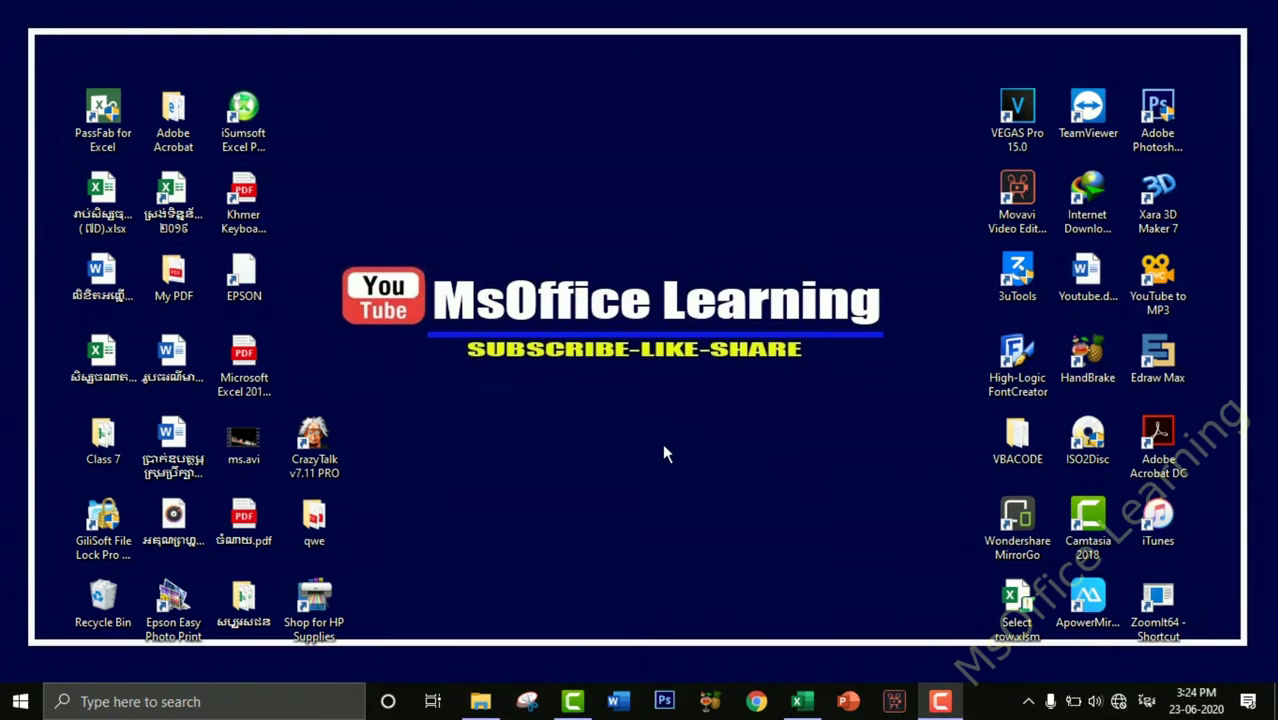
# Step: Restore the SDA.xlsx window and return to cell A1 on the empty Sheet4
pyautogui.click(806, 707)
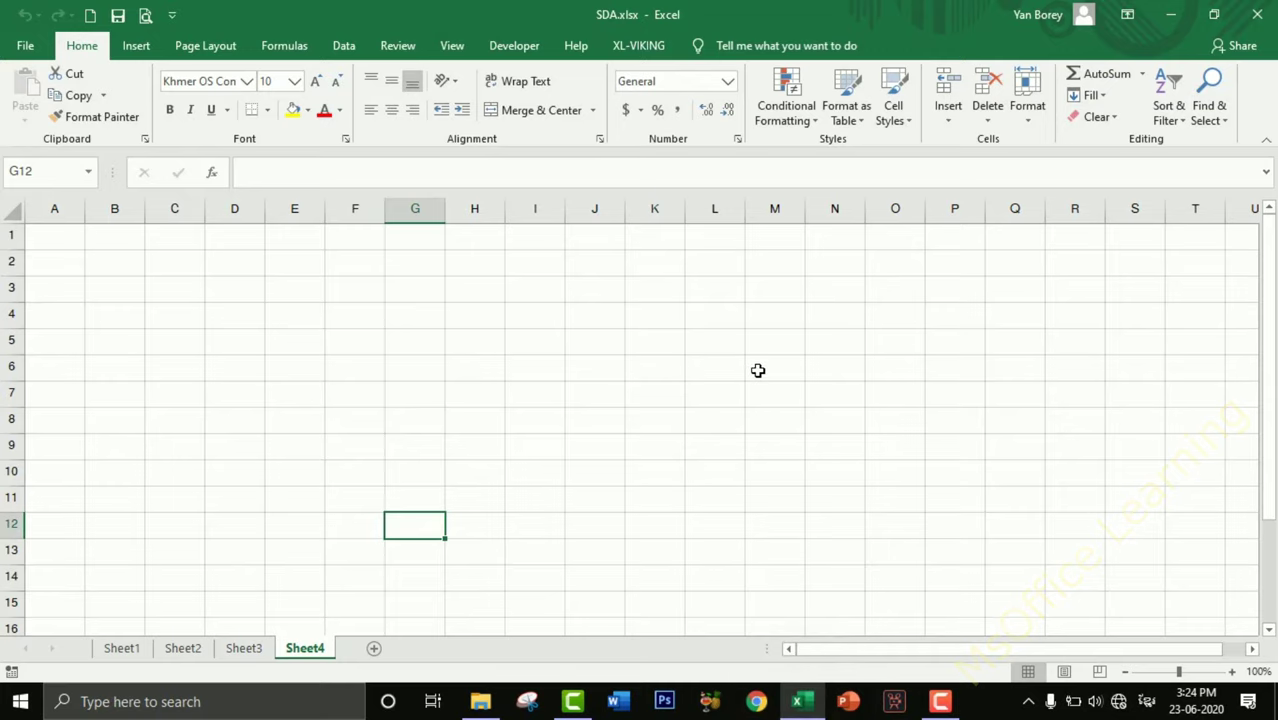
pyautogui.scroll(-3, 348, 355)
pyautogui.scroll(3, 348, 355)
pyautogui.hotkey('ctrl', 'Home')
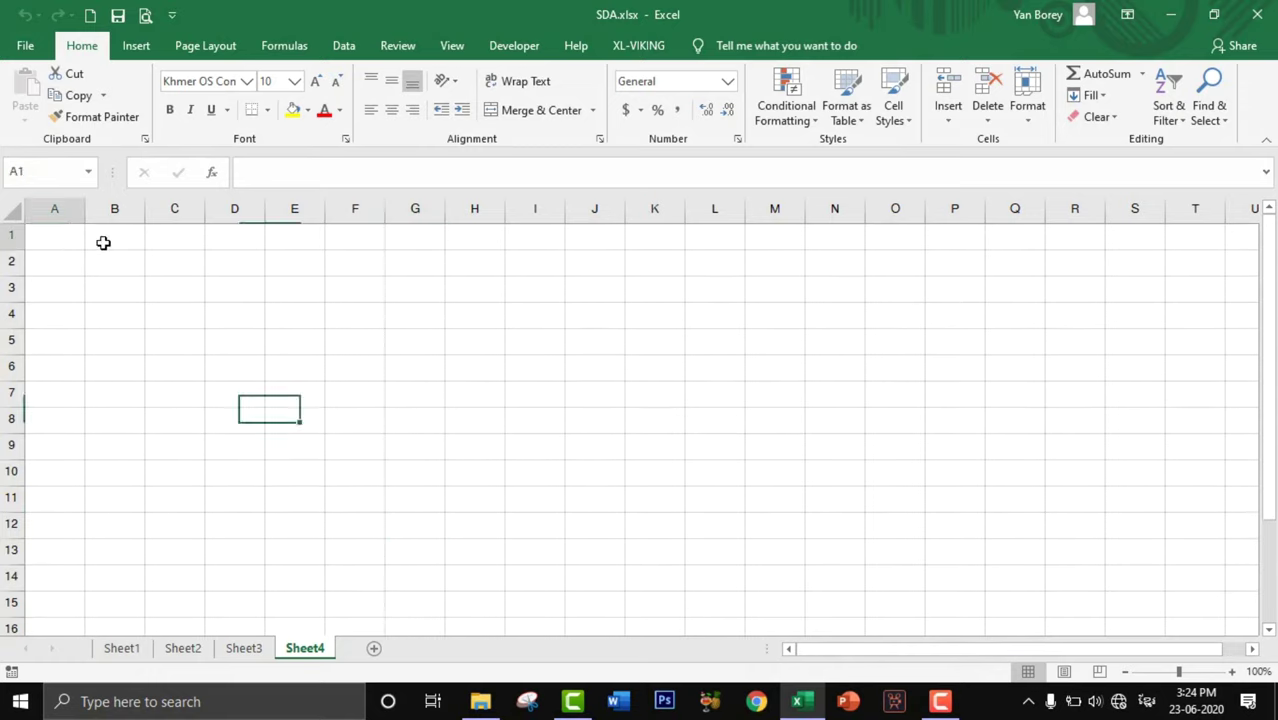
# Step: Select trial blocks from A1 (to S15 and Q15) on Sheet4, clearing each selection
pyautogui.moveTo(70, 238); pyautogui.dragTo(1140, 605)
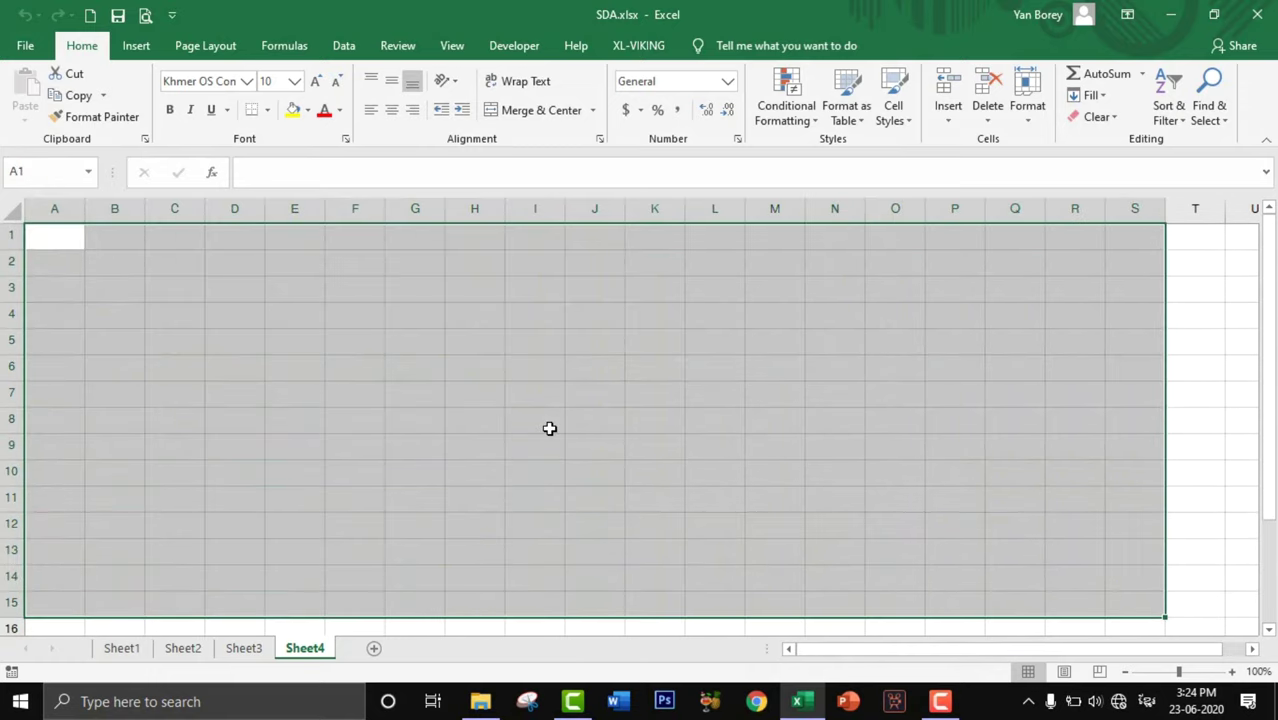
pyautogui.click(519, 400)
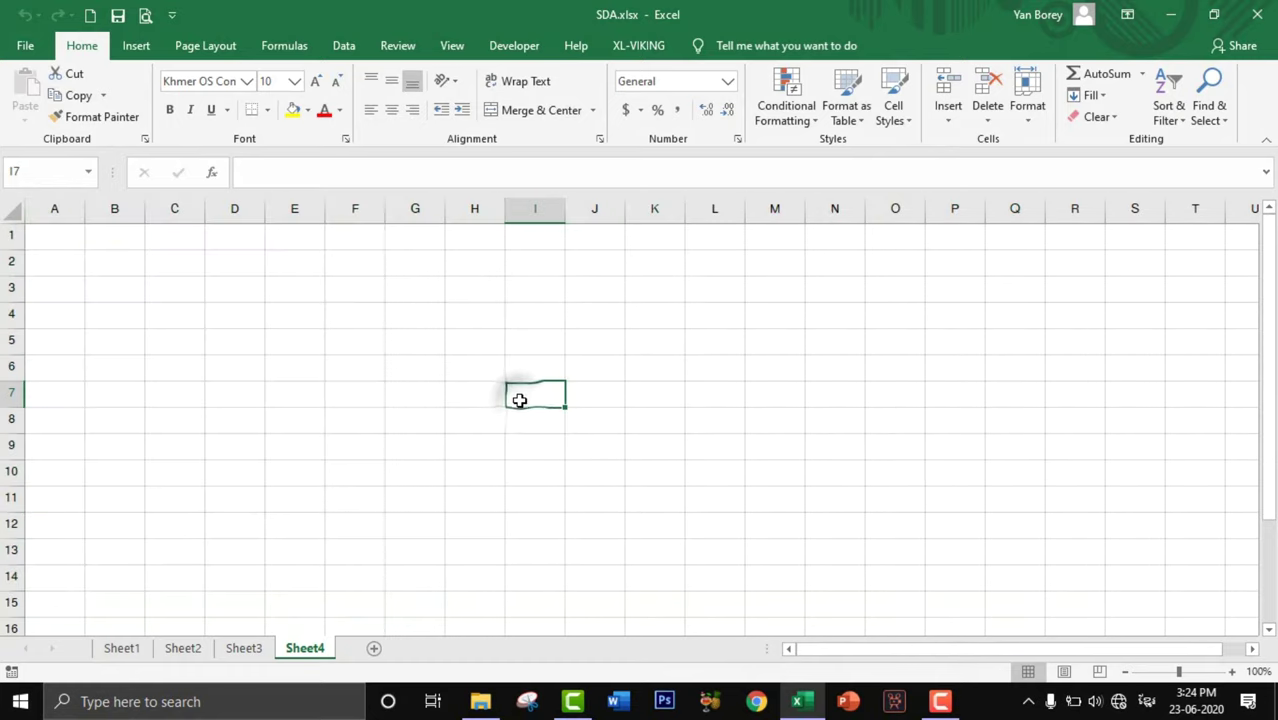
pyautogui.moveTo(60, 232); pyautogui.dragTo(830, 382)
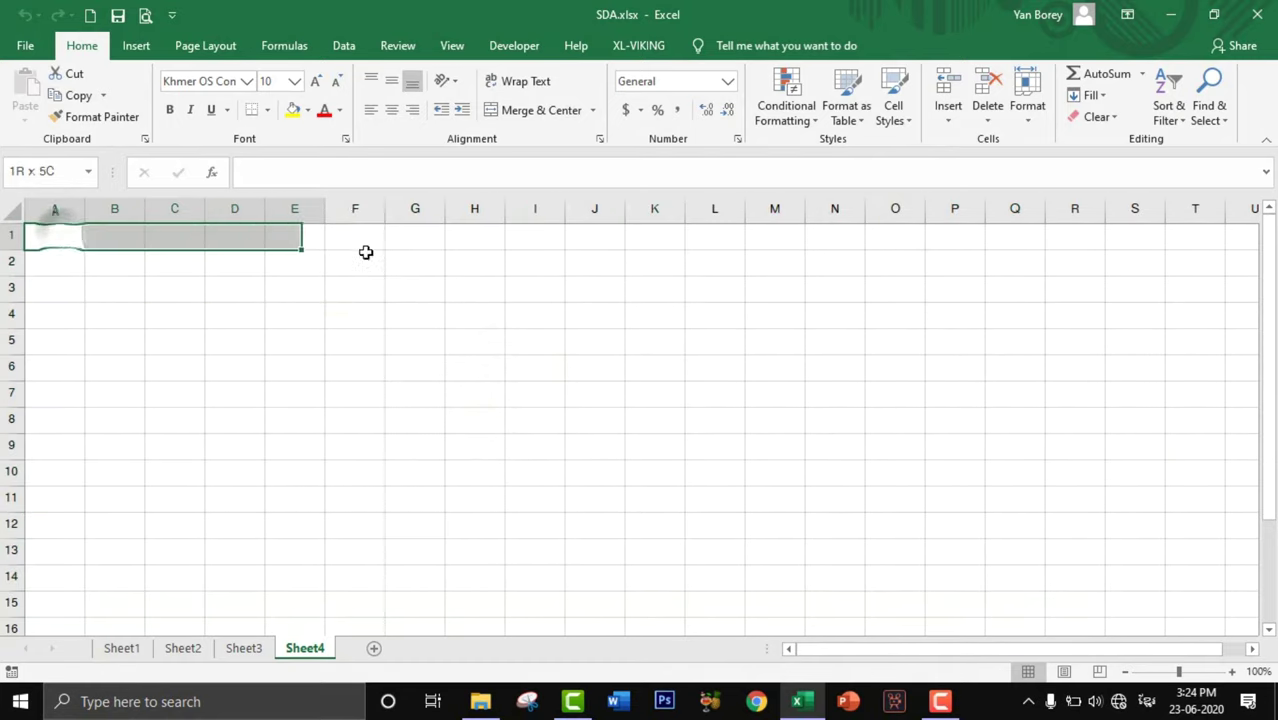
pyautogui.click(540, 334)
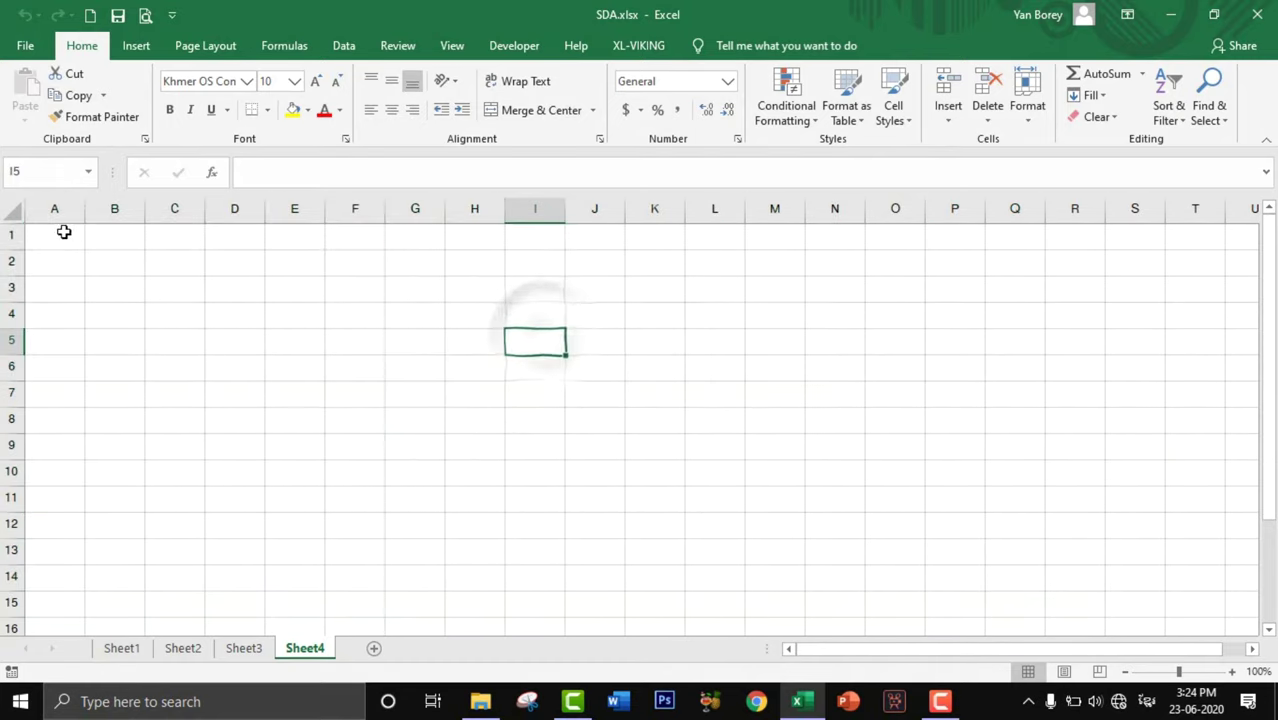
pyautogui.moveTo(60, 232); pyautogui.dragTo(1040, 610)
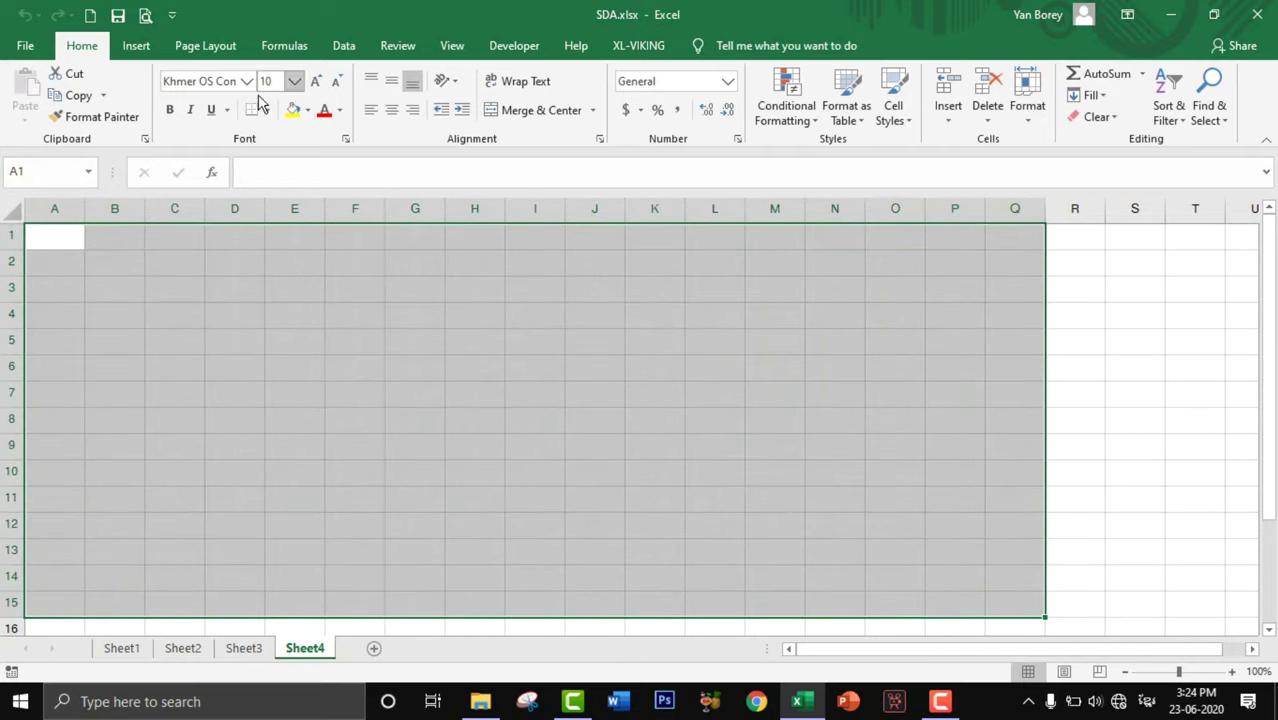
pyautogui.click(390, 412)
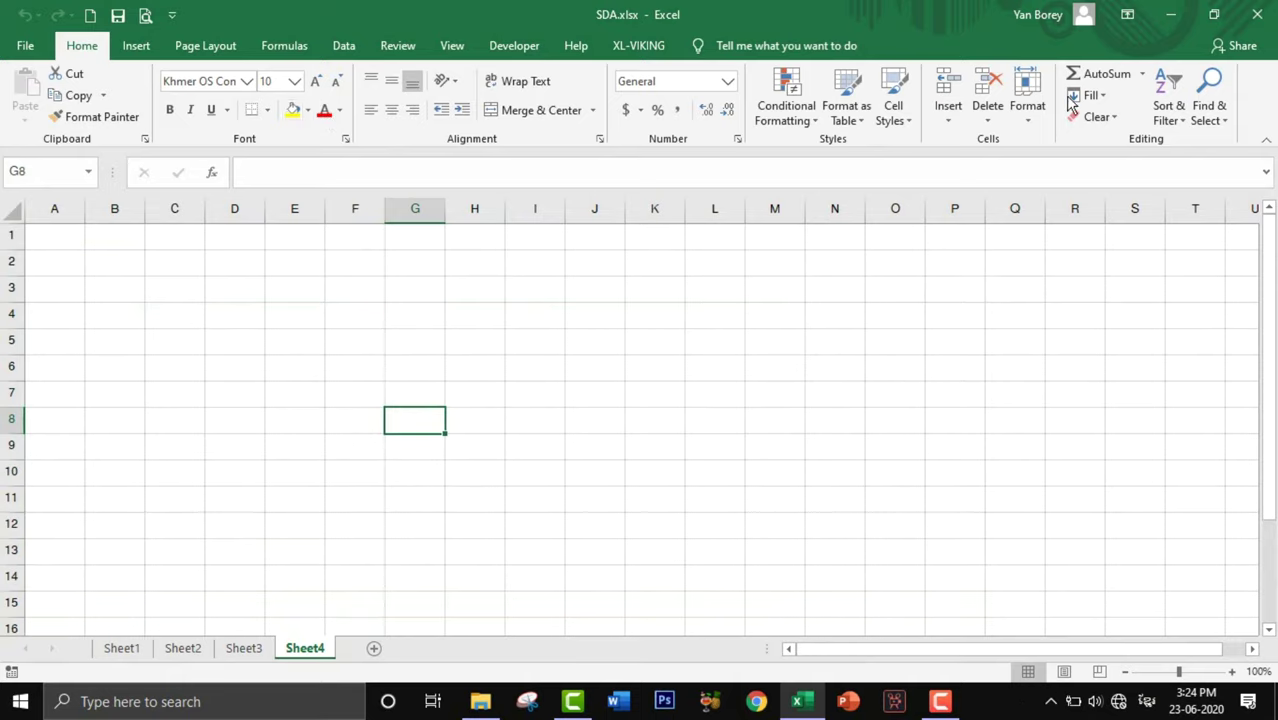
pyautogui.click(1126, 14)
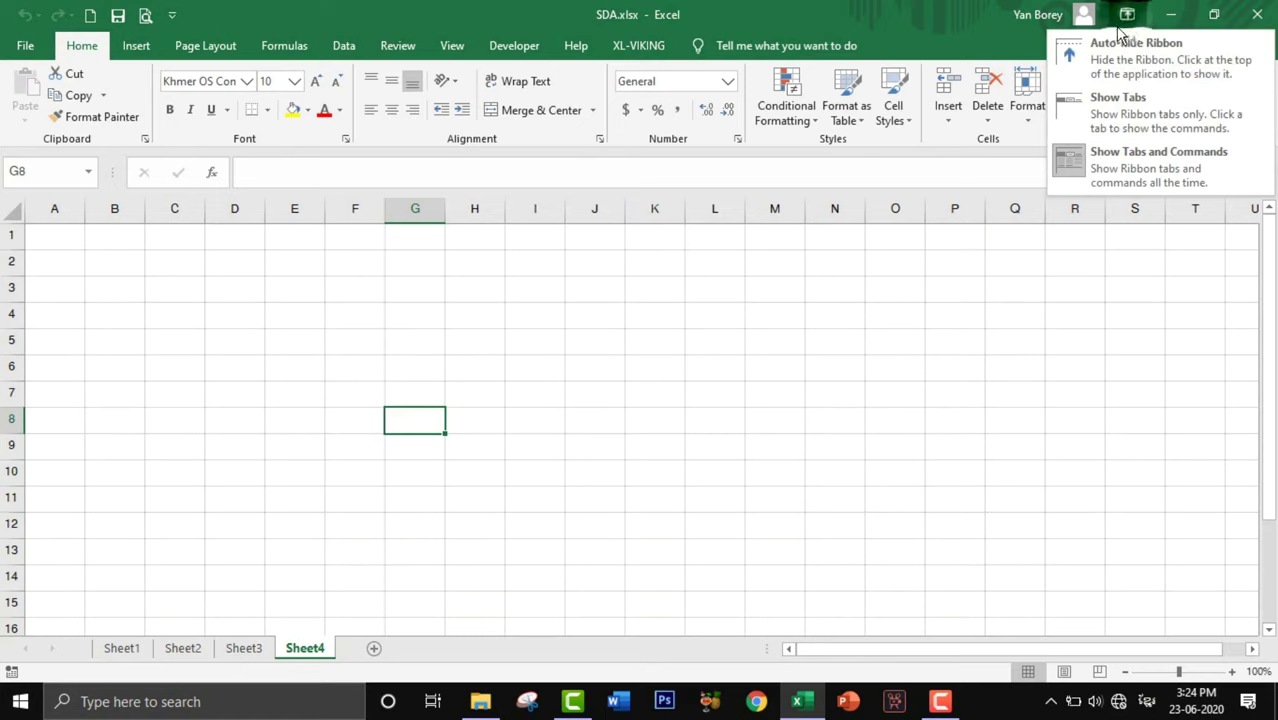
# Step: Collapse the ribbon to show tabs only
pyautogui.click(1108, 117)
pyautogui.click(654, 278)
pyautogui.moveTo(55, 148)
pyautogui.mouseDown()
pyautogui.moveTo(880, 565)
pyautogui.moveTo(864, 590)
pyautogui.mouseUp()
pyautogui.scroll(3, 543, 490)
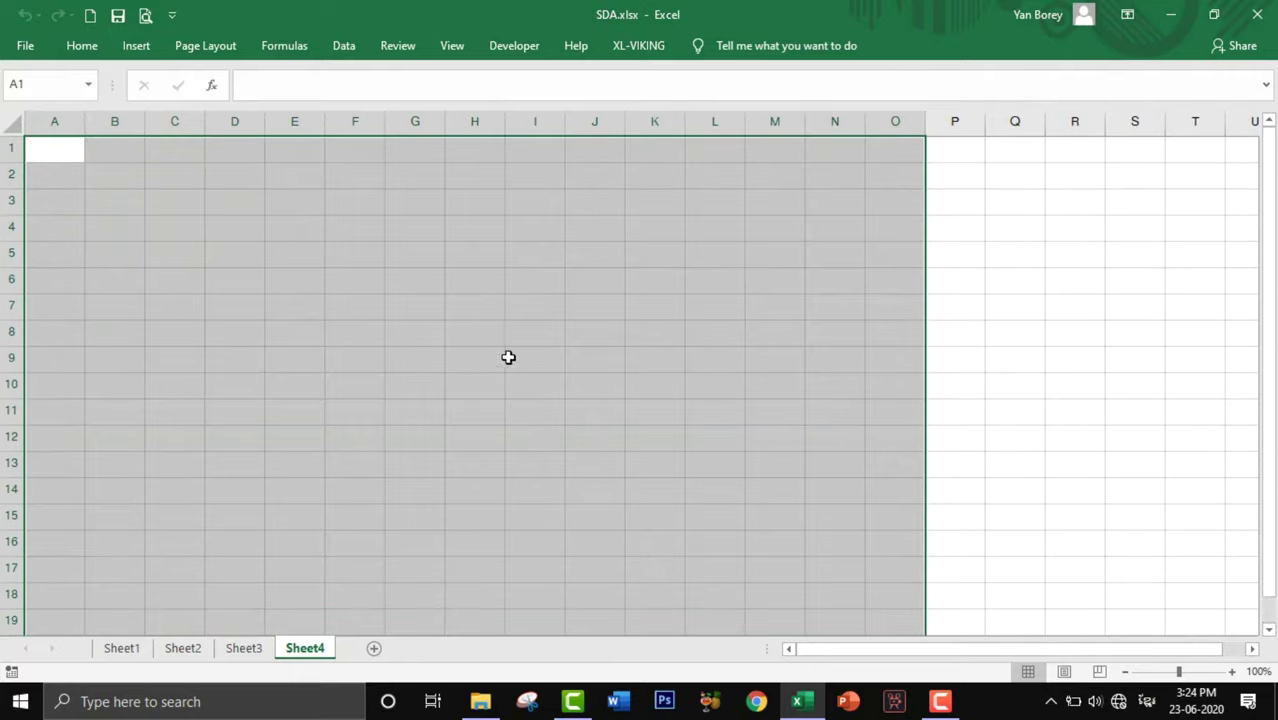
# Step: Switch the ribbon to Auto-hide Ribbon
pyautogui.click(1128, 15)
pyautogui.click(1115, 55)
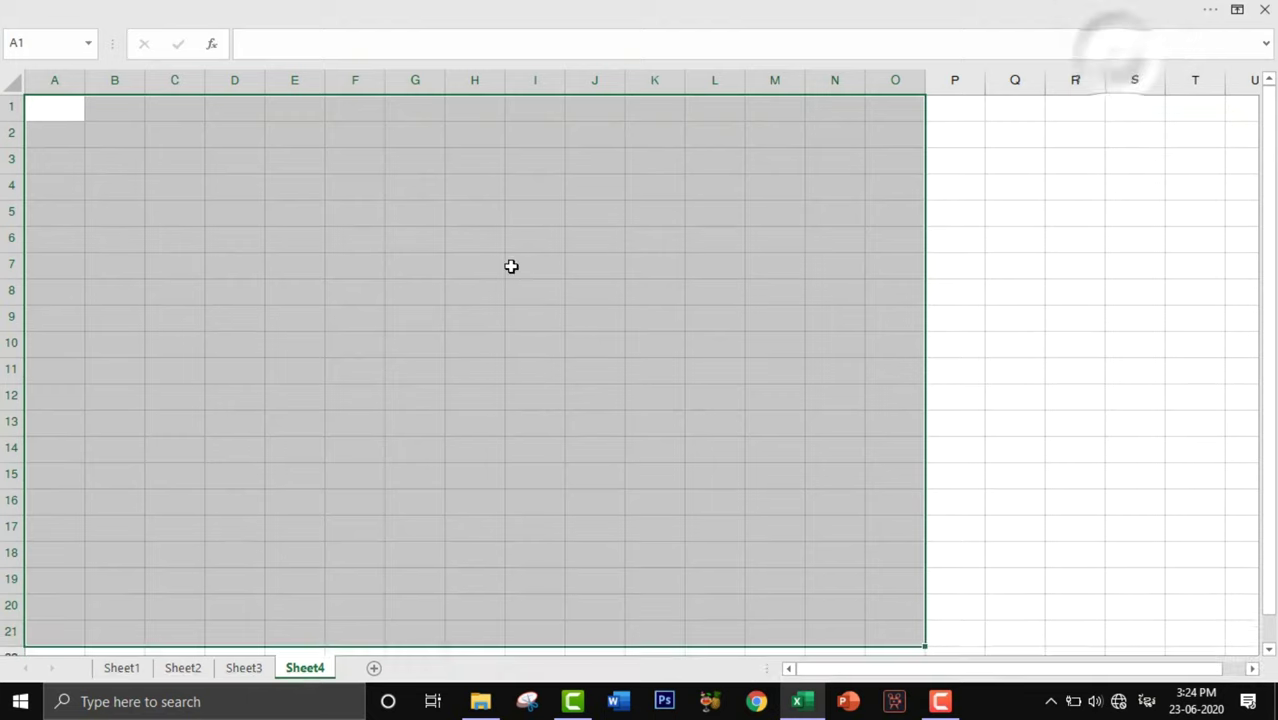
pyautogui.click(510, 265)
pyautogui.moveTo(74, 108)
pyautogui.mouseDown()
pyautogui.moveTo(901, 382)
pyautogui.moveTo(901, 600)
pyautogui.mouseUp()
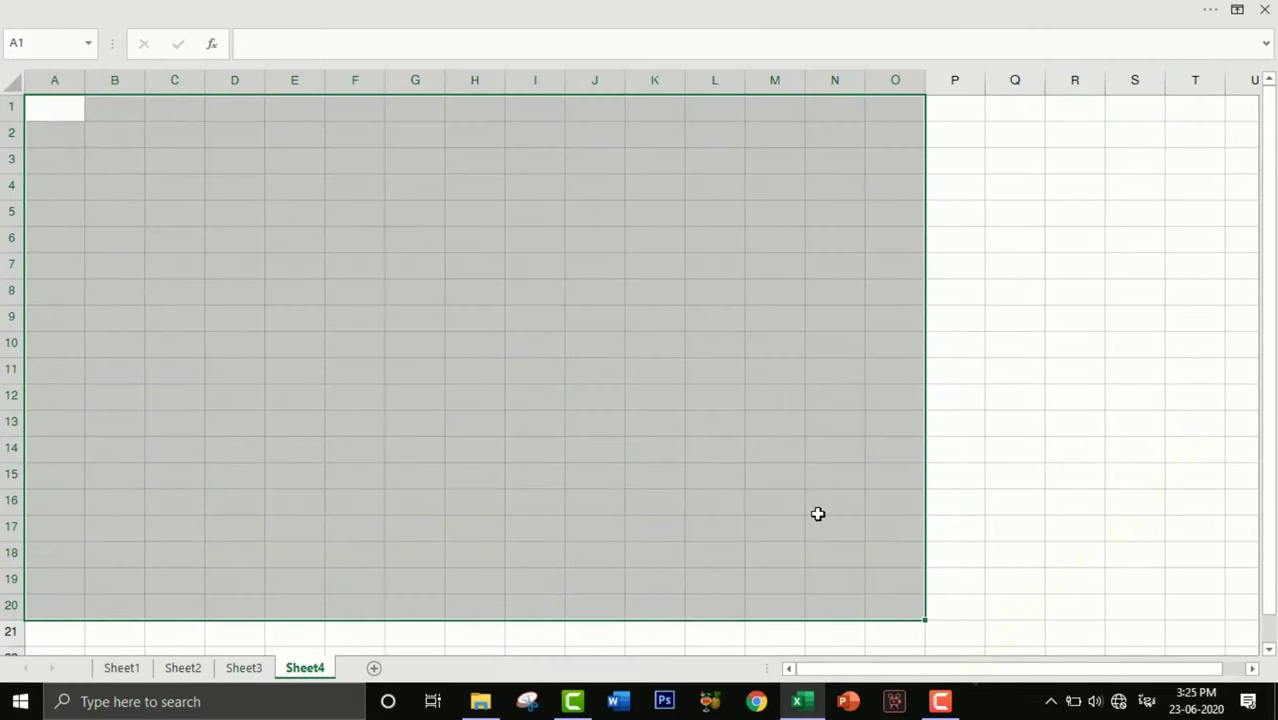
# Step: Reveal the hidden ribbon and browse the Insert, Page Layout and Formulas tabs
pyautogui.click(710, 6)
pyautogui.click(136, 45)
pyautogui.click(205, 45)
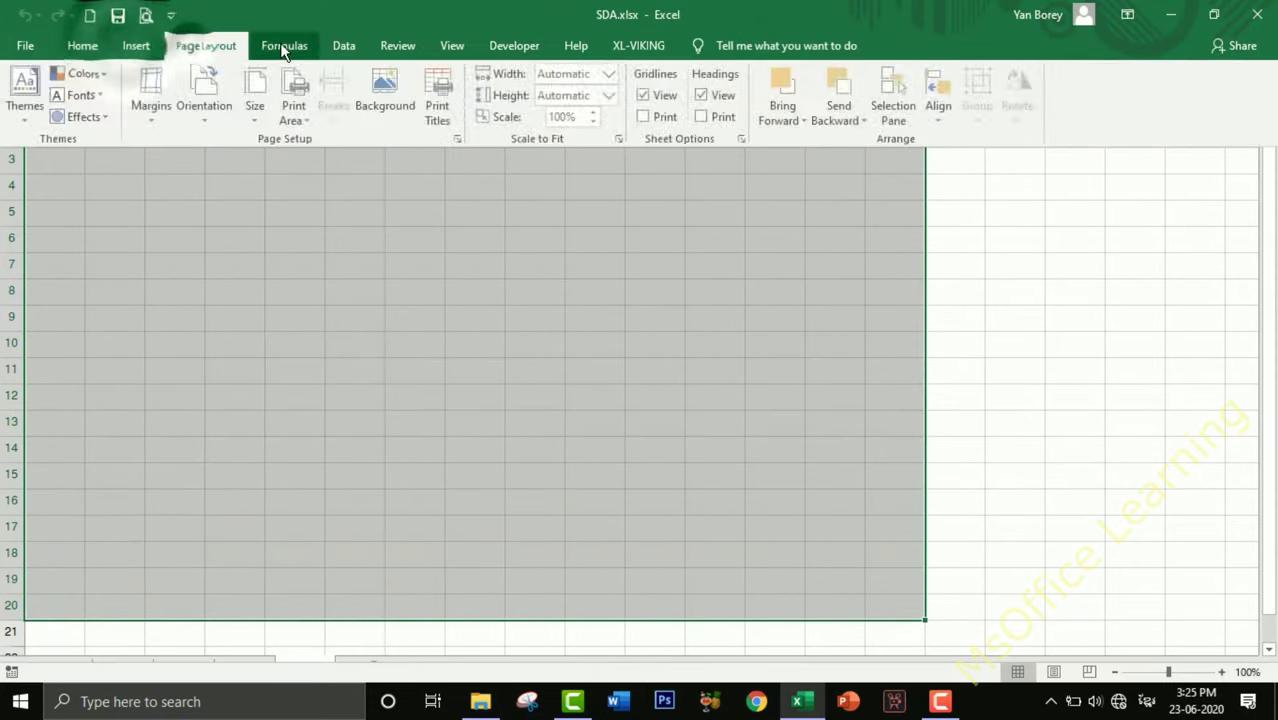
pyautogui.click(284, 45)
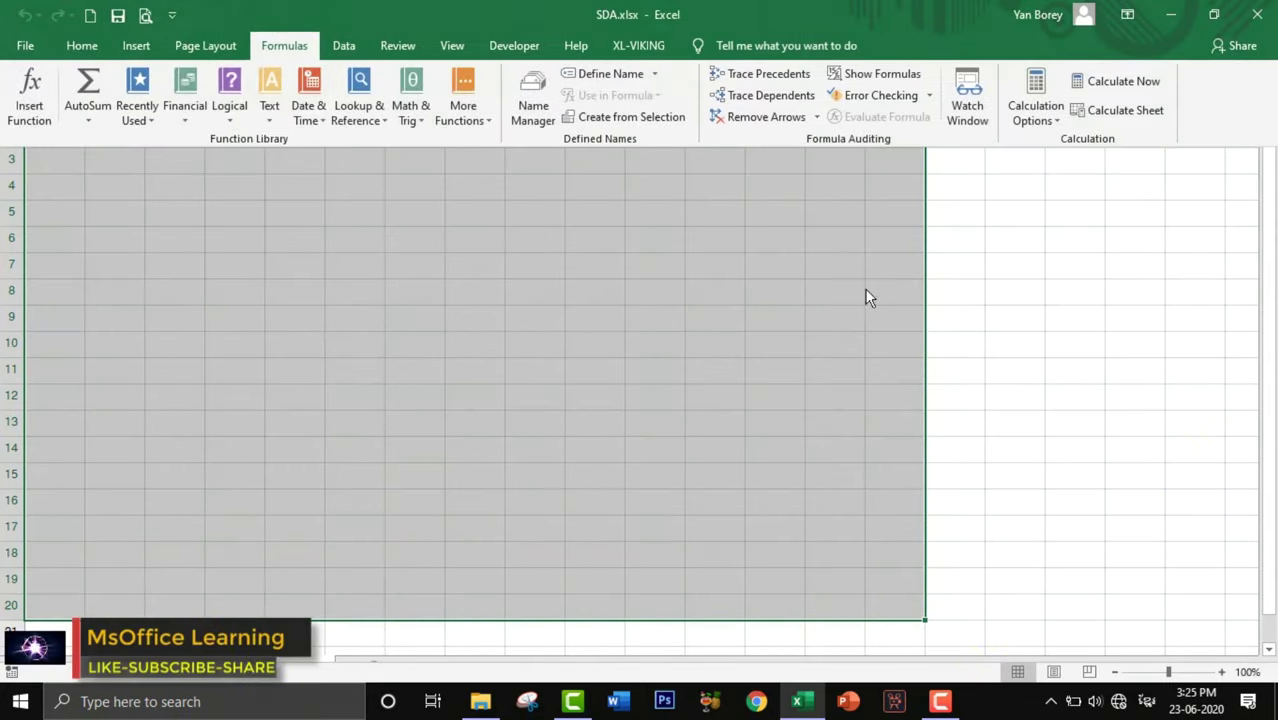
pyautogui.click(1113, 11)
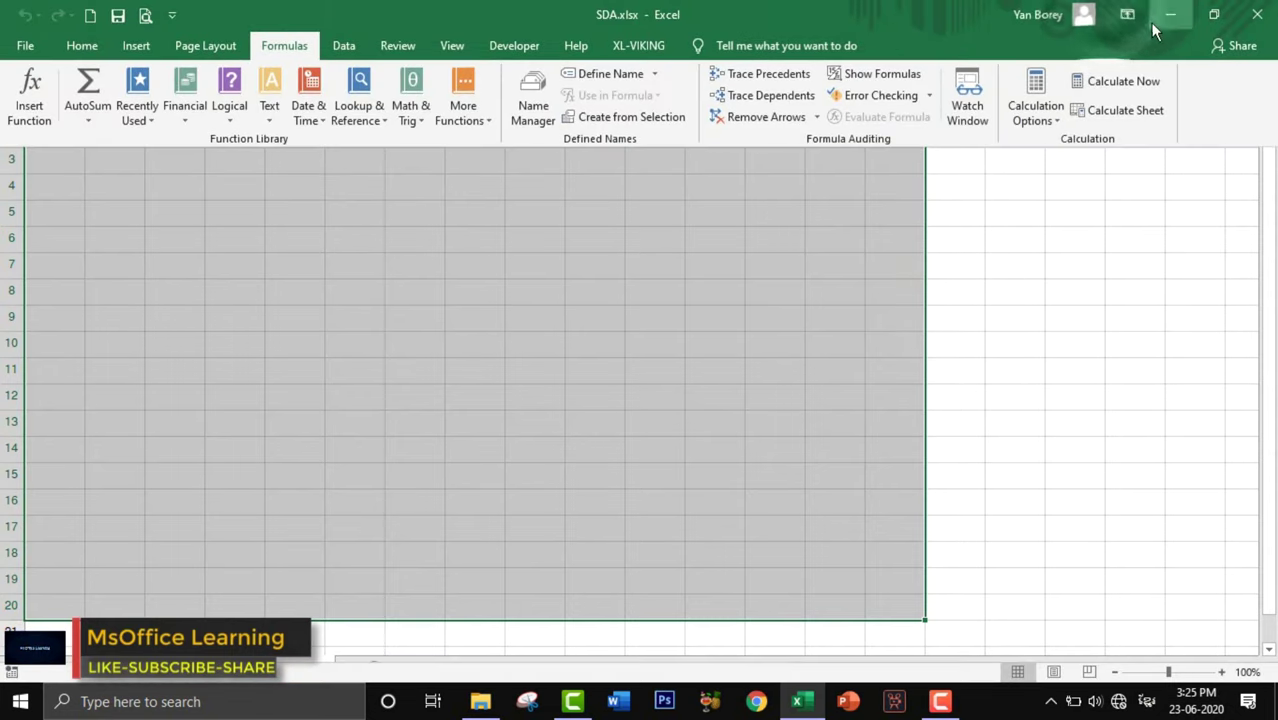
# Step: Set the ribbon to Show Tabs and Commands and clear the cell selection
pyautogui.click(1131, 14)
pyautogui.click(1098, 155)
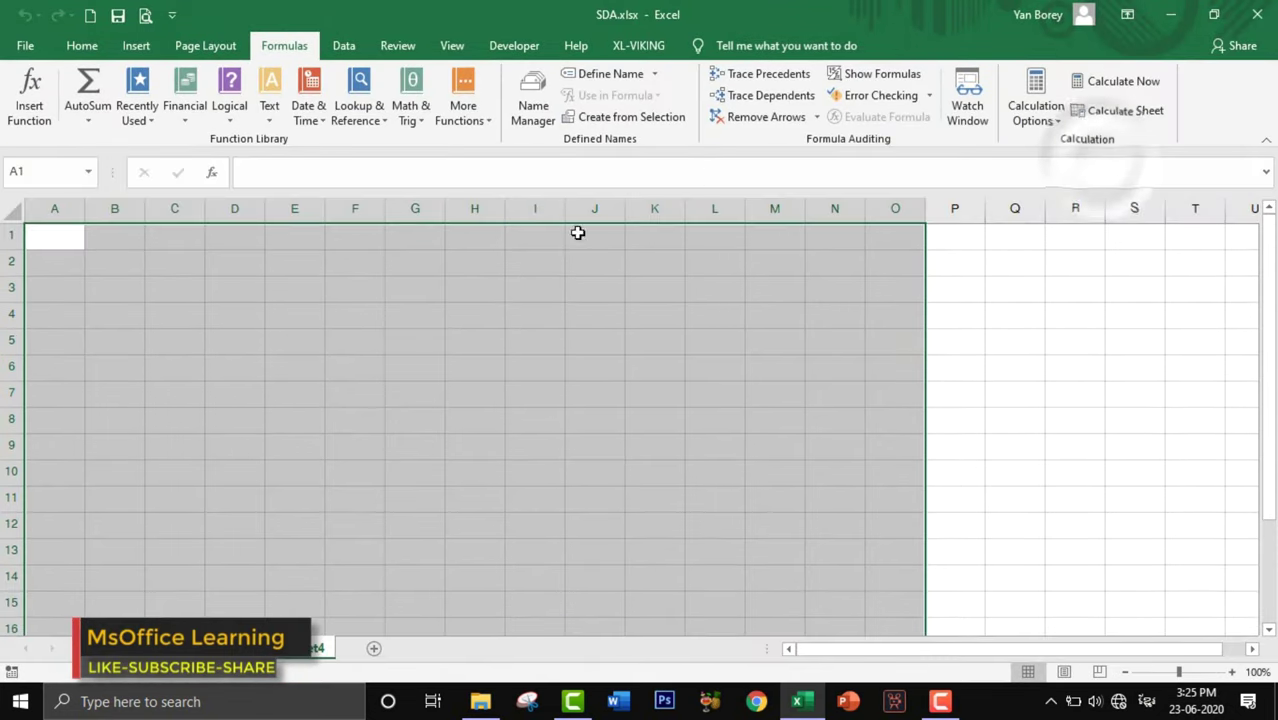
pyautogui.click(525, 420)
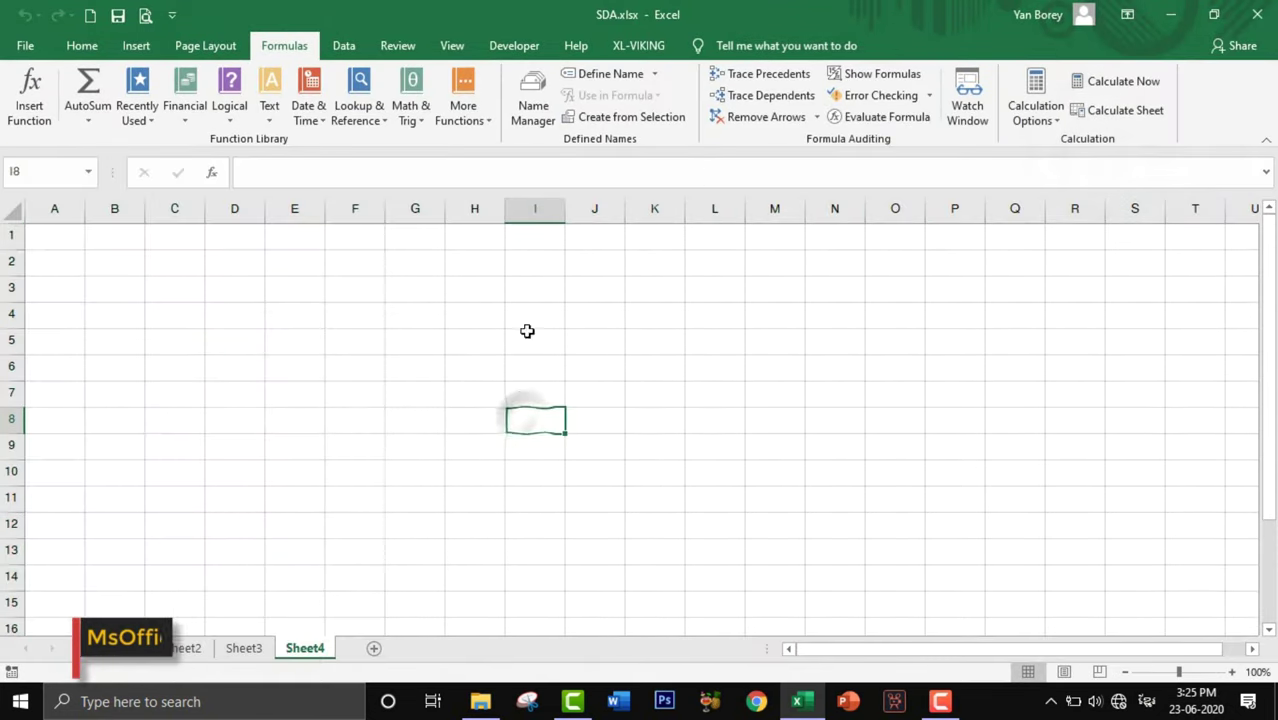
pyautogui.click(1127, 14)
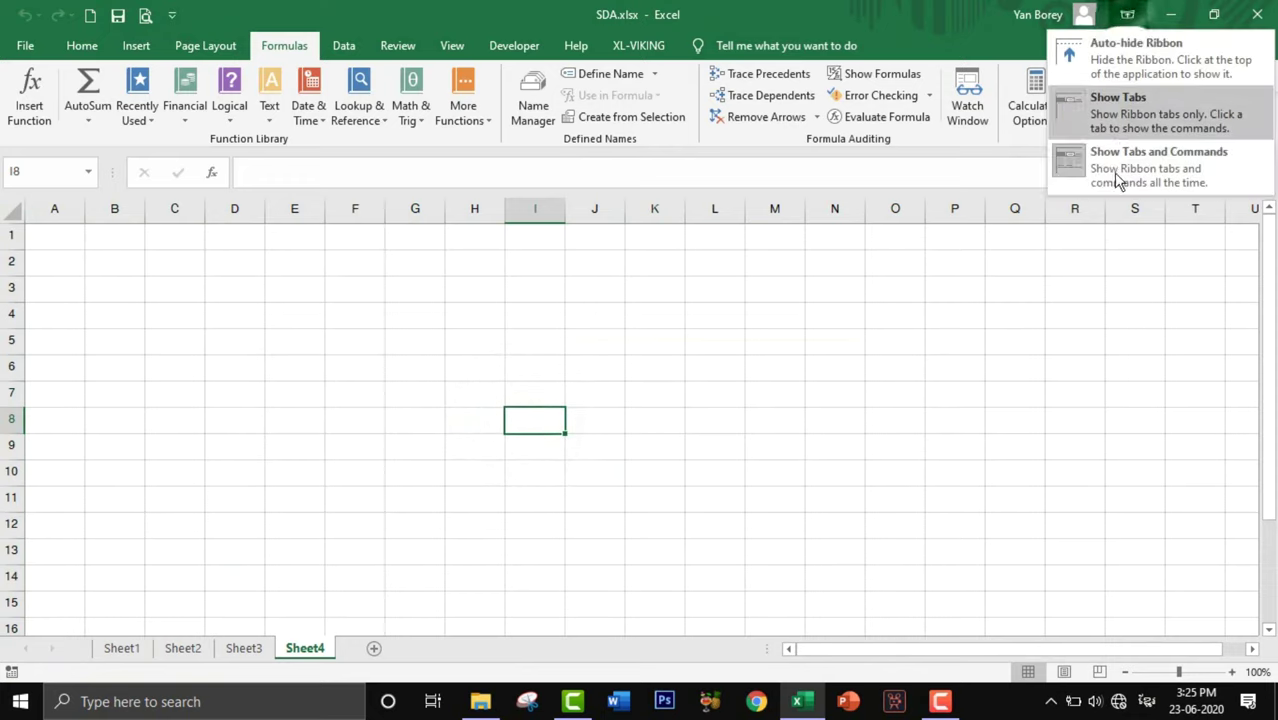
# Step: Show the Home commands and select the block A1:J16
pyautogui.click(82, 47)
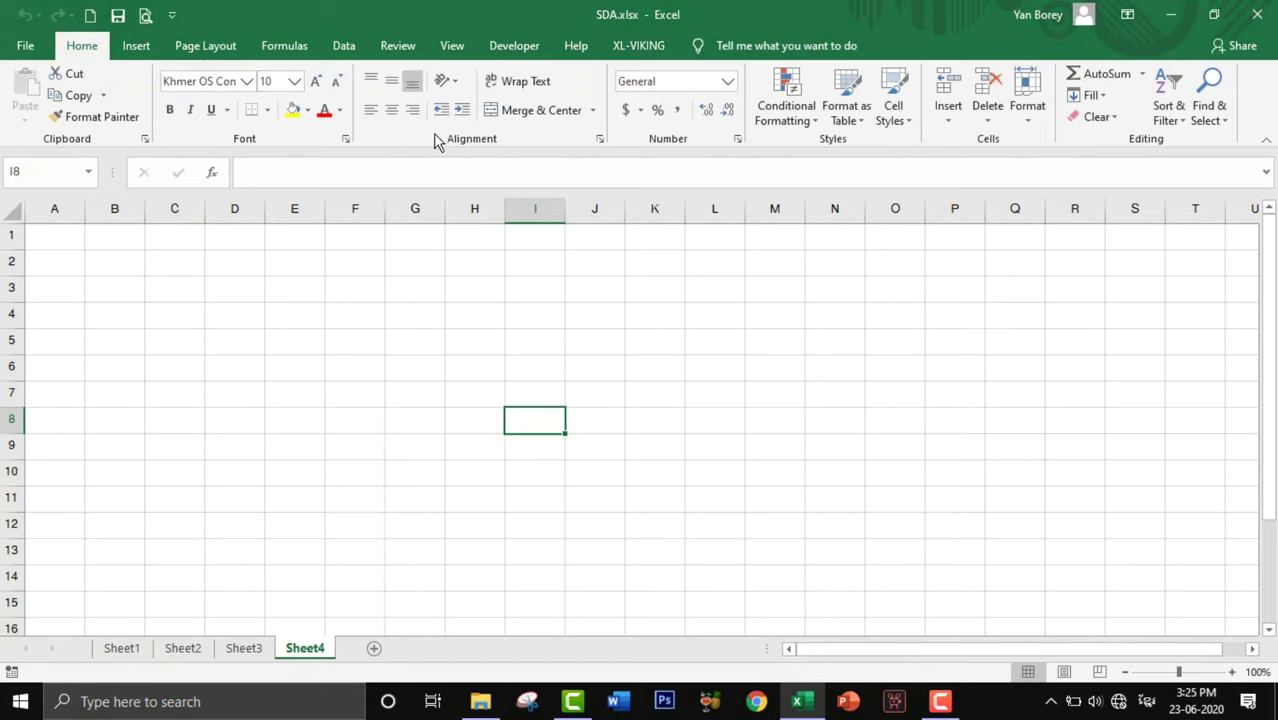
pyautogui.click(168, 300)
pyautogui.moveTo(77, 237)
pyautogui.mouseDown()
pyautogui.moveTo(468, 366)
pyautogui.moveTo(605, 619)
pyautogui.mouseUp()
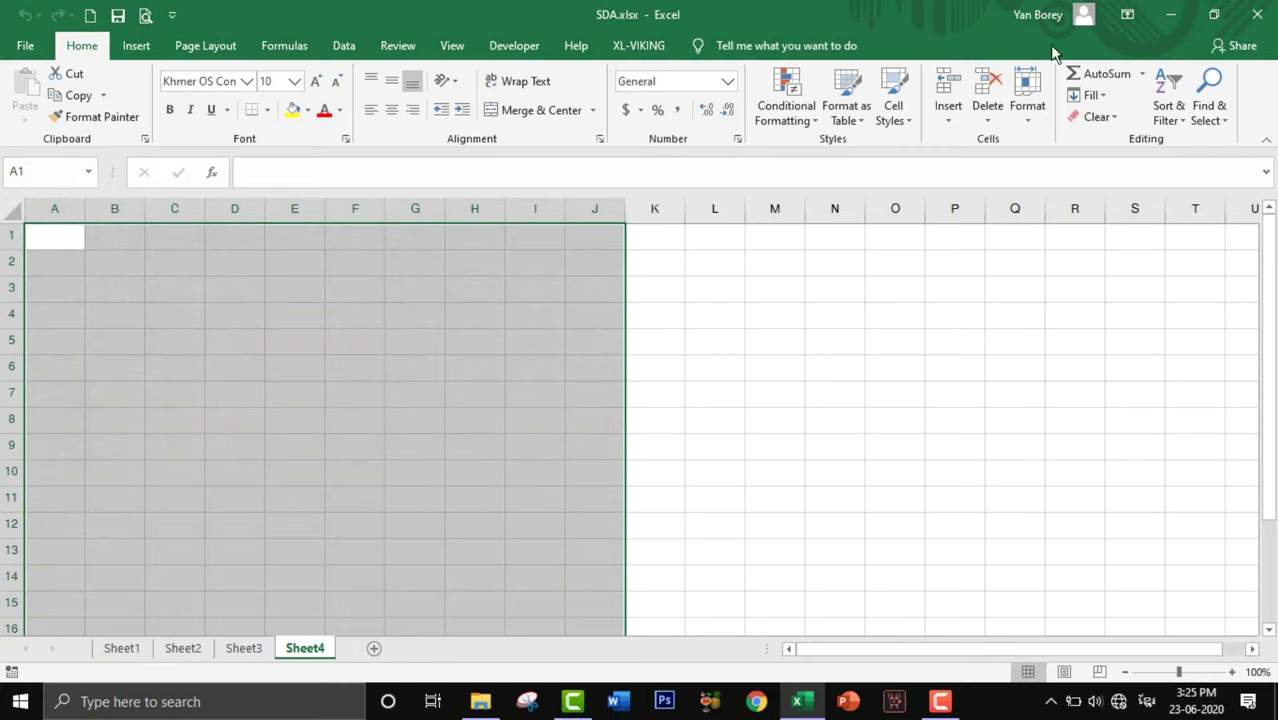
# Step: Collapse the ribbon to tabs only and select A1:H13
pyautogui.click(1127, 14)
pyautogui.click(1118, 108)
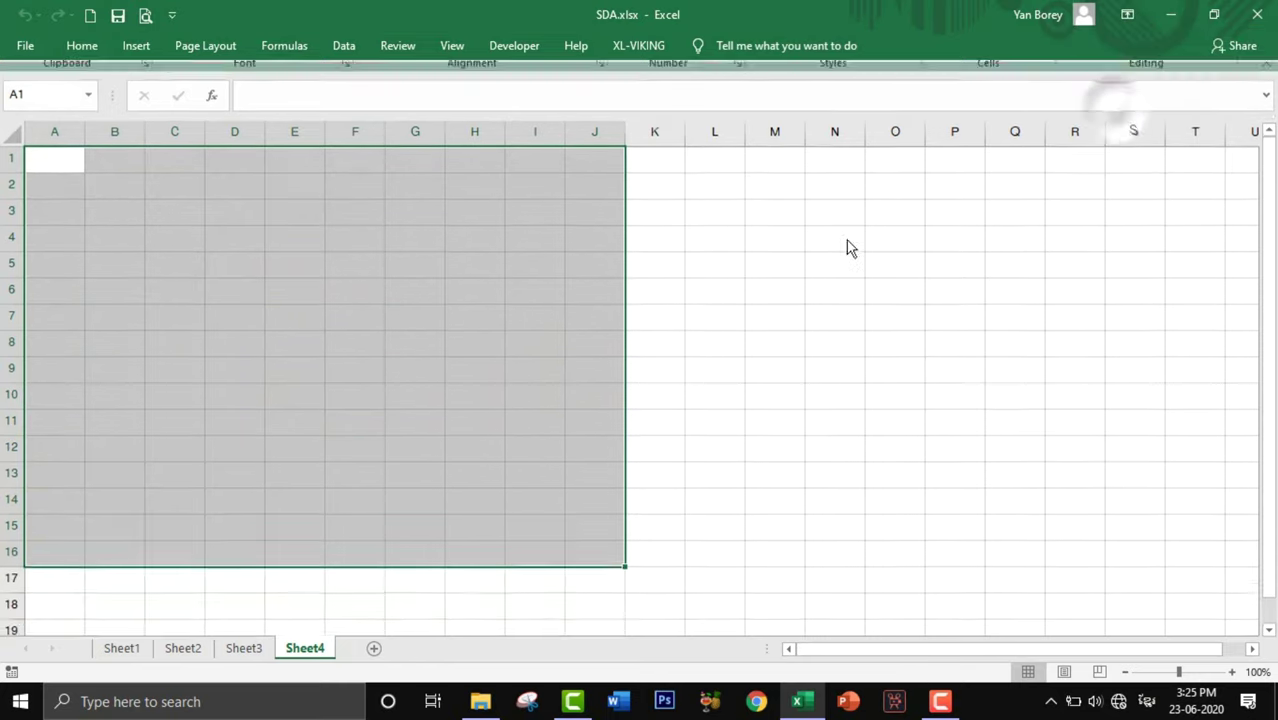
pyautogui.click(340, 280)
pyautogui.moveTo(70, 155); pyautogui.dragTo(475, 463)
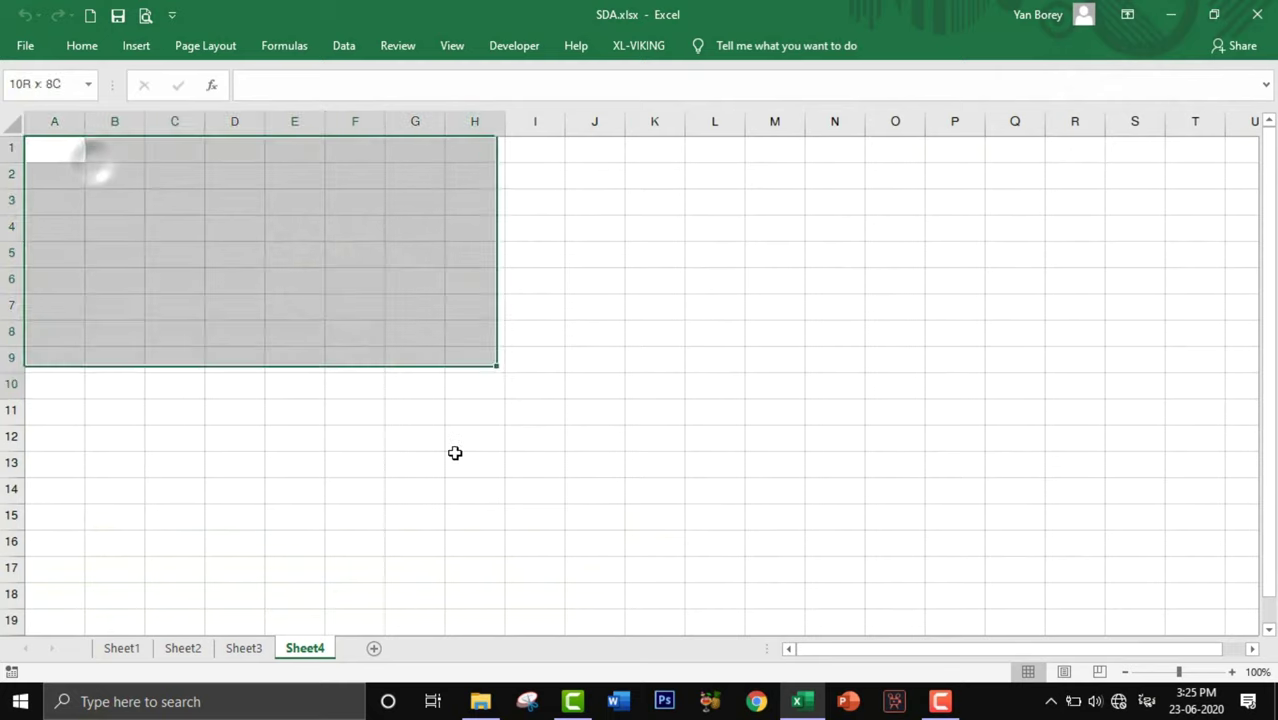
# Step: Restore the full ribbon with commands and leave an empty cell selected
pyautogui.click(1127, 14)
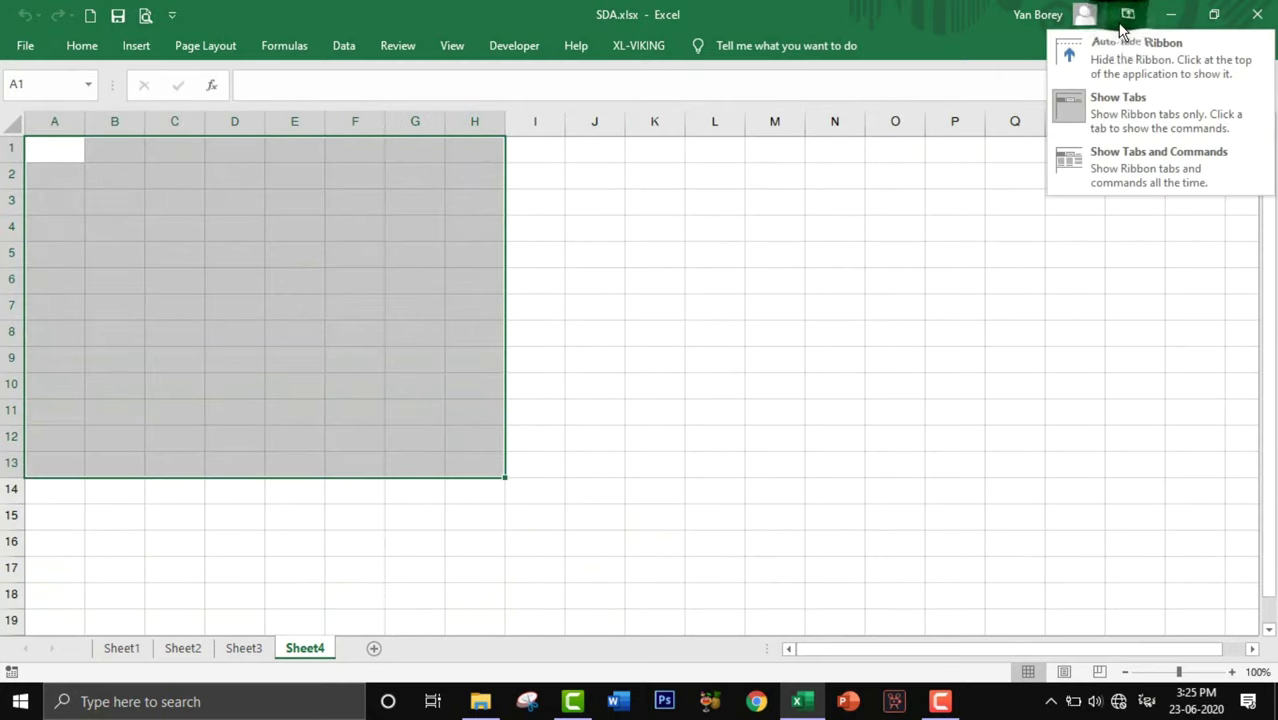
pyautogui.click(1119, 163)
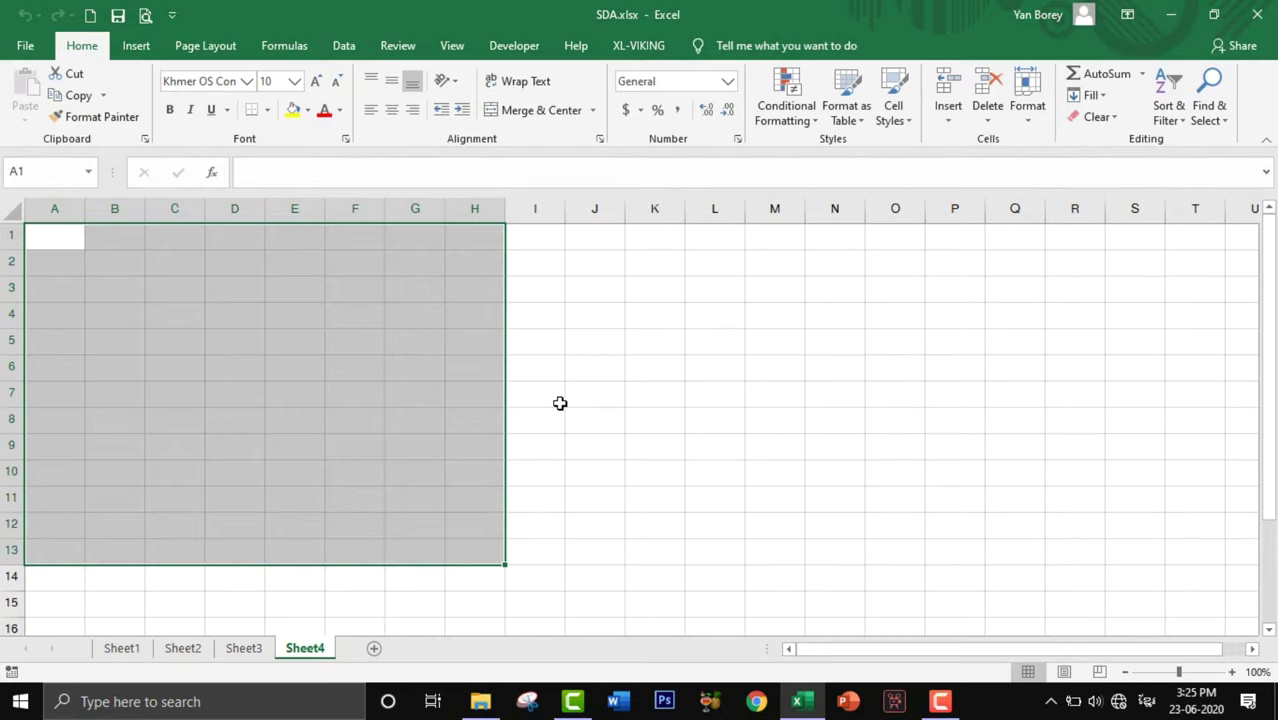
pyautogui.click(576, 430)
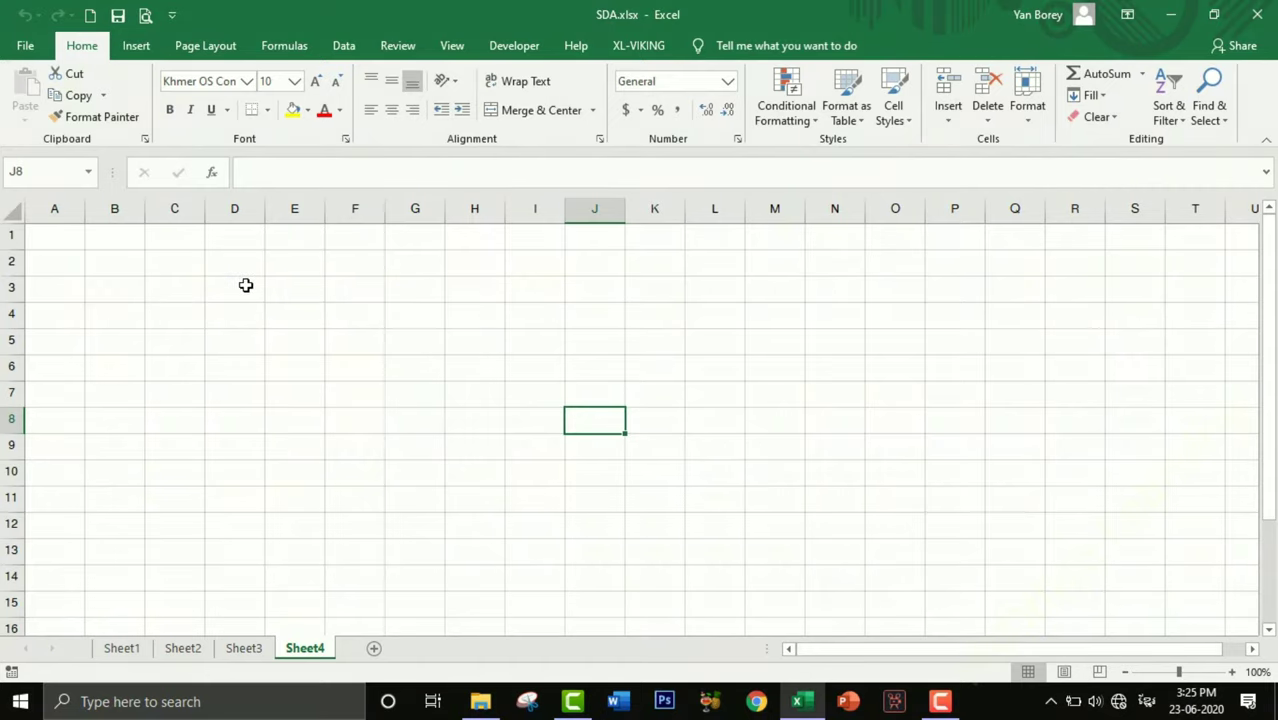
pyautogui.click(278, 267)
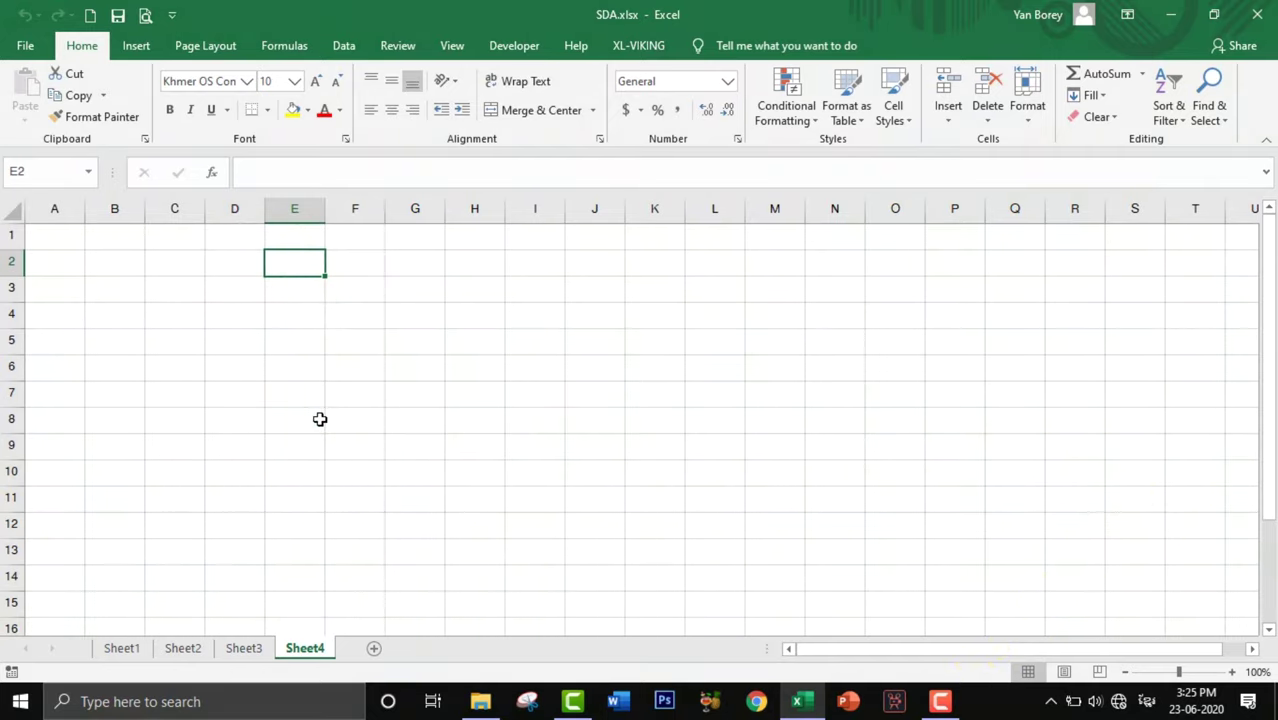
# Step: Flip through the Sheet1, Sheet2 and Sheet3 tabs, ending on Sheet1's Khmer table
pyautogui.click(120, 649)
pyautogui.click(201, 649)
pyautogui.click(243, 648)
pyautogui.click(182, 648)
pyautogui.click(140, 648)
pyautogui.click(182, 648)
pyautogui.click(245, 648)
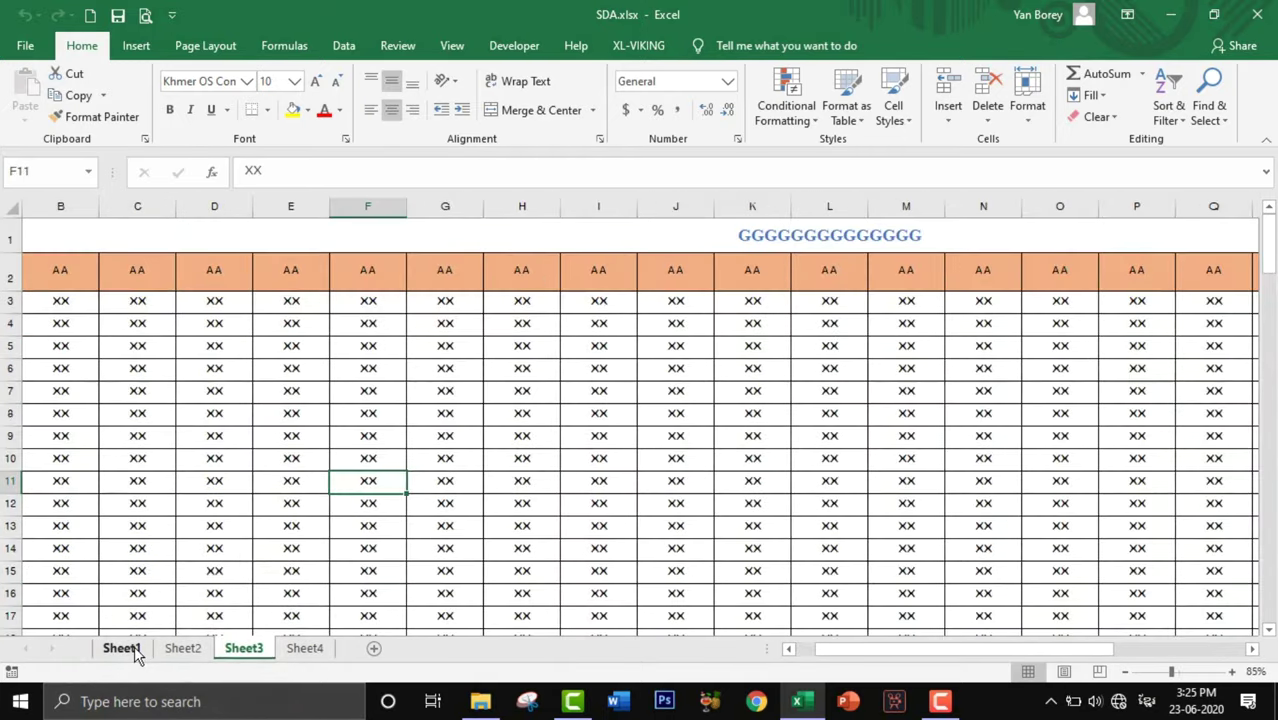
pyautogui.click(130, 649)
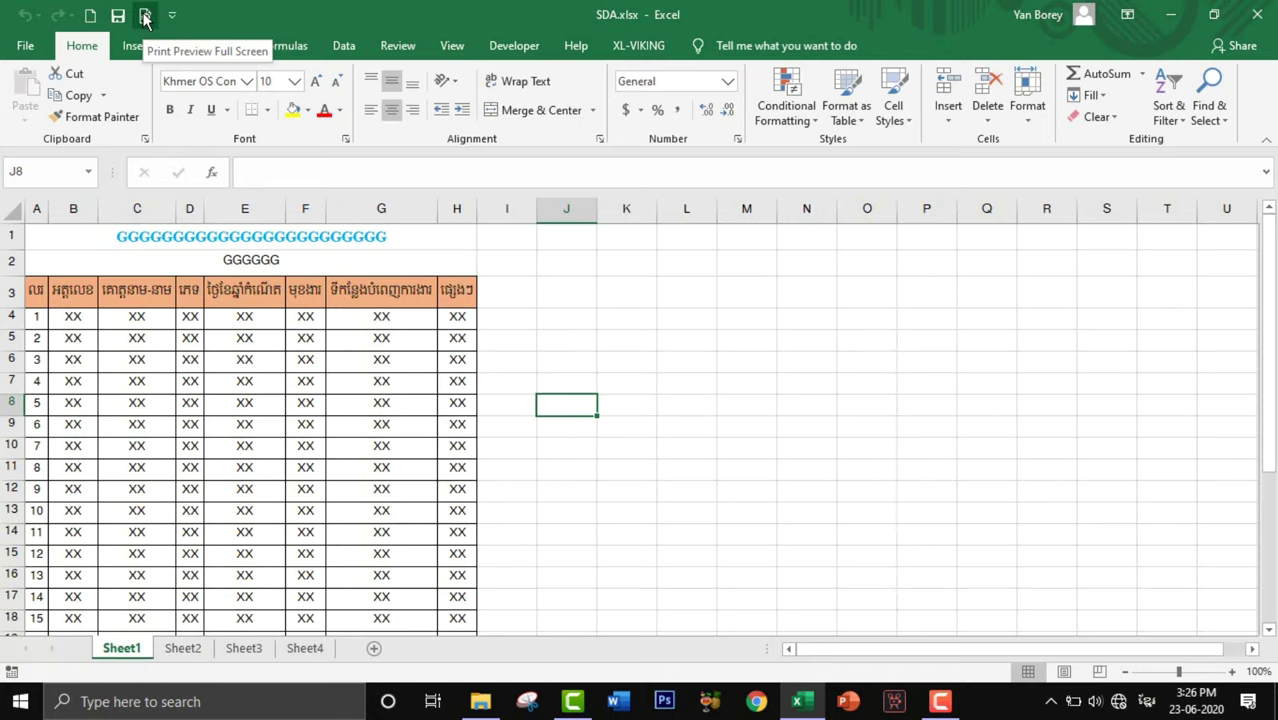
# Step: View the File > Print page preview, then return to the worksheet
pyautogui.click(22, 52)
pyautogui.click(55, 368)
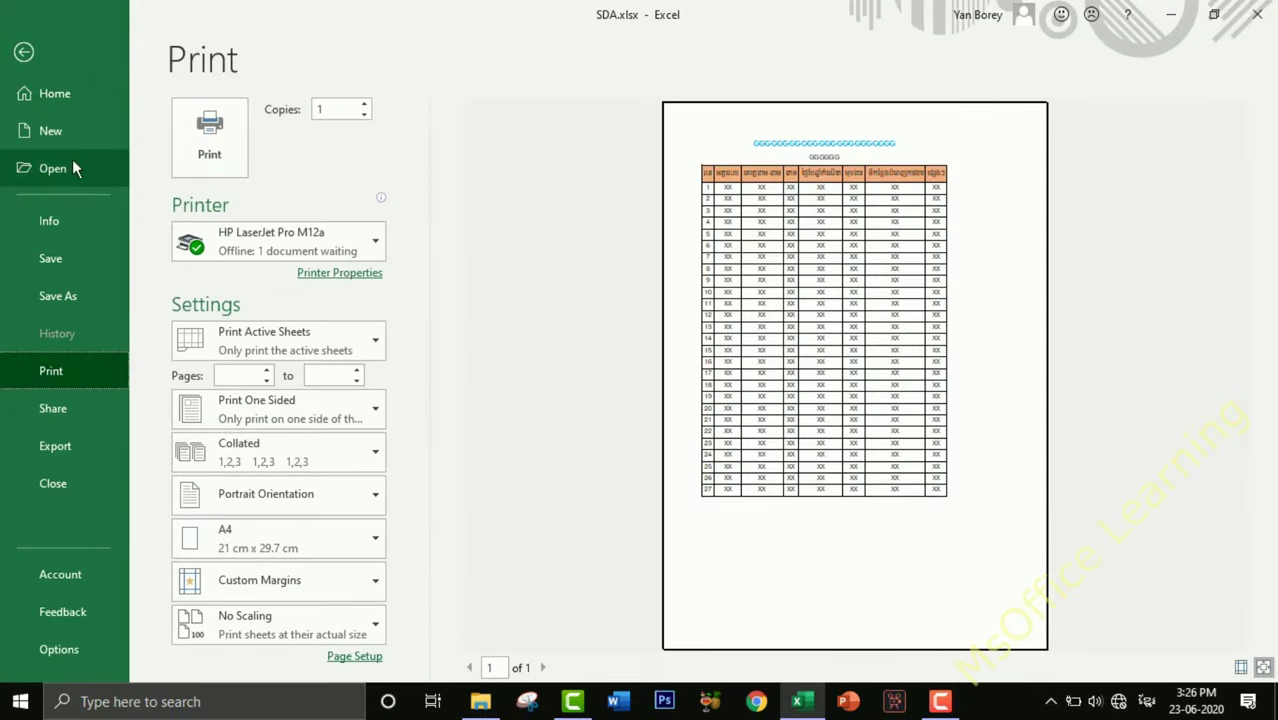
pyautogui.click(24, 52)
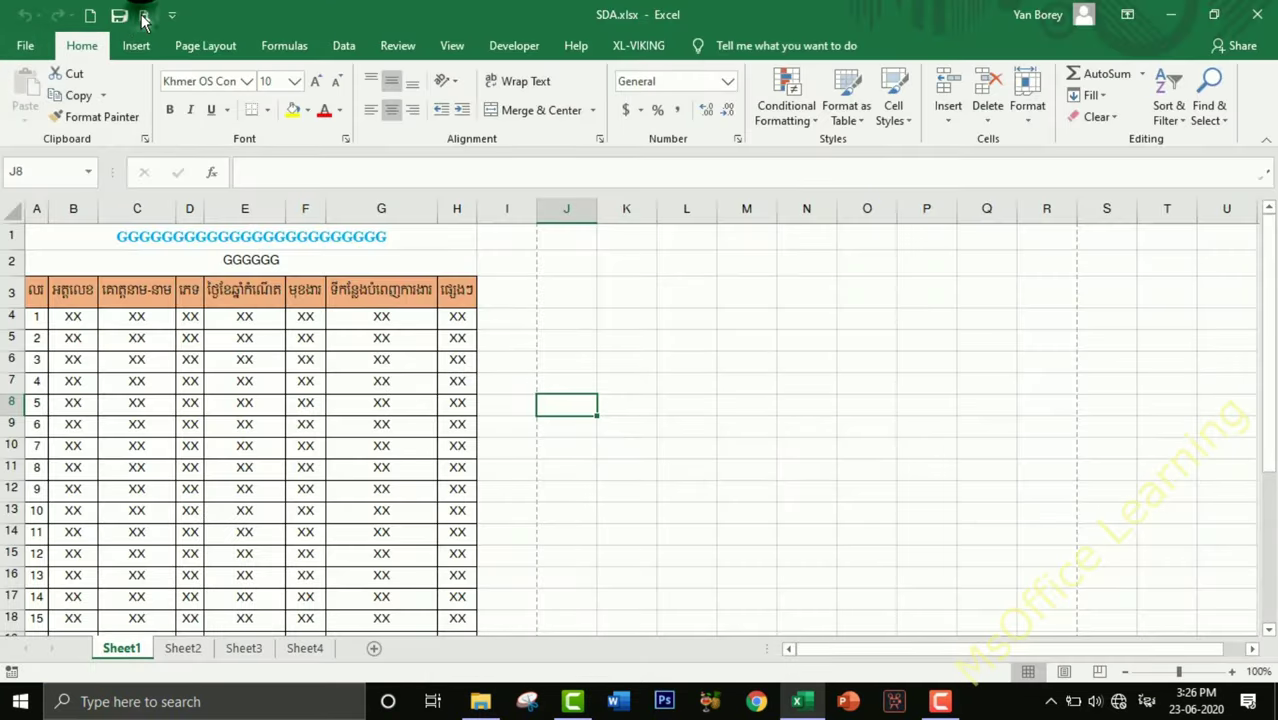
# Step: Open and close the full-page print preview, then show the Page Layout commands
pyautogui.click(145, 18)
pyautogui.click(297, 105)
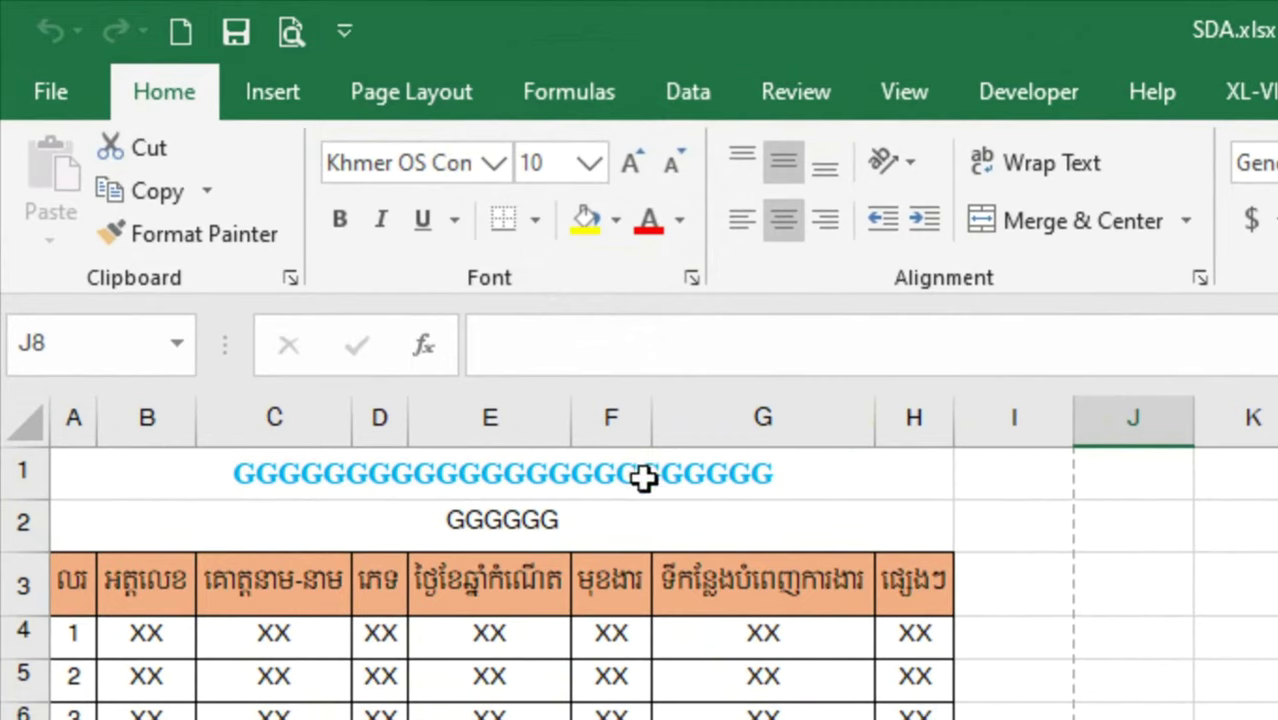
pyautogui.click(372, 100)
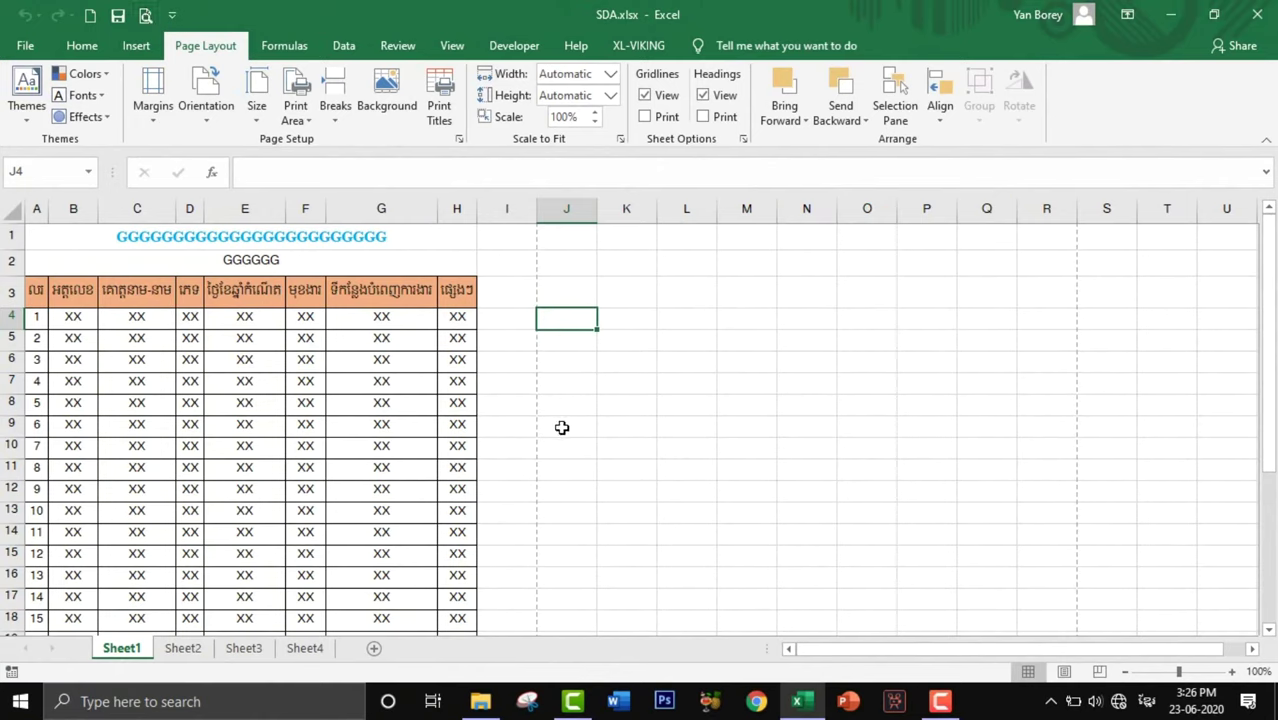
pyautogui.click(306, 652)
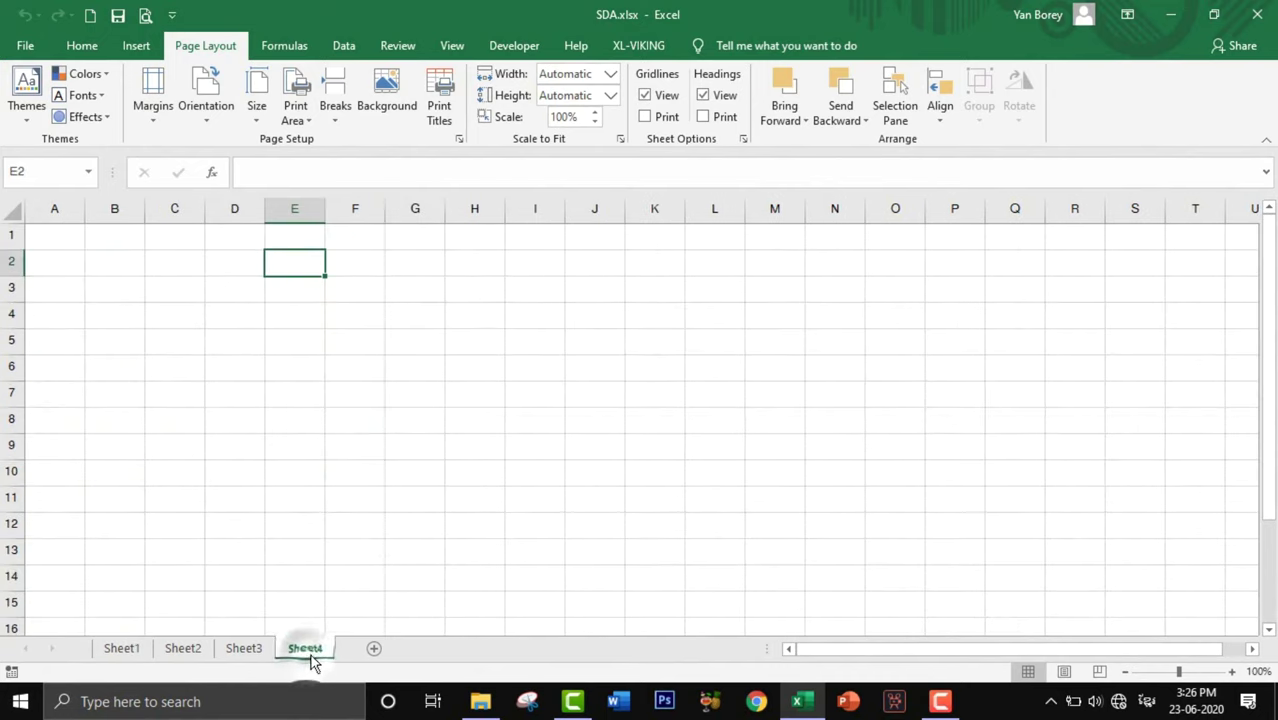
pyautogui.click(305, 417)
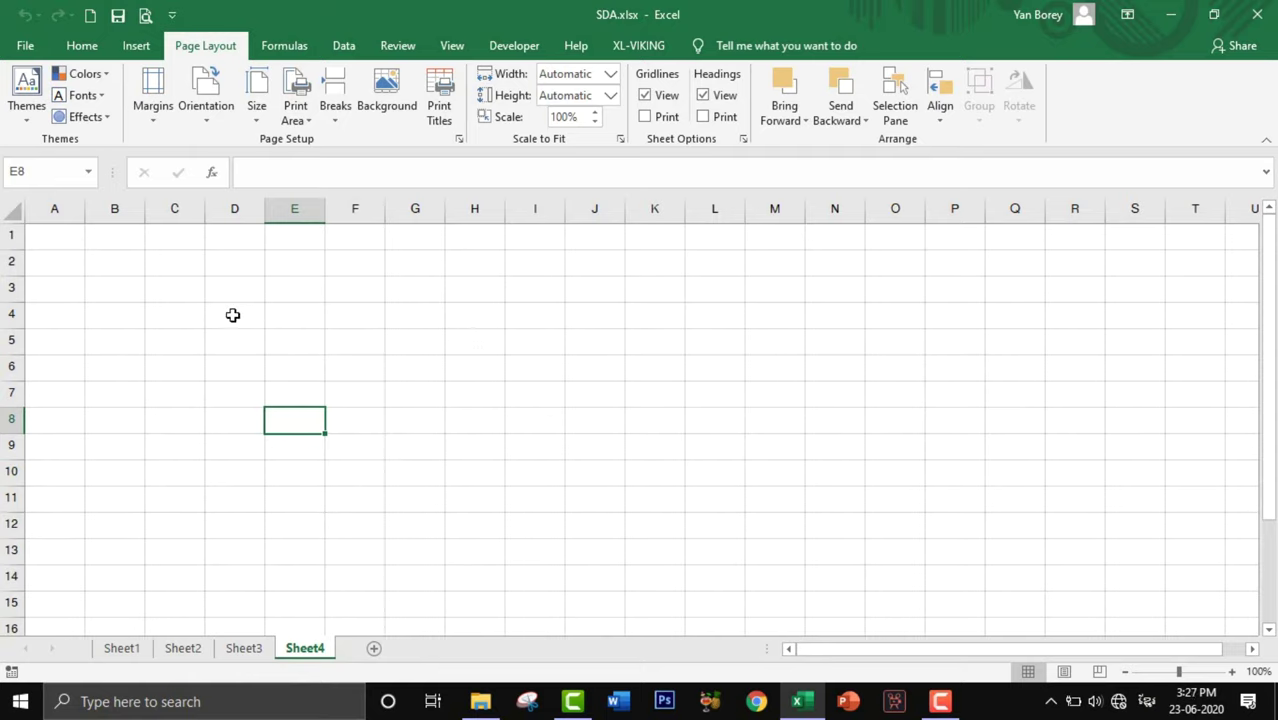
pyautogui.moveTo(62, 237)
pyautogui.mouseDown()
pyautogui.moveTo(557, 494)
pyautogui.moveTo(556, 577)
pyautogui.mouseUp()
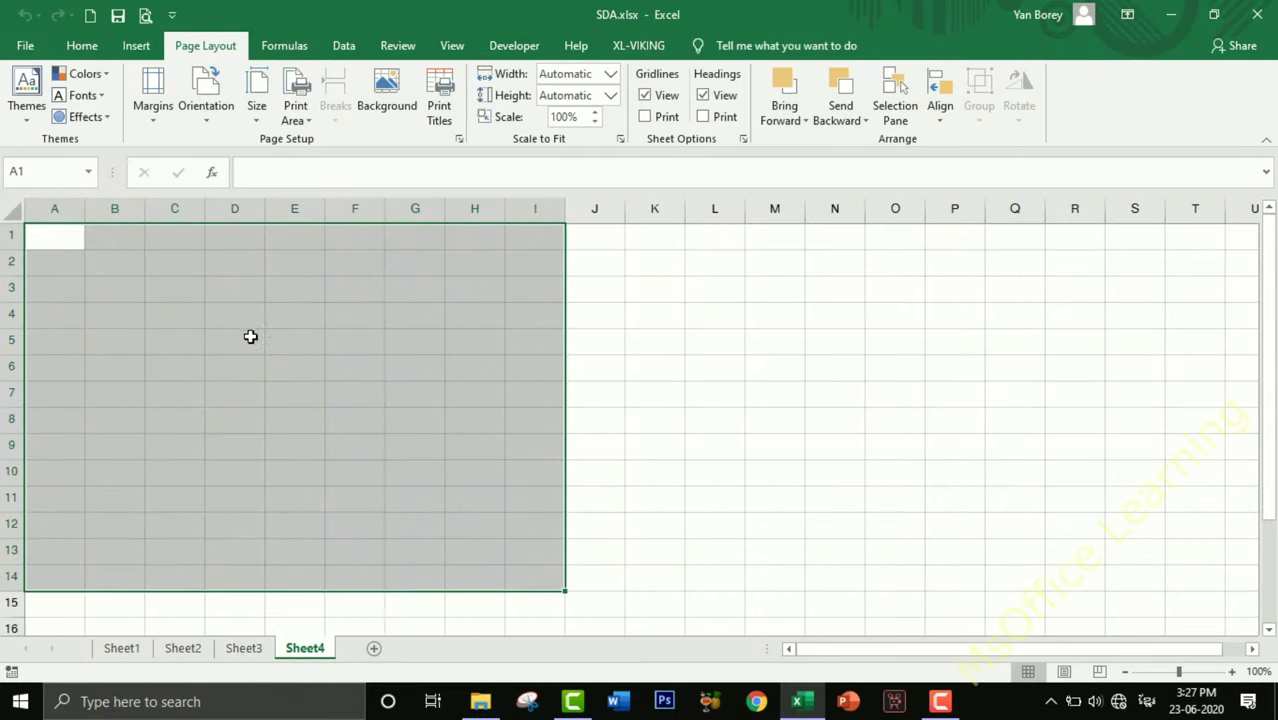
pyautogui.click(250, 337)
pyautogui.moveTo(140, 261)
pyautogui.mouseDown()
pyautogui.moveTo(603, 352)
pyautogui.moveTo(602, 438)
pyautogui.mouseUp()
pyautogui.moveTo(596, 539)
pyautogui.mouseDown()
pyautogui.moveTo(999, 345)
pyautogui.moveTo(984, 314)
pyautogui.mouseUp()
pyautogui.moveTo(600, 262); pyautogui.dragTo(850, 287)
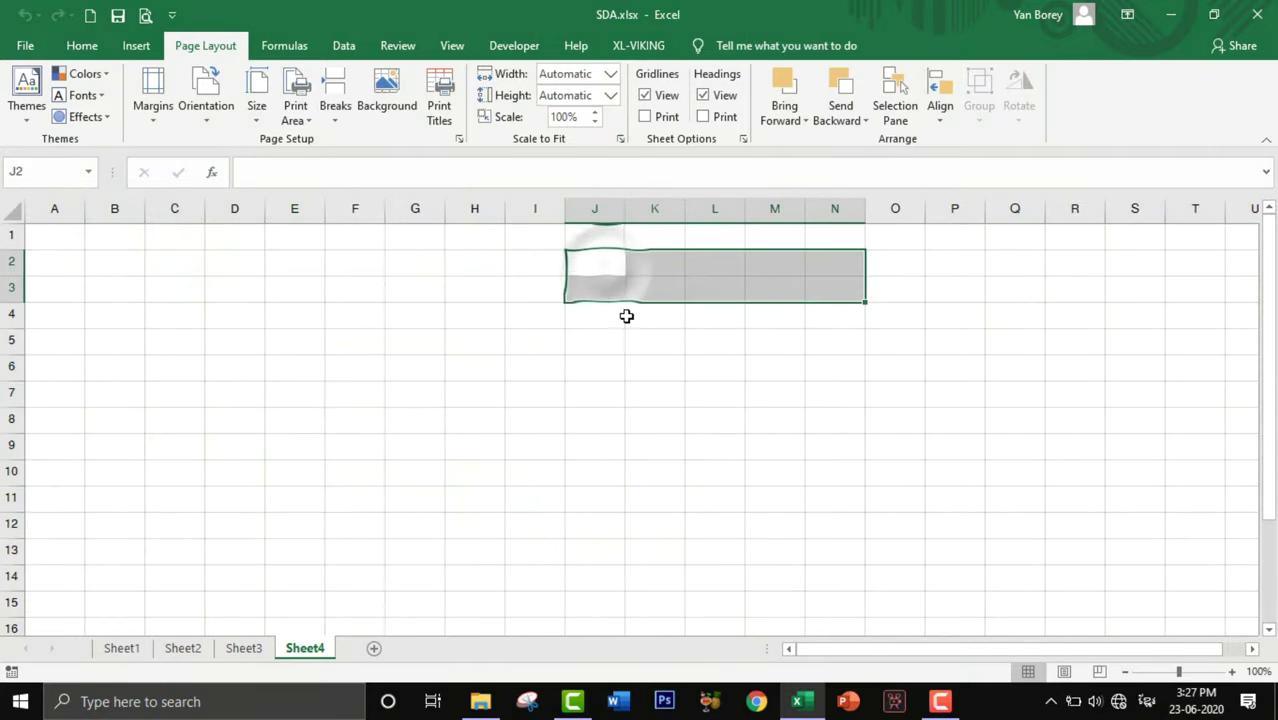
pyautogui.moveTo(43, 235); pyautogui.dragTo(642, 613)
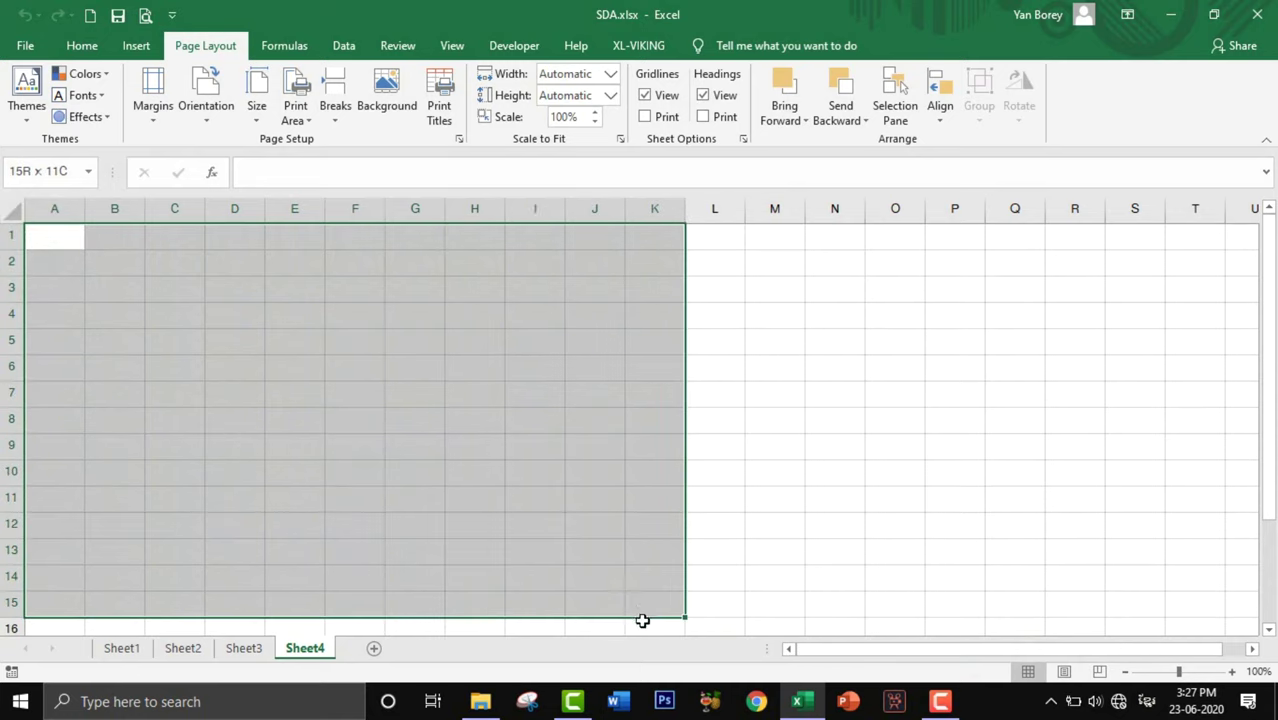
pyautogui.moveTo(642, 618); pyautogui.dragTo(641, 624)
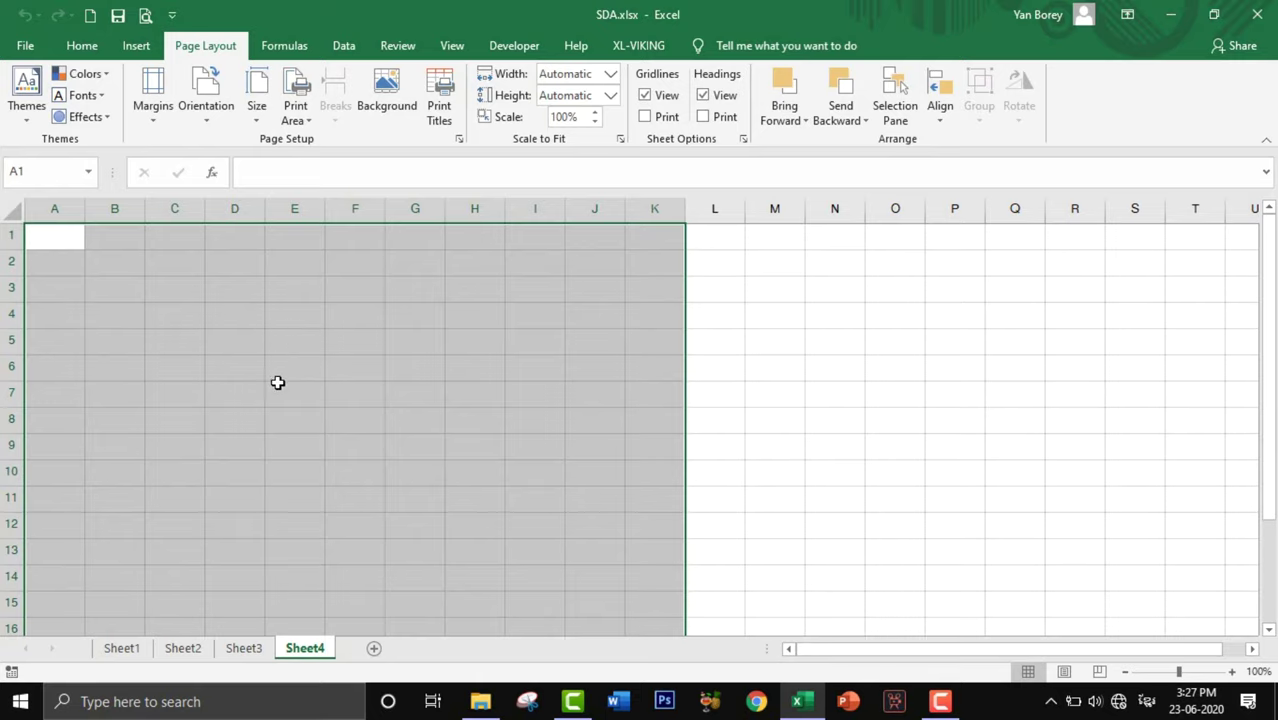
pyautogui.click(440, 416)
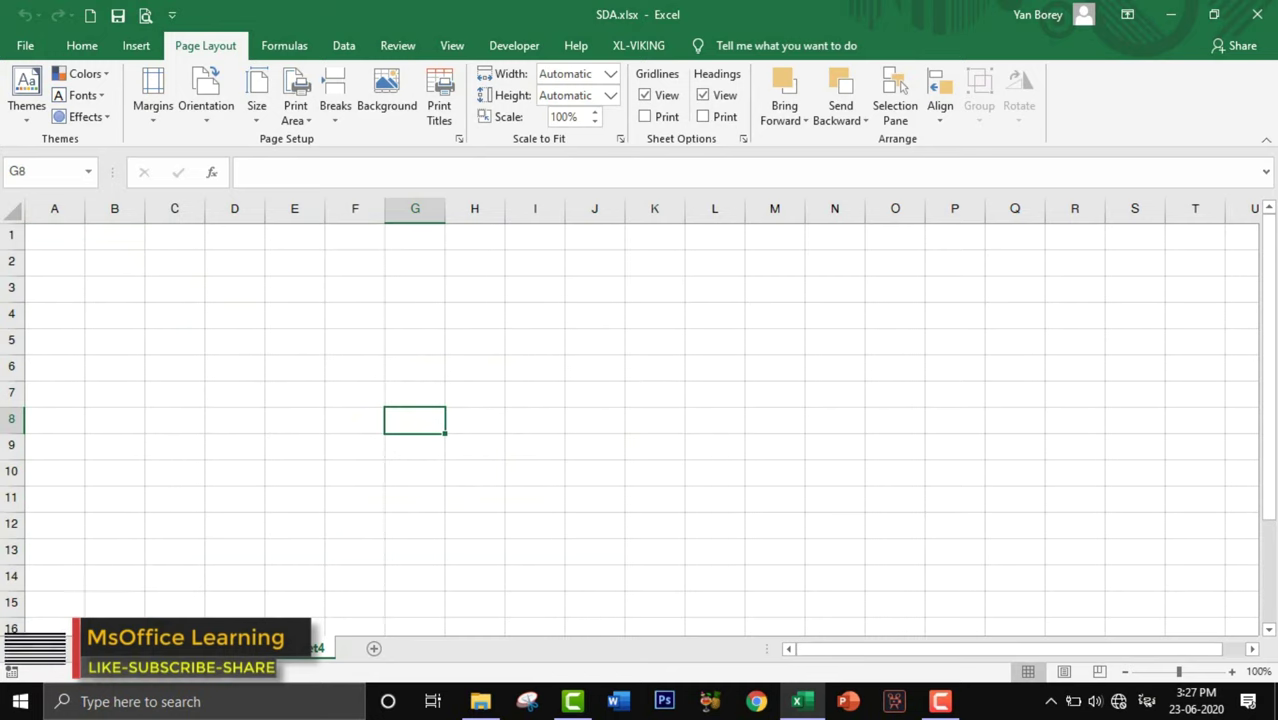
pyautogui.click(121, 648)
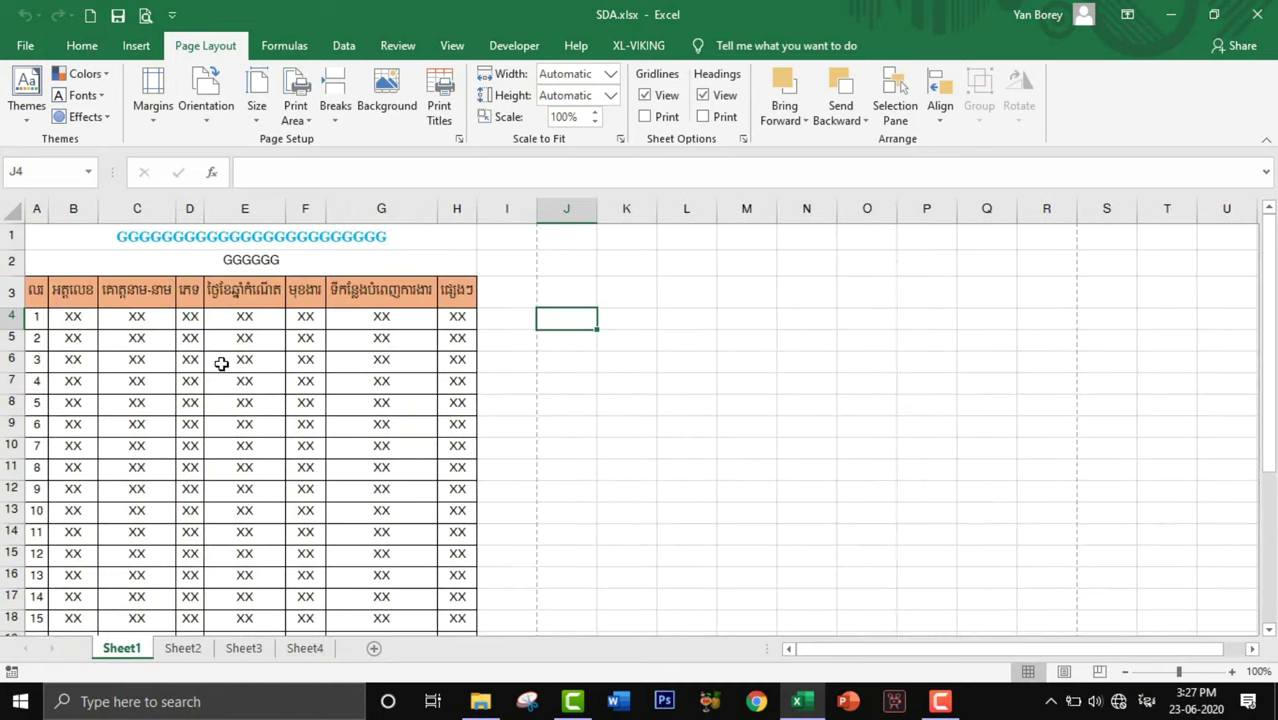
pyautogui.moveTo(96, 243); pyautogui.dragTo(312, 468)
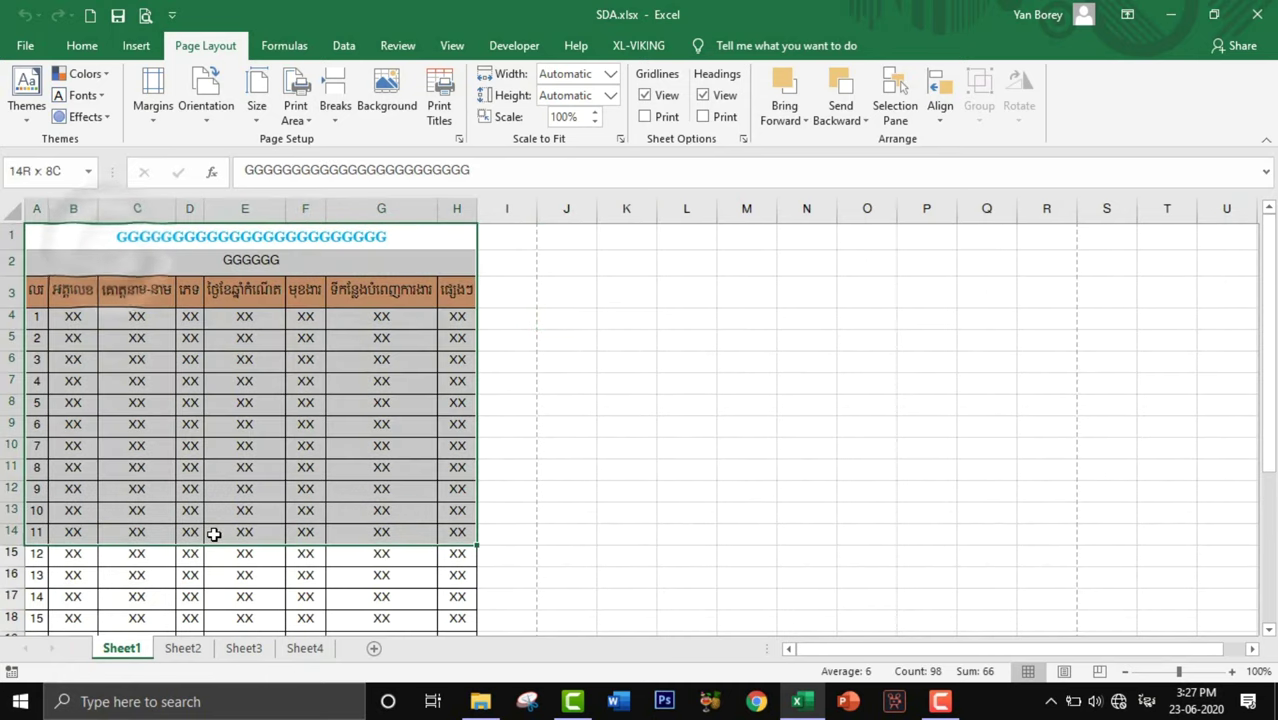
pyautogui.click(509, 348)
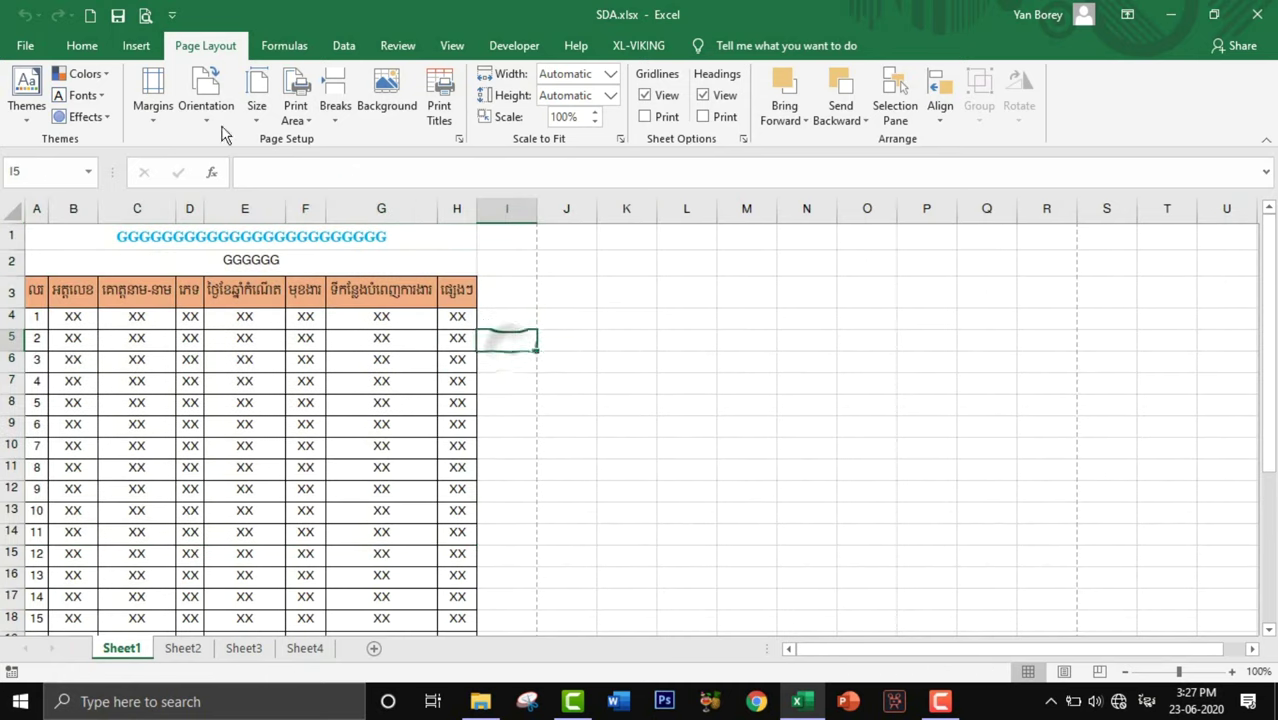
pyautogui.click(147, 17)
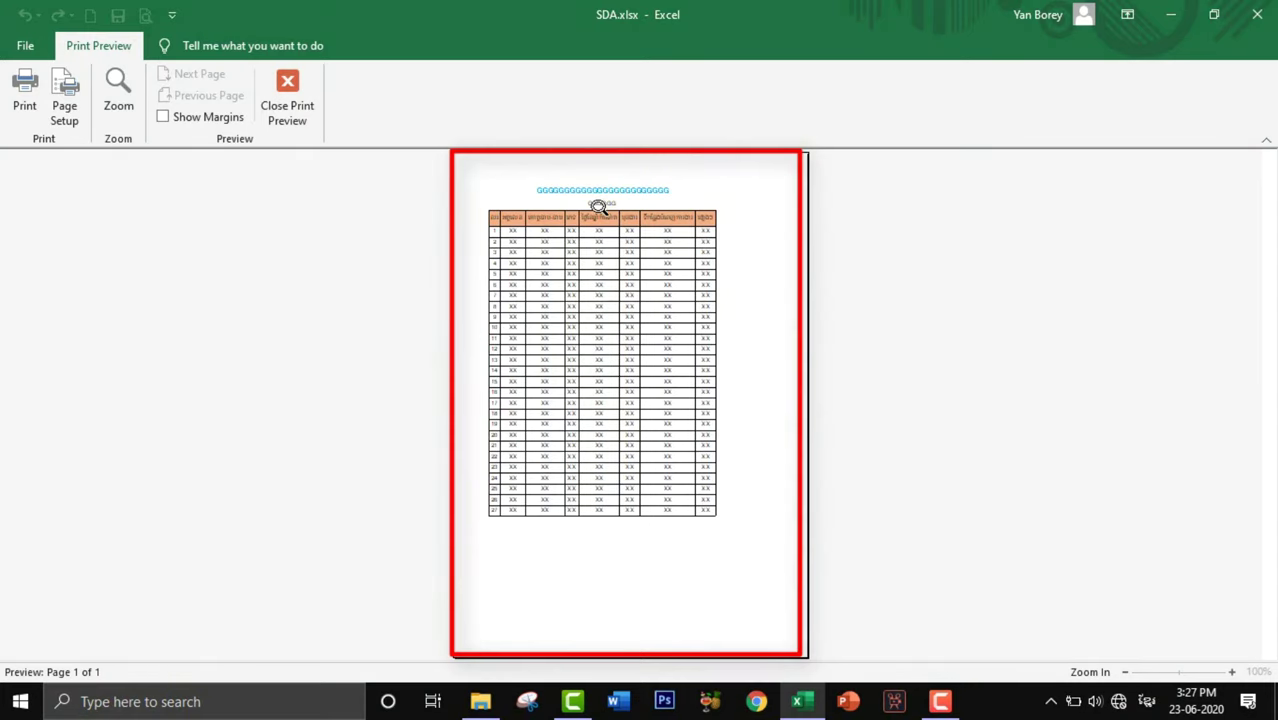
pyautogui.click(597, 206)
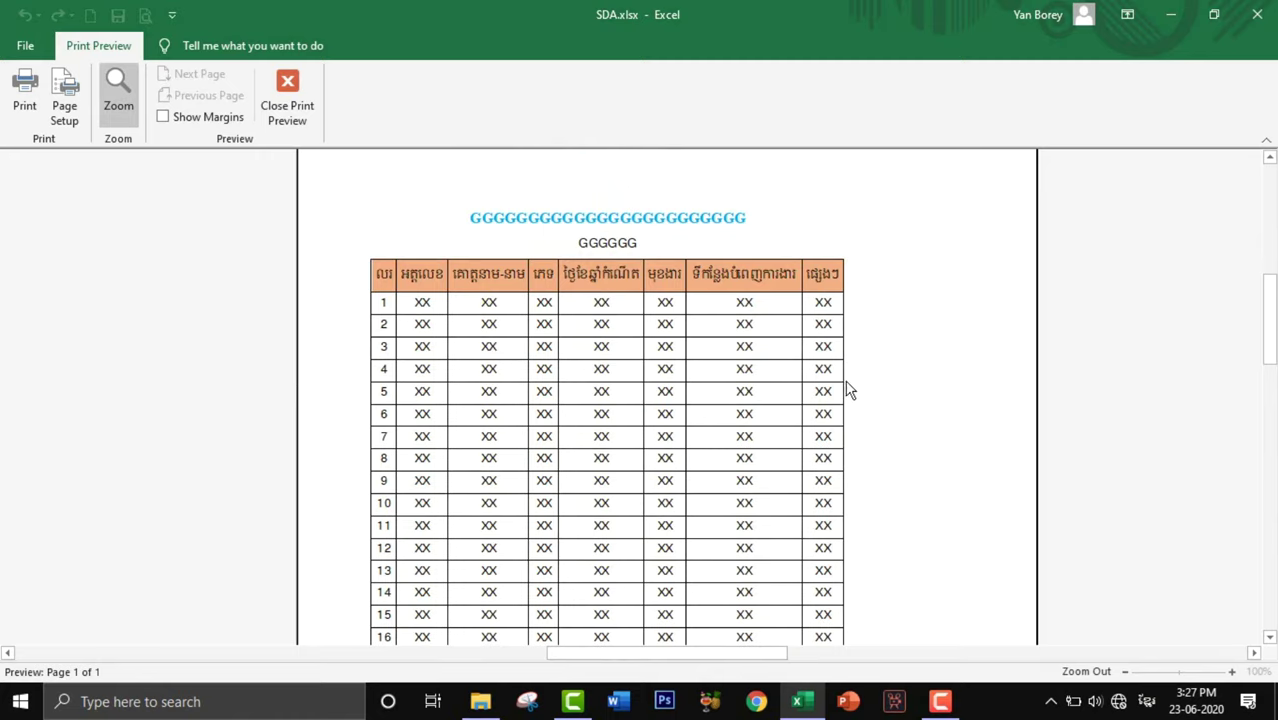
pyautogui.scroll(2, 884, 392)
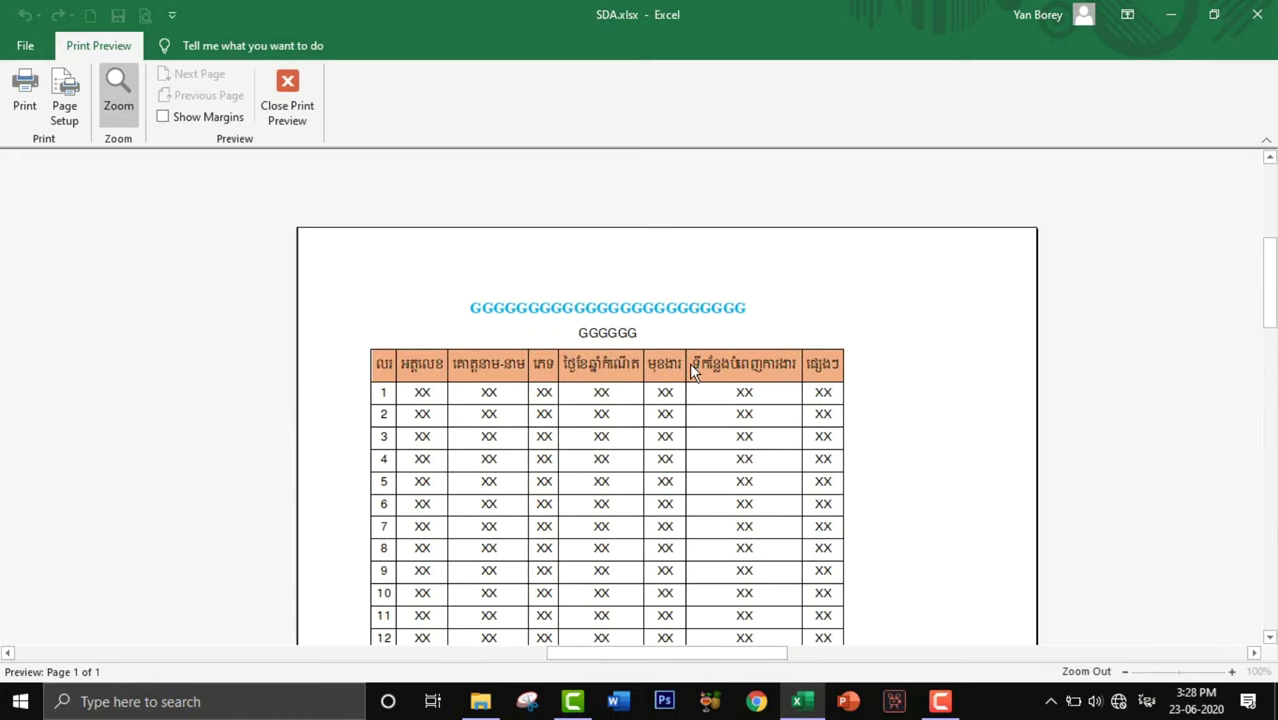
pyautogui.click(681, 392)
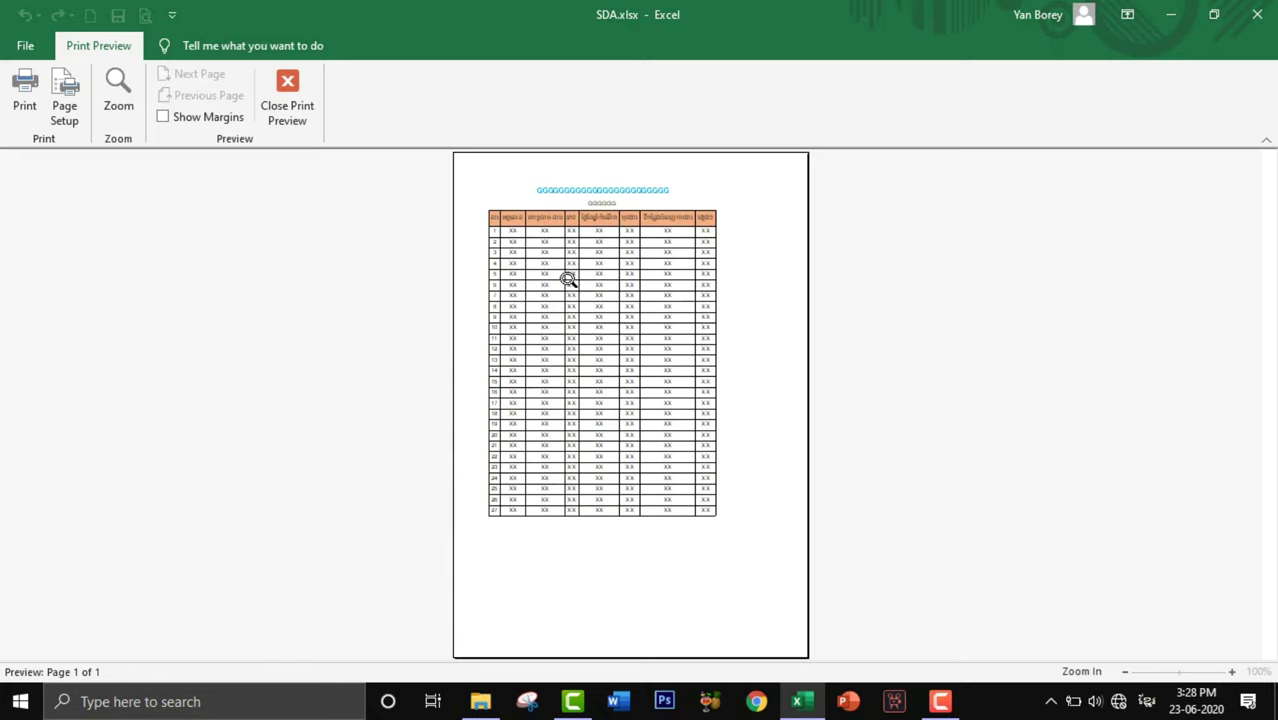
pyautogui.click(287, 110)
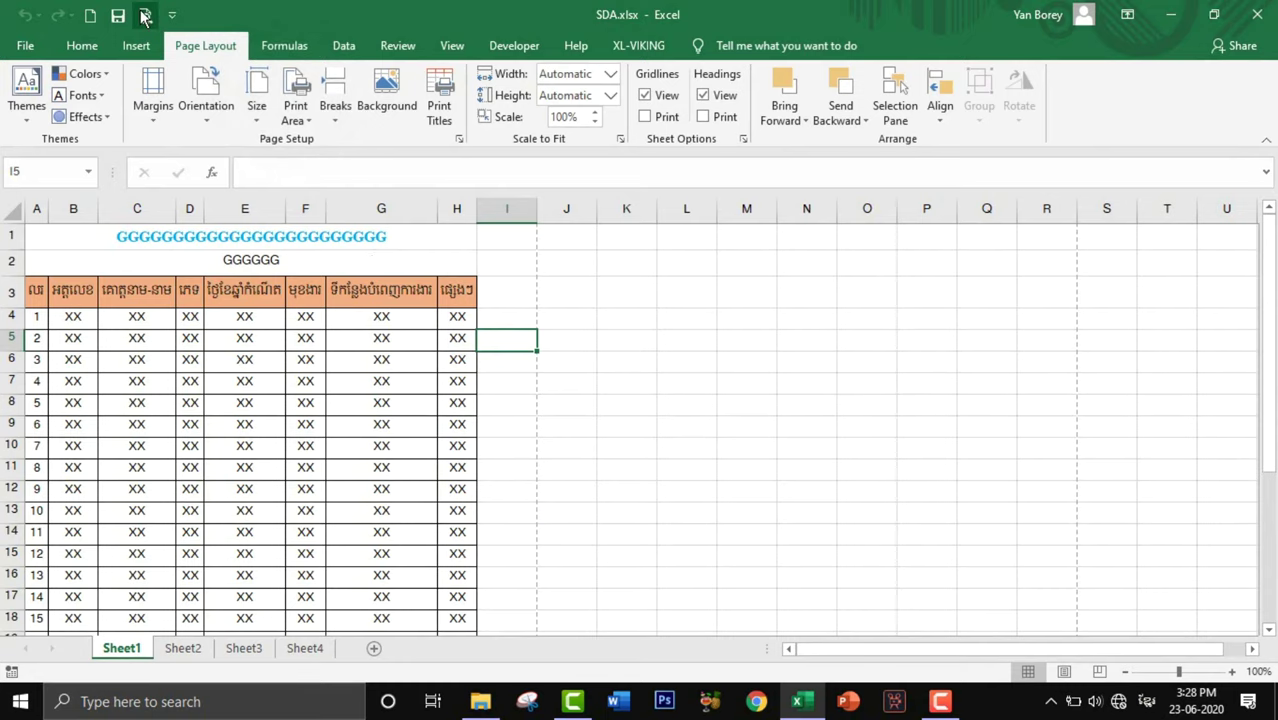
# Step: Check the print preview, then select J12 and scroll down the sheet
pyautogui.click(145, 15)
pyautogui.click(293, 92)
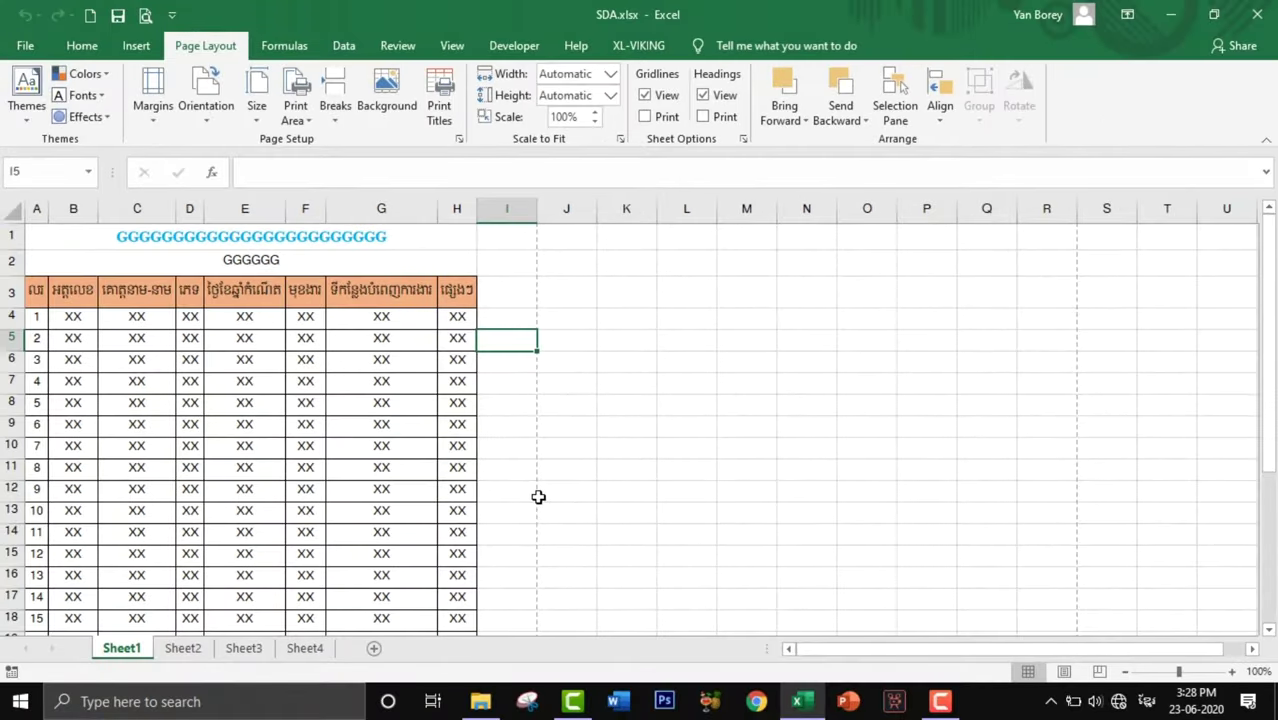
pyautogui.click(540, 490)
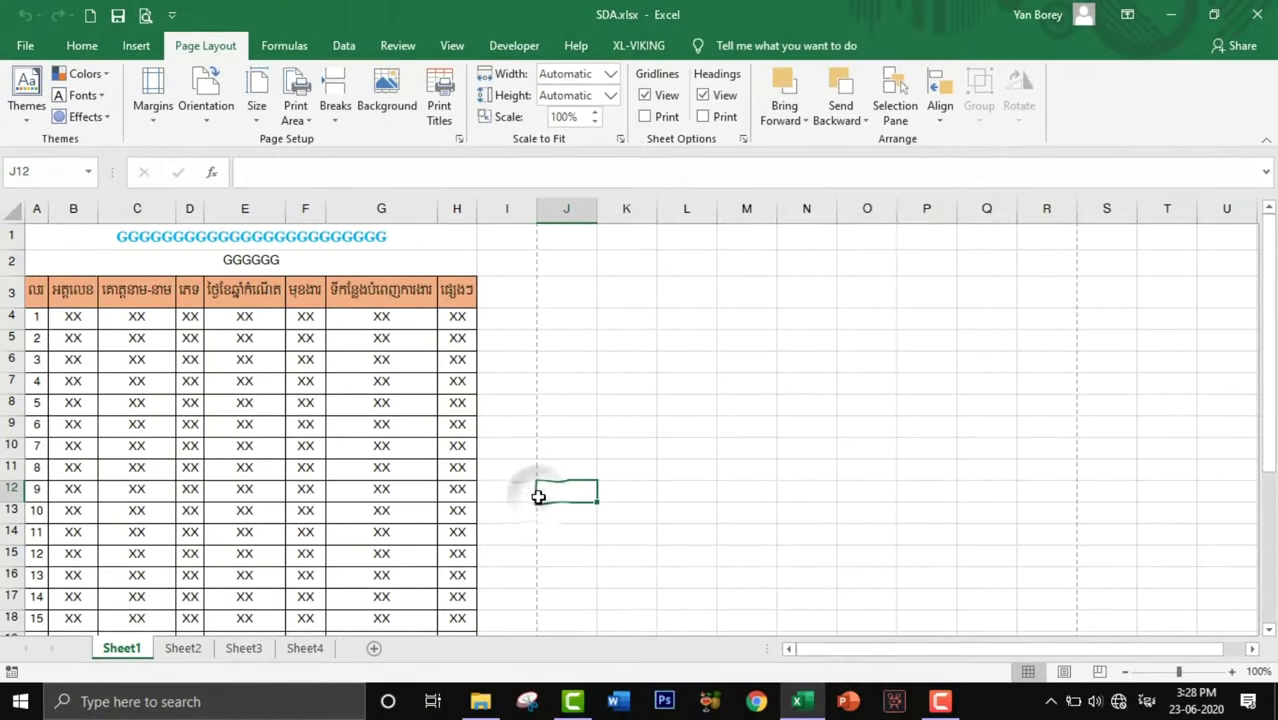
pyautogui.scroll(-1, 538, 497)
pyautogui.scroll(-1, 538, 500)
pyautogui.scroll(-1, 538, 500)
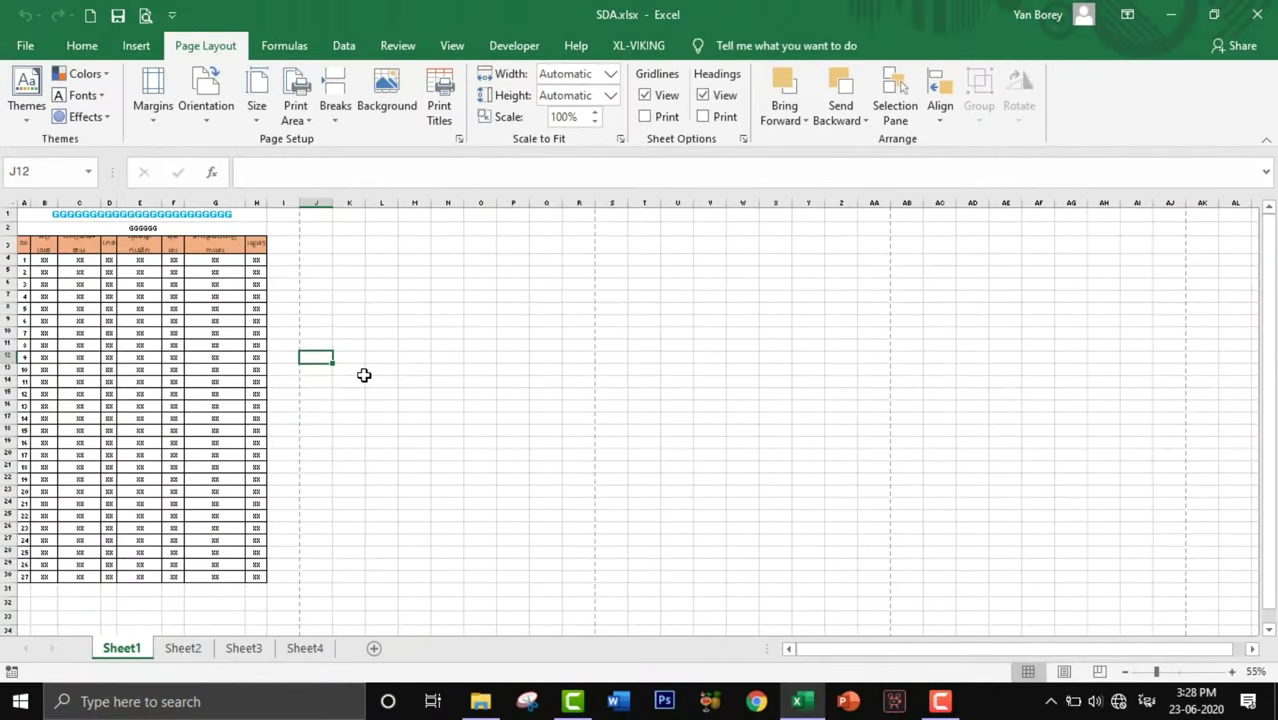
pyautogui.scroll(-1, 363, 375)
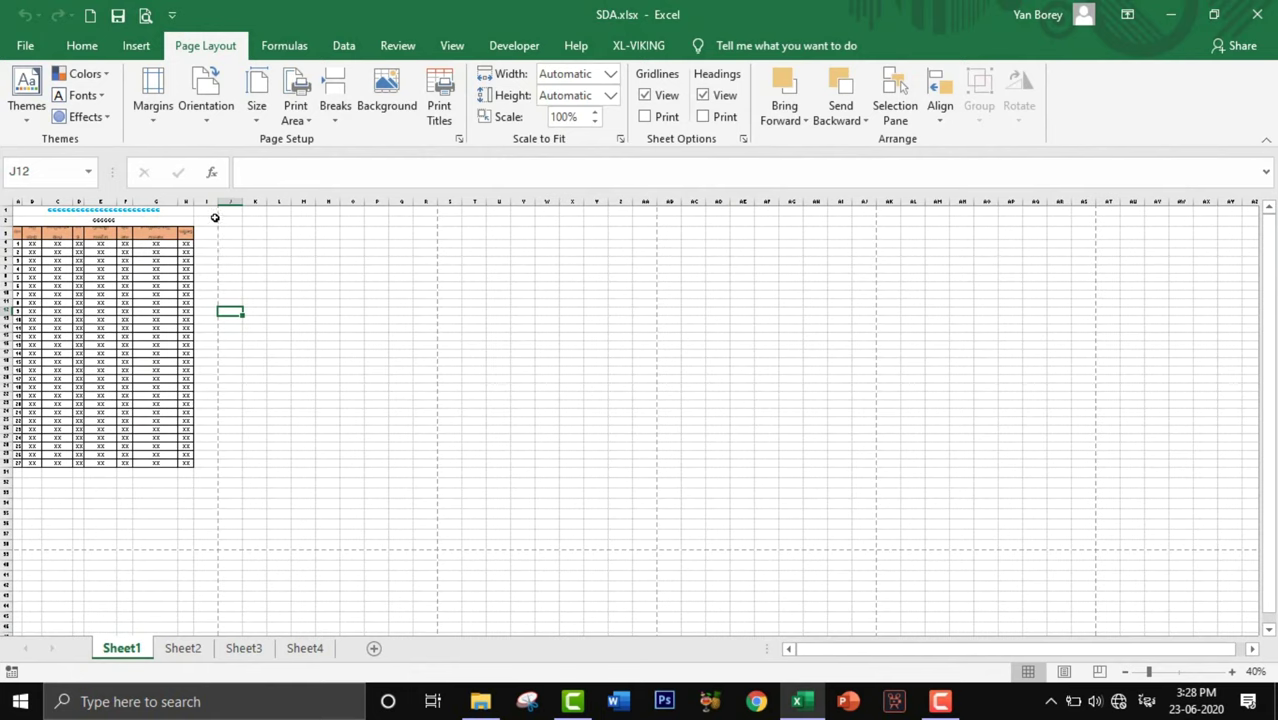
# Step: Multi-select blocks A1:I41, J1:R38, one from S1, and two from B39 to row 71
pyautogui.moveTo(209, 208); pyautogui.dragTo(170, 543)
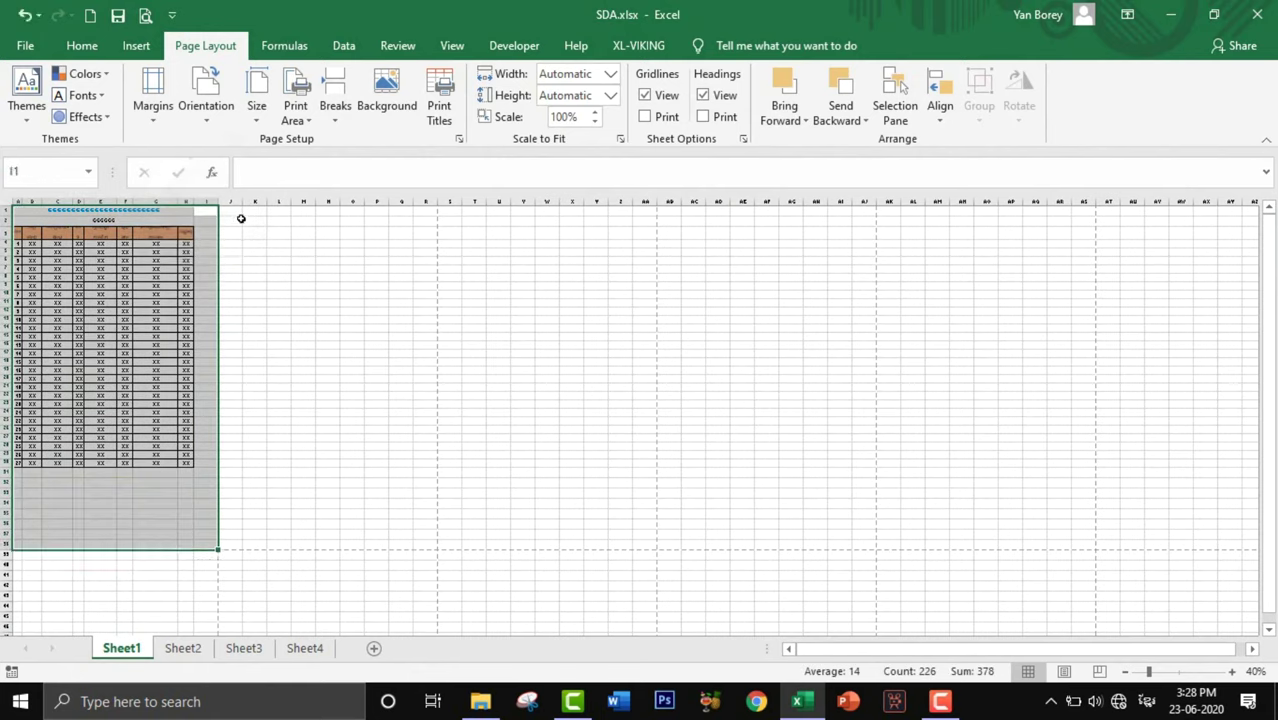
pyautogui.moveTo(230, 210); pyautogui.dragTo(437, 546)
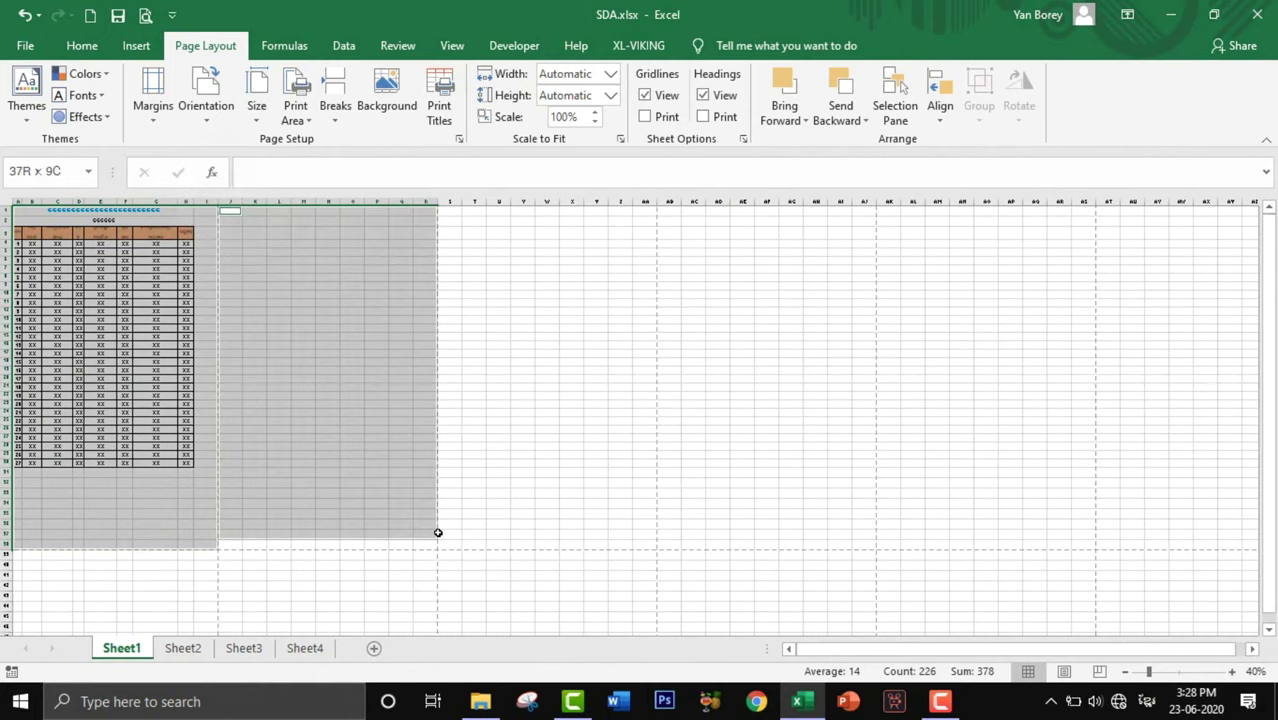
pyautogui.moveTo(451, 209)
pyautogui.mouseDown()
pyautogui.moveTo(652, 488)
pyautogui.moveTo(651, 541)
pyautogui.mouseUp()
pyautogui.scroll(-7, 522, 488)
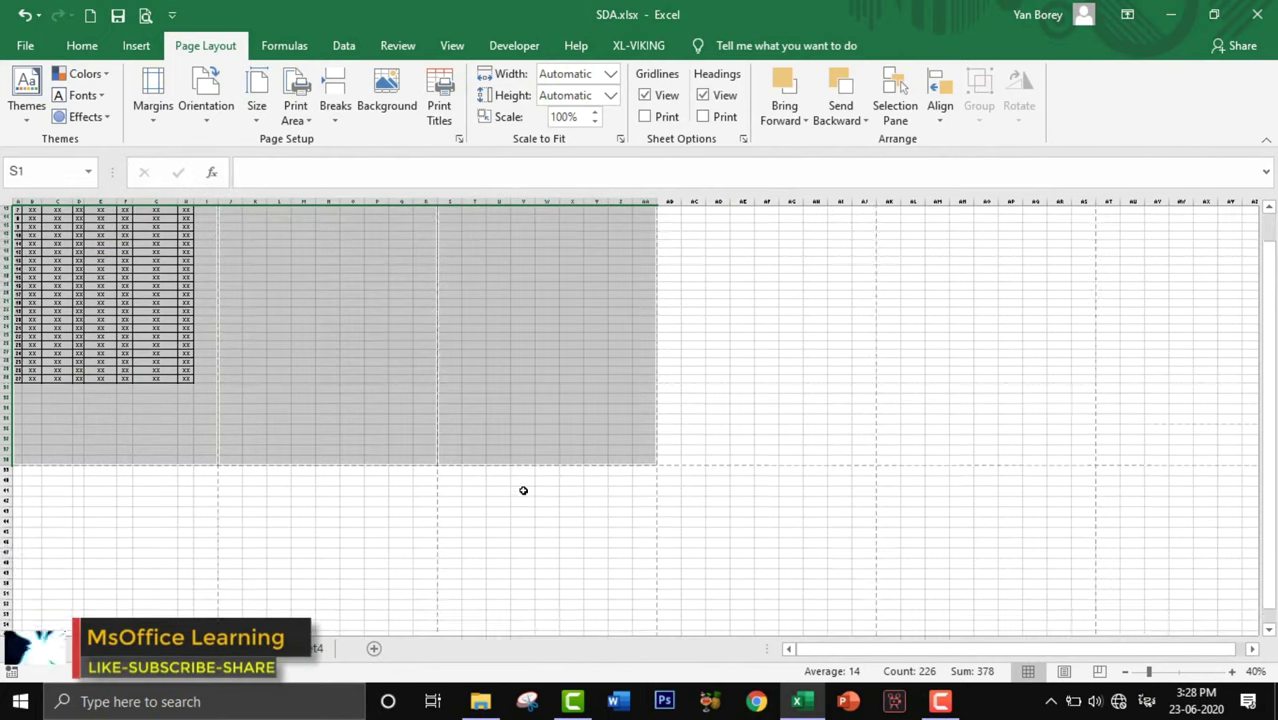
pyautogui.scroll(-7, 501, 488)
pyautogui.moveTo(36, 234); pyautogui.dragTo(212, 562)
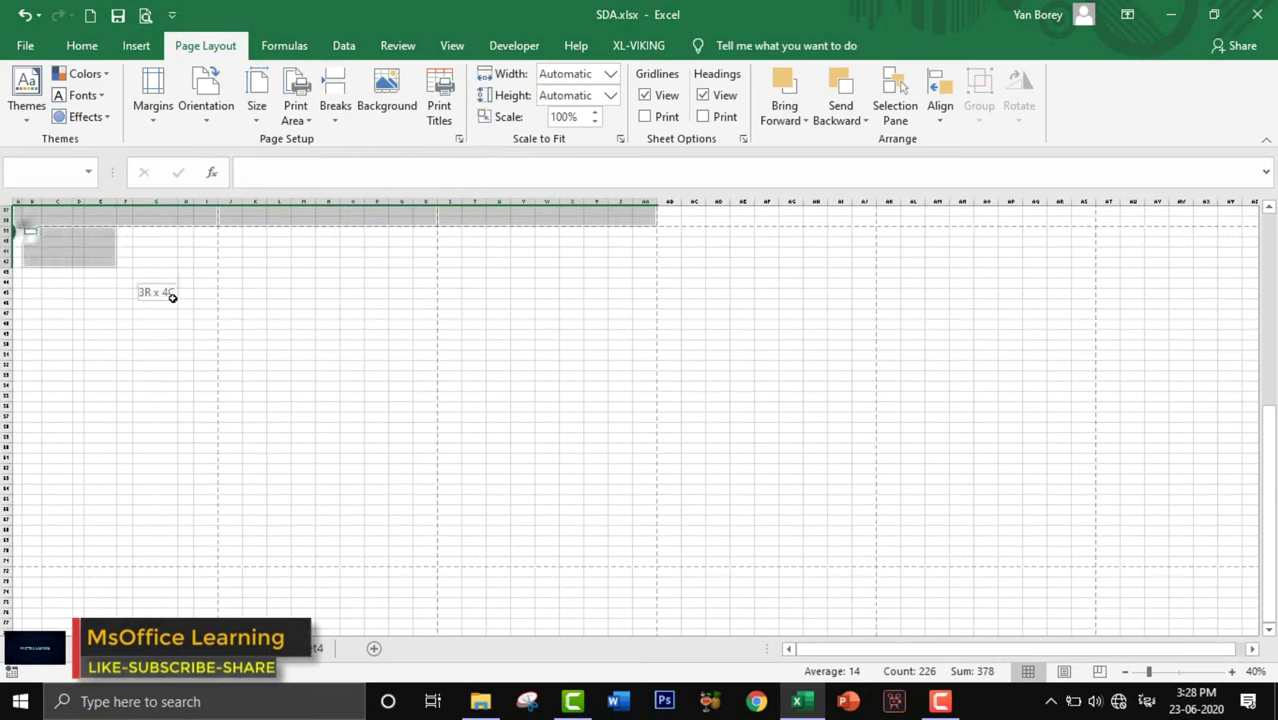
pyautogui.moveTo(425, 561); pyautogui.dragTo(229, 240)
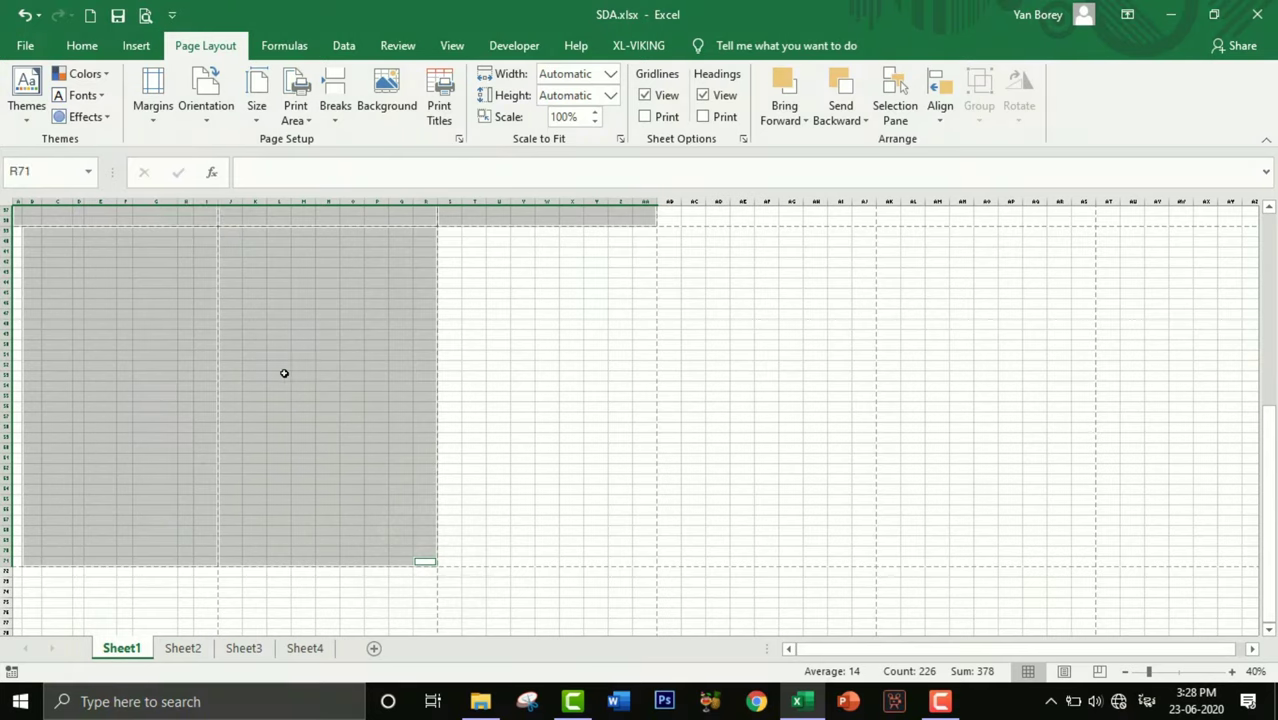
# Step: Clear the large selection and scroll back to the top of the Khmer table
pyautogui.scroll(12, 283, 372)
pyautogui.scroll(-14, 650, 410)
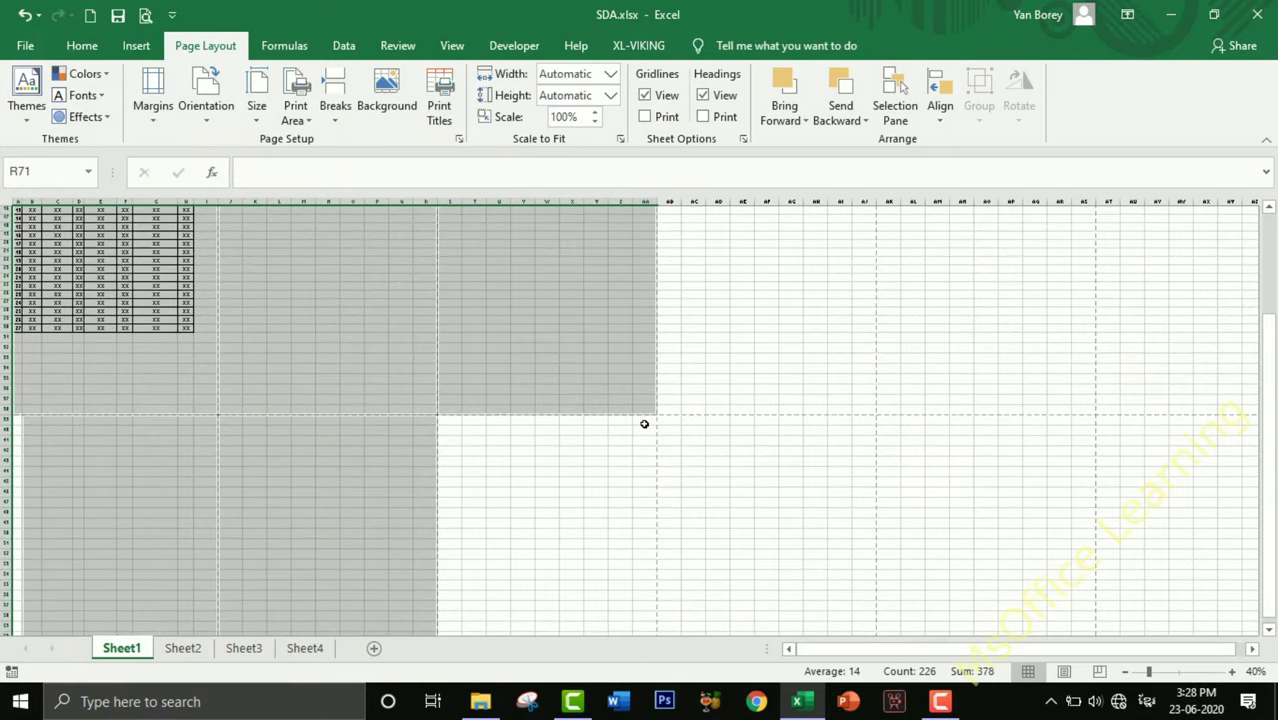
pyautogui.scroll(8, 454, 404)
pyautogui.scroll(8, 454, 404)
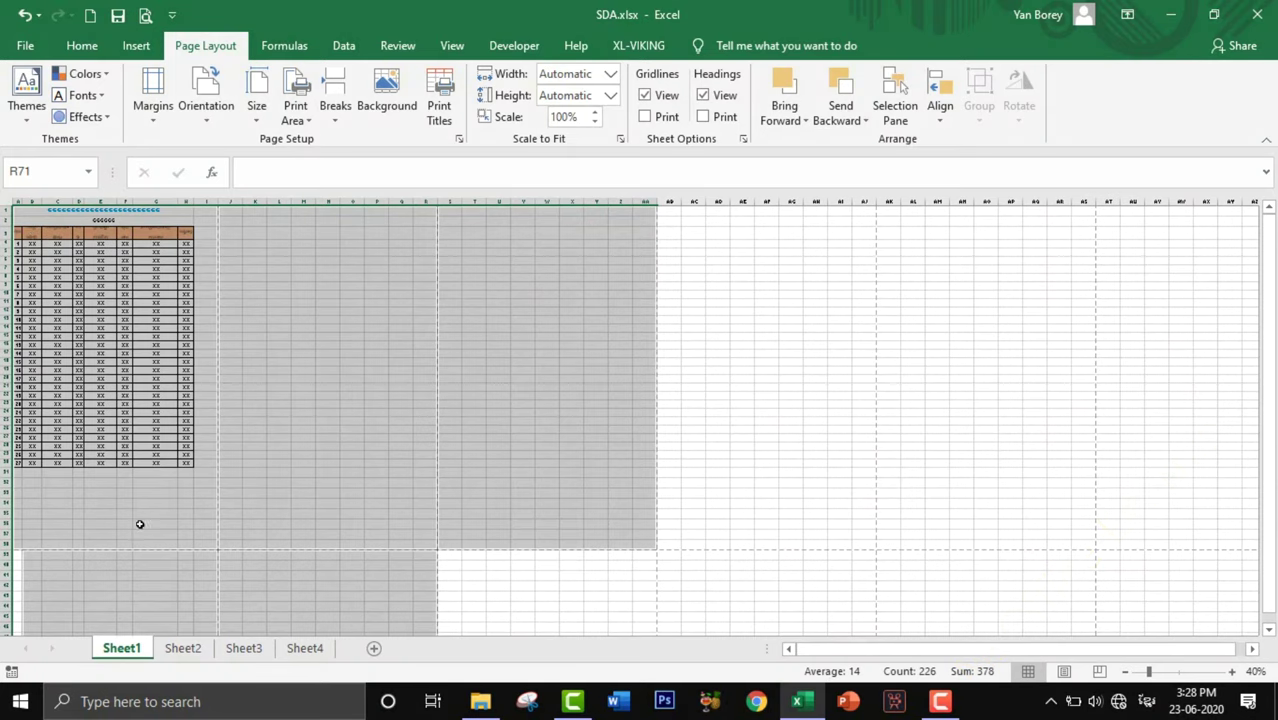
pyautogui.click(148, 280)
pyautogui.scroll(5, 171, 328)
pyautogui.scroll(1, 248, 377)
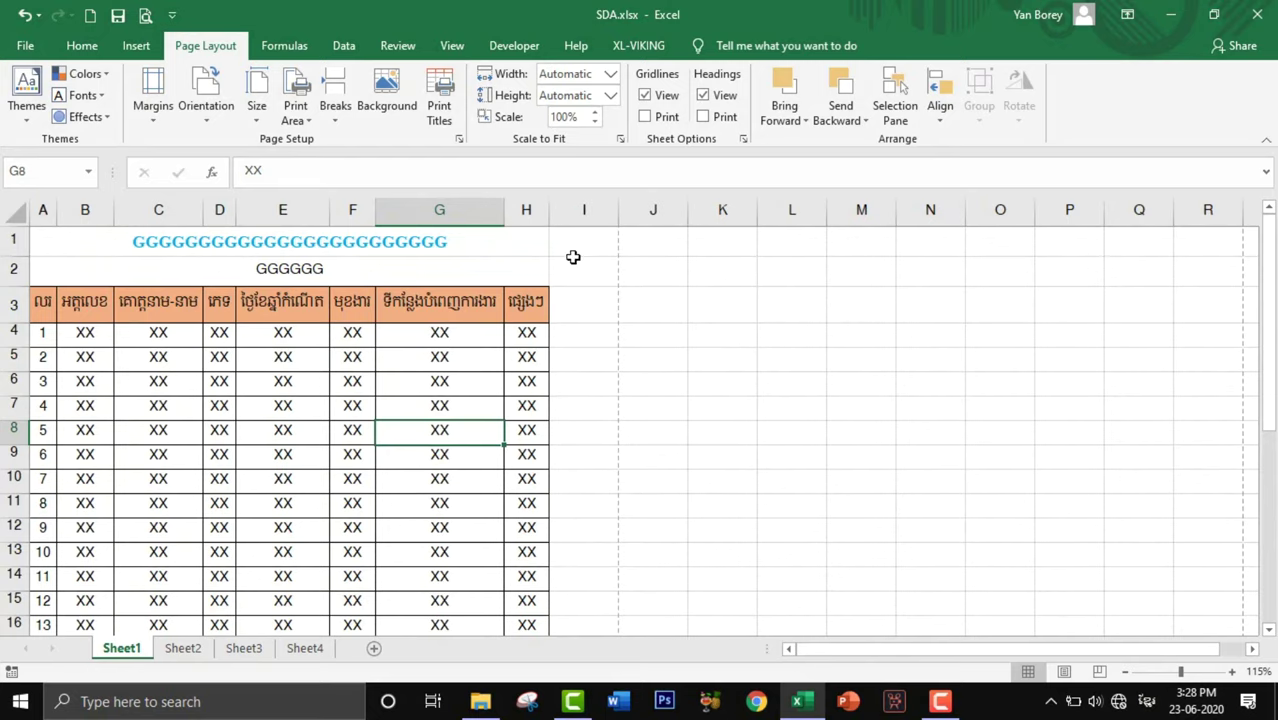
# Step: Check the print preview, then select columns A, B, C, E and header cell D3
pyautogui.click(145, 15)
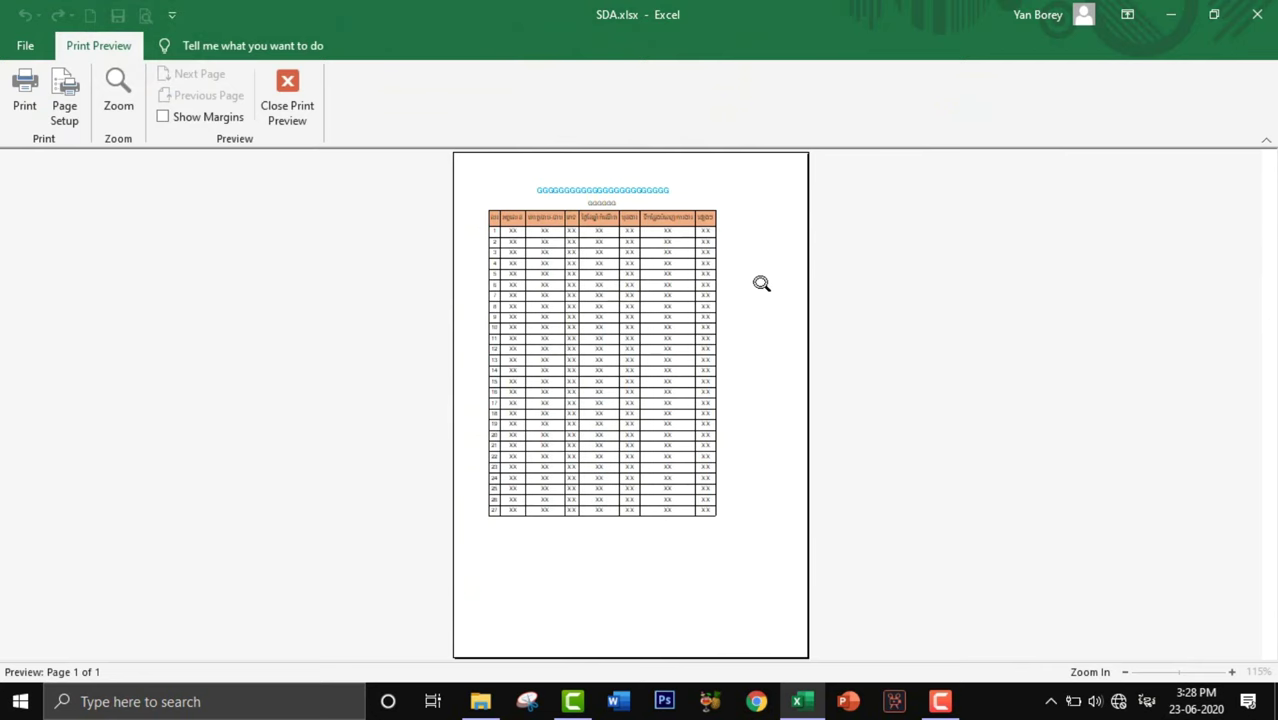
pyautogui.click(300, 104)
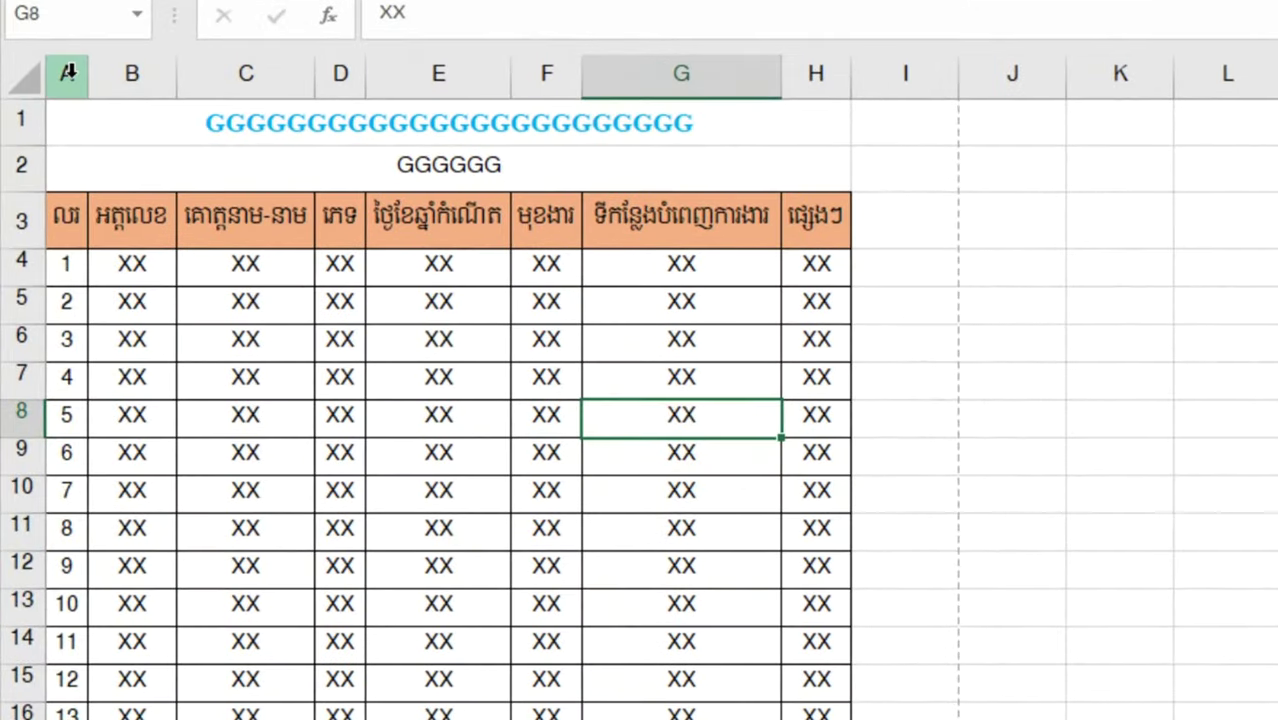
pyautogui.click(68, 72)
pyautogui.click(130, 72)
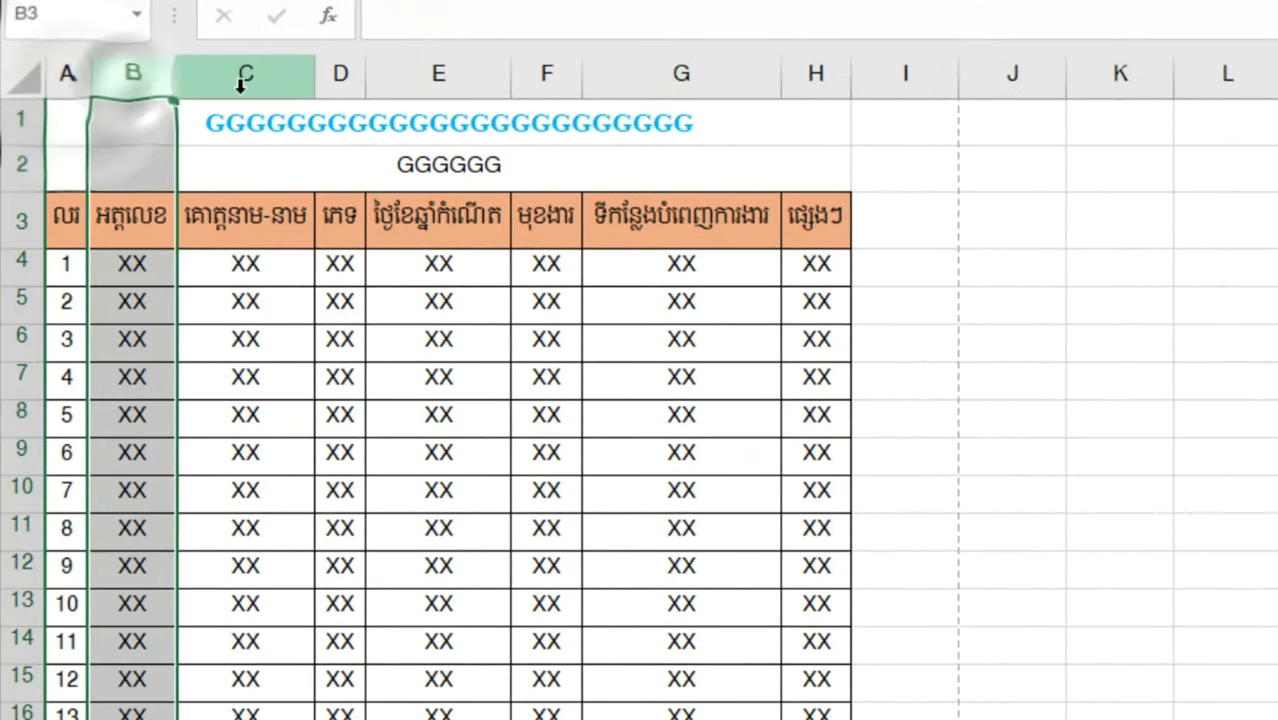
pyautogui.click(243, 74)
pyautogui.moveTo(317, 86); pyautogui.dragTo(343, 80)
pyautogui.click(436, 78)
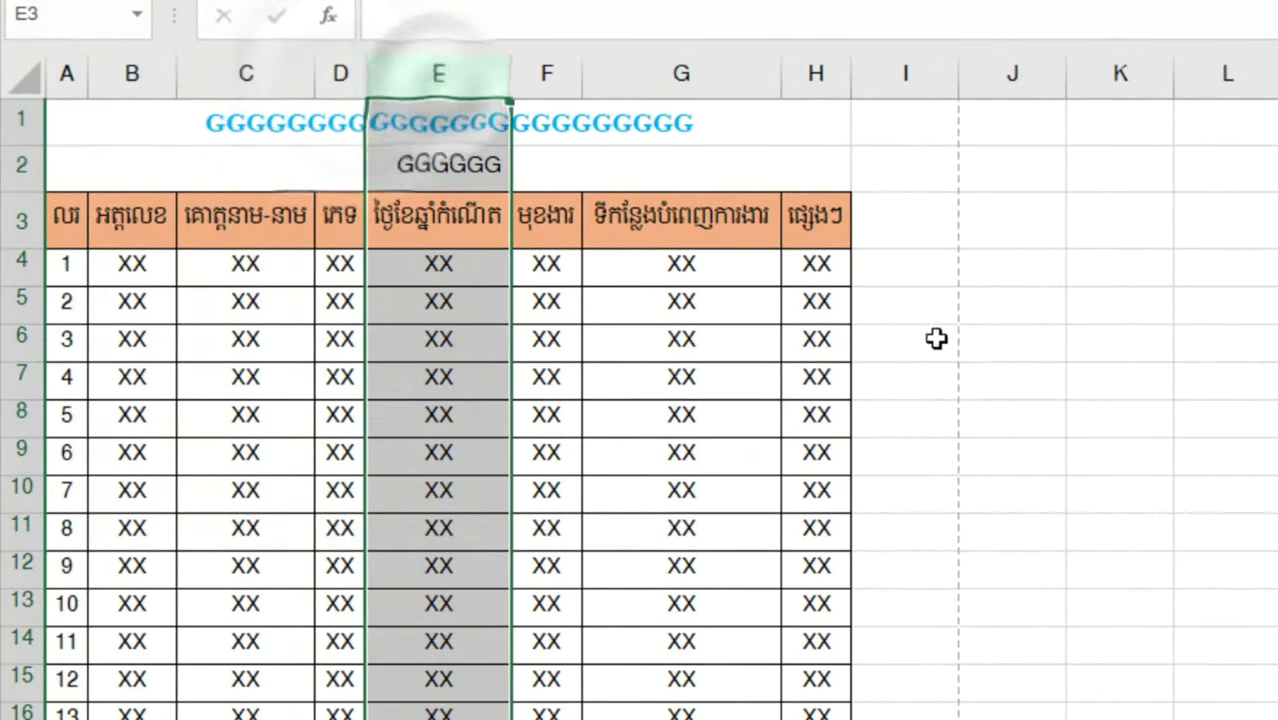
pyautogui.click(339, 228)
# Step: Widen columns A, D and E, trying a wider column B then narrowing it back
pyautogui.moveTo(90, 86); pyautogui.dragTo(119, 93)
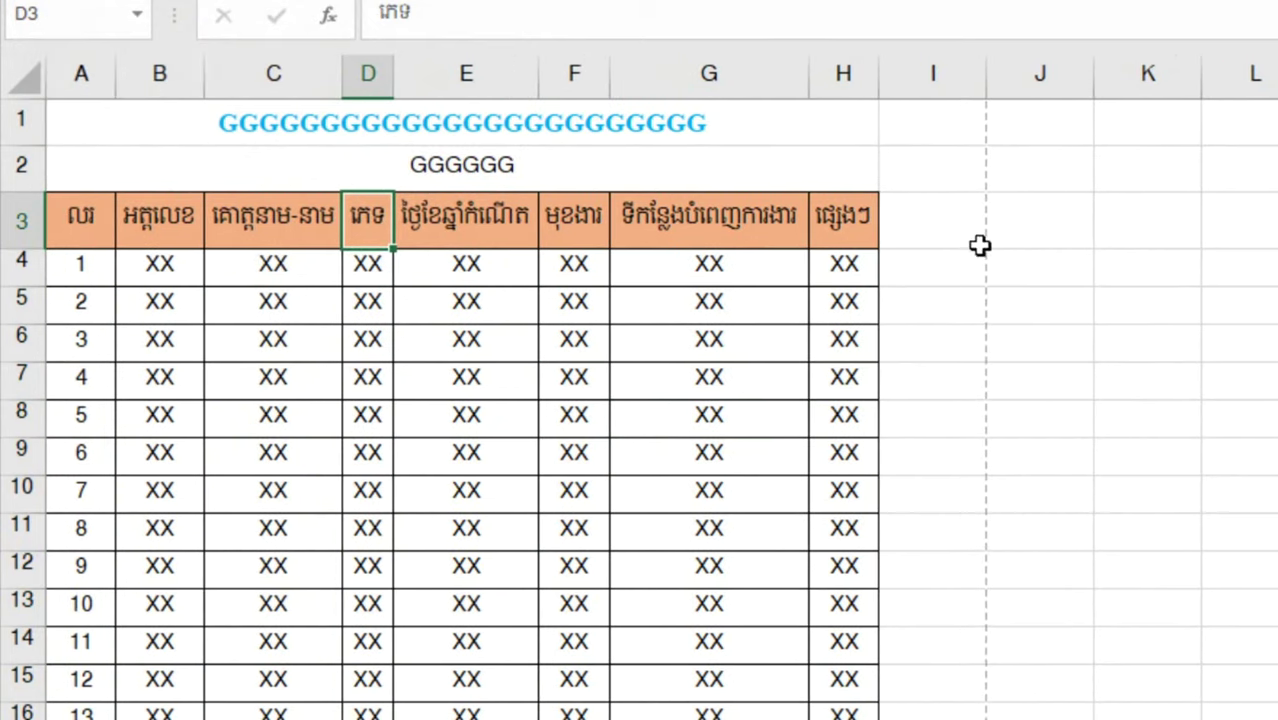
pyautogui.moveTo(213, 96); pyautogui.dragTo(282, 96)
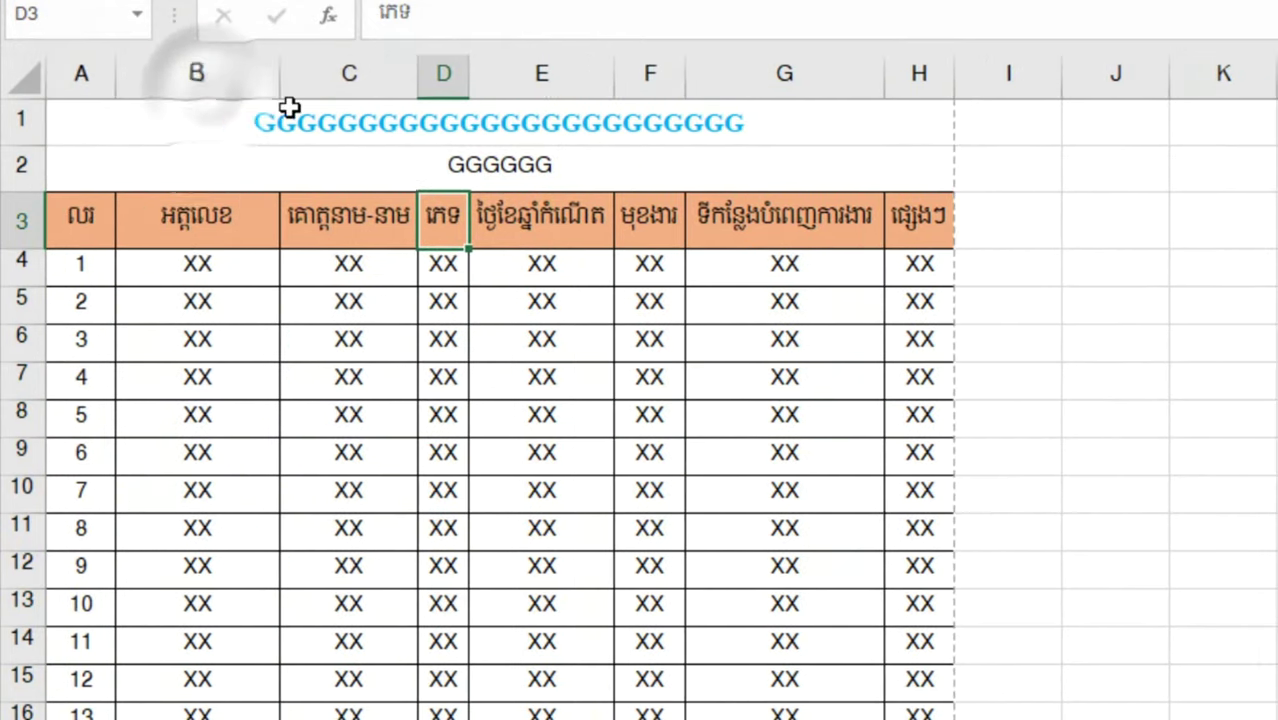
pyautogui.moveTo(419, 92); pyautogui.dragTo(437, 89)
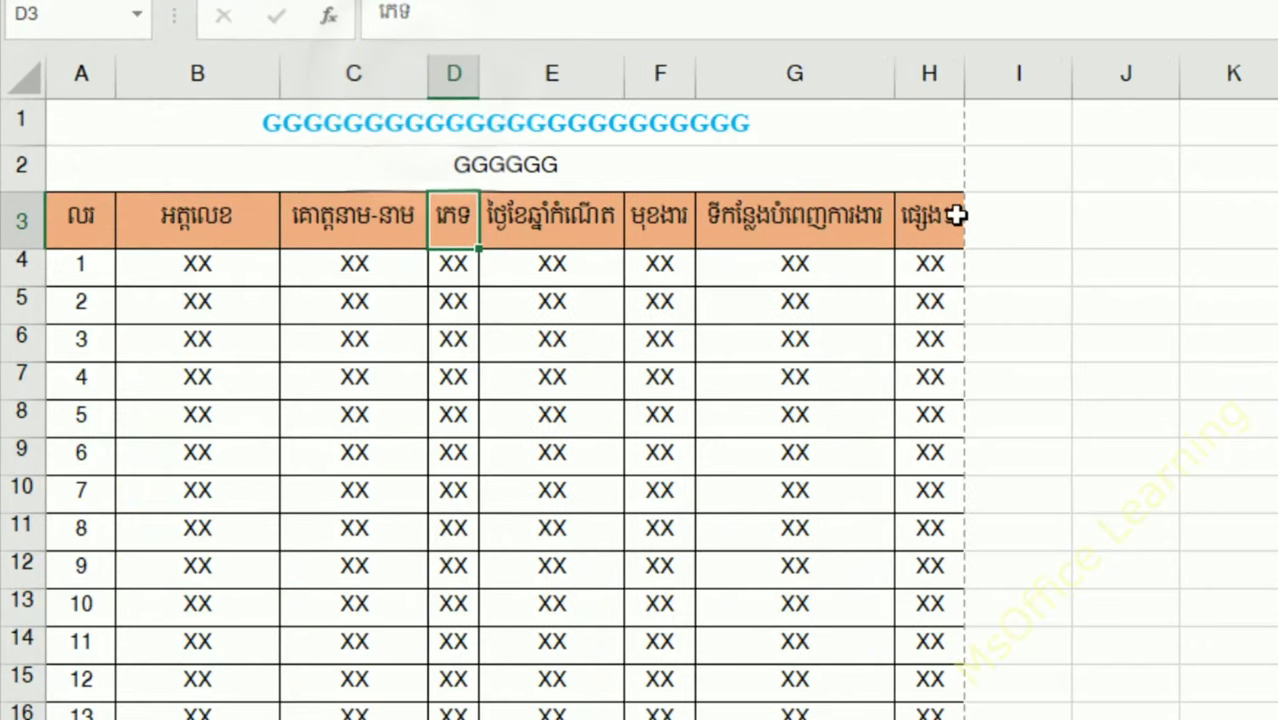
pyautogui.moveTo(280, 88); pyautogui.dragTo(203, 90)
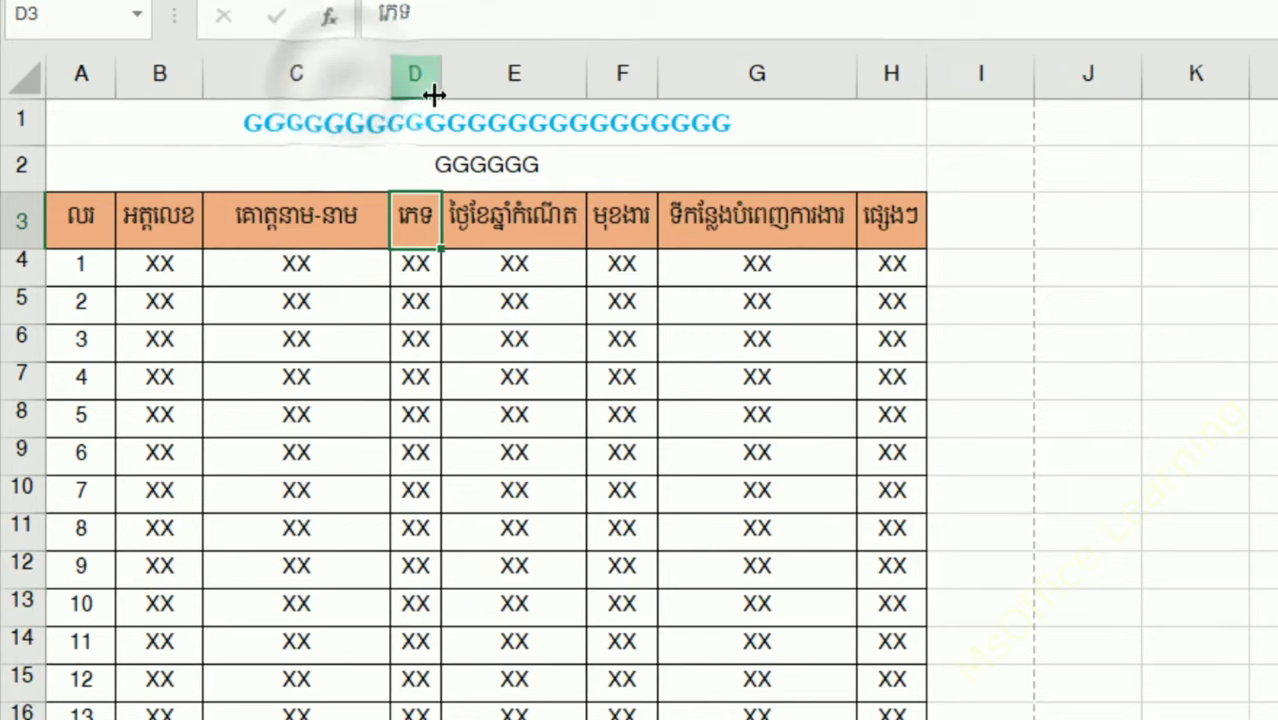
pyautogui.moveTo(389, 101); pyautogui.dragTo(458, 100)
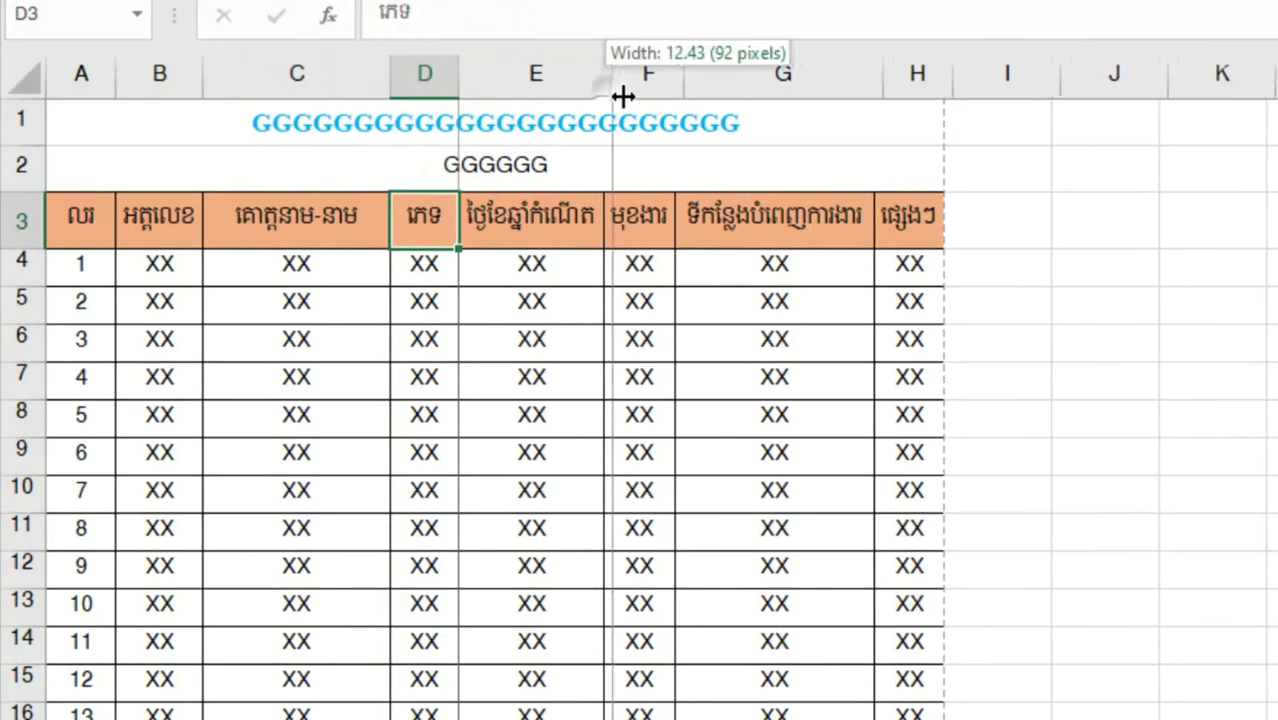
pyautogui.moveTo(604, 85); pyautogui.dragTo(623, 94)
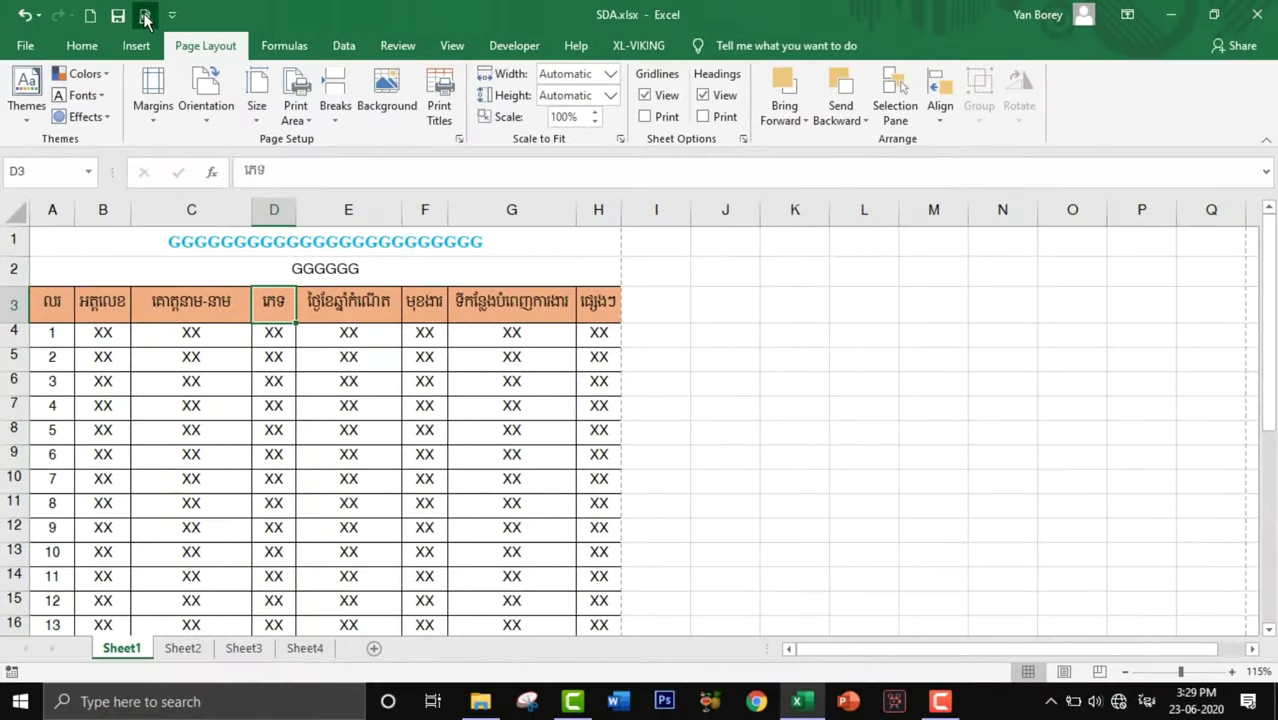
# Step: Check the printed page in print preview, zooming in on it
pyautogui.click(145, 15)
pyautogui.click(742, 294)
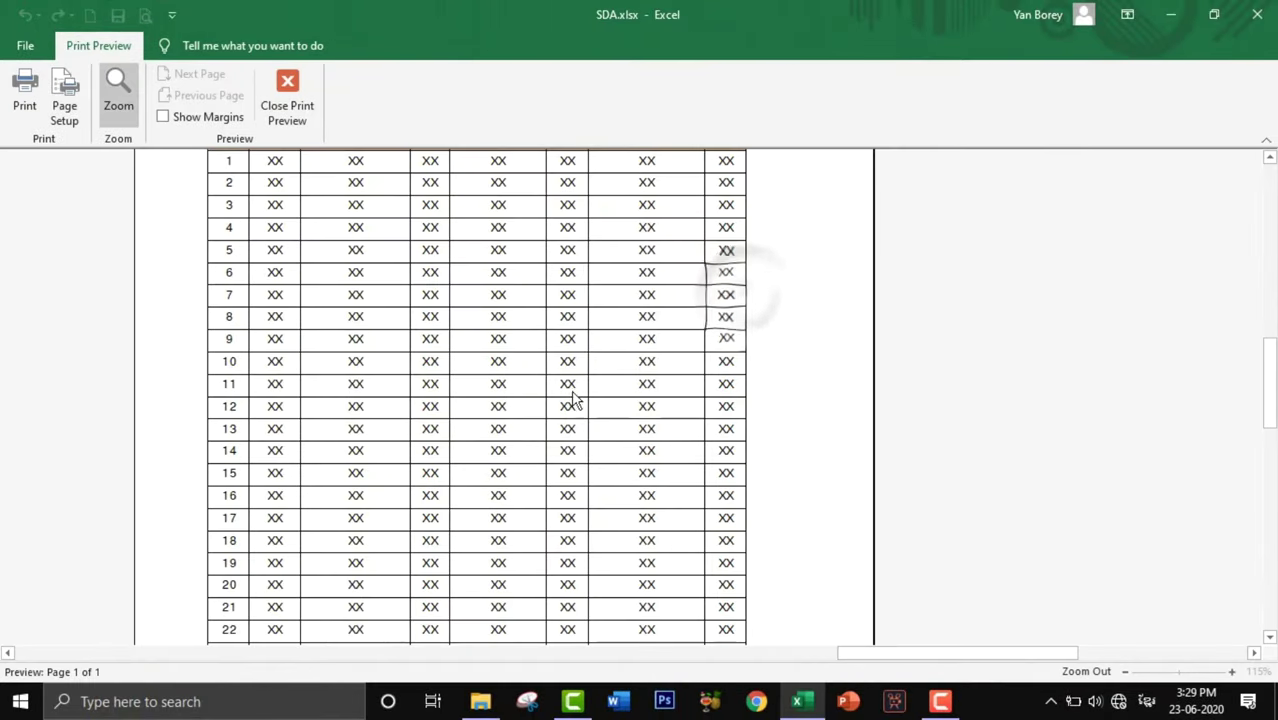
pyautogui.click(287, 100)
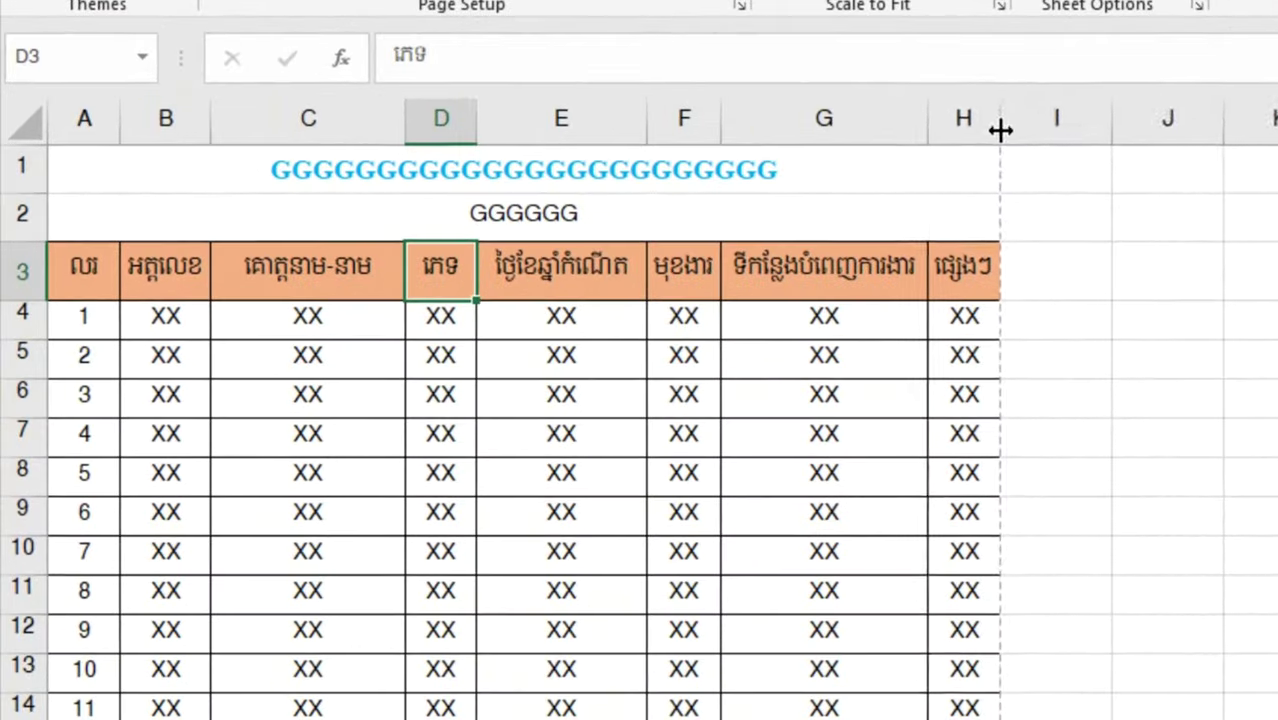
# Step: Widen columns H, F, E and G, bringing column G to 20.71
pyautogui.moveTo(621, 212); pyautogui.dragTo(632, 218)
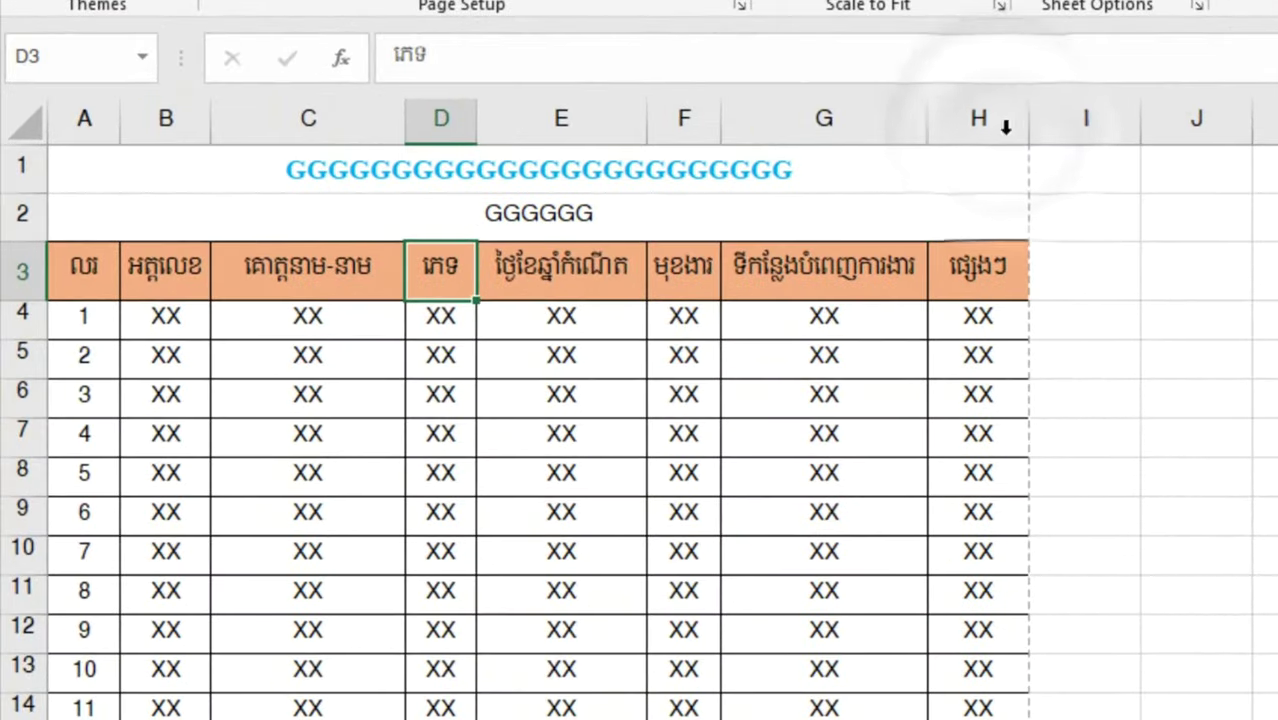
pyautogui.moveTo(718, 122); pyautogui.dragTo(748, 120)
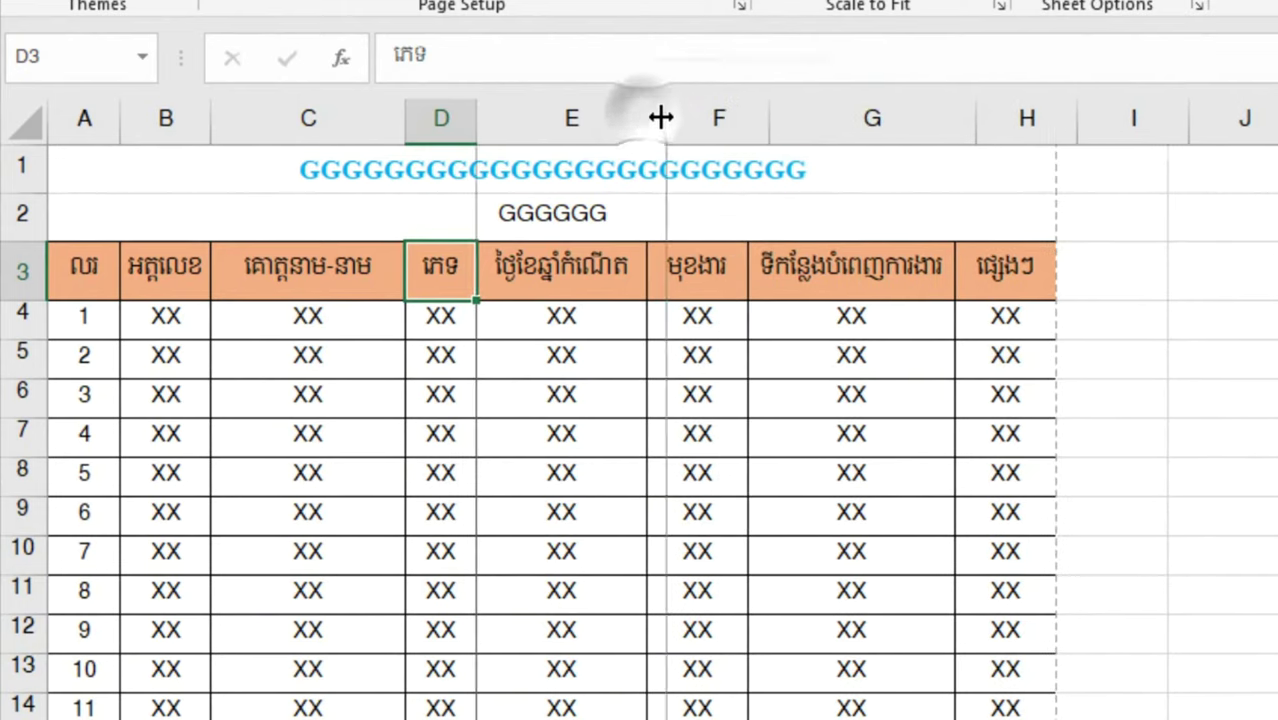
pyautogui.moveTo(641, 113); pyautogui.dragTo(659, 114)
pyautogui.moveTo(972, 118); pyautogui.dragTo(1024, 133)
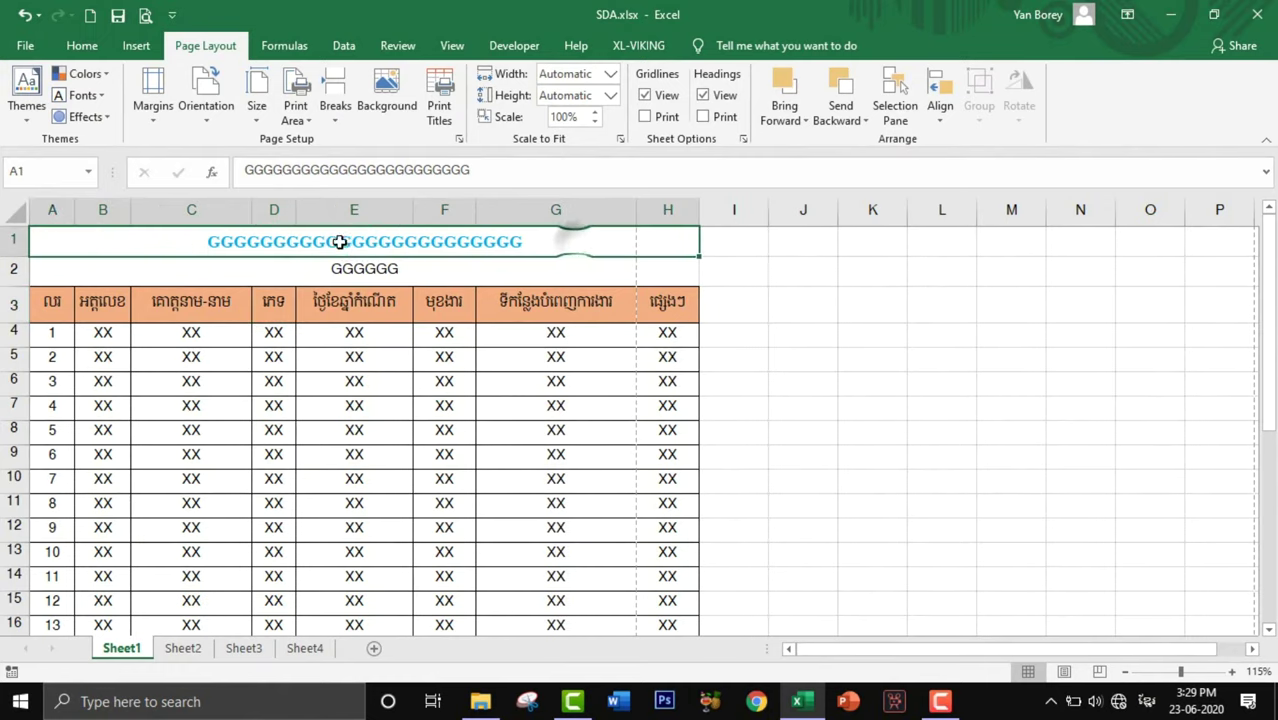
# Step: Select the title and header cells (C3:G7), then confirm column H spills over in print preview
pyautogui.moveTo(574, 242); pyautogui.dragTo(271, 334)
pyautogui.moveTo(565, 308); pyautogui.dragTo(556, 332)
pyautogui.moveTo(336, 349); pyautogui.dragTo(186, 400)
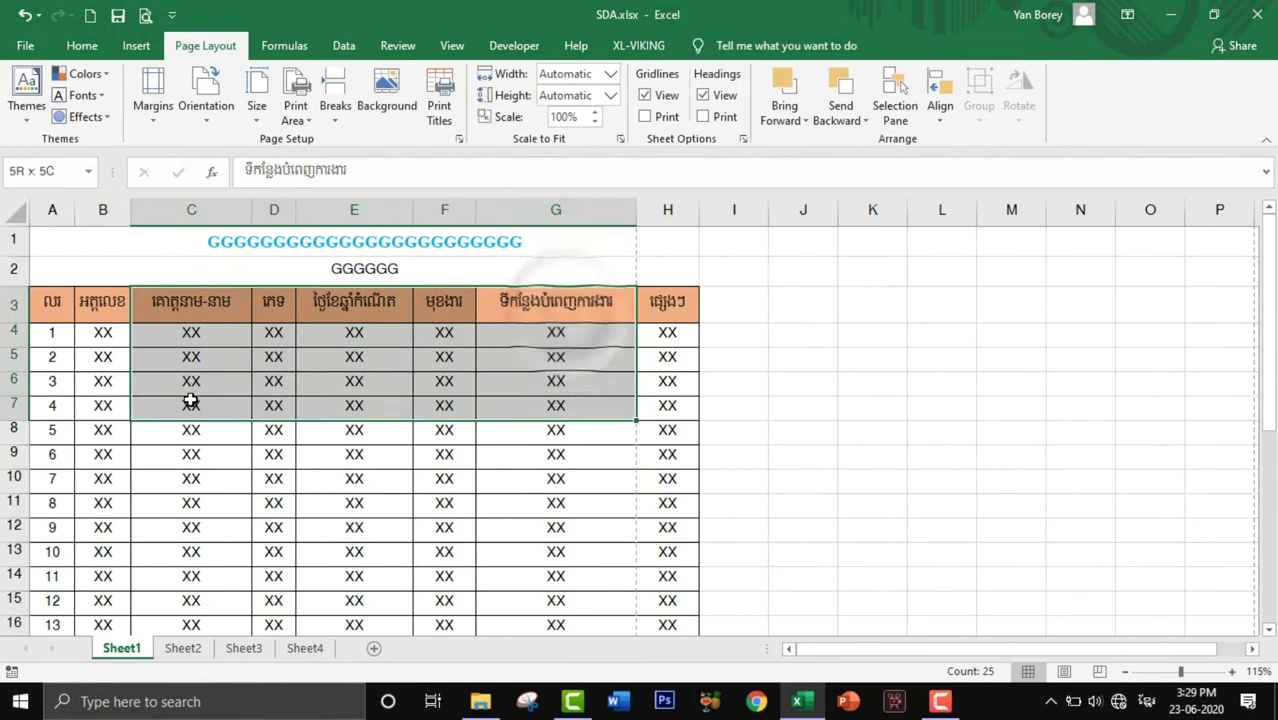
pyautogui.click(146, 15)
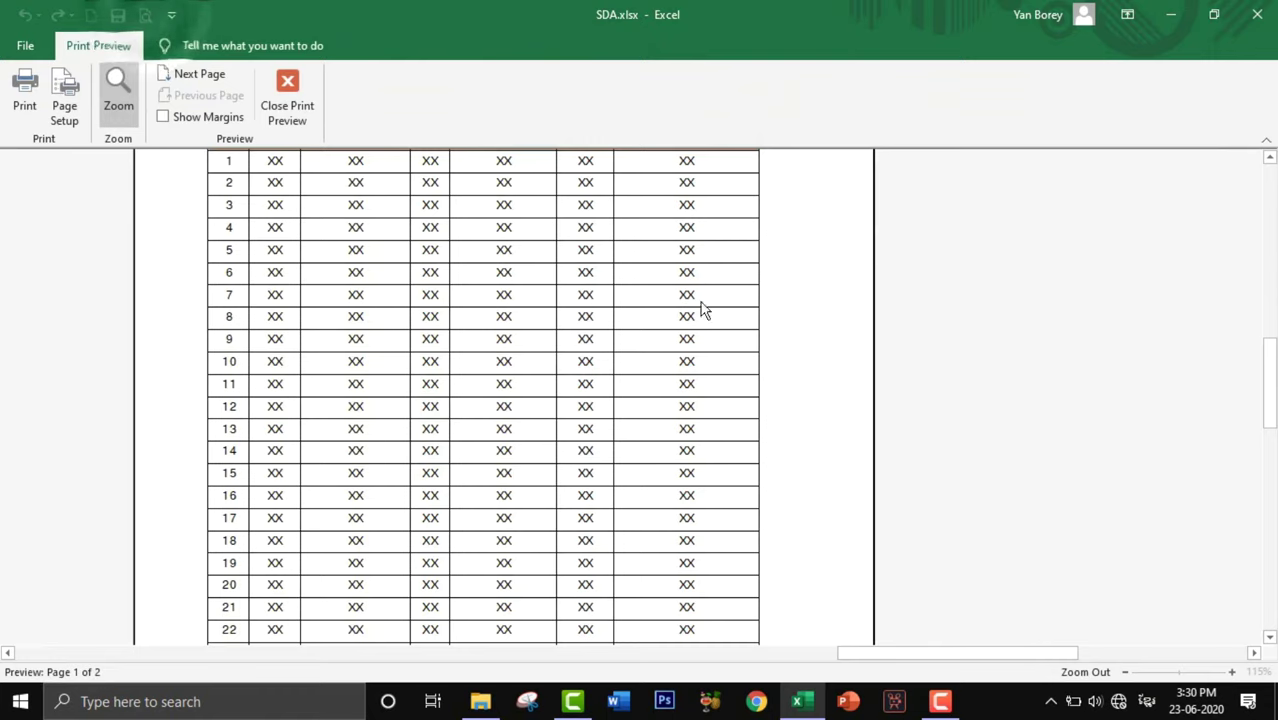
pyautogui.click(745, 380)
pyautogui.click(712, 234)
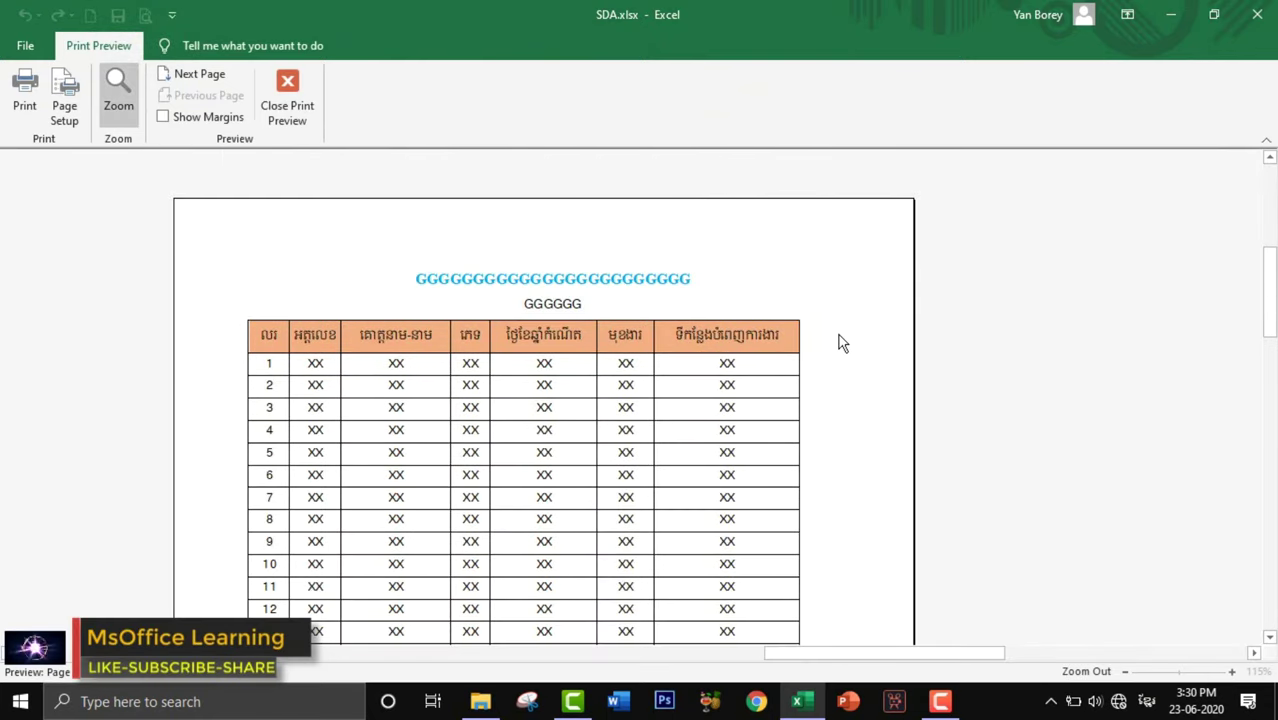
pyautogui.click(288, 100)
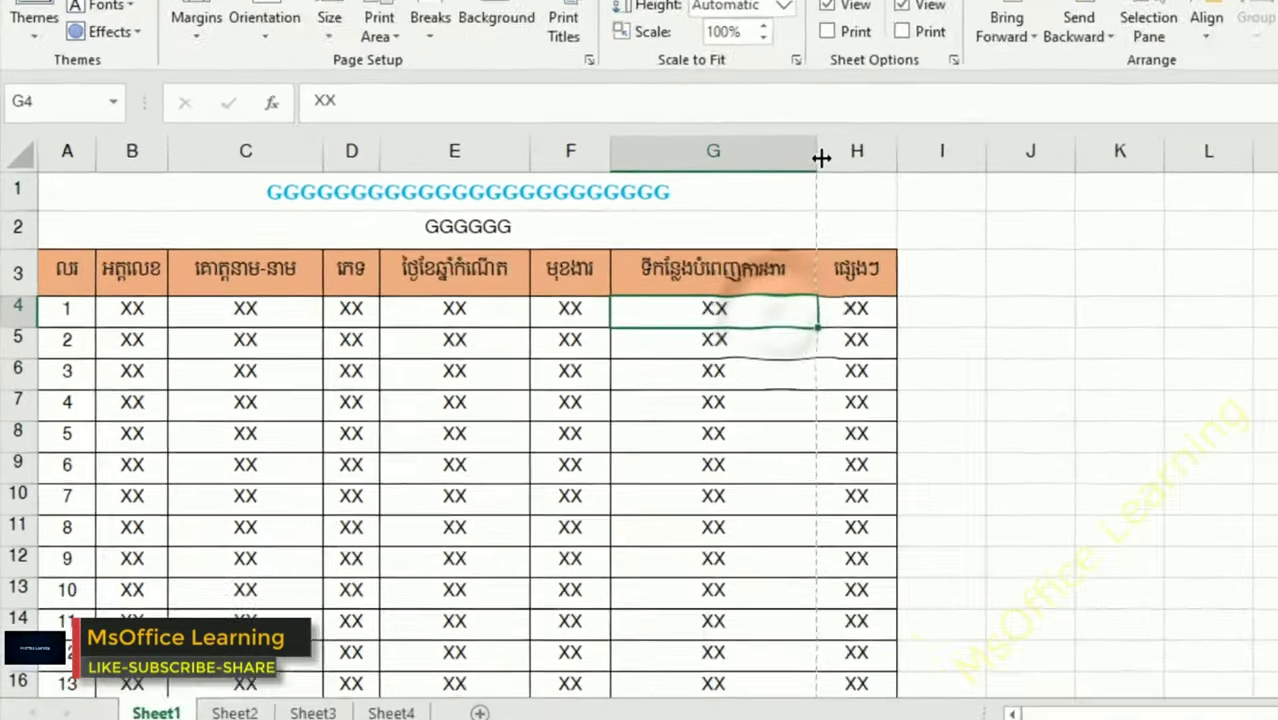
# Step: Narrow columns E and G so column H ends at the page break
pyautogui.click(636, 218)
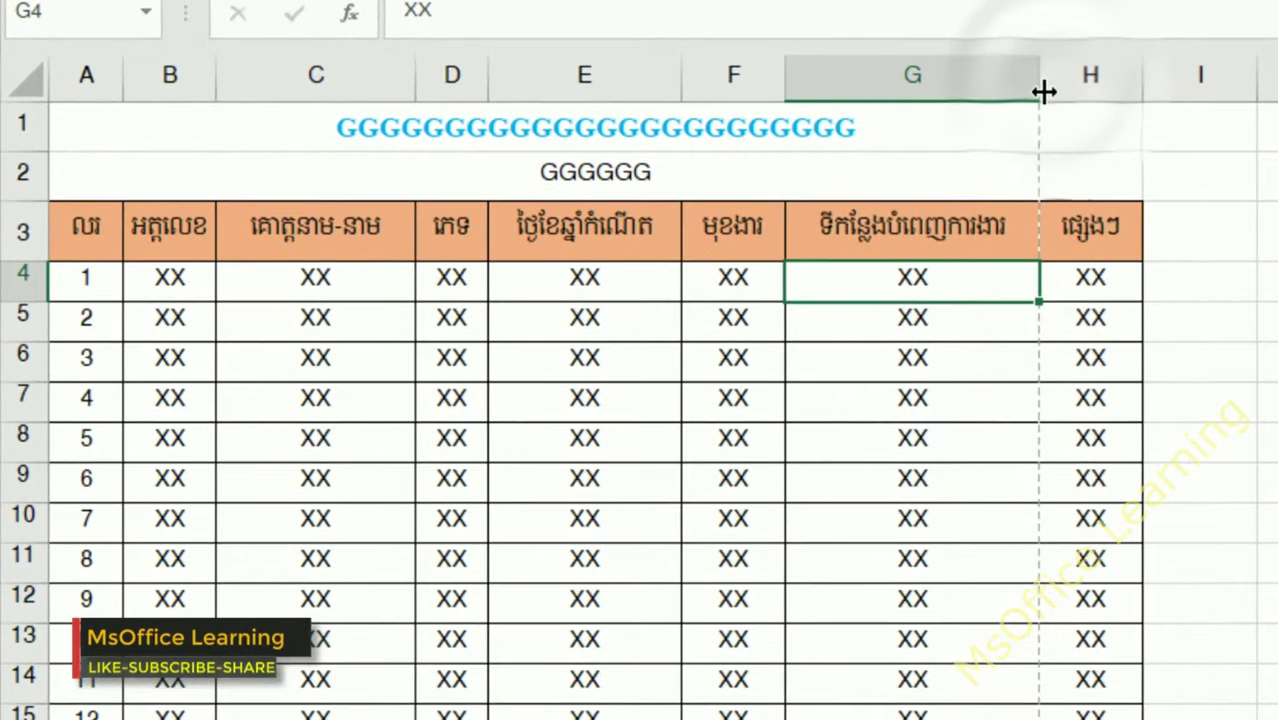
pyautogui.moveTo(682, 83); pyautogui.dragTo(667, 86)
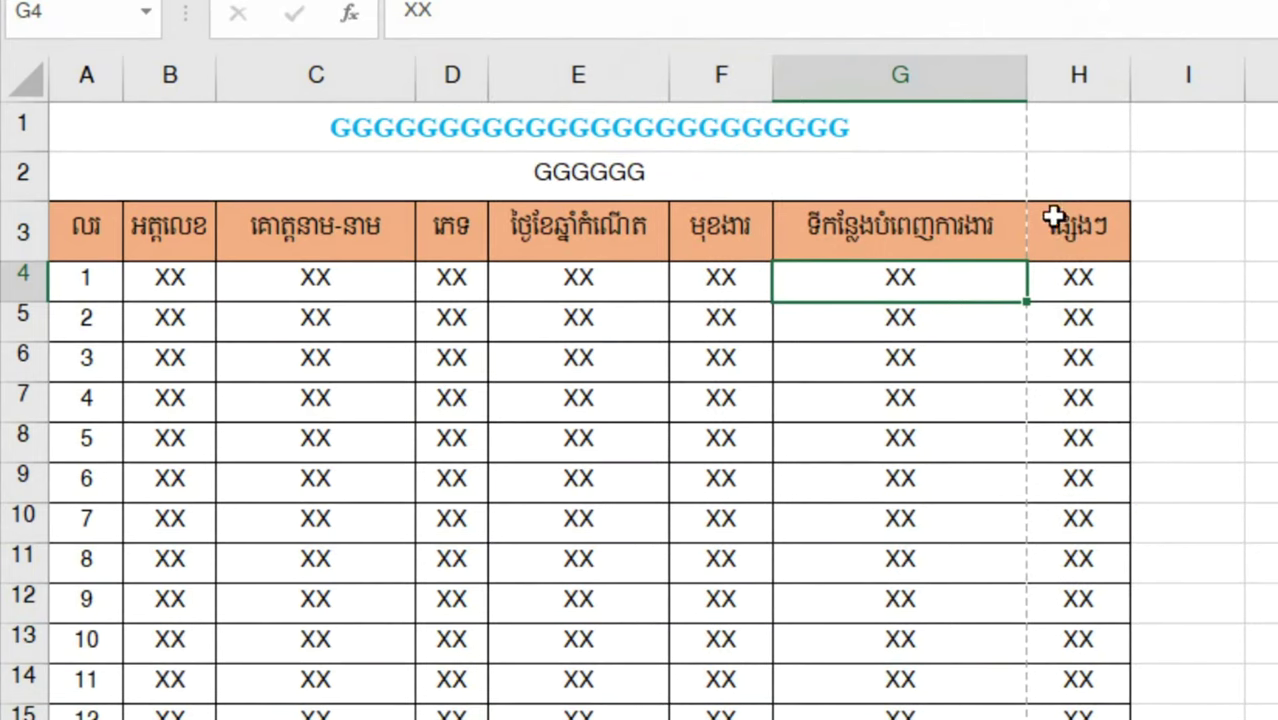
pyautogui.moveTo(1027, 90); pyautogui.dragTo(1003, 83)
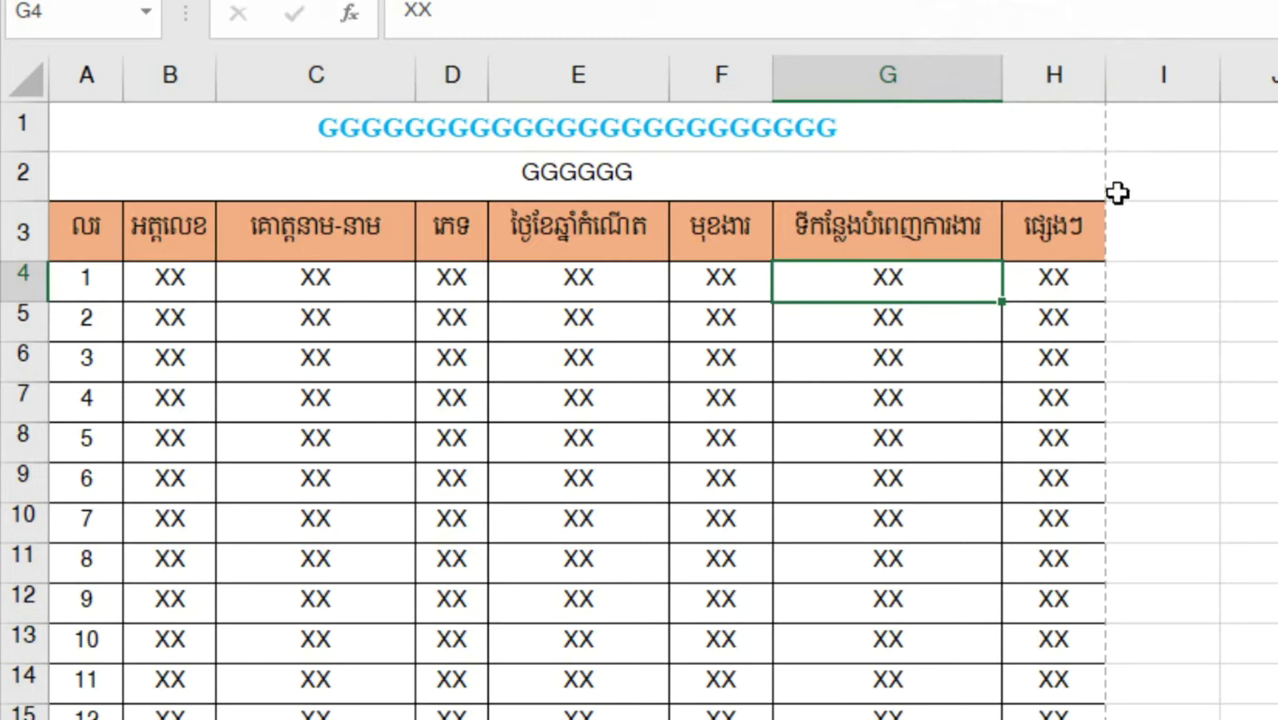
pyautogui.click(1095, 90)
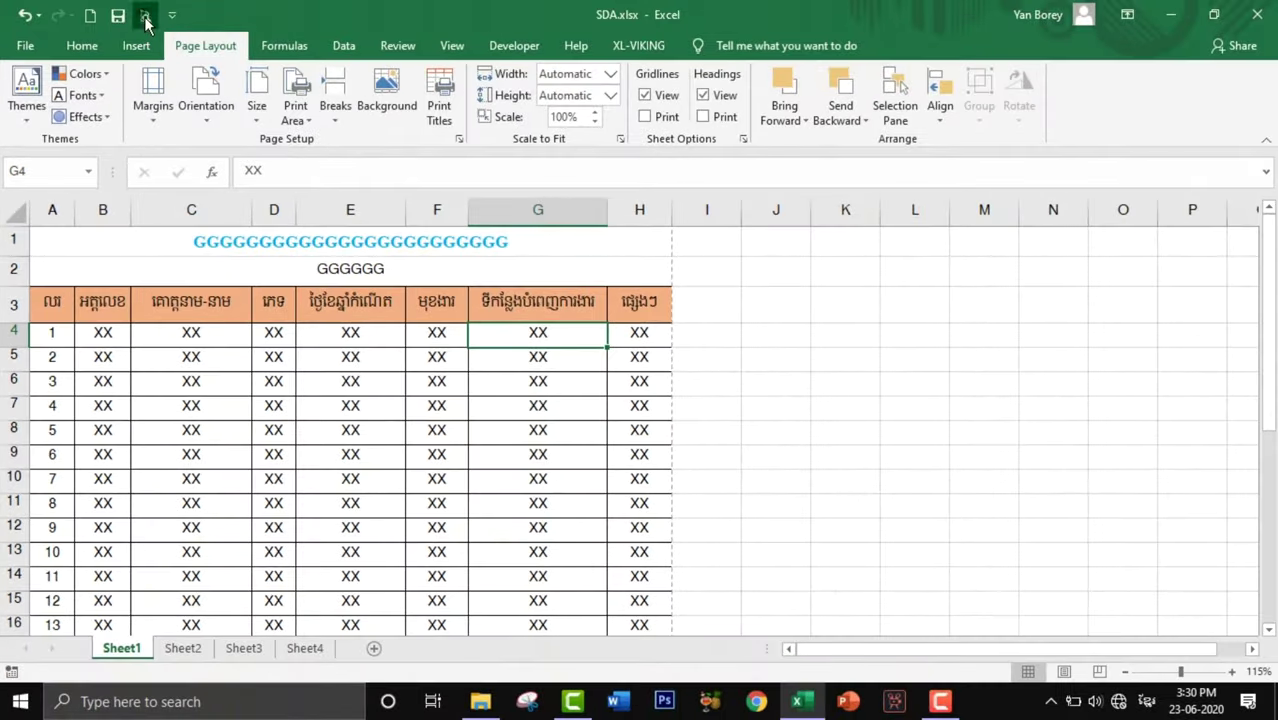
# Step: Review the page in print preview, then widen column H slightly to 8.29
pyautogui.click(145, 17)
pyautogui.click(849, 418)
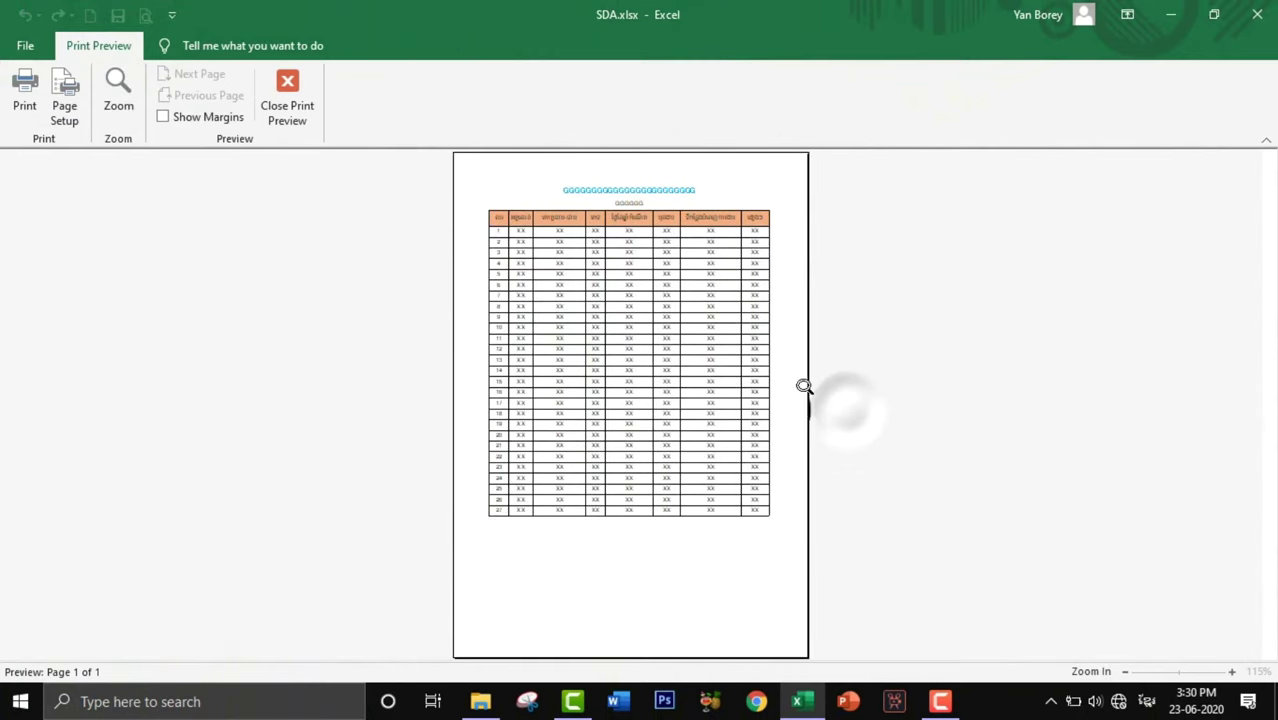
pyautogui.click(804, 386)
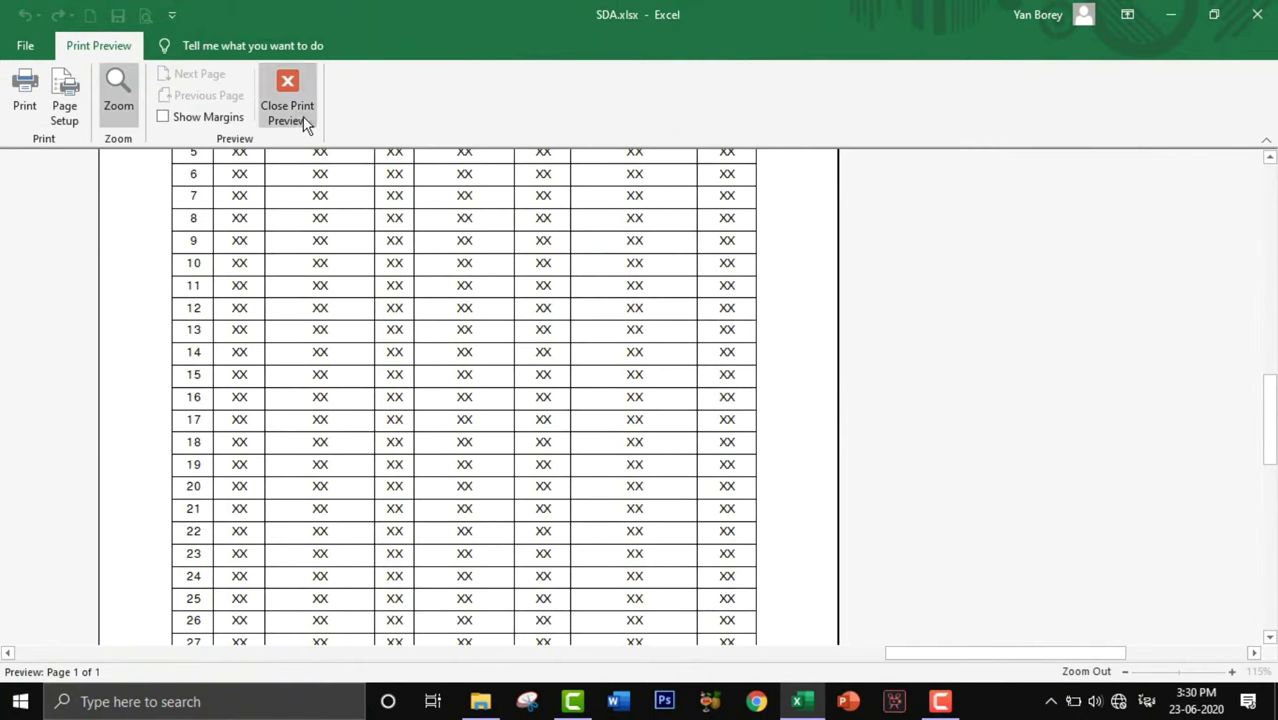
pyautogui.click(287, 105)
pyautogui.moveTo(668, 224); pyautogui.dragTo(671, 218)
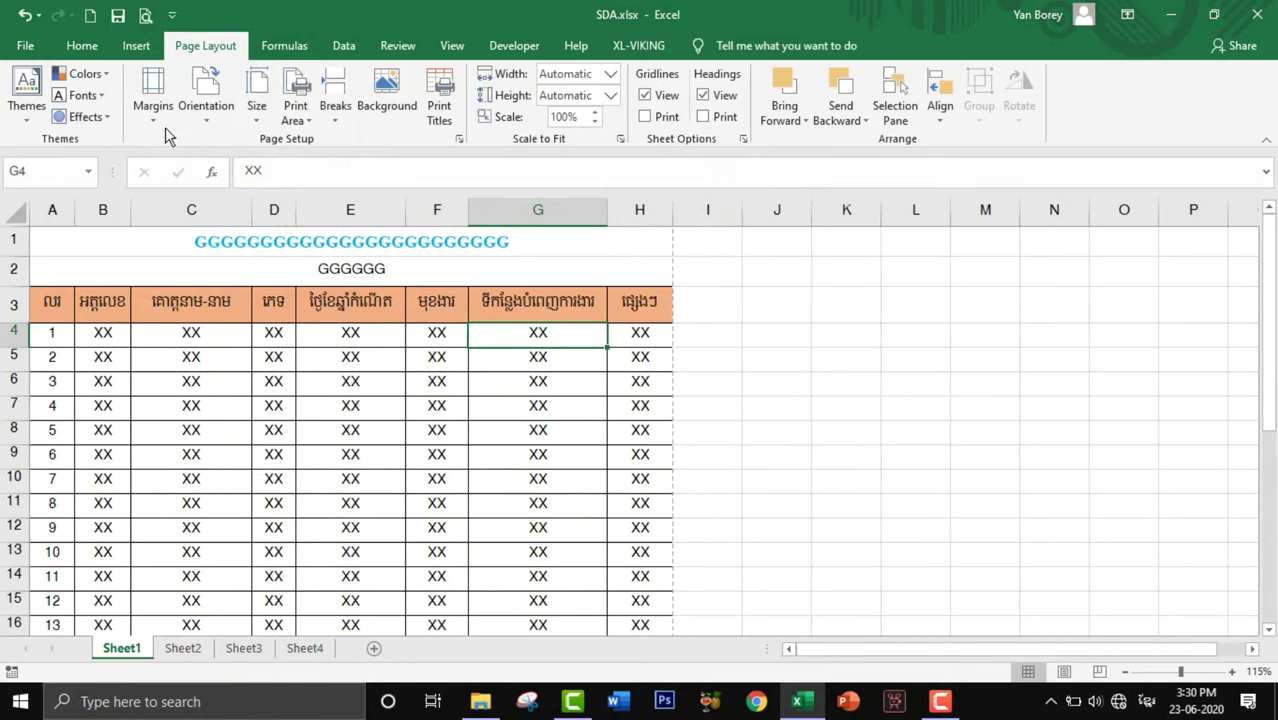
# Step: Confirm in print preview the whole table fits one page, then return to the sheet
pyautogui.click(145, 15)
pyautogui.scroll(3, 580, 420)
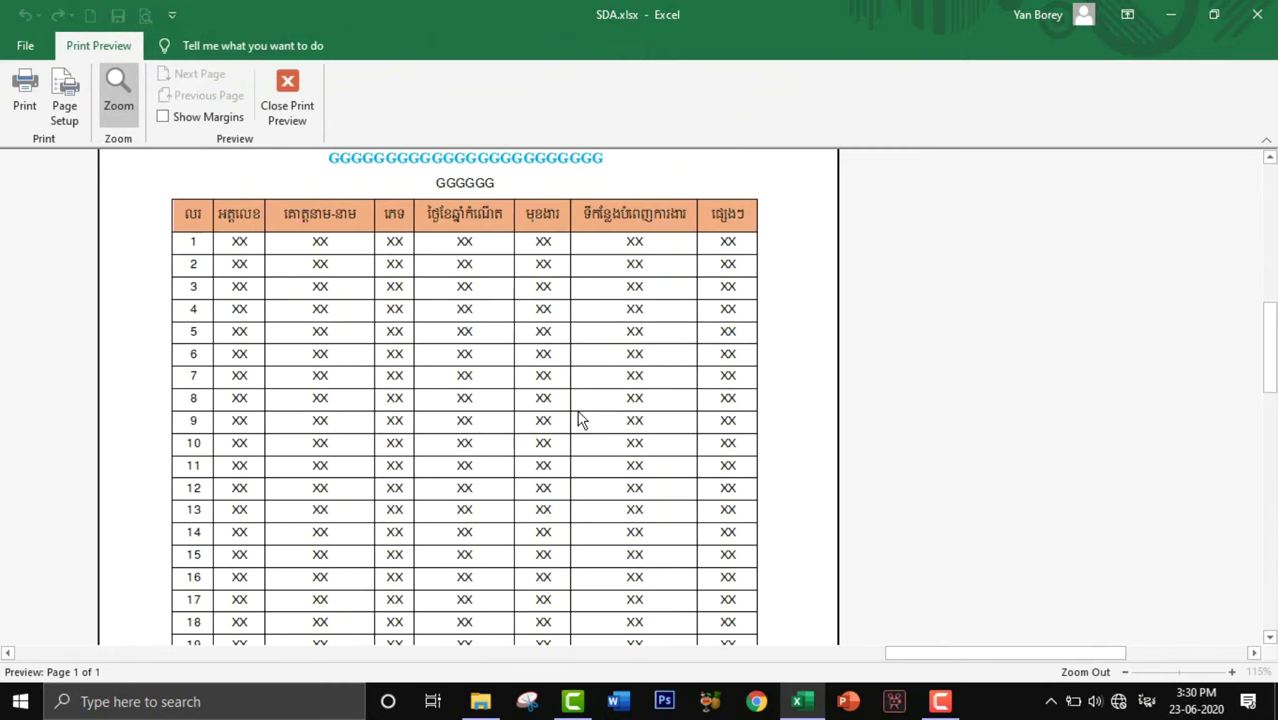
pyautogui.scroll(1, 580, 420)
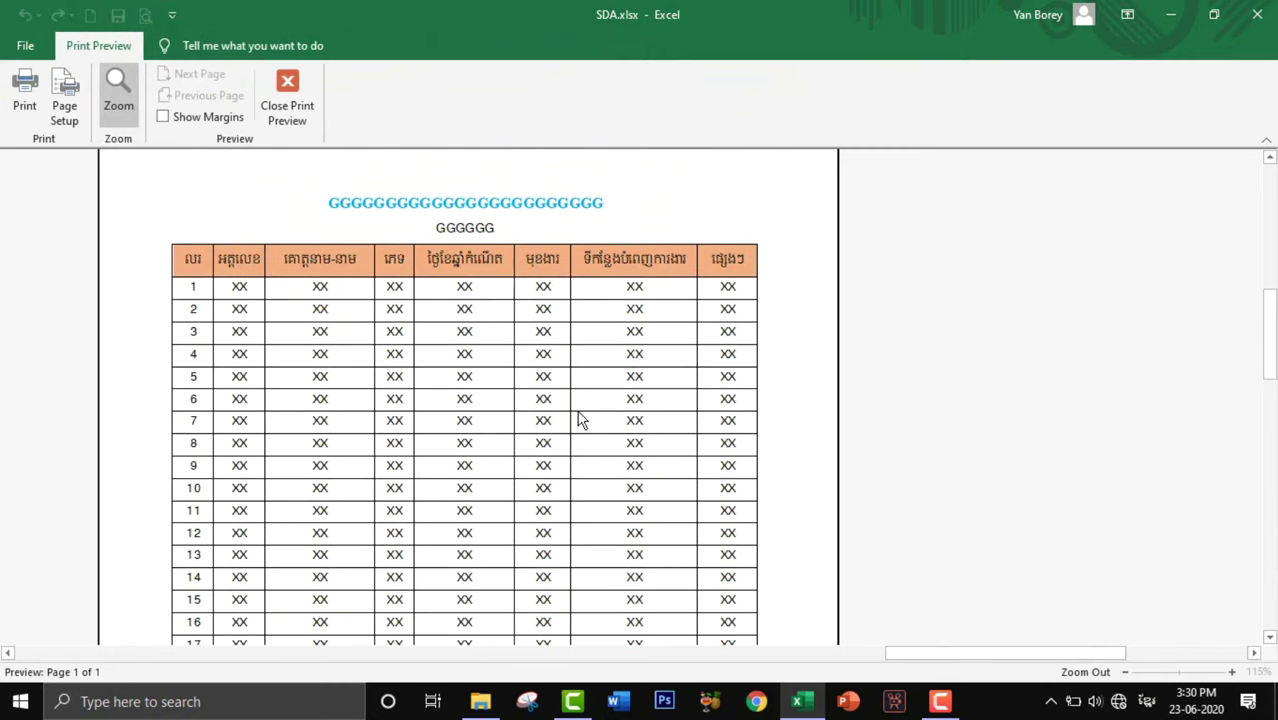
pyautogui.click(288, 93)
pyautogui.scroll(-2, 428, 362)
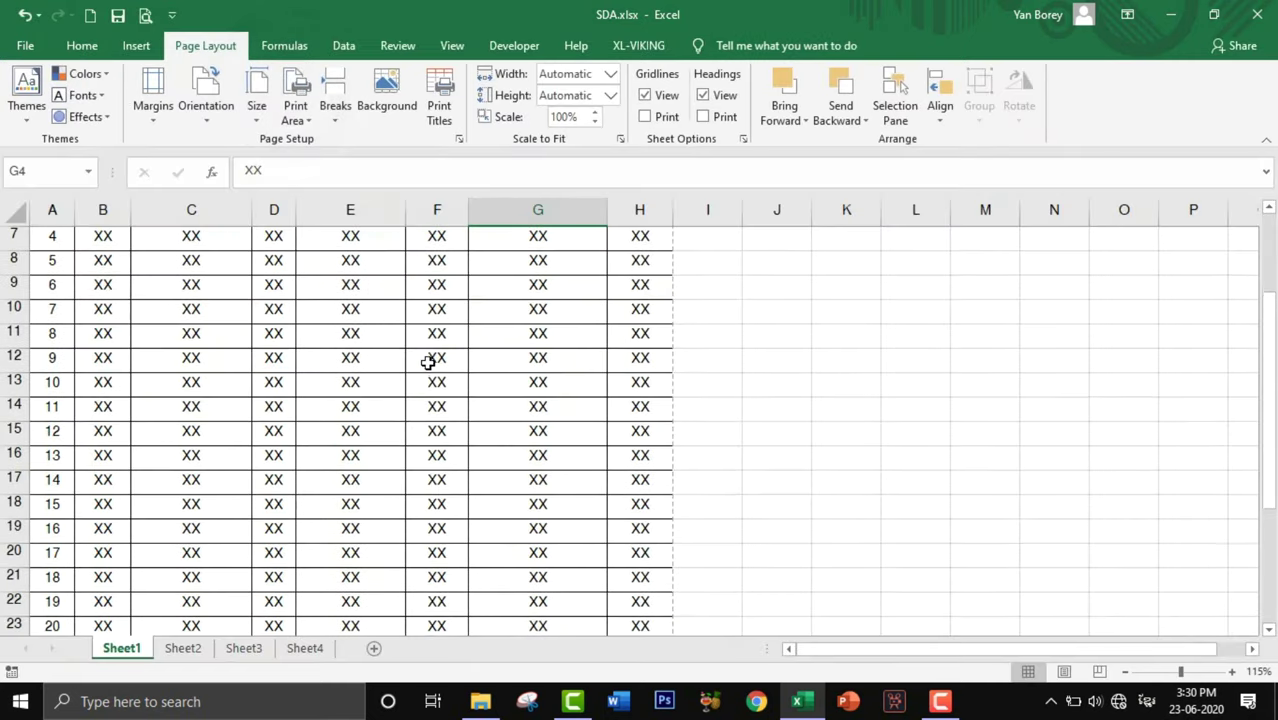
pyautogui.scroll(2, 436, 375)
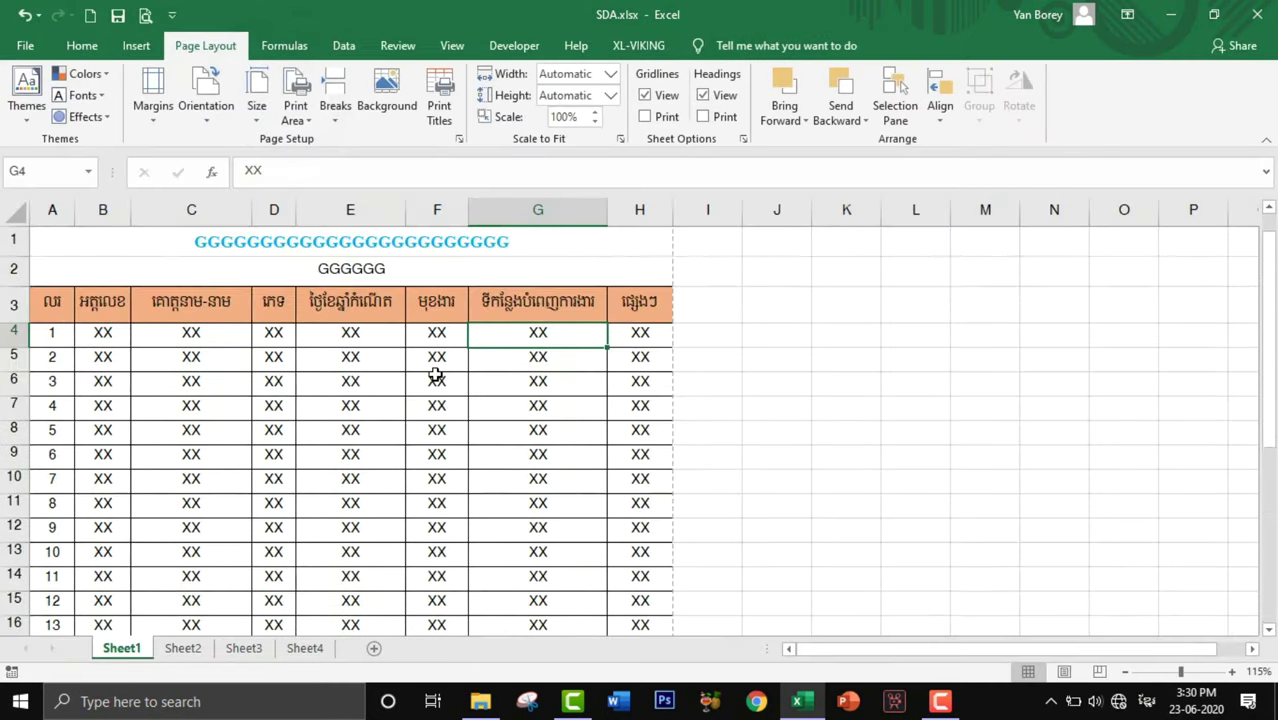
pyautogui.click(146, 15)
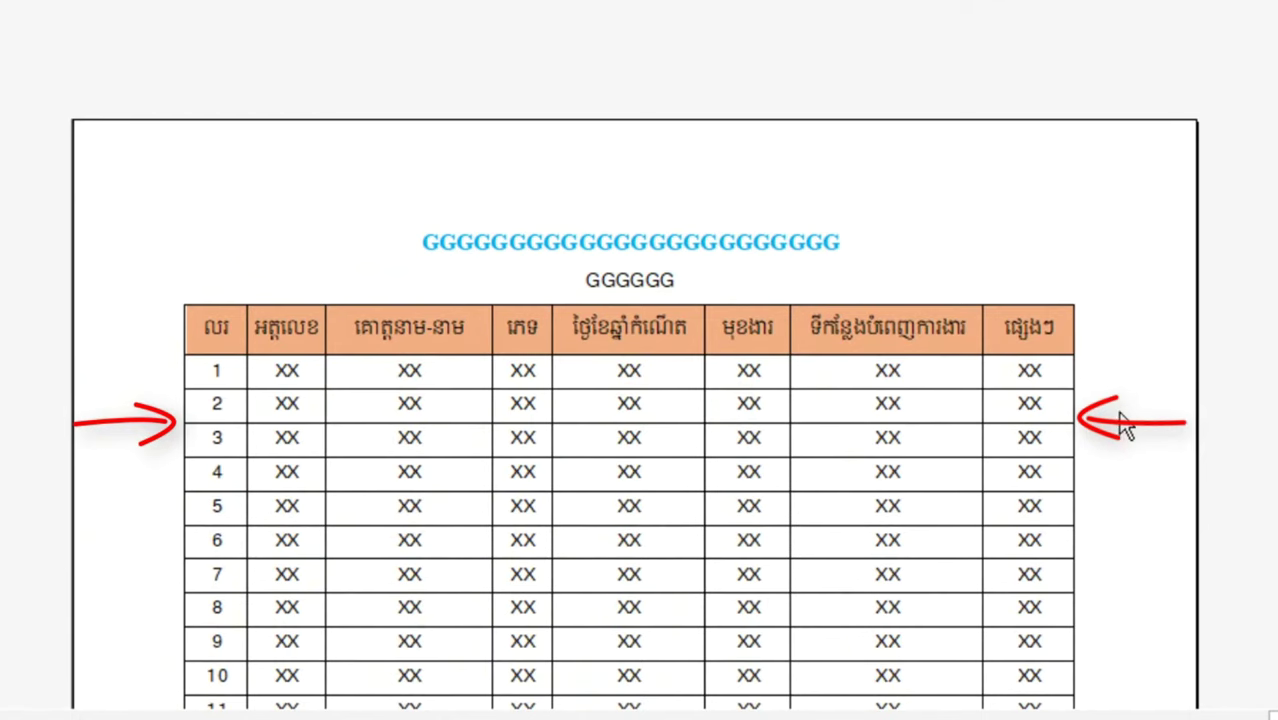
pyautogui.scroll(-2, 1130, 423)
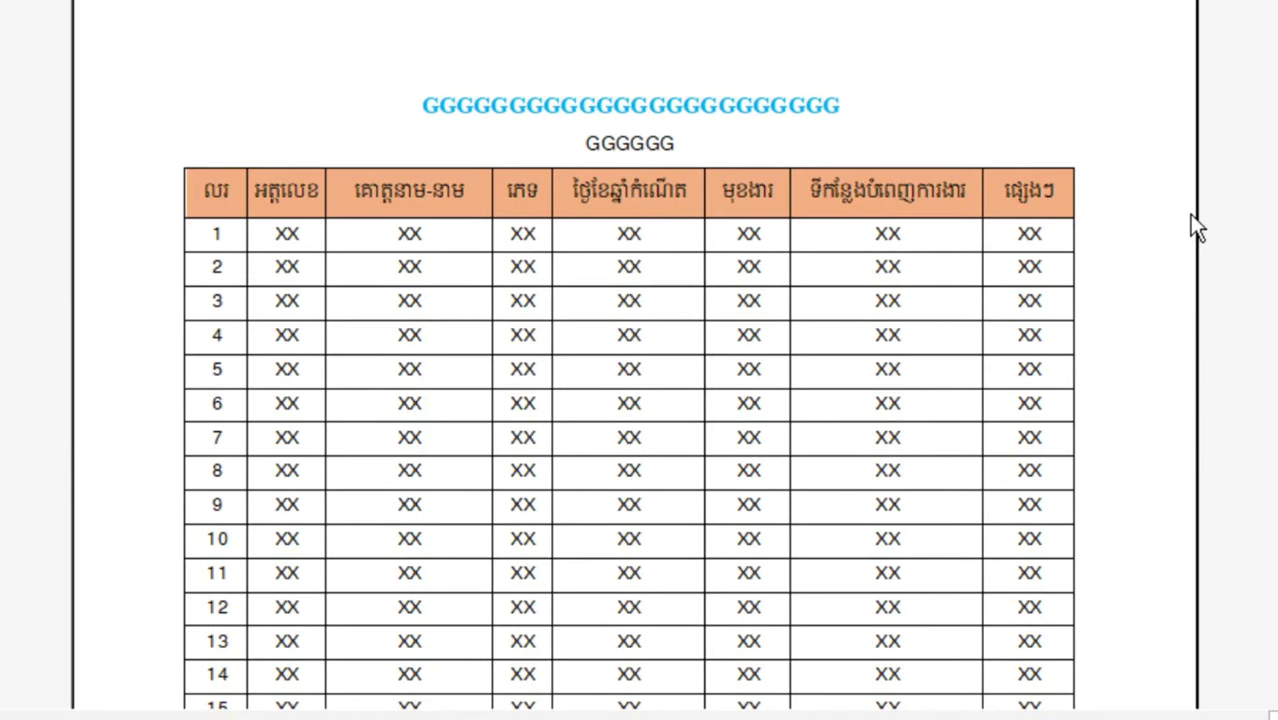
pyautogui.scroll(-3, 1133, 296)
pyautogui.scroll(-2, 1133, 296)
pyautogui.scroll(8, 1112, 294)
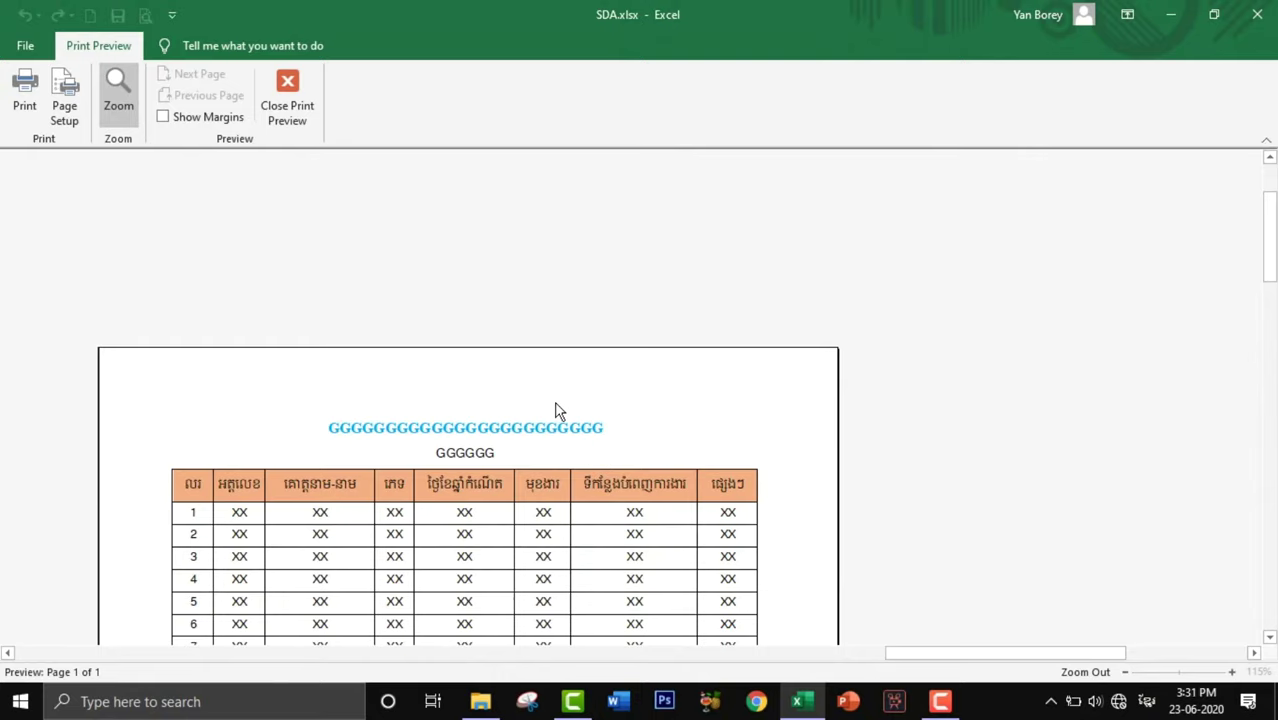
pyautogui.click(314, 112)
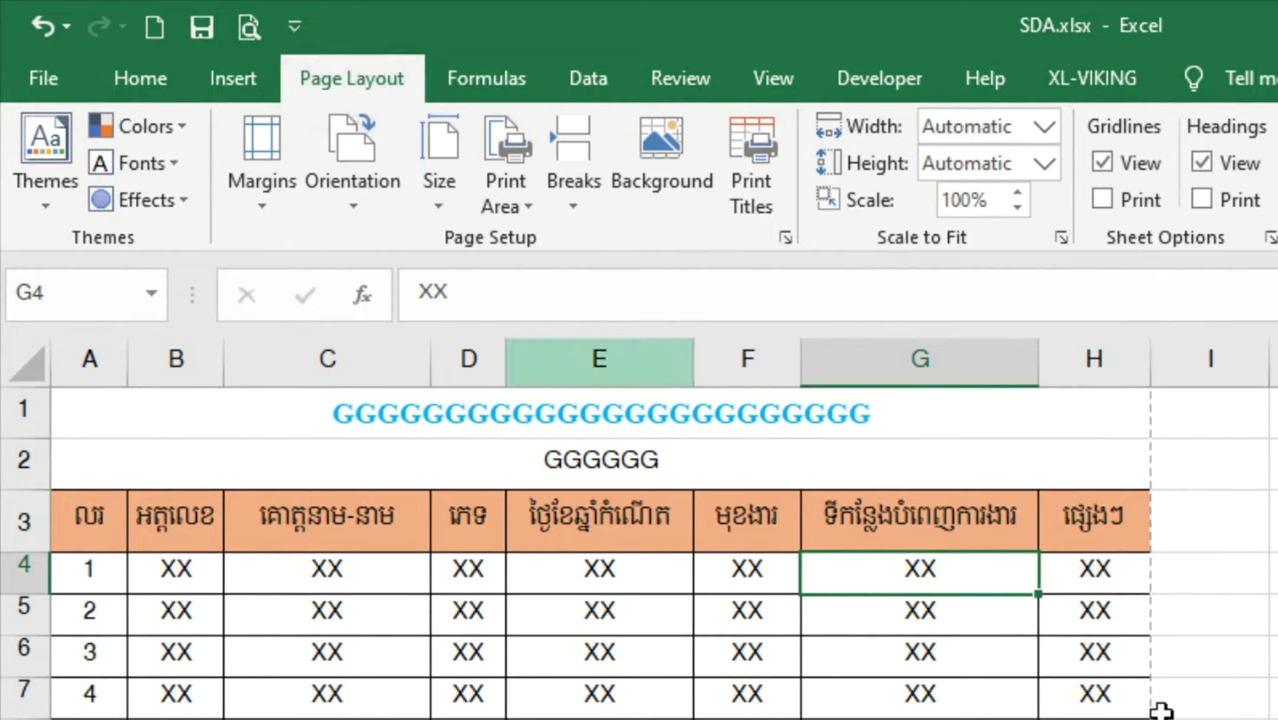
pyautogui.click(1210, 712)
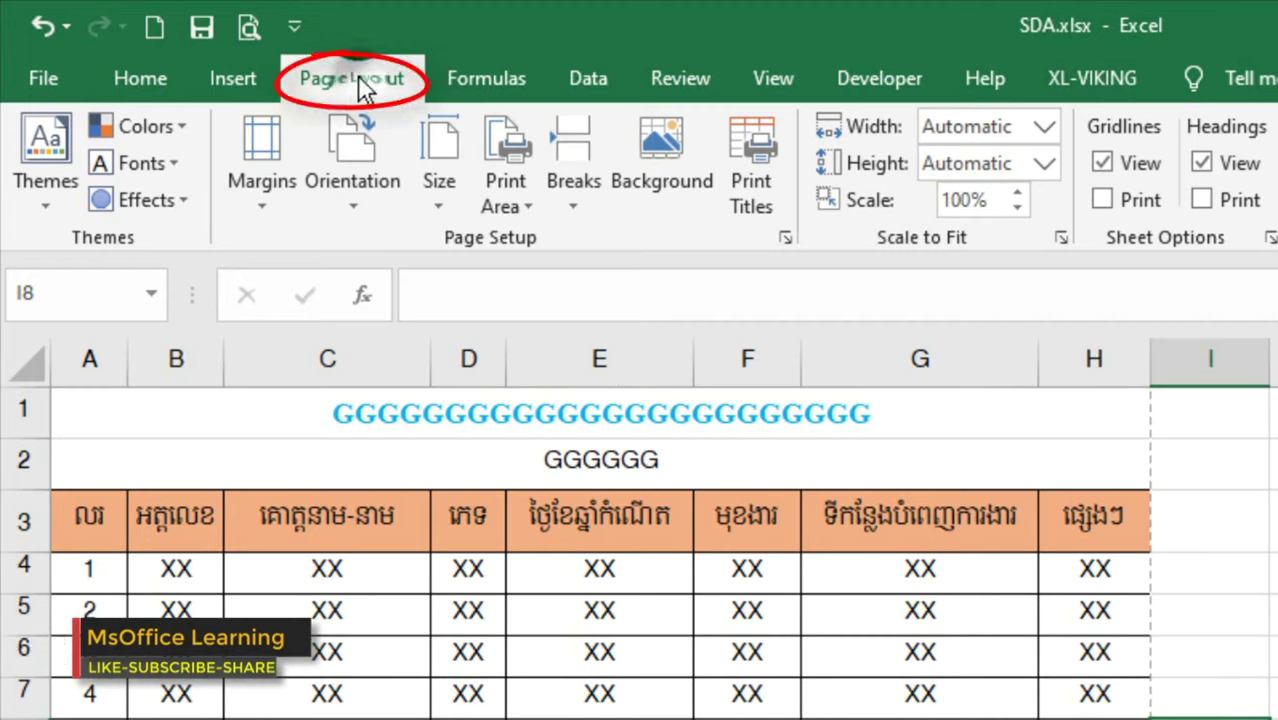
# Step: Open Page Setup and look through its Page, Margins, Header/Footer and Sheet tabs
pyautogui.click(784, 240)
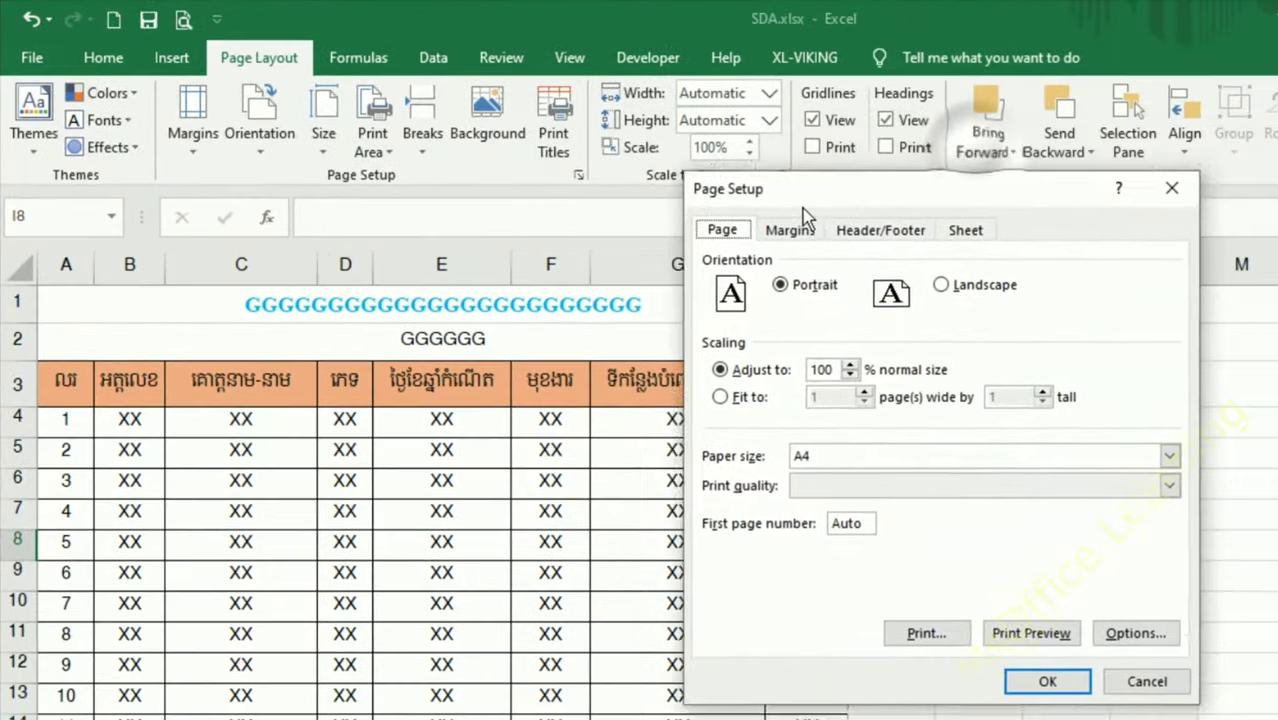
pyautogui.moveTo(802, 208); pyautogui.dragTo(796, 259)
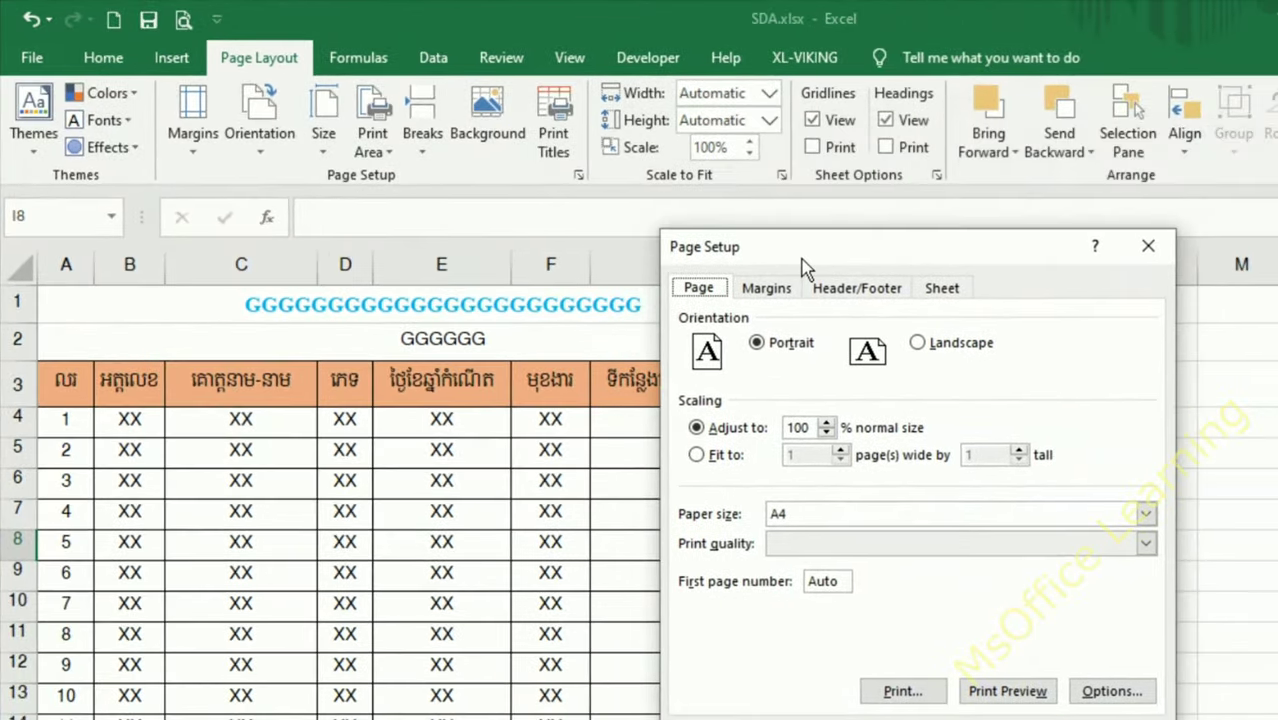
pyautogui.moveTo(796, 259); pyautogui.dragTo(666, 116)
pyautogui.click(628, 145)
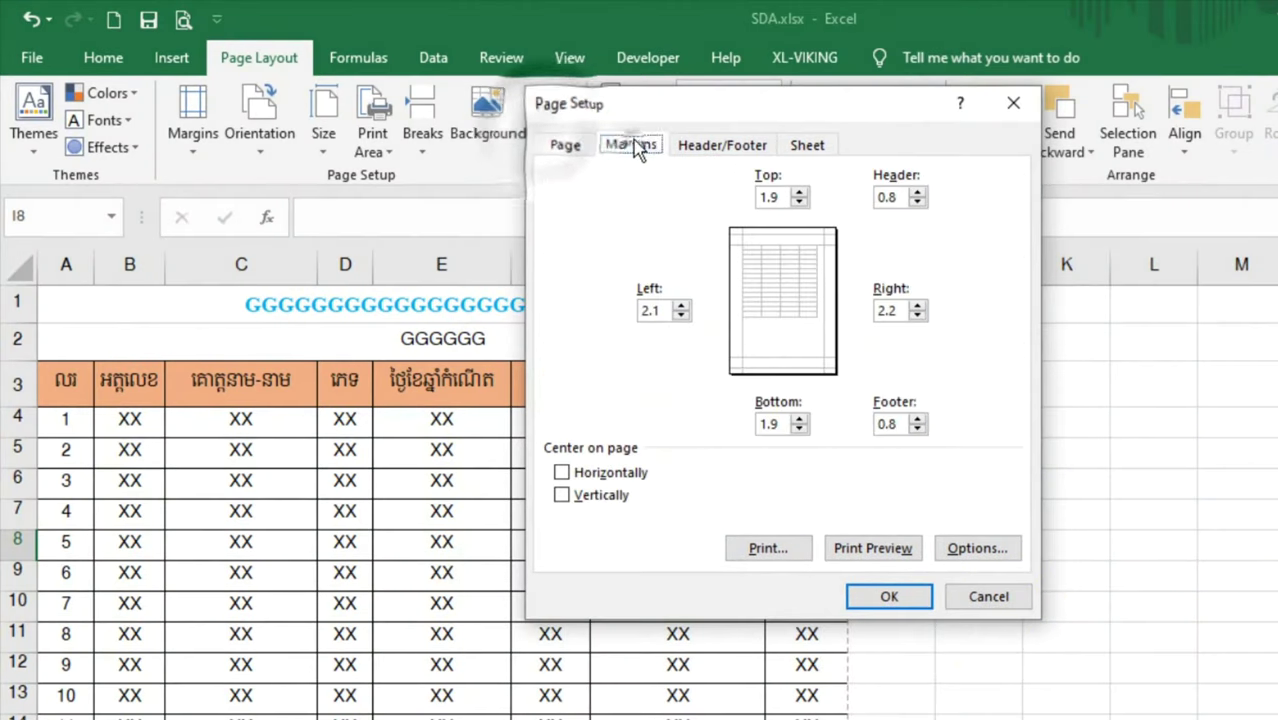
pyautogui.click(720, 148)
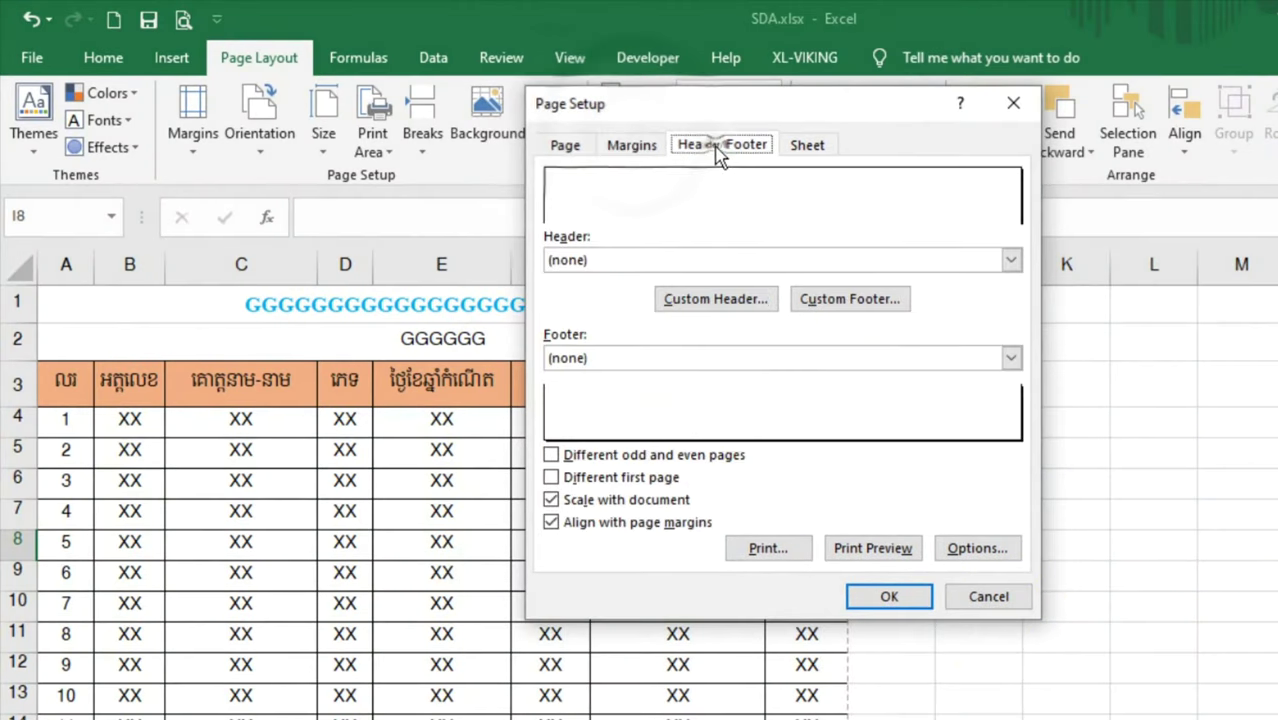
pyautogui.click(800, 148)
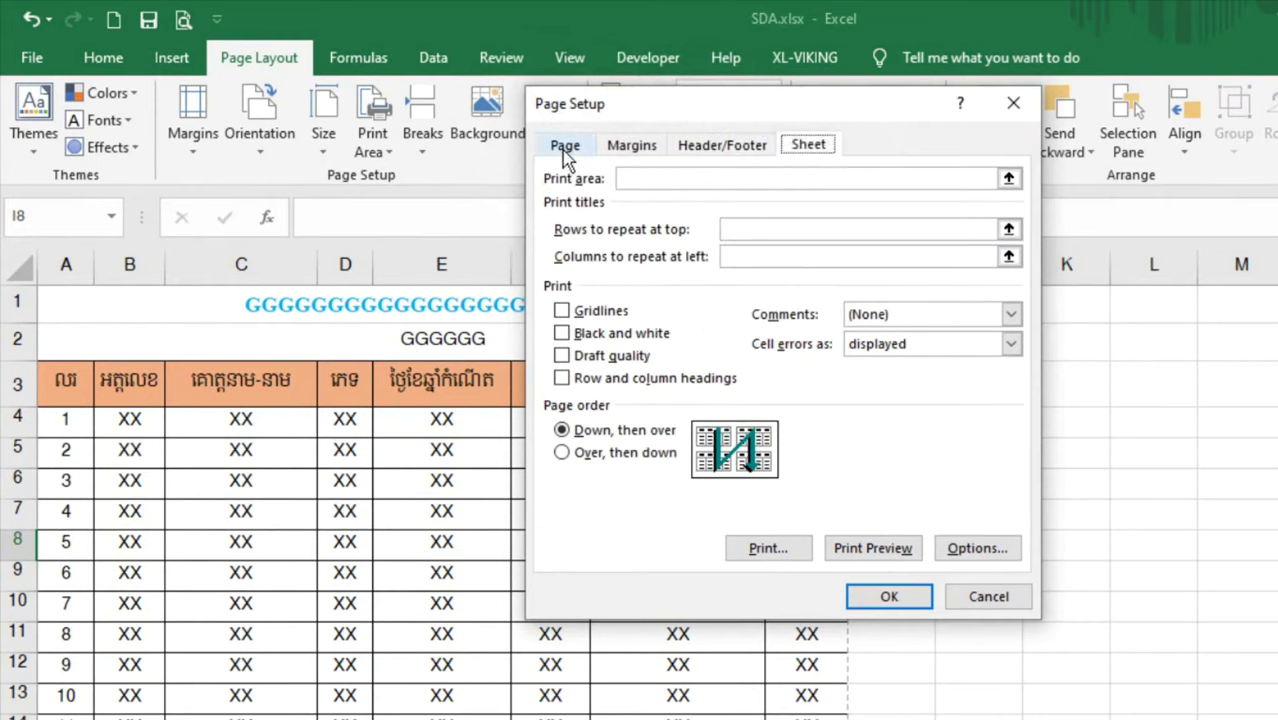
pyautogui.click(565, 147)
pyautogui.click(625, 148)
pyautogui.click(809, 147)
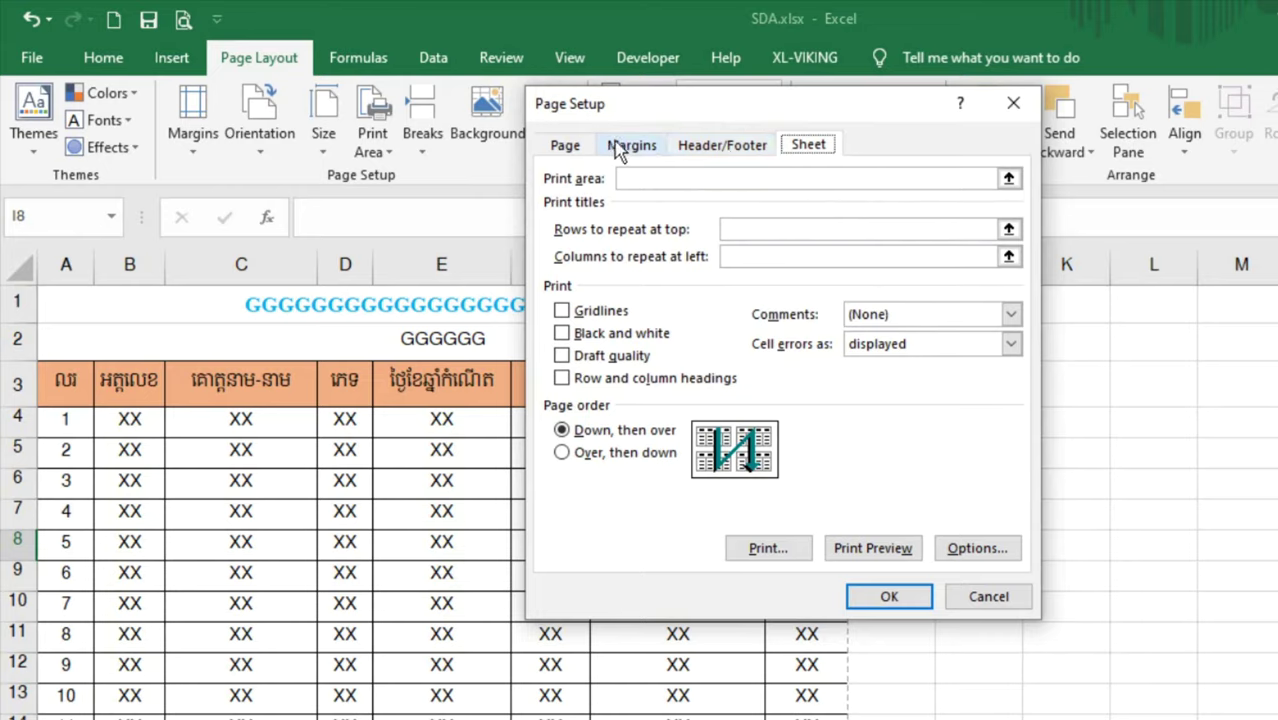
# Step: Set the page orientation to Landscape and apply it
pyautogui.click(563, 148)
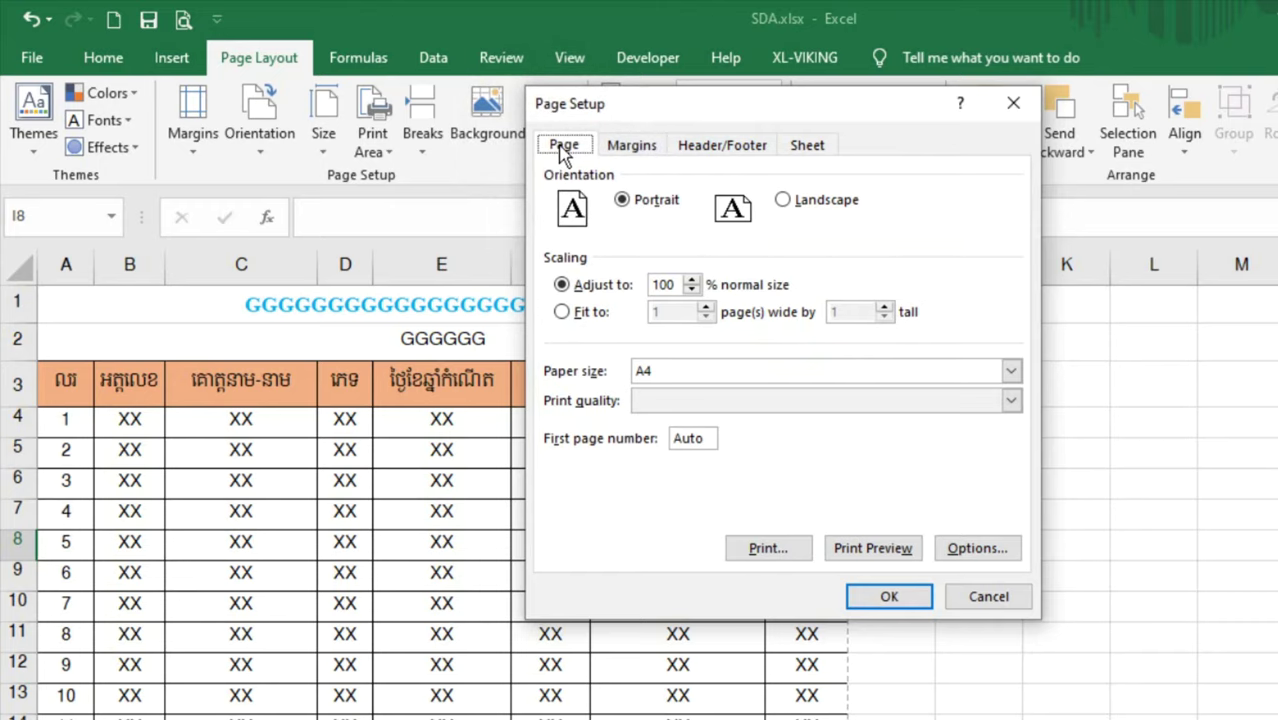
pyautogui.moveTo(588, 112); pyautogui.dragTo(595, 159)
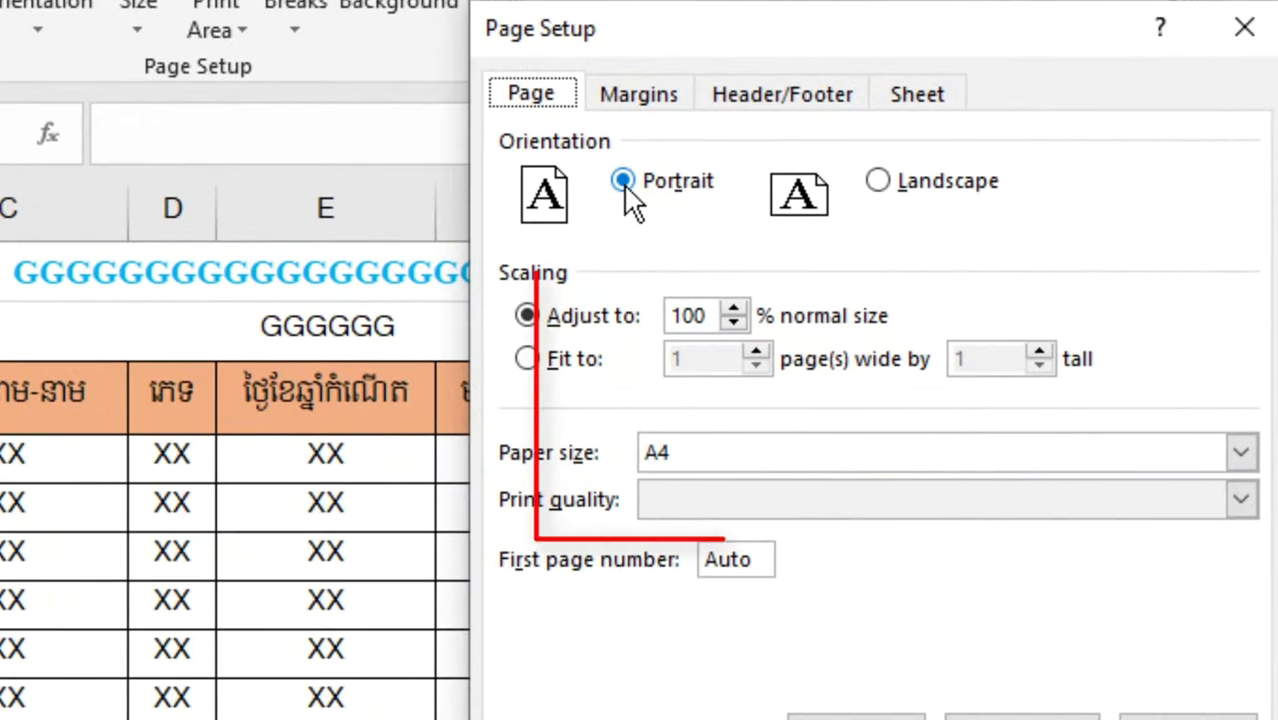
pyautogui.click(877, 181)
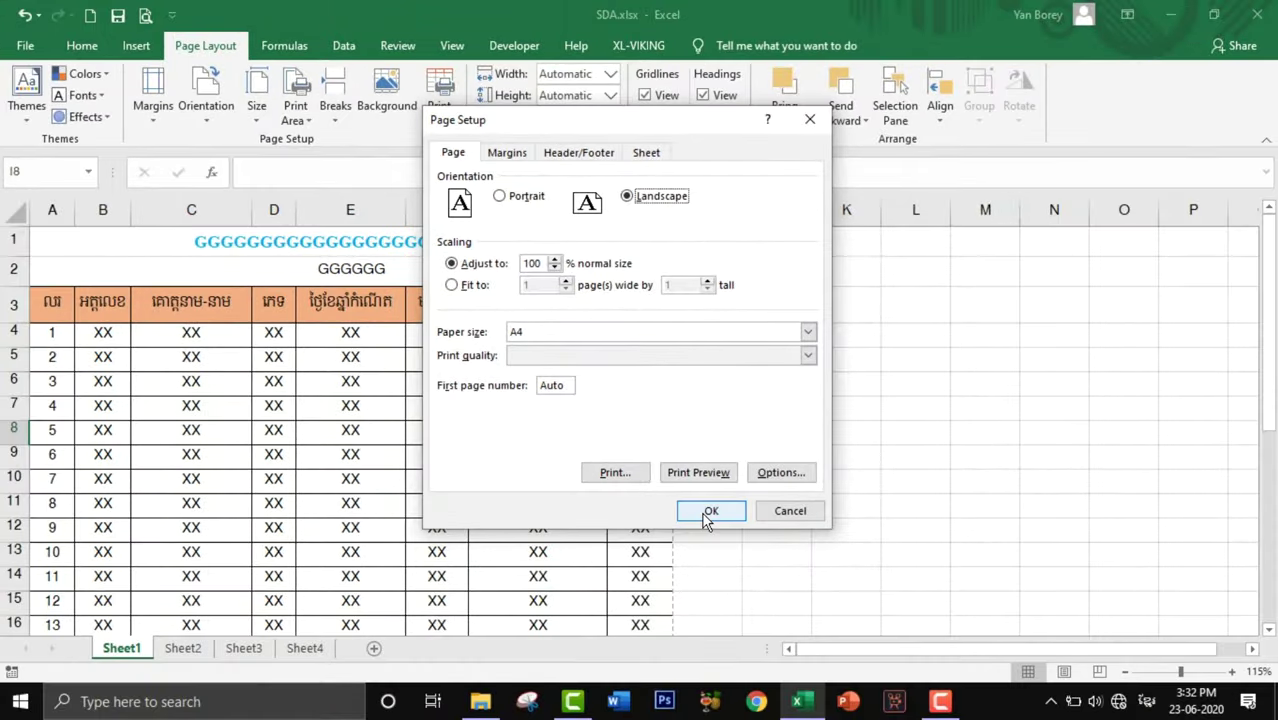
pyautogui.click(708, 512)
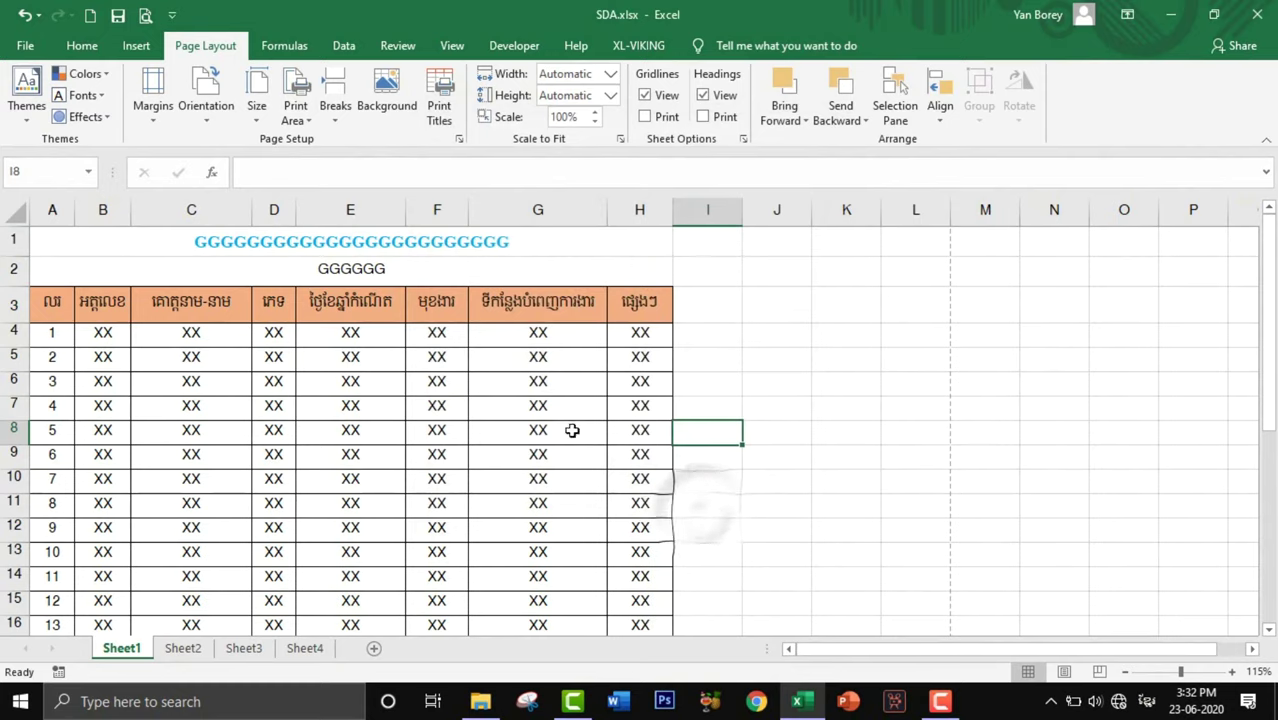
# Step: Preview the landscape printout, then switch the orientation back to Portrait
pyautogui.click(145, 16)
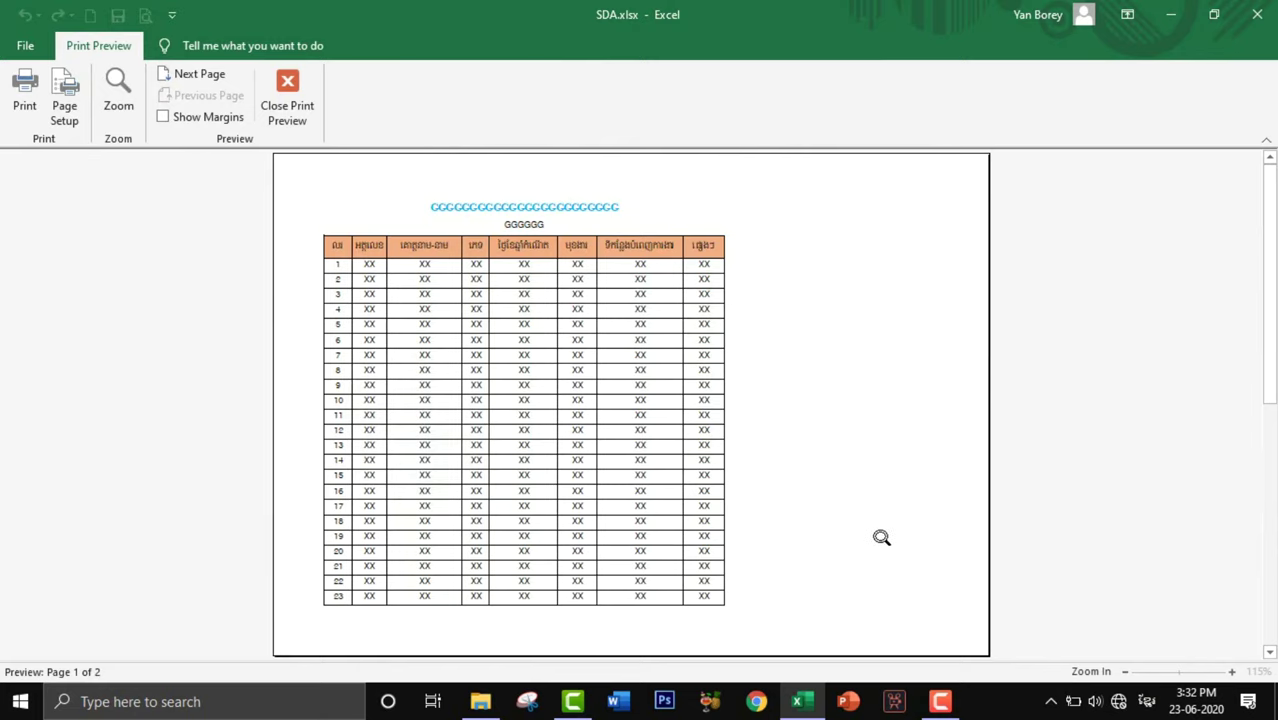
pyautogui.click(288, 110)
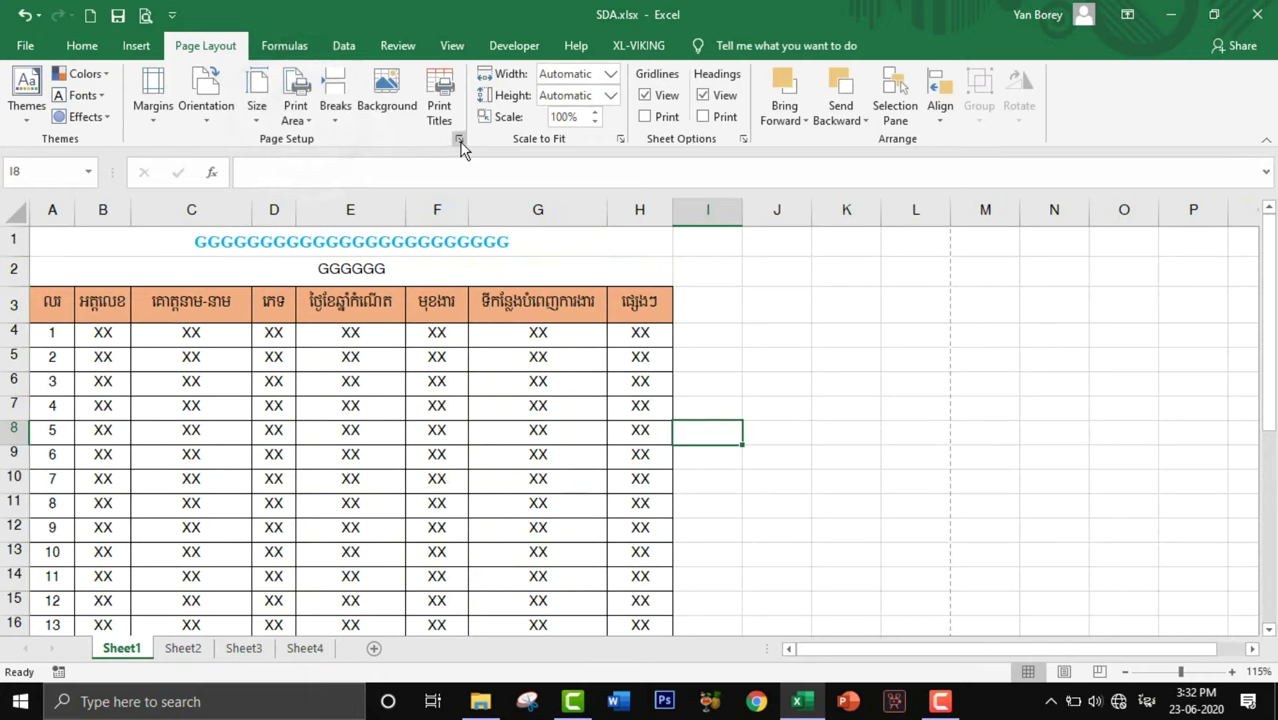
pyautogui.click(460, 142)
pyautogui.click(500, 197)
pyautogui.click(709, 511)
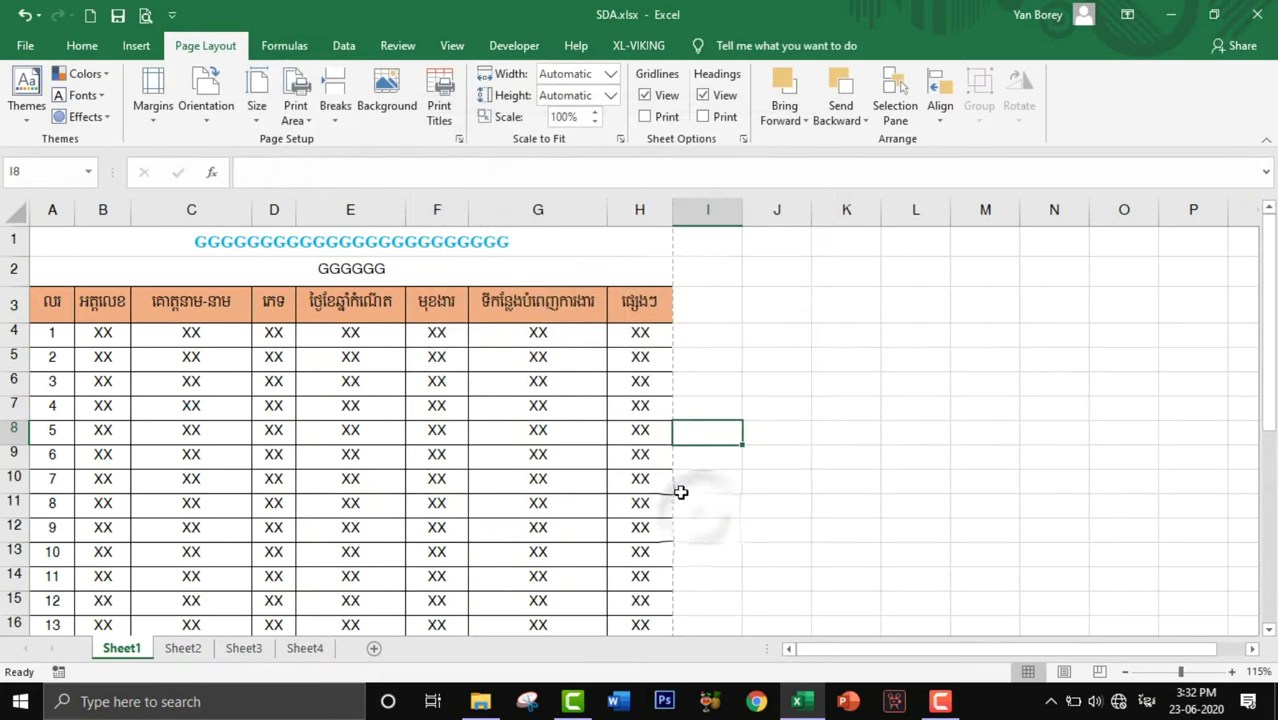
# Step: Preview the portrait page and bring Page Setup back up
pyautogui.click(149, 18)
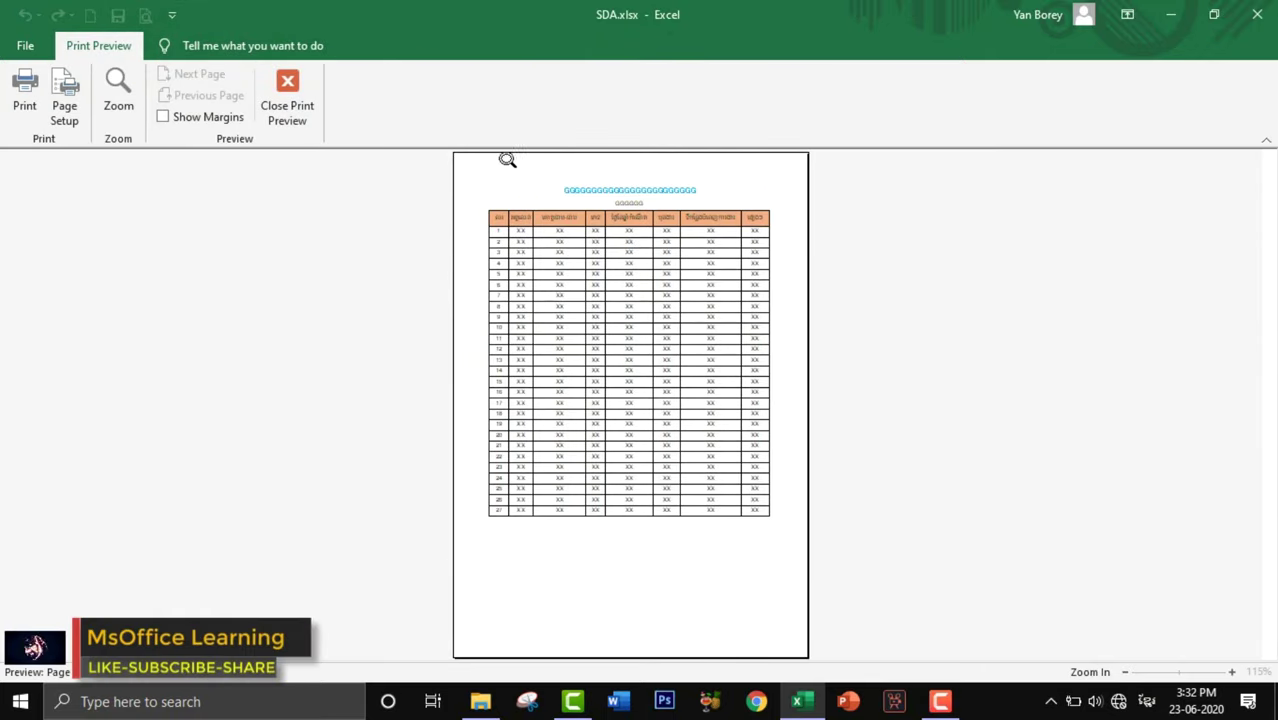
pyautogui.click(288, 110)
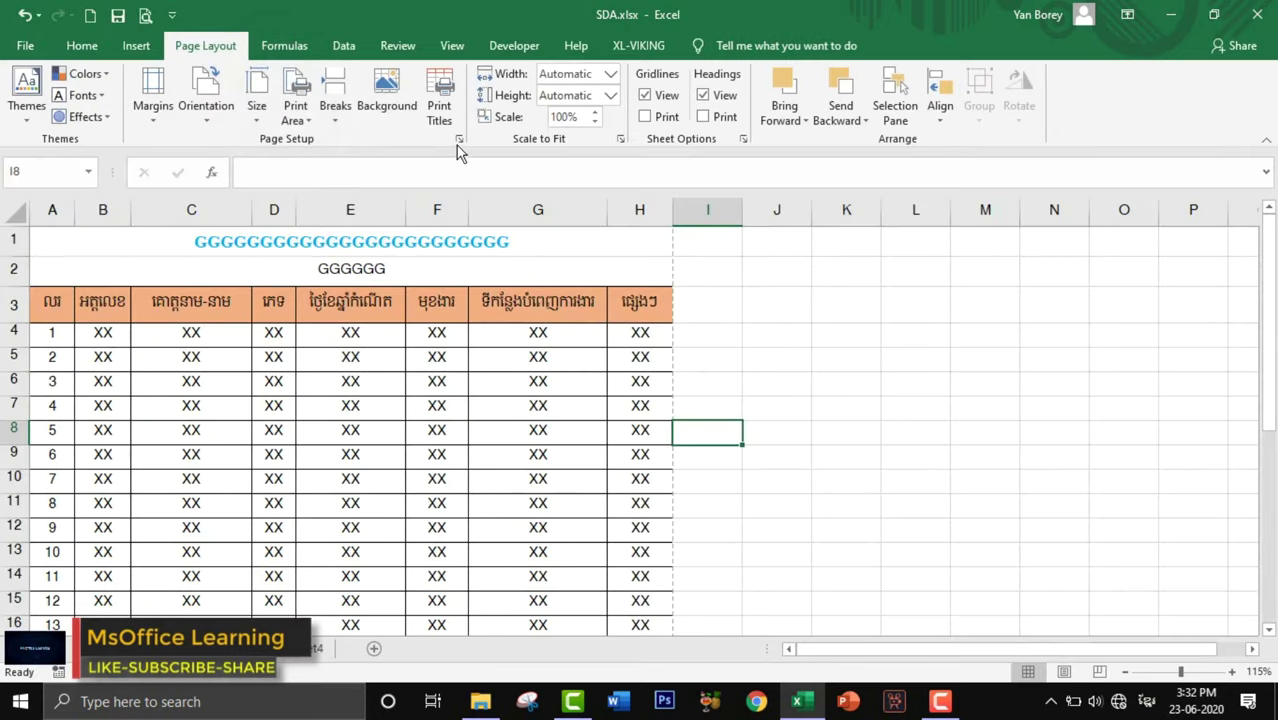
pyautogui.click(458, 139)
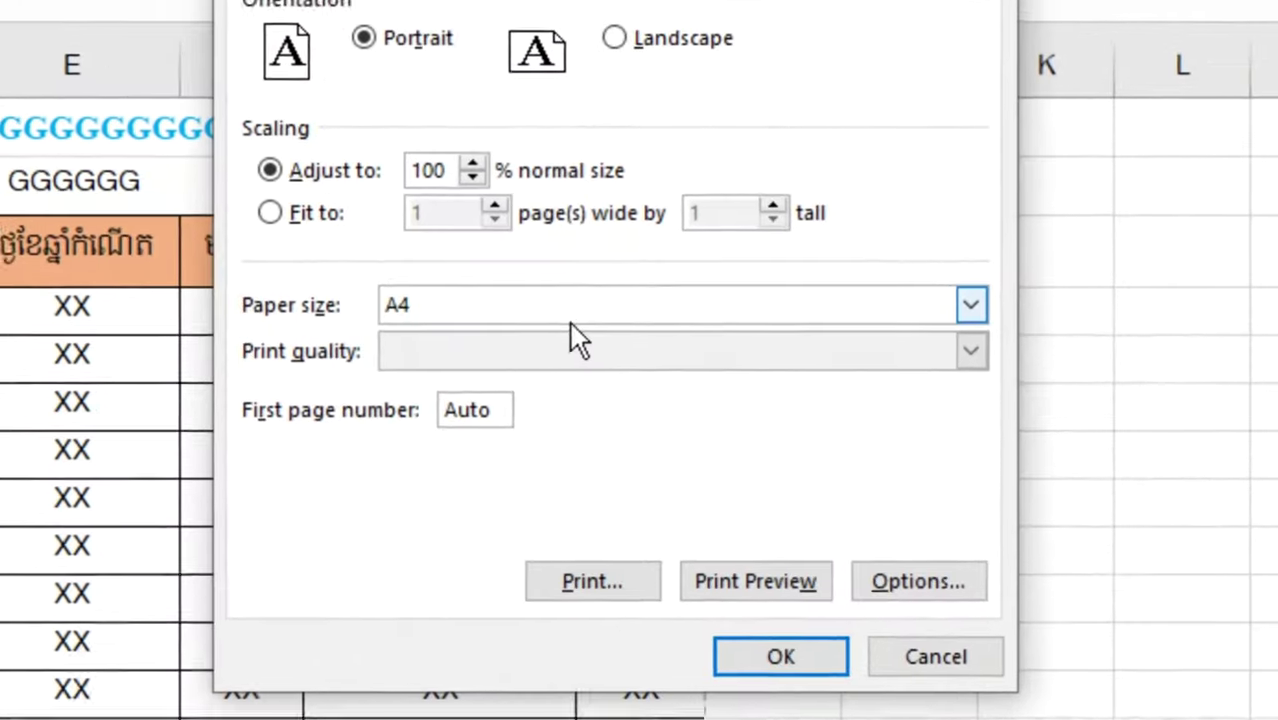
# Step: Keep the paper size at A4, view the Margins tab and confirm Page Setup
pyautogui.click(588, 312)
pyautogui.moveTo(964, 360)
pyautogui.mouseDown()
pyautogui.moveTo(977, 437)
pyautogui.moveTo(990, 337)
pyautogui.mouseUp()
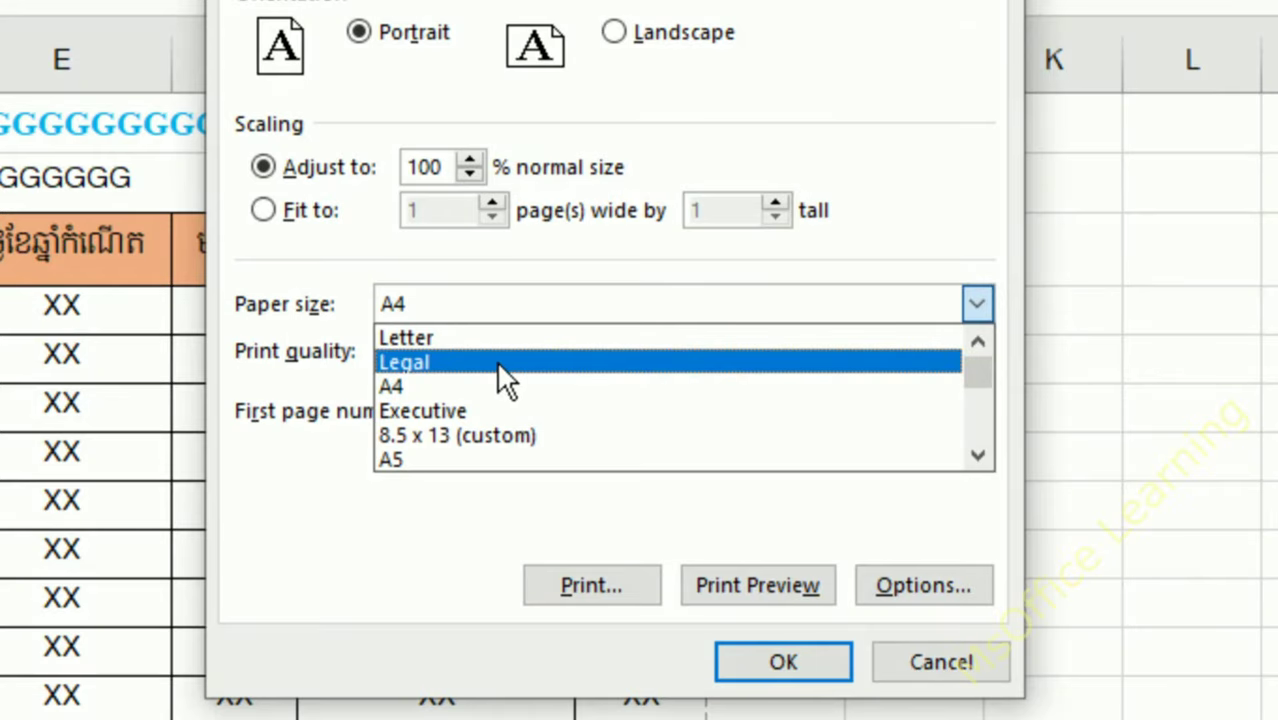
pyautogui.click(415, 386)
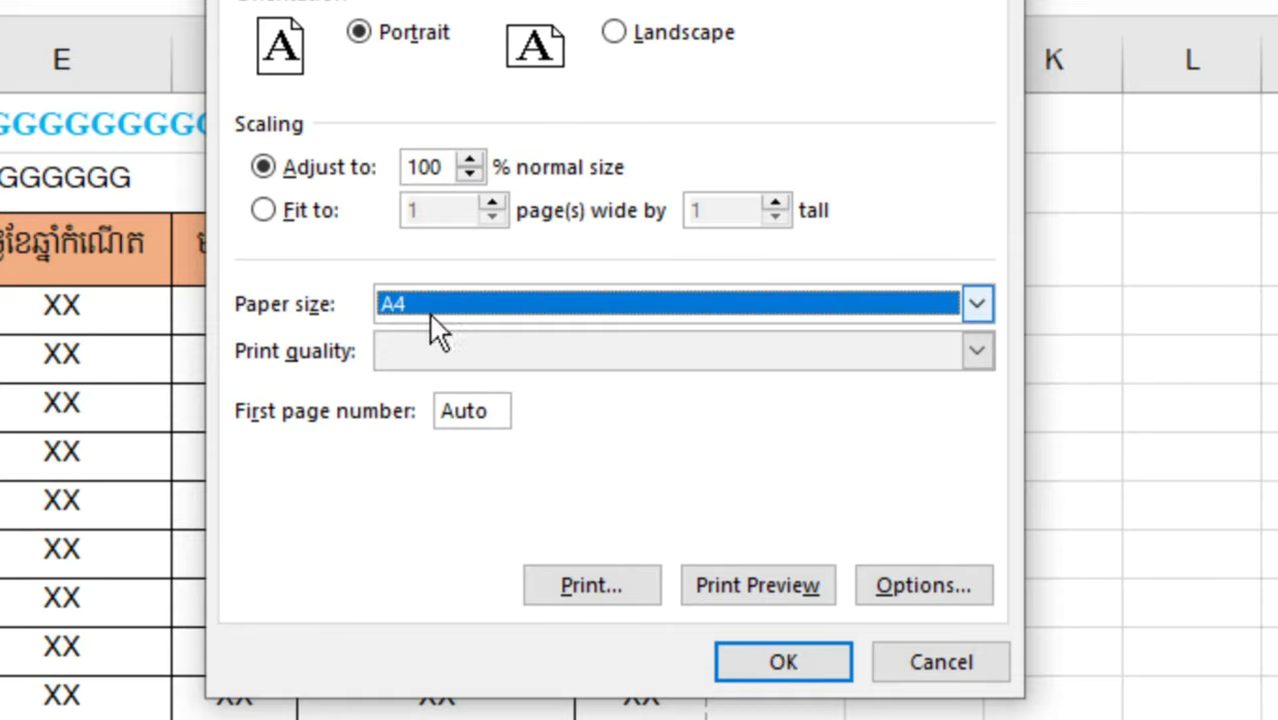
pyautogui.click(976, 305)
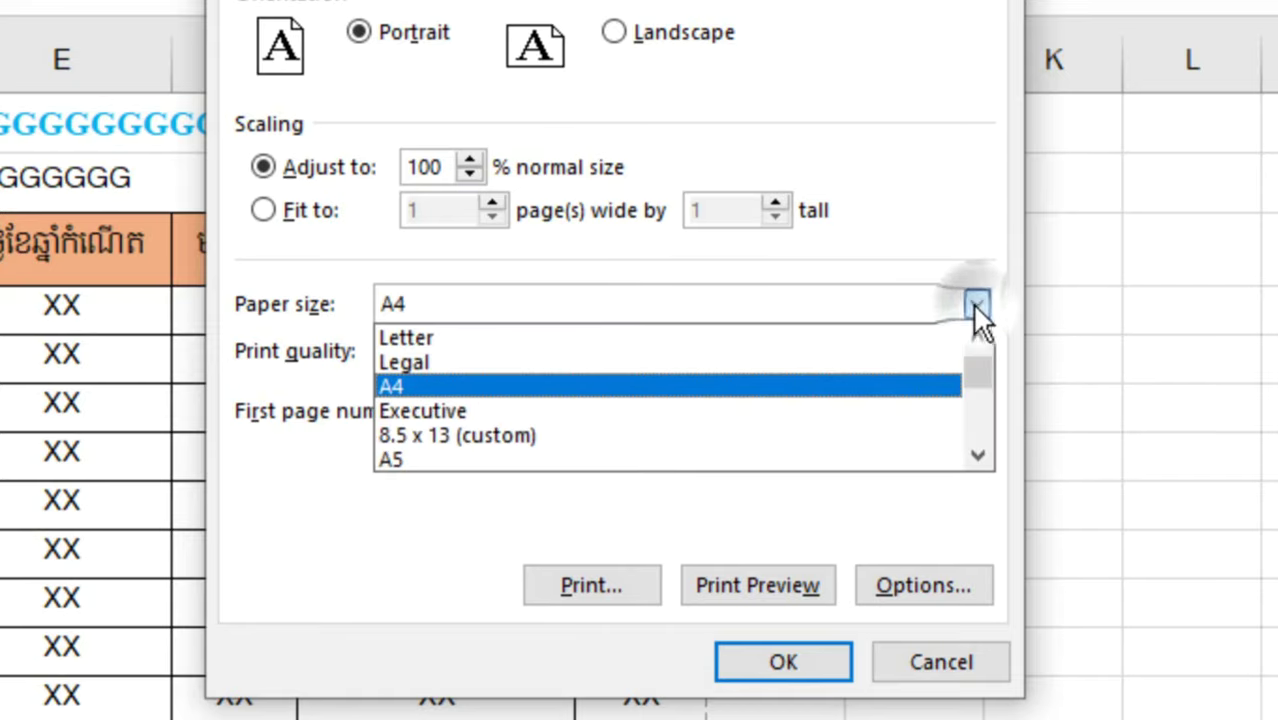
pyautogui.click(404, 390)
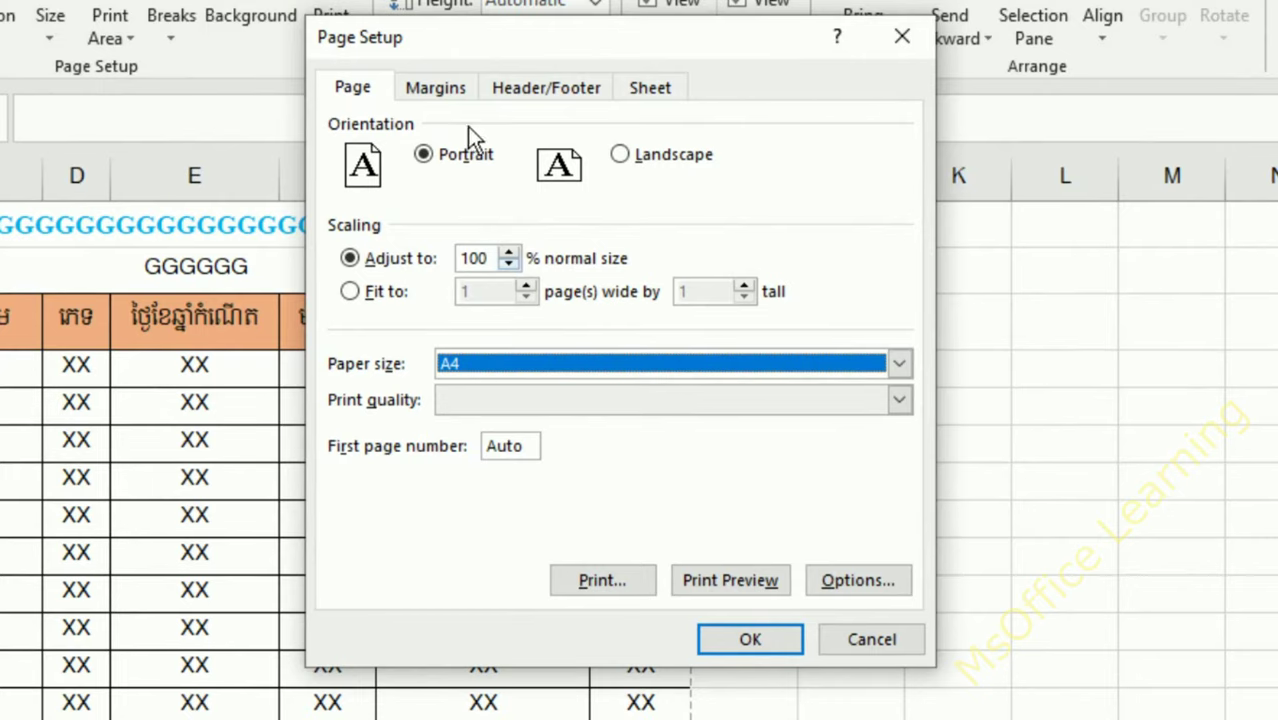
pyautogui.click(424, 92)
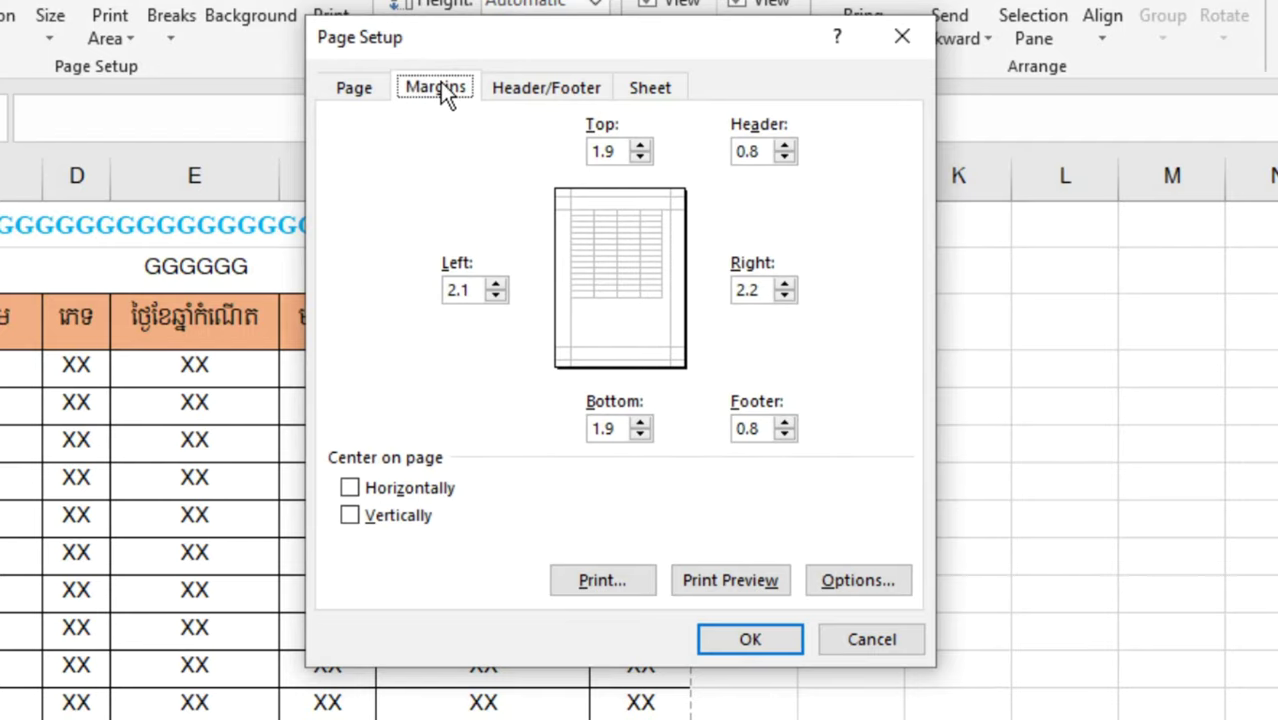
pyautogui.click(724, 648)
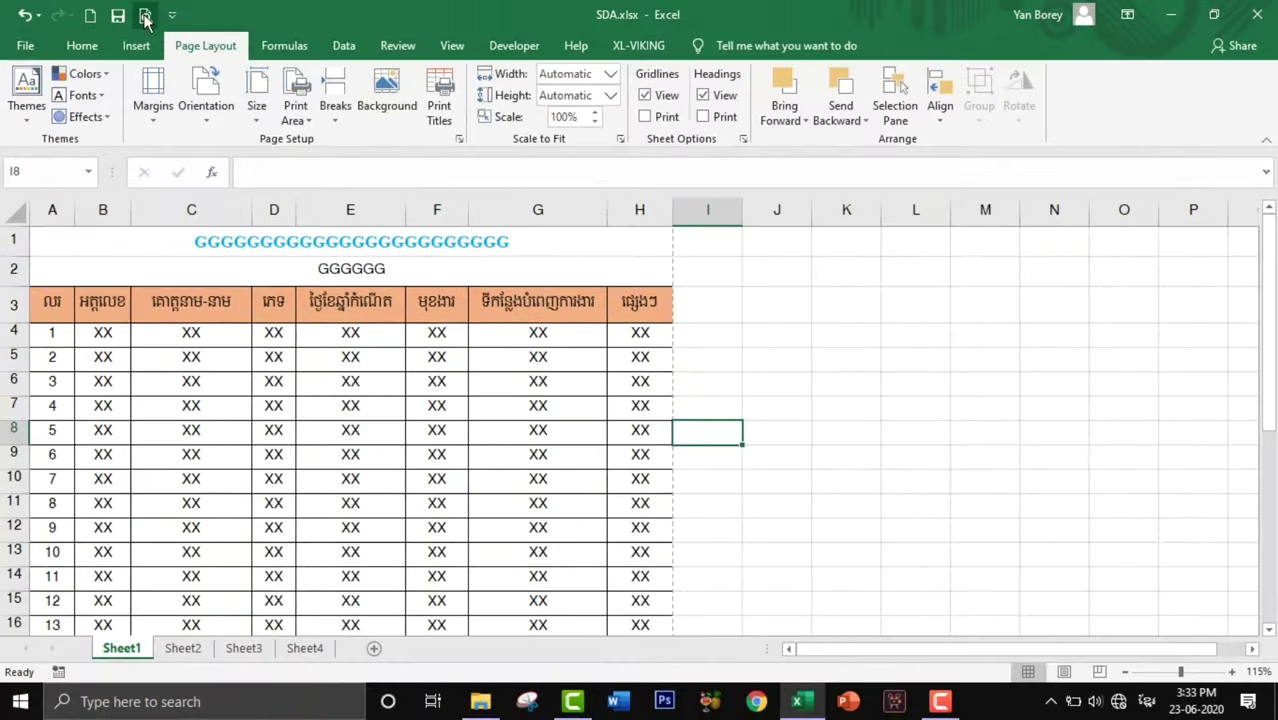
pyautogui.click(145, 14)
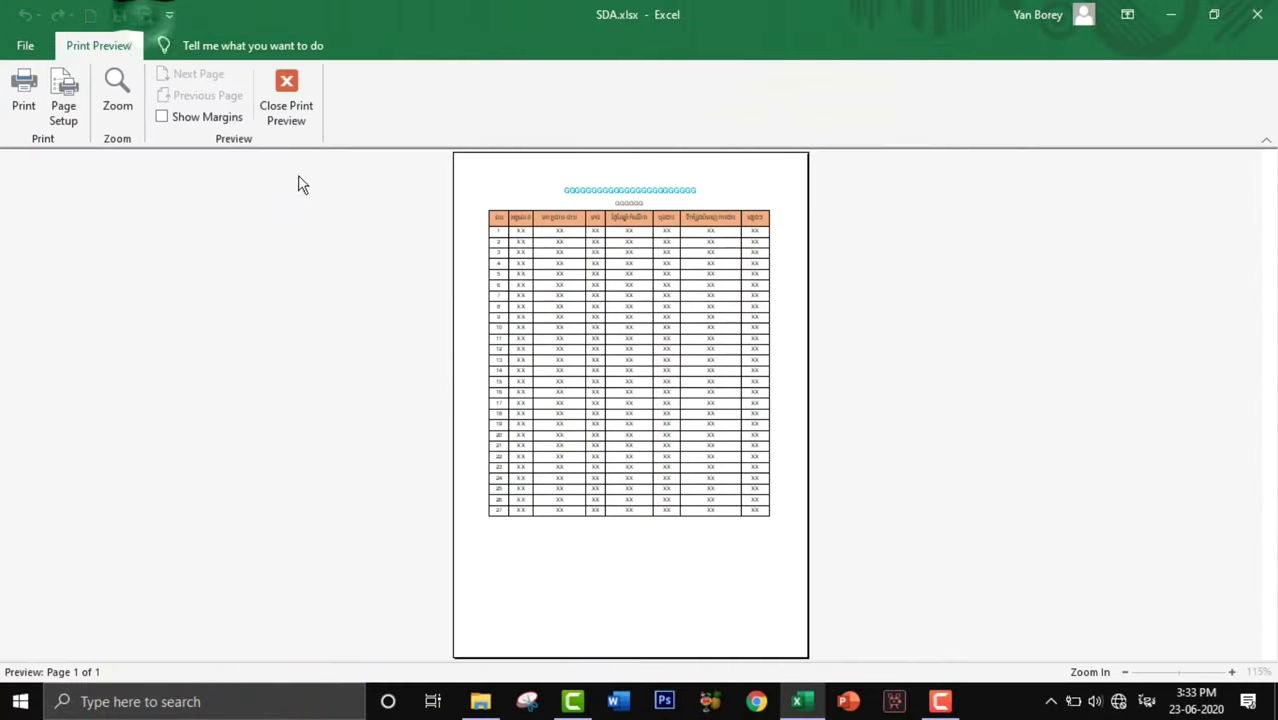
pyautogui.click(497, 407)
pyautogui.scroll(2, 494, 405)
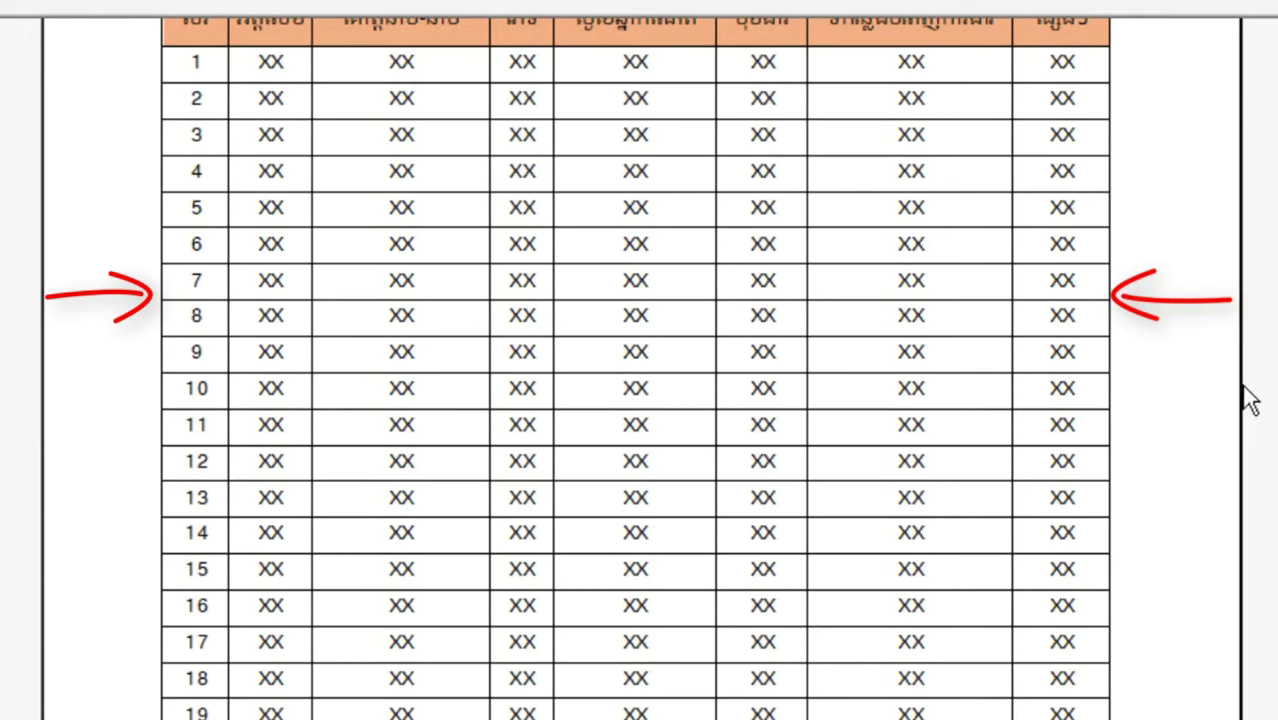
pyautogui.scroll(5, 583, 400)
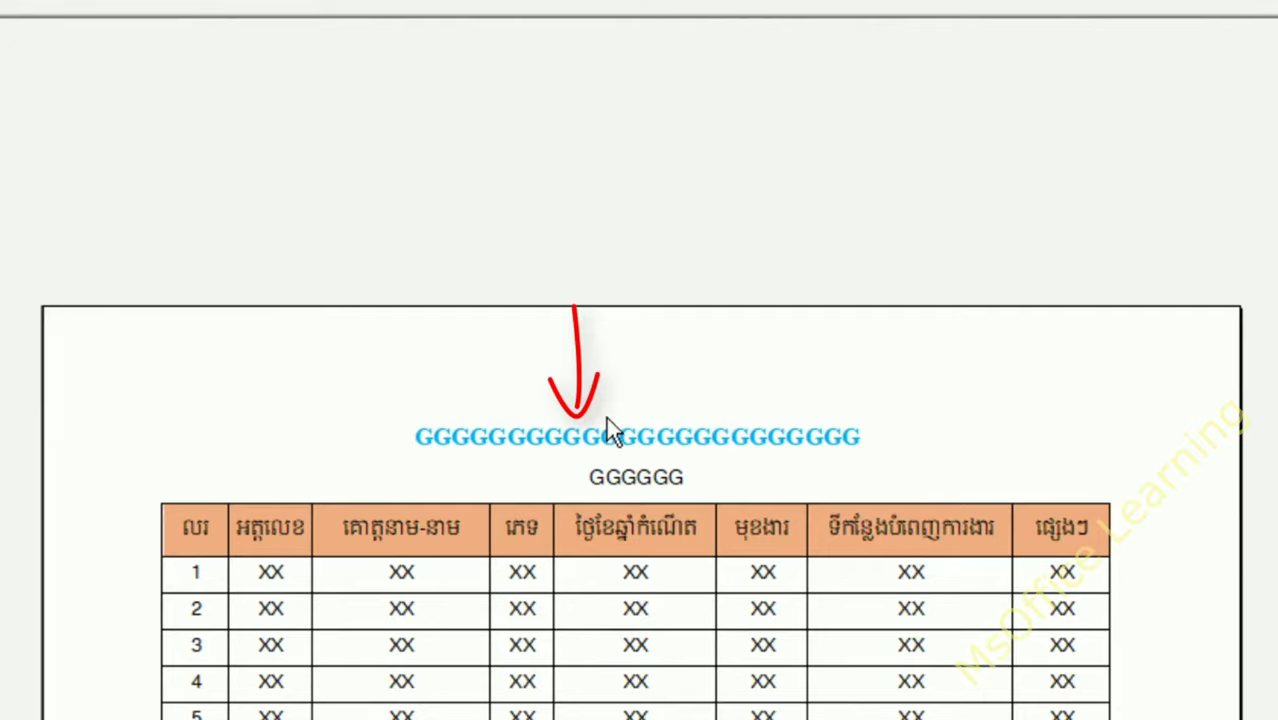
pyautogui.scroll(-5, 607, 418)
pyautogui.scroll(-5, 598, 477)
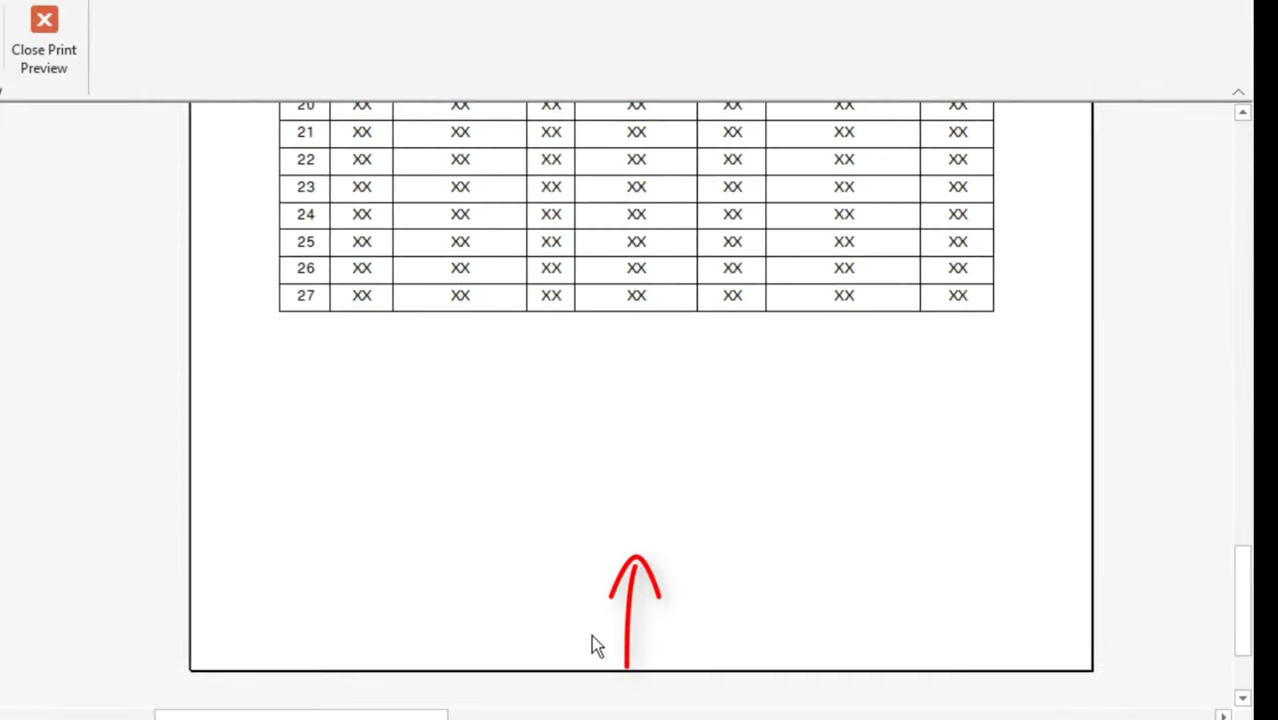
pyautogui.scroll(2, 575, 630)
pyautogui.scroll(4, 575, 630)
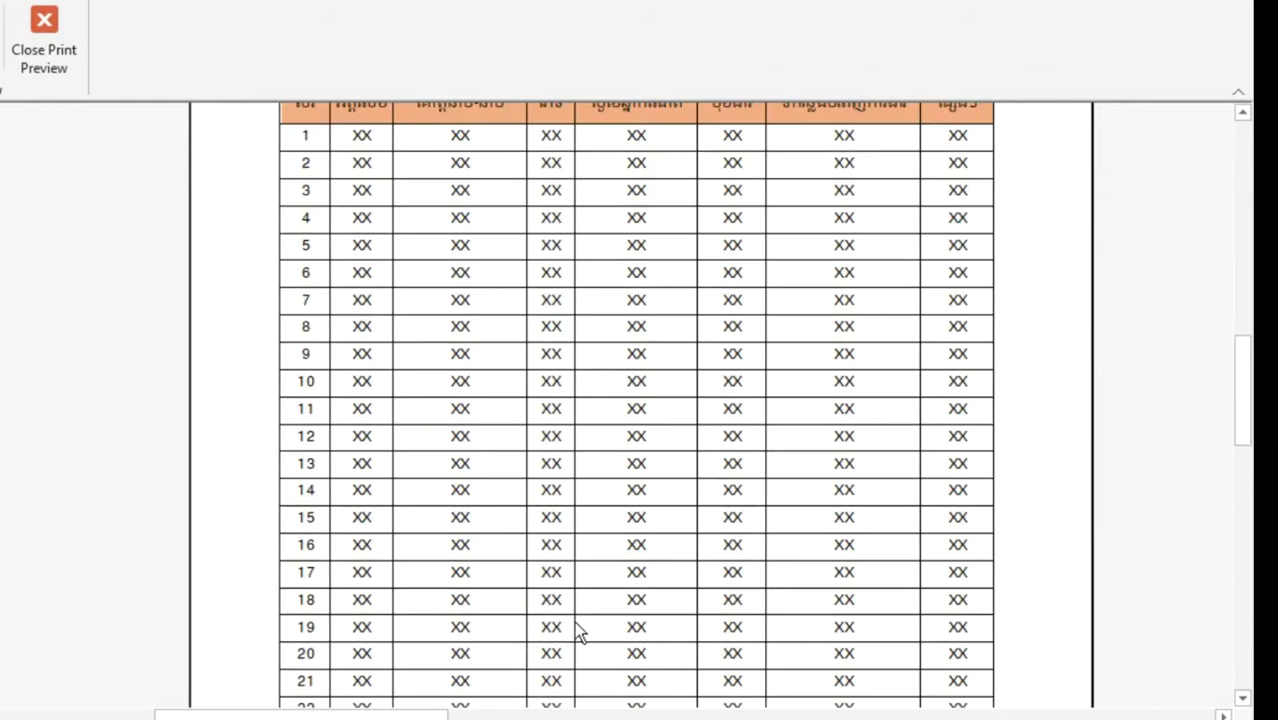
pyautogui.scroll(2, 575, 630)
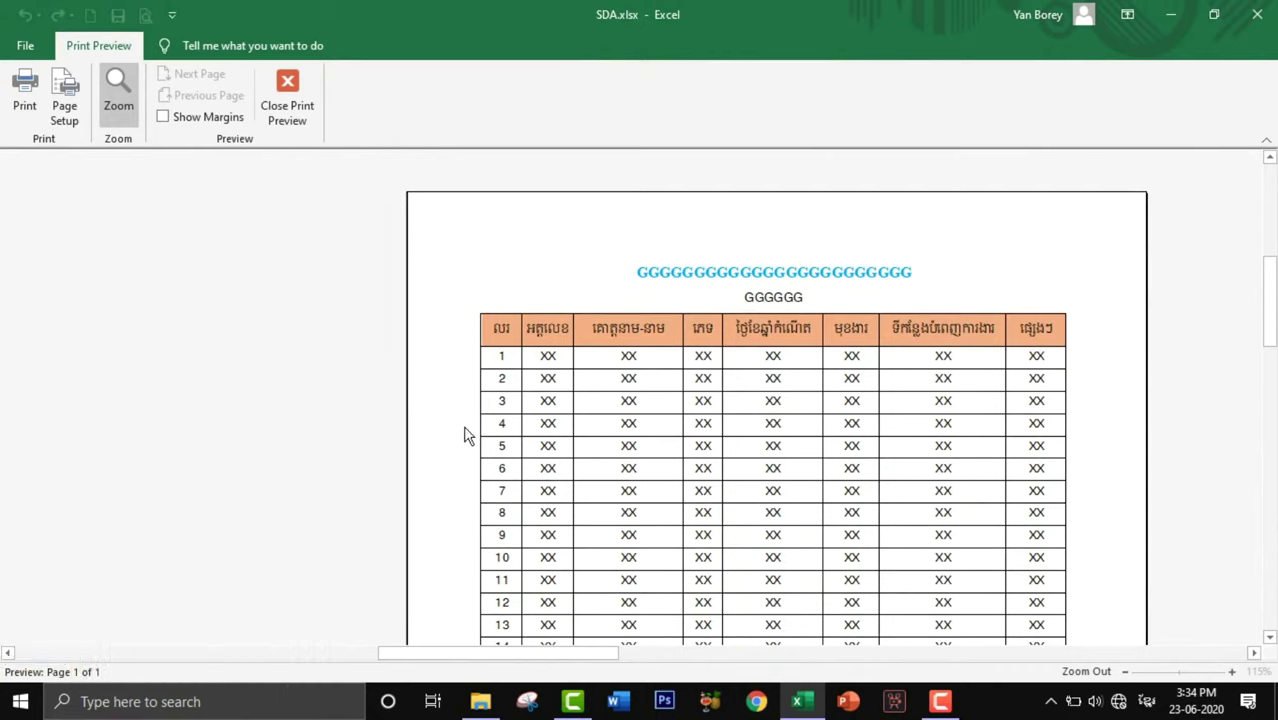
pyautogui.click(296, 90)
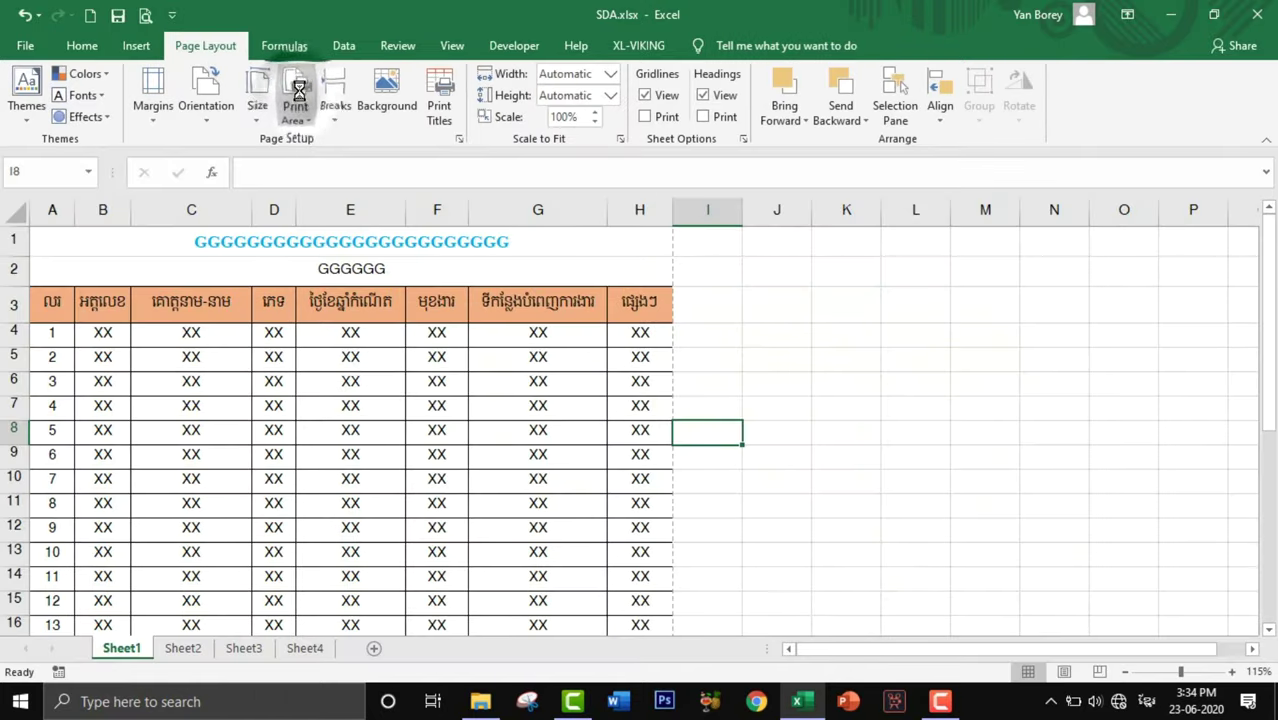
# Step: Set the left page margin to 1 on Page Setup's Margins tab
pyautogui.click(459, 138)
pyautogui.click(512, 156)
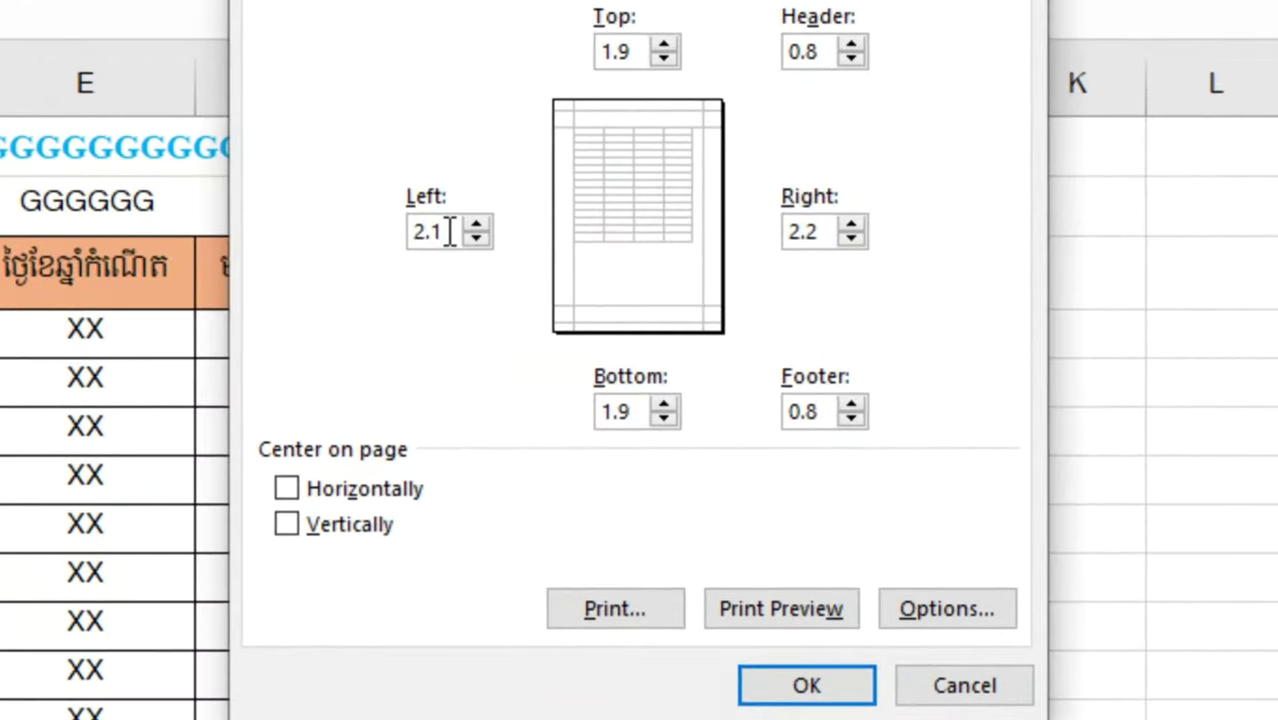
pyautogui.doubleClick(452, 243)
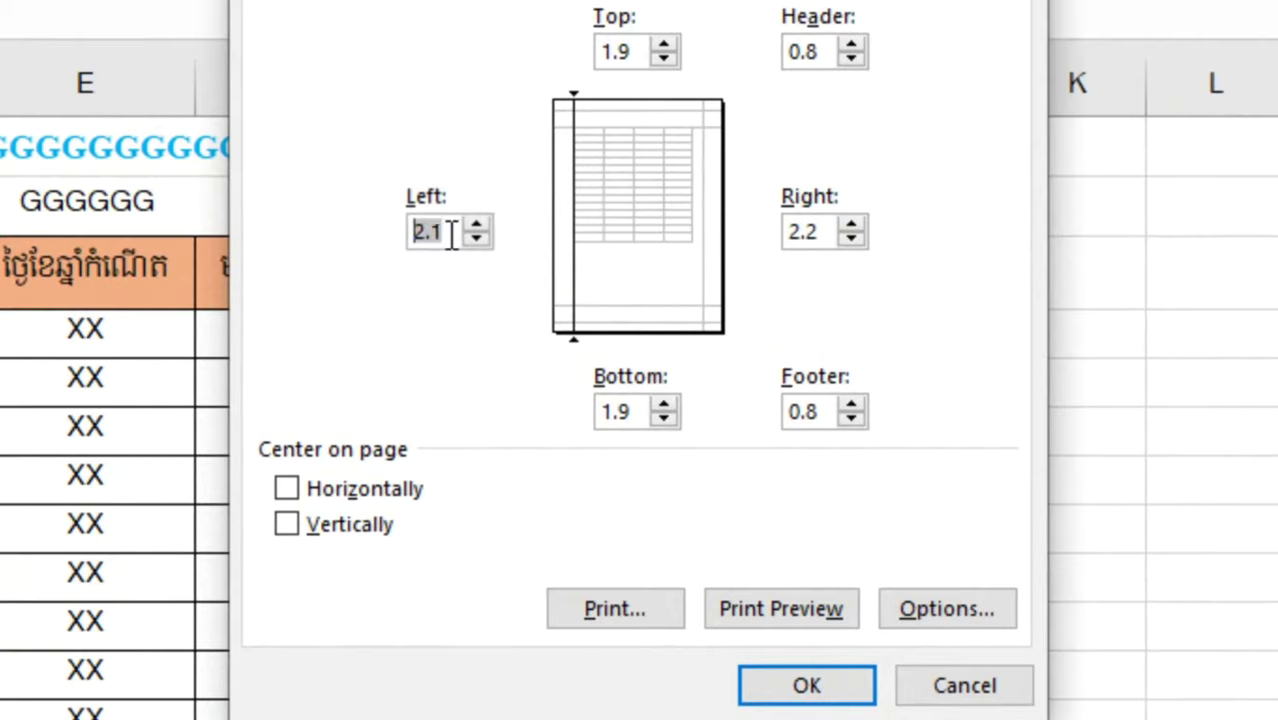
pyautogui.moveTo(423, 231); pyautogui.dragTo(441, 229)
pyautogui.doubleClick(800, 230)
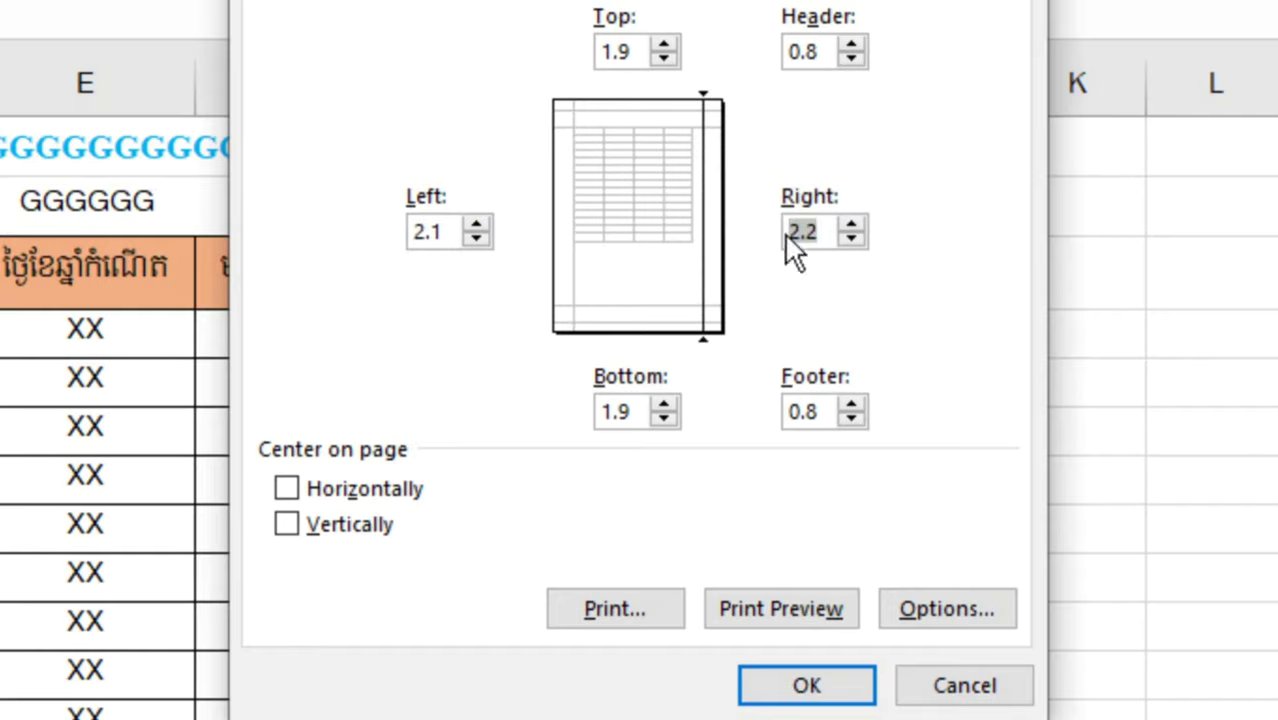
pyautogui.click(476, 236)
pyautogui.click(476, 236)
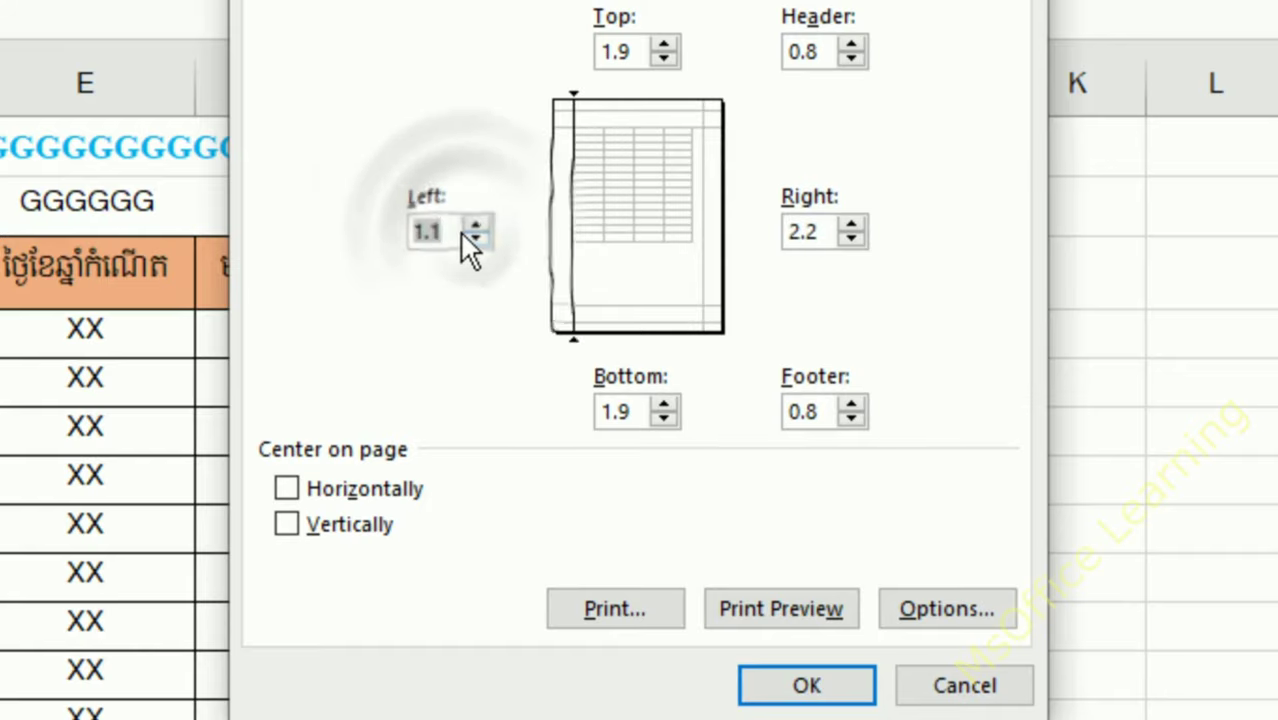
pyautogui.click(474, 238)
pyautogui.write('9')
pyautogui.press('BackSpace')
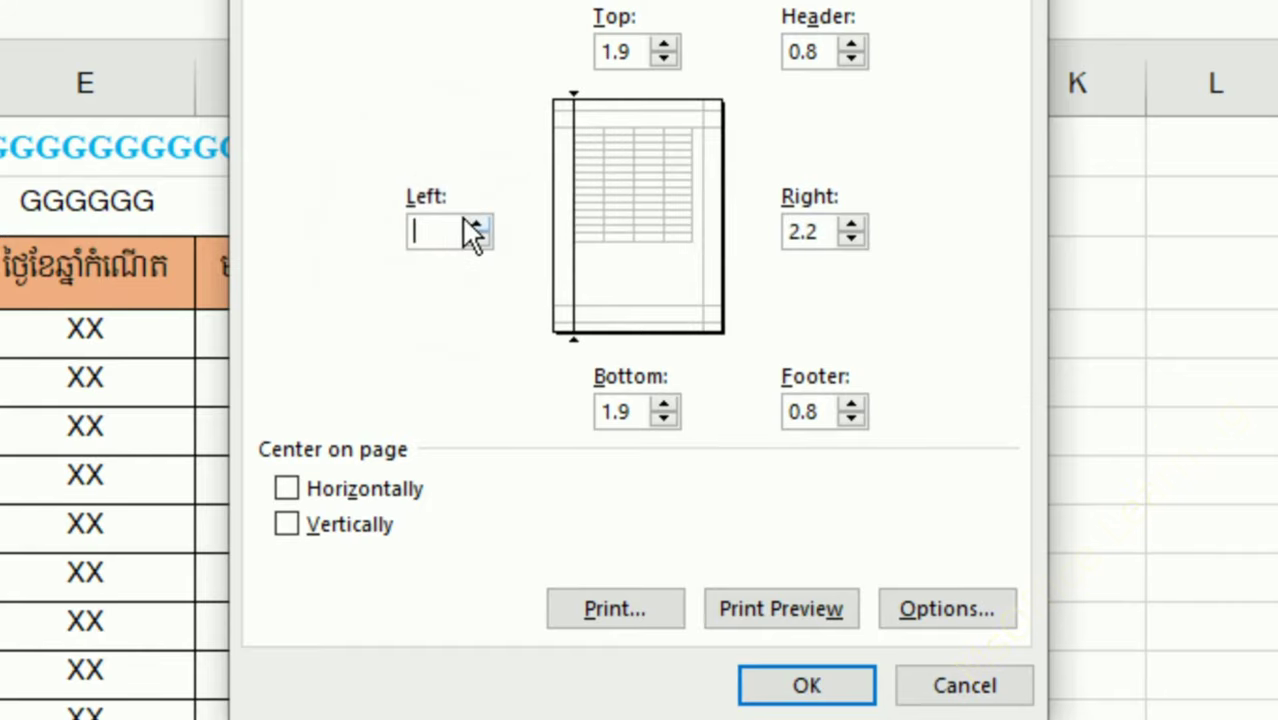
pyautogui.write('1')
# Step: Set the right margin to 1 as well and apply the margins
pyautogui.doubleClick(832, 228)
pyautogui.write('1')
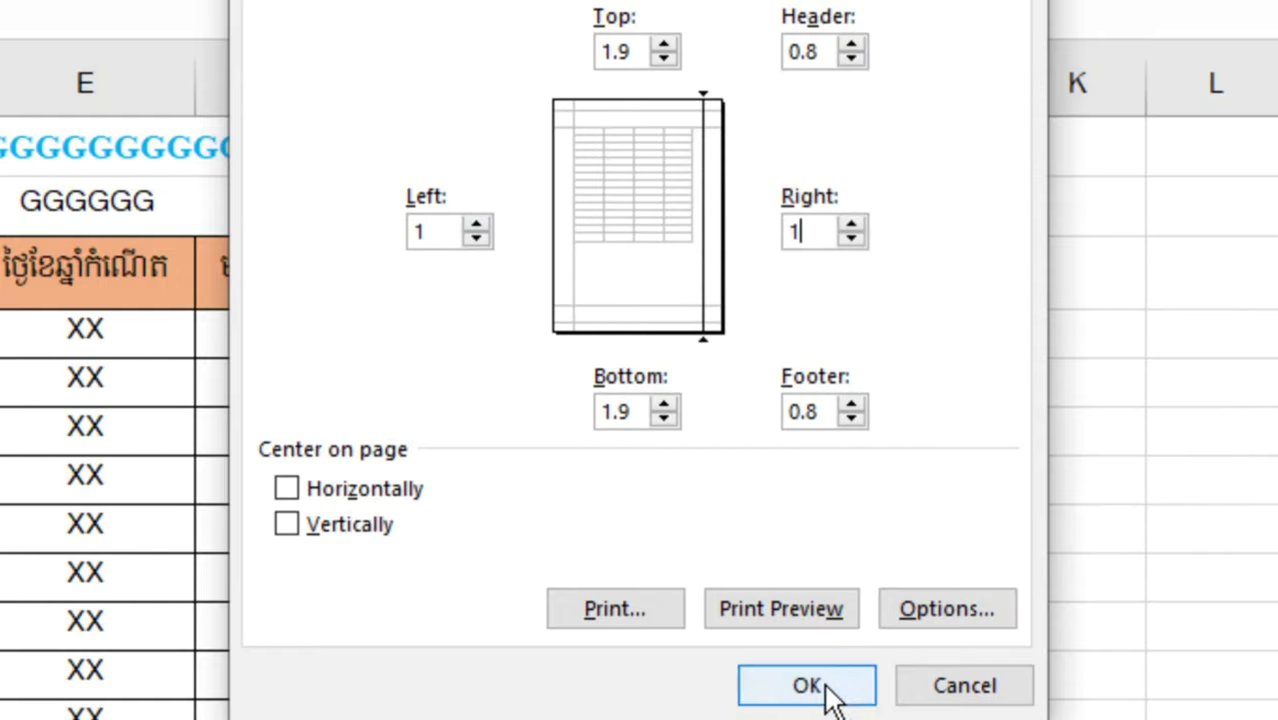
pyautogui.click(826, 690)
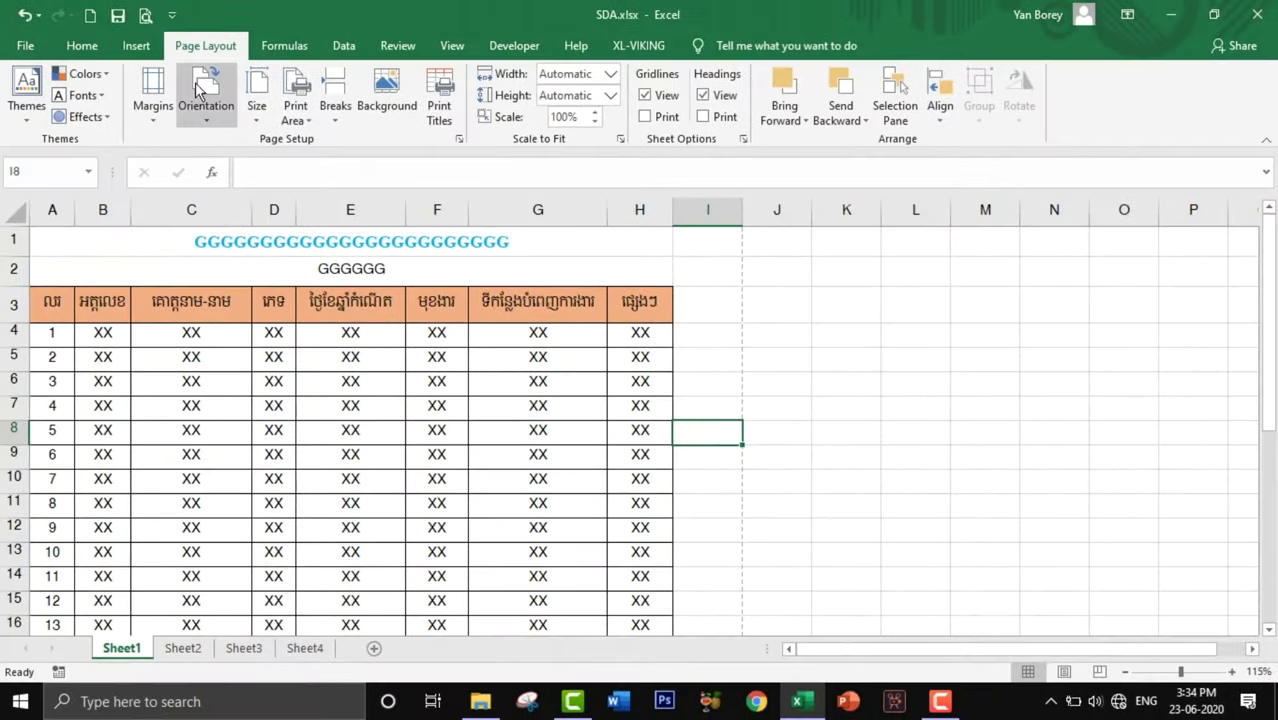
pyautogui.click(148, 14)
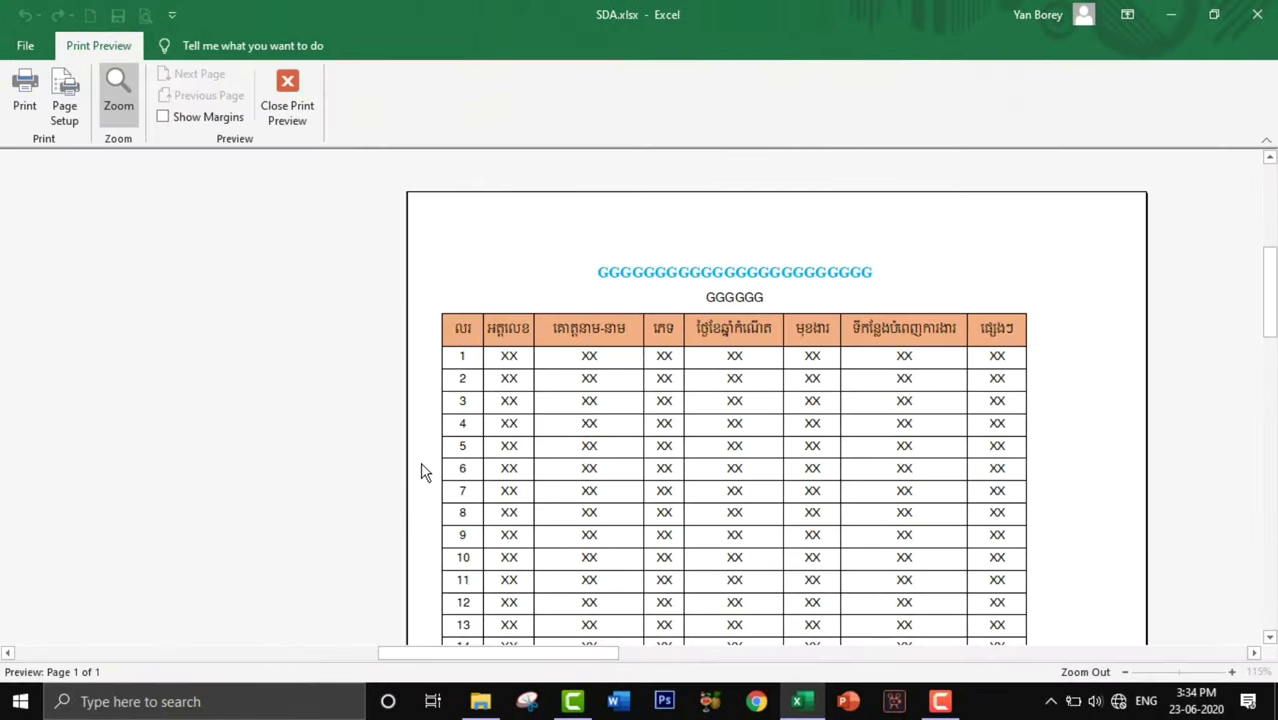
pyautogui.click(420, 465)
pyautogui.click(457, 390)
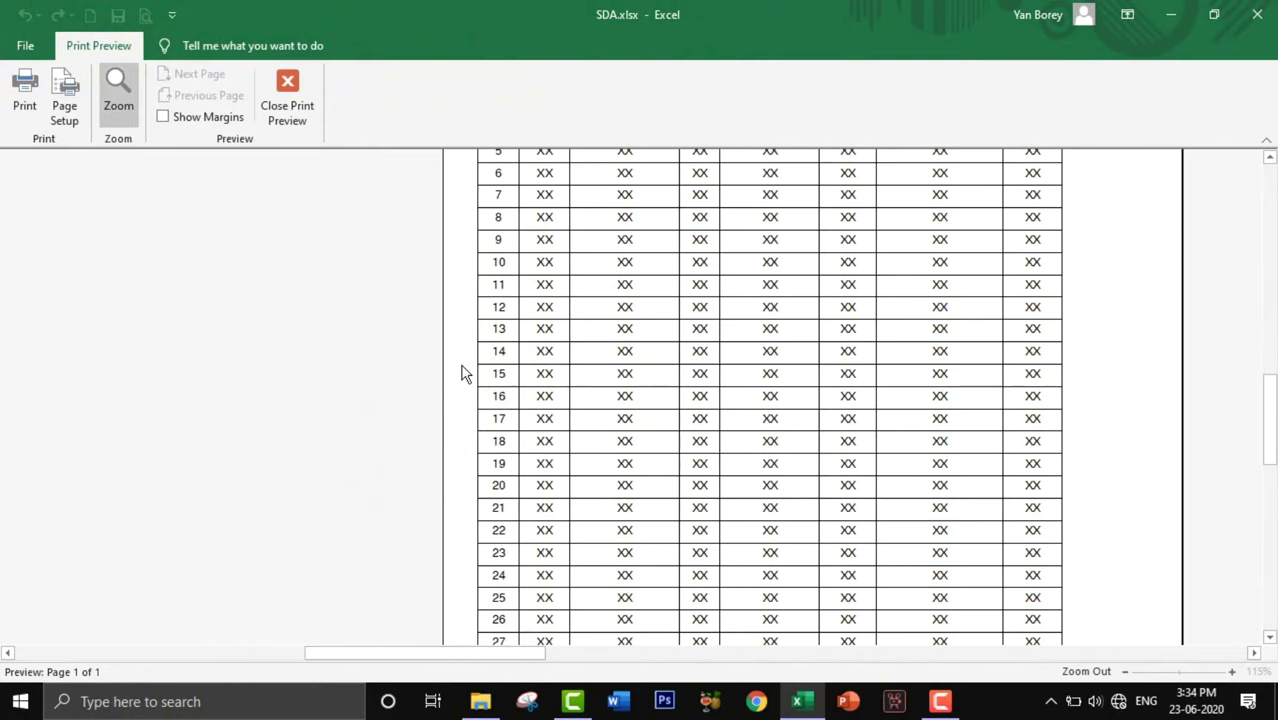
pyautogui.scroll(2, 1146, 396)
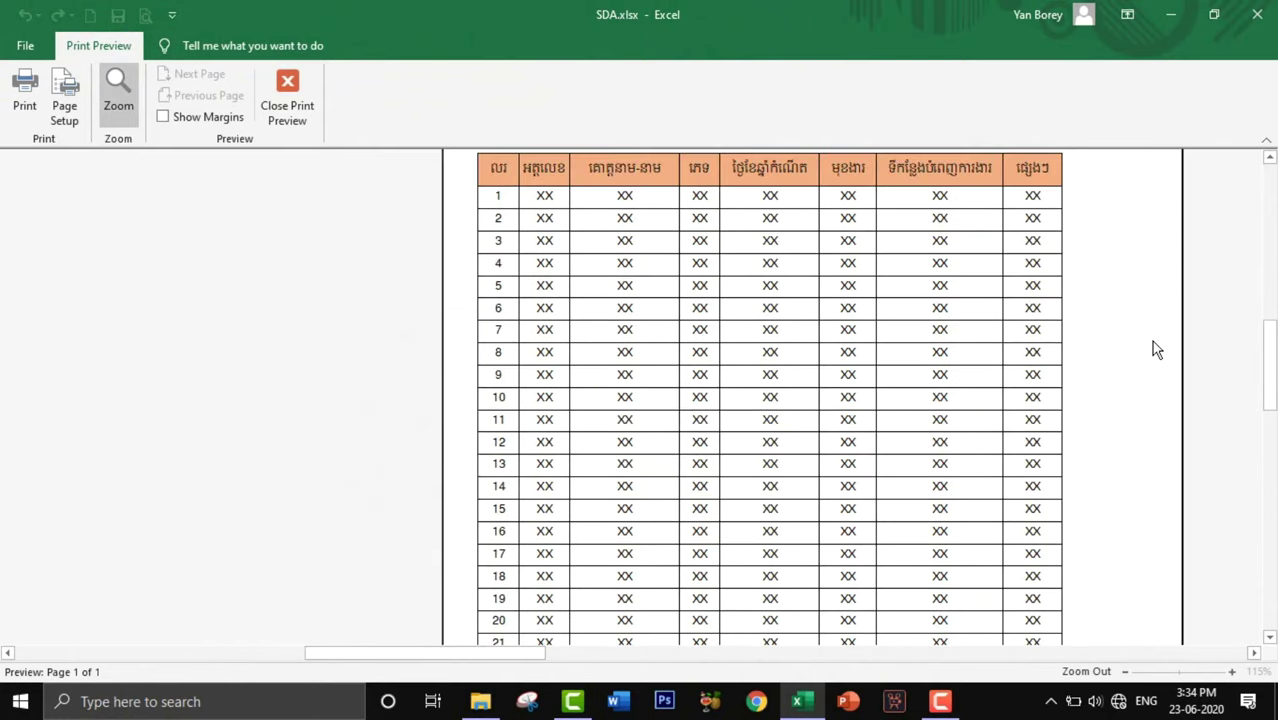
pyautogui.click(287, 110)
pyautogui.moveTo(710, 300); pyautogui.dragTo(708, 455)
pyautogui.click(738, 245)
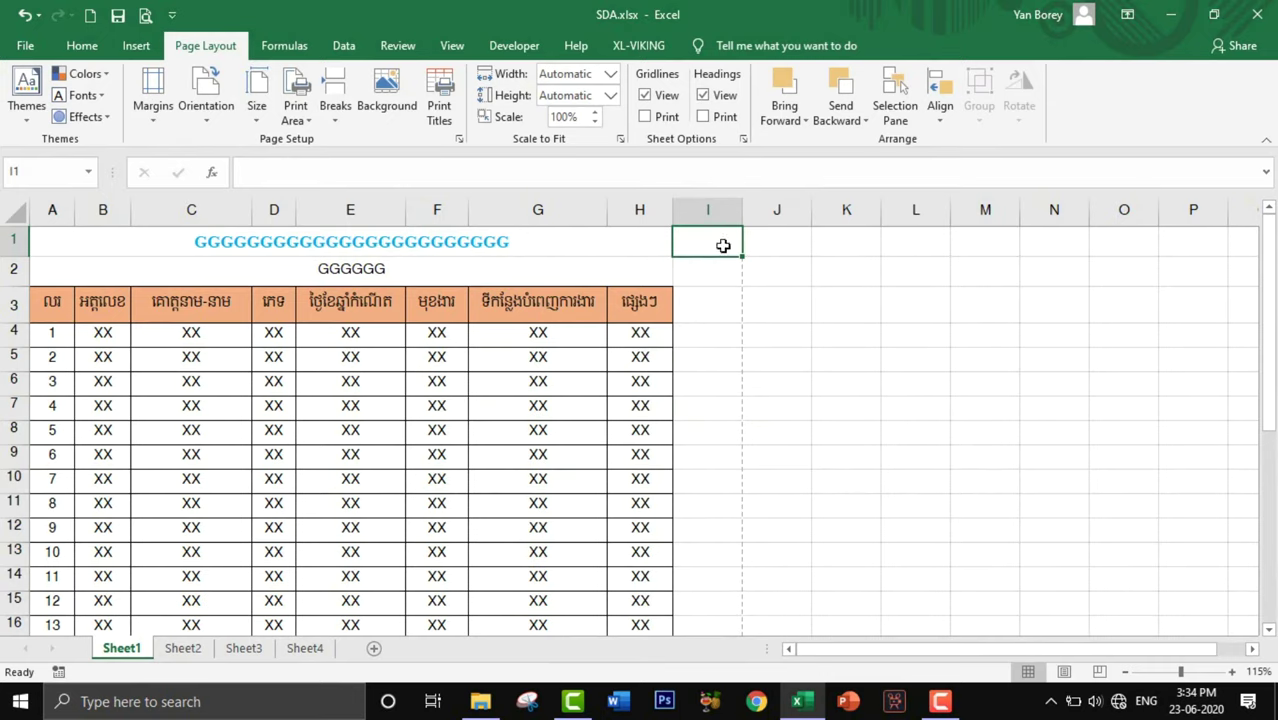
# Step: Widen columns C, D and H, bringing column H to 16.00
pyautogui.moveTo(669, 220); pyautogui.dragTo(684, 221)
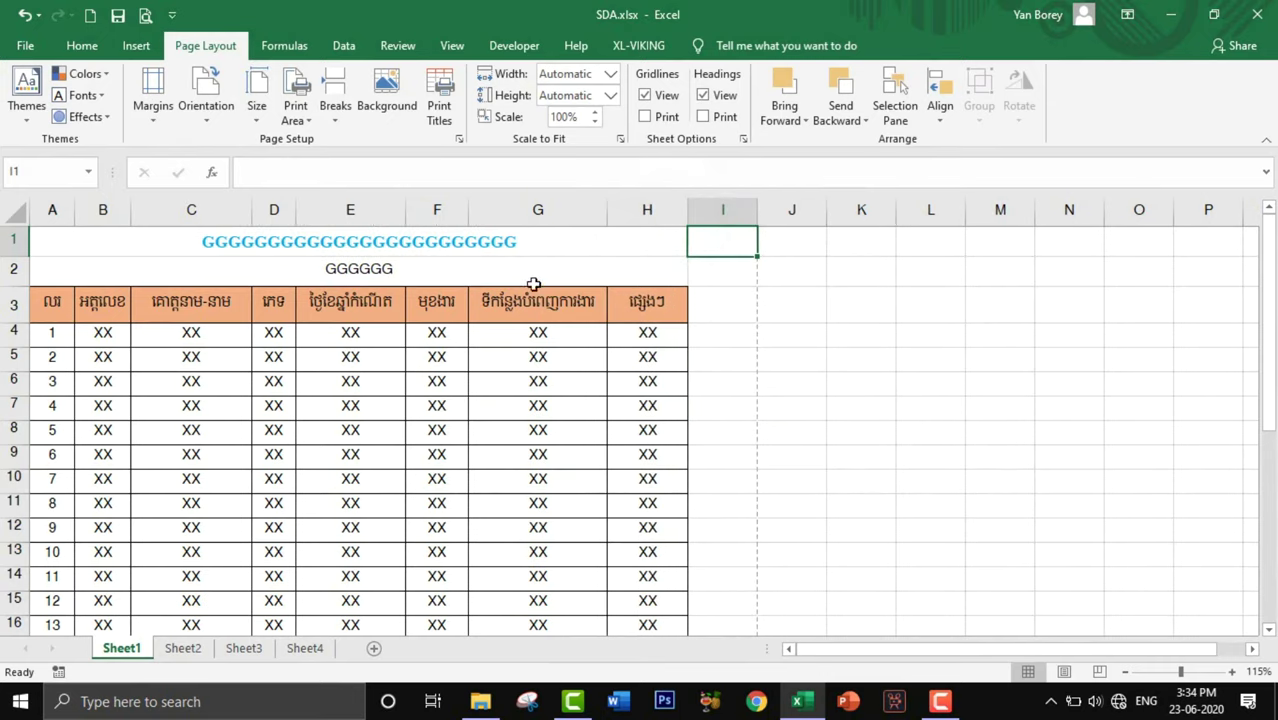
pyautogui.moveTo(296, 217); pyautogui.dragTo(279, 219)
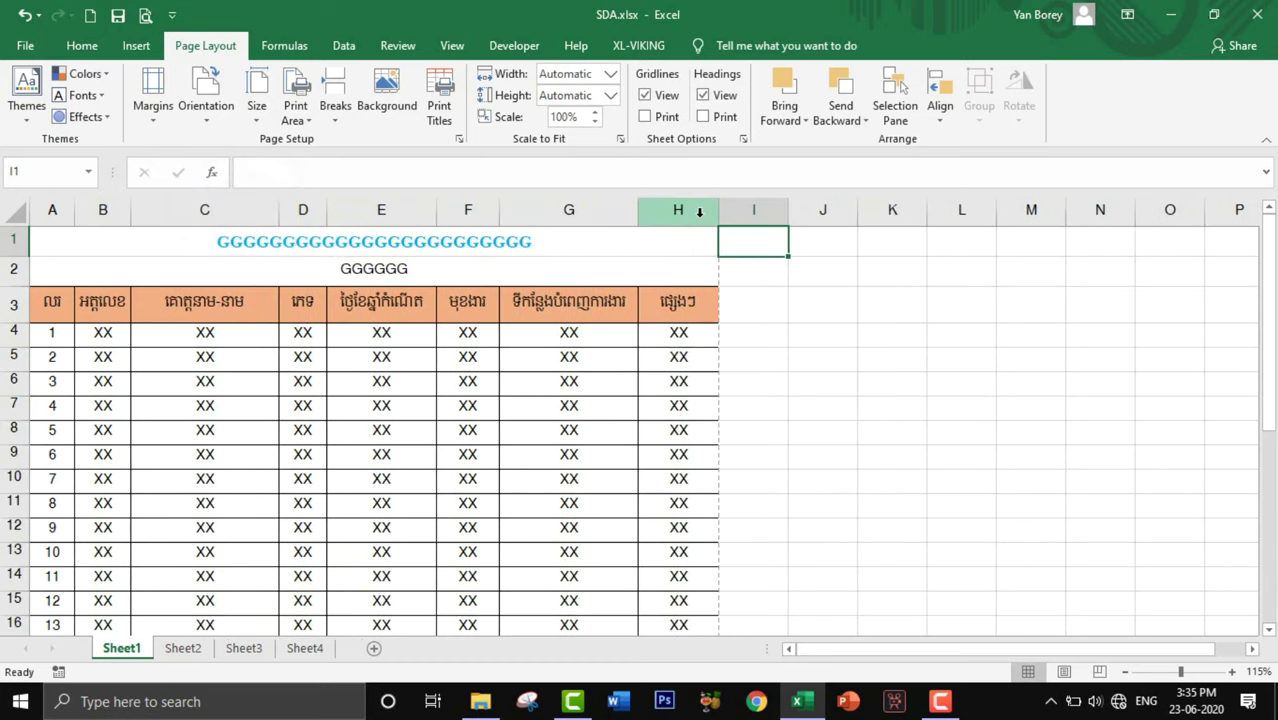
pyautogui.moveTo(716, 218); pyautogui.dragTo(765, 222)
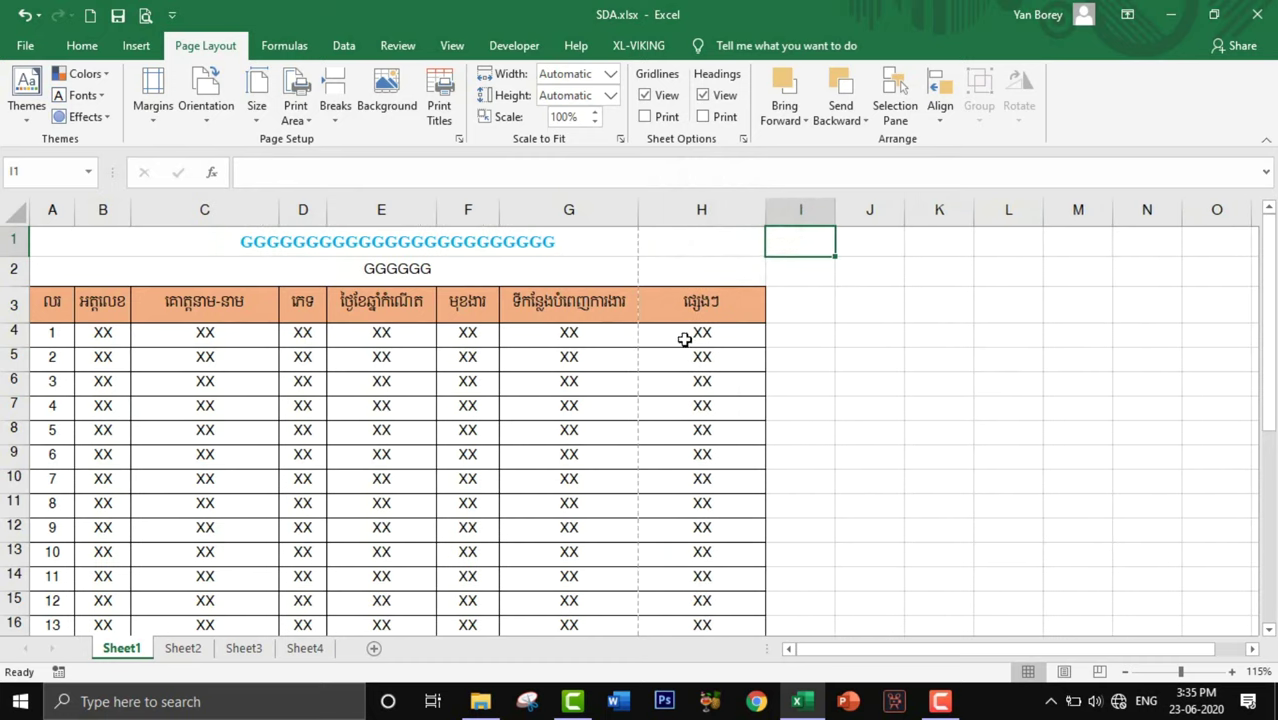
pyautogui.moveTo(765, 210); pyautogui.dragTo(762, 218)
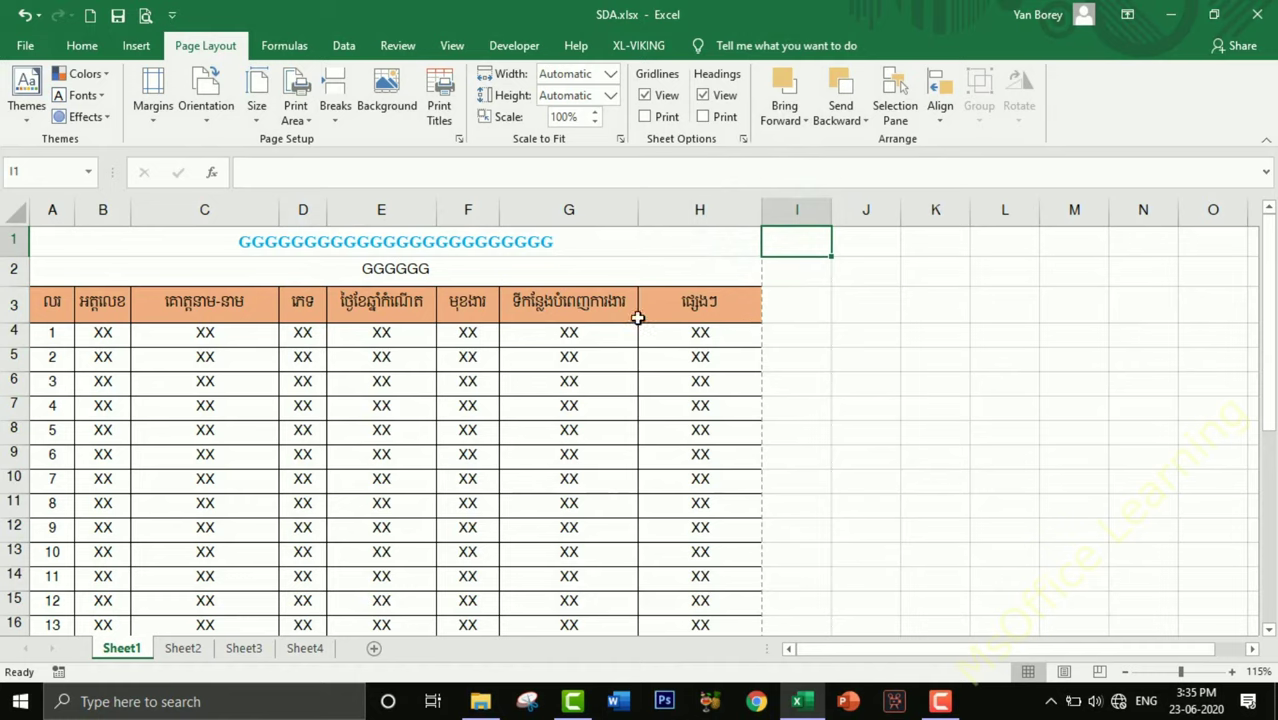
# Step: Check the print preview and narrow column H to 14.43 so the table fits one page
pyautogui.click(145, 15)
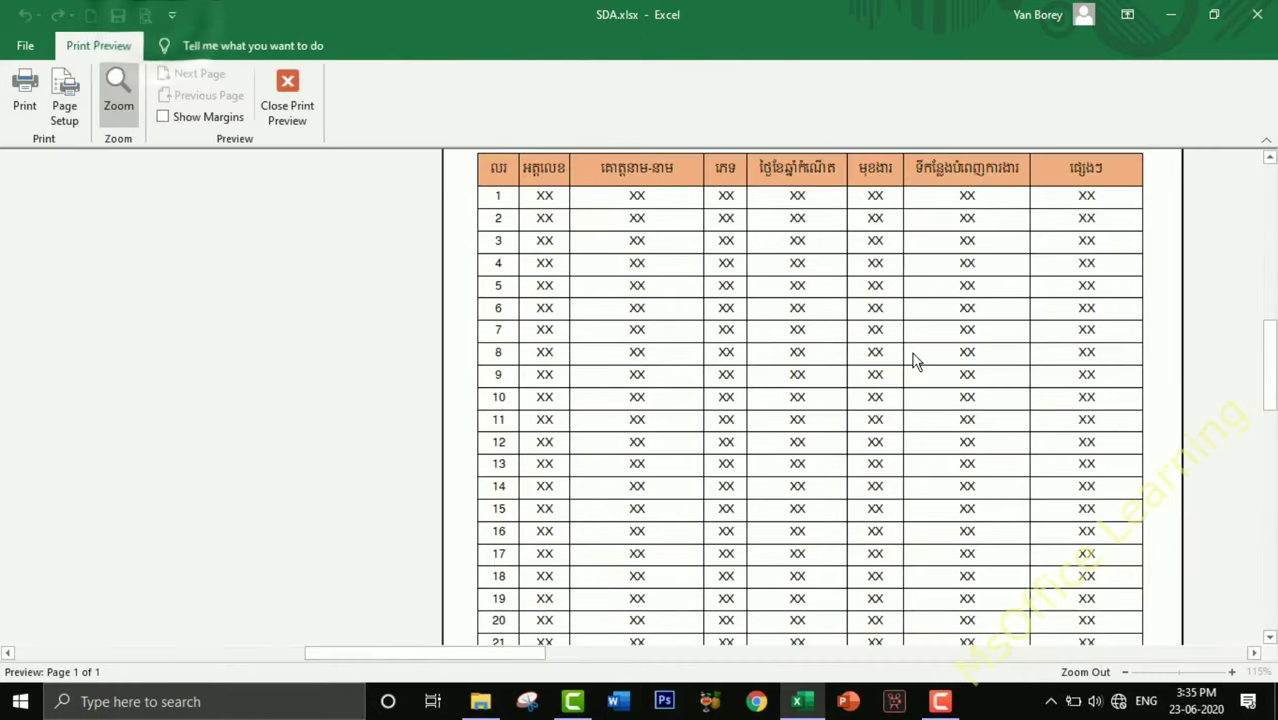
pyautogui.click(913, 360)
pyautogui.click(612, 282)
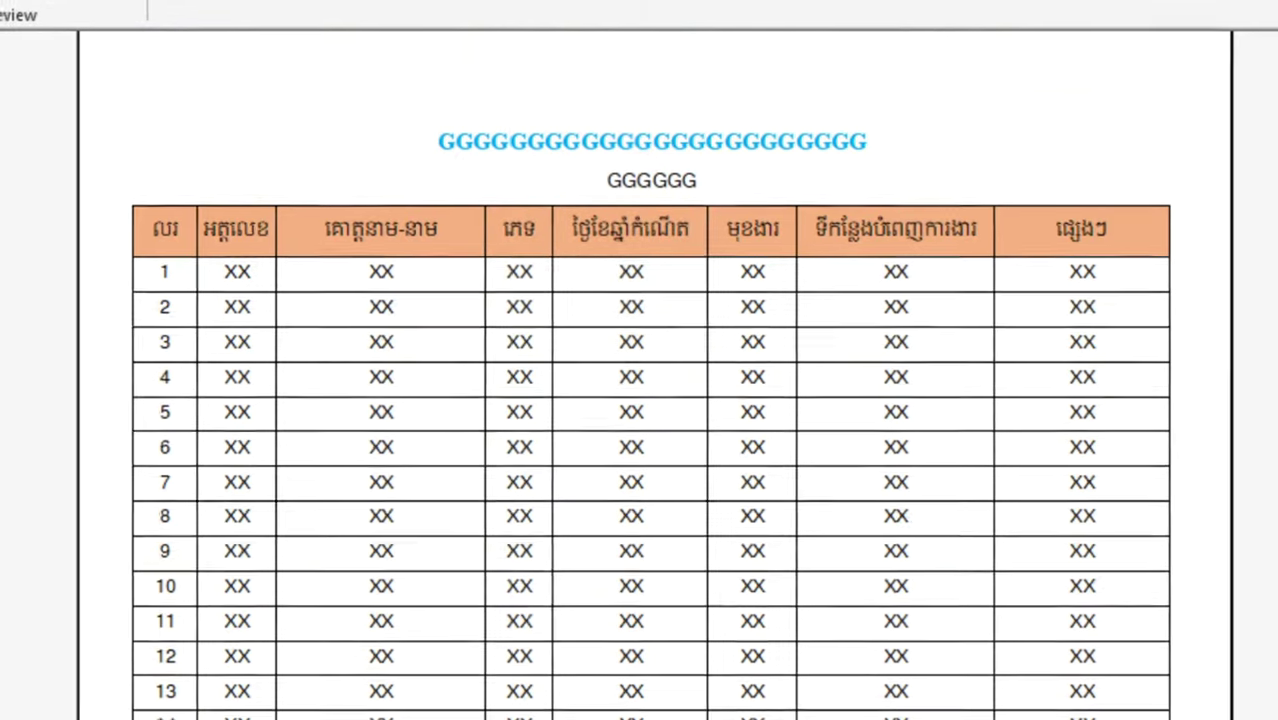
pyautogui.press('Escape')
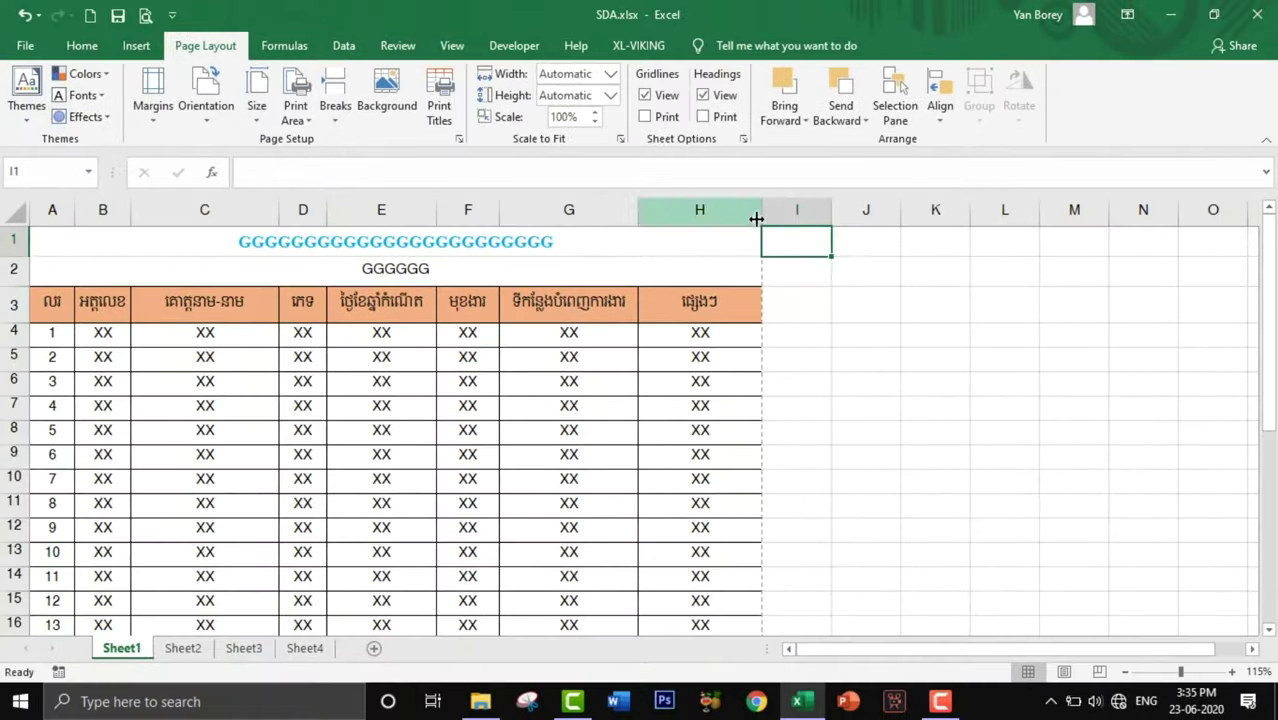
pyautogui.moveTo(757, 219); pyautogui.dragTo(739, 219)
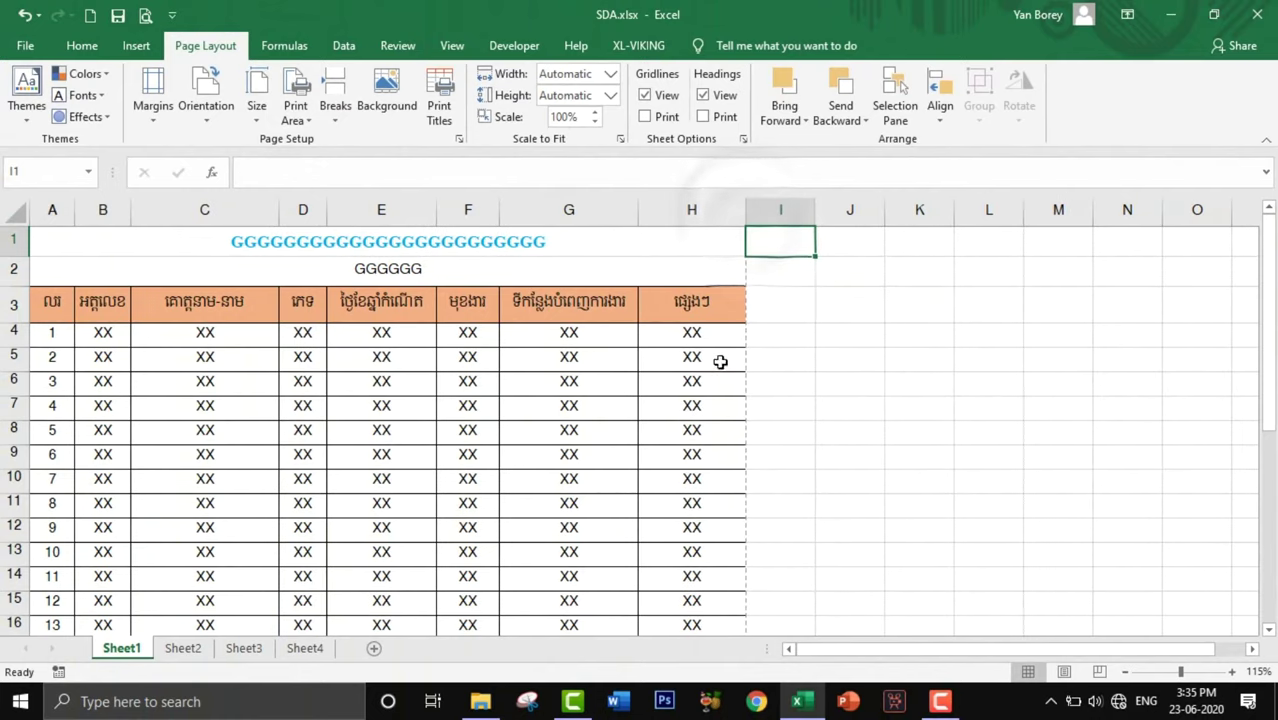
pyautogui.click(145, 16)
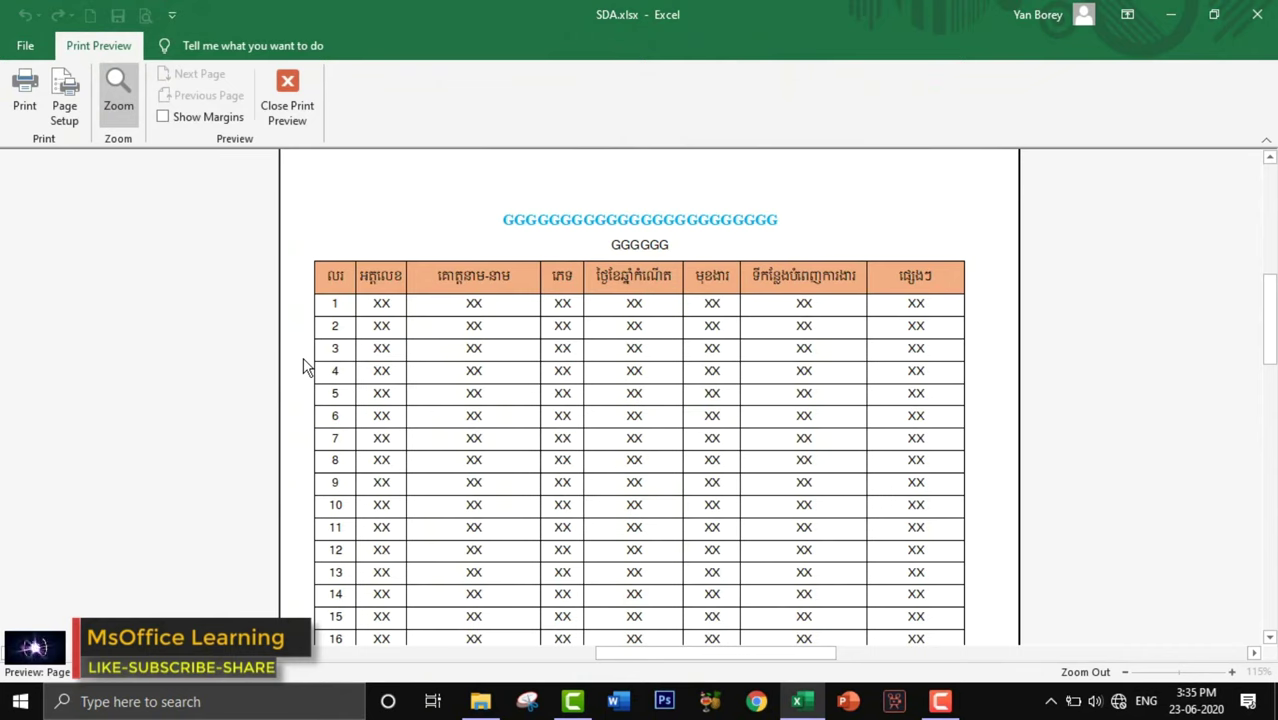
pyautogui.click(310, 120)
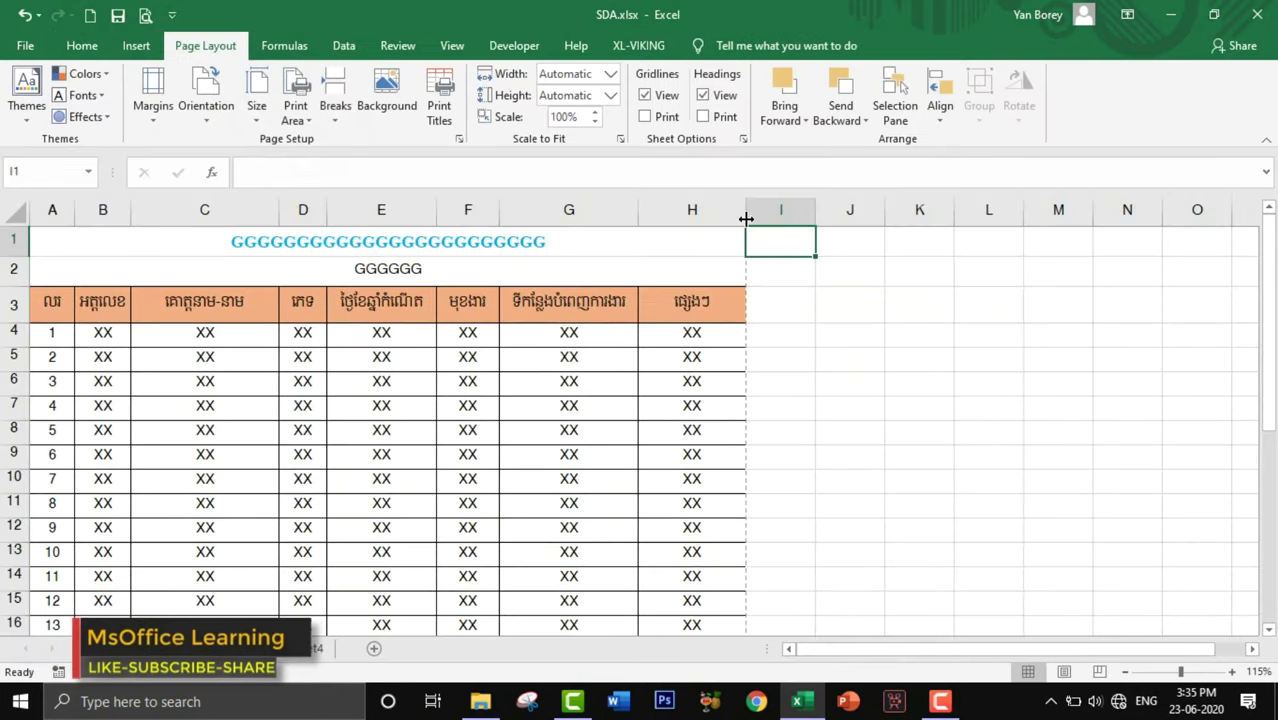
# Step: Turn on horizontal centring on the page and confirm the one-page result in print preview
pyautogui.click(459, 139)
pyautogui.click(505, 154)
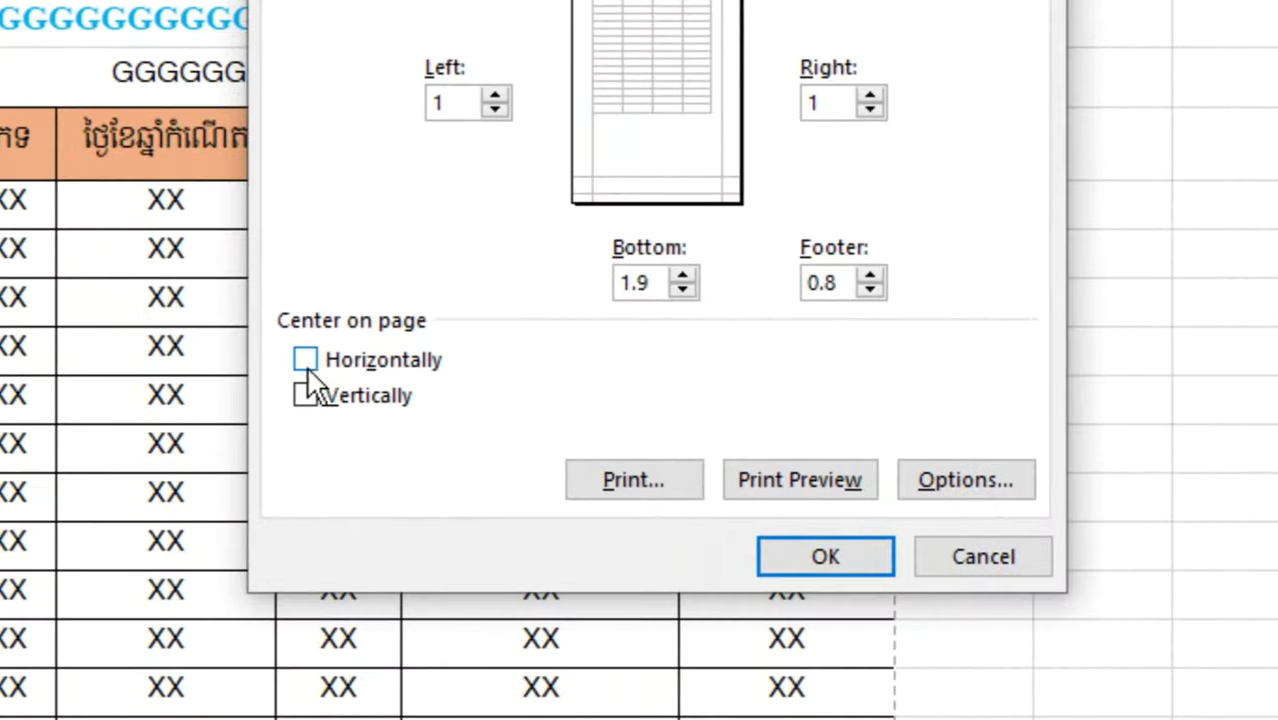
pyautogui.click(305, 360)
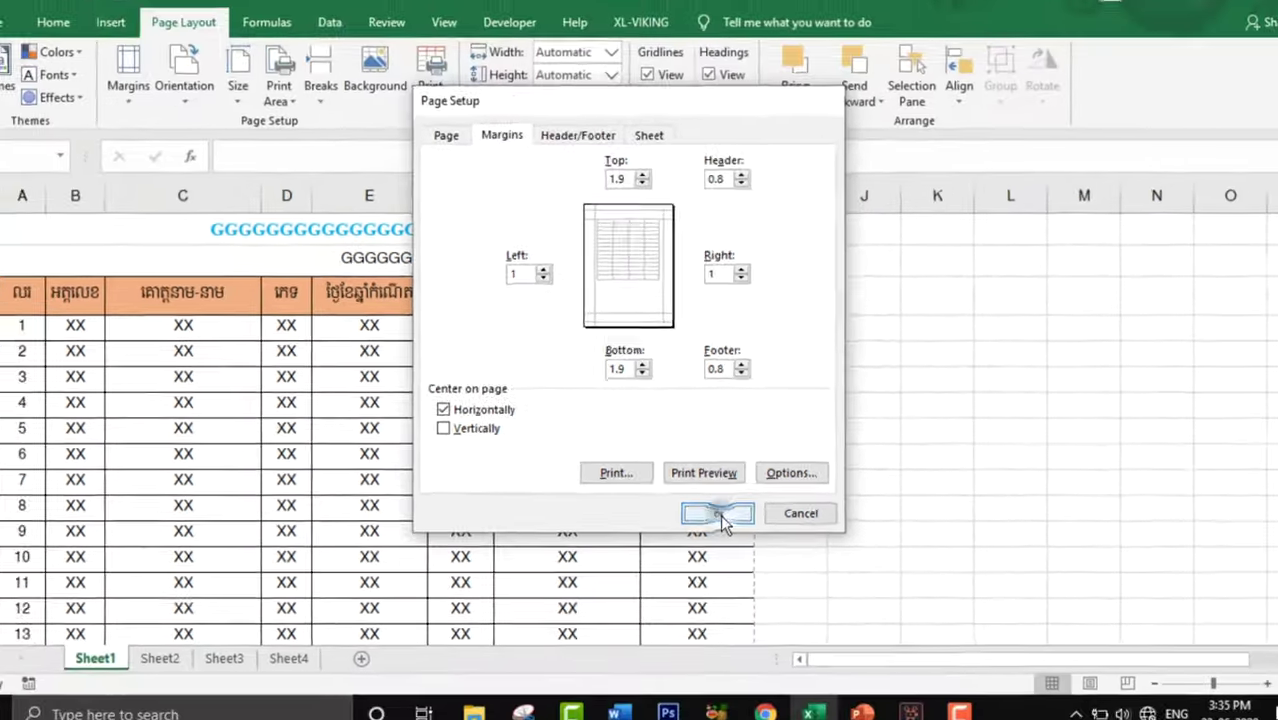
pyautogui.click(826, 556)
pyautogui.click(145, 15)
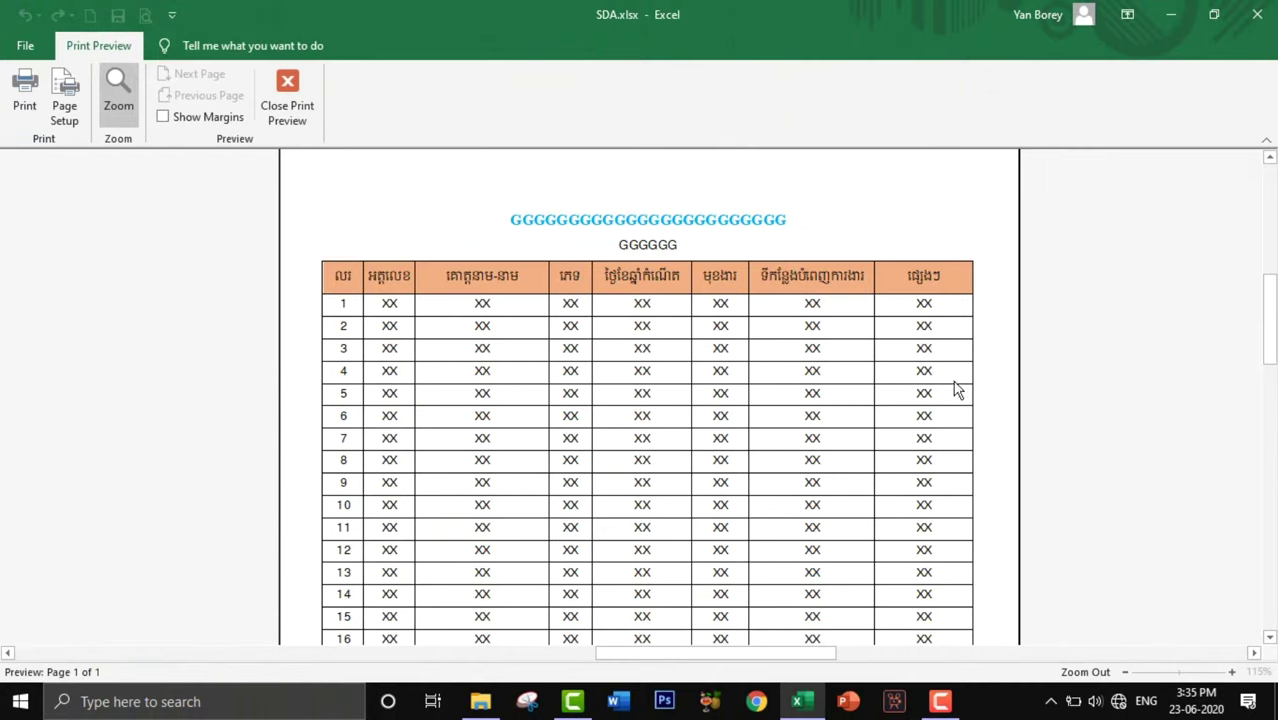
pyautogui.click(283, 100)
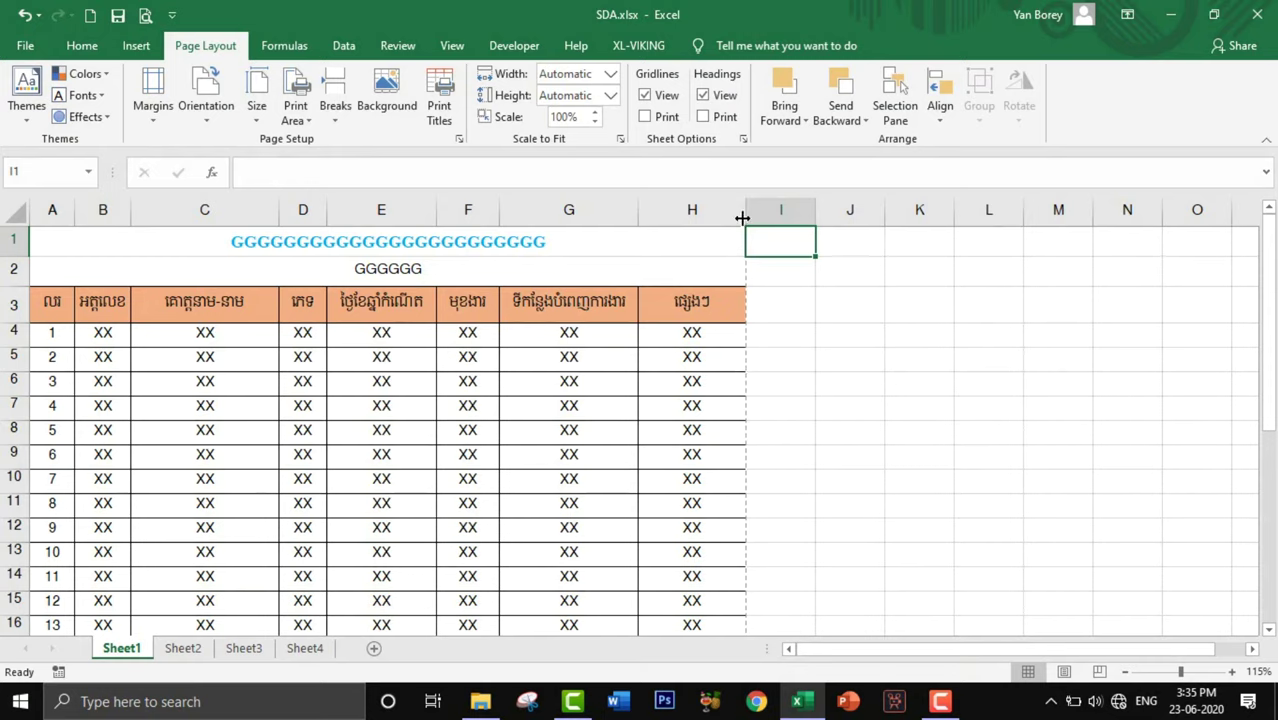
# Step: Narrow columns H and G and check the page in print preview
pyautogui.moveTo(752, 208); pyautogui.dragTo(721, 210)
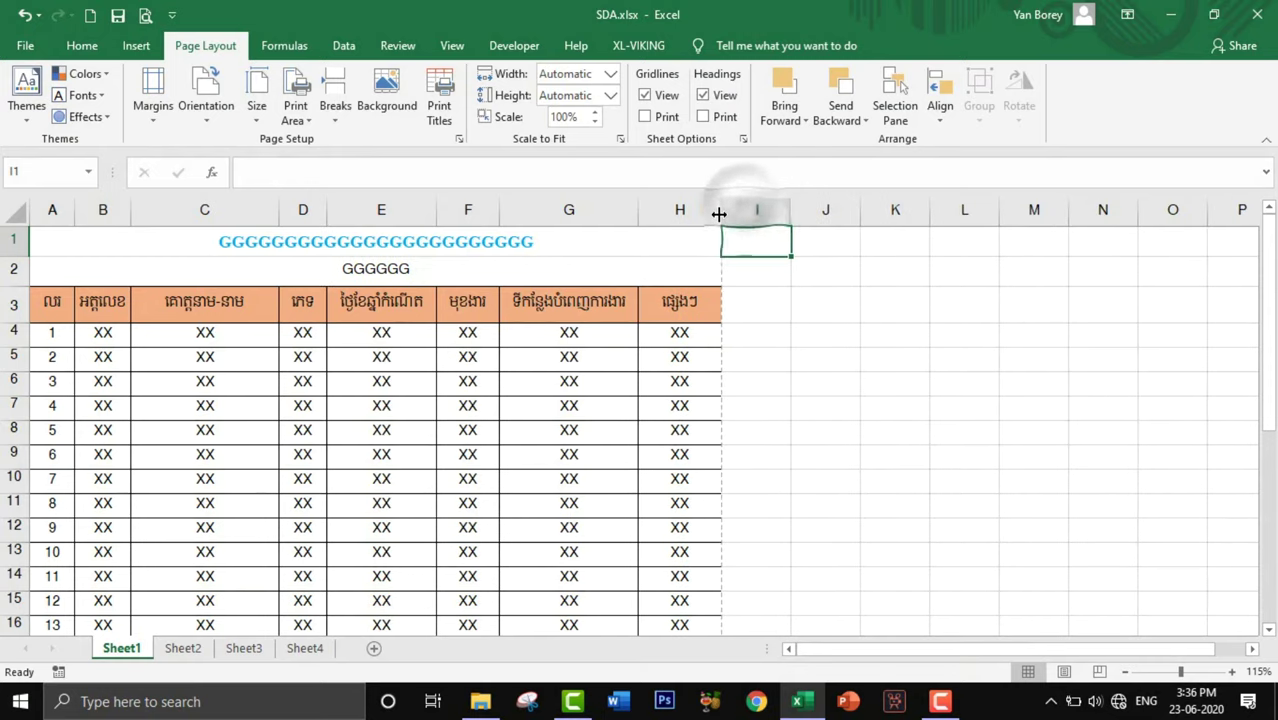
pyautogui.moveTo(710, 213); pyautogui.dragTo(587, 210)
pyautogui.moveTo(694, 305); pyautogui.dragTo(700, 555)
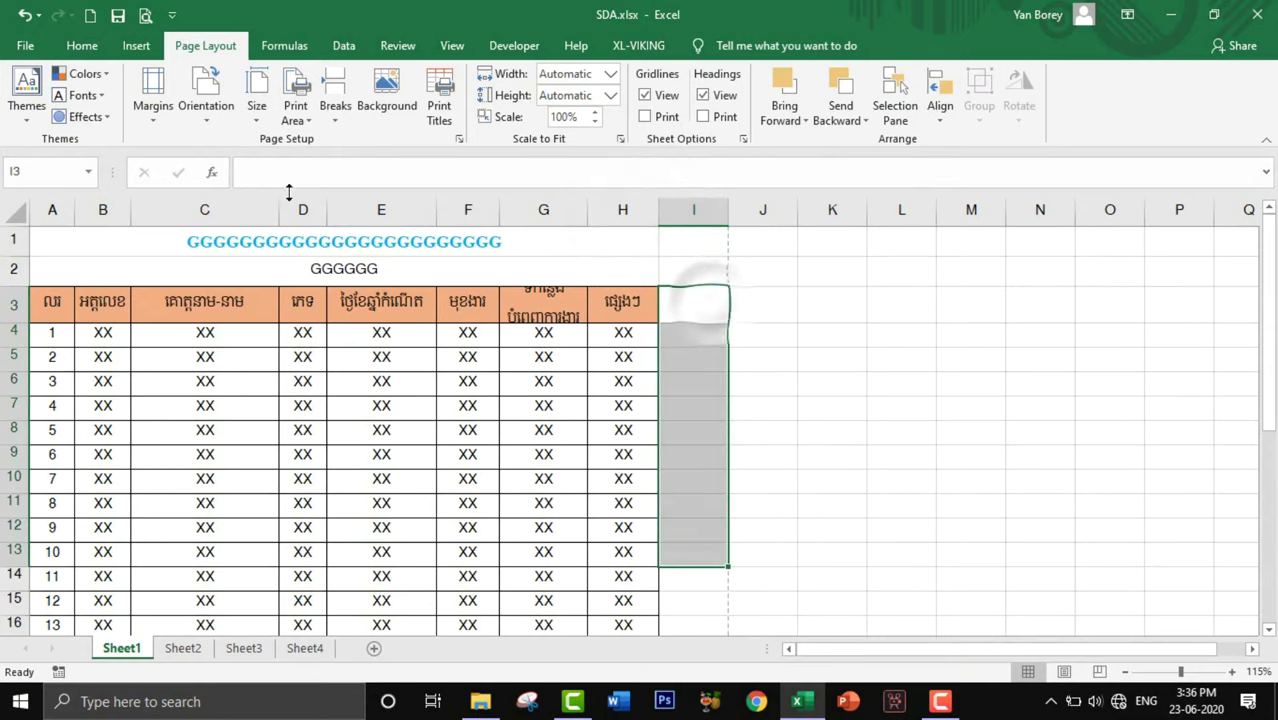
pyautogui.click(144, 20)
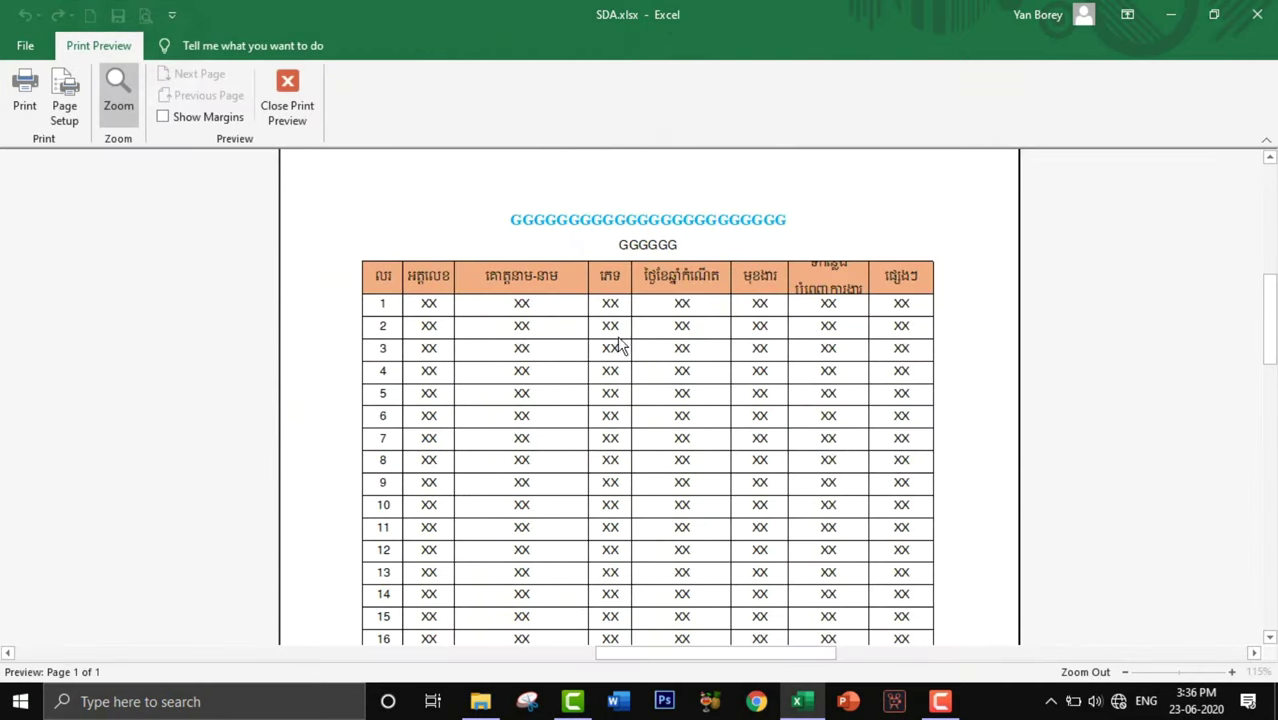
pyautogui.click(830, 405)
pyautogui.click(757, 337)
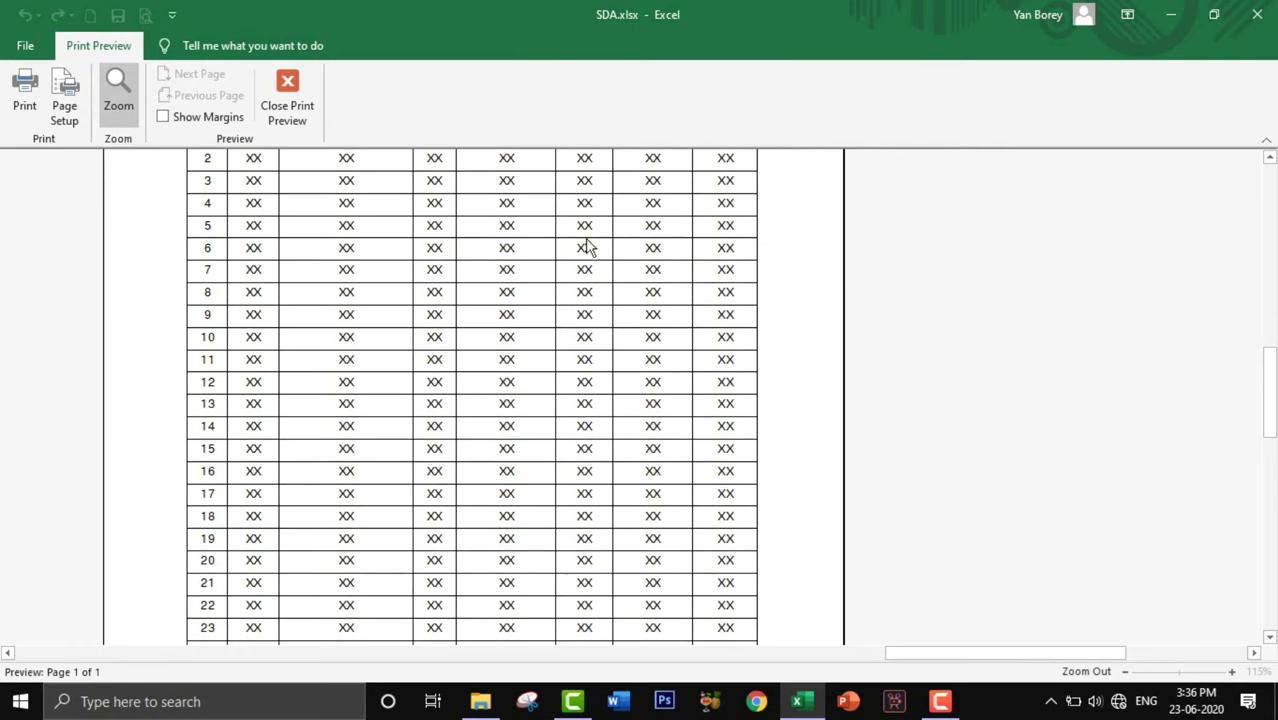
pyautogui.click(287, 95)
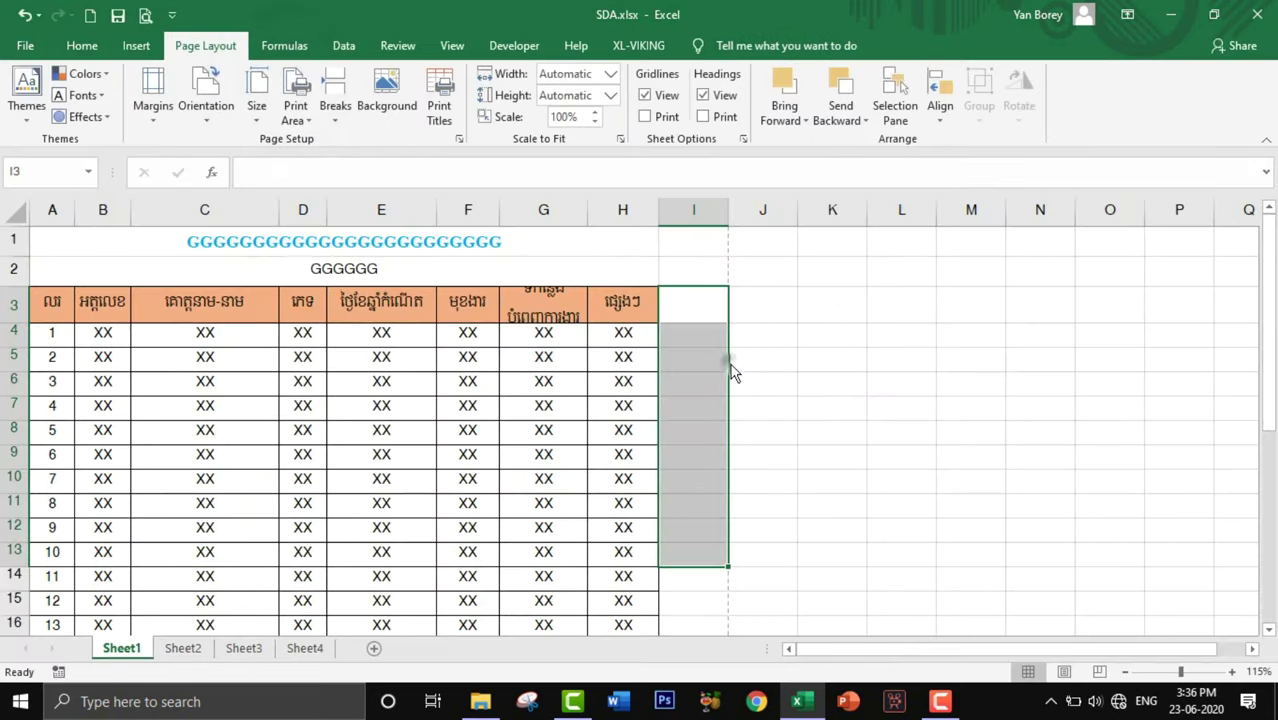
# Step: Widen columns H, G, F and E slightly and preview the new layout
pyautogui.click(707, 290)
pyautogui.moveTo(658, 209); pyautogui.dragTo(688, 209)
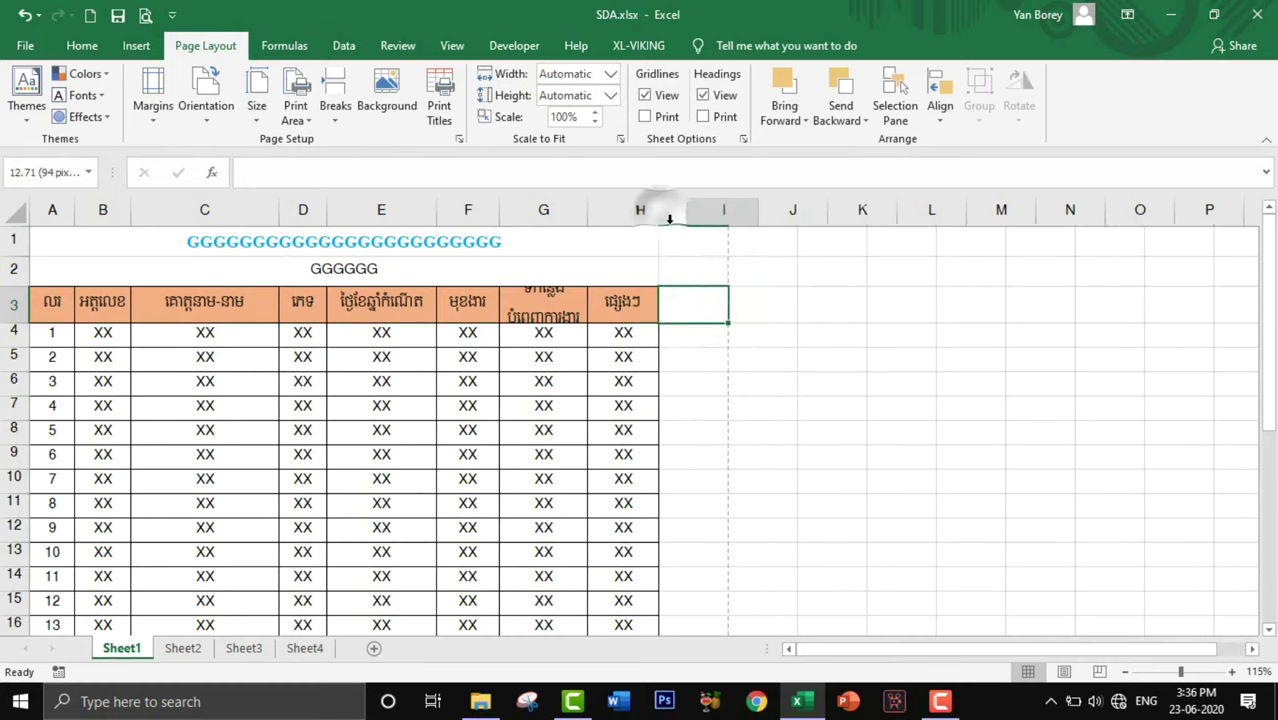
pyautogui.moveTo(588, 210); pyautogui.dragTo(609, 210)
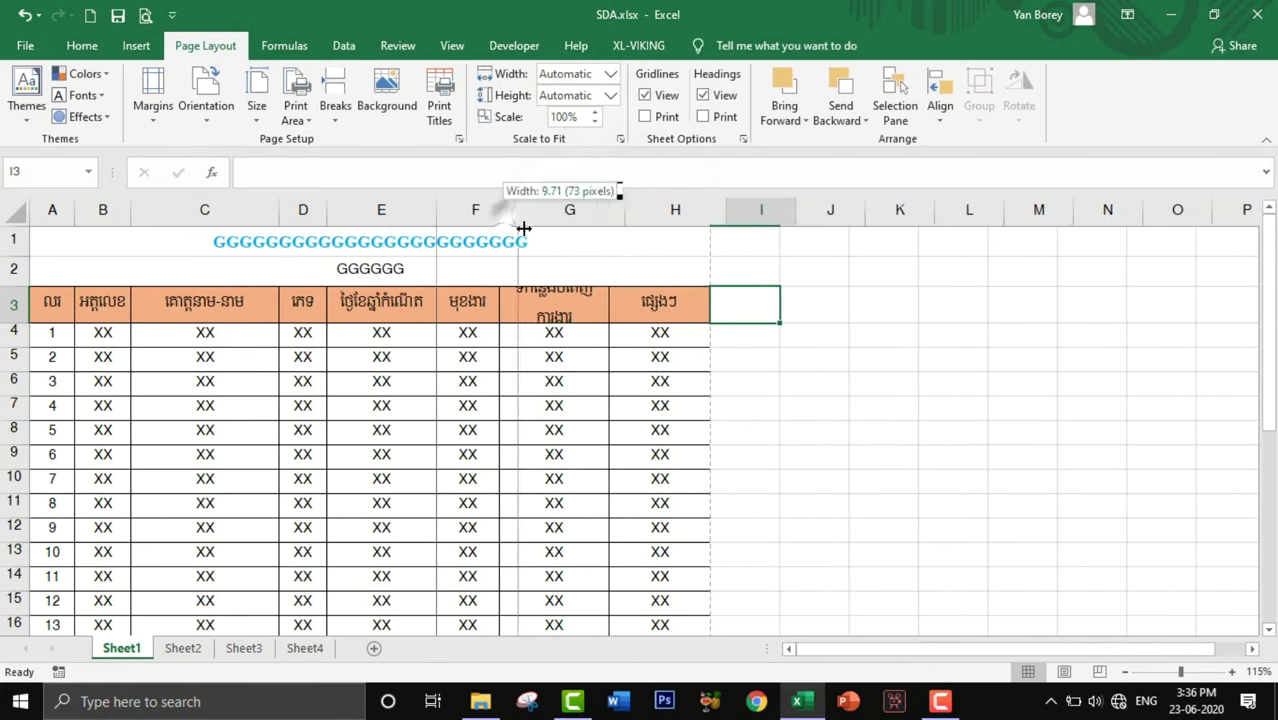
pyautogui.moveTo(499, 210); pyautogui.dragTo(520, 210)
pyautogui.moveTo(437, 215); pyautogui.dragTo(451, 216)
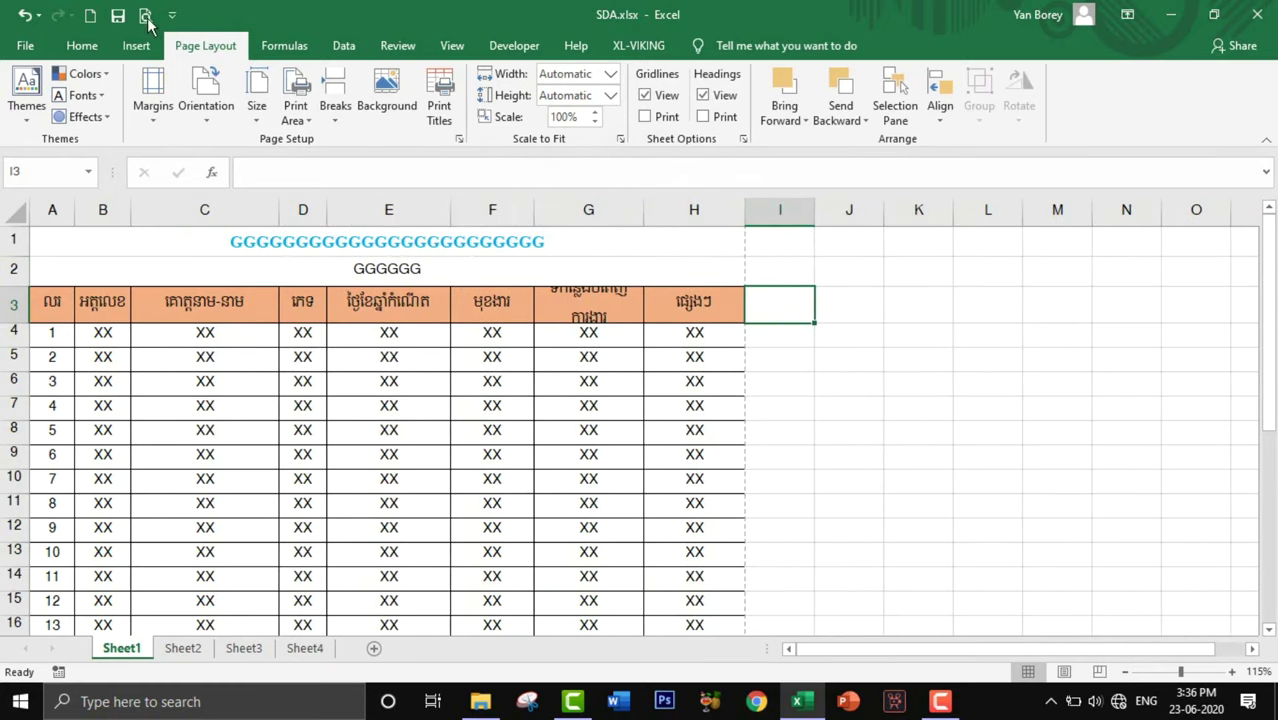
pyautogui.click(145, 15)
pyautogui.scroll(-10, 542, 394)
pyautogui.scroll(10, 542, 394)
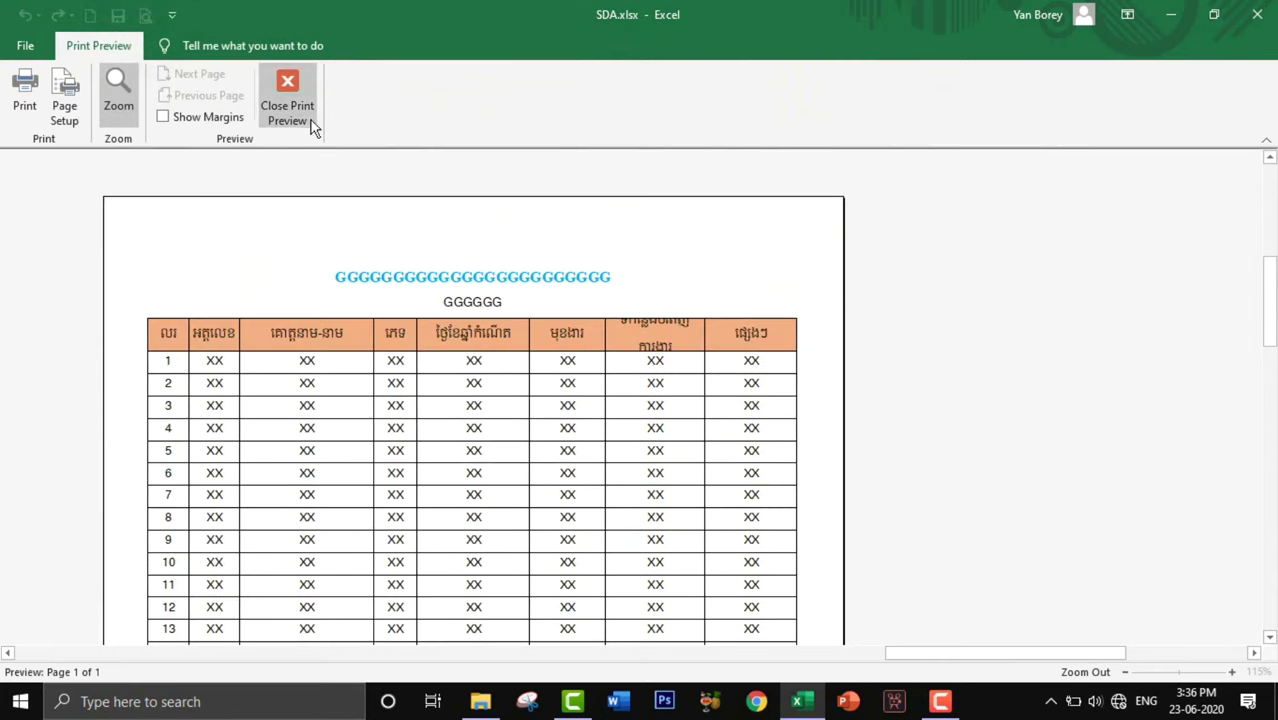
pyautogui.click(297, 105)
pyautogui.click(459, 138)
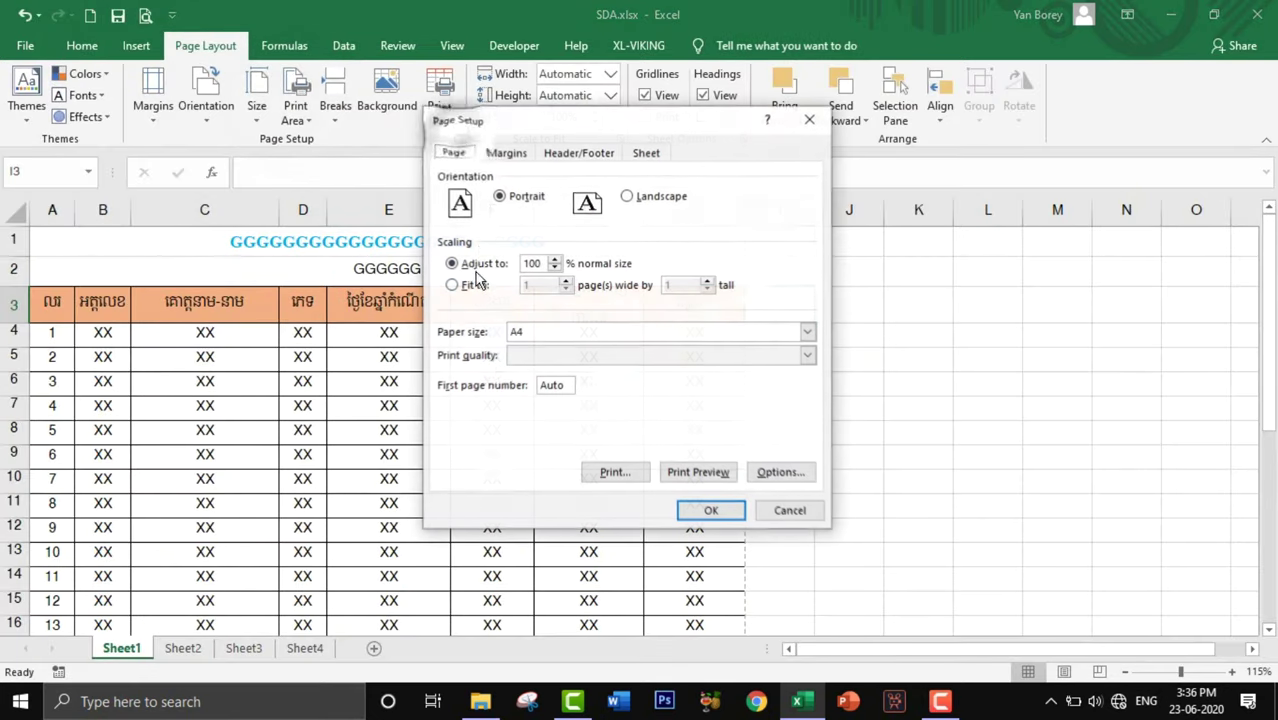
pyautogui.click(507, 152)
pyautogui.click(470, 416)
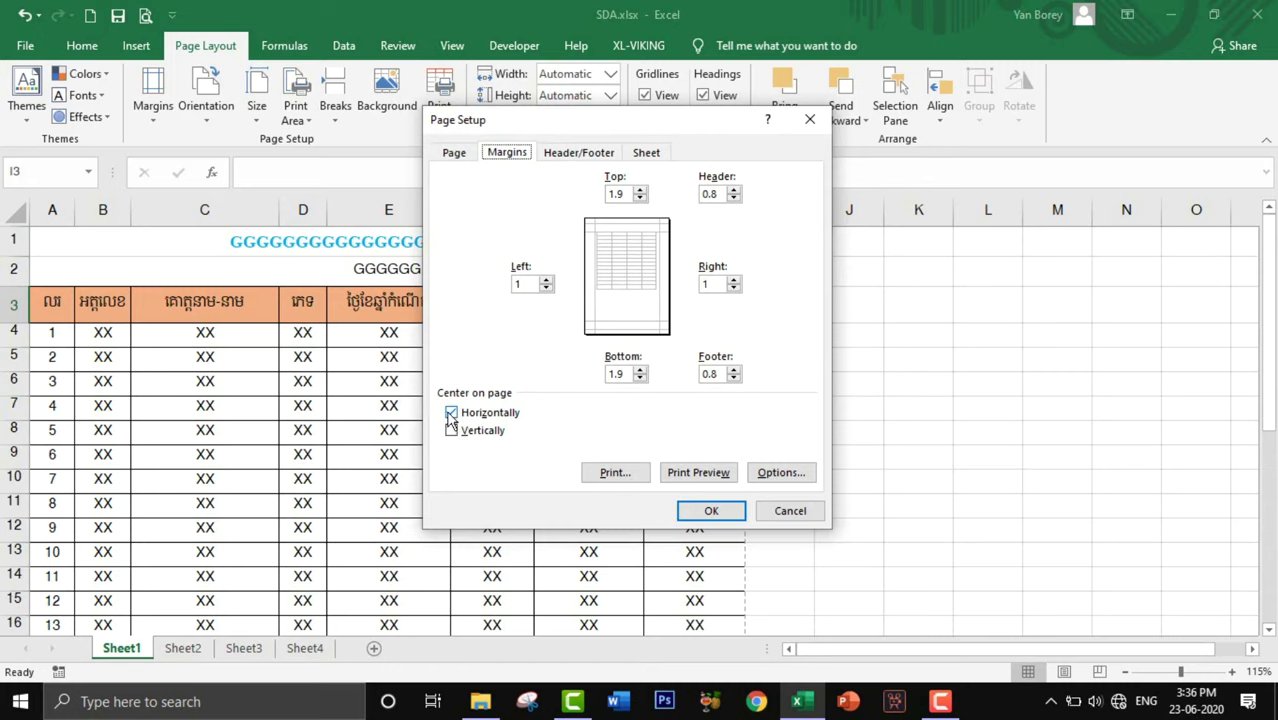
pyautogui.click(451, 430)
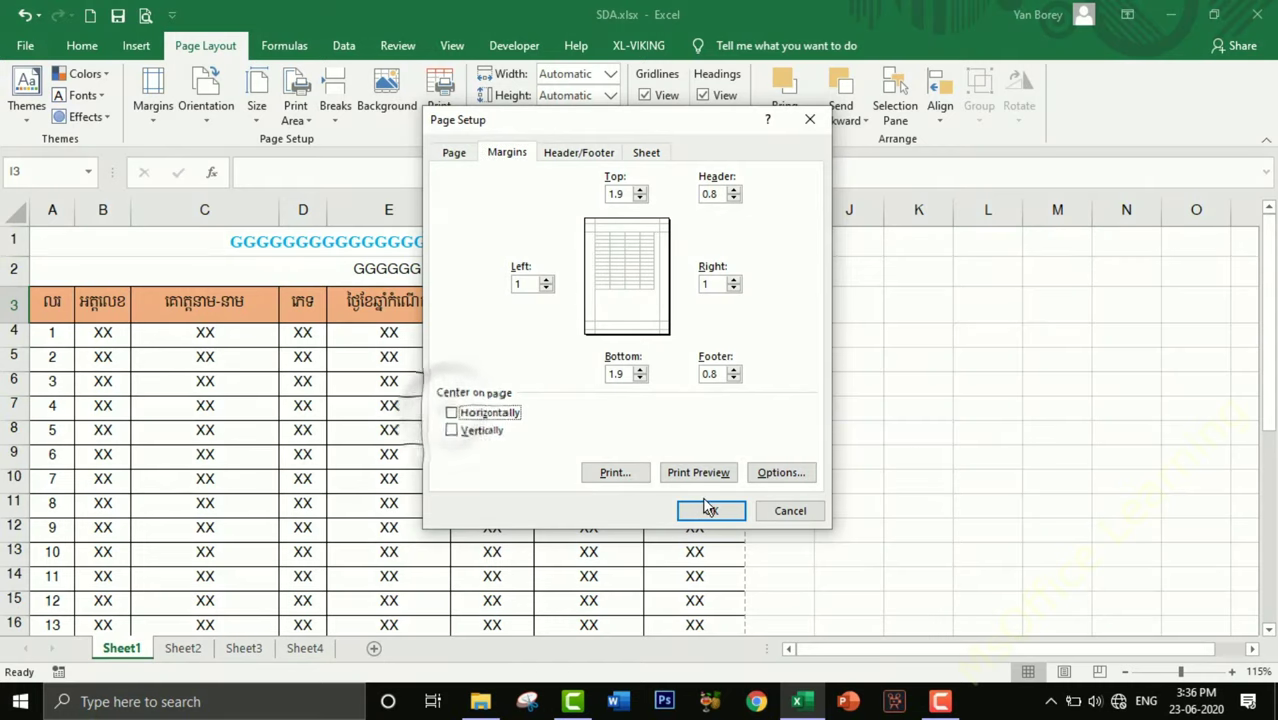
pyautogui.click(711, 510)
pyautogui.click(145, 15)
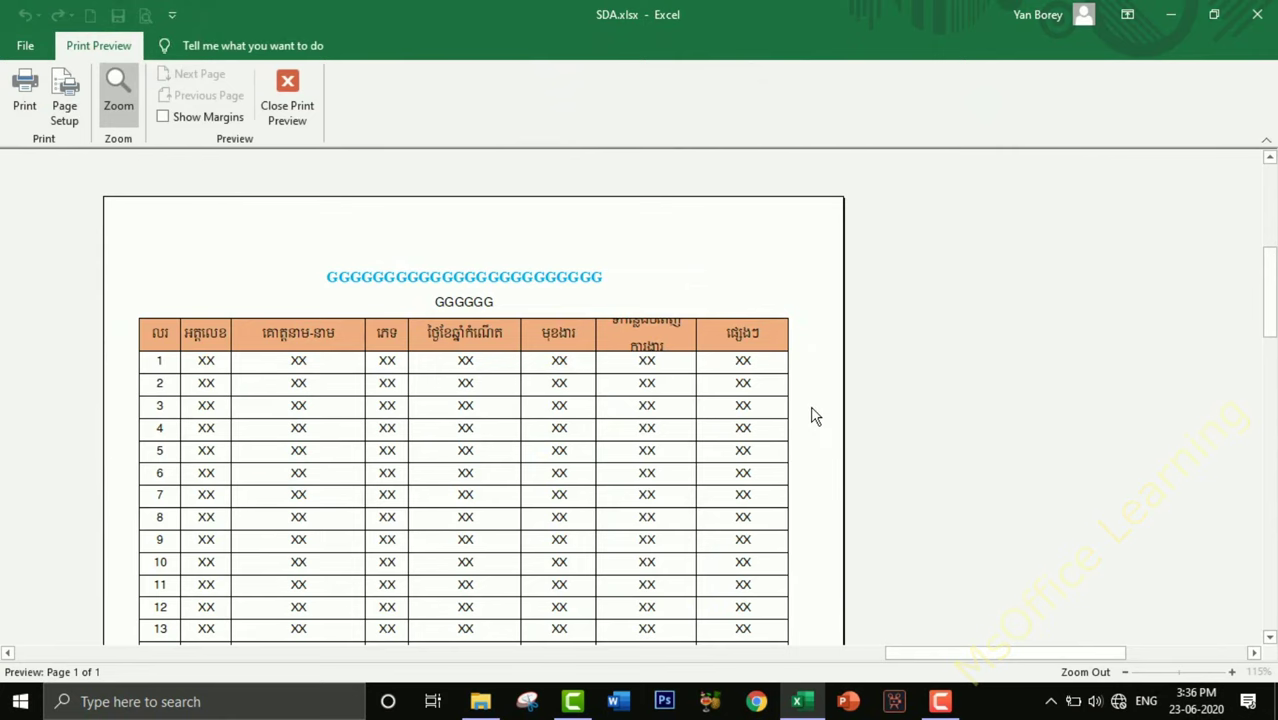
pyautogui.click(287, 105)
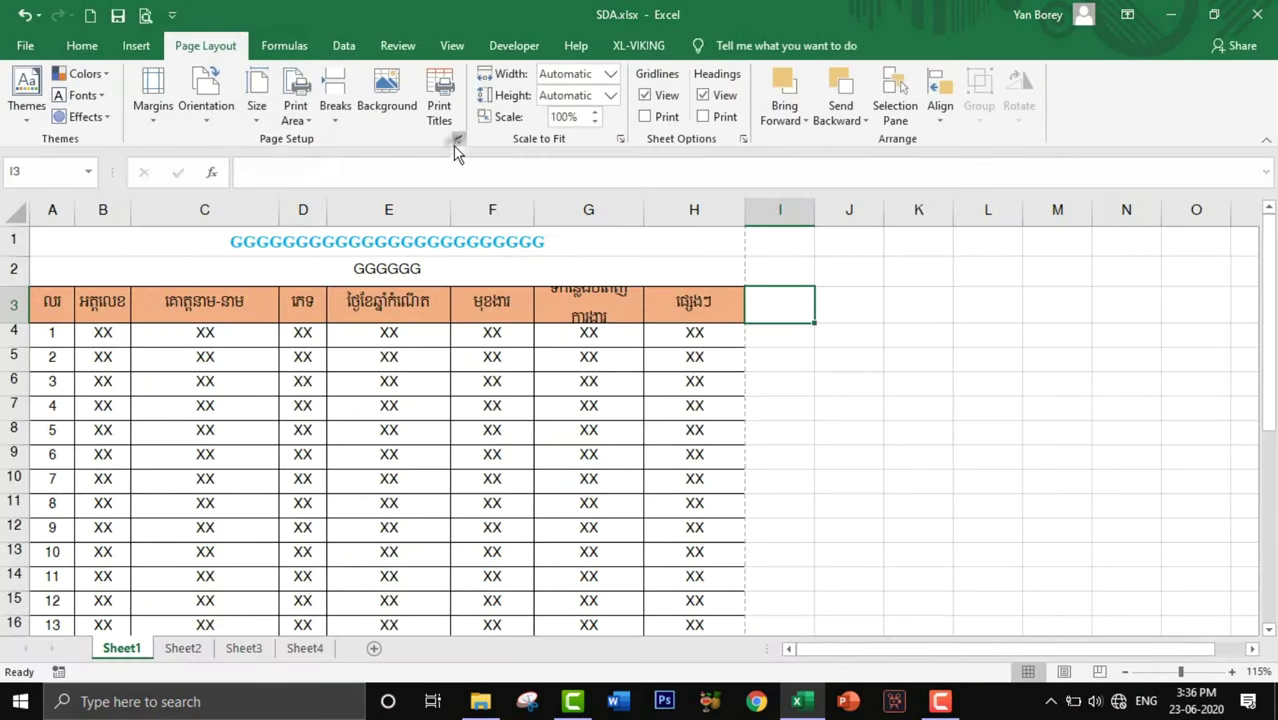
pyautogui.click(457, 140)
pyautogui.click(505, 152)
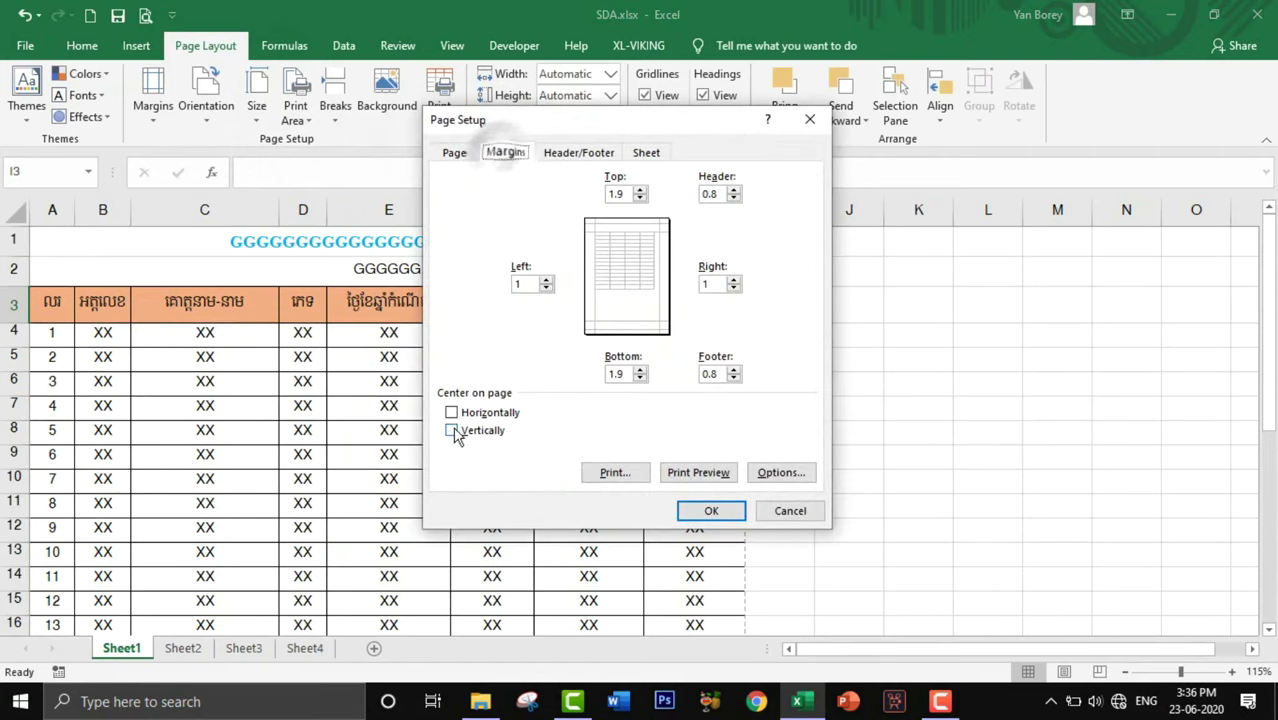
pyautogui.click(451, 412)
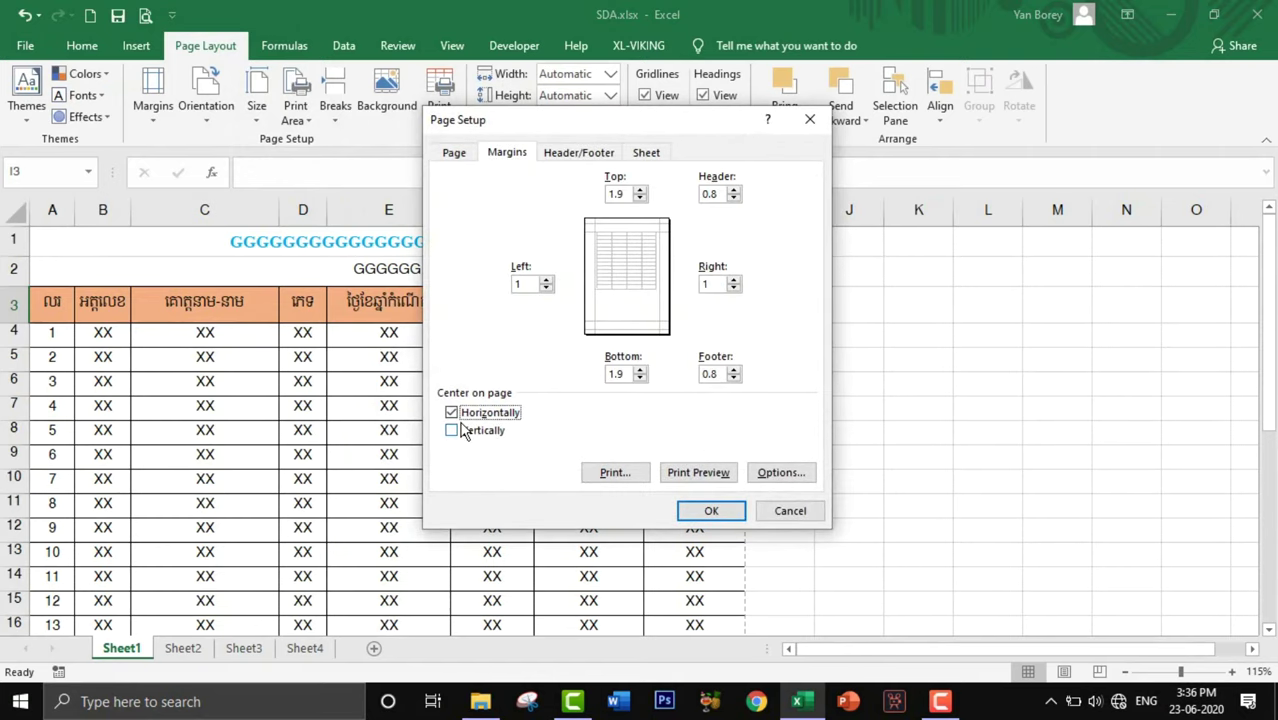
pyautogui.click(711, 512)
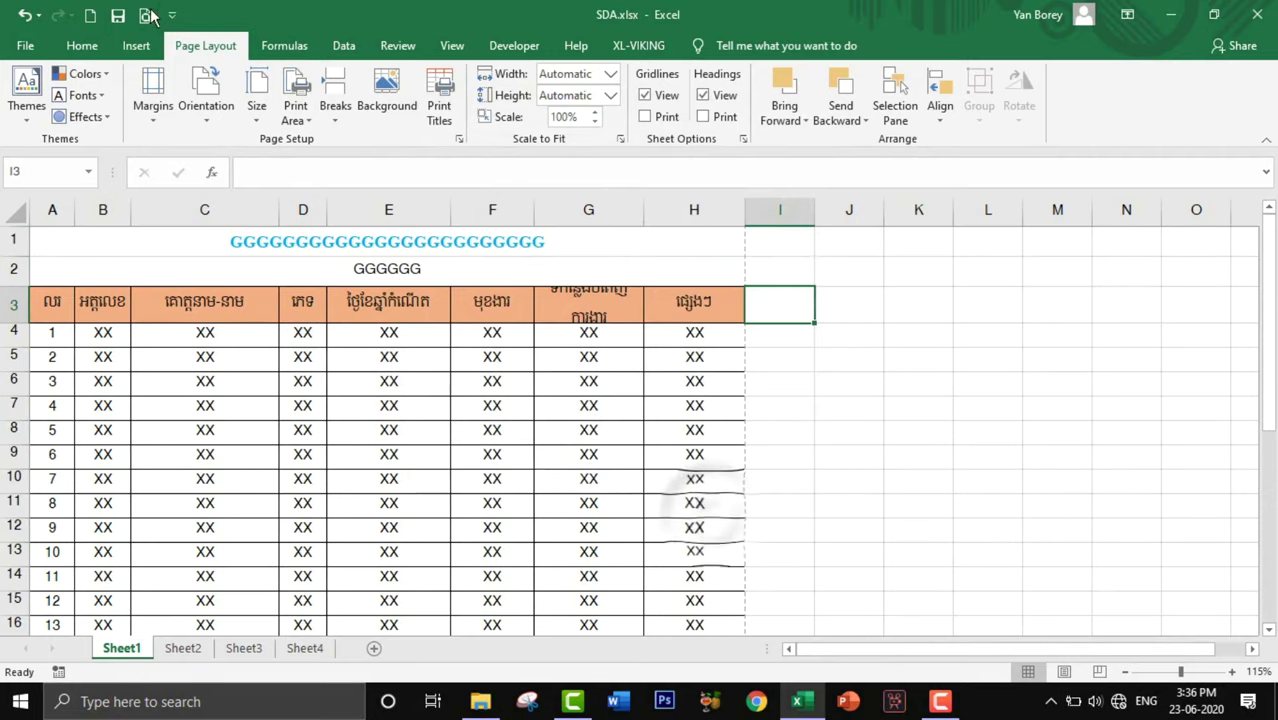
pyautogui.click(147, 15)
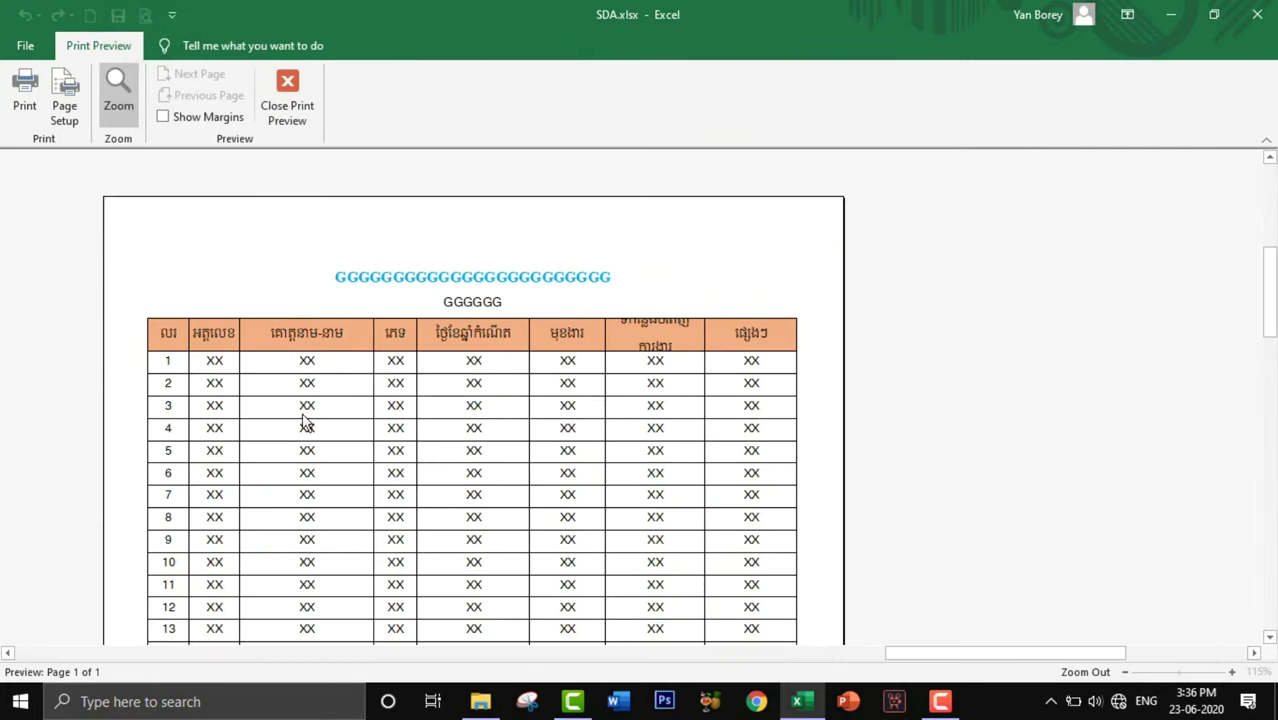
pyautogui.click(288, 95)
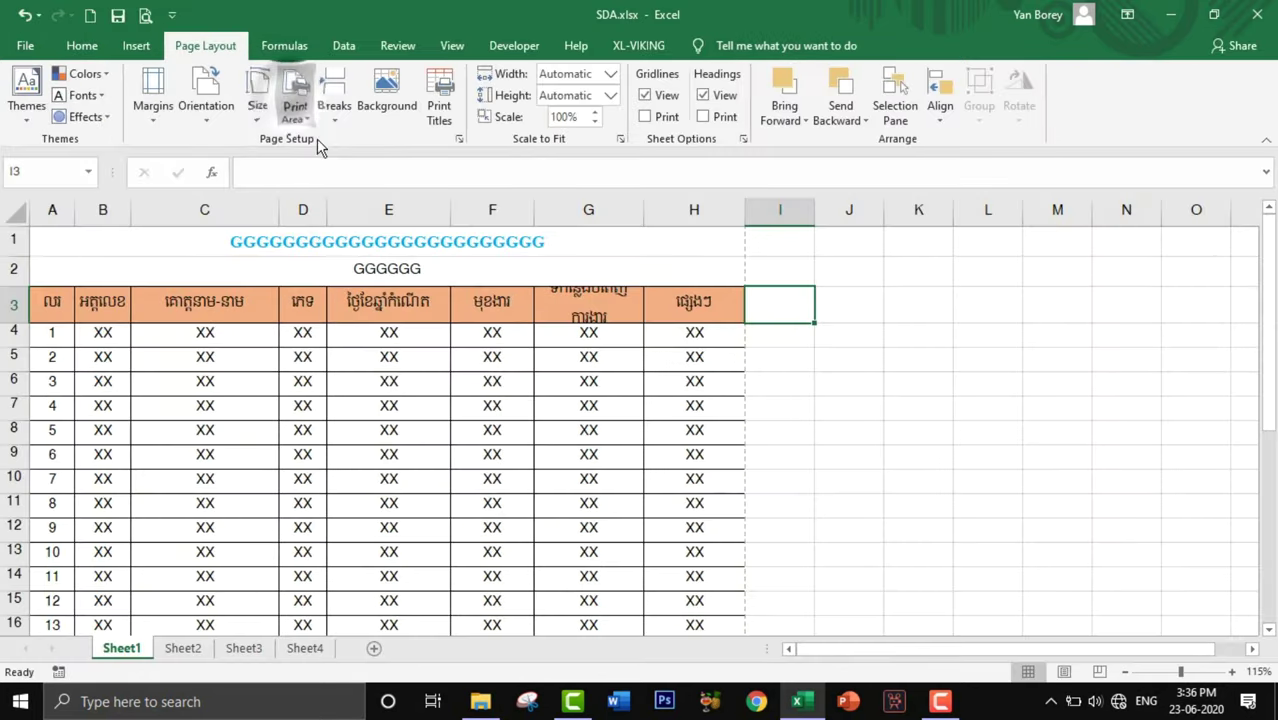
# Step: Set the top margin to 0.9 and bottom margin to 0.5, keeping left and right at 1
pyautogui.click(316, 139)
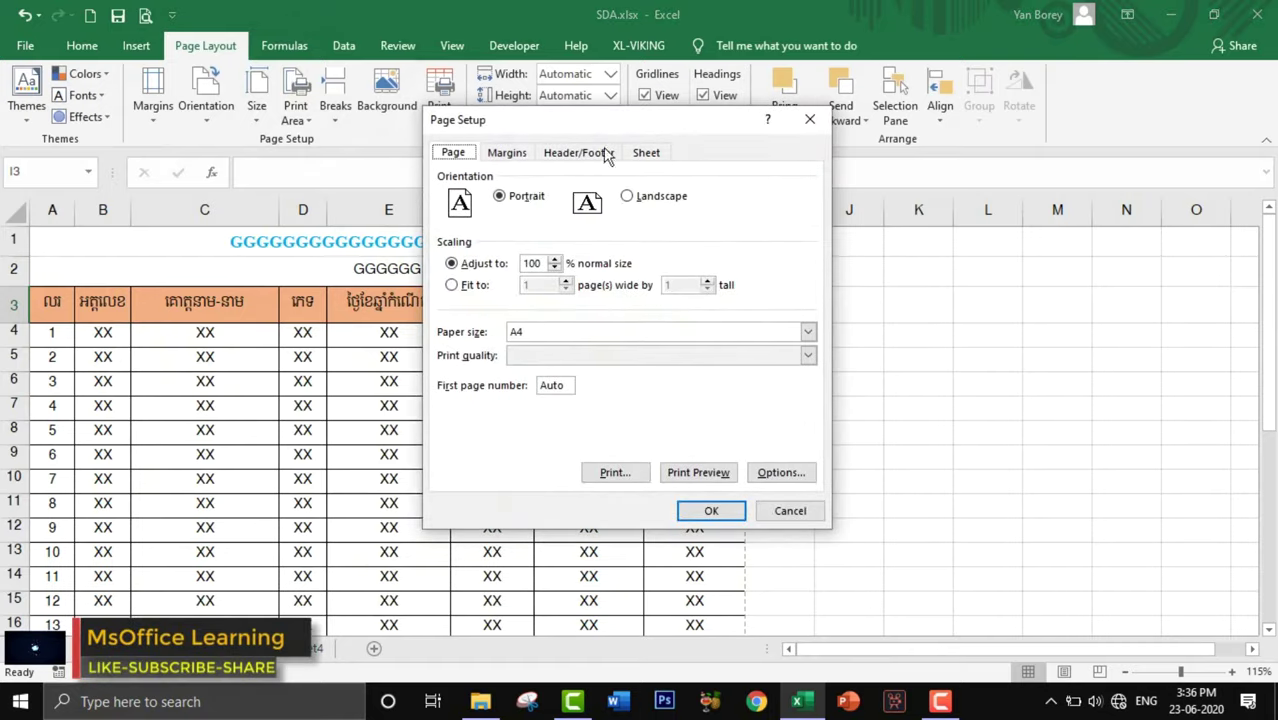
pyautogui.click(506, 152)
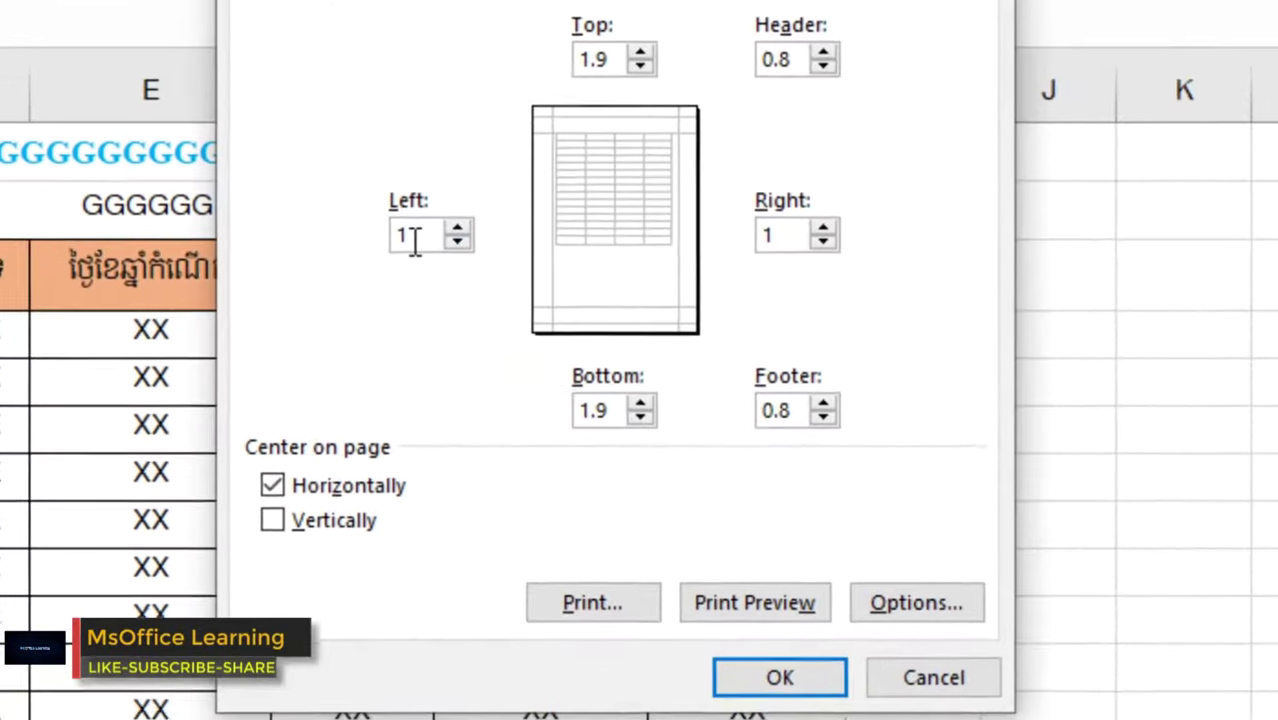
pyautogui.doubleClick(516, 285)
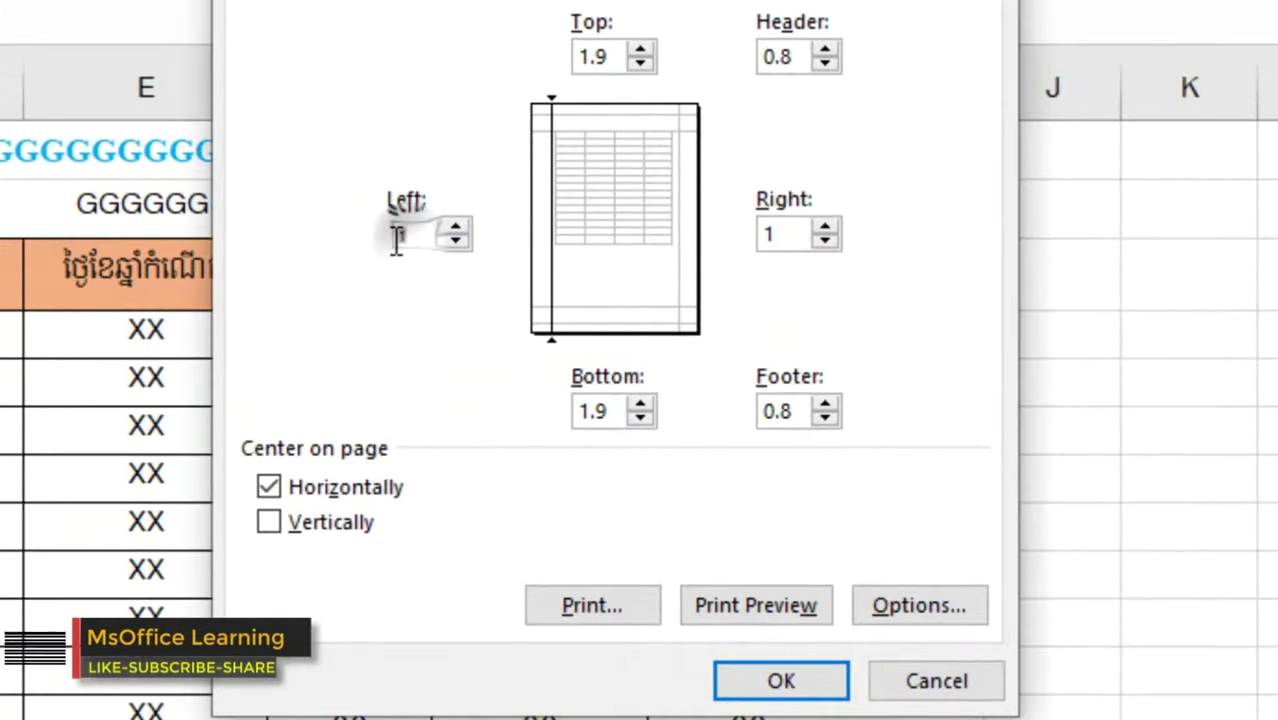
pyautogui.doubleClick(775, 233)
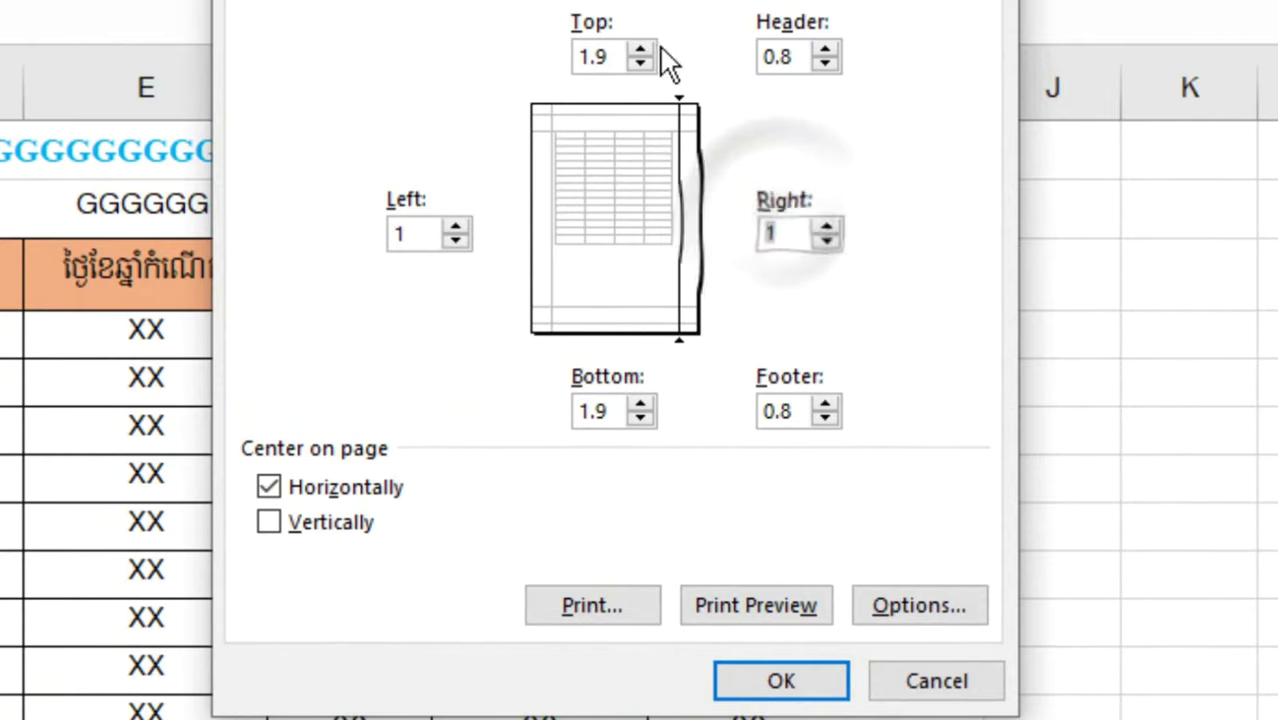
pyautogui.doubleClick(597, 56)
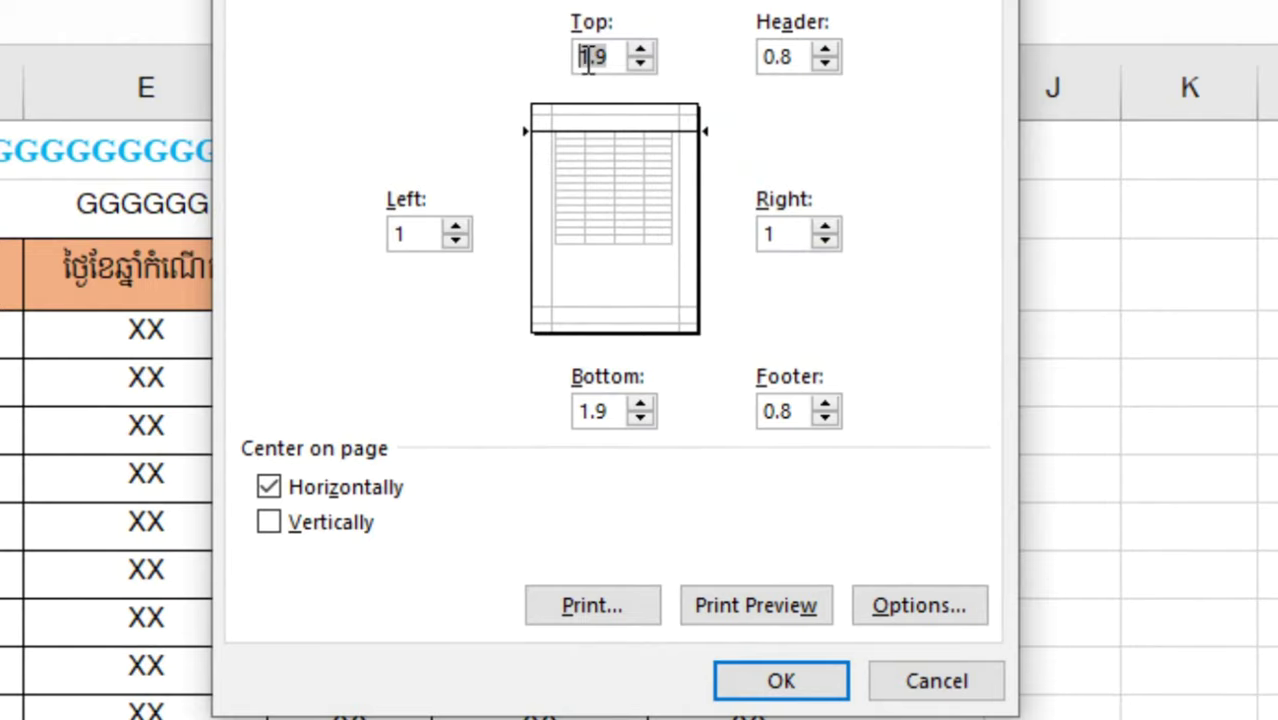
pyautogui.click(640, 64)
pyautogui.click(640, 64)
pyautogui.click(643, 420)
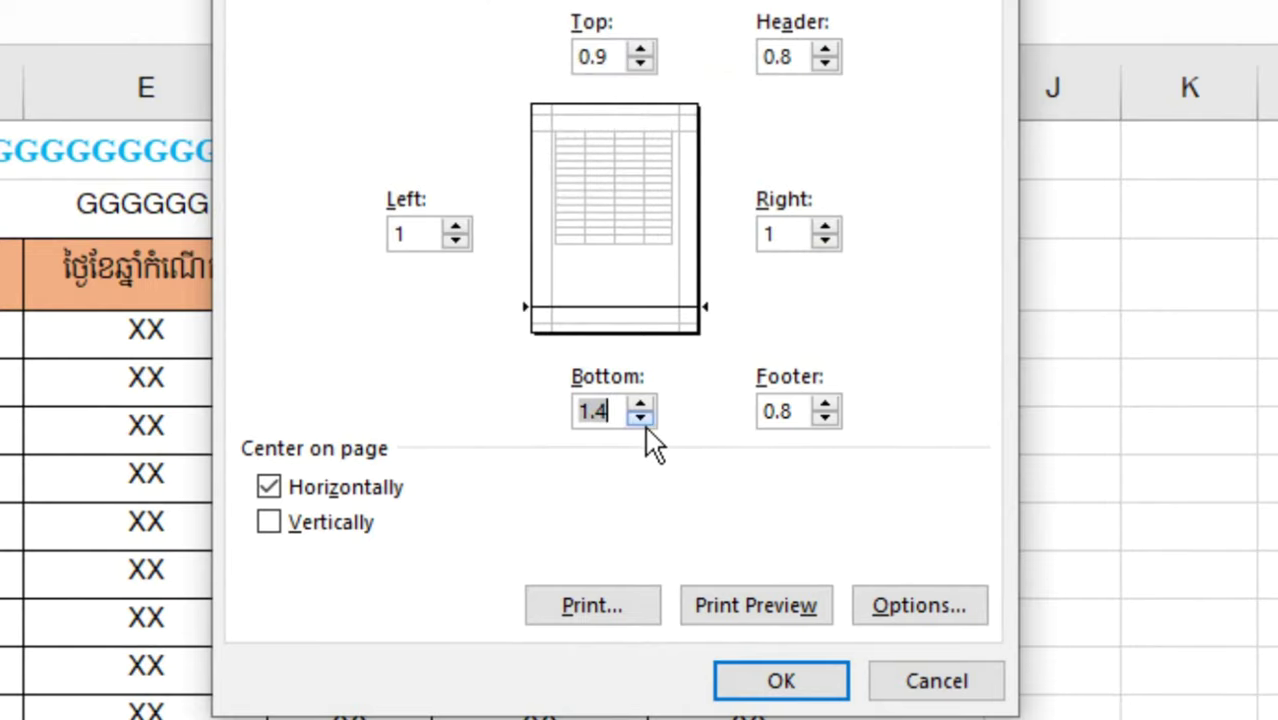
pyautogui.click(641, 419)
pyautogui.click(641, 419)
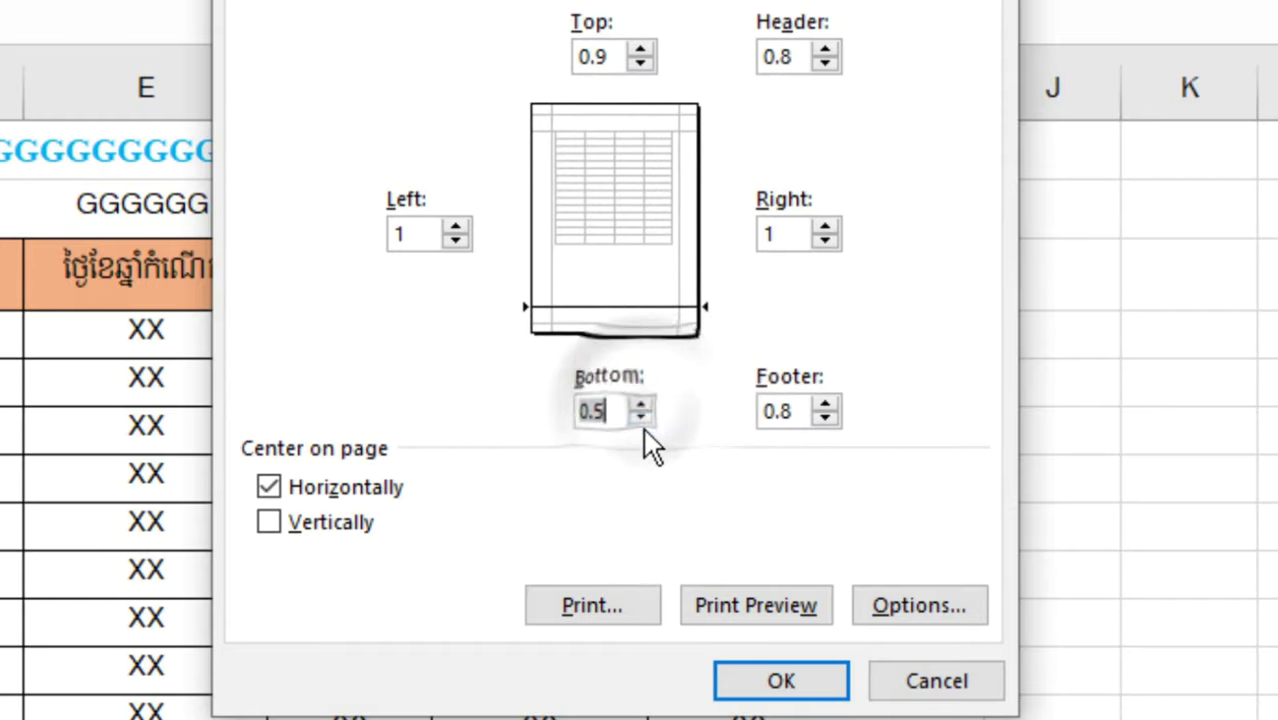
pyautogui.click(764, 676)
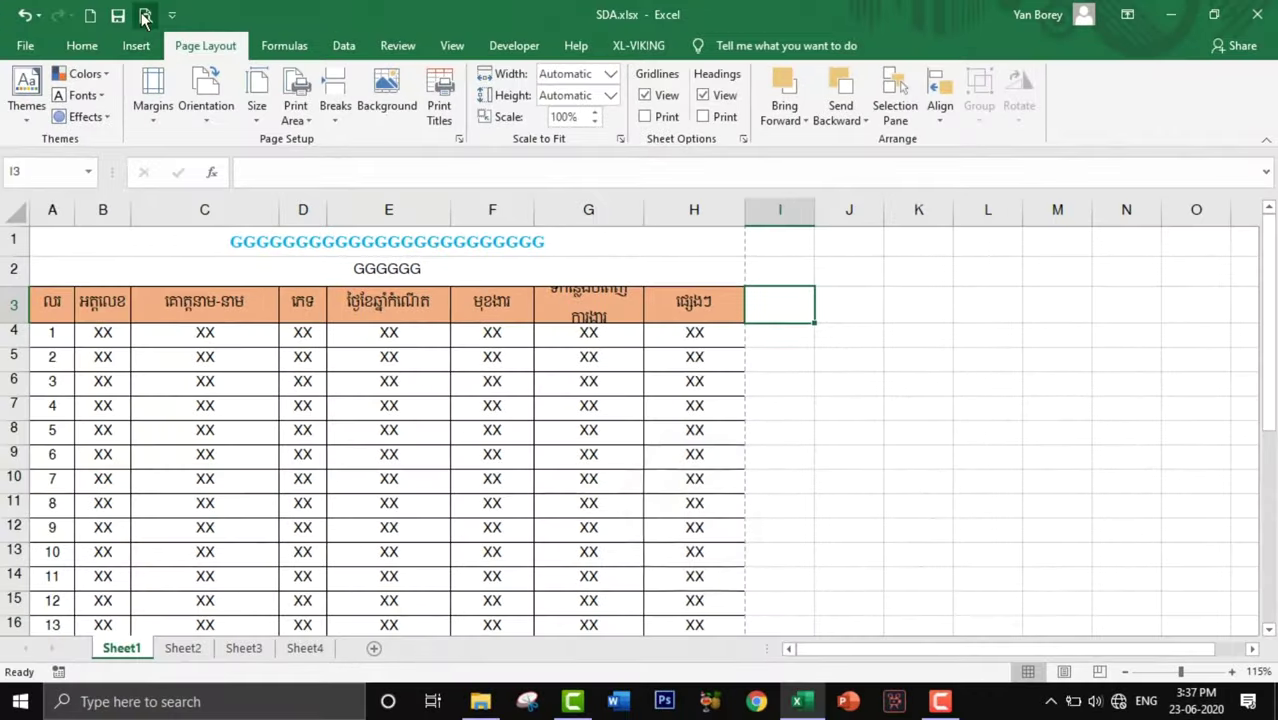
# Step: Check the sheet in print preview, then close the preview
pyautogui.click(145, 14)
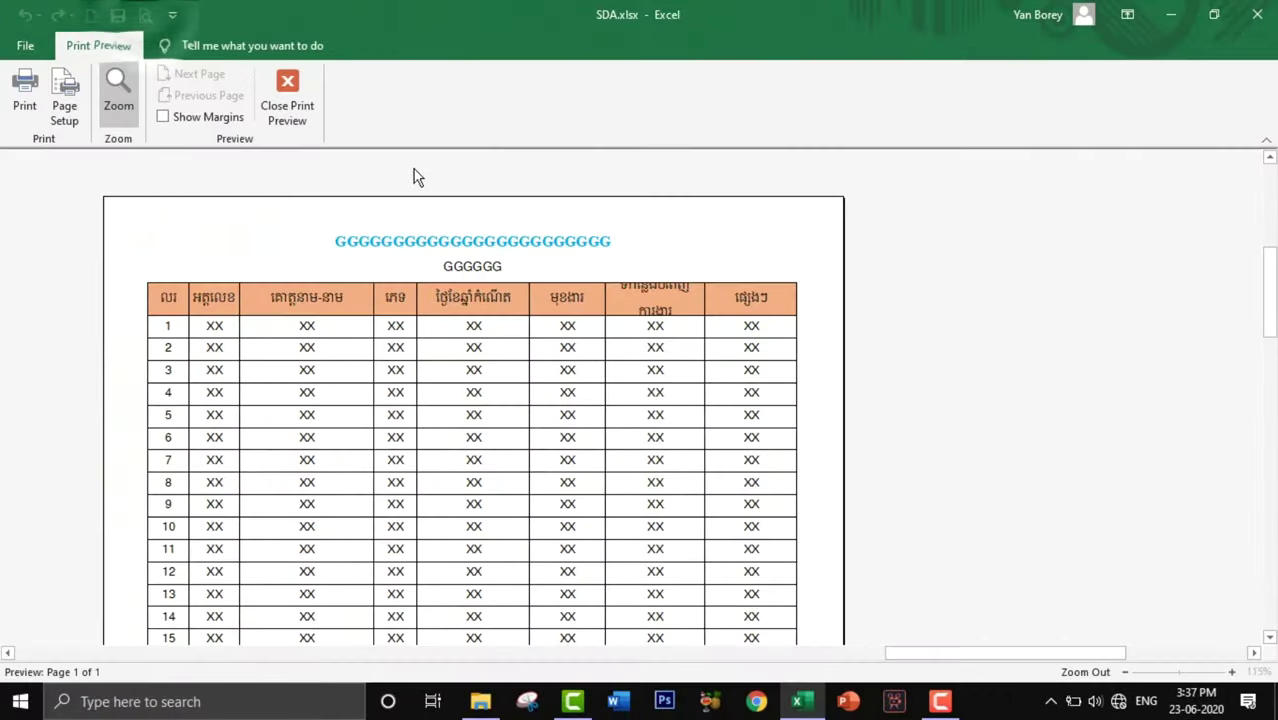
pyautogui.scroll(-3, 488, 451)
pyautogui.scroll(-5, 488, 451)
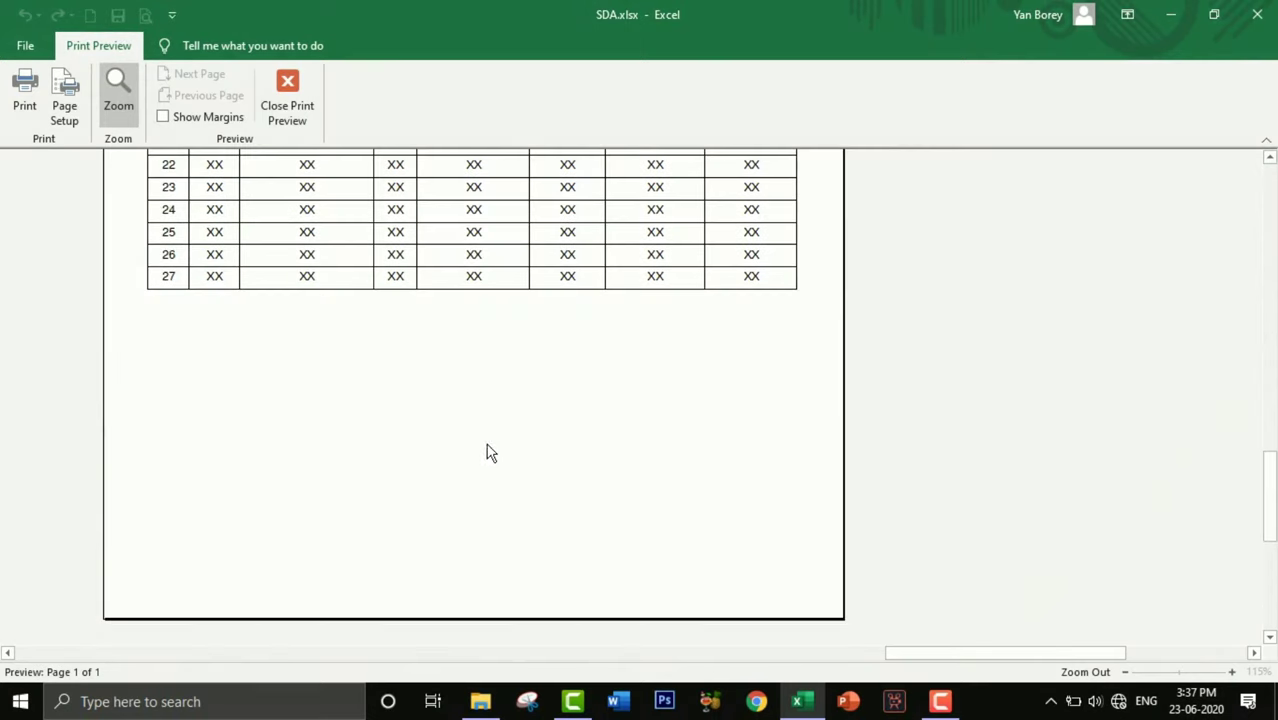
pyautogui.scroll(3, 488, 451)
pyautogui.scroll(1, 415, 437)
pyautogui.scroll(-3, 415, 435)
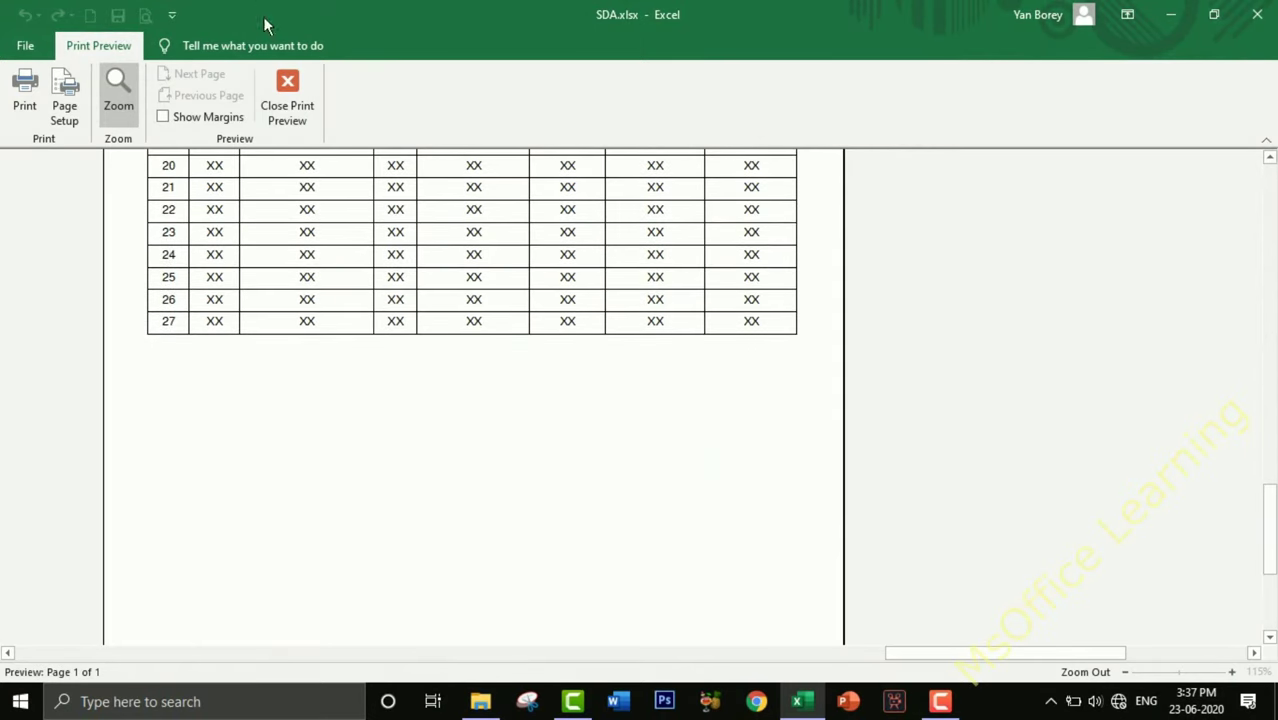
pyautogui.click(280, 120)
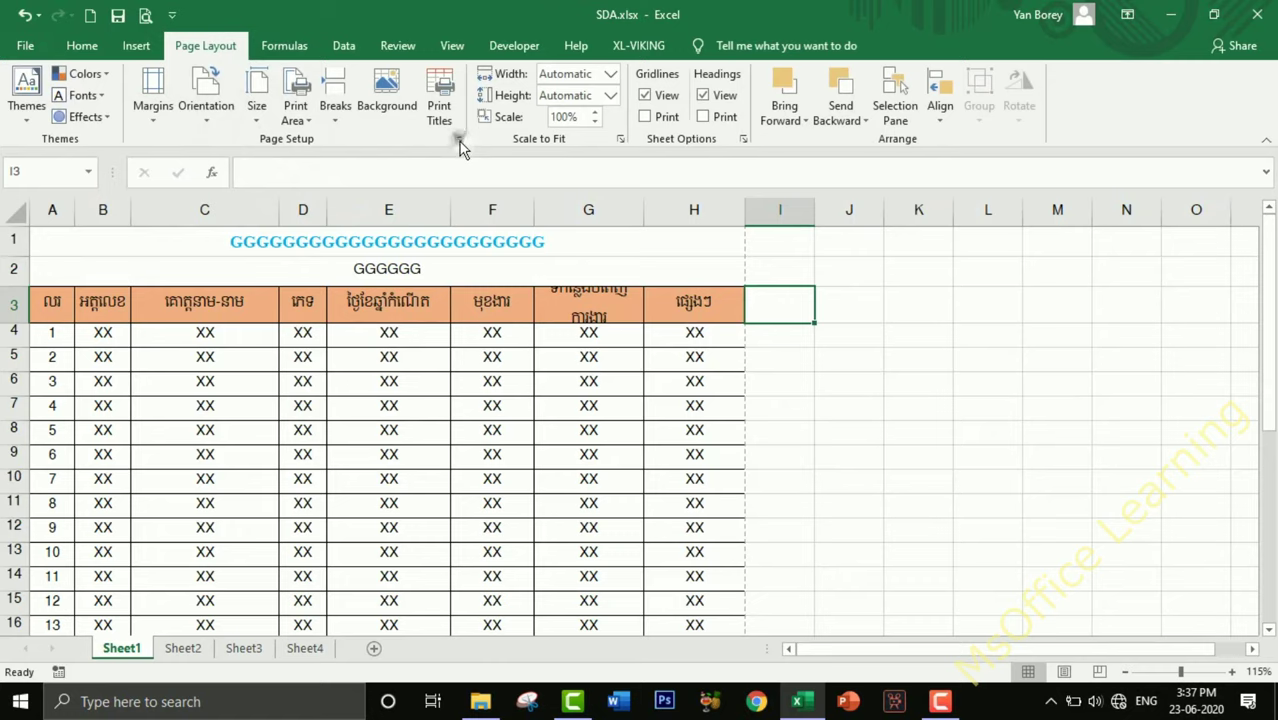
# Step: Set the header and footer margins to 0 in Page Setup
pyautogui.click(459, 141)
pyautogui.click(508, 152)
pyautogui.click(707, 192)
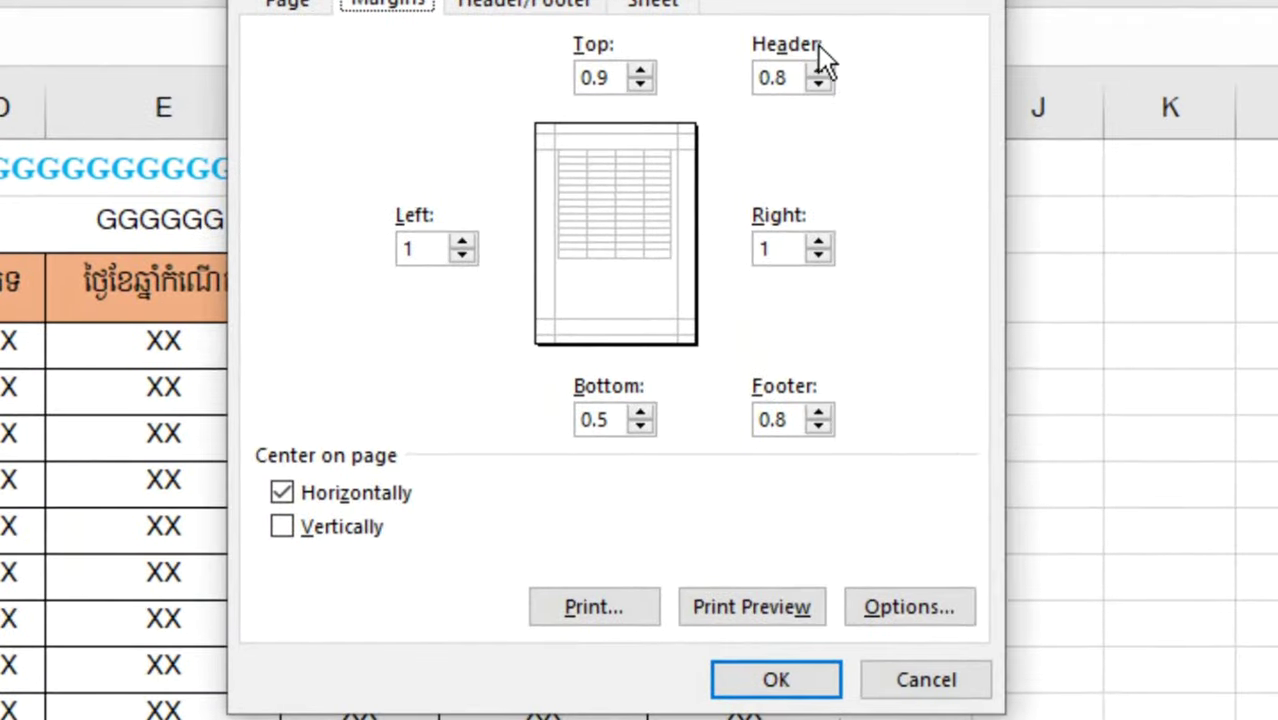
pyautogui.click(817, 87)
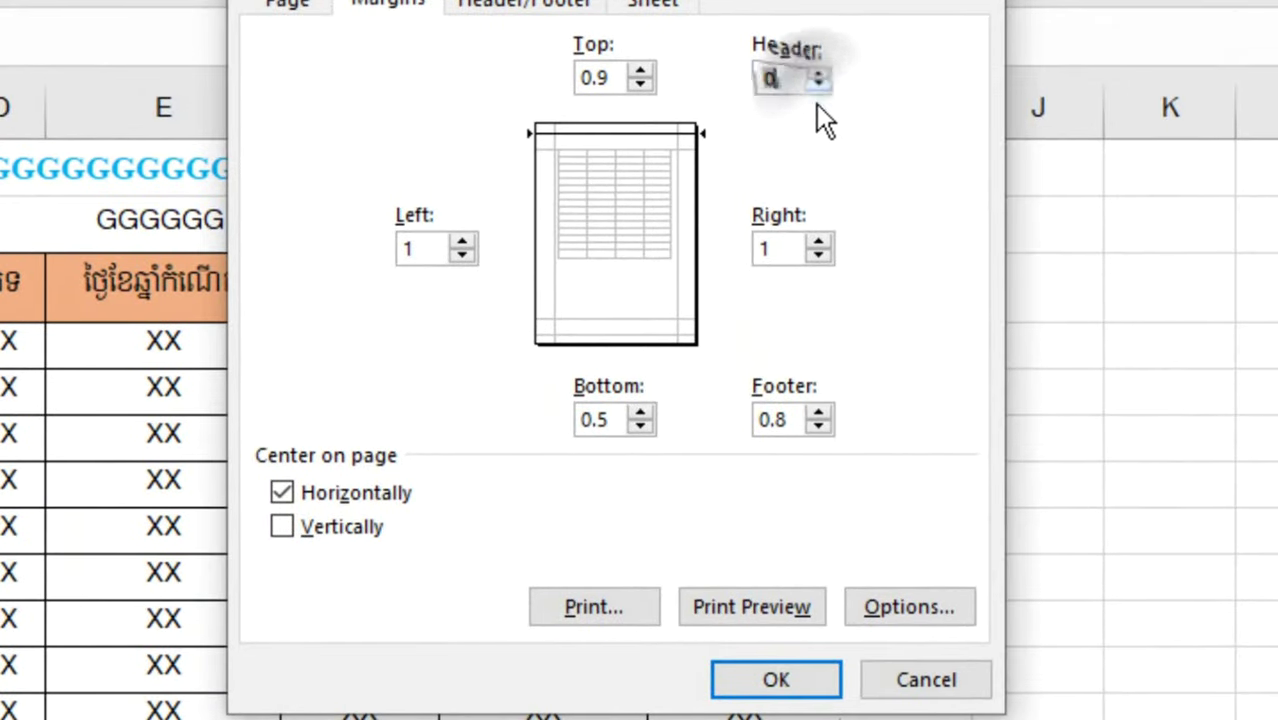
pyautogui.click(819, 424)
pyautogui.write('0')
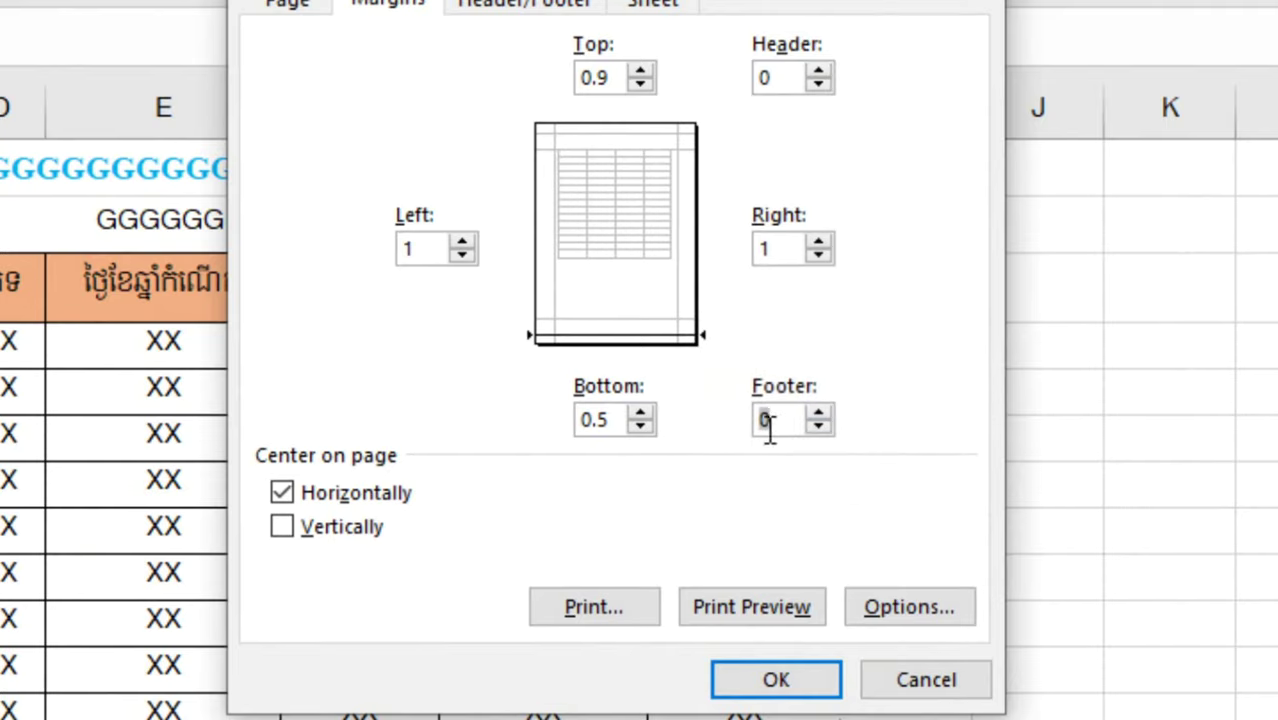
# Step: Review the left and right margins (1) and bottom margin (0.5)
pyautogui.click(430, 247)
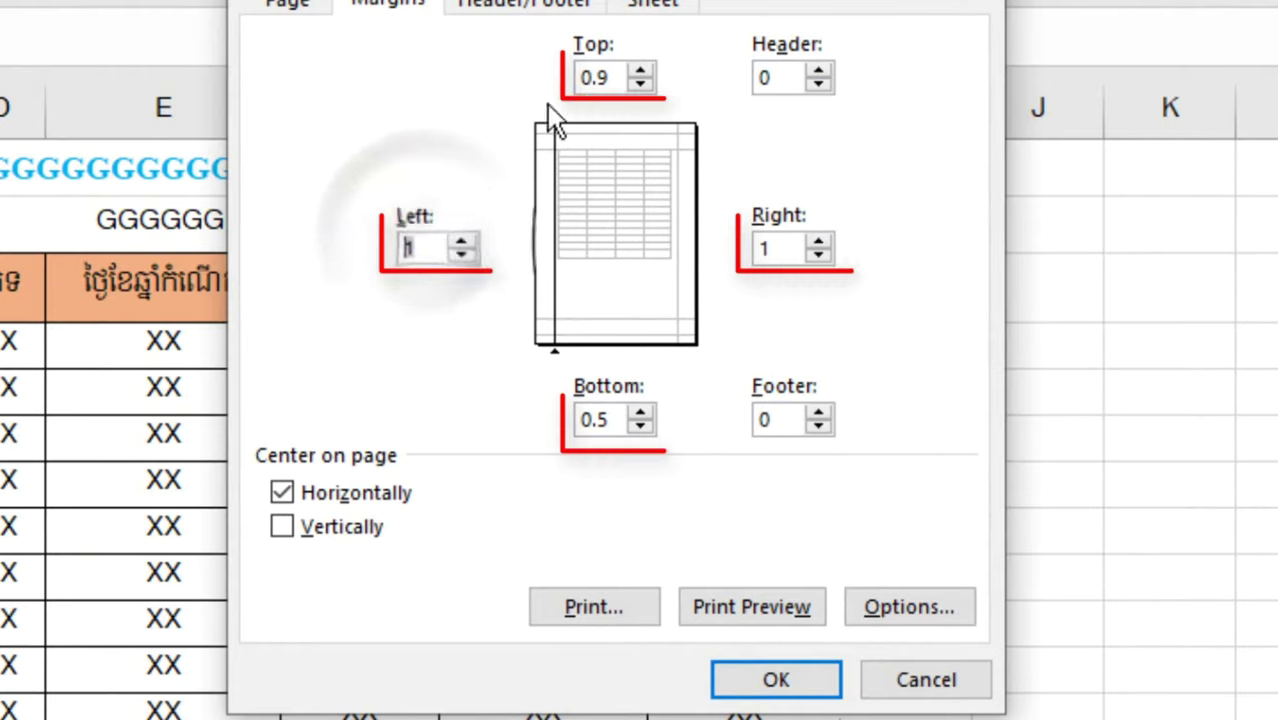
pyautogui.click(763, 248)
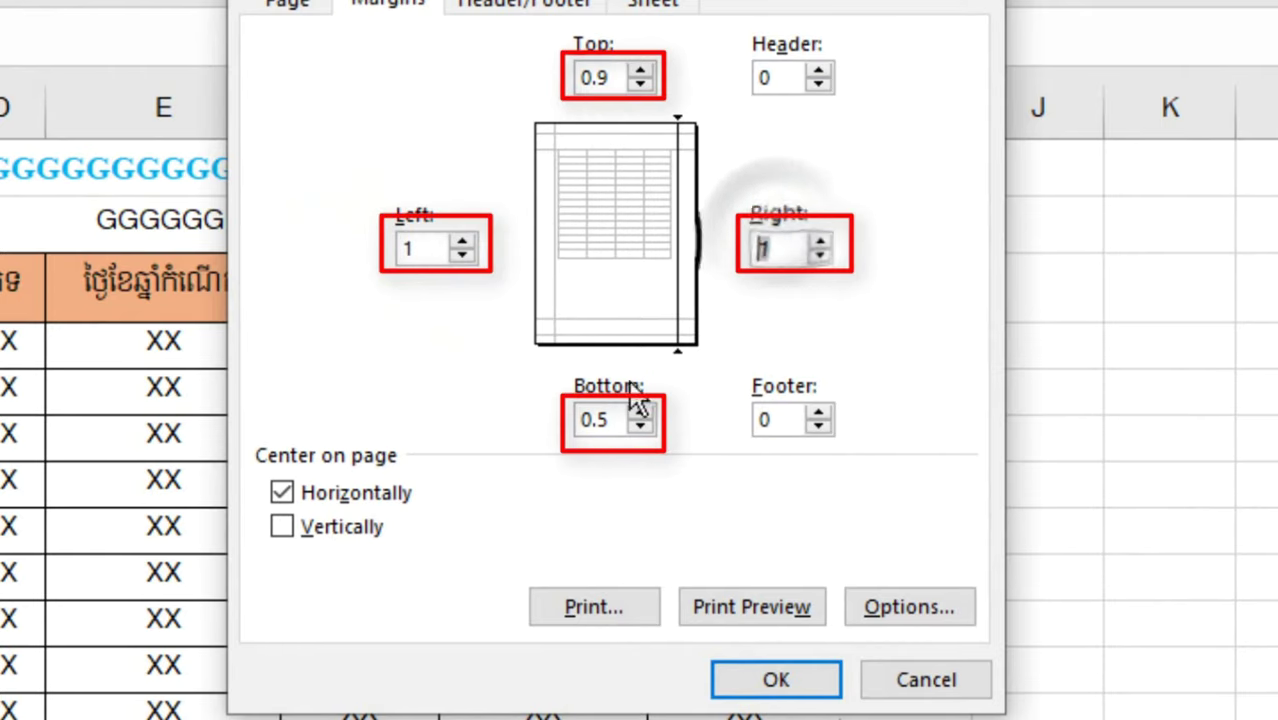
pyautogui.click(585, 420)
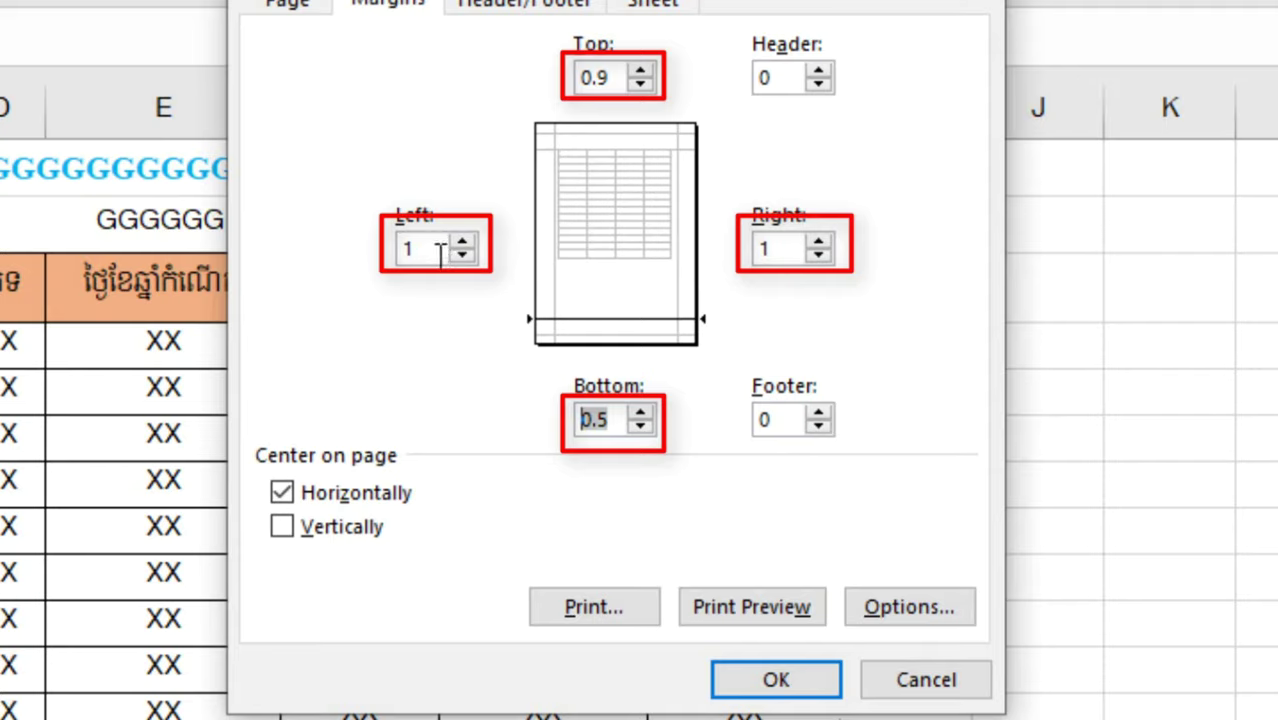
pyautogui.doubleClick(408, 250)
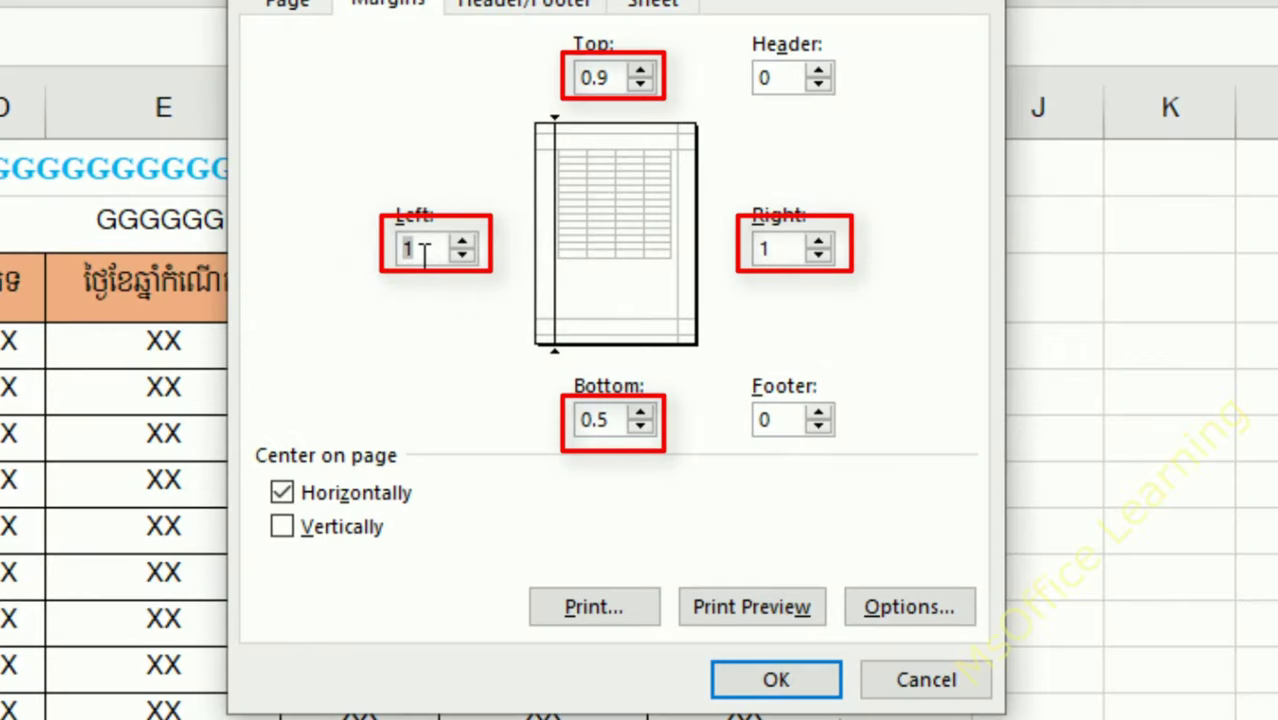
pyautogui.click(437, 356)
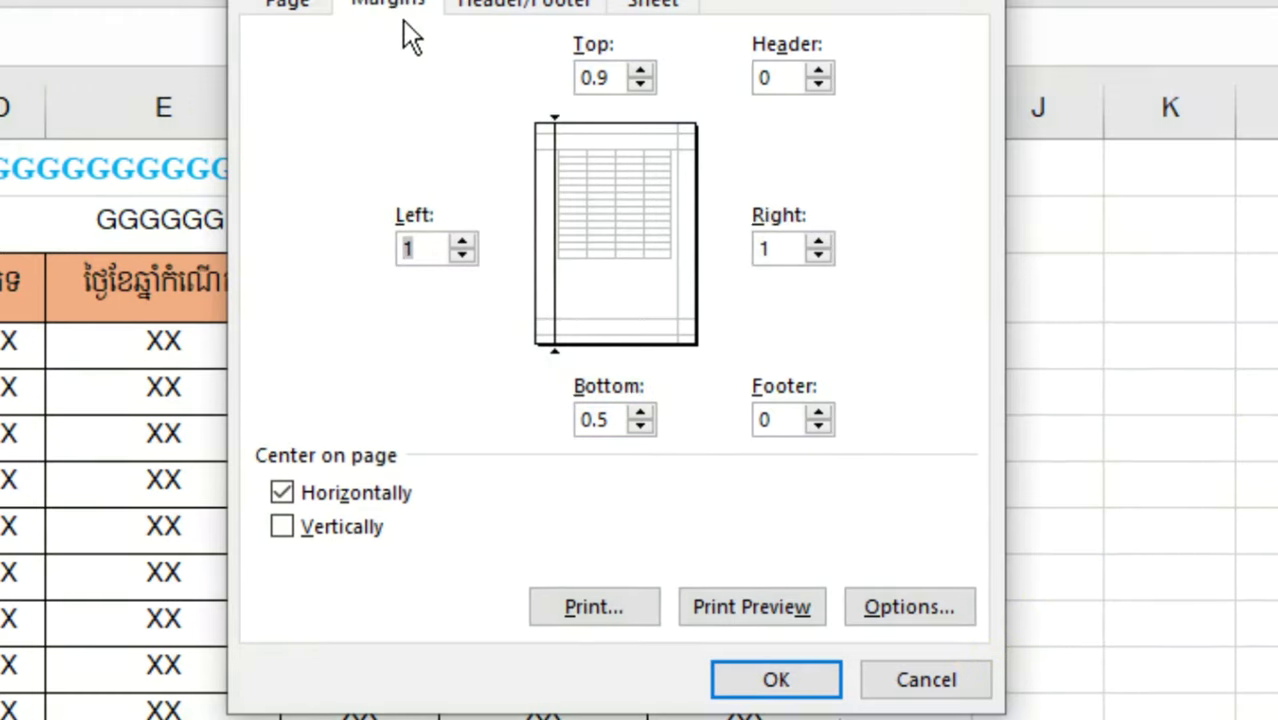
pyautogui.click(428, 104)
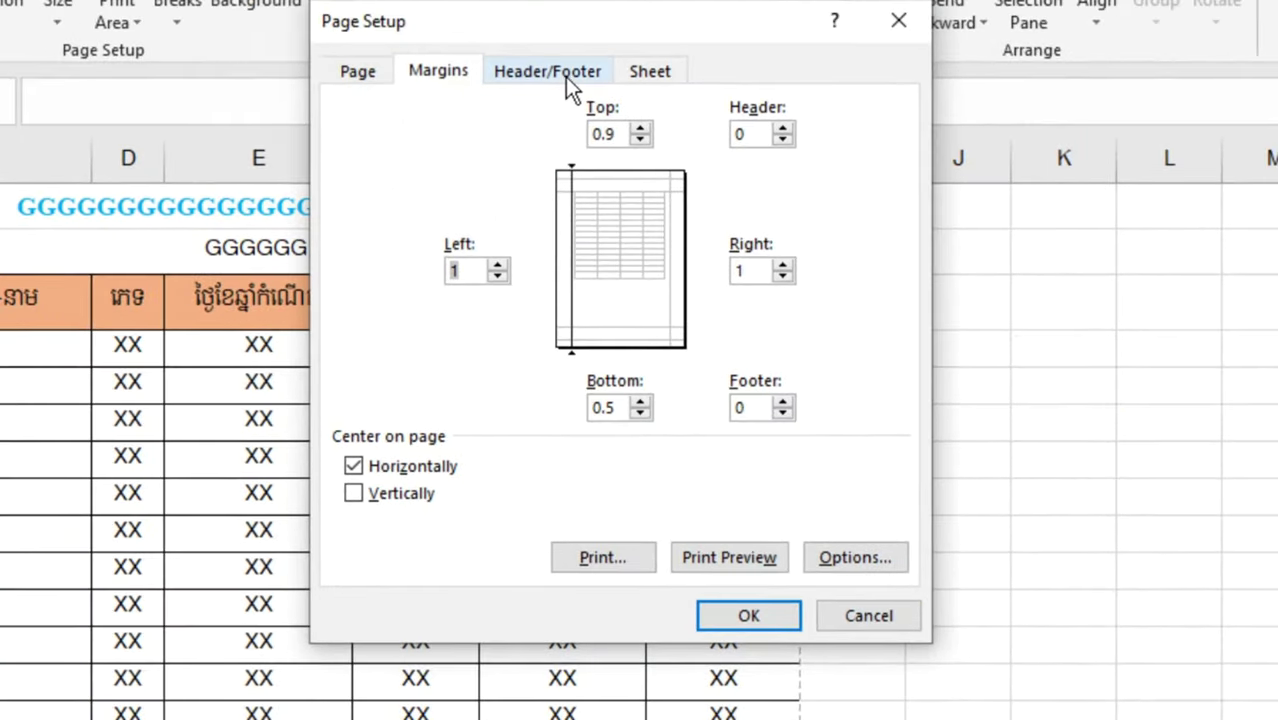
# Step: Review the Header/Footer and Sheet settings in Page Setup, find the print area empty, then close it
pyautogui.click(563, 78)
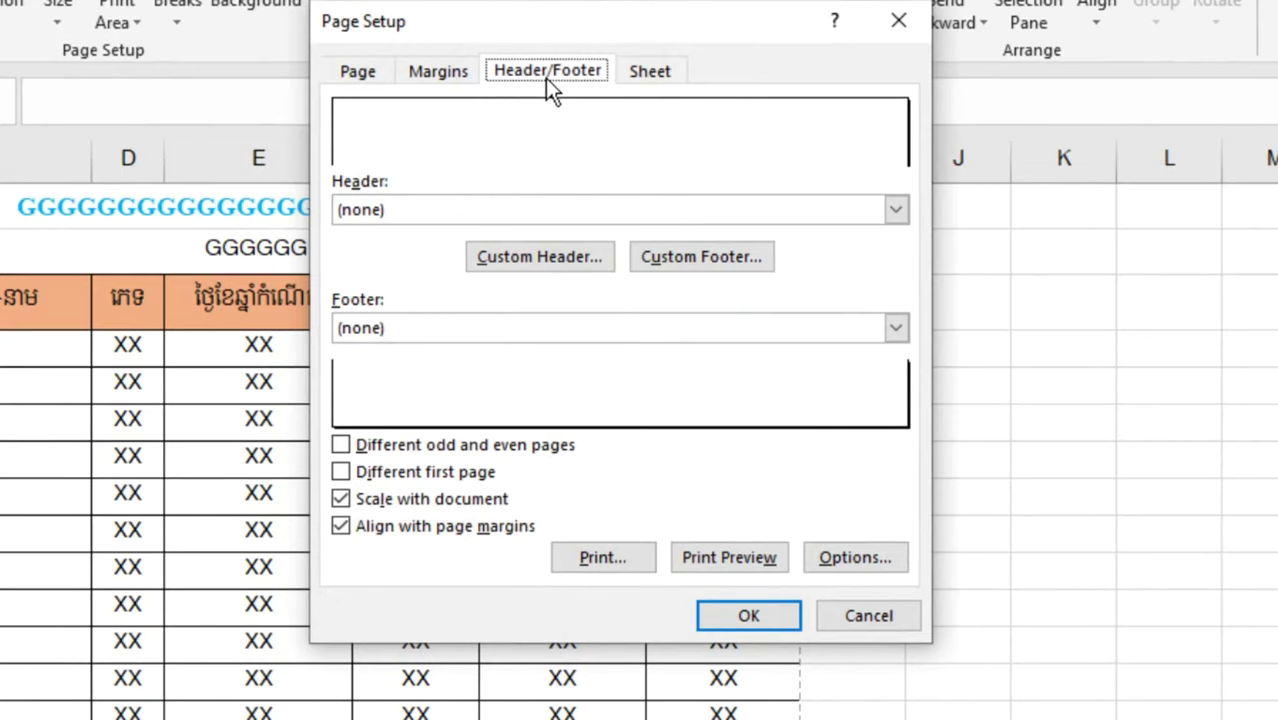
pyautogui.click(663, 79)
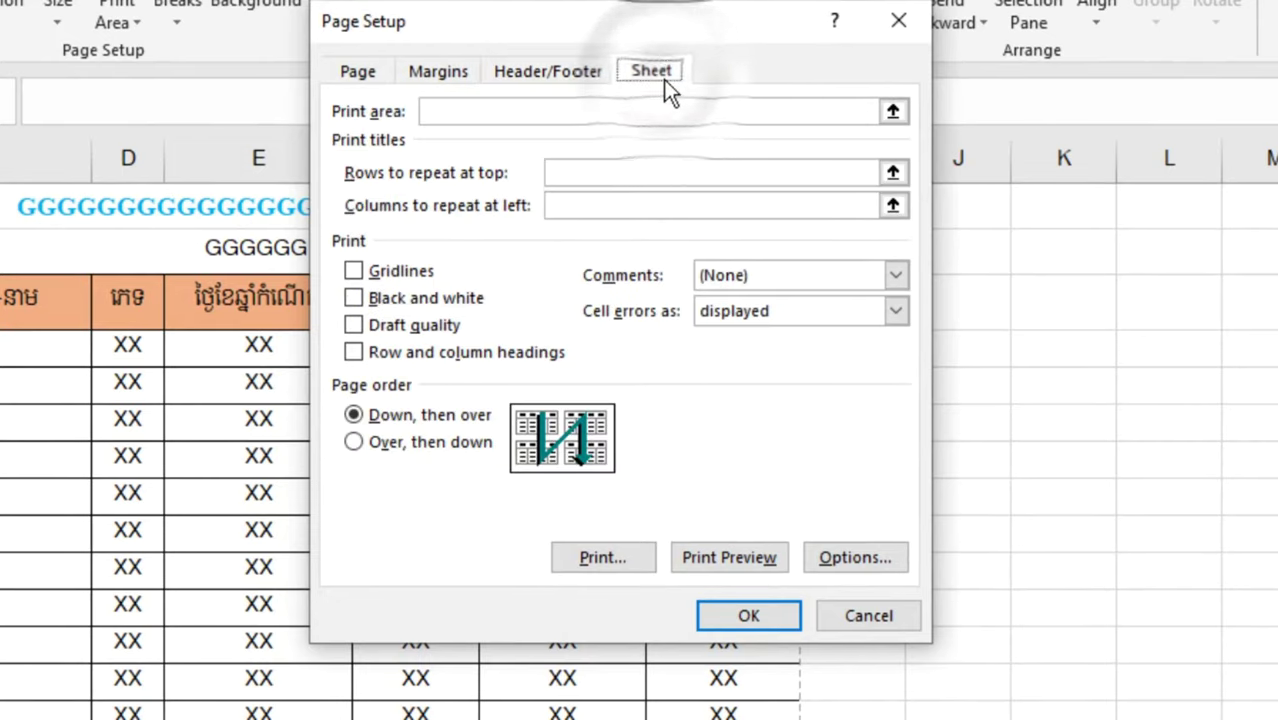
pyautogui.click(650, 172)
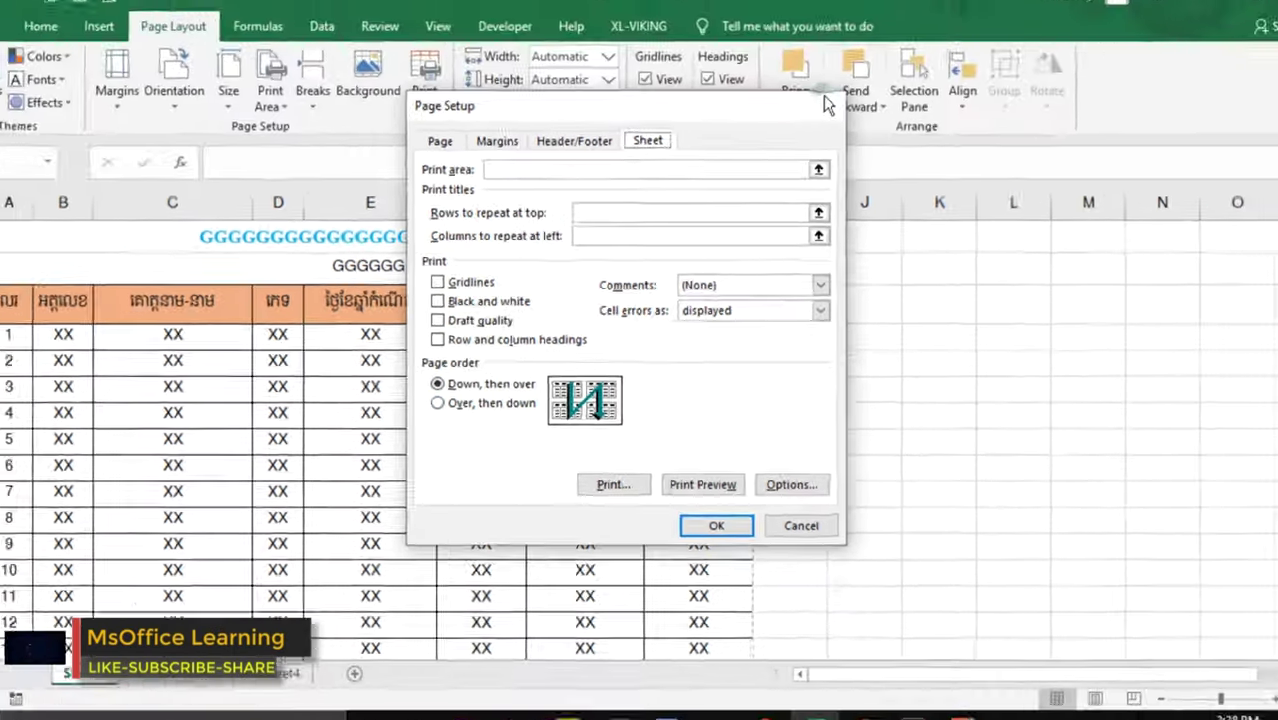
pyautogui.click(891, 31)
# Step: Open Print Preview of the sheet and dismiss the Print dialog without printing
pyautogui.scroll(-1, 385, 323)
pyautogui.scroll(1, 385, 323)
pyautogui.scroll(-2, 385, 323)
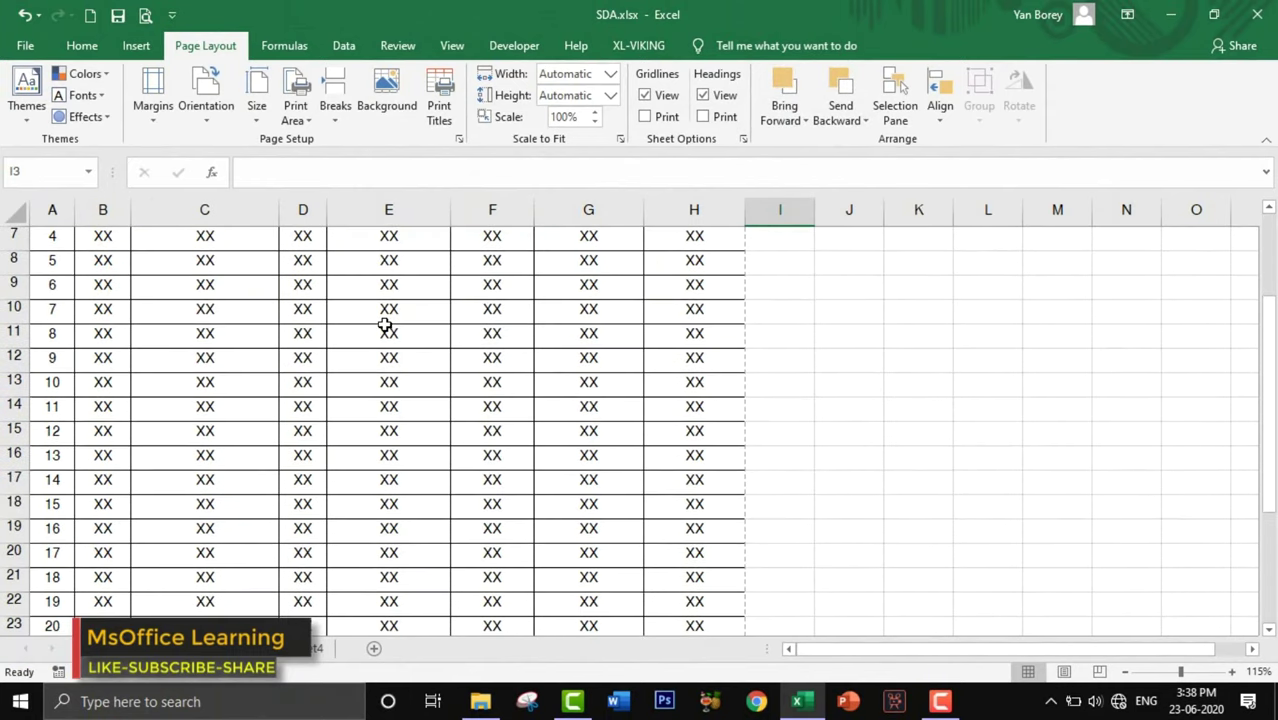
pyautogui.scroll(2, 385, 323)
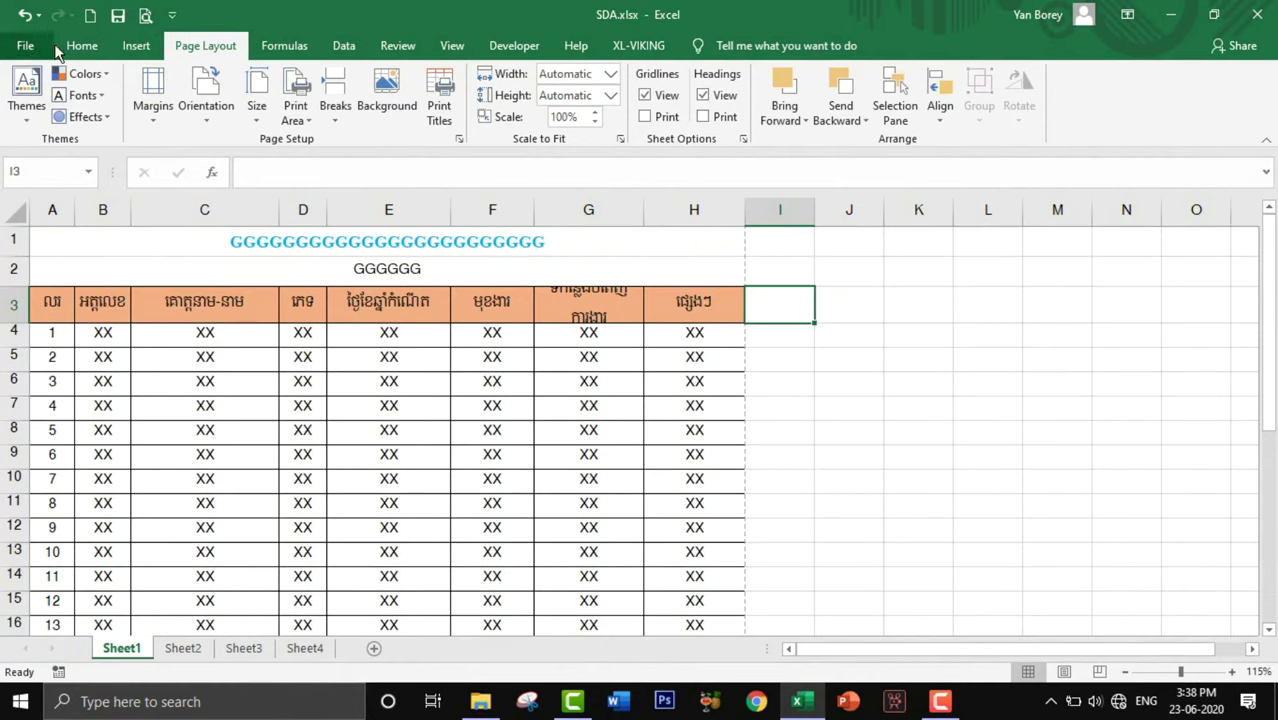
pyautogui.click(146, 20)
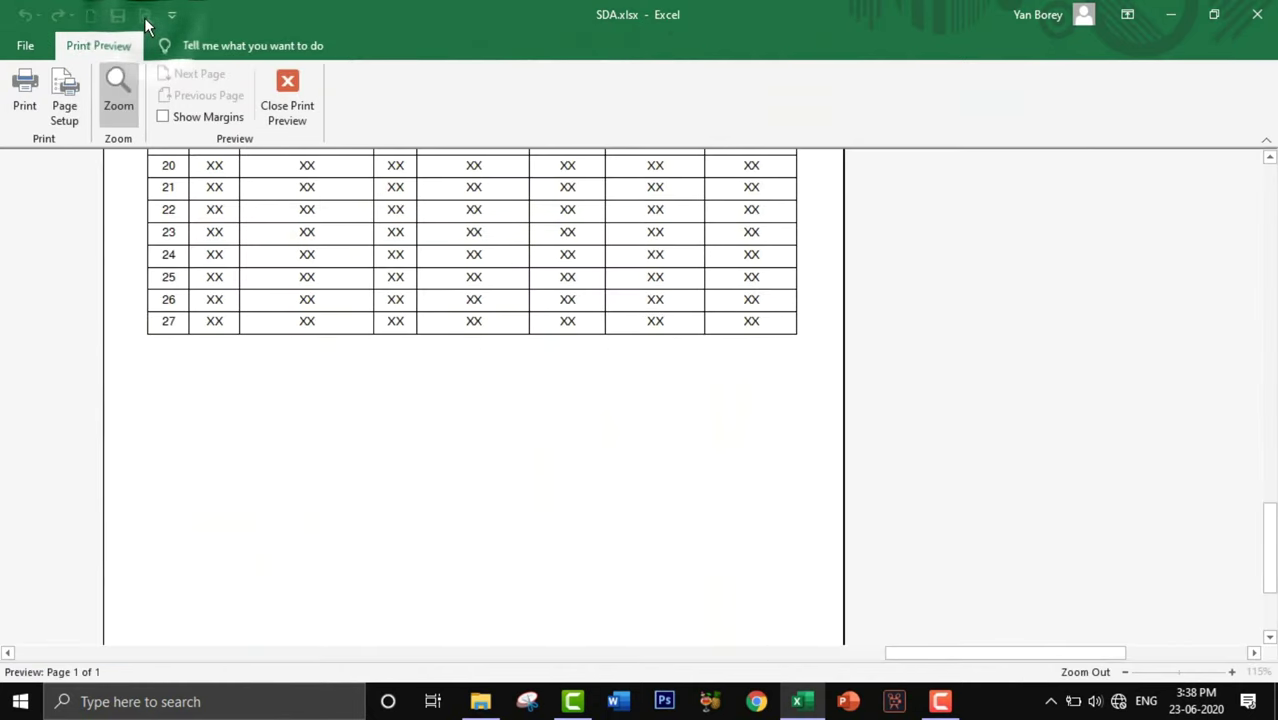
pyautogui.click(27, 107)
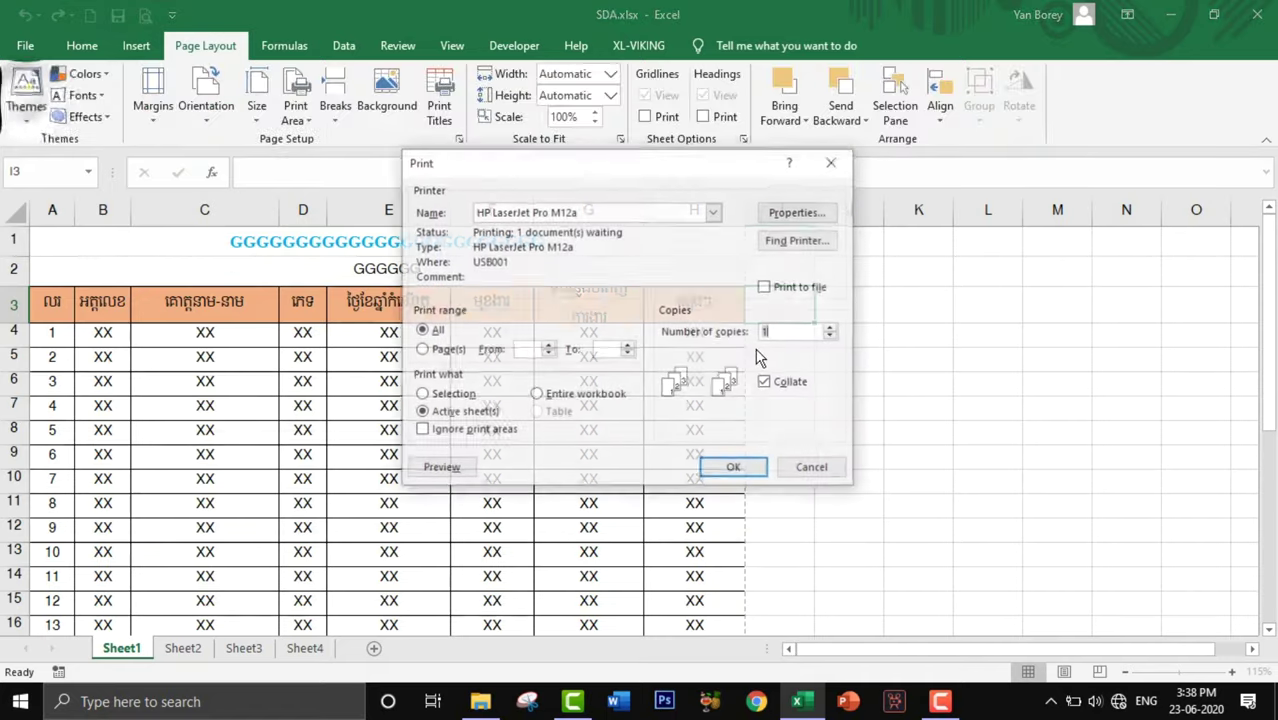
pyautogui.click(849, 168)
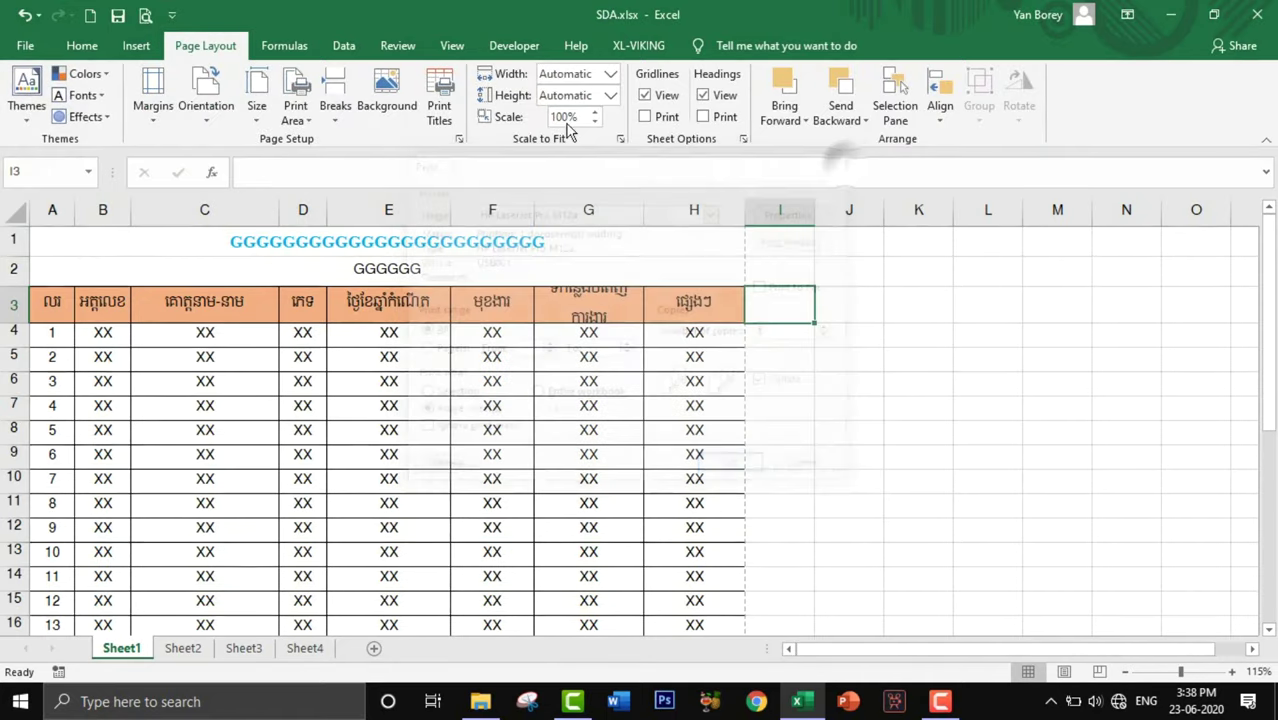
# Step: Zoom out in Print Preview to confirm the whole table fits one centred portrait page
pyautogui.click(145, 17)
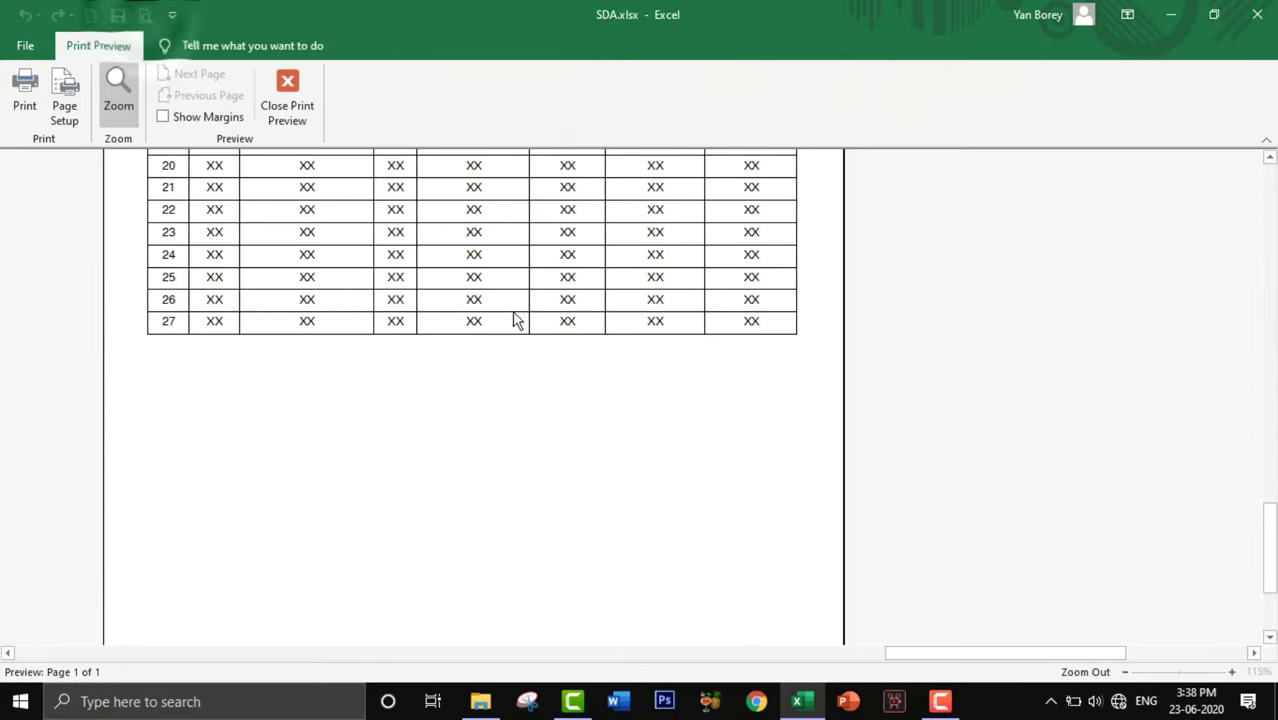
pyautogui.click(513, 320)
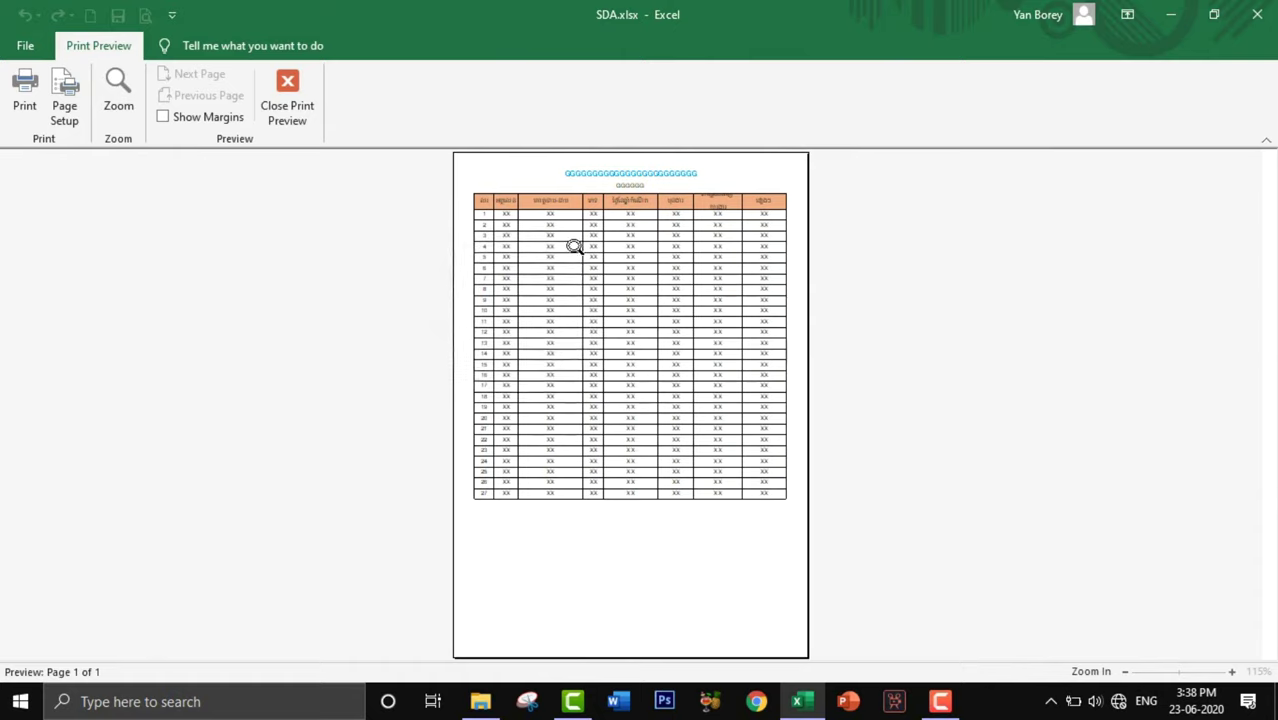
pyautogui.click(24, 92)
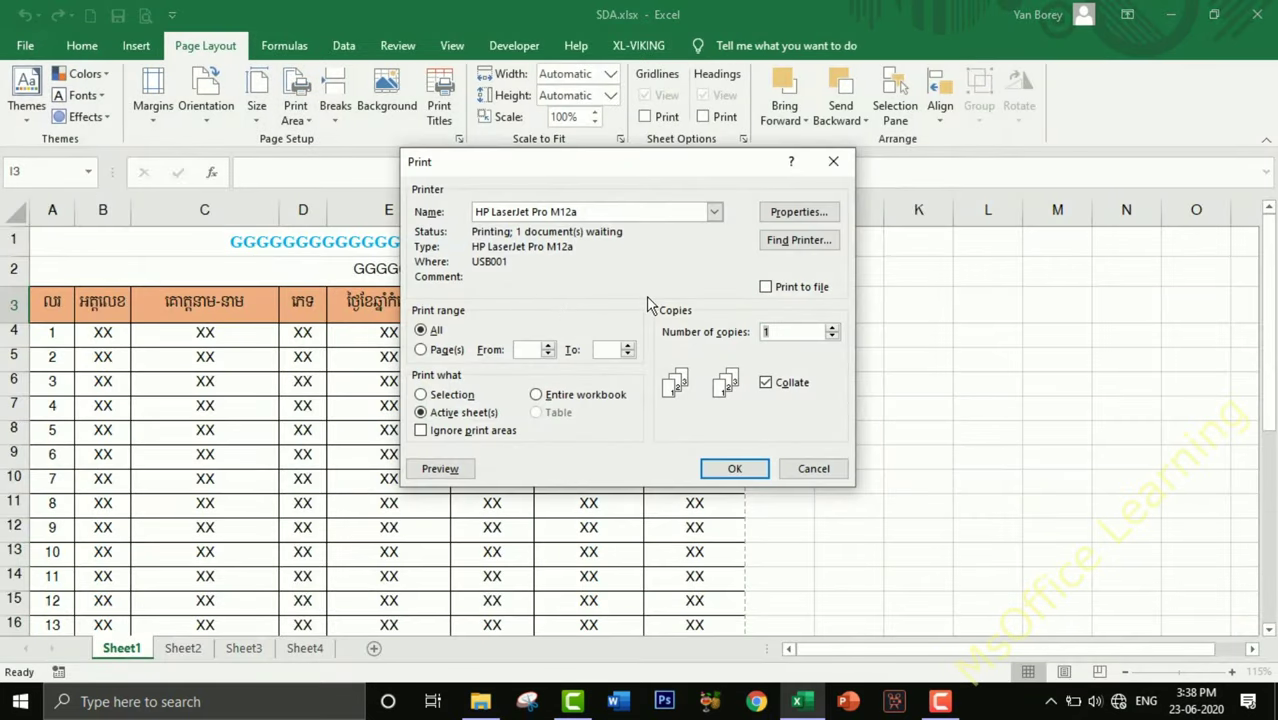
pyautogui.click(830, 161)
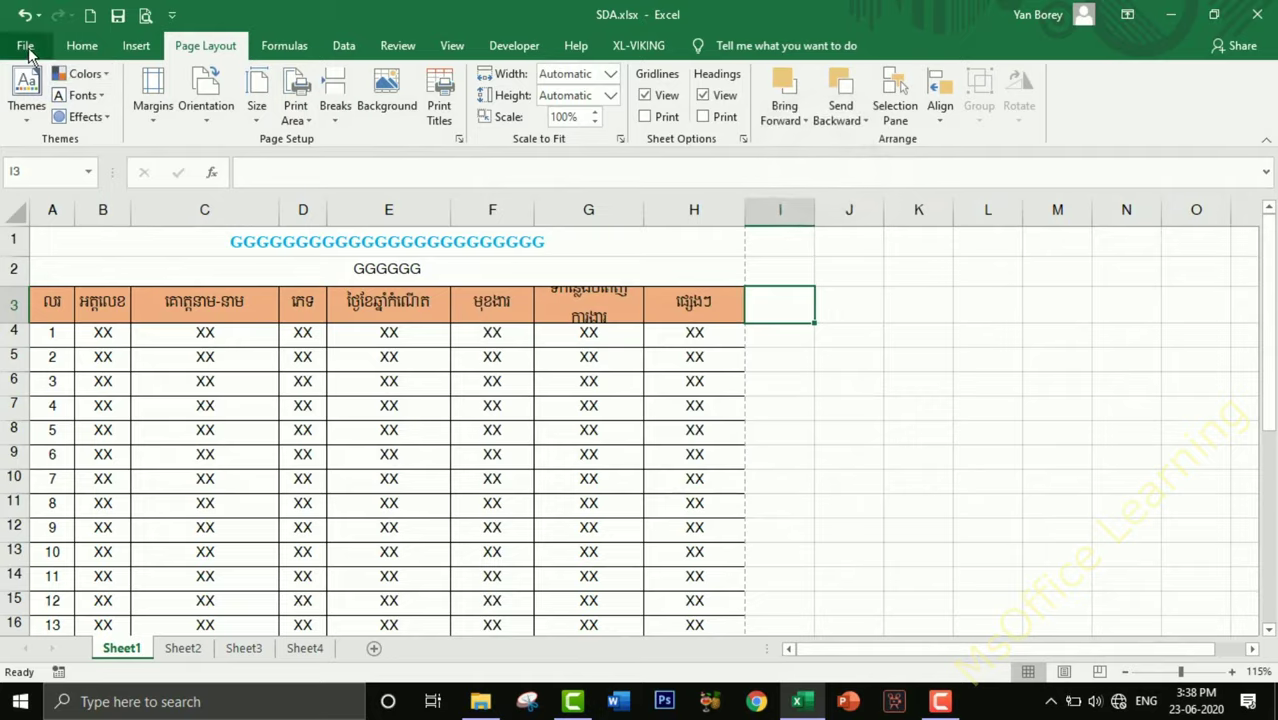
pyautogui.click(25, 46)
# Step: After previewing, widen column G so its Khmer header fits one line, narrow column H, and select A1:H13
pyautogui.click(70, 370)
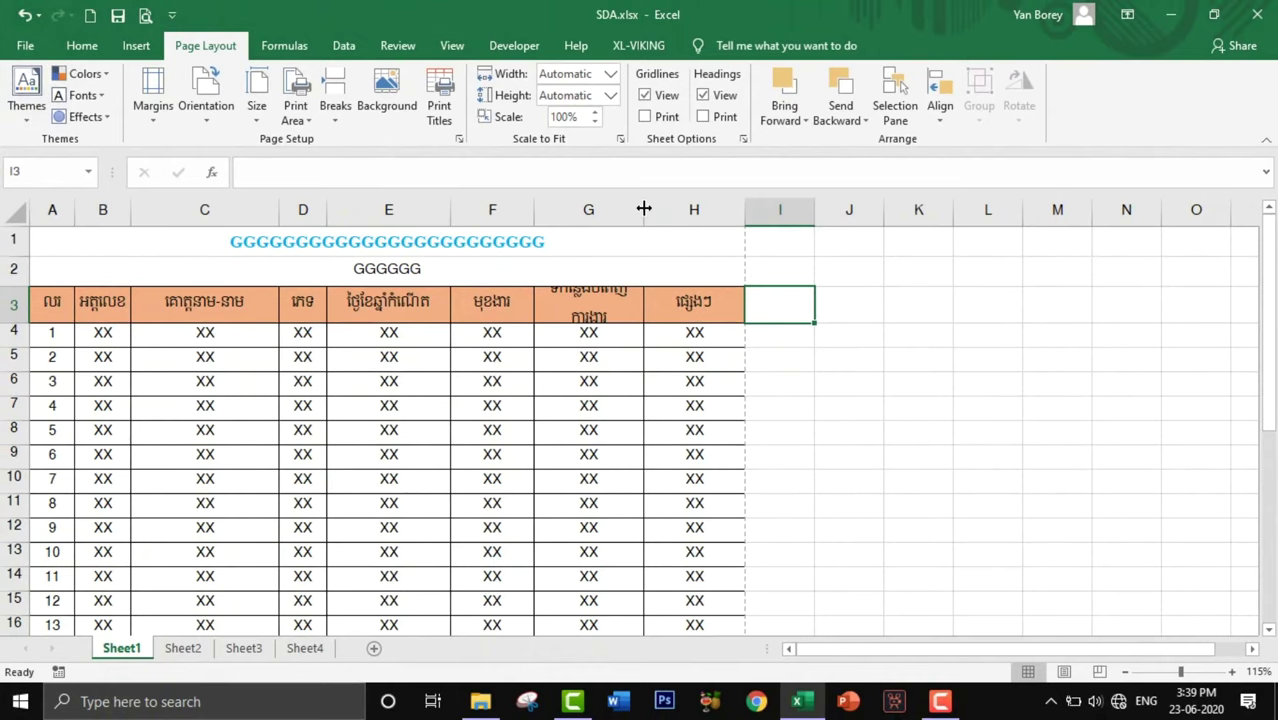
pyautogui.moveTo(644, 210); pyautogui.dragTo(666, 220)
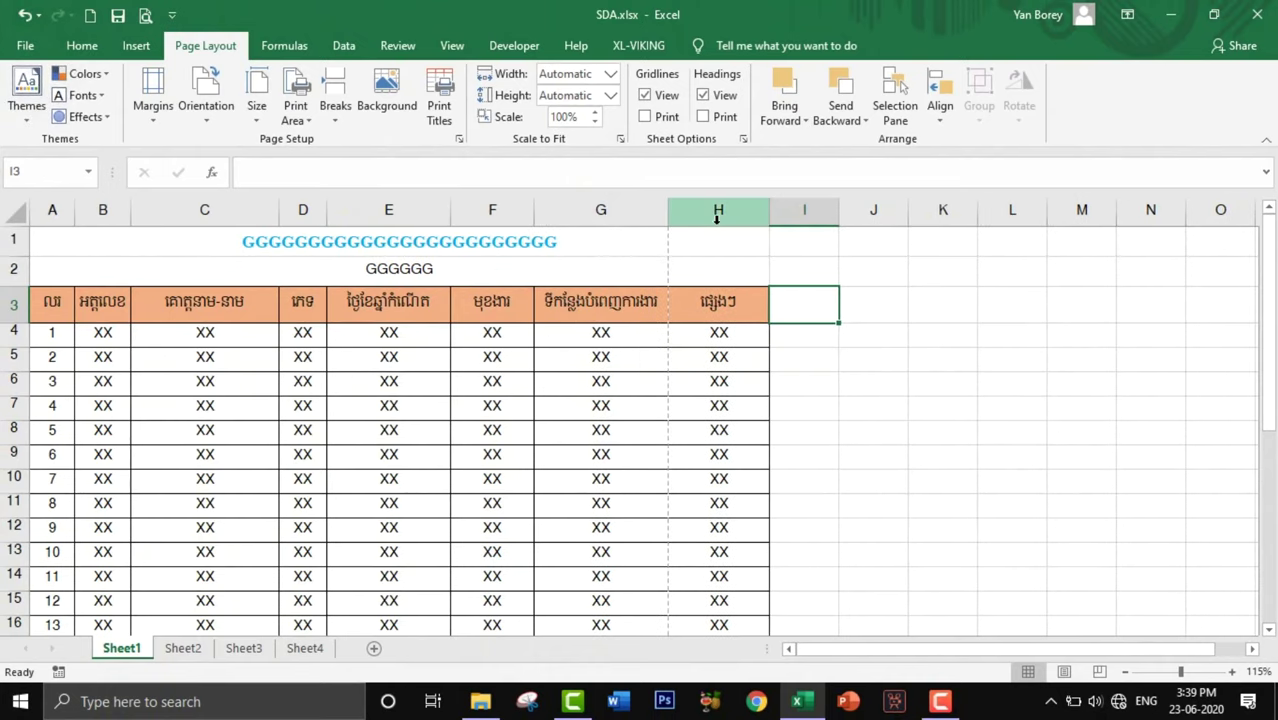
pyautogui.moveTo(769, 214); pyautogui.dragTo(757, 218)
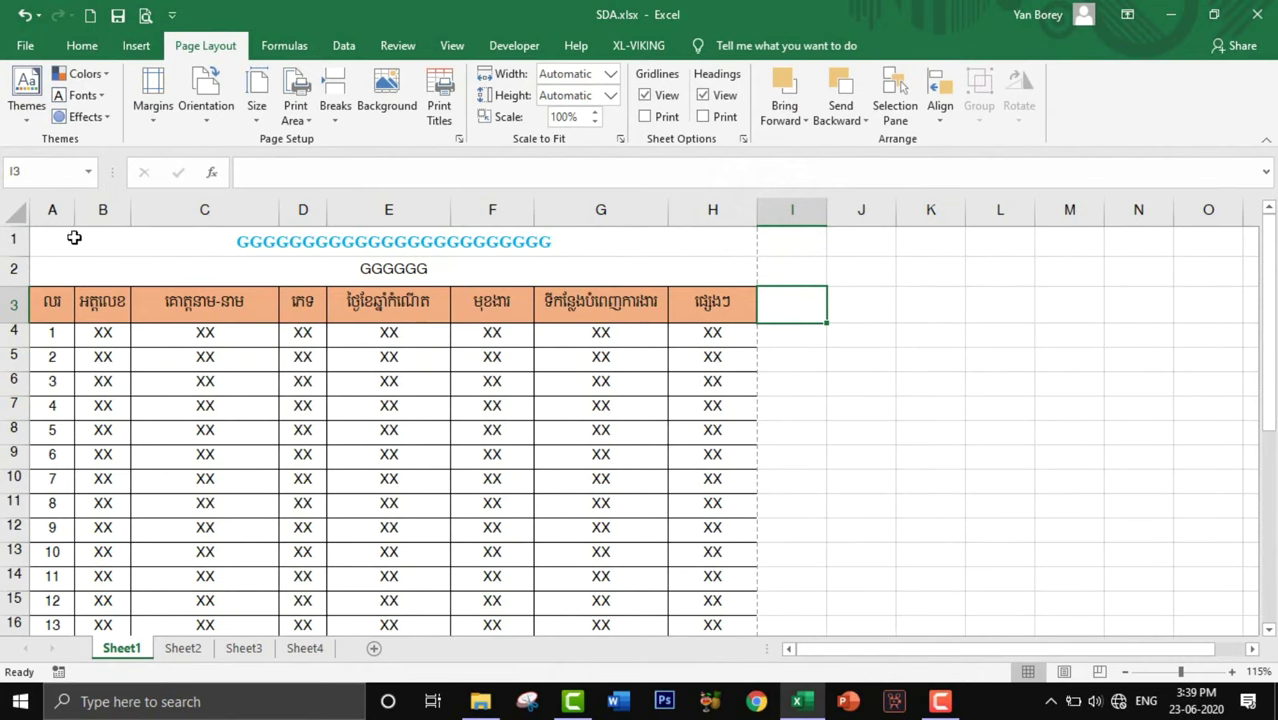
pyautogui.moveTo(74, 237); pyautogui.dragTo(89, 553)
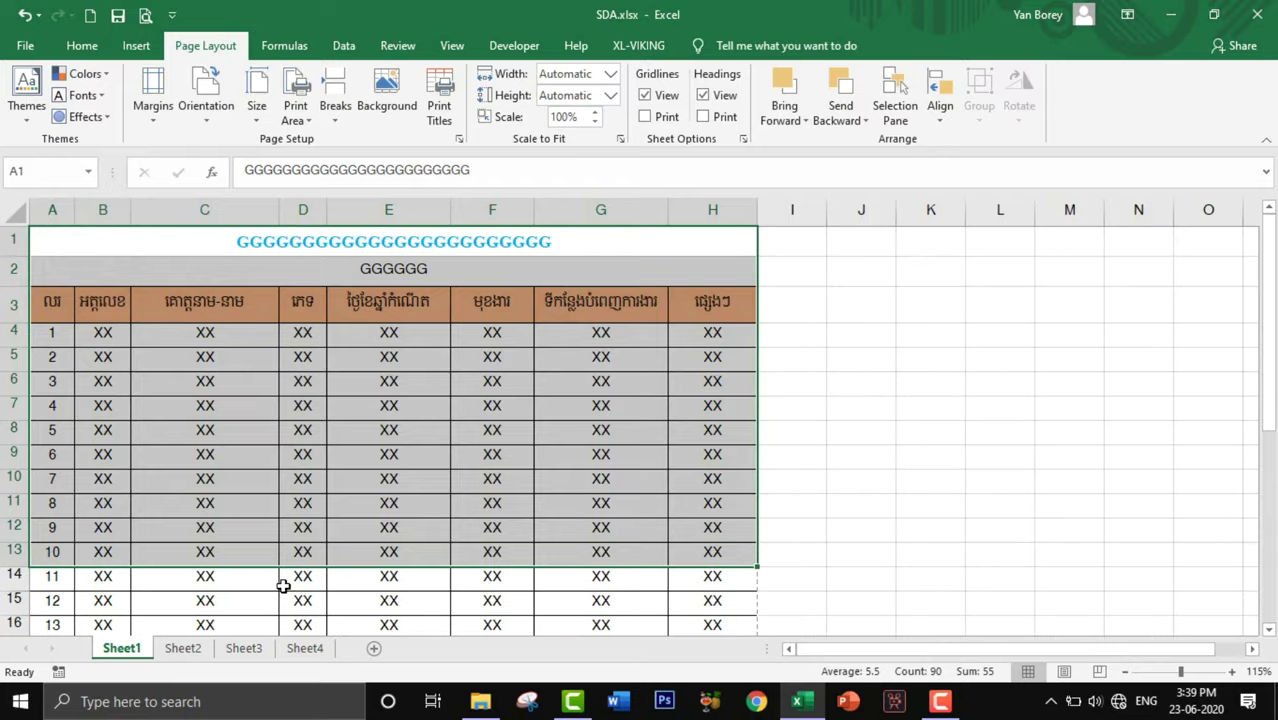
# Step: Set the Page Setup print area to $A$1:$H$13 by selecting the range on the sheet
pyautogui.scroll(-4, 283, 587)
pyautogui.click(455, 386)
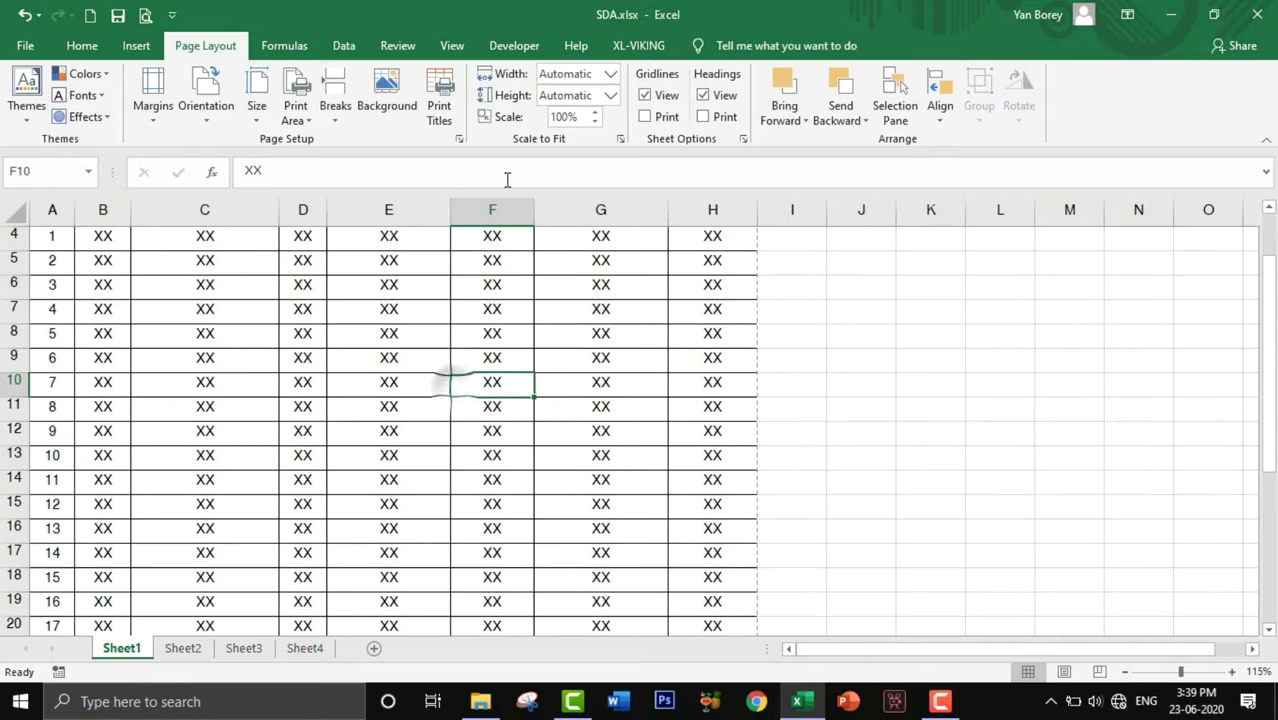
pyautogui.click(460, 142)
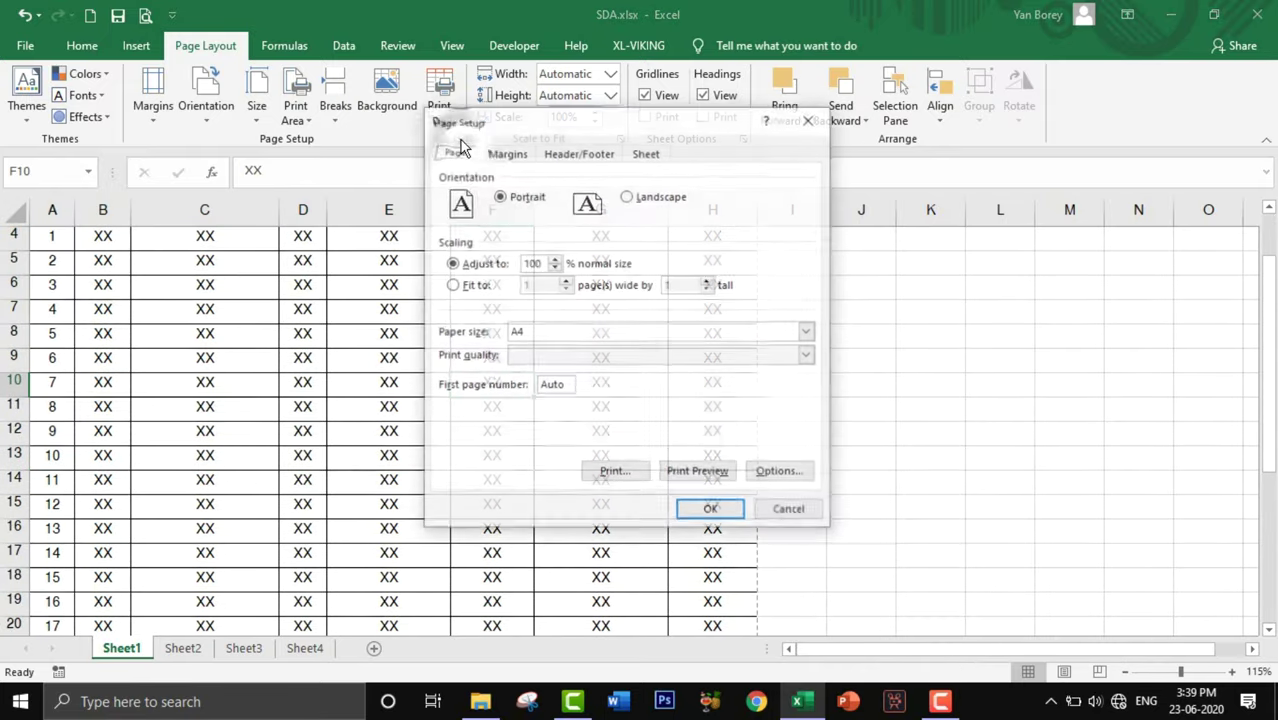
pyautogui.click(656, 154)
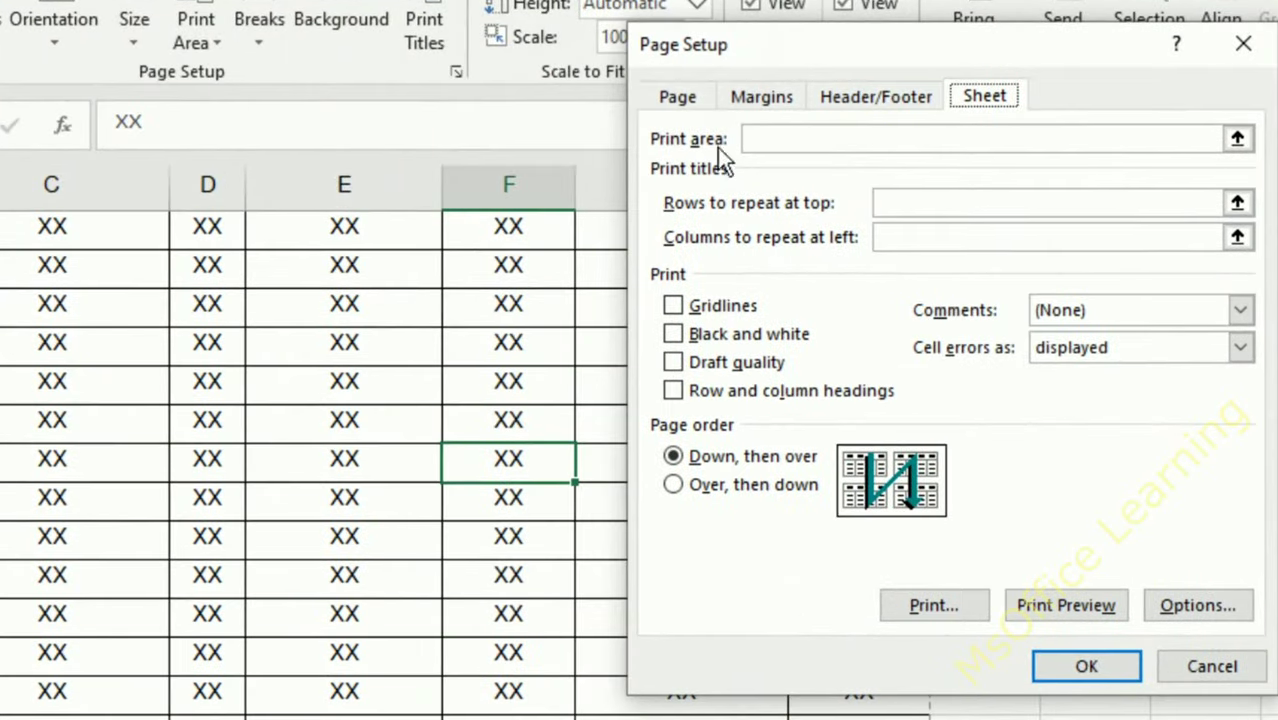
pyautogui.click(1238, 143)
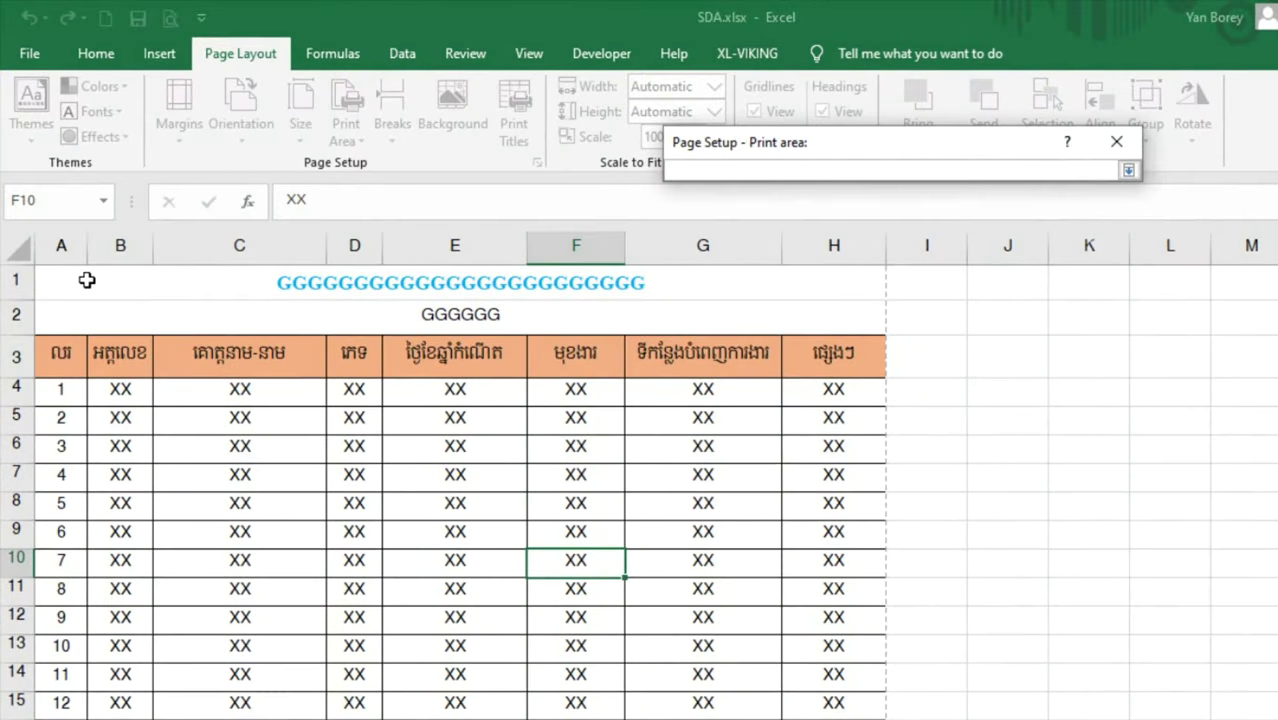
pyautogui.moveTo(87, 280); pyautogui.dragTo(304, 649)
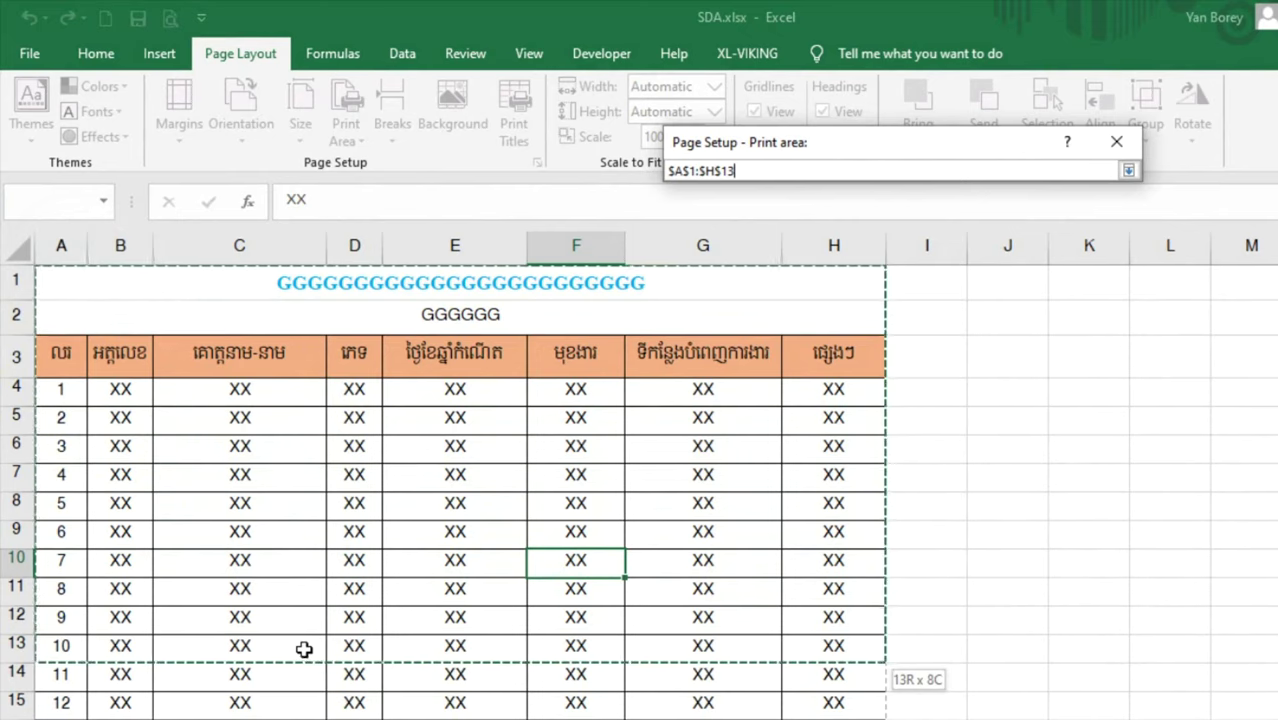
pyautogui.scroll(-1, 310, 540)
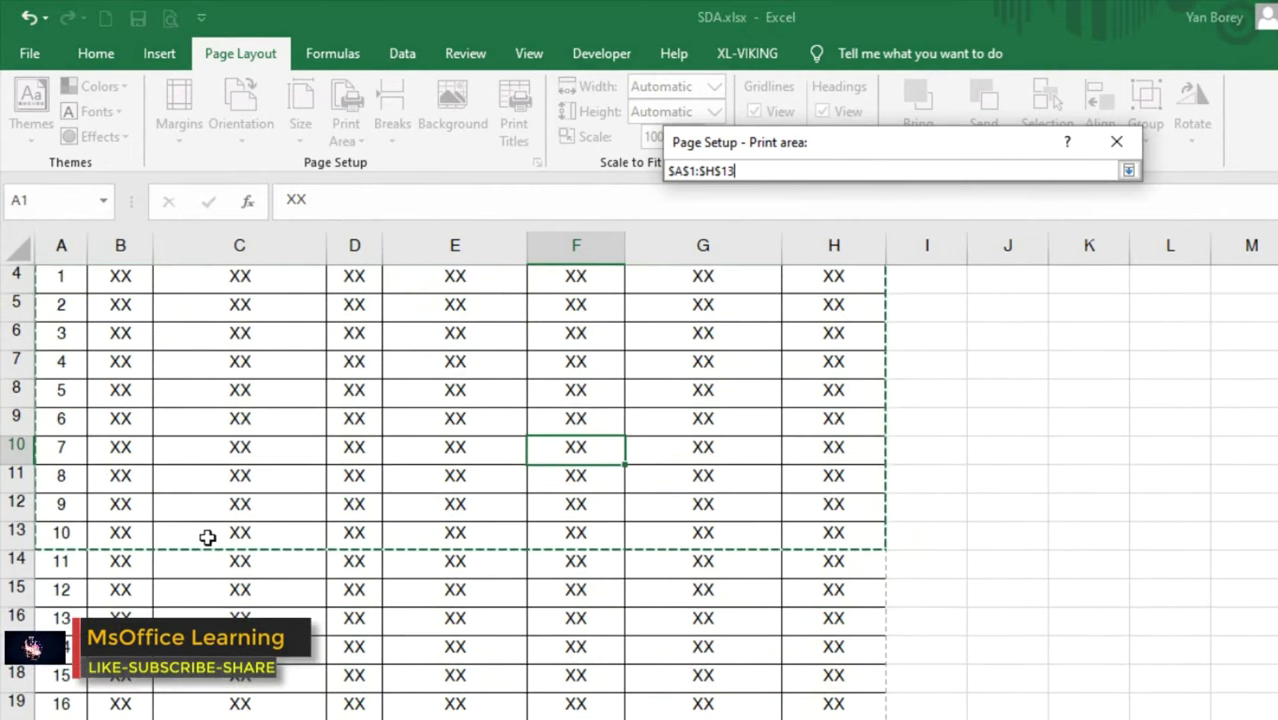
pyautogui.scroll(1, 208, 537)
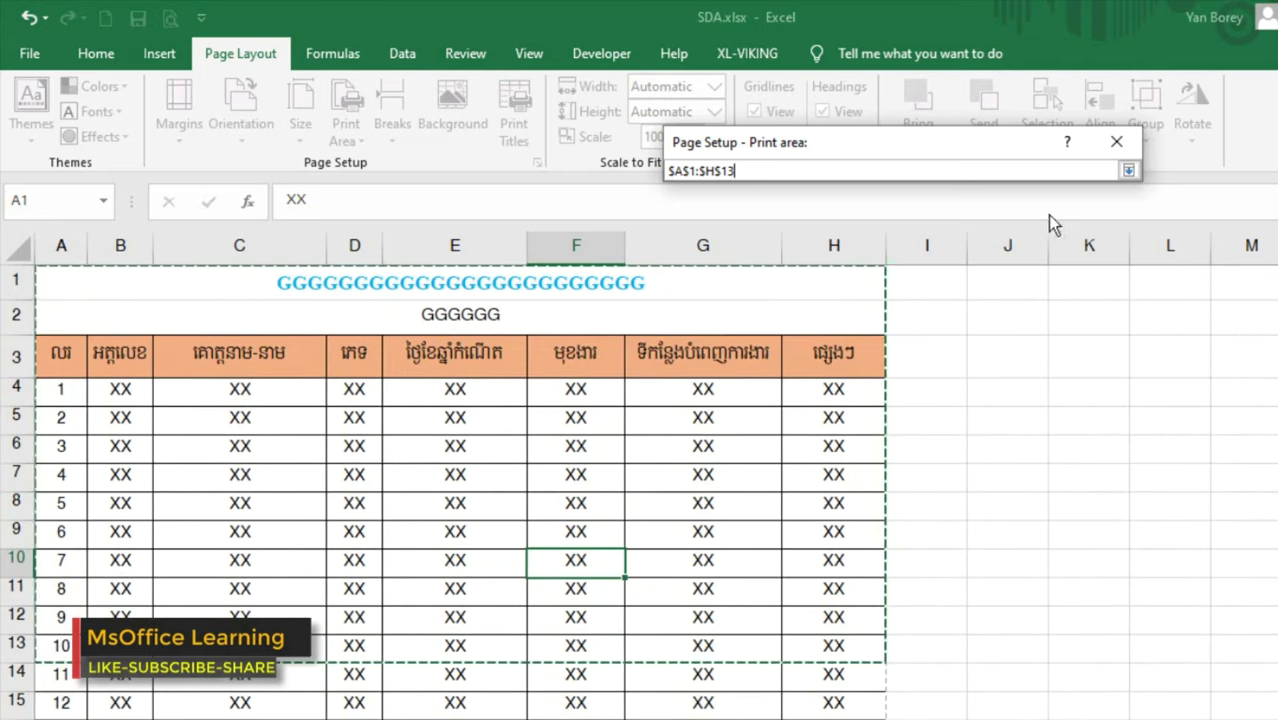
pyautogui.click(1128, 170)
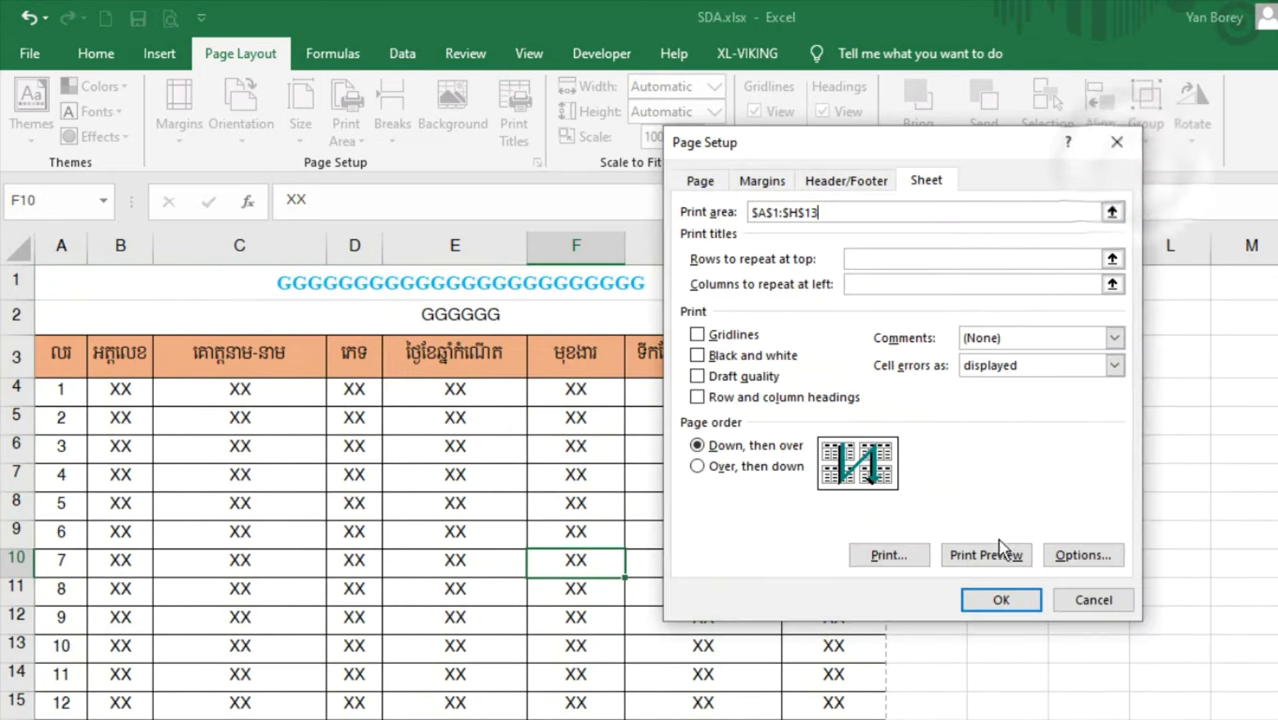
pyautogui.click(998, 598)
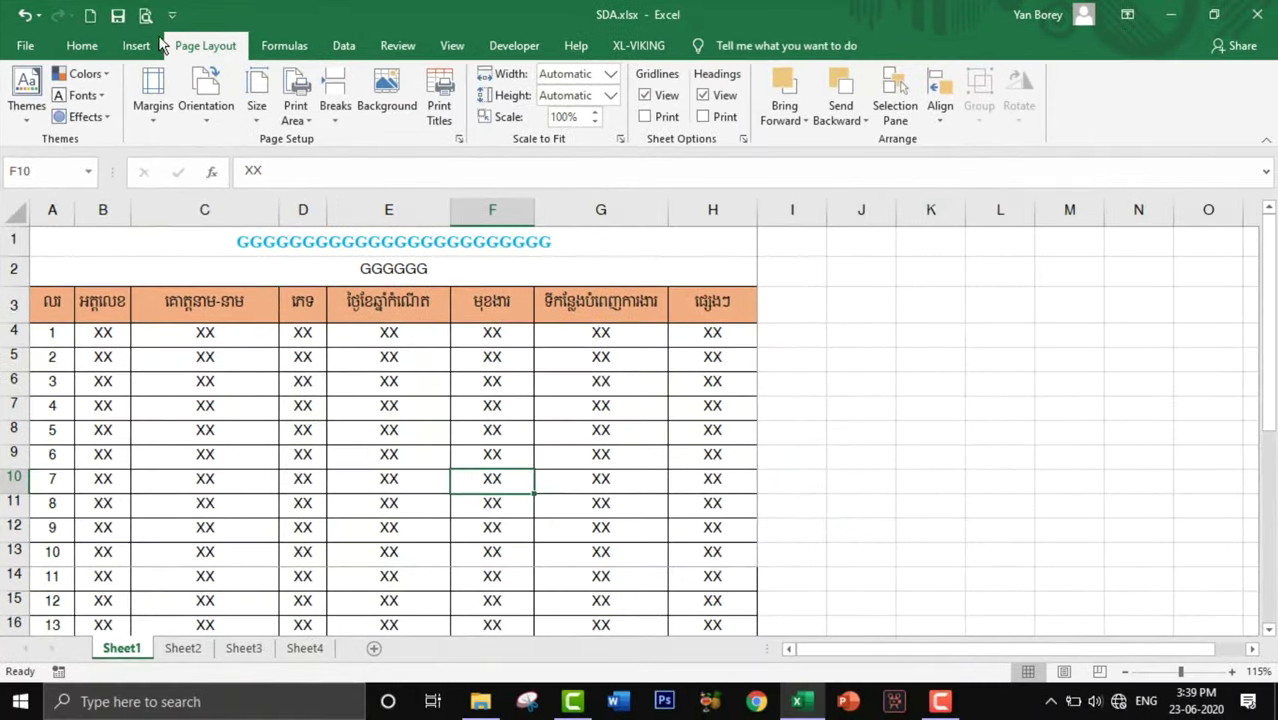
# Step: Preview the printout to confirm only the two title rows and rows 1–10 print on one page
pyautogui.click(146, 16)
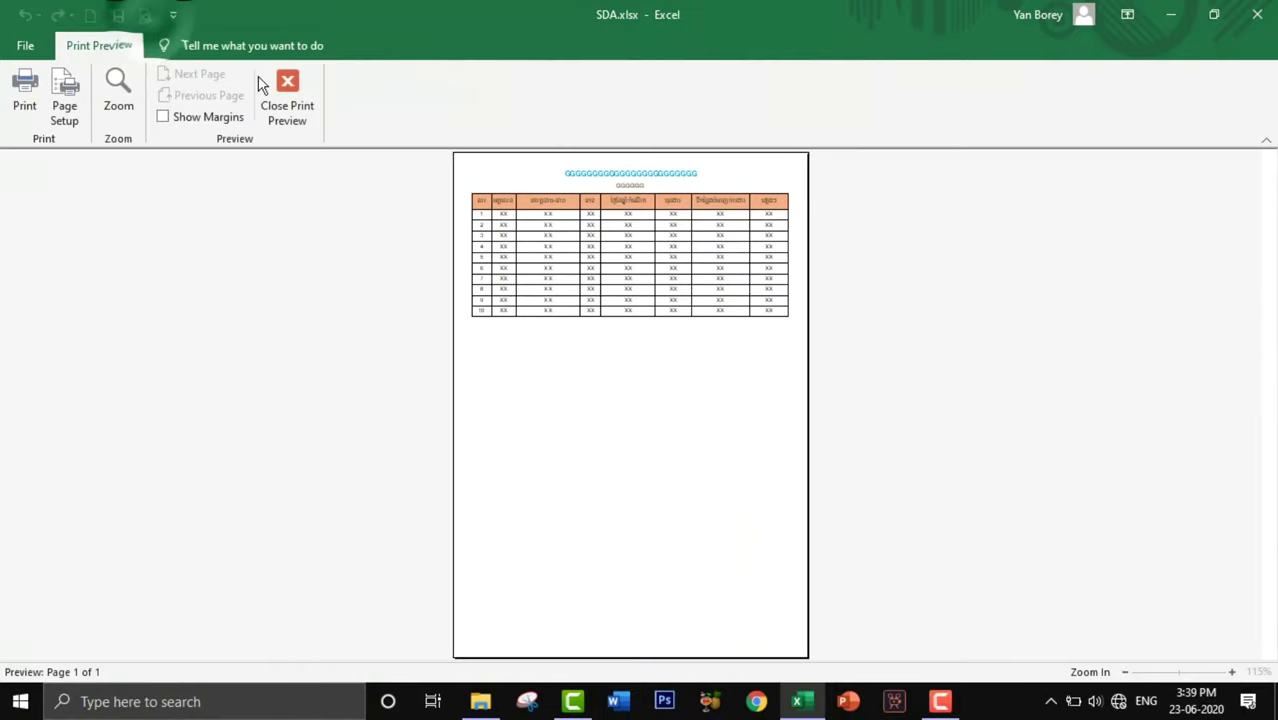
pyautogui.click(518, 286)
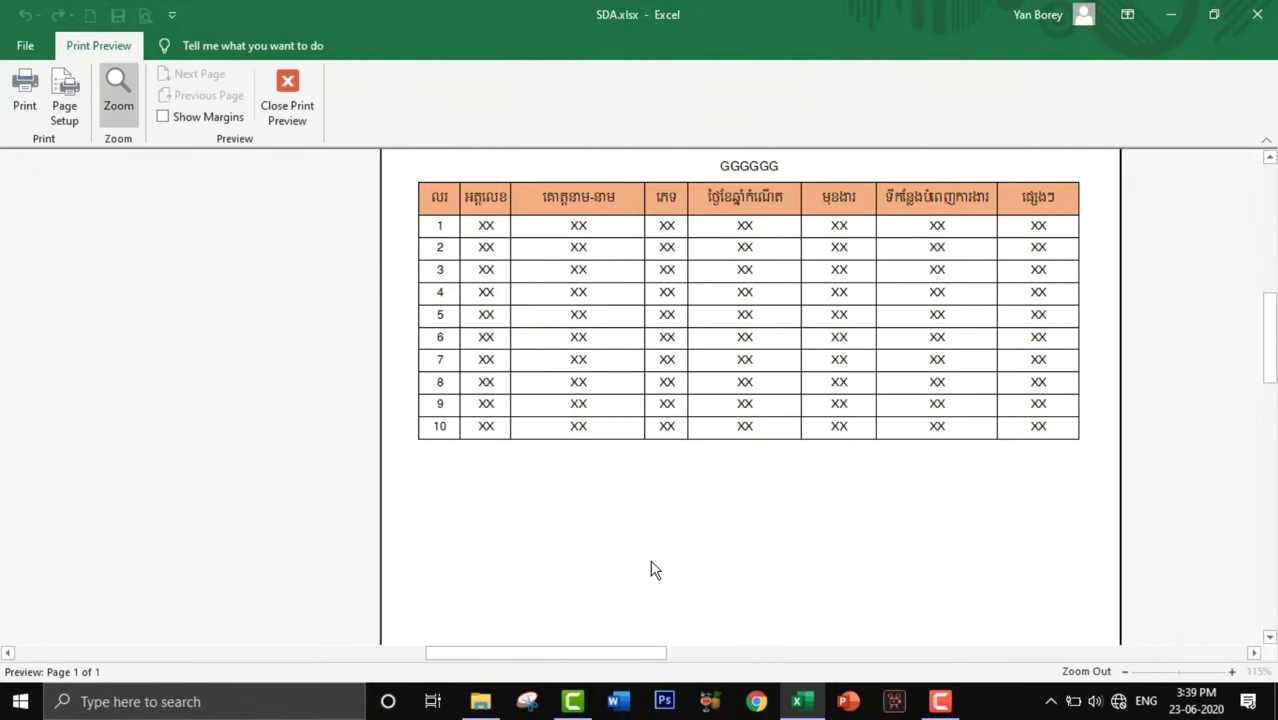
pyautogui.scroll(3, 650, 570)
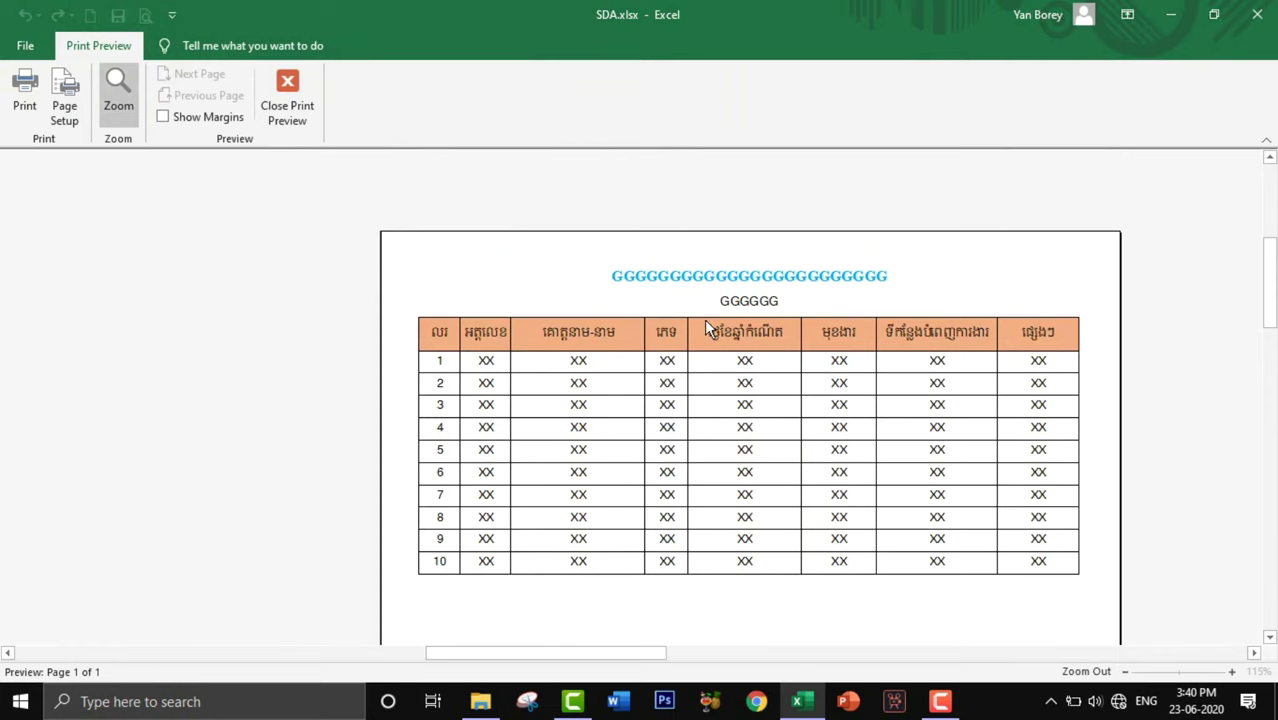
pyautogui.click(287, 95)
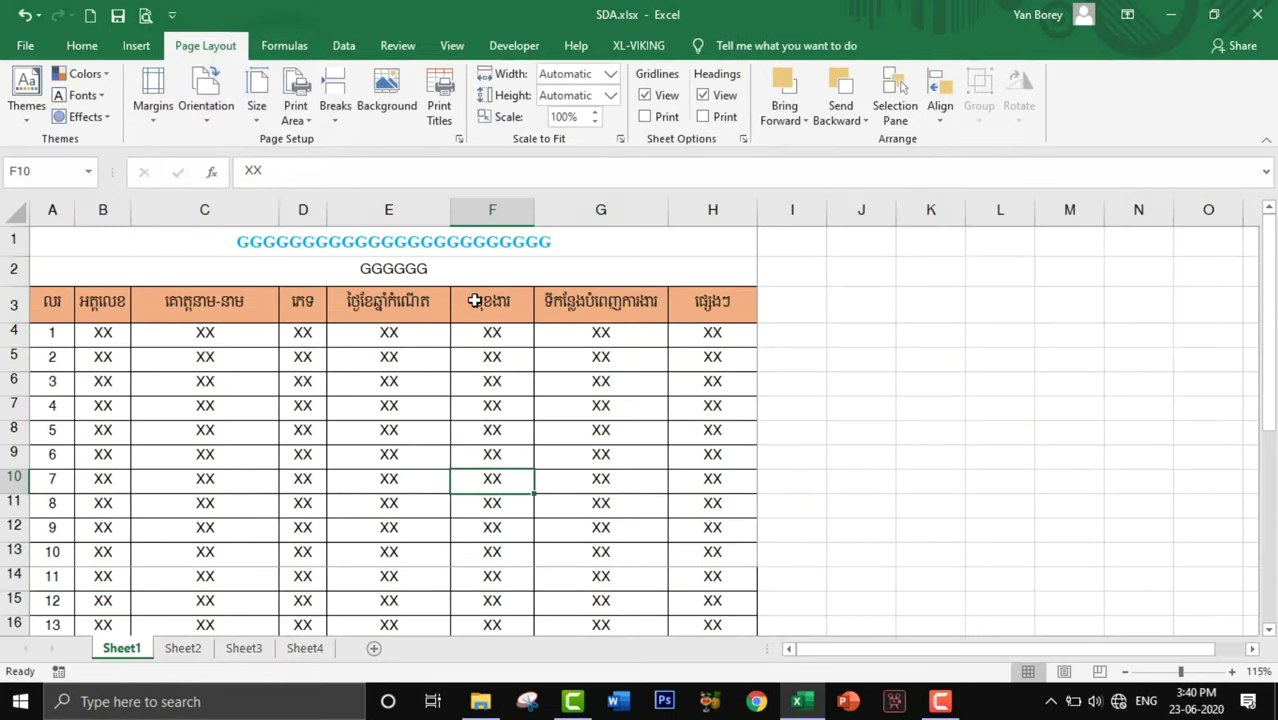
pyautogui.click(458, 139)
# Step: Change the print area to $A$3:$H$13 so the two title rows are excluded
pyautogui.click(790, 157)
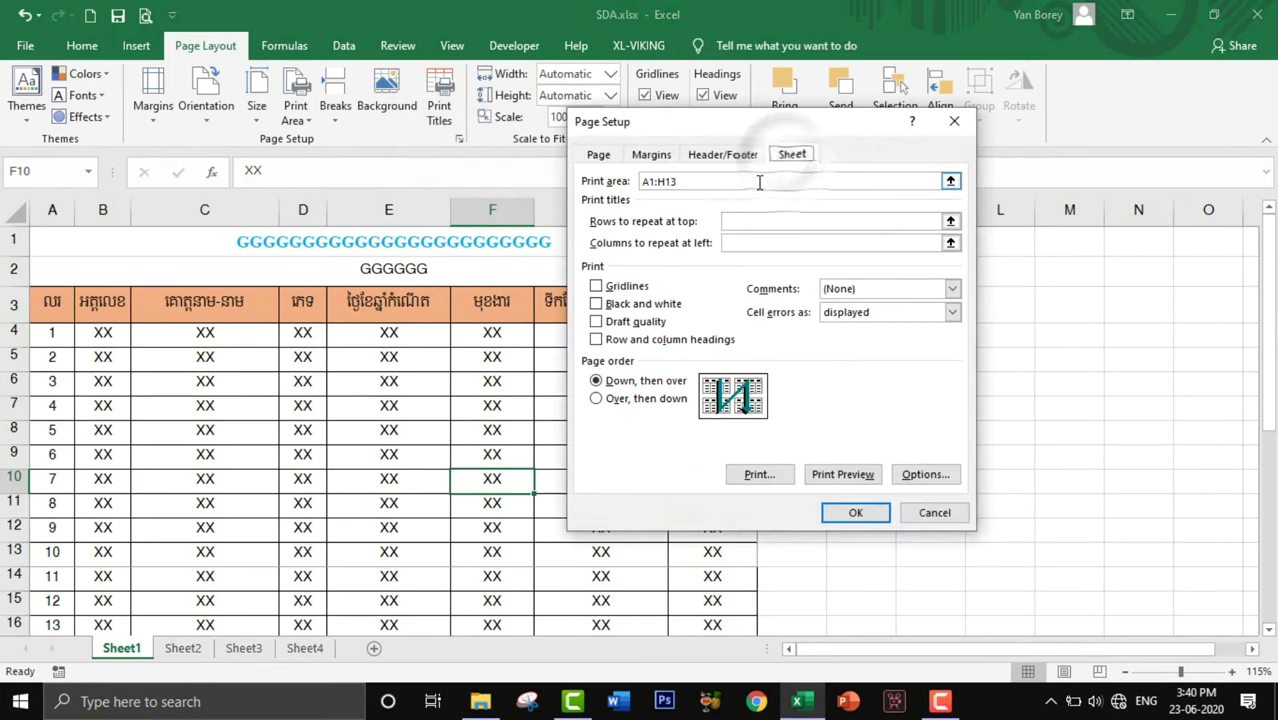
pyautogui.click(950, 182)
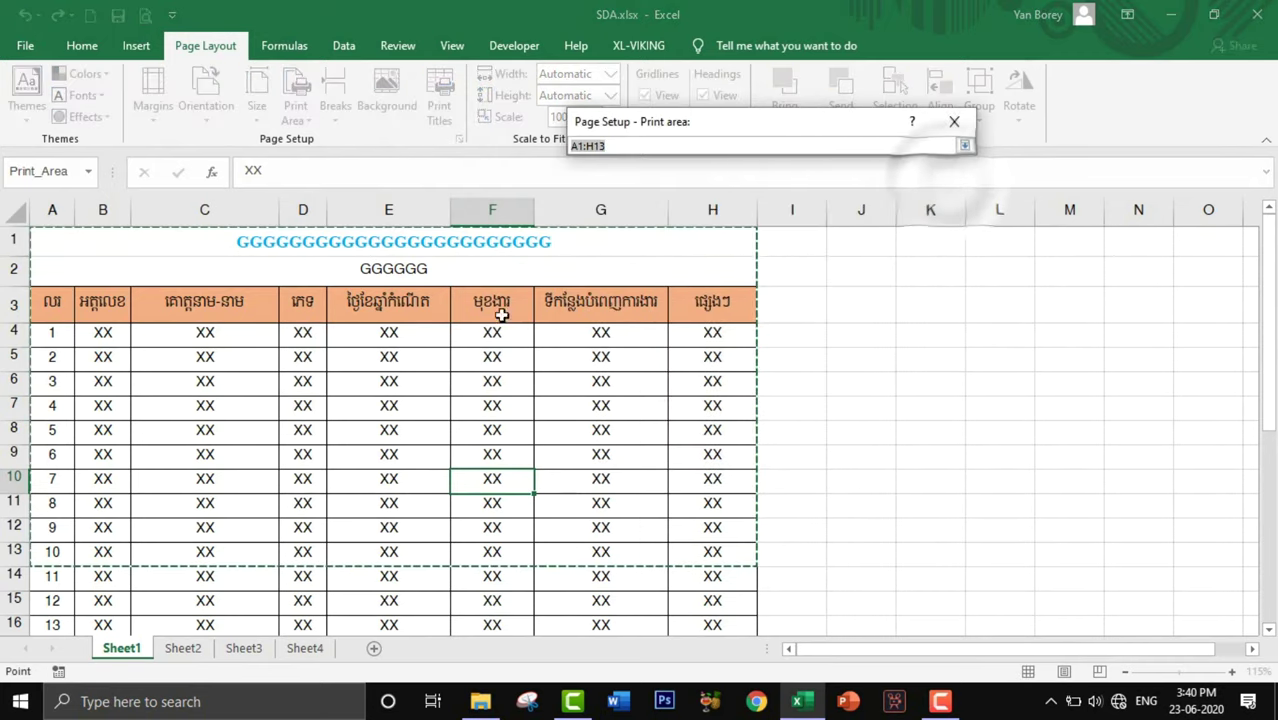
pyautogui.click(42, 308)
pyautogui.moveTo(72, 310)
pyautogui.mouseDown()
pyautogui.moveTo(715, 412)
pyautogui.moveTo(707, 557)
pyautogui.mouseUp()
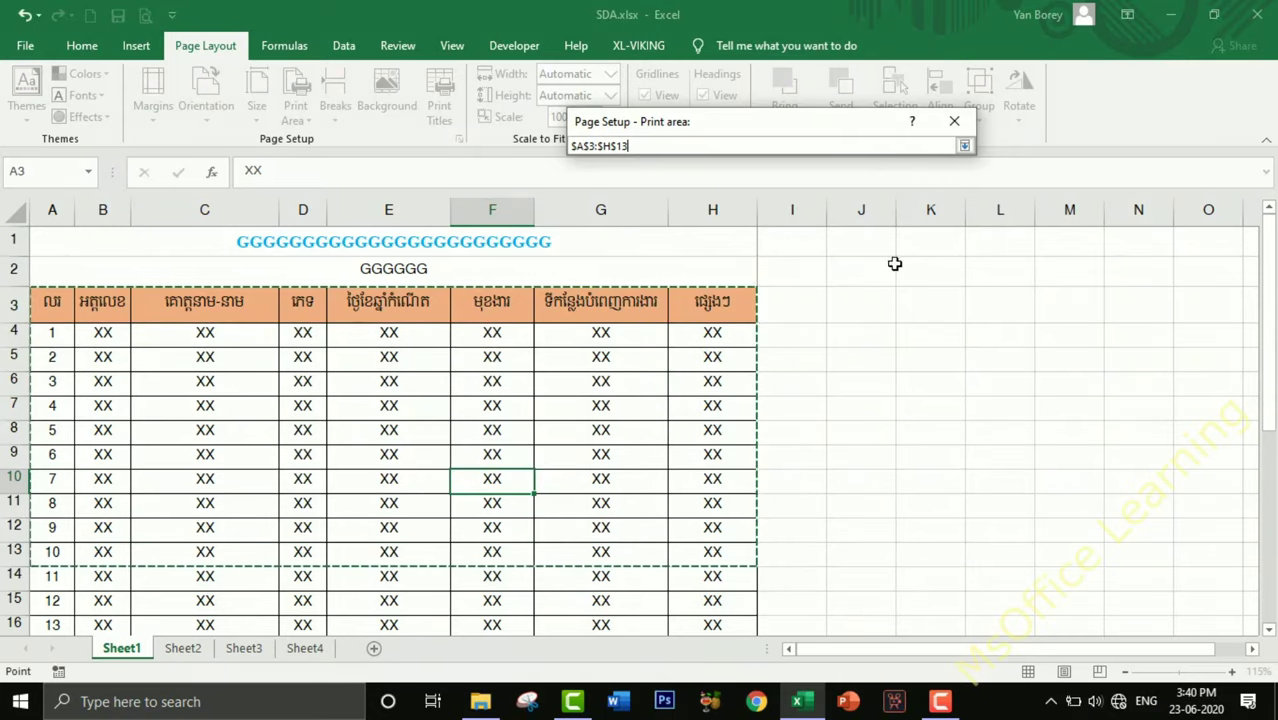
pyautogui.click(964, 146)
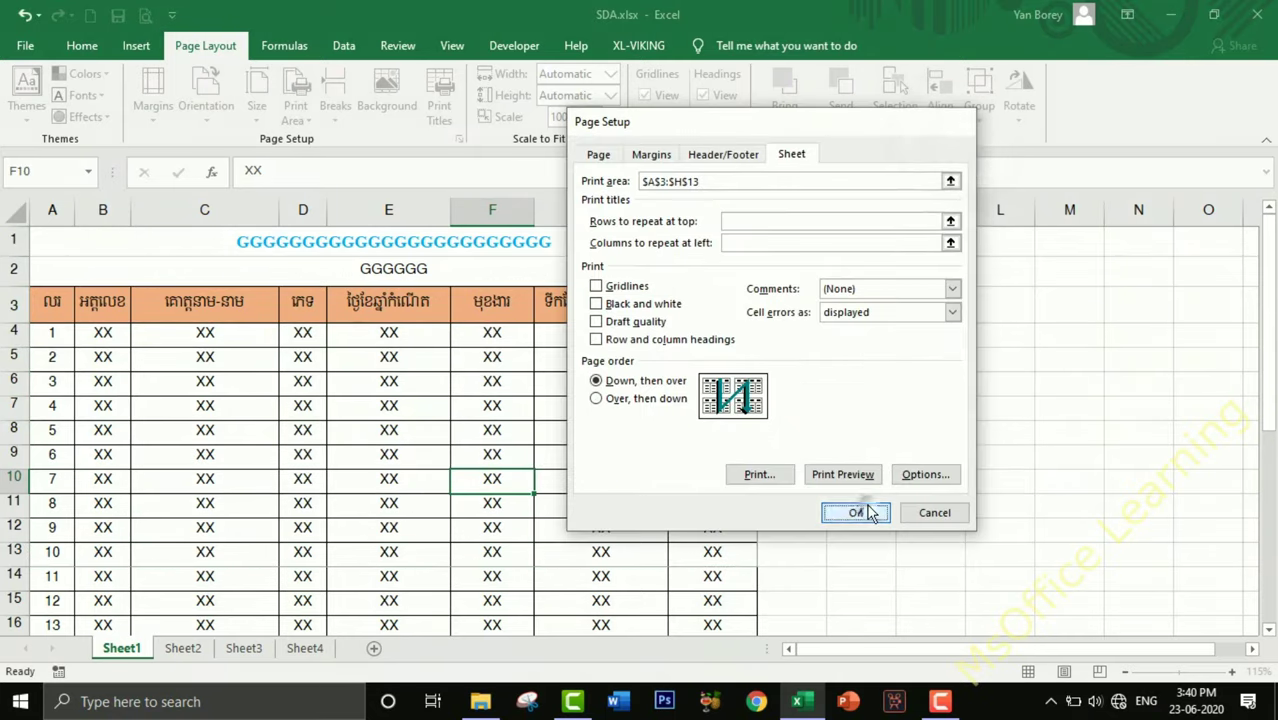
pyautogui.click(856, 512)
pyautogui.click(145, 16)
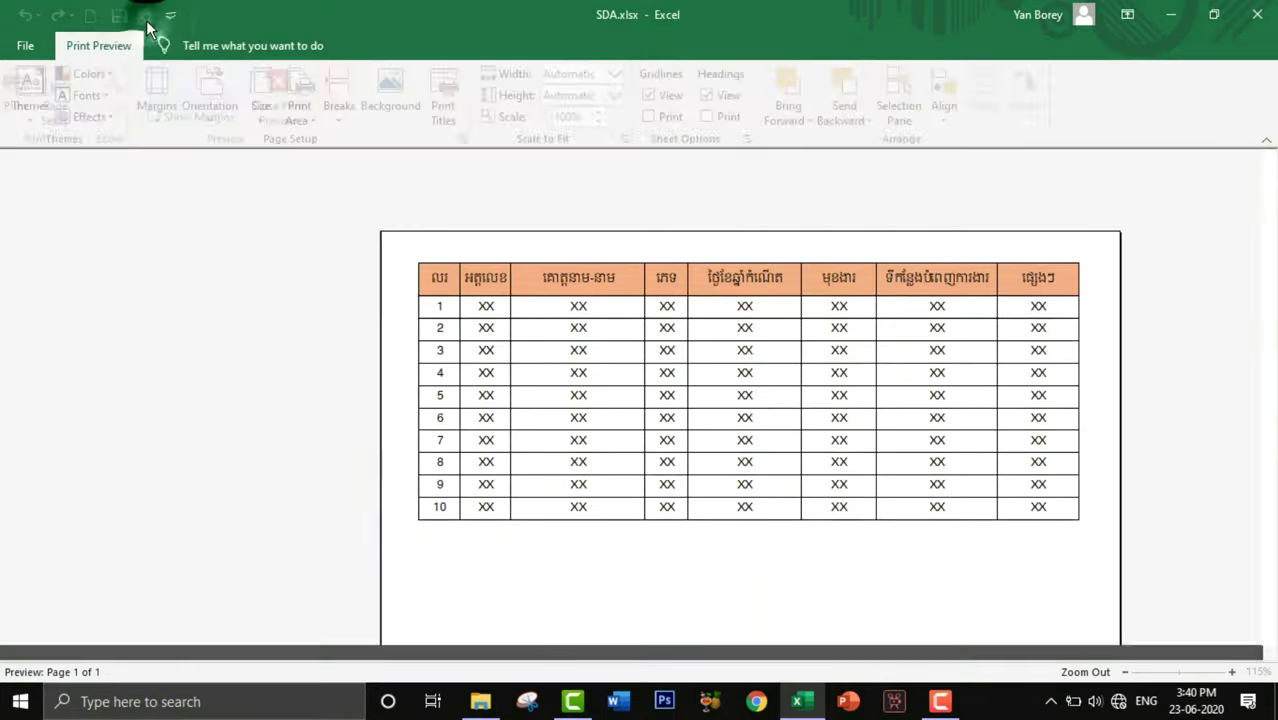
# Step: Zoom the preview to check that only the header row and rows 1–10 print, then cancel printing
pyautogui.click(709, 424)
pyautogui.click(542, 286)
pyautogui.scroll(2, 560, 230)
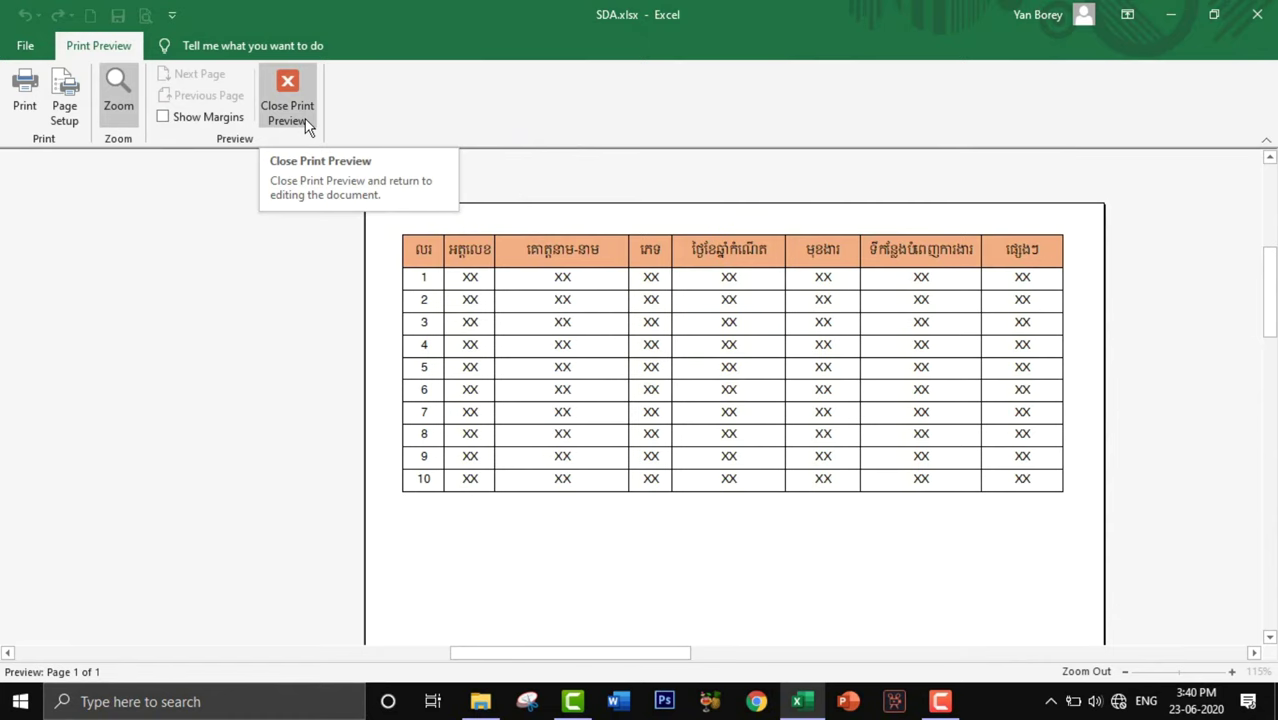
pyautogui.click(22, 92)
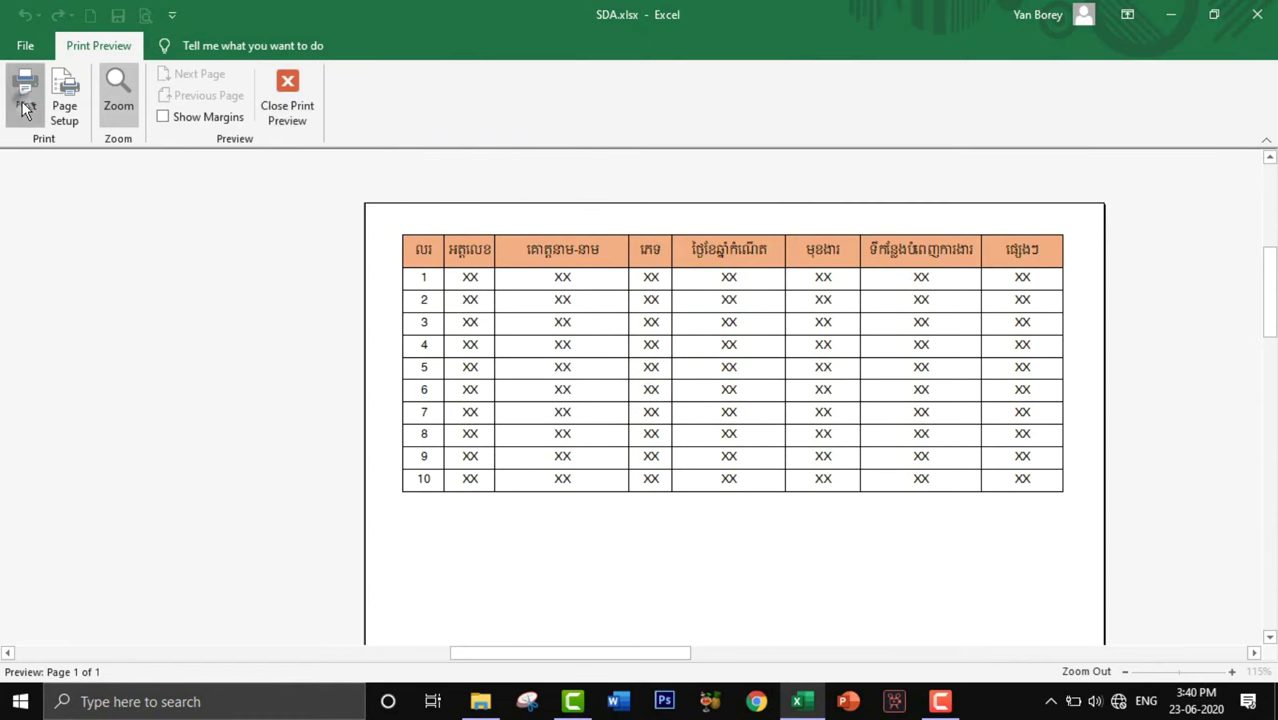
pyautogui.click(979, 166)
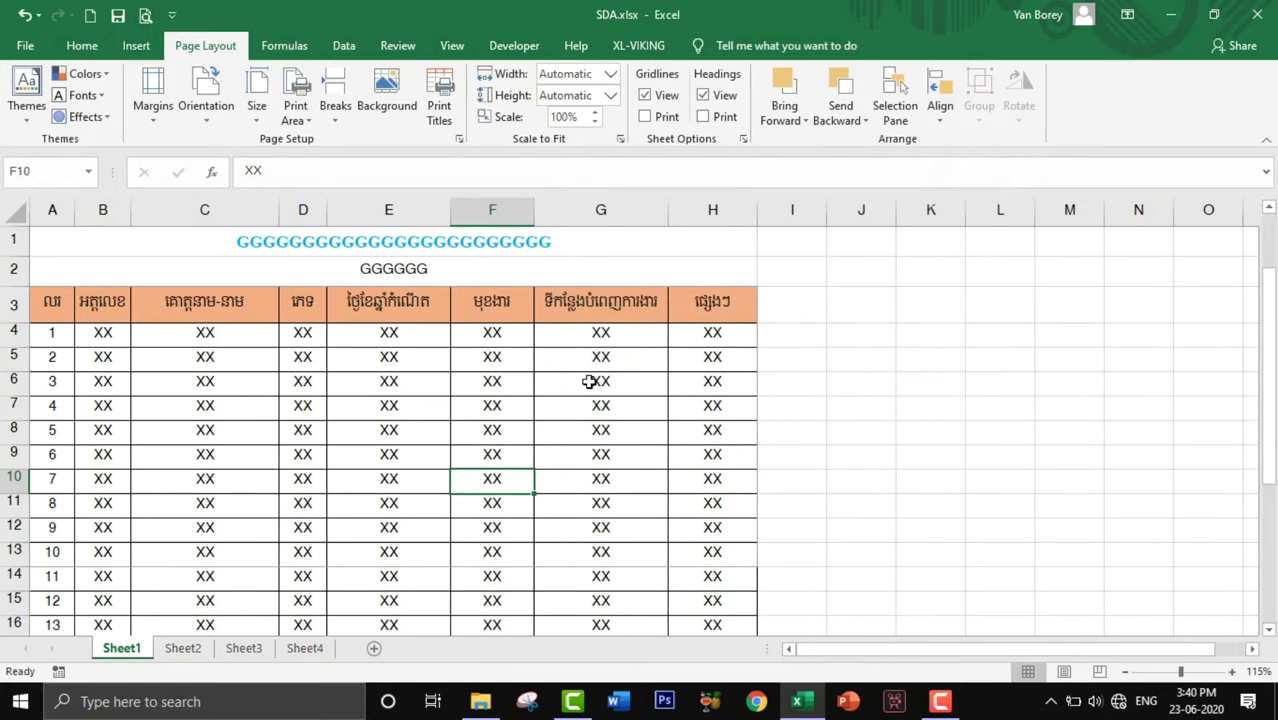
# Step: Delete the A3:H13 reference from the Print area box in Page Setup
pyautogui.click(458, 140)
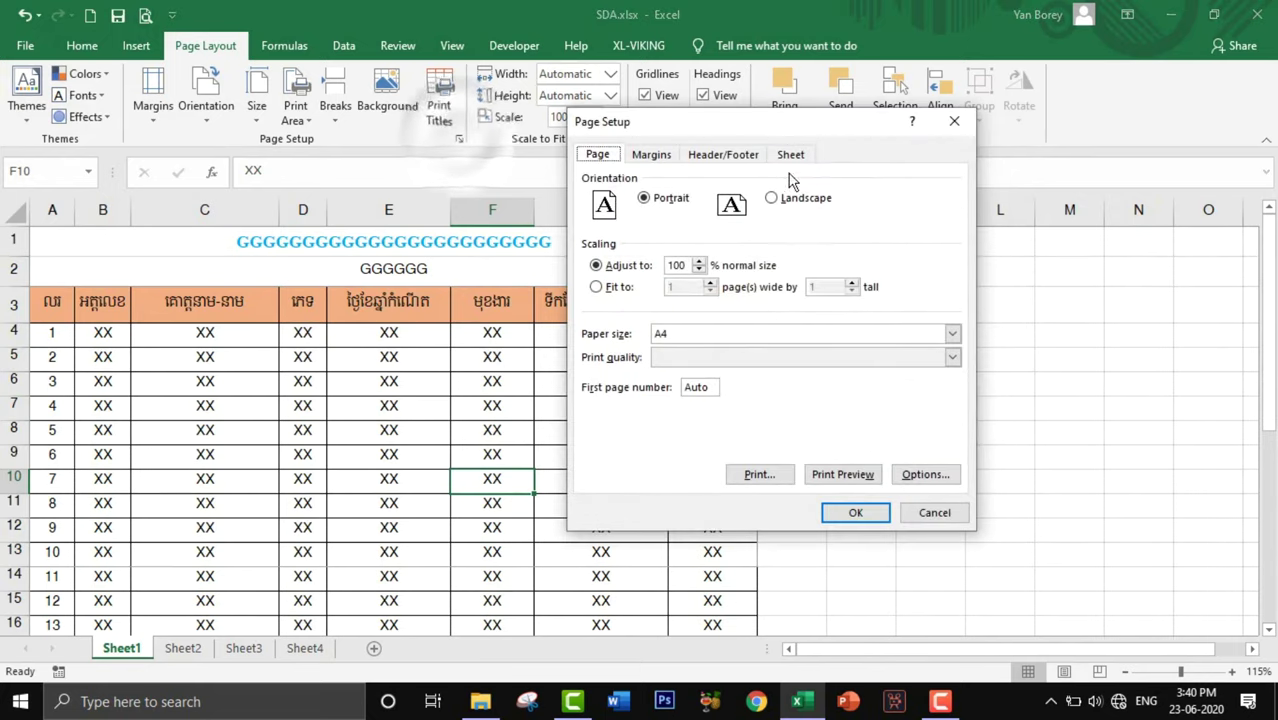
pyautogui.click(791, 155)
pyautogui.moveTo(696, 181); pyautogui.dragTo(629, 181)
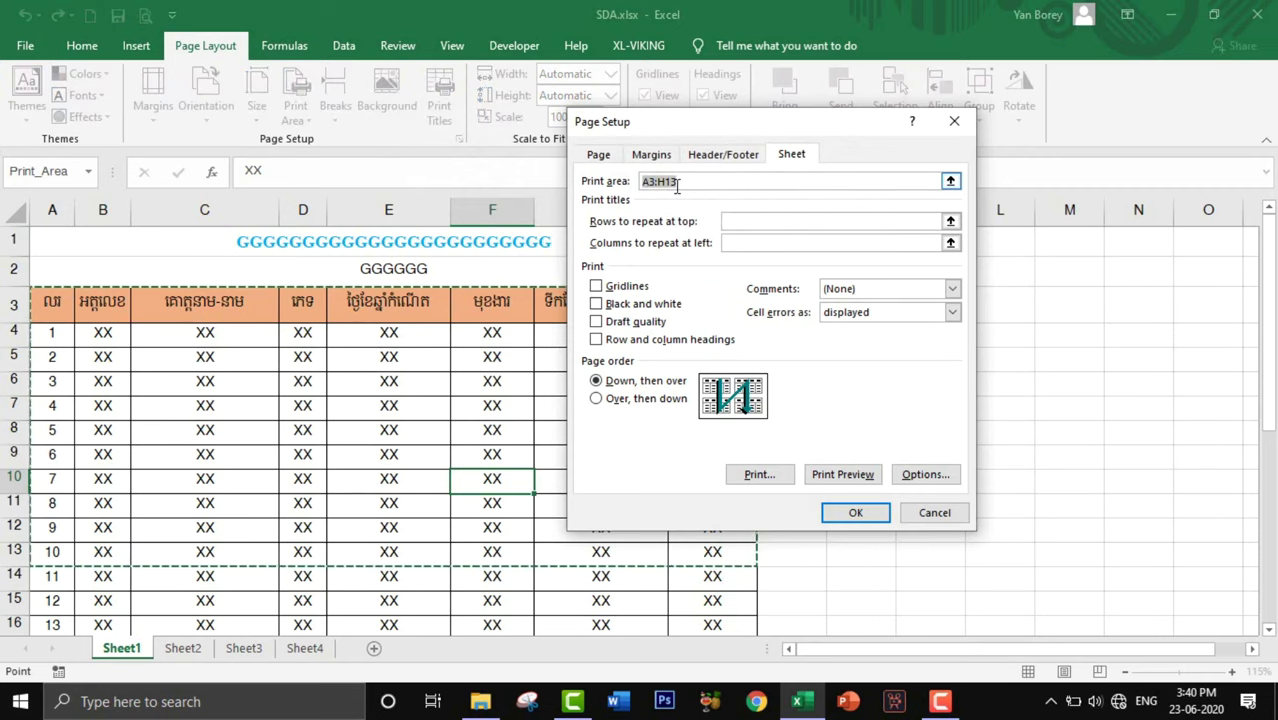
pyautogui.press('Delete')
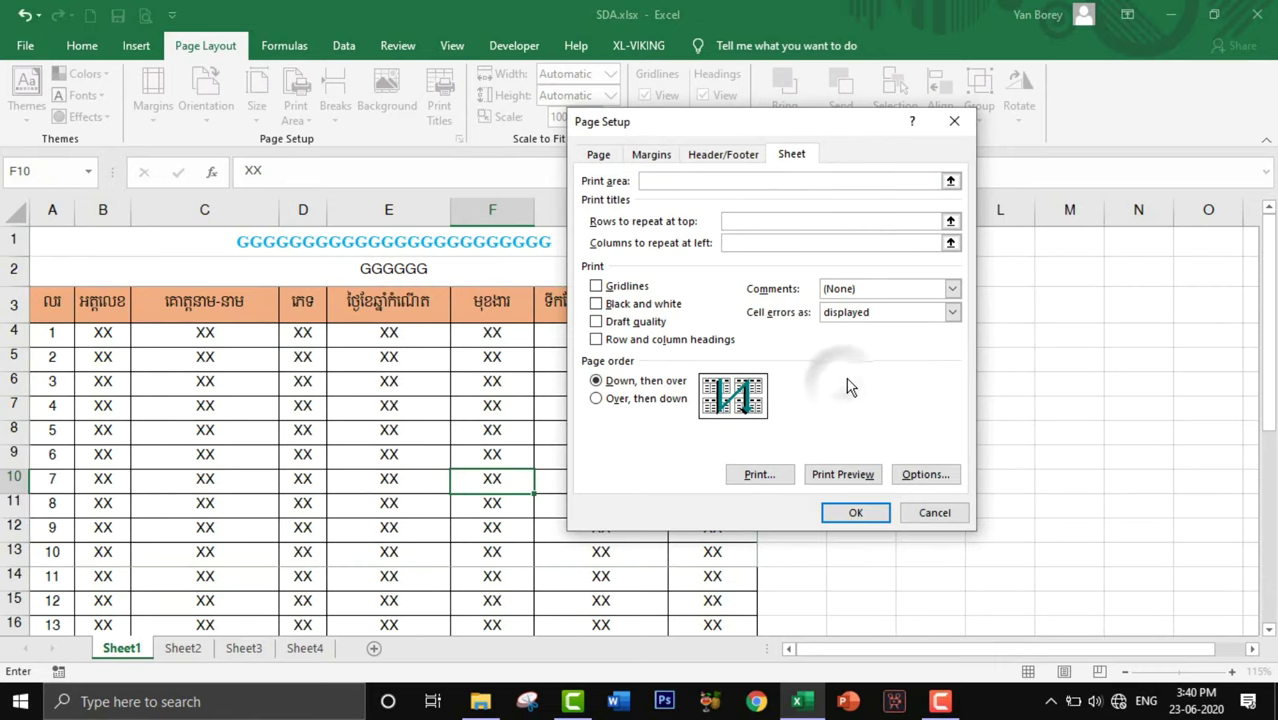
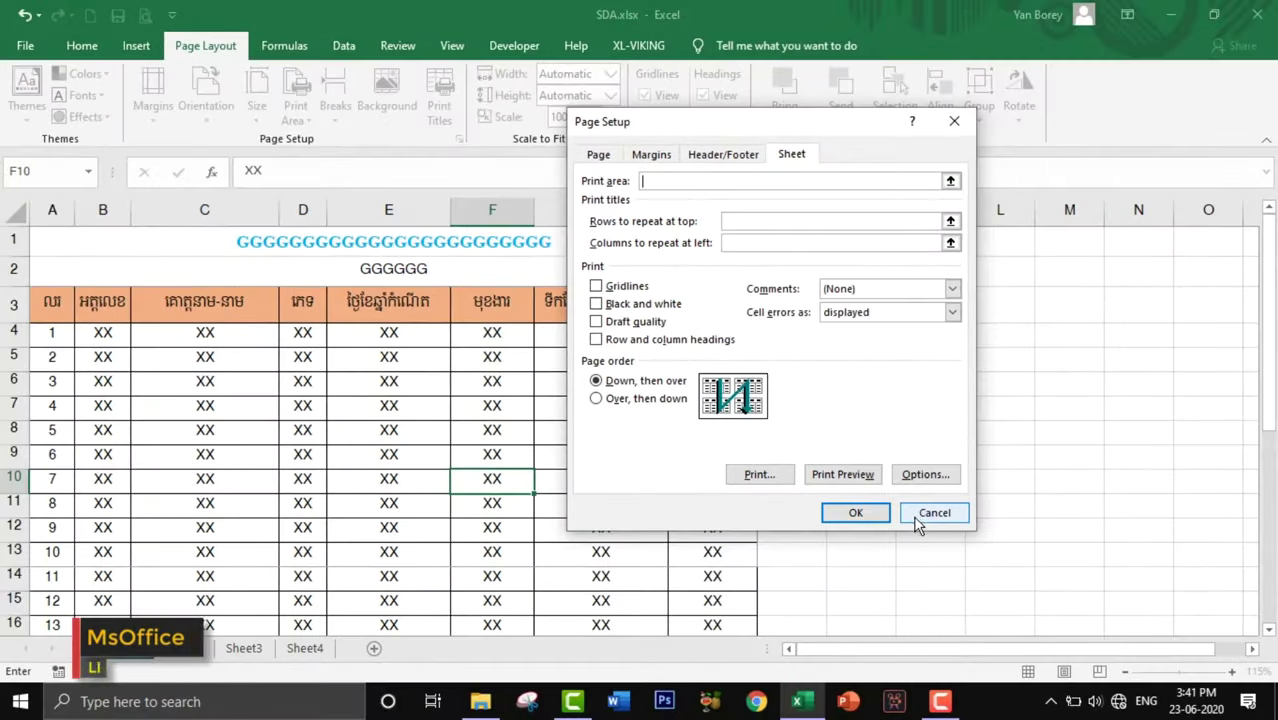
# Step: Delete A3:H13 from the Print area field on Page Setup's Sheet tab and confirm
pyautogui.click(918, 522)
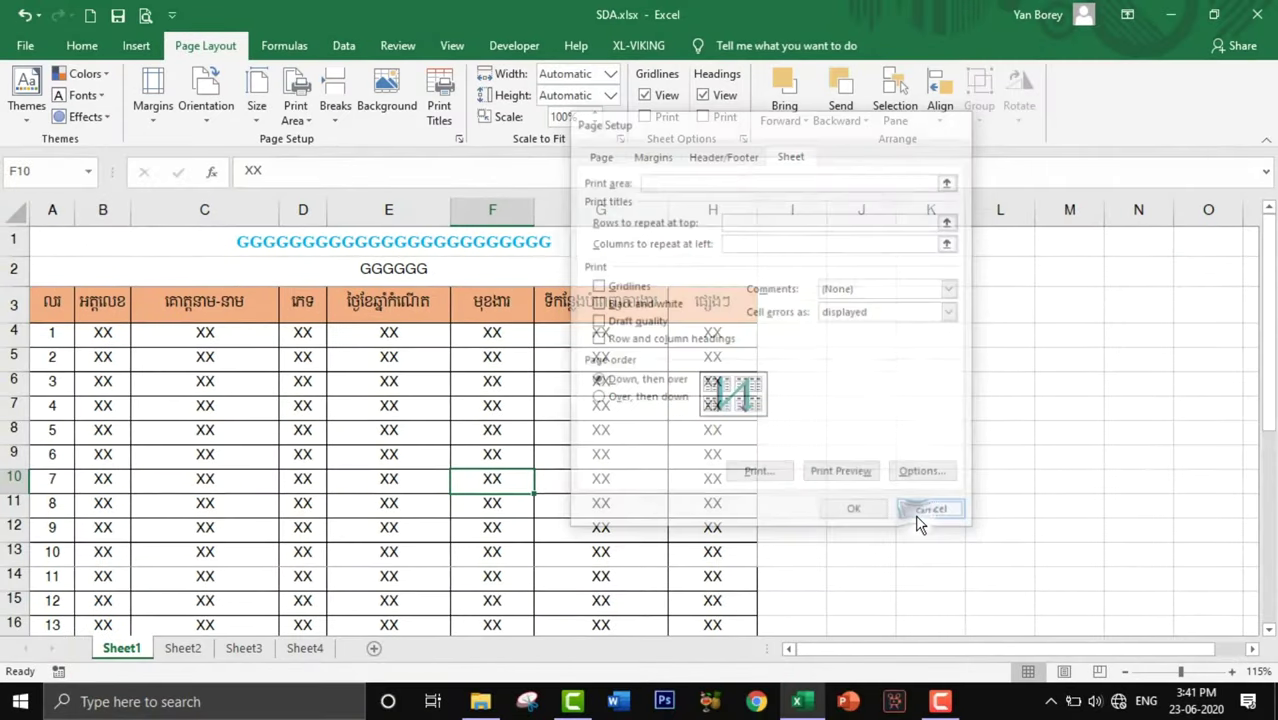
pyautogui.scroll(-1, 365, 363)
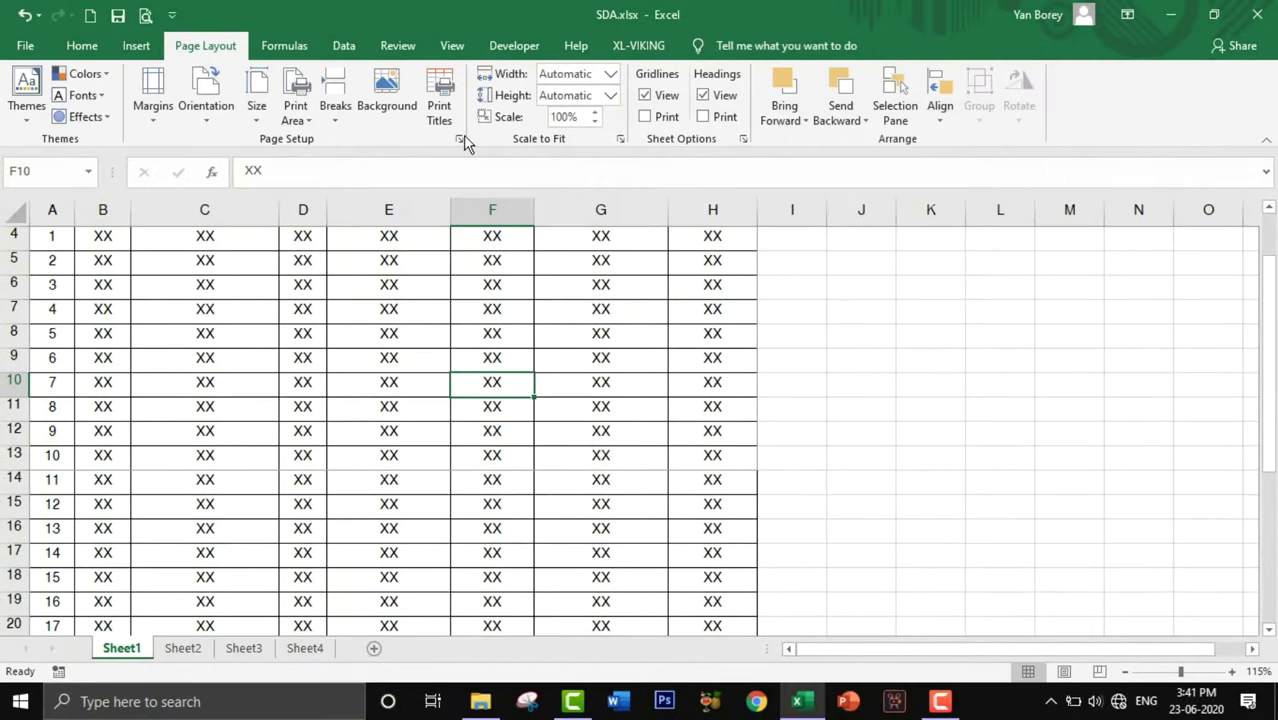
pyautogui.click(459, 138)
pyautogui.click(791, 154)
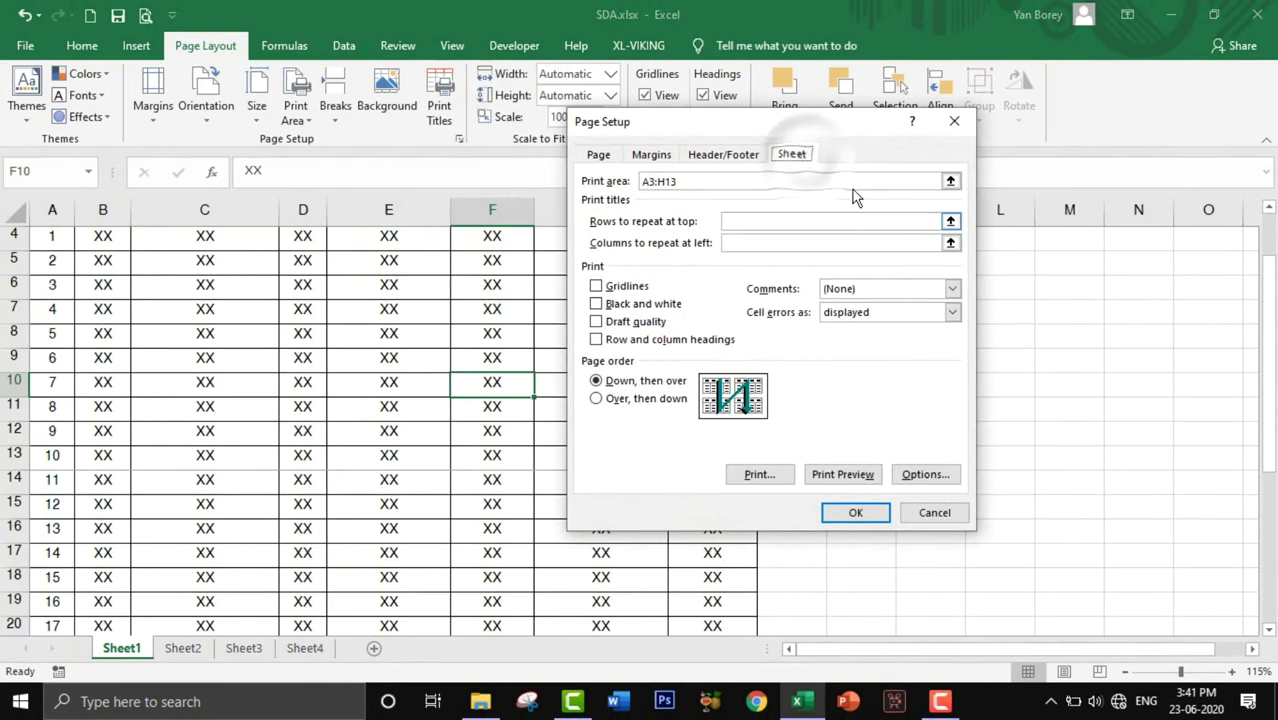
pyautogui.press('Delete')
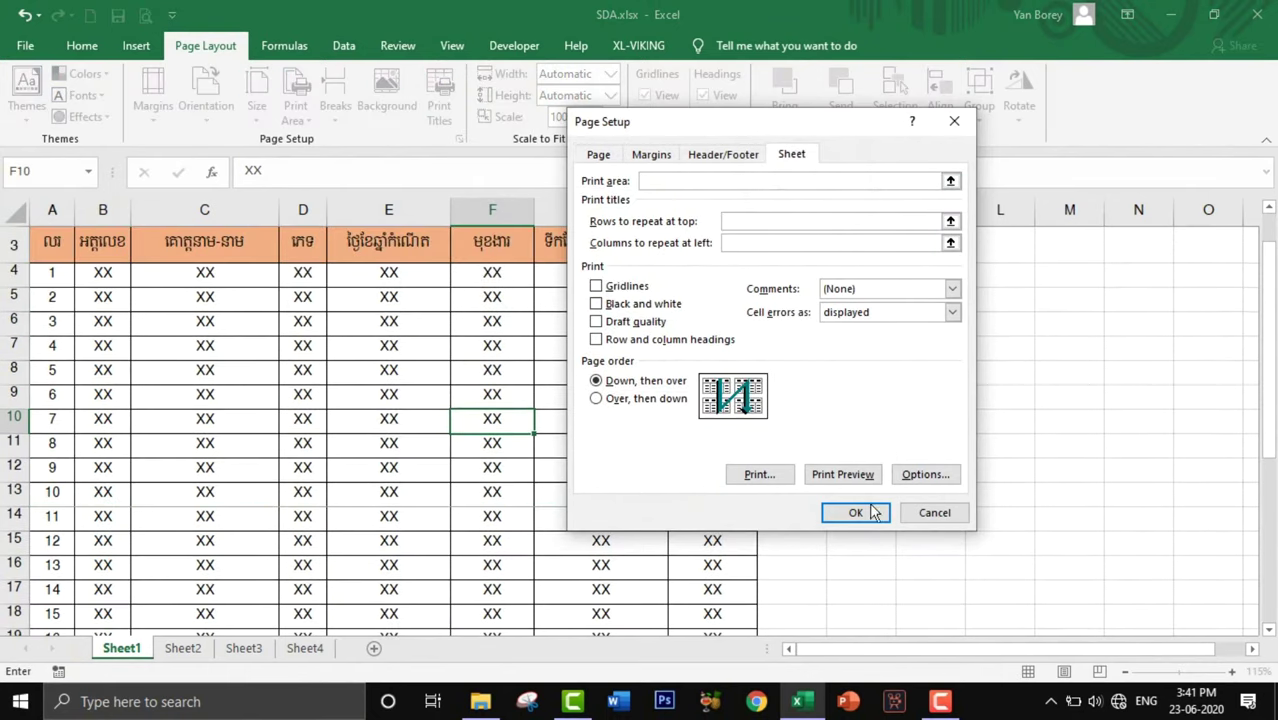
pyautogui.click(862, 511)
pyautogui.click(650, 436)
pyautogui.scroll(-1, 611, 448)
pyautogui.scroll(-4, 614, 447)
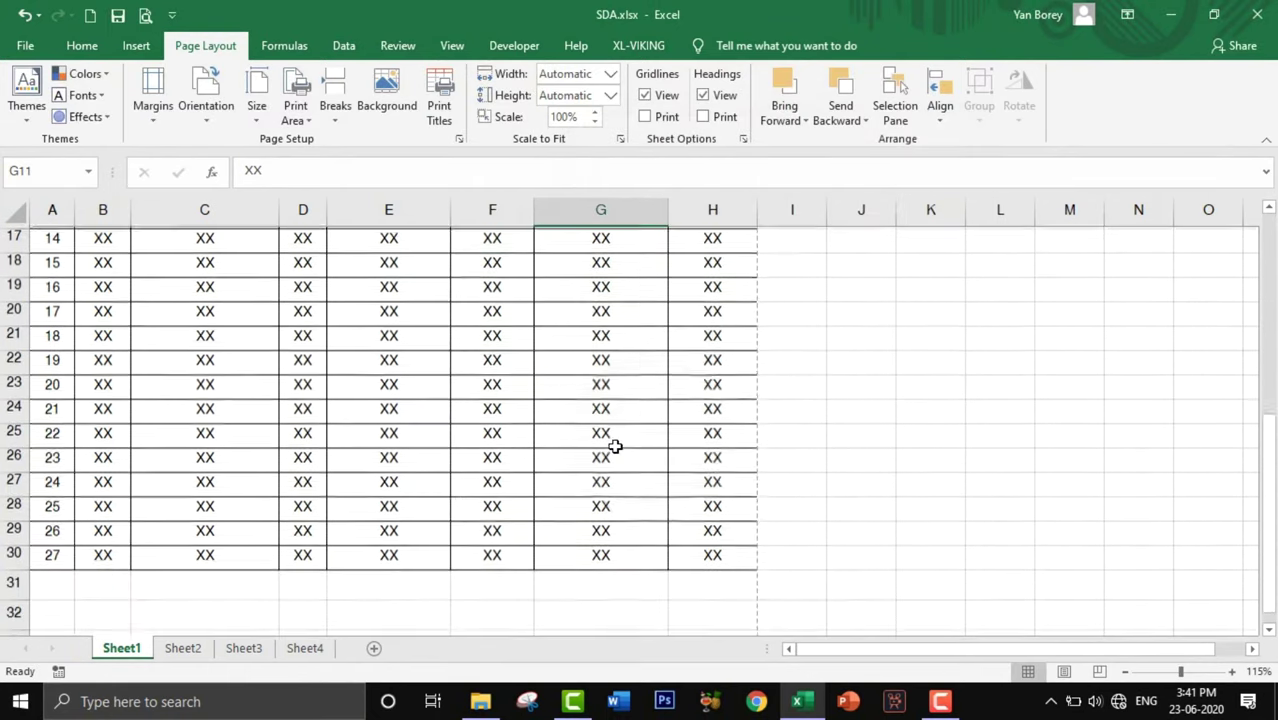
# Step: Fill more XX rows down from the table's last row, extending it to row 84
pyautogui.scroll(-3, 571, 434)
pyautogui.scroll(-2, 485, 434)
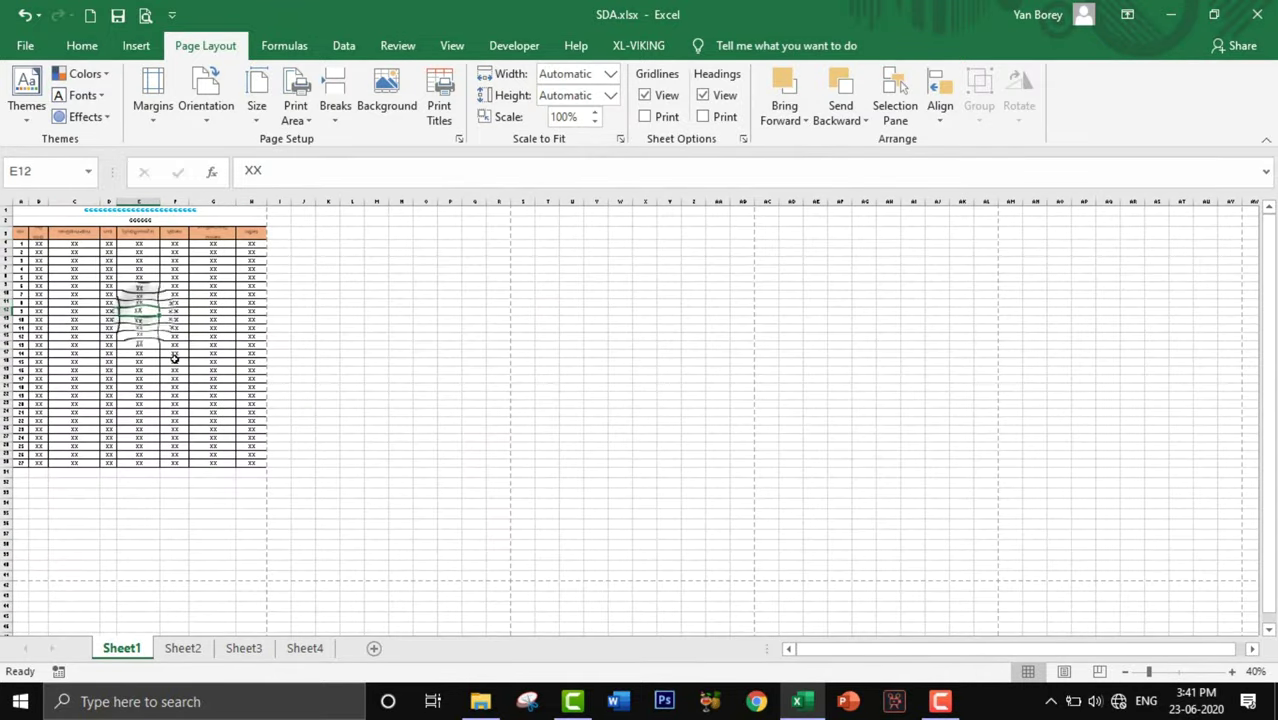
pyautogui.scroll(-2, 210, 467)
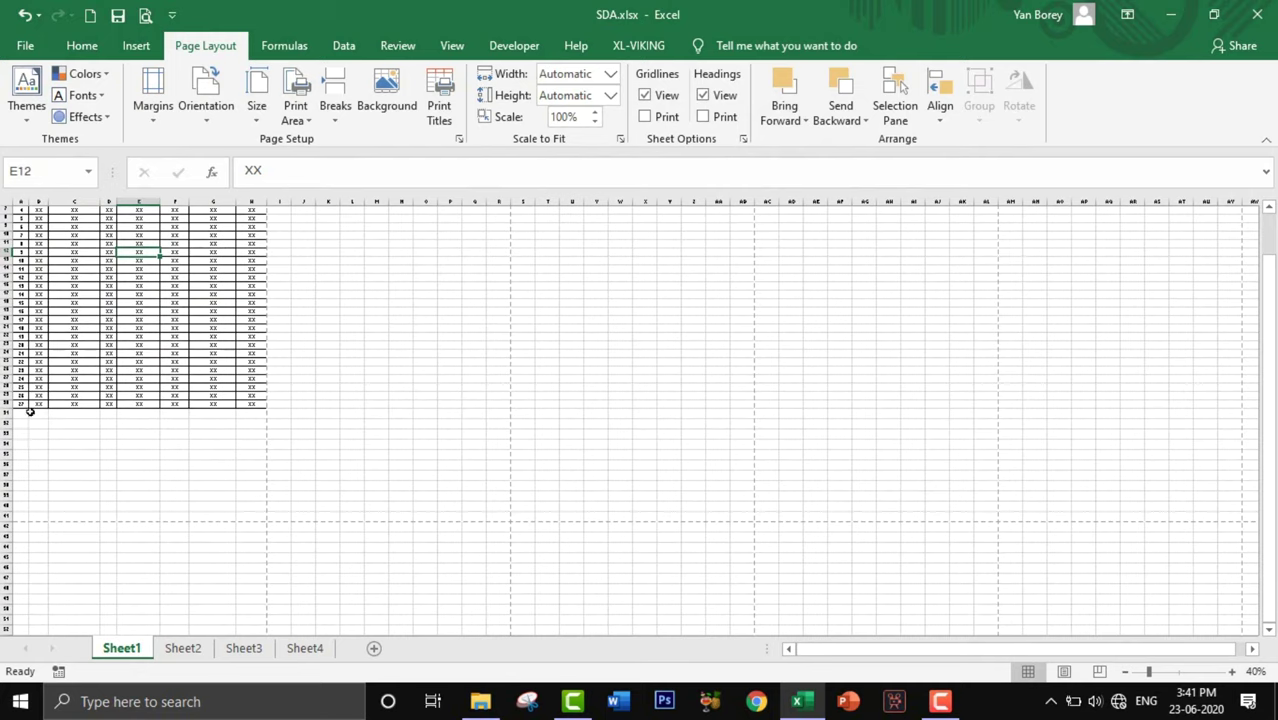
pyautogui.moveTo(22, 400)
pyautogui.mouseDown()
pyautogui.moveTo(265, 404)
pyautogui.moveTo(253, 593)
pyautogui.moveTo(229, 597)
pyautogui.mouseUp()
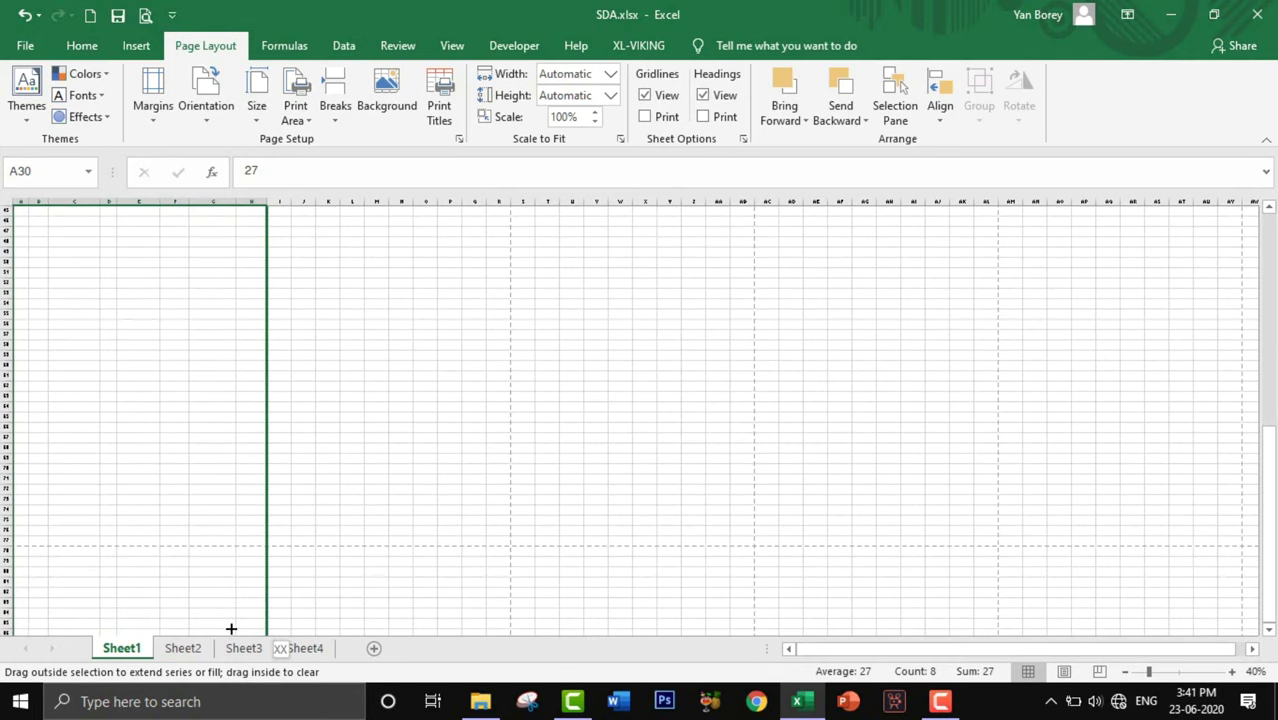
pyautogui.moveTo(229, 597); pyautogui.dragTo(236, 612)
pyautogui.click(328, 538)
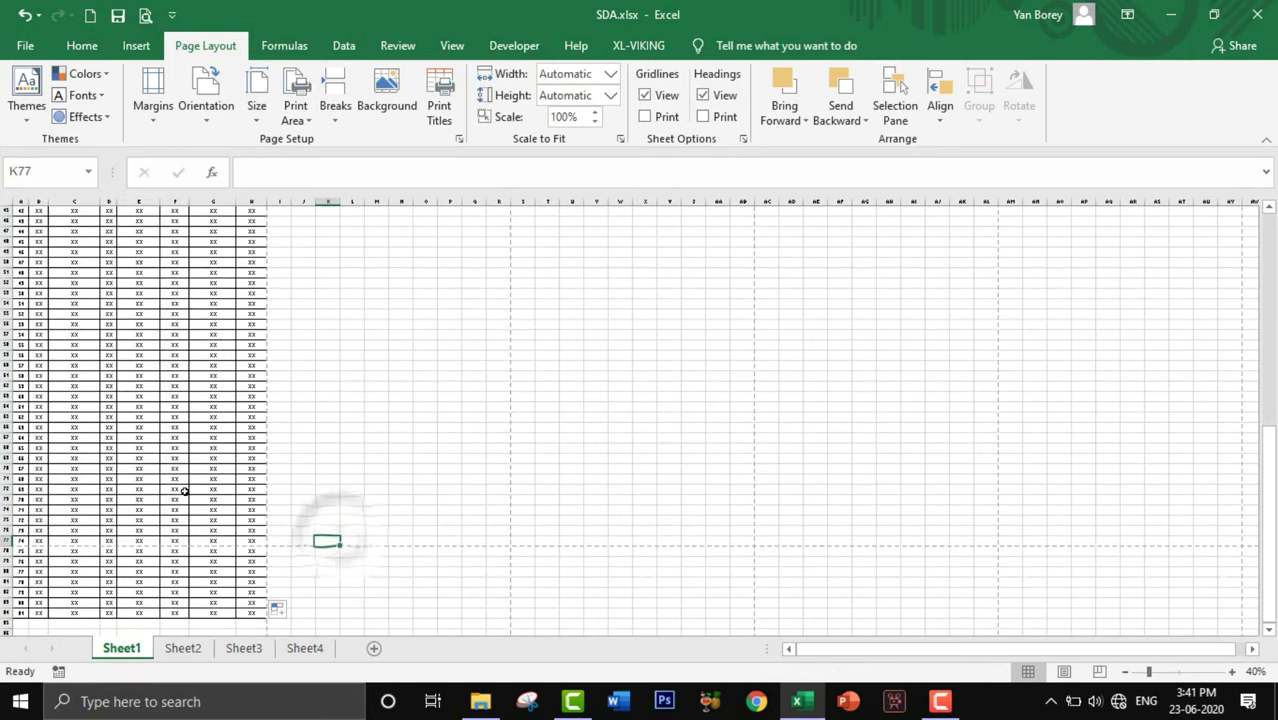
pyautogui.scroll(3, 182, 492)
pyautogui.scroll(6, 185, 492)
pyautogui.scroll(5, 185, 492)
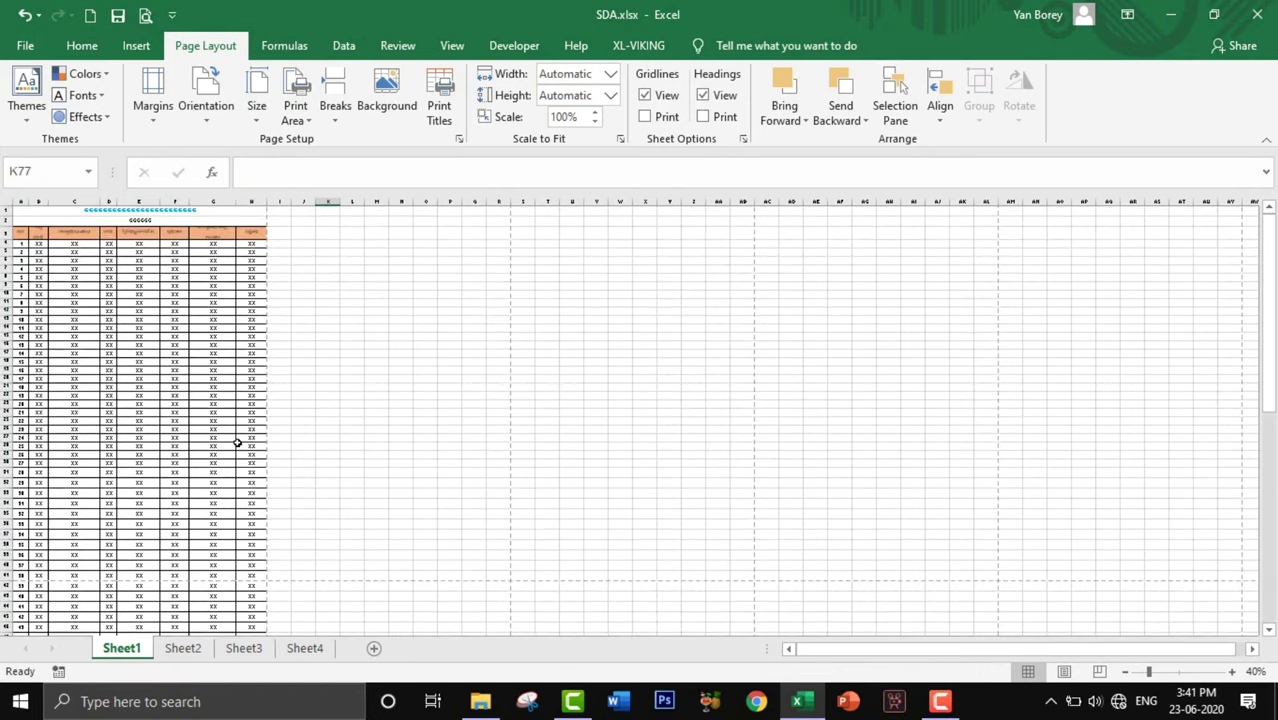
# Step: Widen column G and narrow column H by dragging their shared border
pyautogui.moveTo(237, 200); pyautogui.dragTo(258, 200)
pyautogui.click(317, 336)
pyautogui.scroll(-3, 285, 438)
pyautogui.scroll(3, 285, 438)
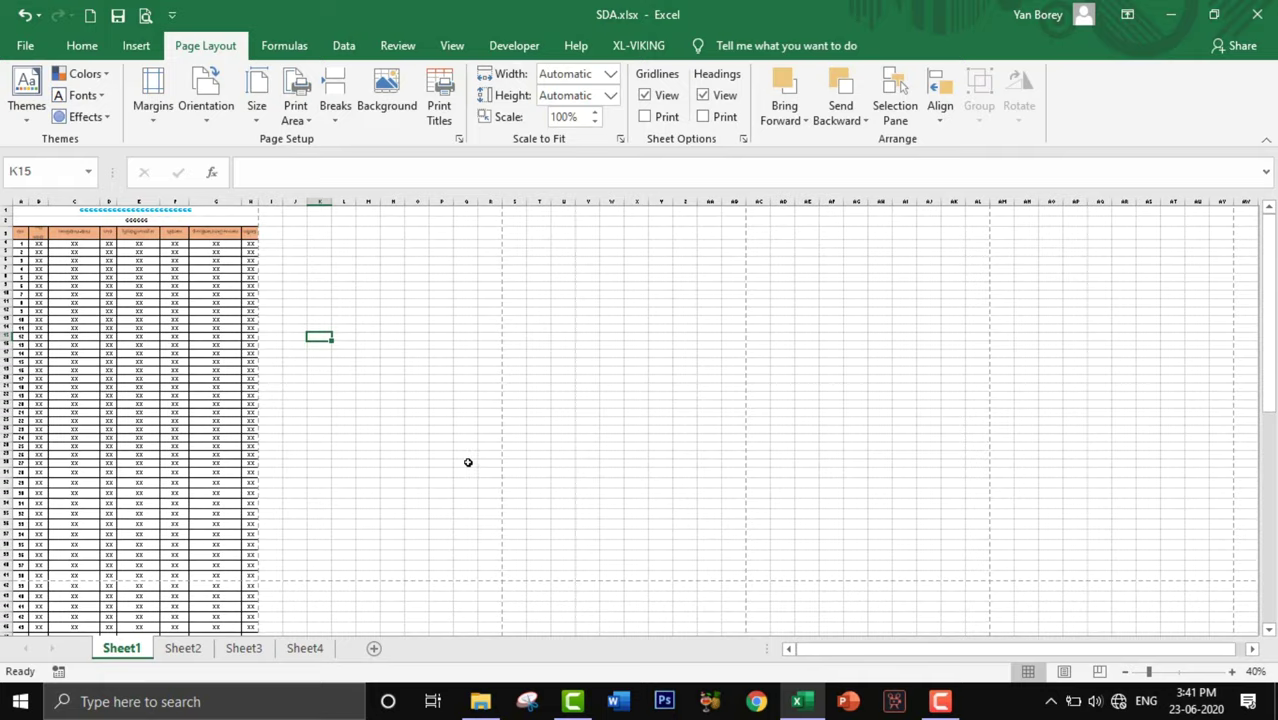
pyautogui.scroll(2, 467, 462)
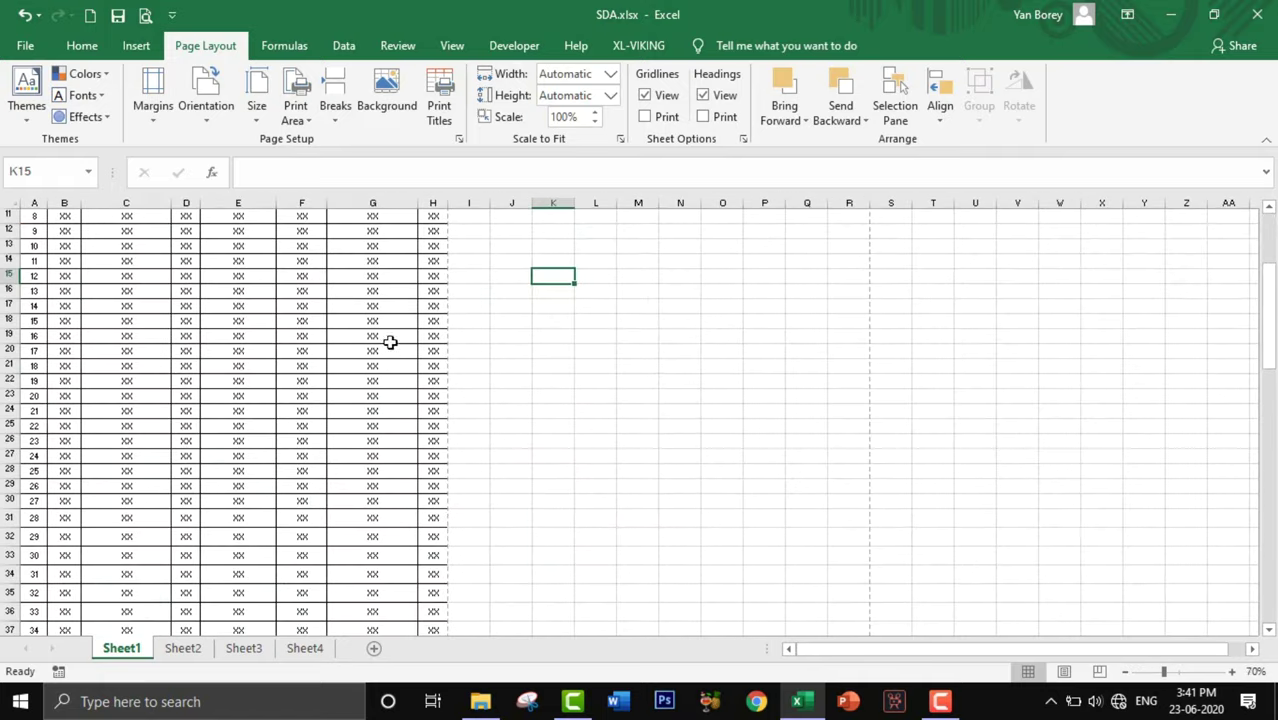
pyautogui.scroll(3, 390, 343)
pyautogui.scroll(4, 385, 365)
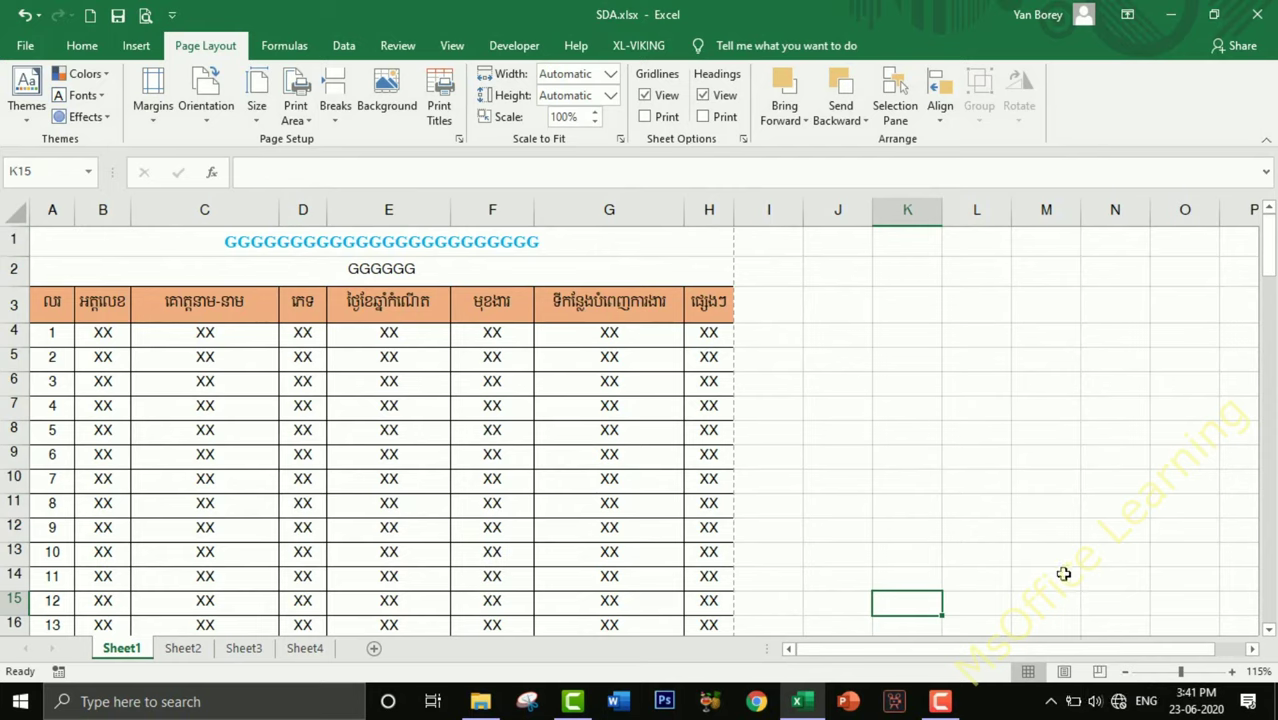
pyautogui.click(1099, 672)
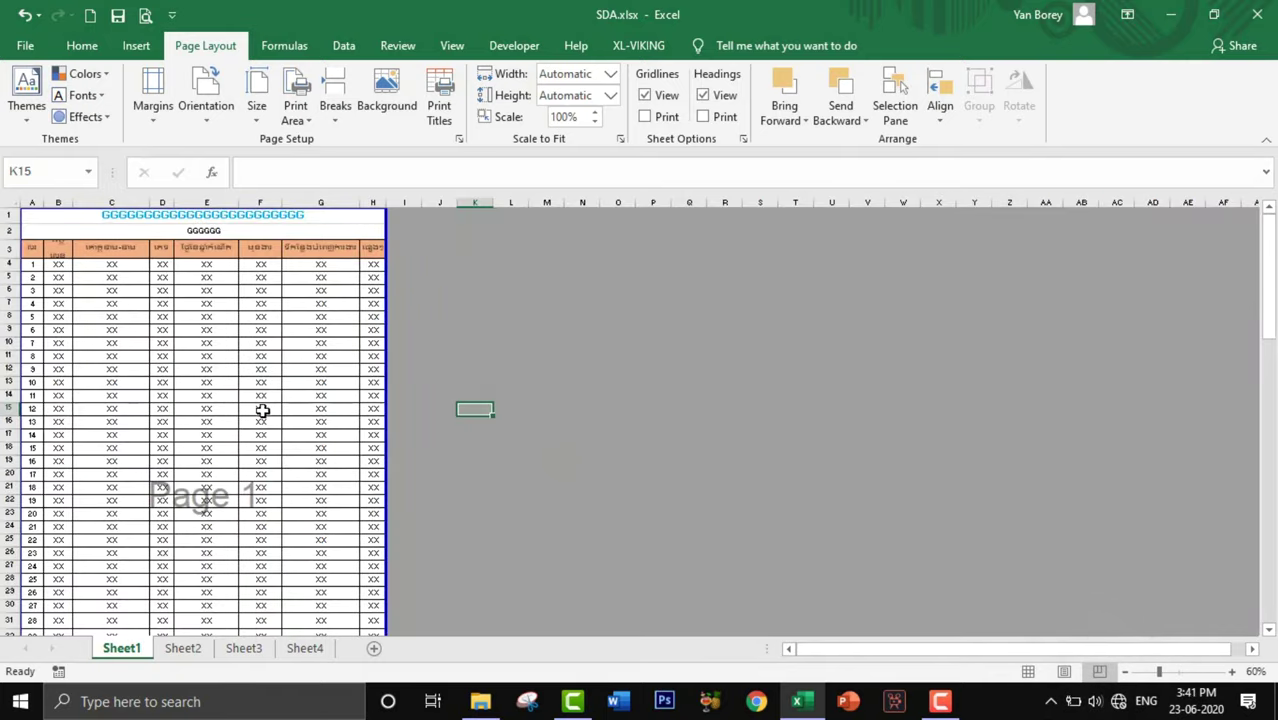
# Step: Scroll through Page Break Preview, checking the table breaks after rows 41 and 77 into three pages
pyautogui.scroll(-3, 253, 409)
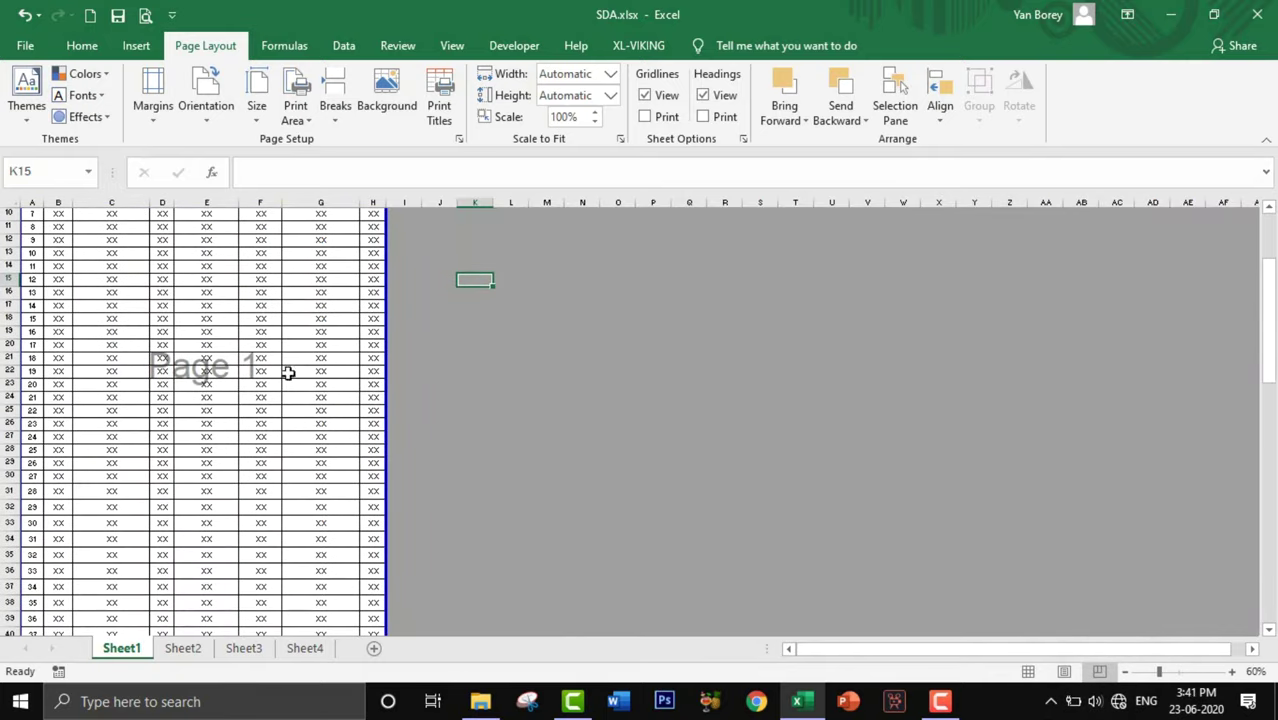
pyautogui.scroll(-8, 249, 460)
pyautogui.scroll(-6, 211, 500)
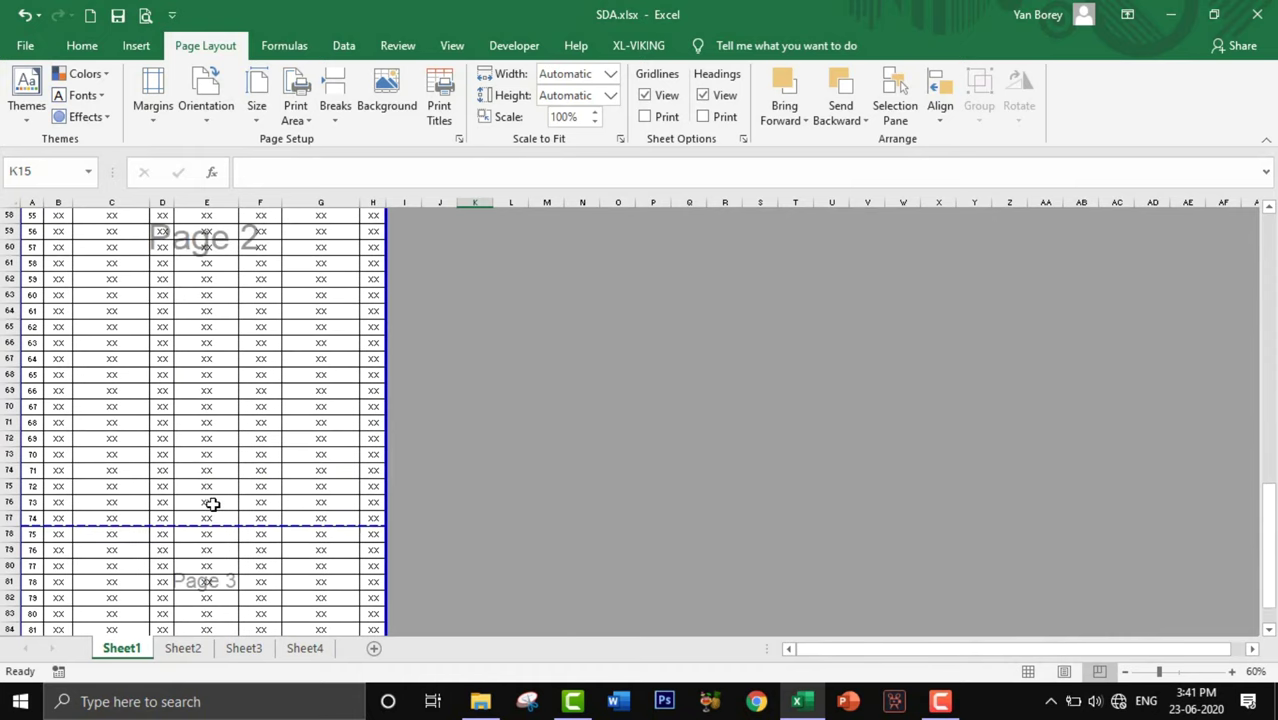
pyautogui.scroll(-7, 217, 496)
pyautogui.scroll(2, 217, 440)
pyautogui.scroll(3, 228, 442)
pyautogui.scroll(6, 228, 446)
pyautogui.scroll(6, 230, 446)
pyautogui.scroll(4, 228, 445)
pyautogui.scroll(3, 228, 445)
pyautogui.scroll(-4, 250, 457)
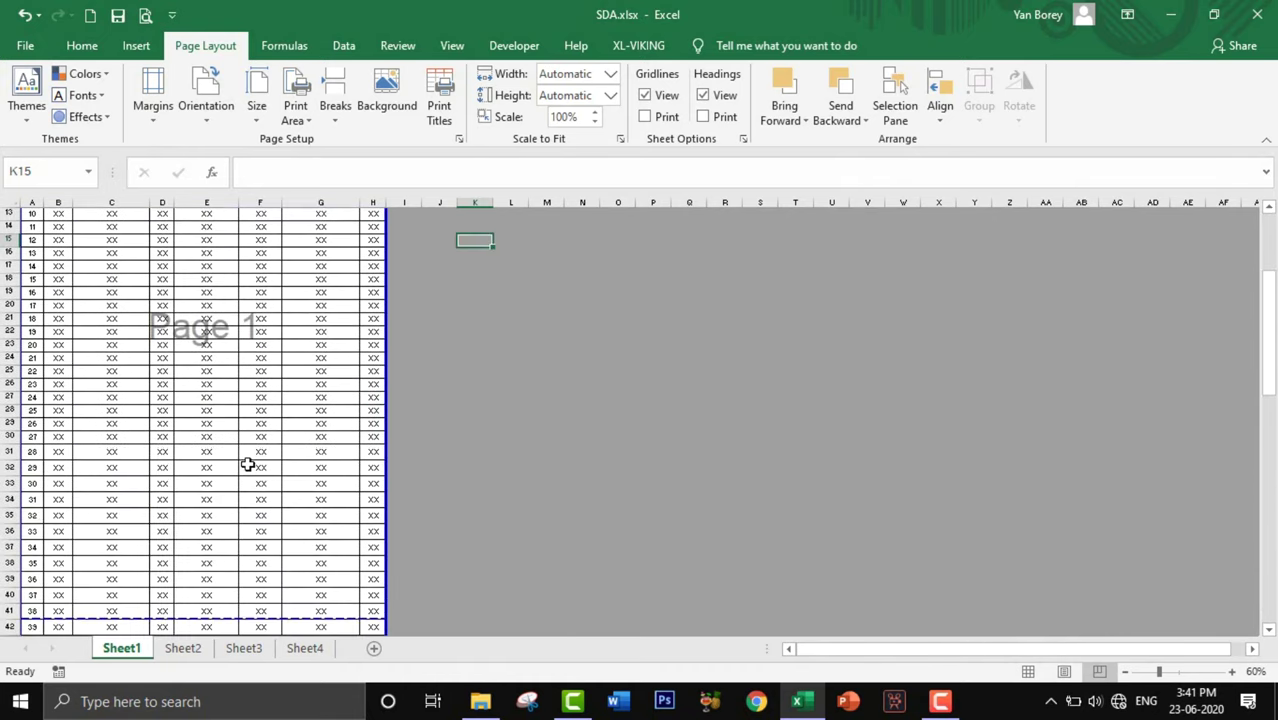
pyautogui.scroll(-2, 250, 457)
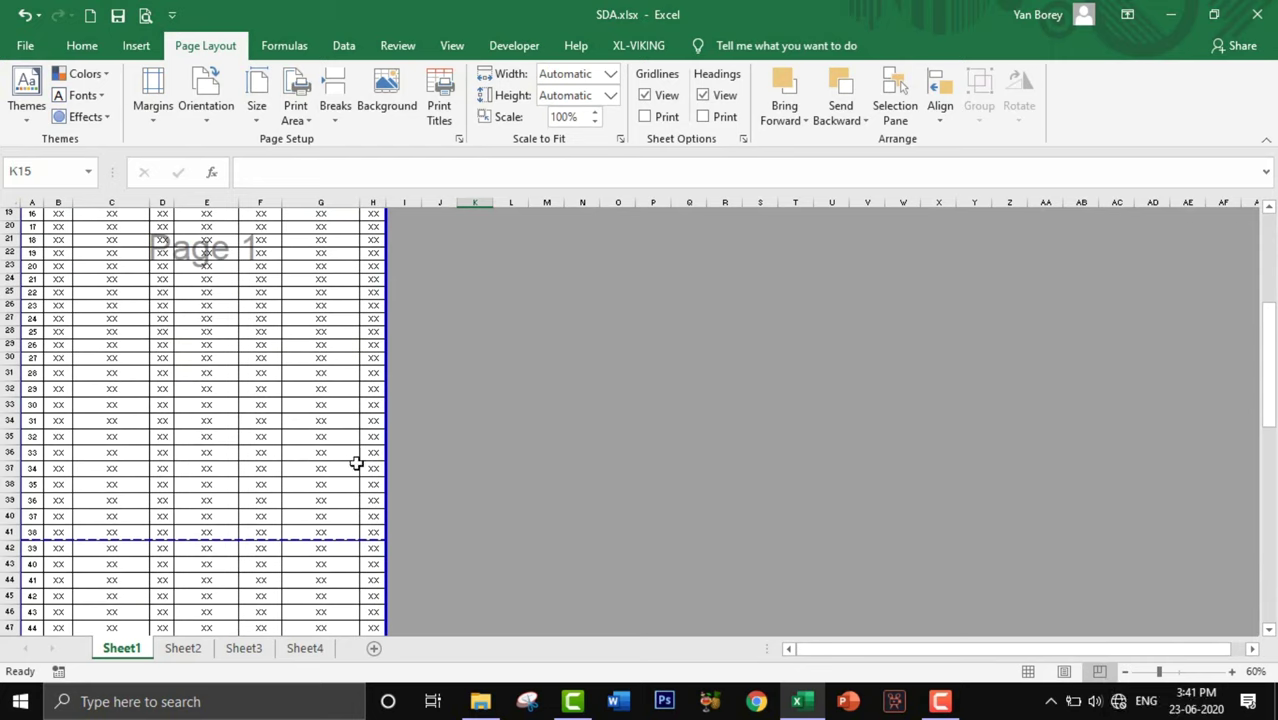
pyautogui.scroll(-3, 222, 442)
pyautogui.scroll(-3, 225, 443)
pyautogui.scroll(-1, 225, 443)
pyautogui.scroll(7, 225, 443)
pyautogui.scroll(6, 299, 477)
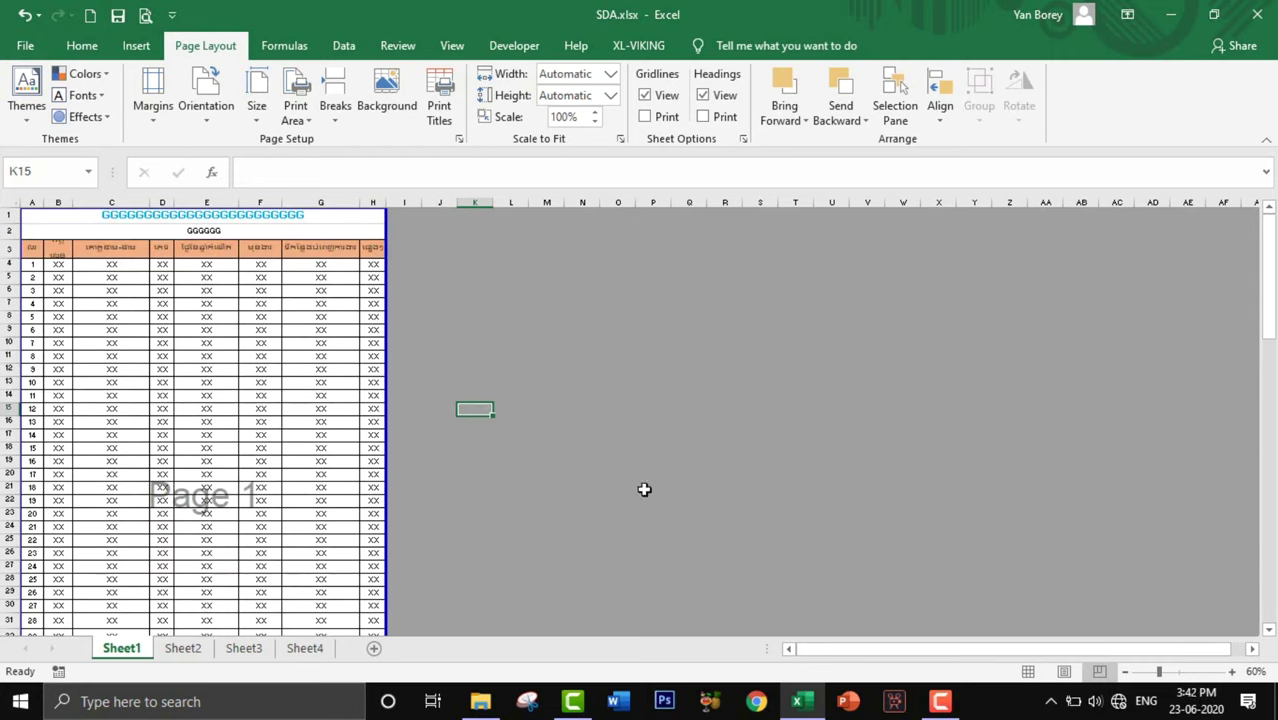
pyautogui.scroll(4, 513, 447)
pyautogui.scroll(2, 516, 447)
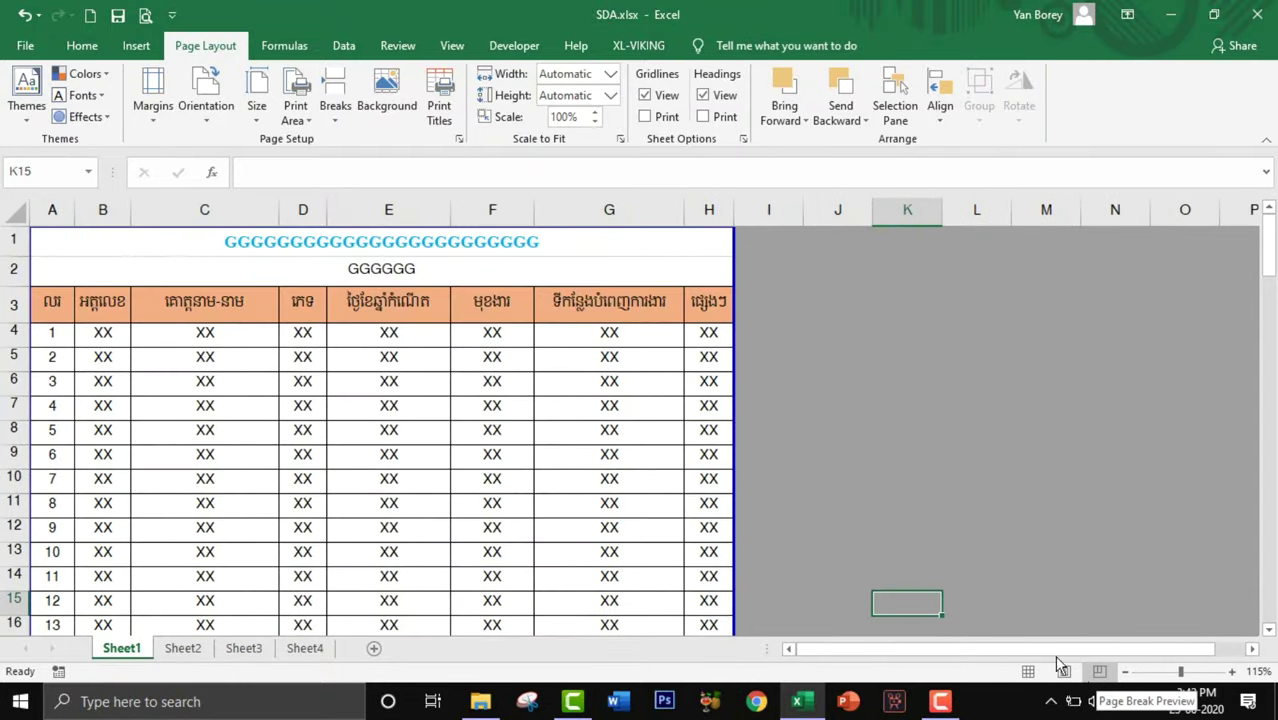
pyautogui.scroll(-2, 480, 405)
pyautogui.scroll(-3, 480, 405)
pyautogui.scroll(-4, 480, 405)
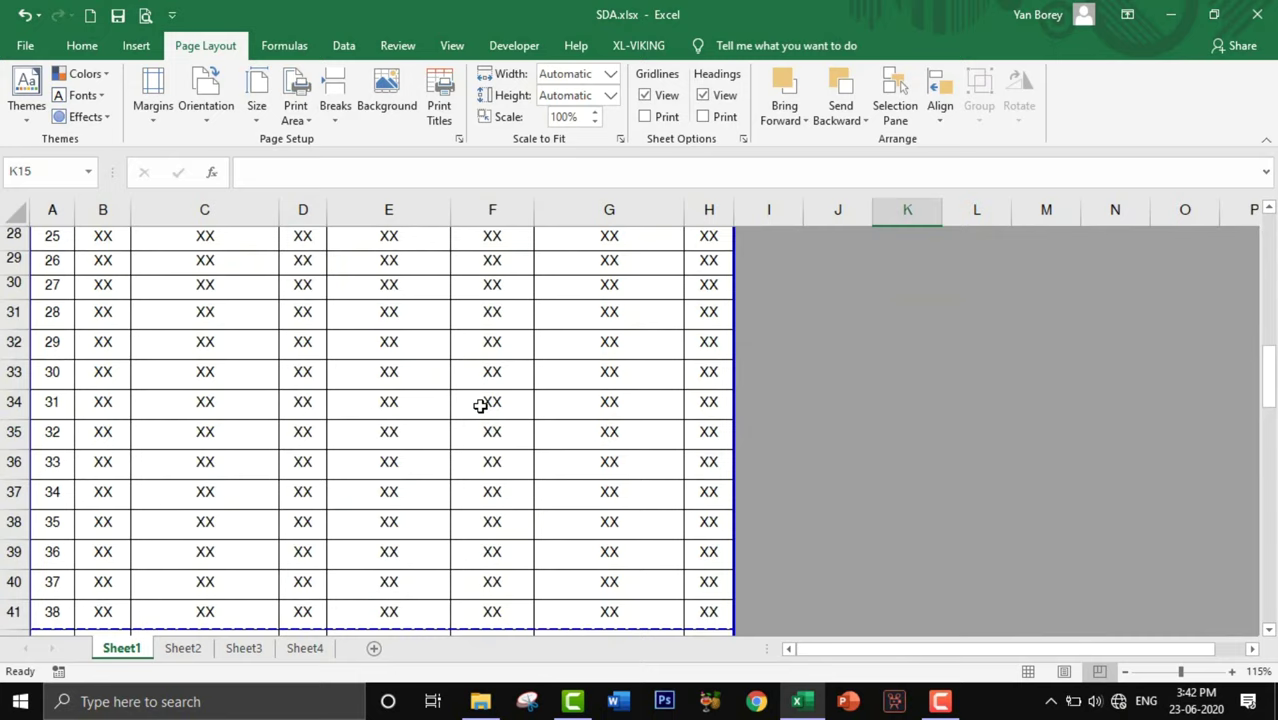
pyautogui.scroll(-3, 480, 405)
pyautogui.scroll(-3, 523, 400)
pyautogui.scroll(-4, 523, 400)
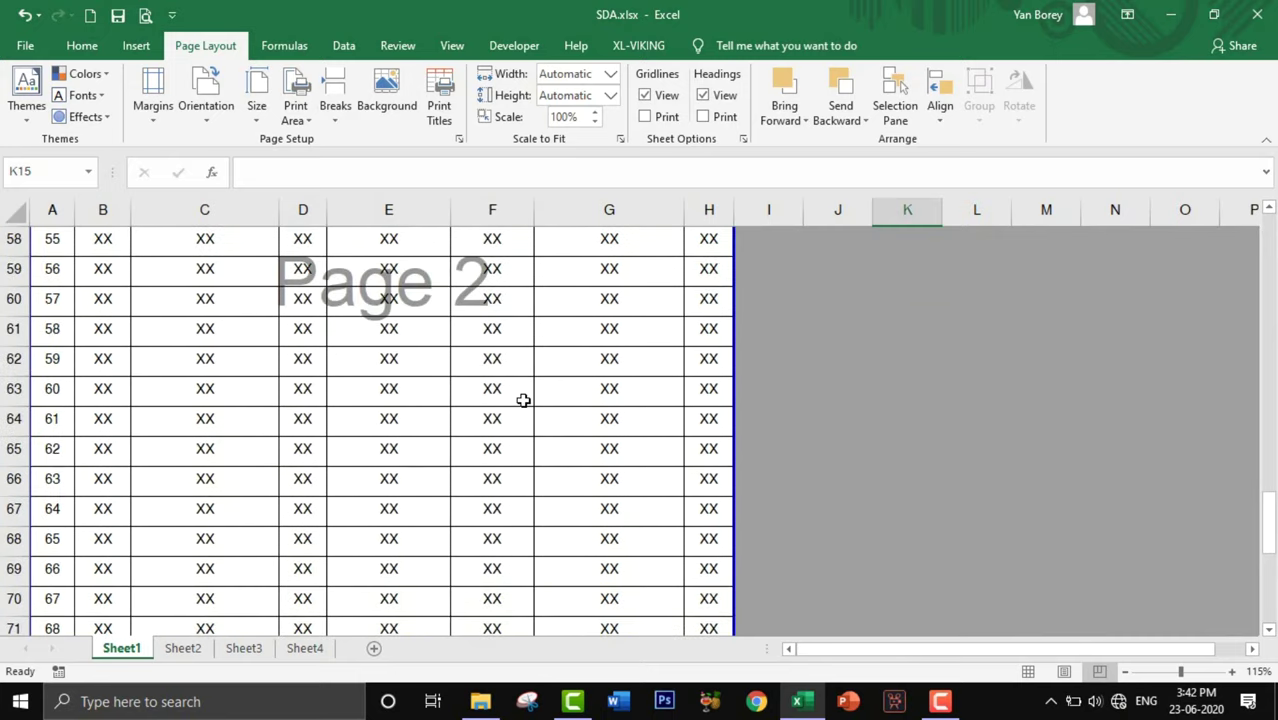
pyautogui.scroll(-10, 523, 400)
pyautogui.scroll(2, 523, 400)
pyautogui.scroll(1, 397, 351)
pyautogui.scroll(2, 428, 357)
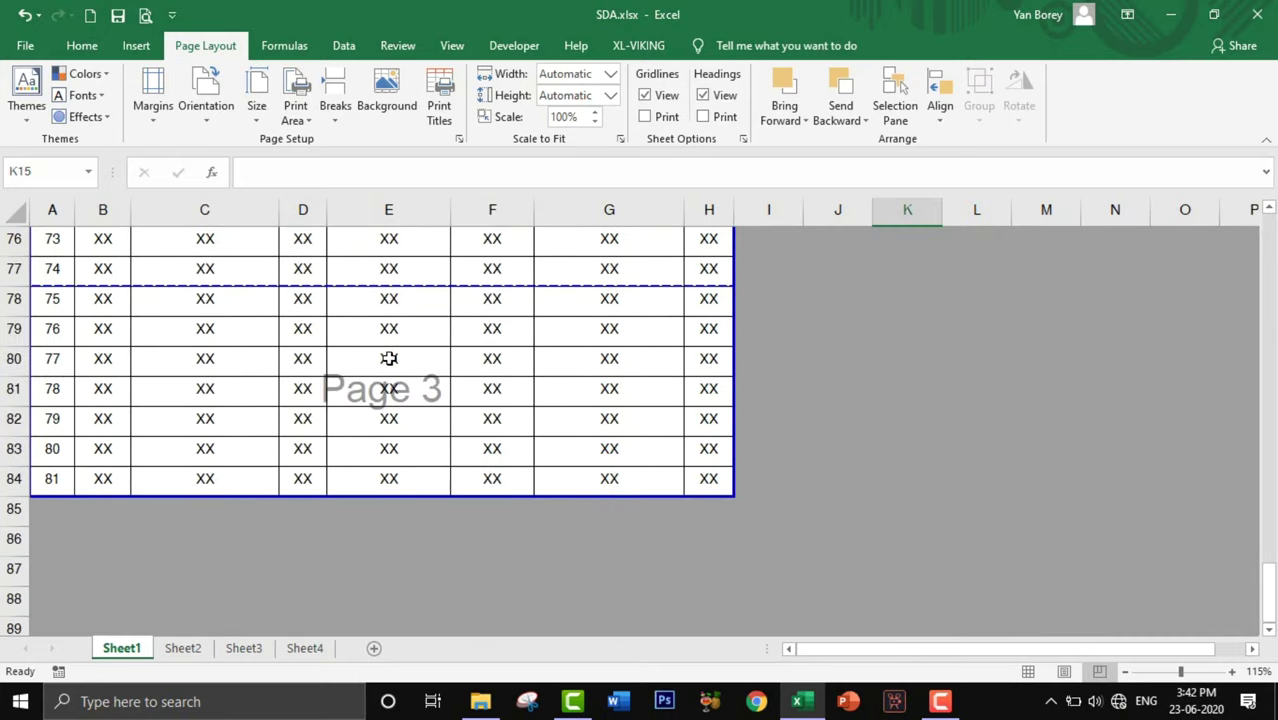
pyautogui.scroll(-1, 385, 365)
pyautogui.scroll(-4, 269, 390)
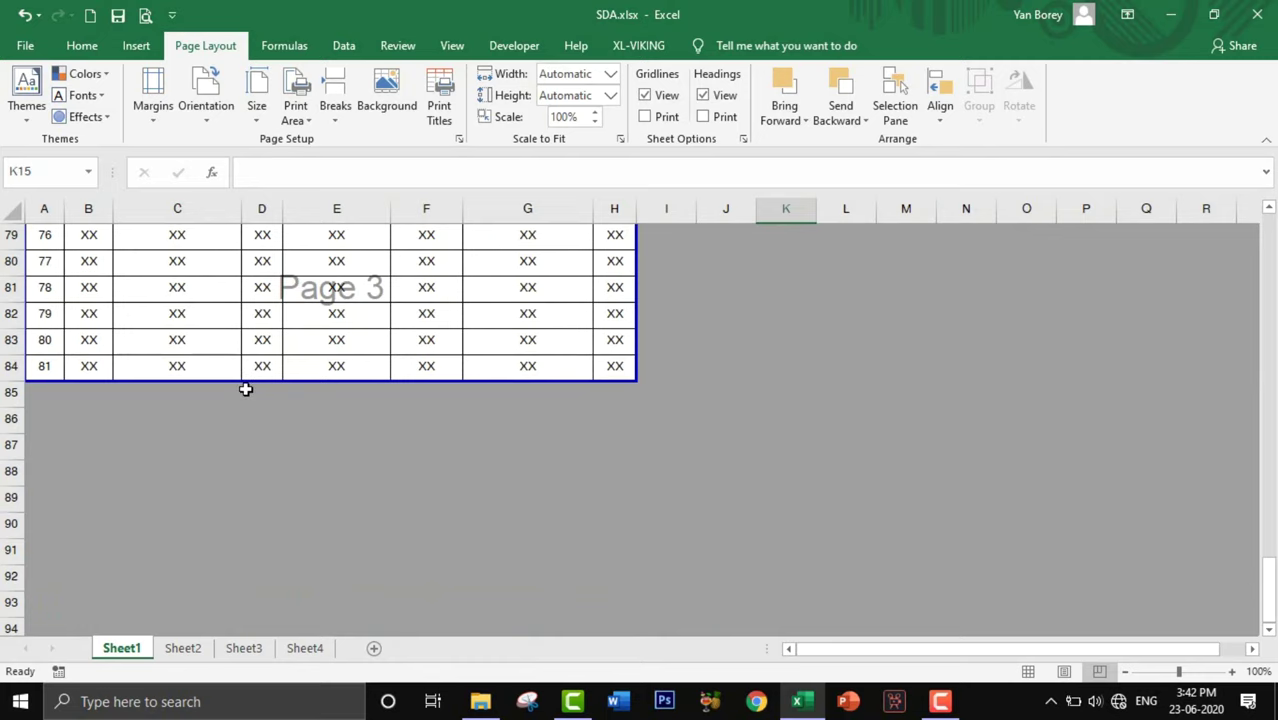
# Step: Drag Page 3's bottom border down in stages, to rows 89, 90, 93 and past 99
pyautogui.moveTo(245, 382); pyautogui.dragTo(242, 508)
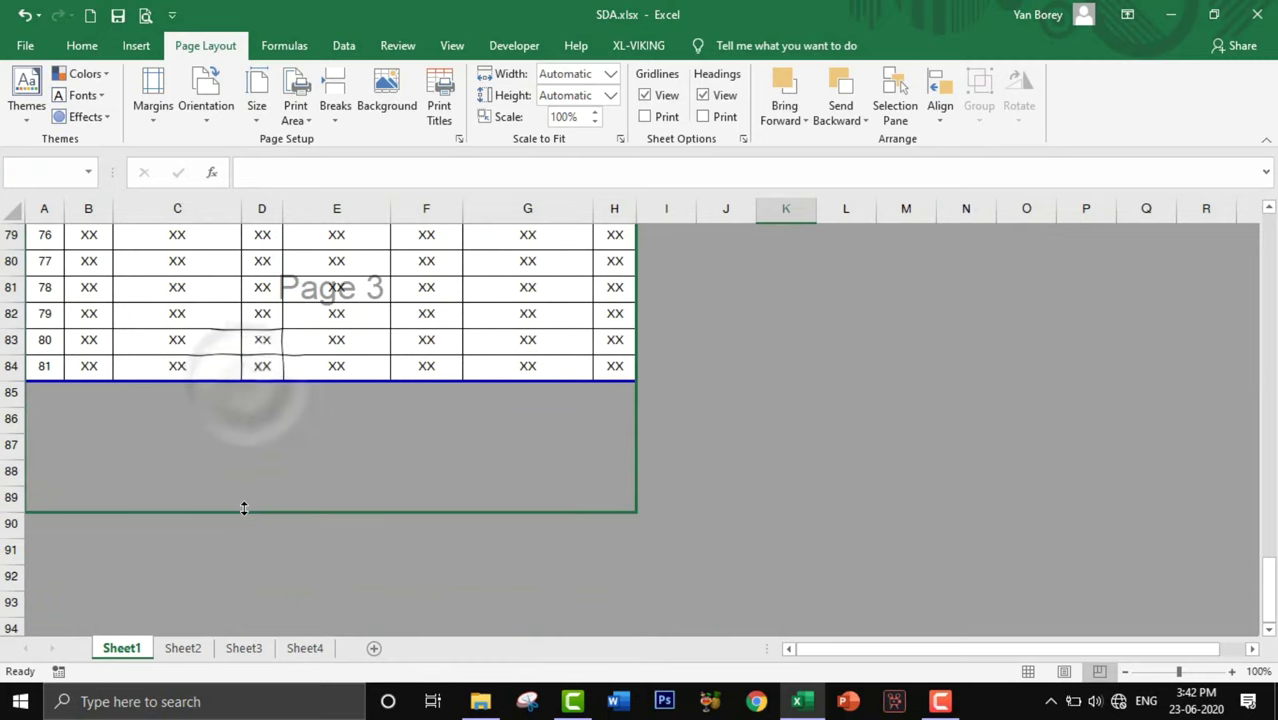
pyautogui.scroll(-10, 252, 506)
pyautogui.scroll(-3, 255, 505)
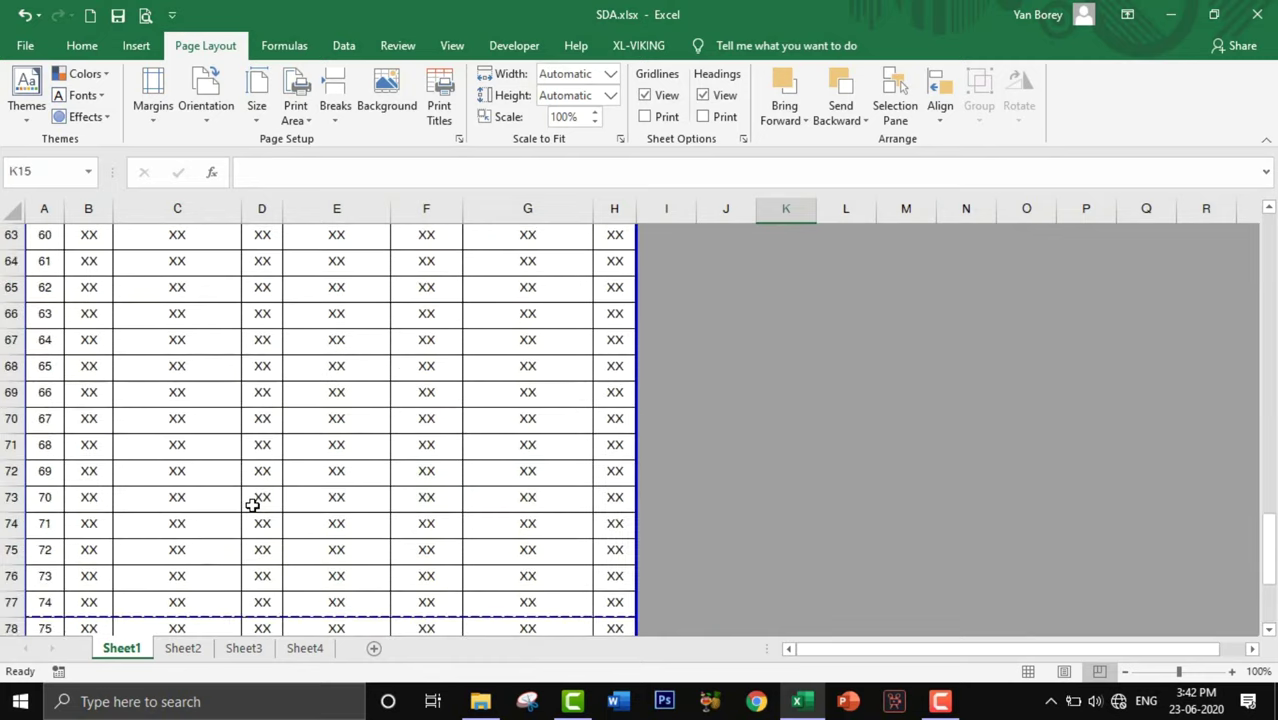
pyautogui.scroll(-3, 257, 506)
pyautogui.scroll(-3, 270, 470)
pyautogui.click(265, 365)
pyautogui.click(345, 388)
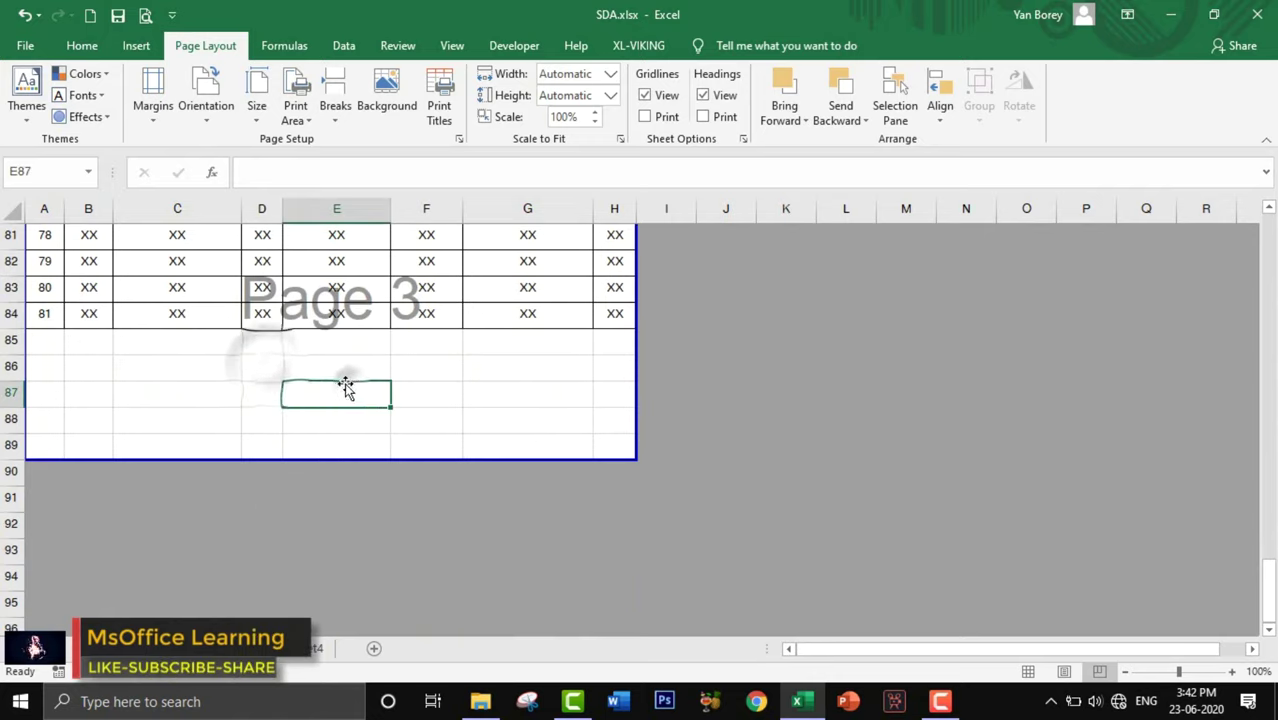
pyautogui.moveTo(268, 458); pyautogui.dragTo(268, 487)
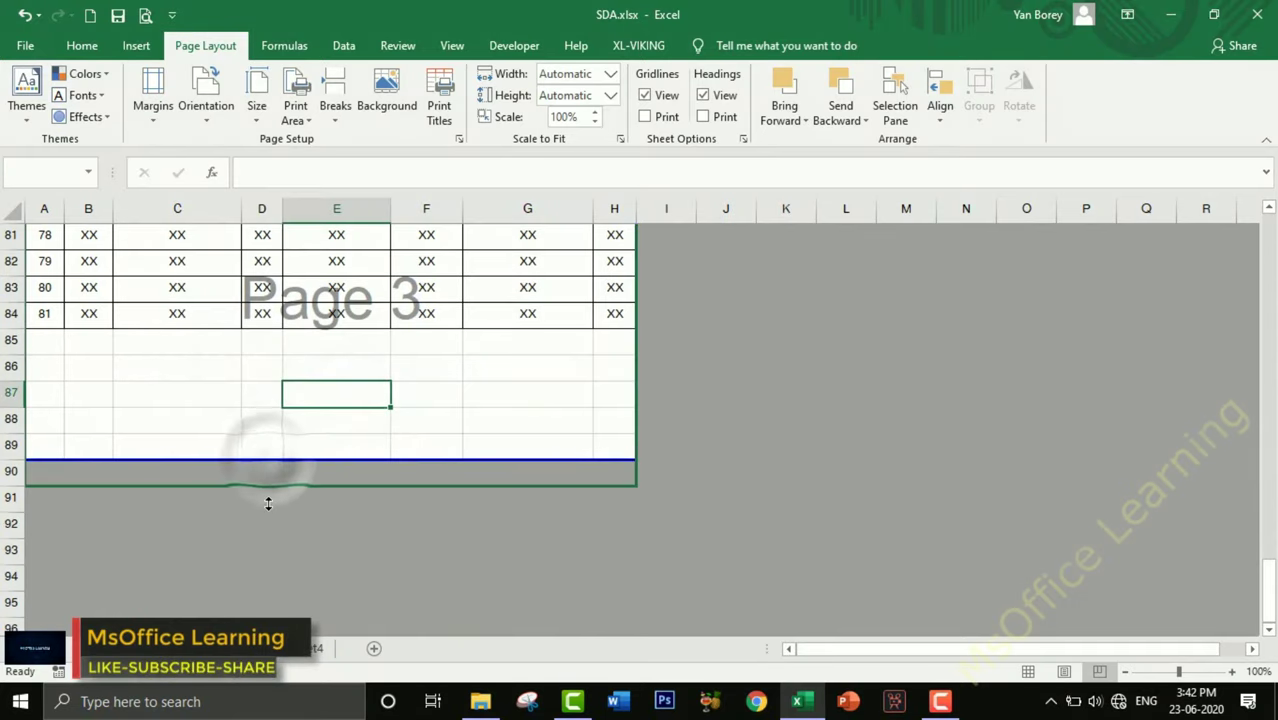
pyautogui.scroll(-1, 268, 503)
pyautogui.moveTo(288, 407); pyautogui.dragTo(289, 569)
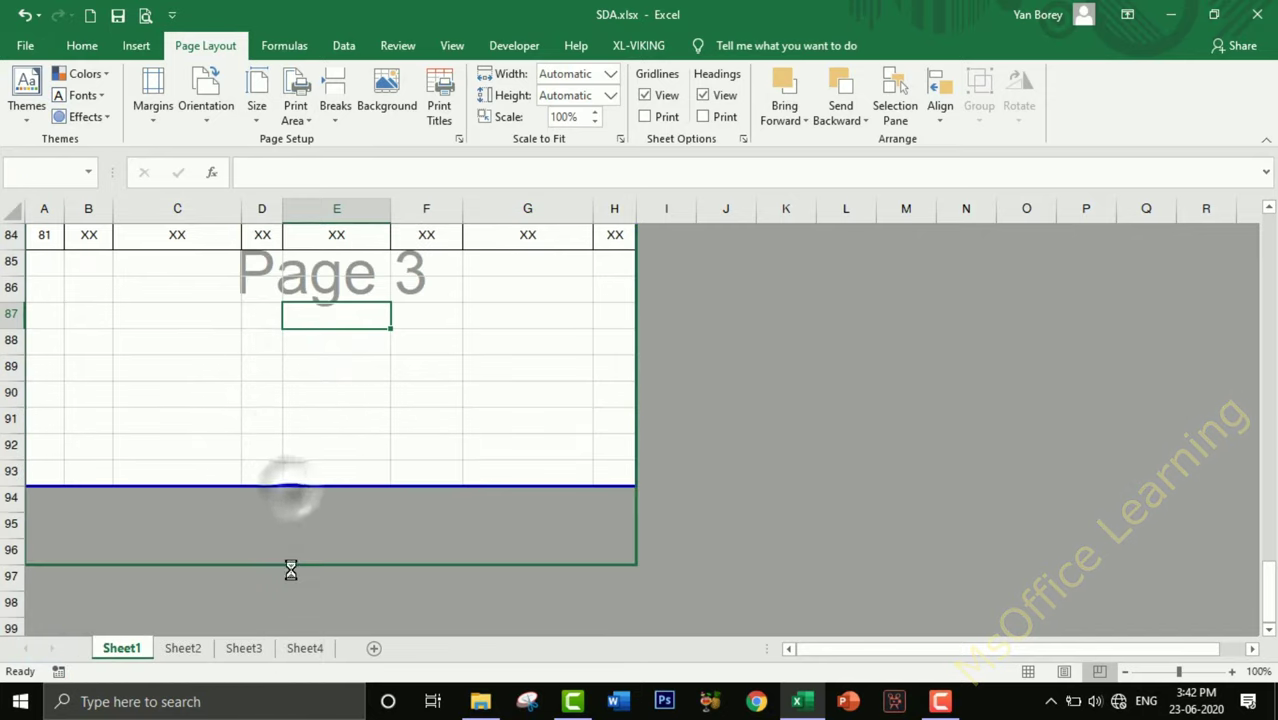
pyautogui.scroll(-2, 289, 569)
pyautogui.moveTo(293, 406); pyautogui.dragTo(293, 503)
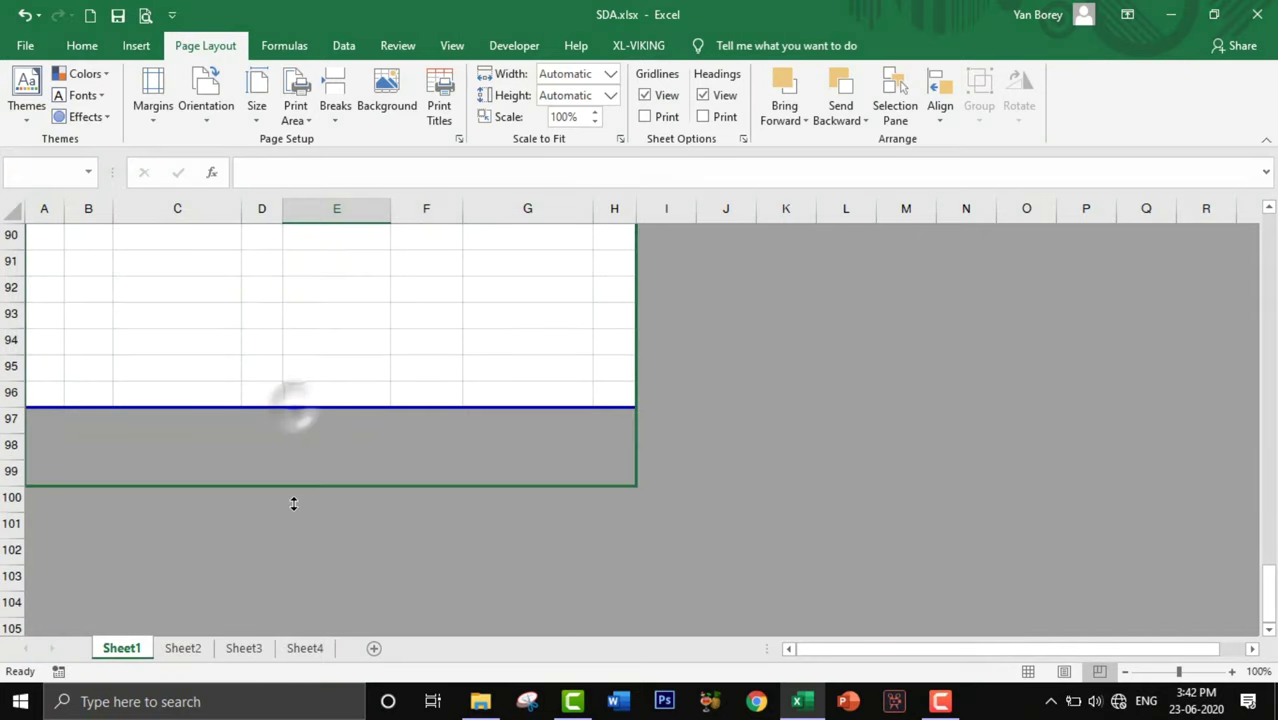
pyautogui.moveTo(300, 437); pyautogui.dragTo(302, 486)
pyautogui.scroll(-1, 305, 528)
pyautogui.moveTo(305, 404); pyautogui.dragTo(297, 570)
pyautogui.scroll(-3, 296, 566)
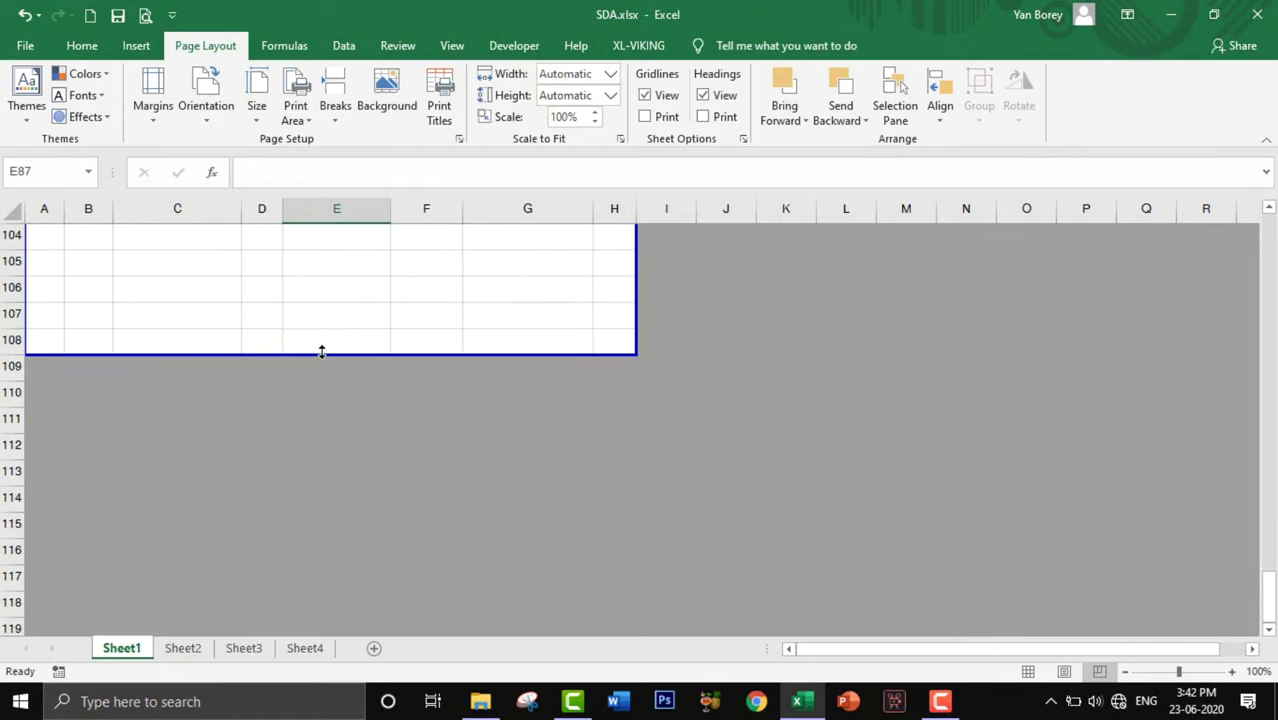
pyautogui.keyDown('ctrl'); pyautogui.scroll(-4, 320, 351); pyautogui.keyUp('ctrl')
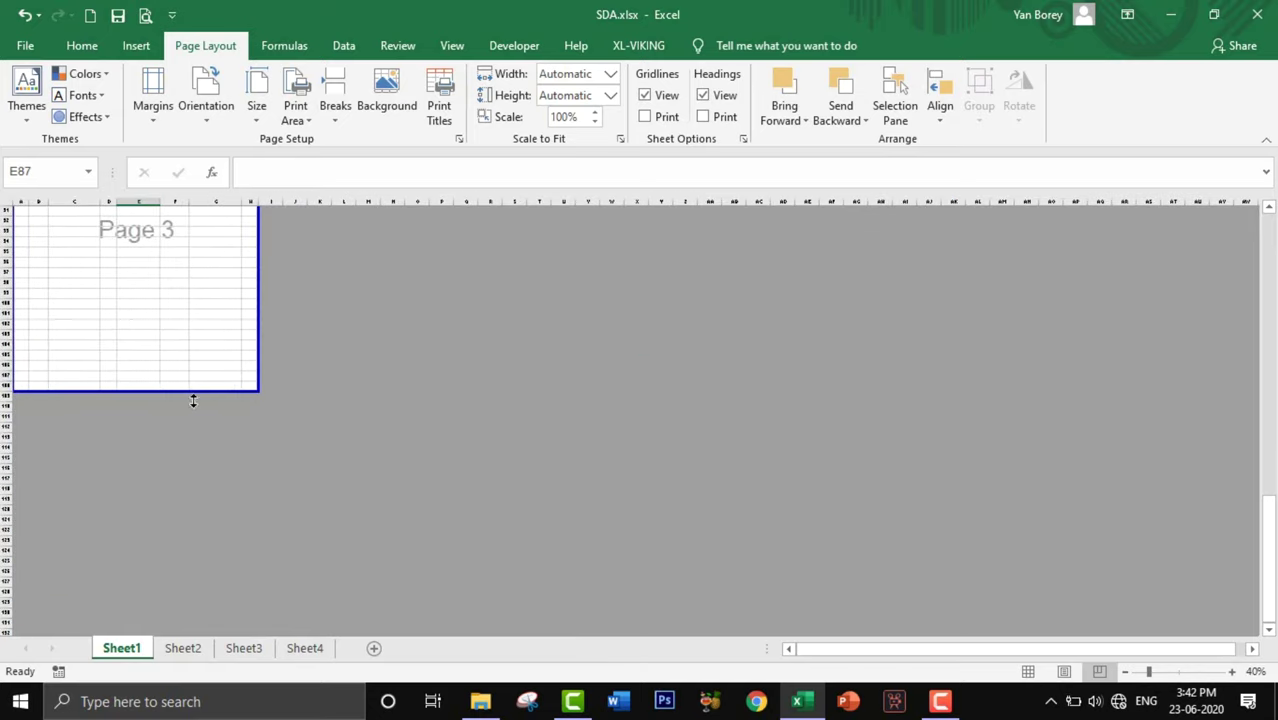
# Step: Extend the print area into a fourth page, then drag the border back to remove Page 4
pyautogui.moveTo(193, 391); pyautogui.dragTo(188, 534)
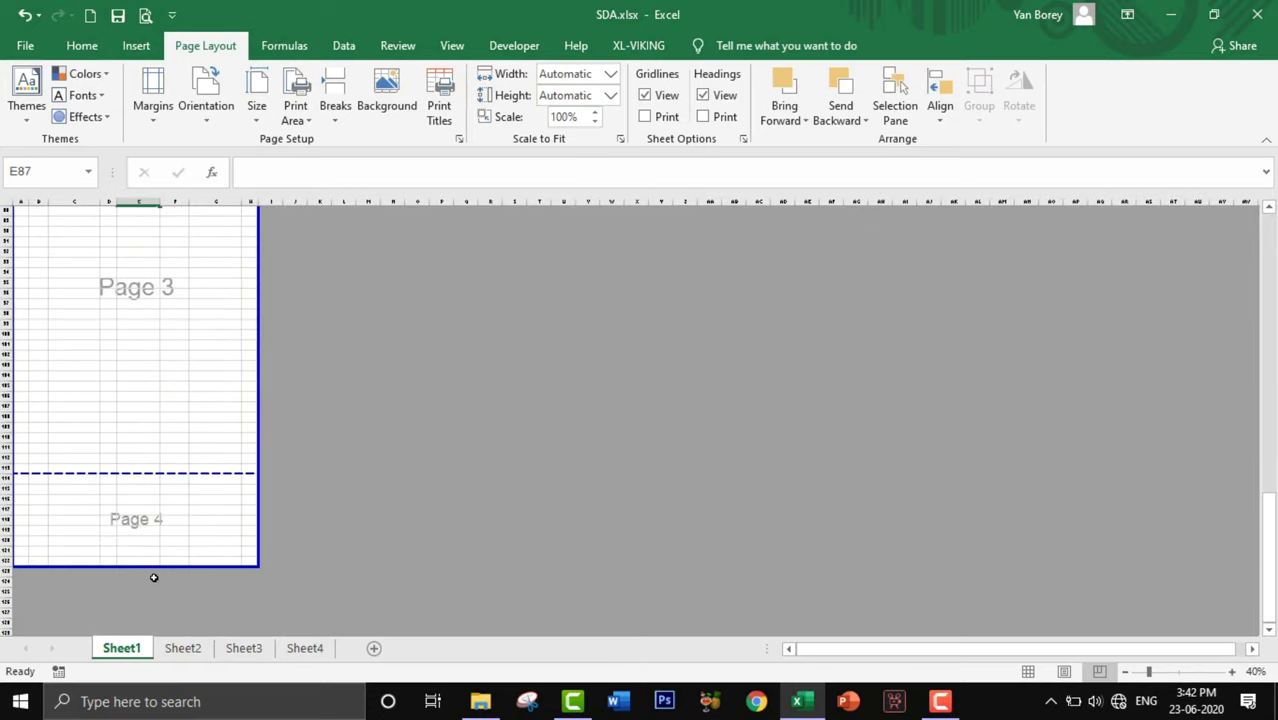
pyautogui.moveTo(151, 567); pyautogui.dragTo(148, 473)
pyautogui.scroll(8, 186, 469)
pyautogui.scroll(-6, 186, 469)
pyautogui.scroll(2, 186, 469)
pyautogui.scroll(3, 186, 469)
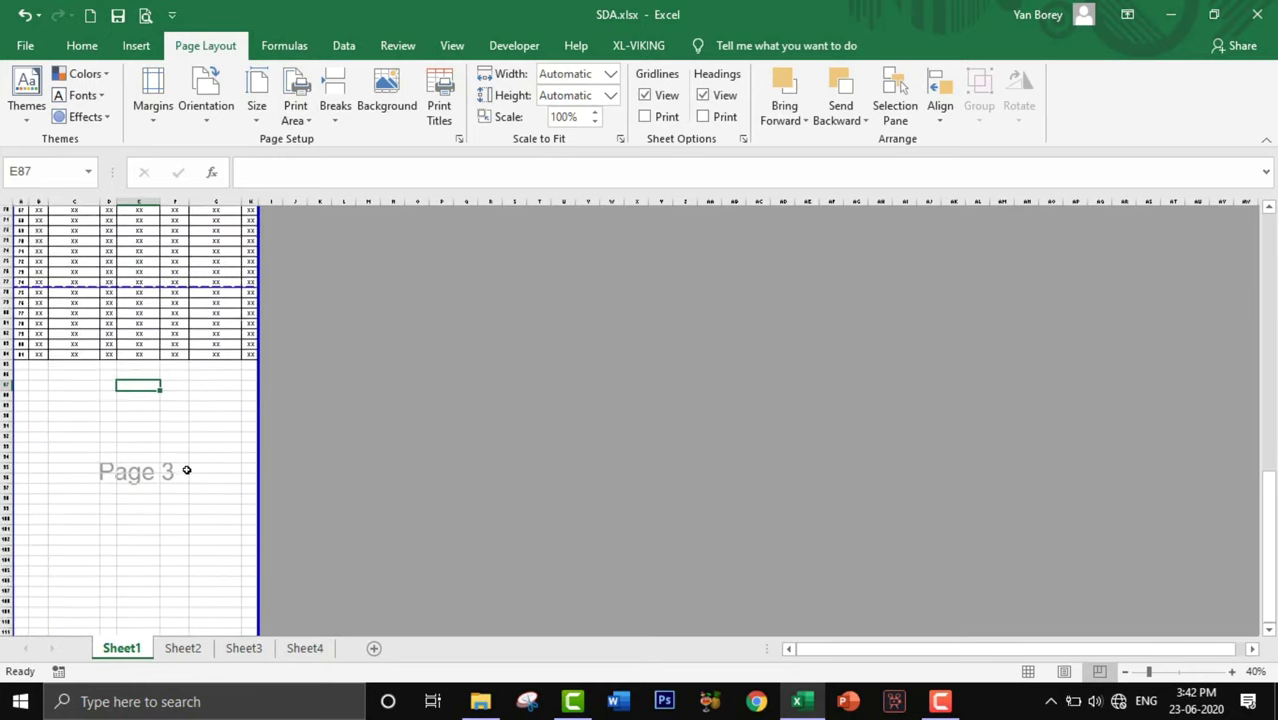
pyautogui.keyDown('ctrl'); pyautogui.scroll(1, 186, 469); pyautogui.keyUp('ctrl')
pyautogui.keyDown('ctrl'); pyautogui.scroll(3, 186, 469); pyautogui.keyUp('ctrl')
pyautogui.scroll(10, 294, 491)
pyautogui.scroll(1, 294, 491)
pyautogui.scroll(2, 294, 491)
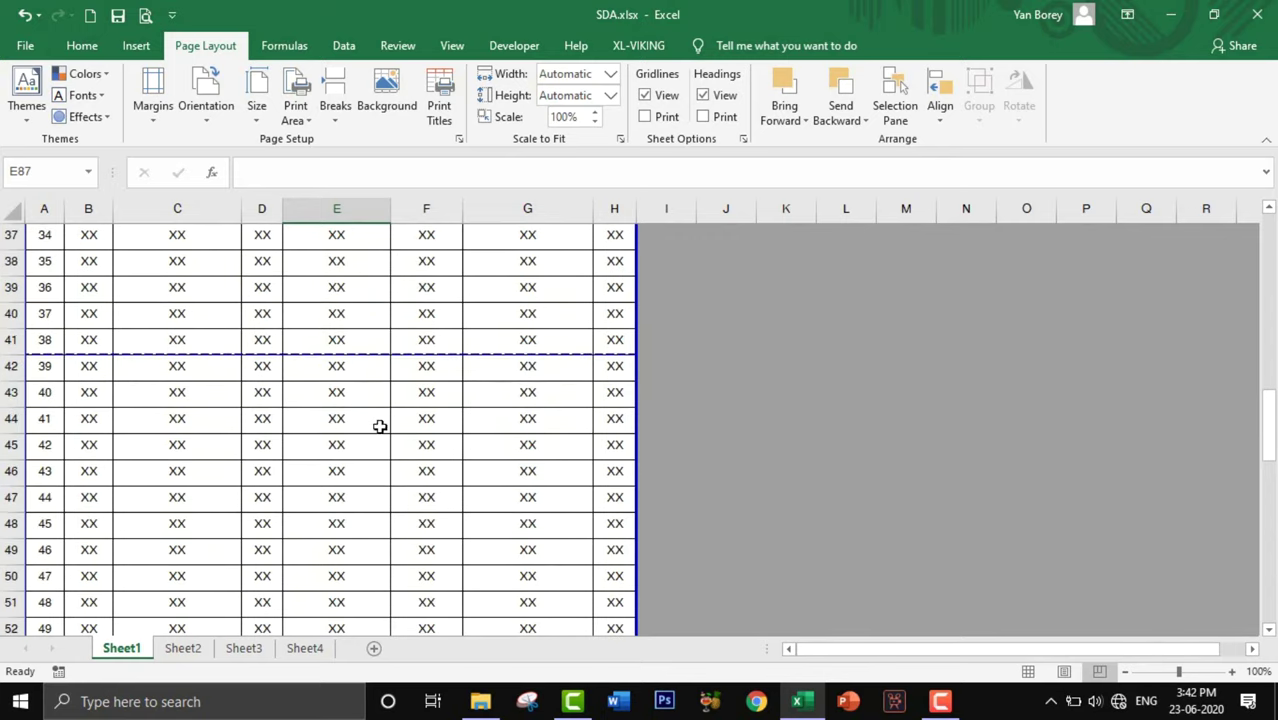
pyautogui.scroll(6, 379, 427)
pyautogui.scroll(5, 410, 428)
pyautogui.scroll(2, 417, 446)
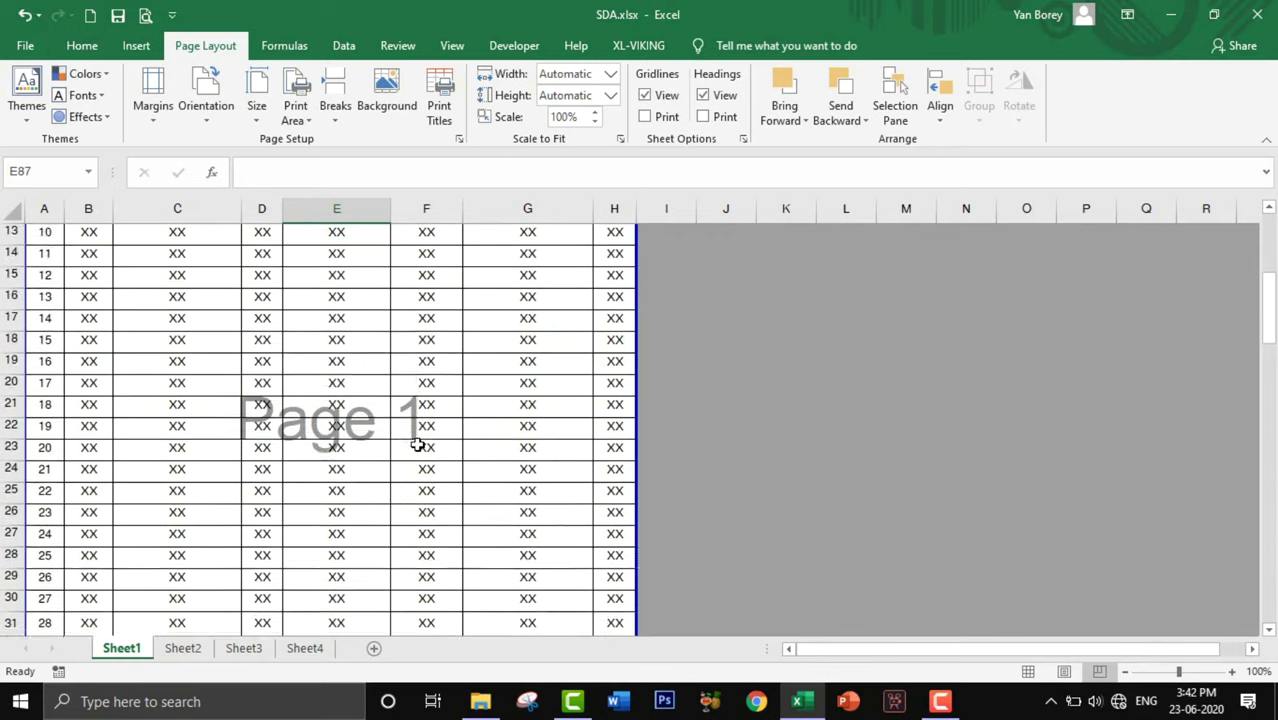
pyautogui.scroll(3, 413, 439)
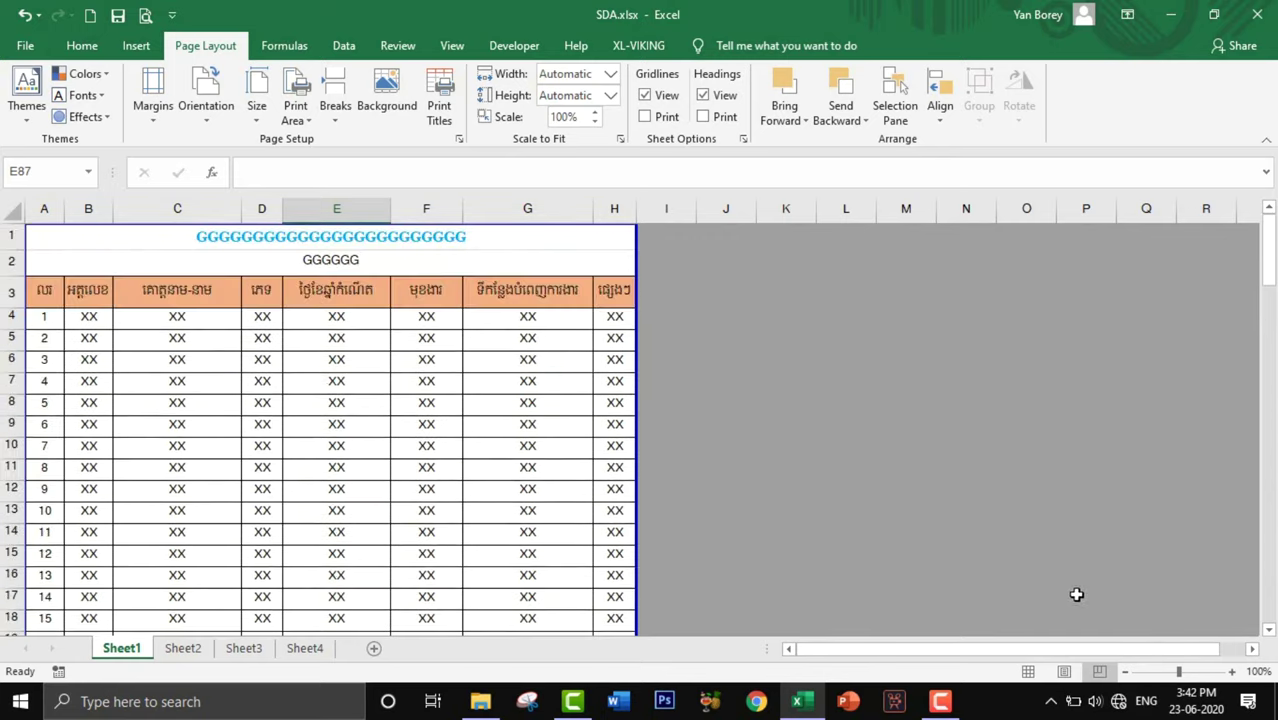
pyautogui.click(1063, 671)
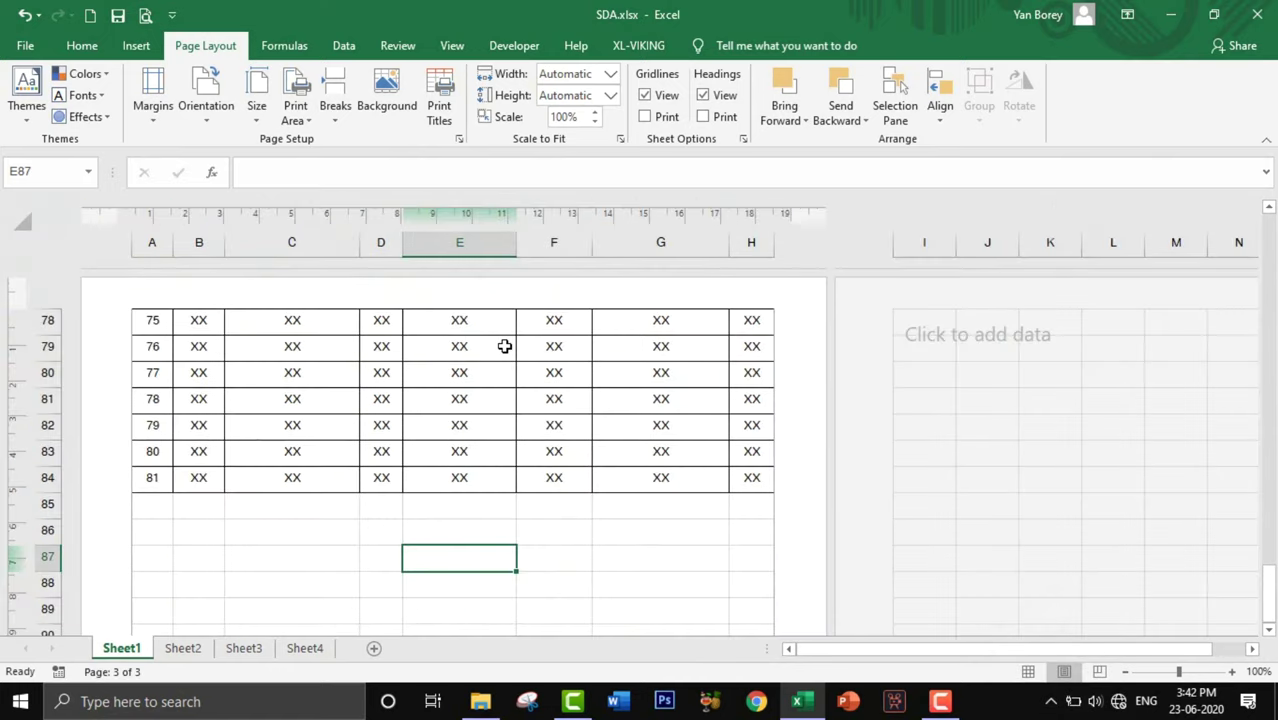
# Step: Scroll through Sheet1's three printed pages in Page Layout view, selecting cells on each
pyautogui.scroll(-1, 504, 346)
pyautogui.scroll(-2, 504, 346)
pyautogui.keyDown('ctrl'); pyautogui.scroll(-2, 504, 346); pyautogui.keyUp('ctrl')
pyautogui.scroll(5, 495, 370)
pyautogui.scroll(7, 495, 370)
pyautogui.scroll(12, 494, 369)
pyautogui.scroll(3, 494, 369)
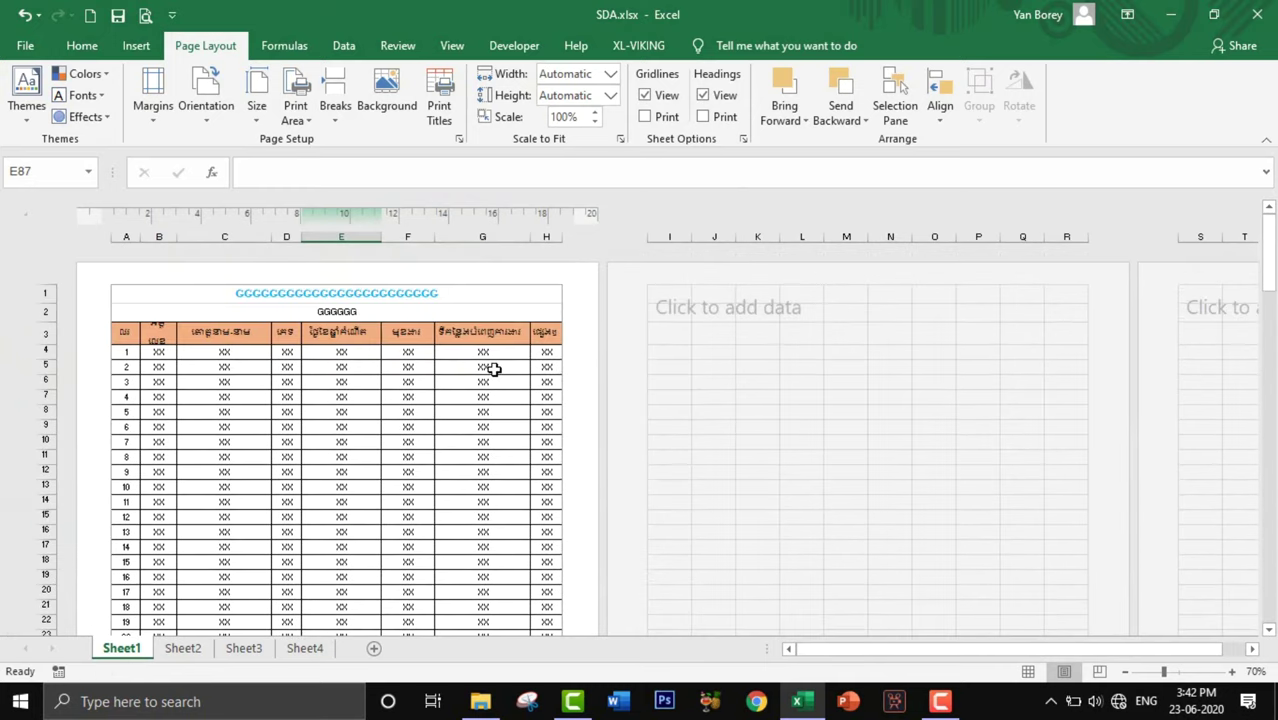
pyautogui.click(369, 376)
pyautogui.click(903, 412)
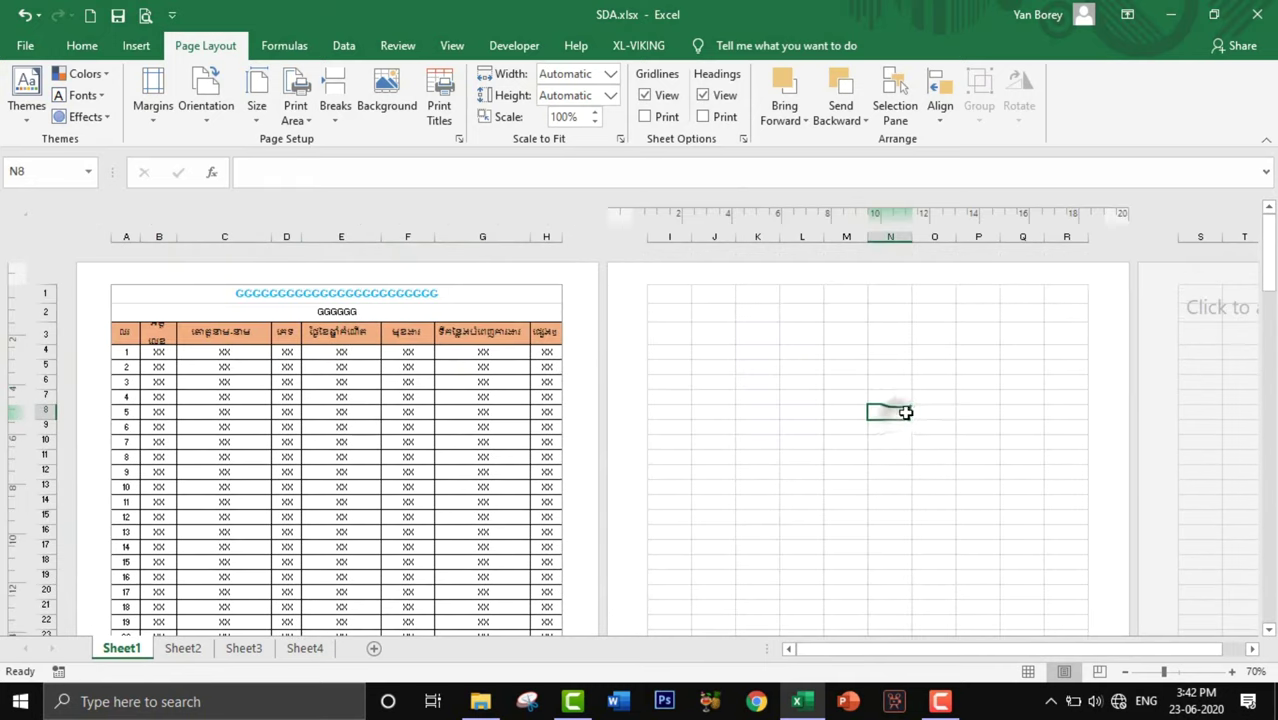
pyautogui.scroll(-2, 903, 412)
pyautogui.click(267, 449)
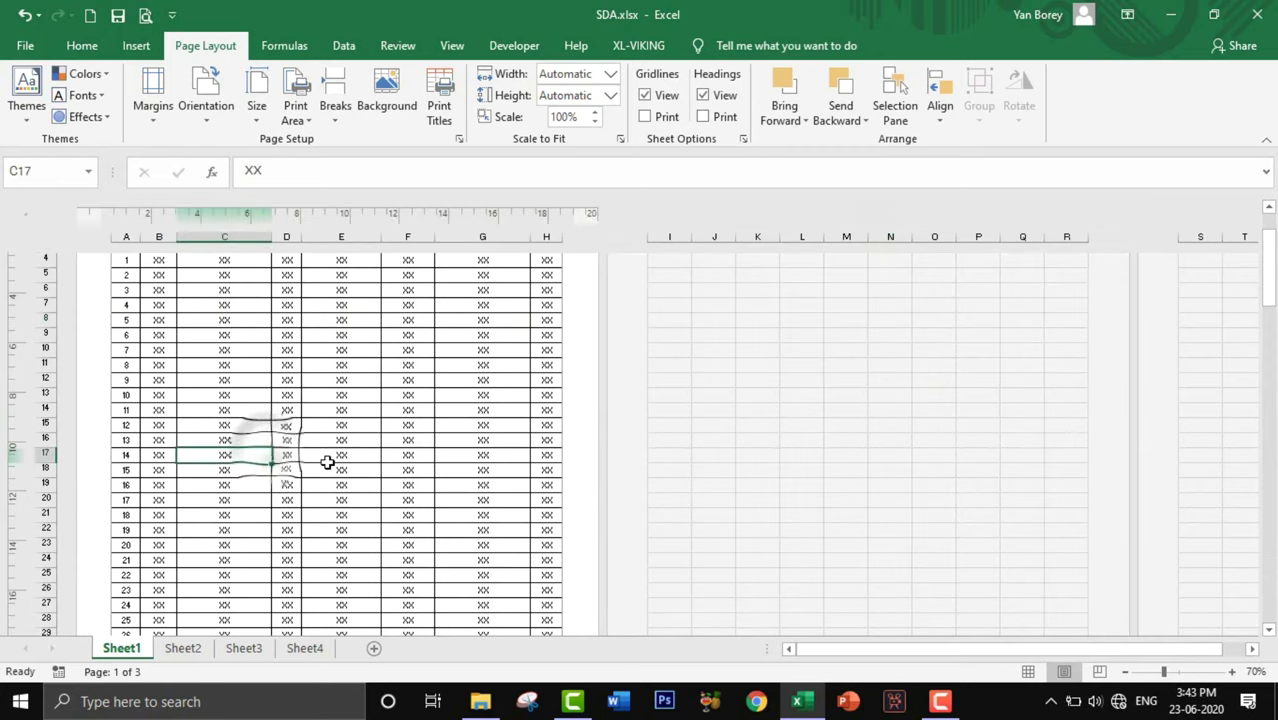
pyautogui.scroll(-6, 330, 458)
pyautogui.scroll(-2, 327, 462)
pyautogui.scroll(-3, 327, 462)
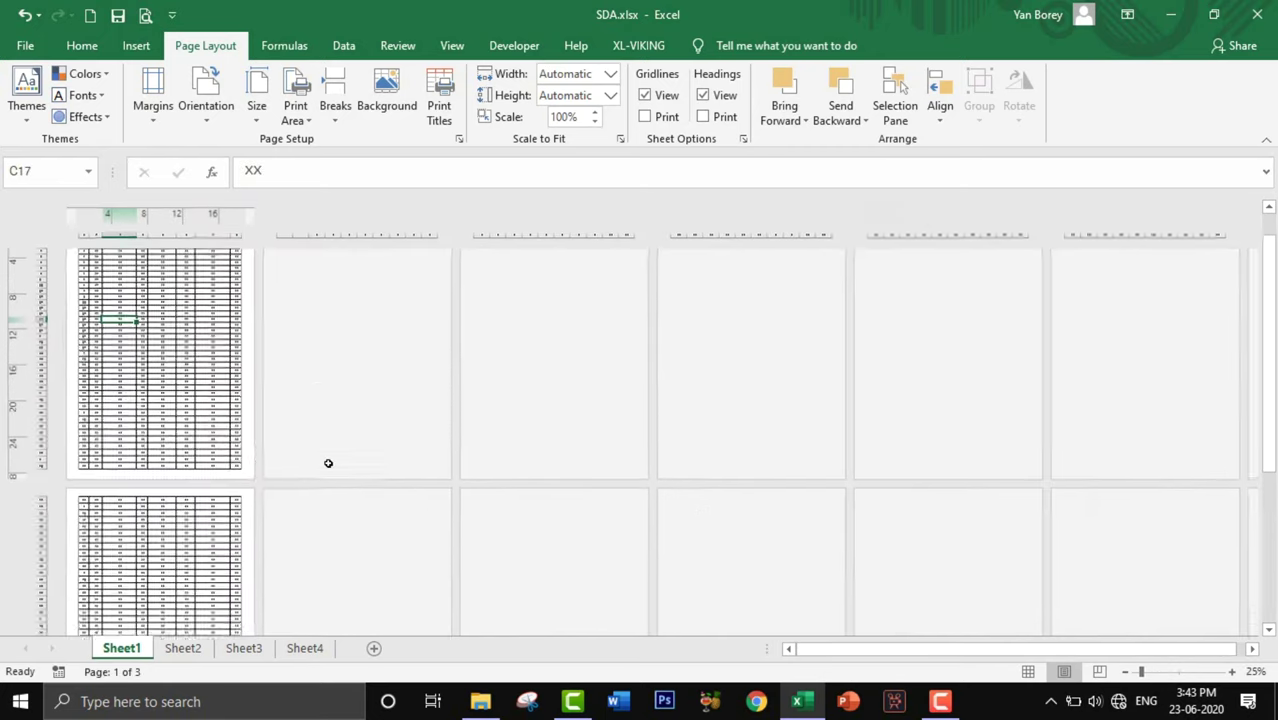
pyautogui.click(201, 557)
pyautogui.scroll(-2, 203, 556)
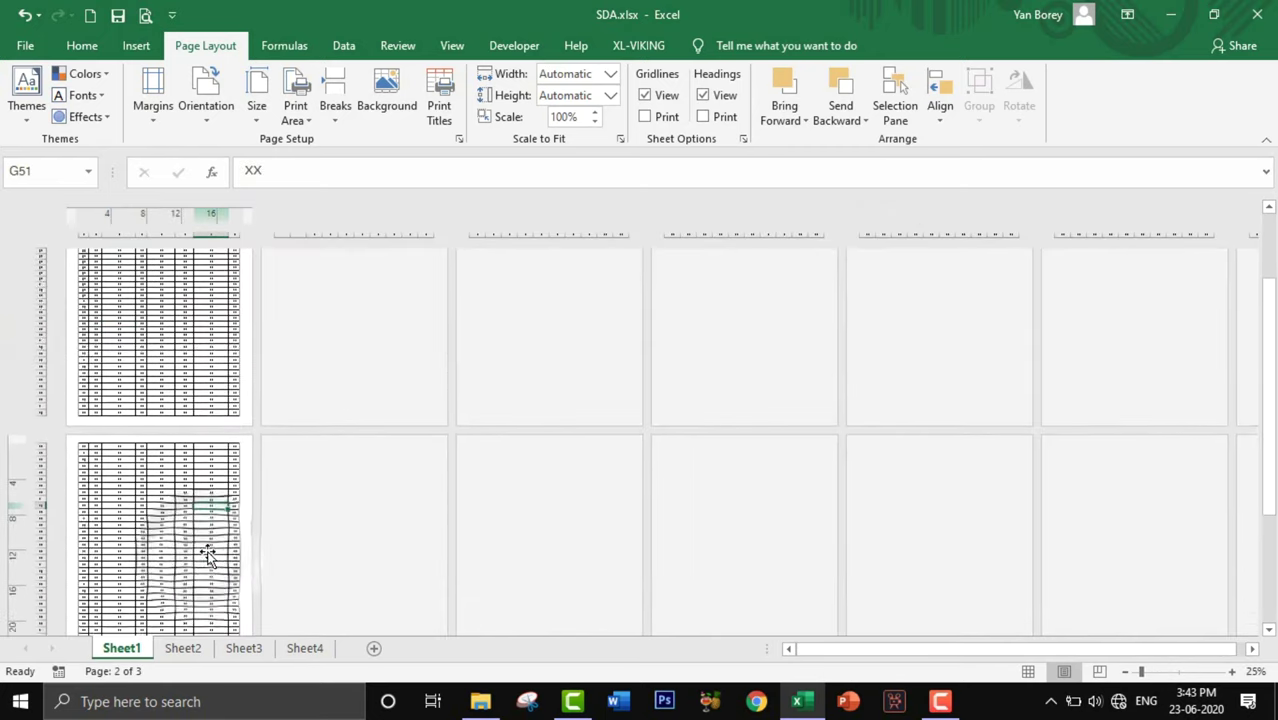
pyautogui.scroll(-2, 205, 556)
pyautogui.scroll(-2, 207, 555)
pyautogui.scroll(-2, 207, 556)
pyautogui.click(208, 558)
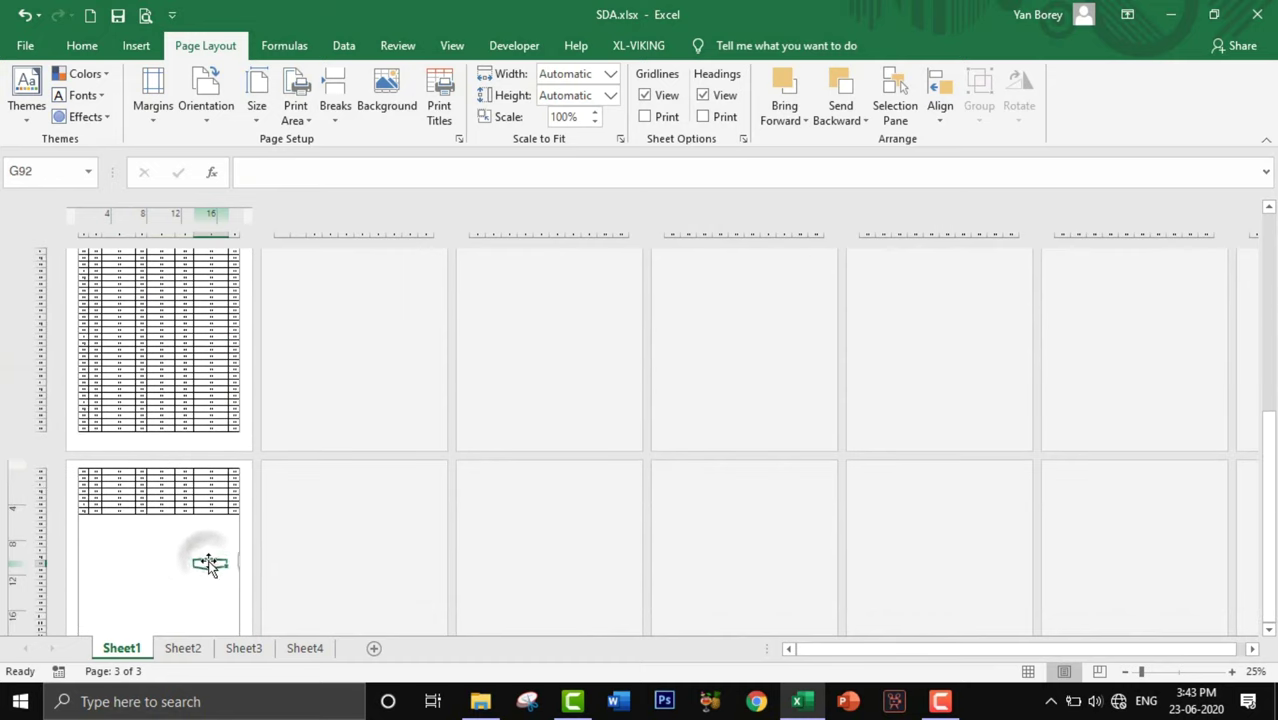
pyautogui.scroll(-2, 209, 560)
pyautogui.scroll(-2, 211, 567)
pyautogui.scroll(2, 183, 385)
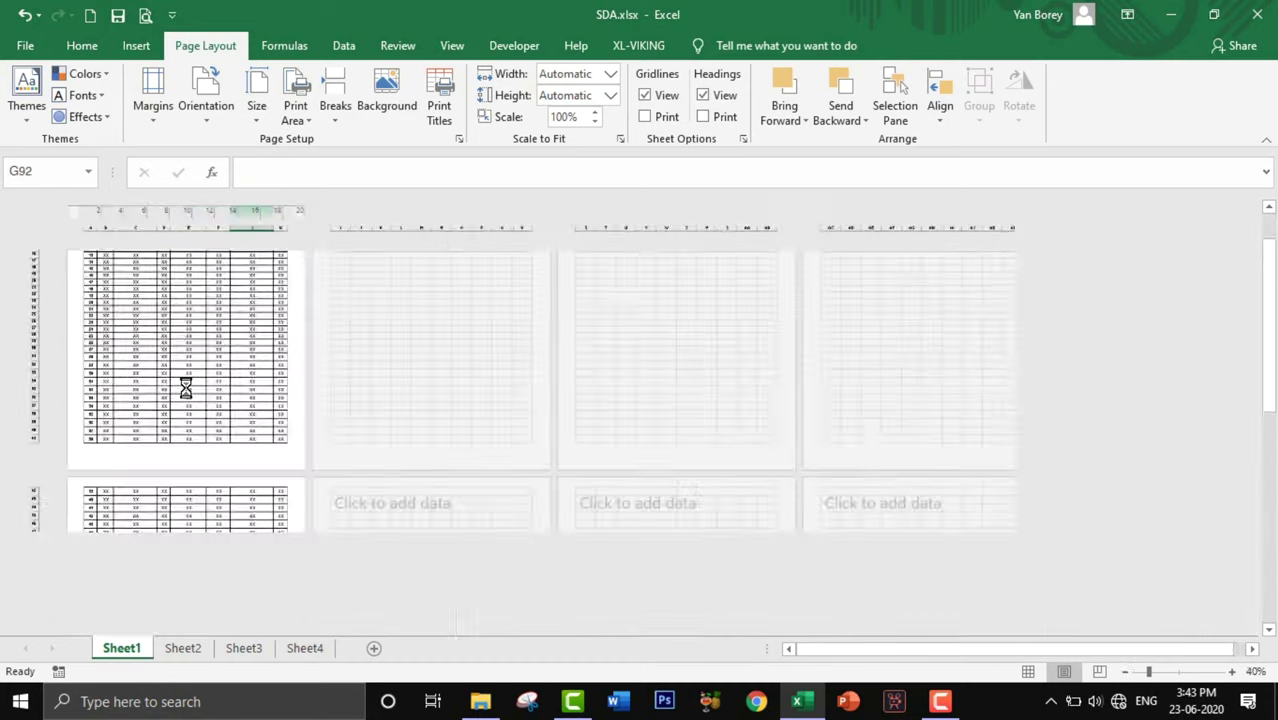
pyautogui.scroll(2, 428, 499)
pyautogui.scroll(3, 427, 499)
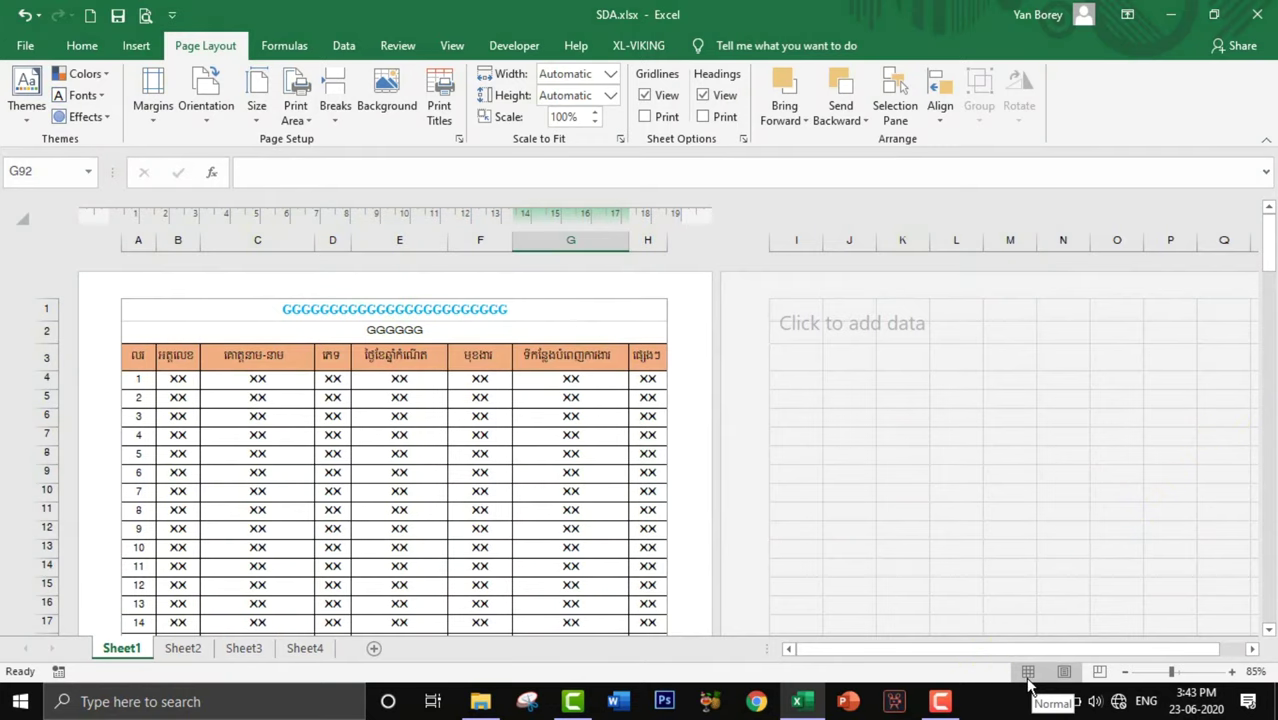
pyautogui.scroll(-4, 545, 481)
pyautogui.scroll(4, 560, 481)
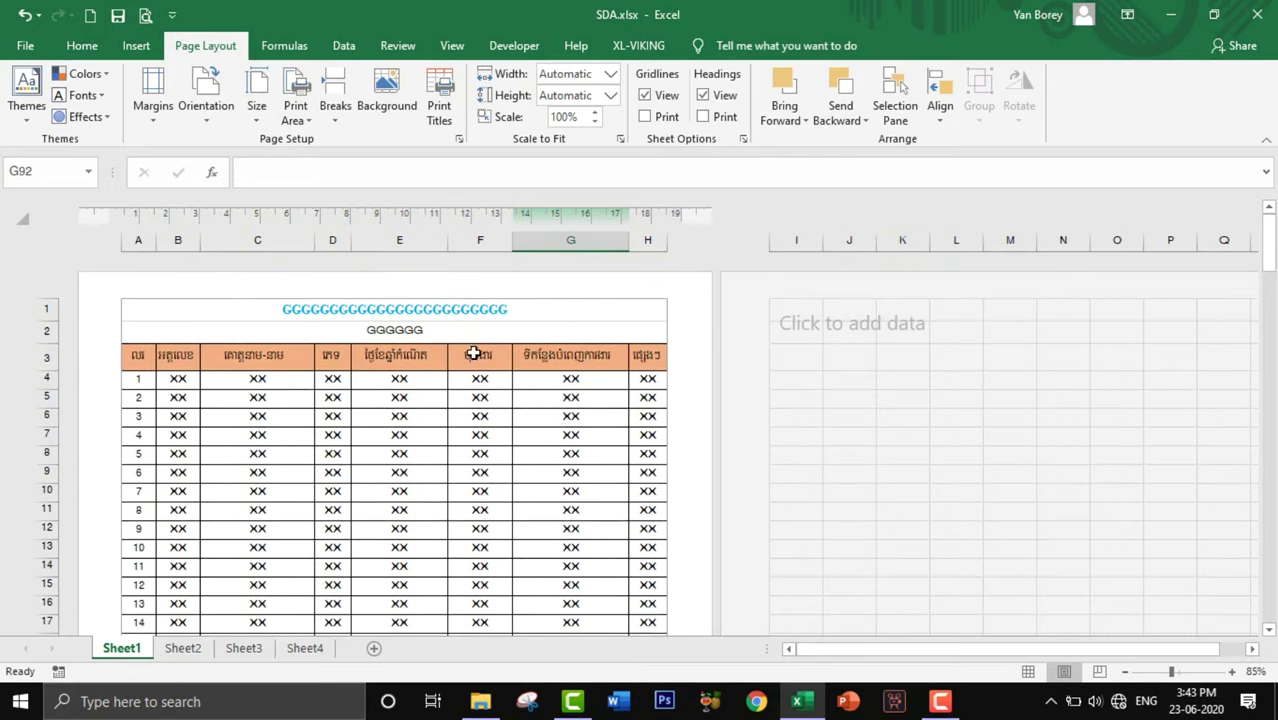
# Step: Switch between Normal and Page Layout views, ending back in Page Layout view
pyautogui.click(1029, 679)
pyautogui.click(1062, 672)
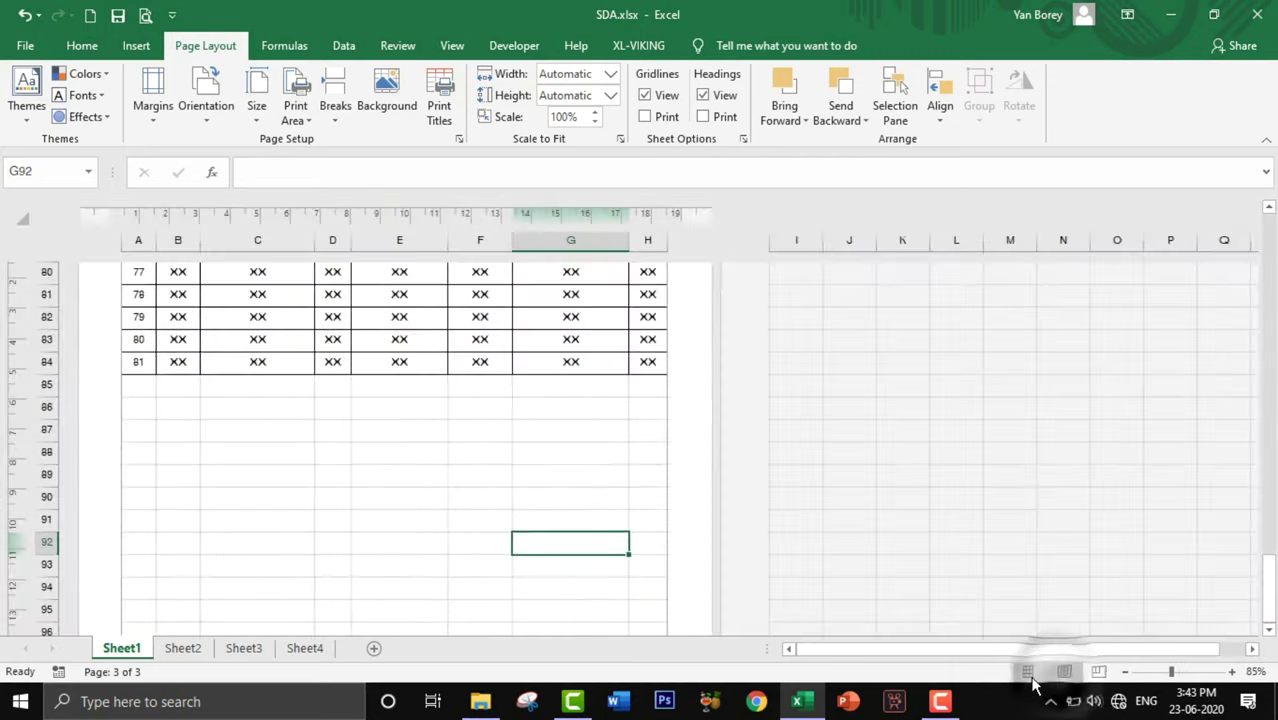
pyautogui.click(1063, 672)
pyautogui.click(1028, 672)
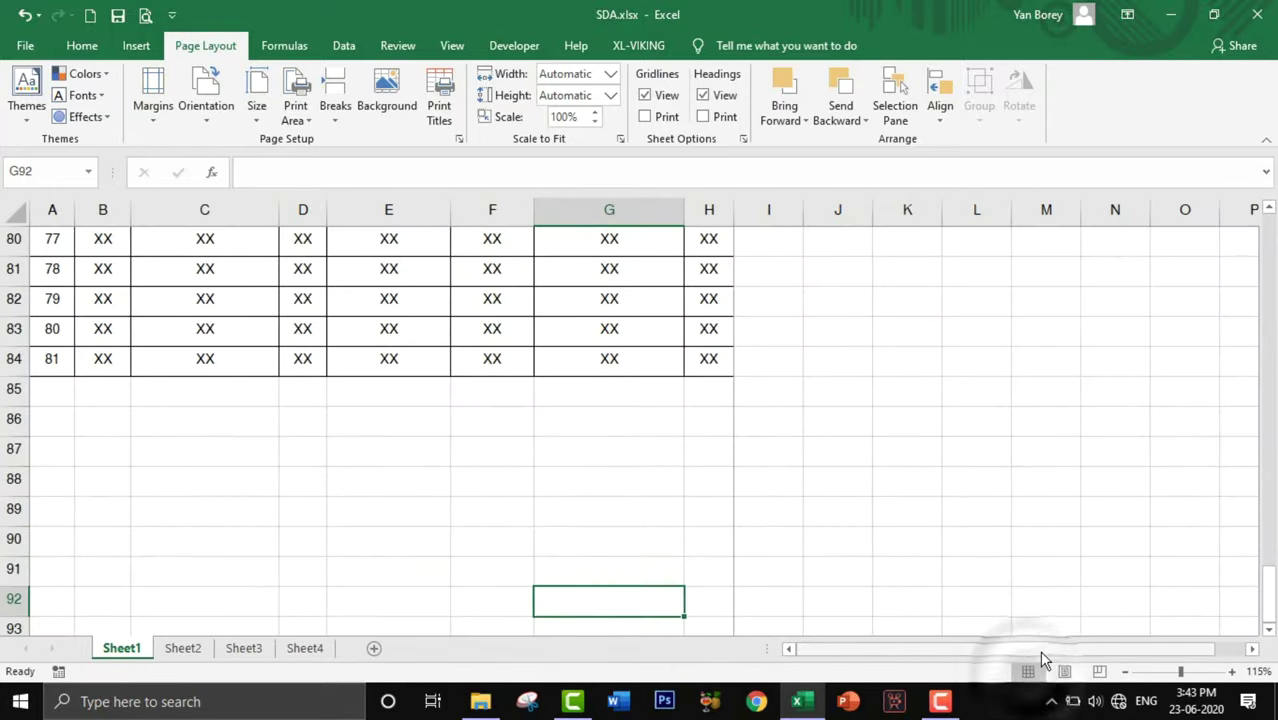
pyautogui.scroll(4, 1039, 650)
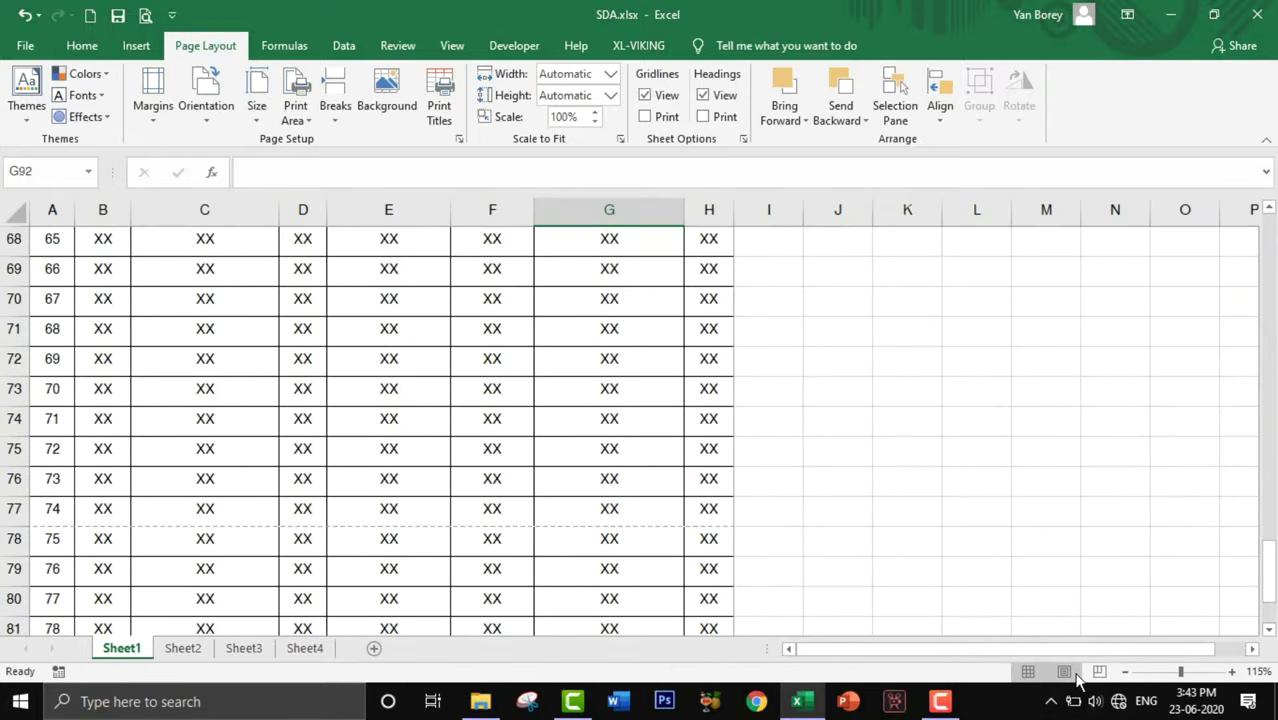
pyautogui.click(1063, 672)
# Step: Enter test text 'd', 'sdf' and 'sf' in cells C86, E88 and C88
pyautogui.click(257, 490)
pyautogui.write('d')
pyautogui.click(399, 531)
pyautogui.write('sdf')
pyautogui.click(257, 531)
pyautogui.write('sf')
pyautogui.click(480, 531)
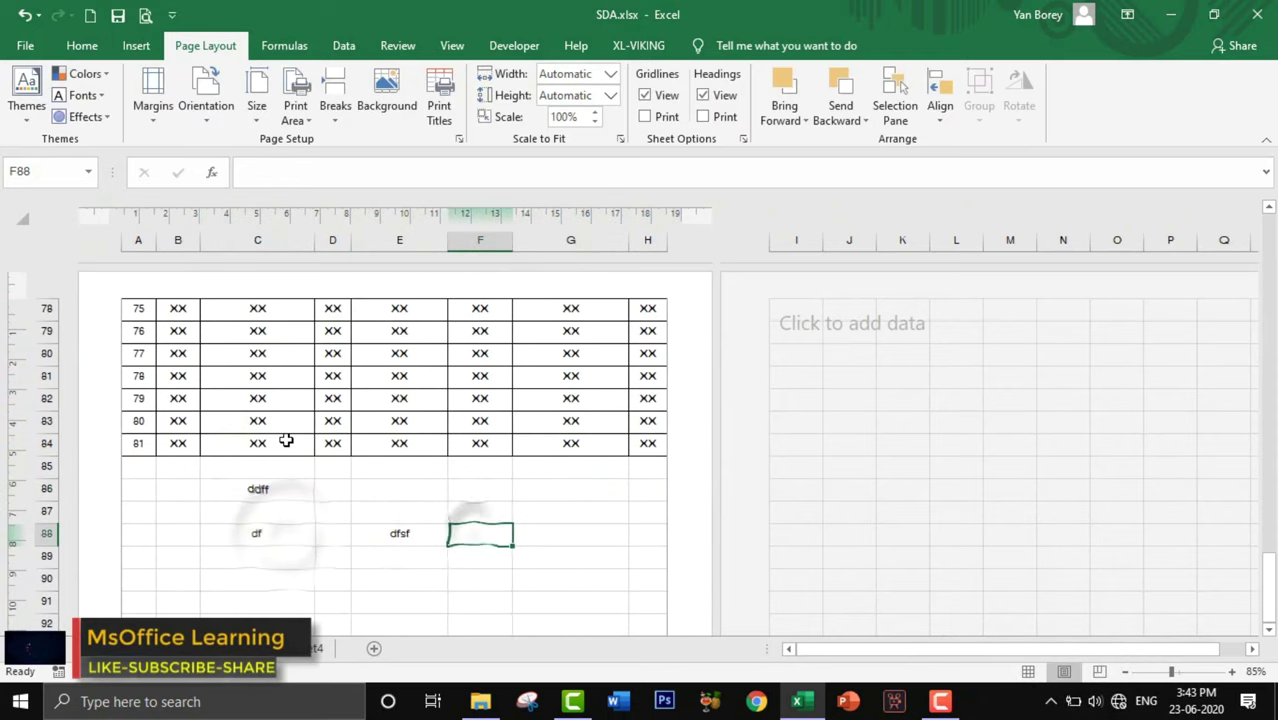
# Step: Nudge the right page margin and move the left margin slightly left on the ruler
pyautogui.scroll(5, 216, 257)
pyautogui.moveTo(140, 240); pyautogui.dragTo(543, 389)
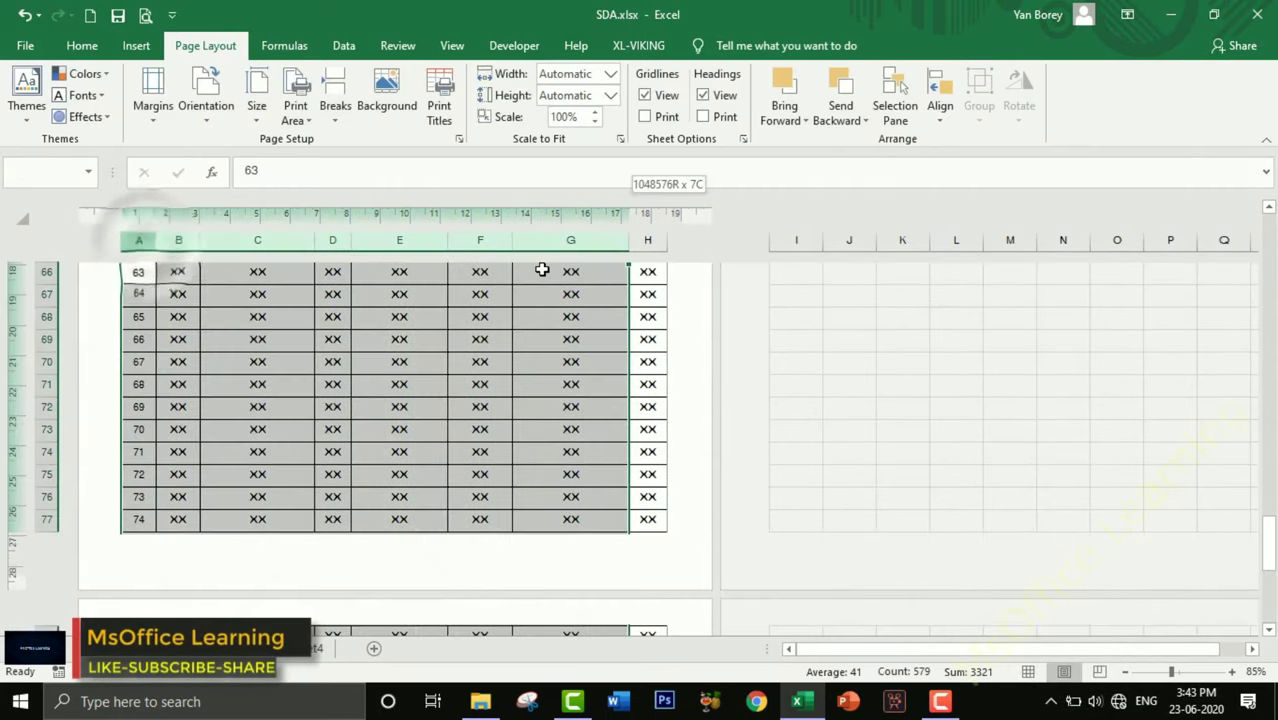
pyautogui.click(543, 389)
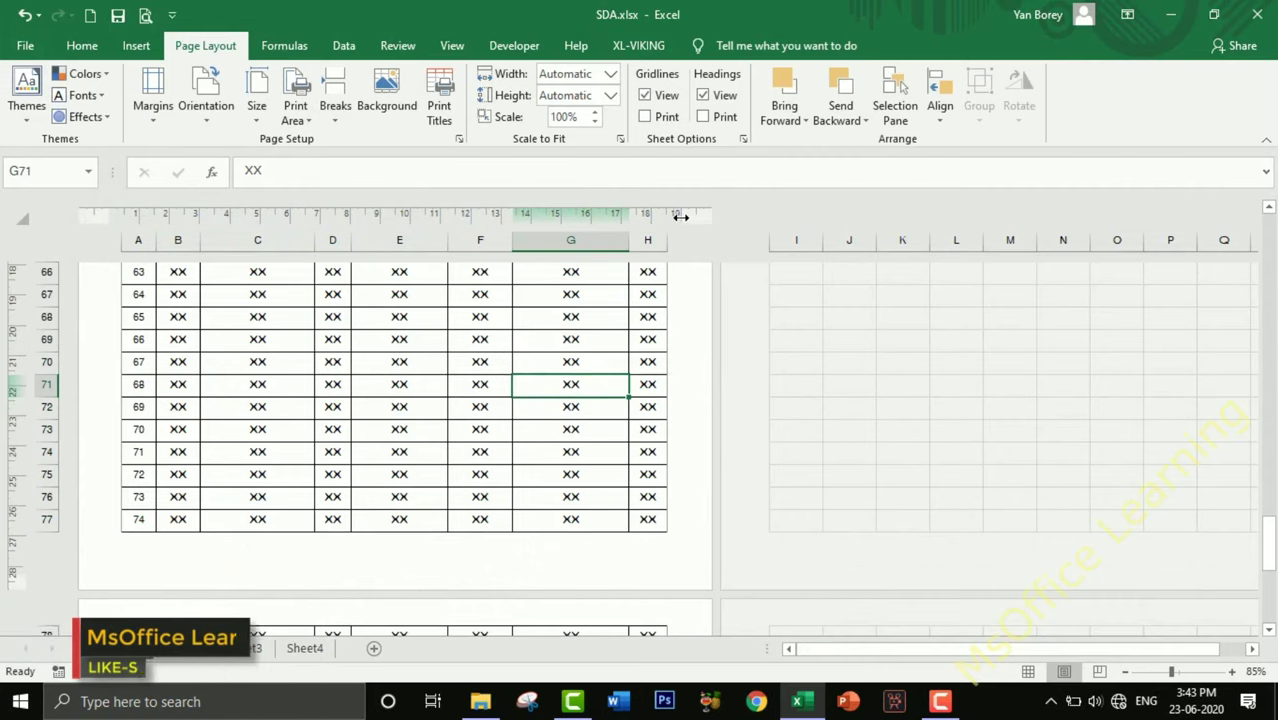
pyautogui.moveTo(683, 216); pyautogui.dragTo(685, 214)
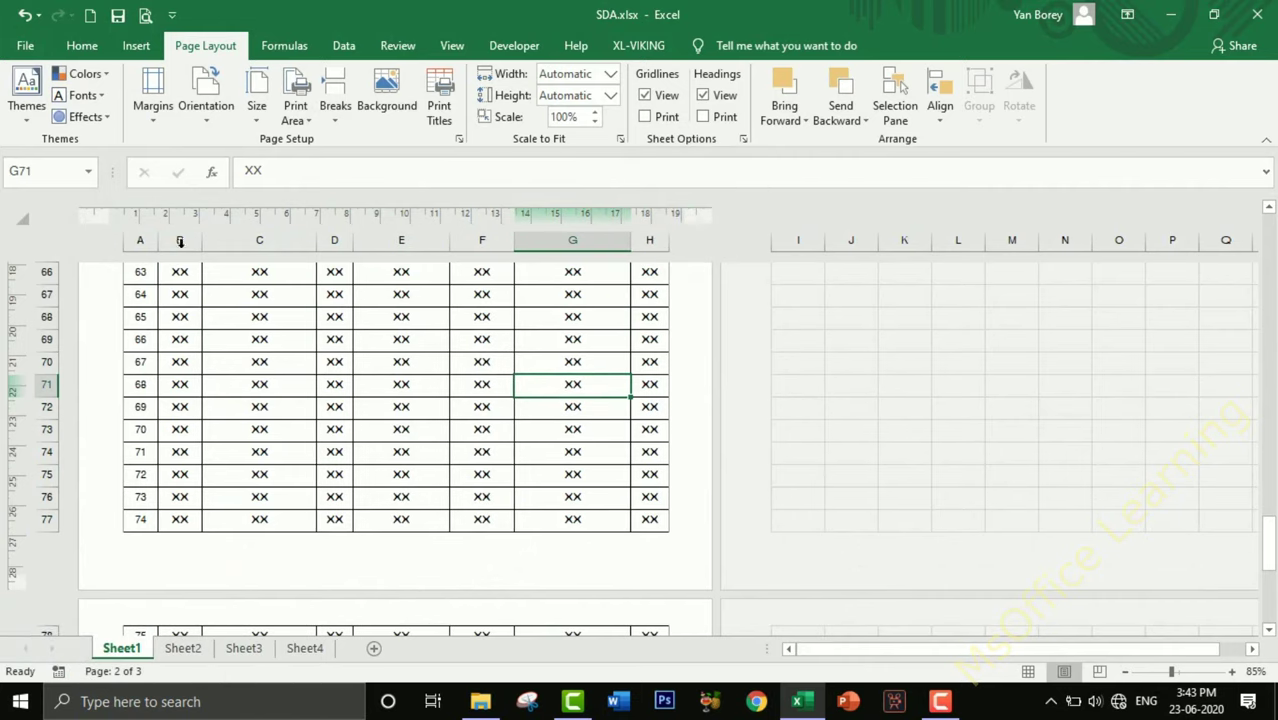
pyautogui.moveTo(108, 214); pyautogui.dragTo(99, 214)
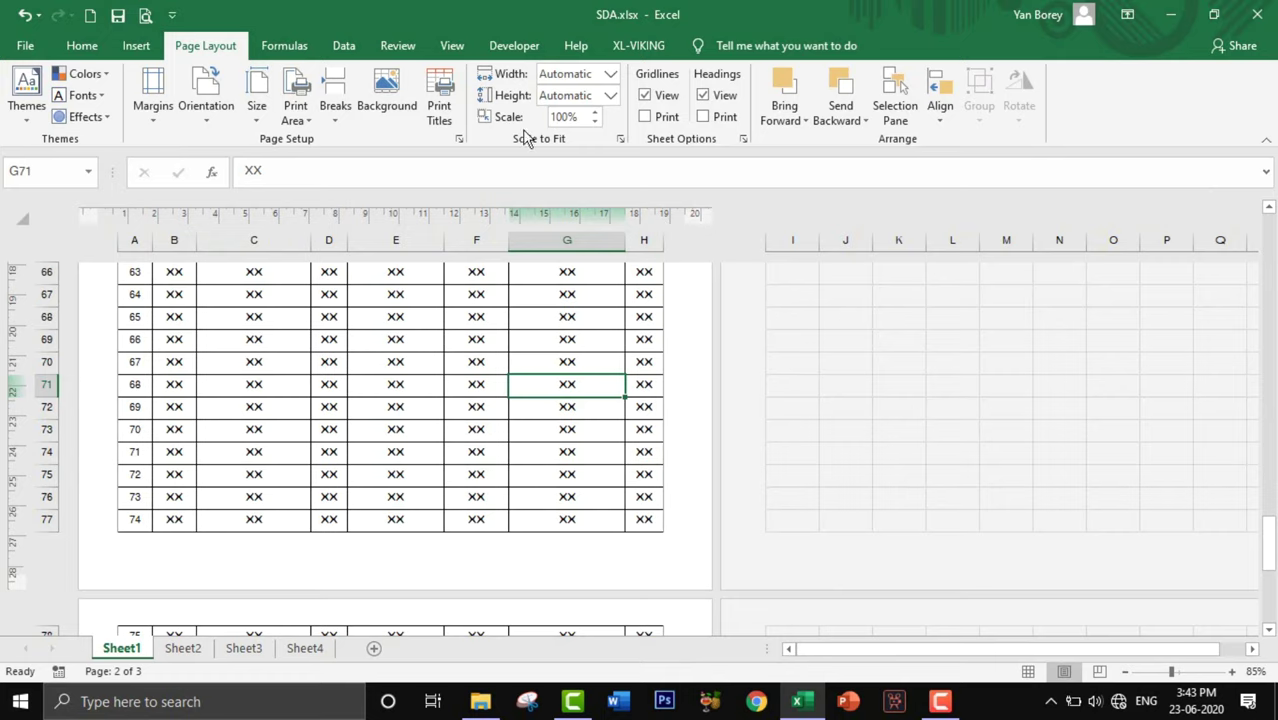
# Step: Hide the ruler, gridlines, formula bar and headings on Sheet1, then show them all again
pyautogui.click(452, 46)
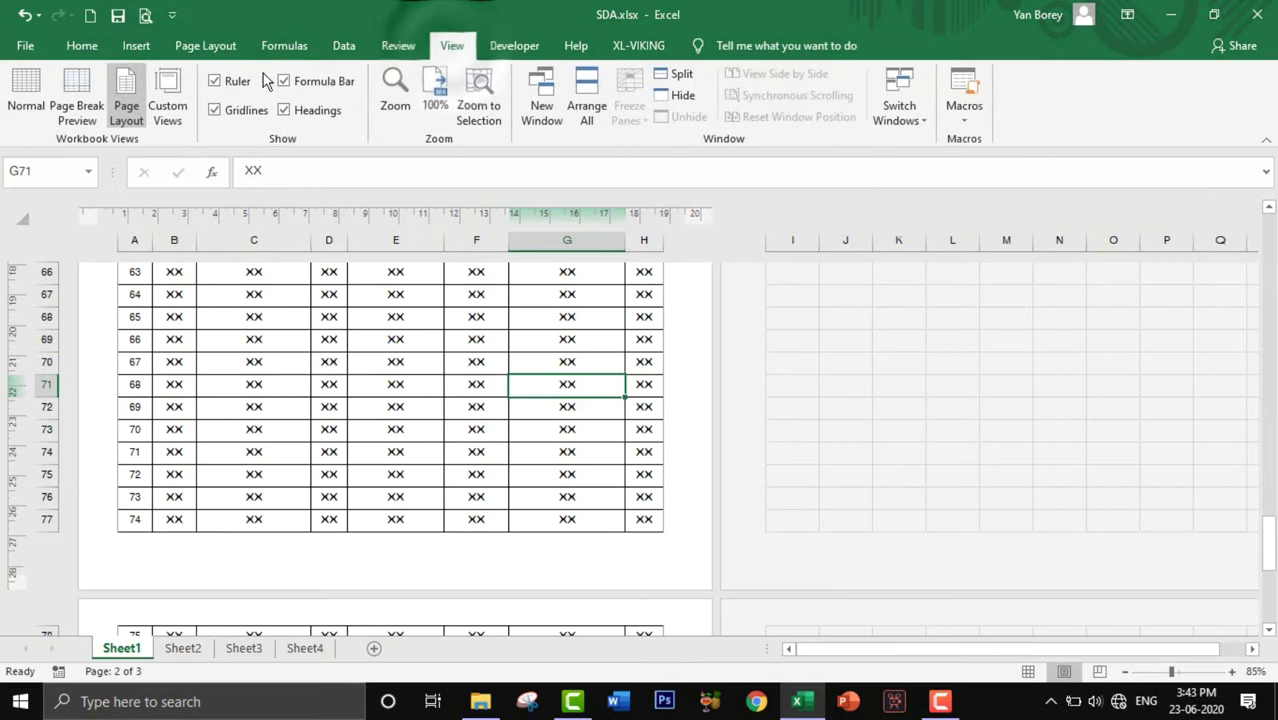
pyautogui.click(214, 81)
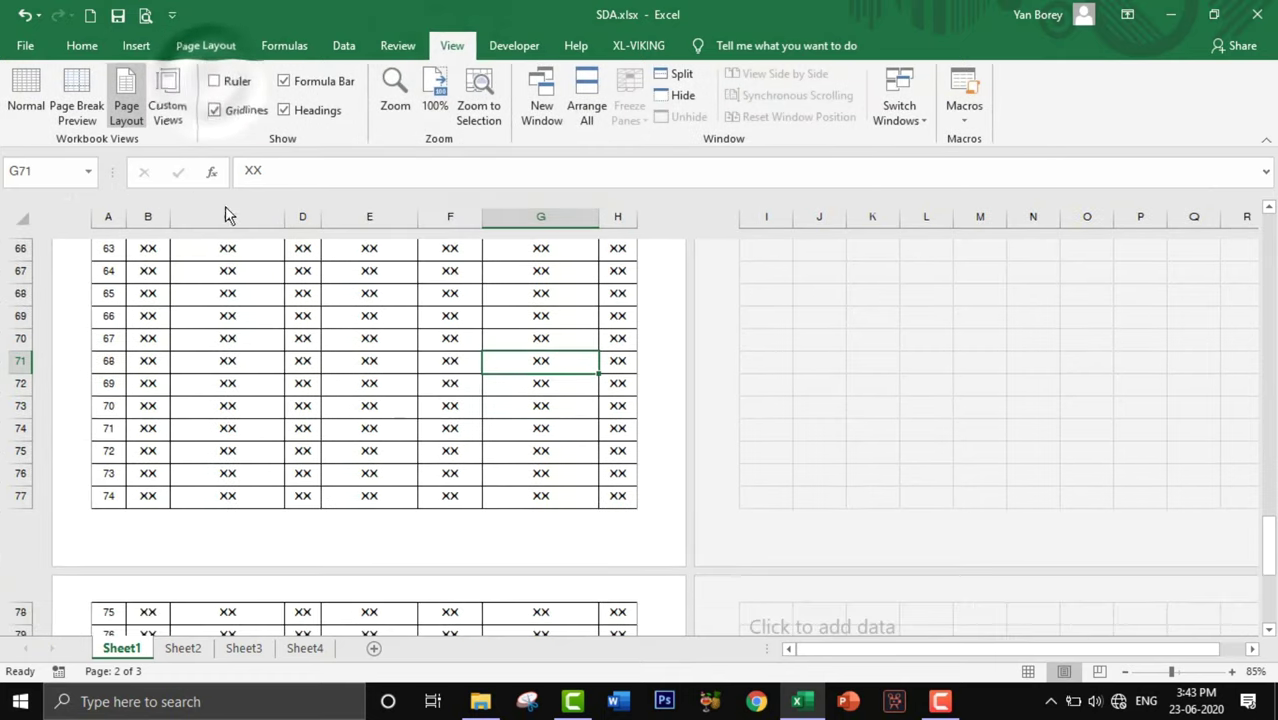
pyautogui.click(212, 110)
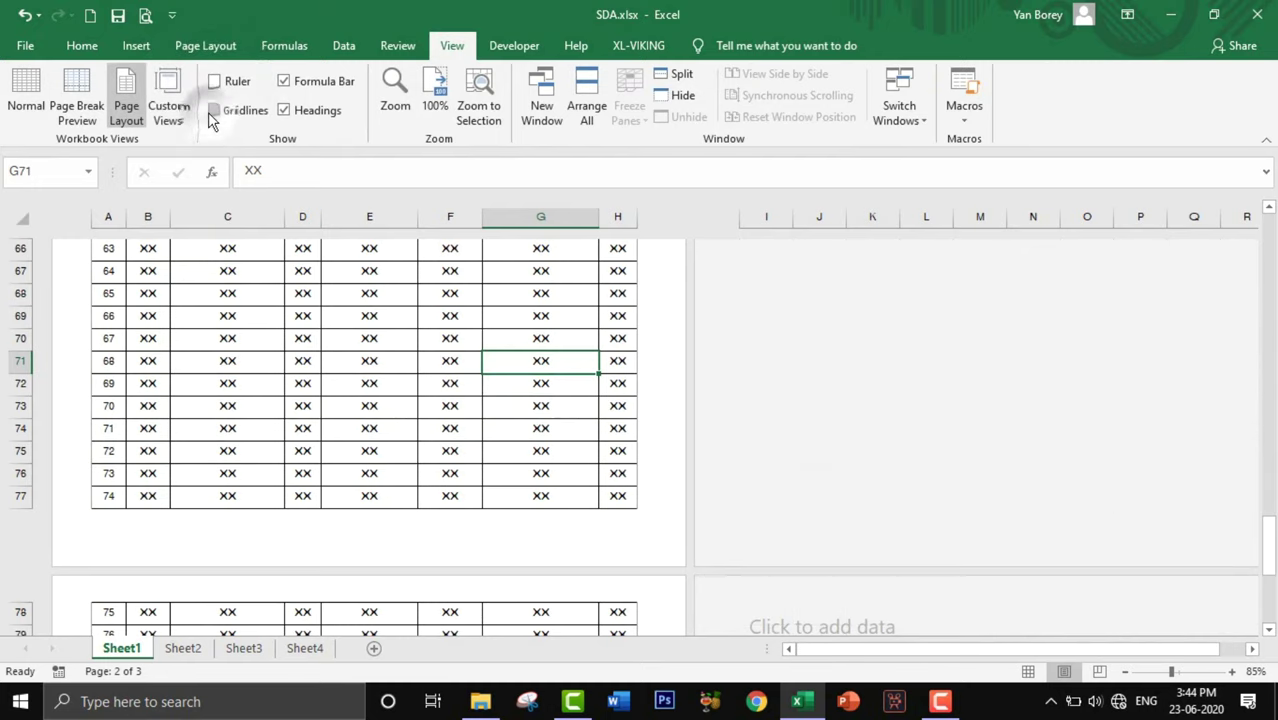
pyautogui.click(290, 82)
pyautogui.click(288, 110)
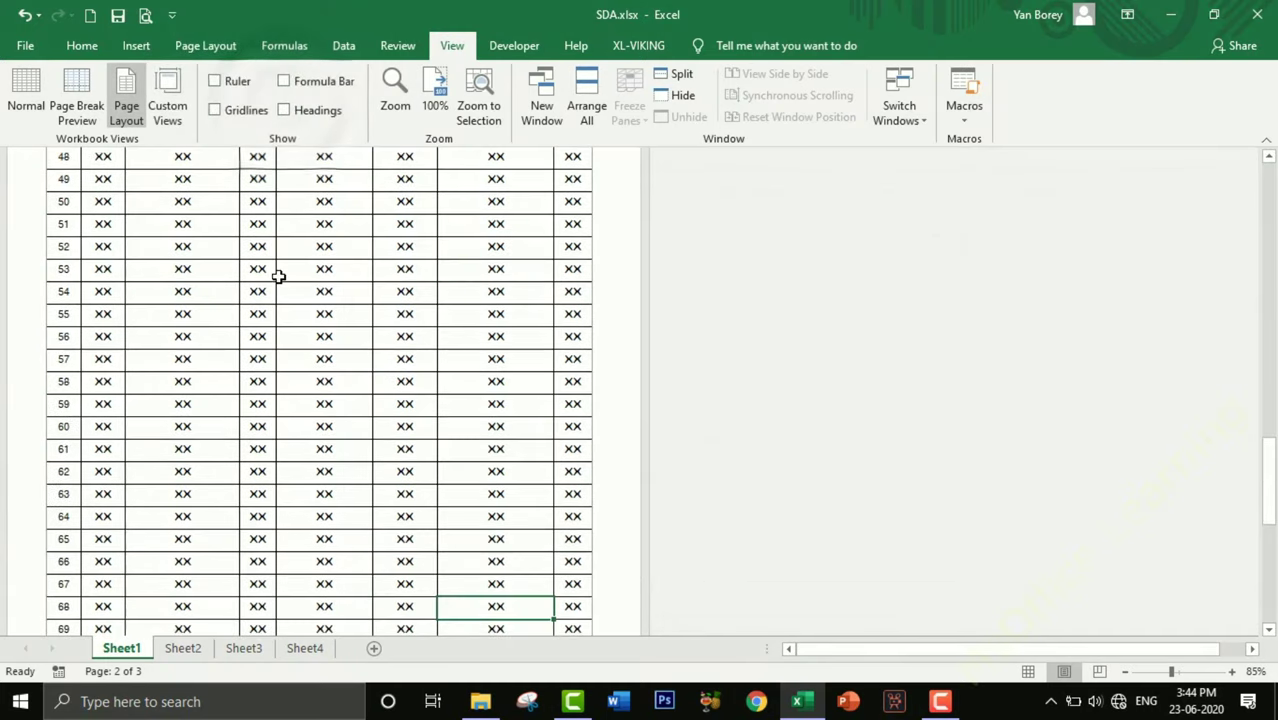
pyautogui.scroll(5, 278, 276)
pyautogui.click(285, 110)
pyautogui.click(284, 81)
pyautogui.click(214, 110)
pyautogui.click(216, 83)
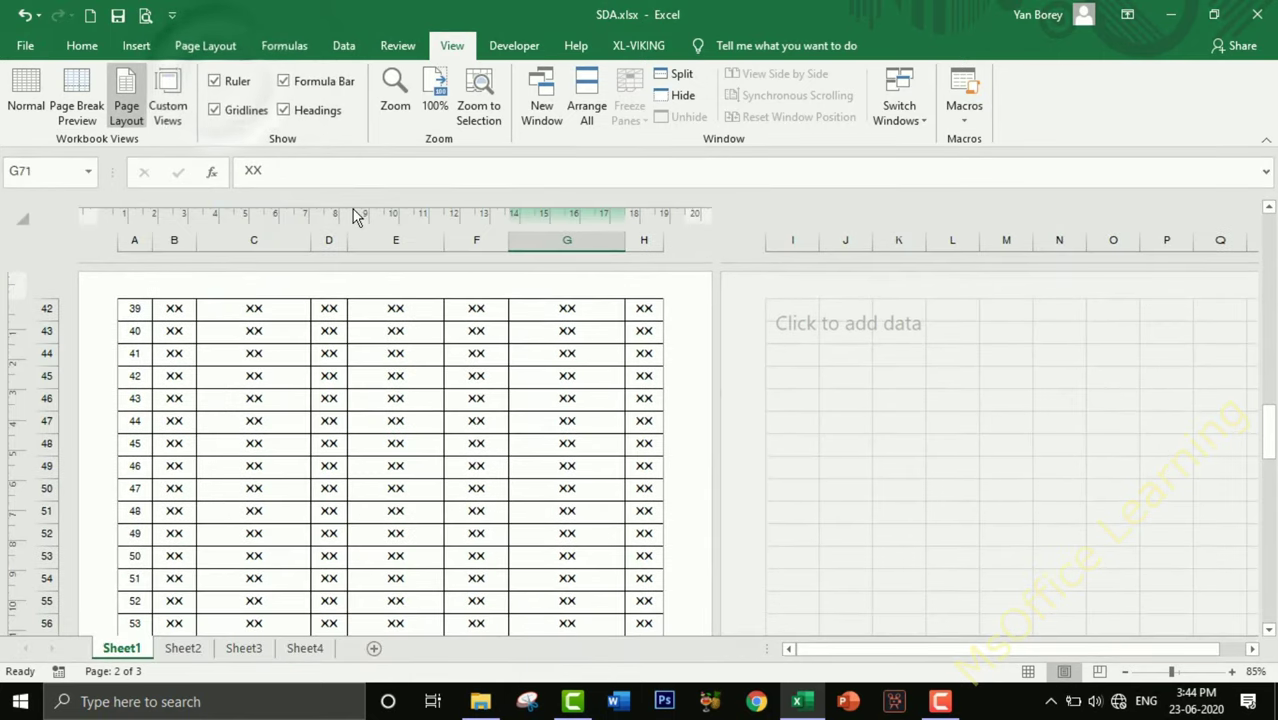
# Step: Compare Sheet1 in Normal view and Page Layout view, then return to Normal
pyautogui.click(1028, 671)
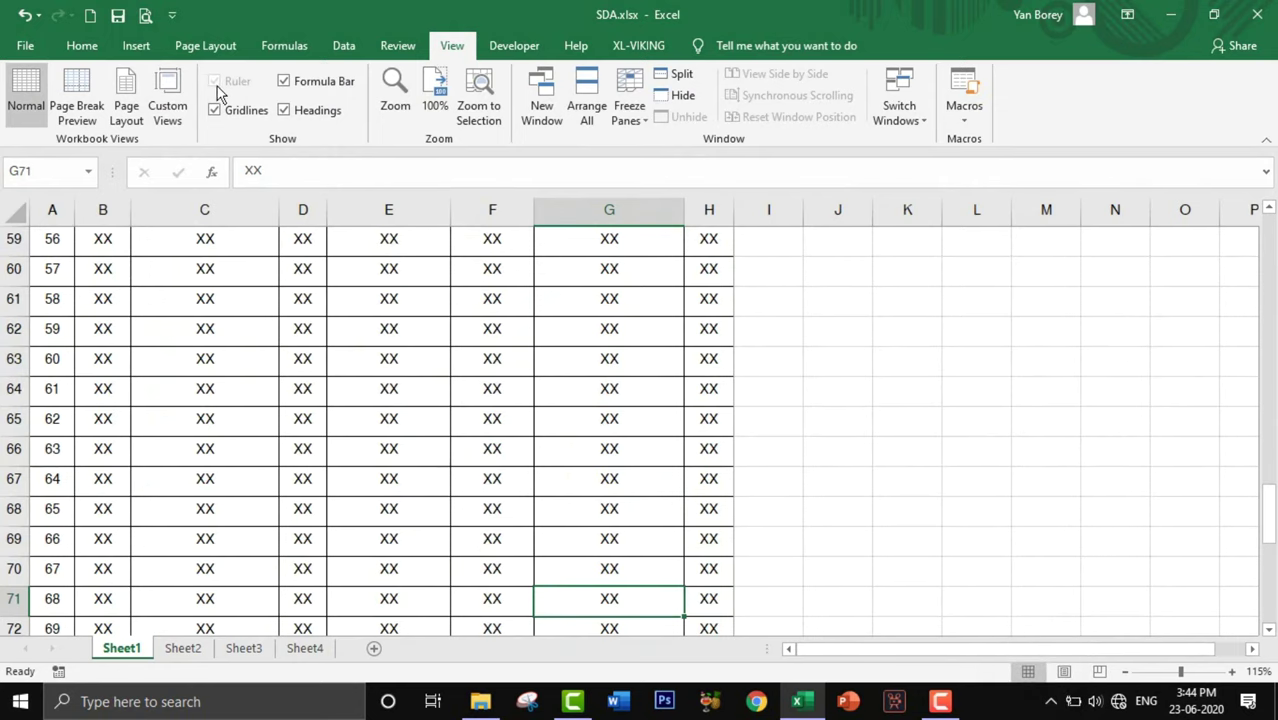
pyautogui.click(1064, 672)
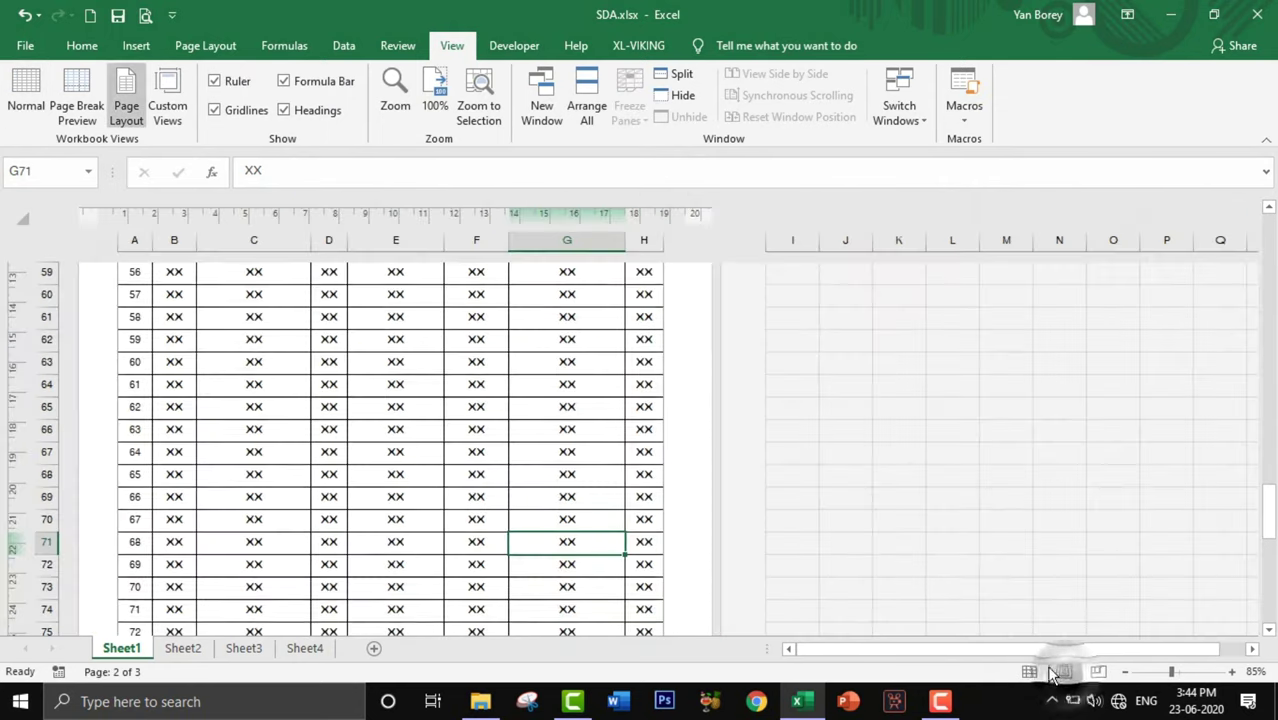
pyautogui.scroll(5, 380, 420)
pyautogui.scroll(9, 371, 392)
pyautogui.scroll(5, 370, 392)
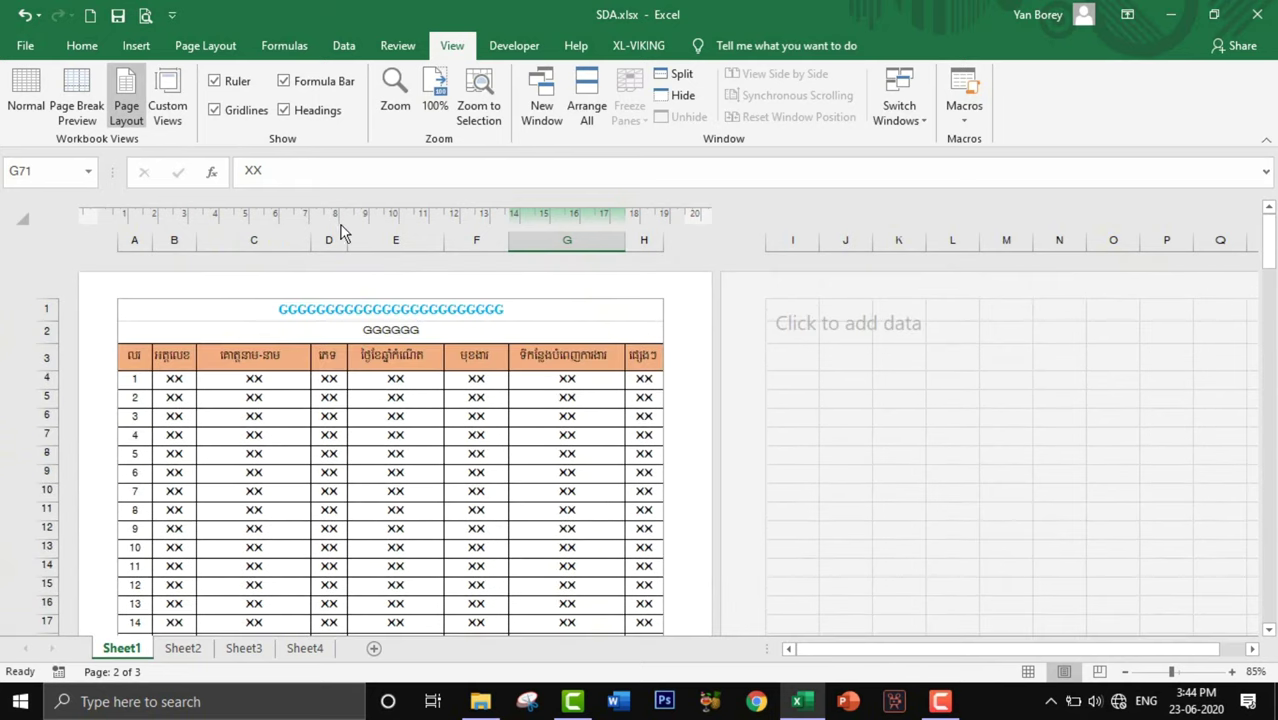
pyautogui.click(1029, 672)
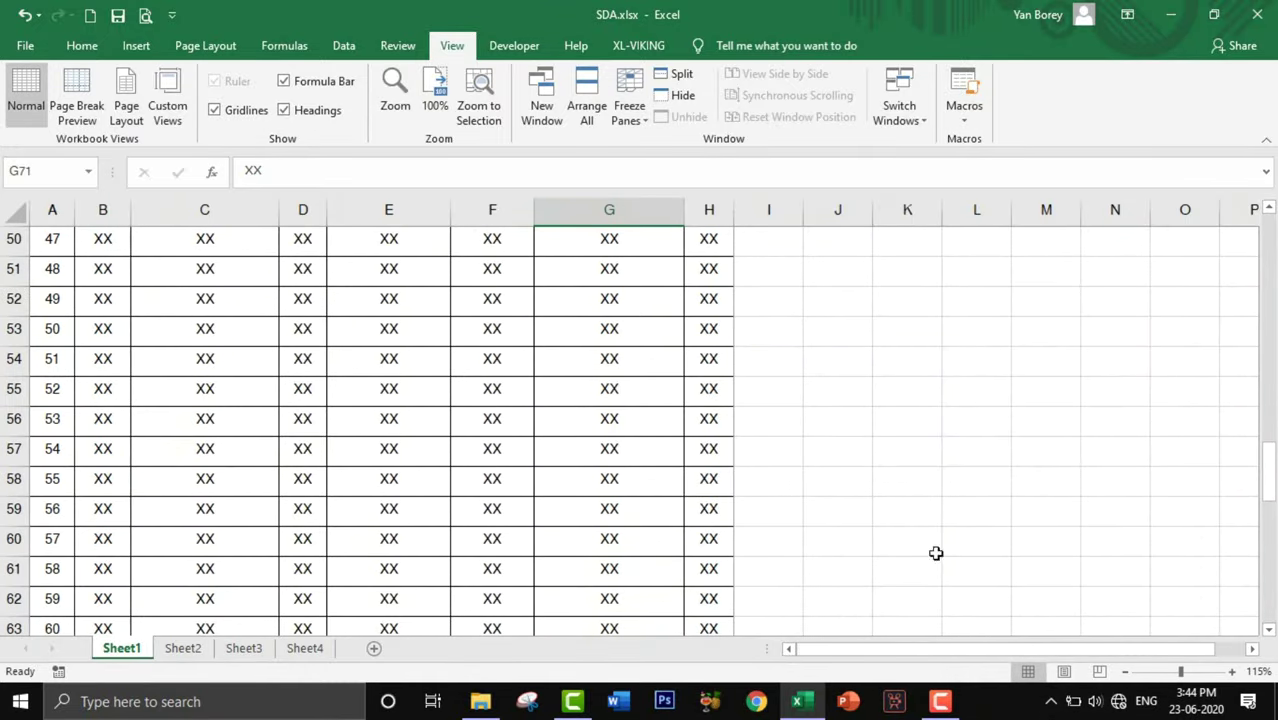
# Step: Check page breaks in Page Break Preview, then preview the whole first printed page
pyautogui.click(1099, 671)
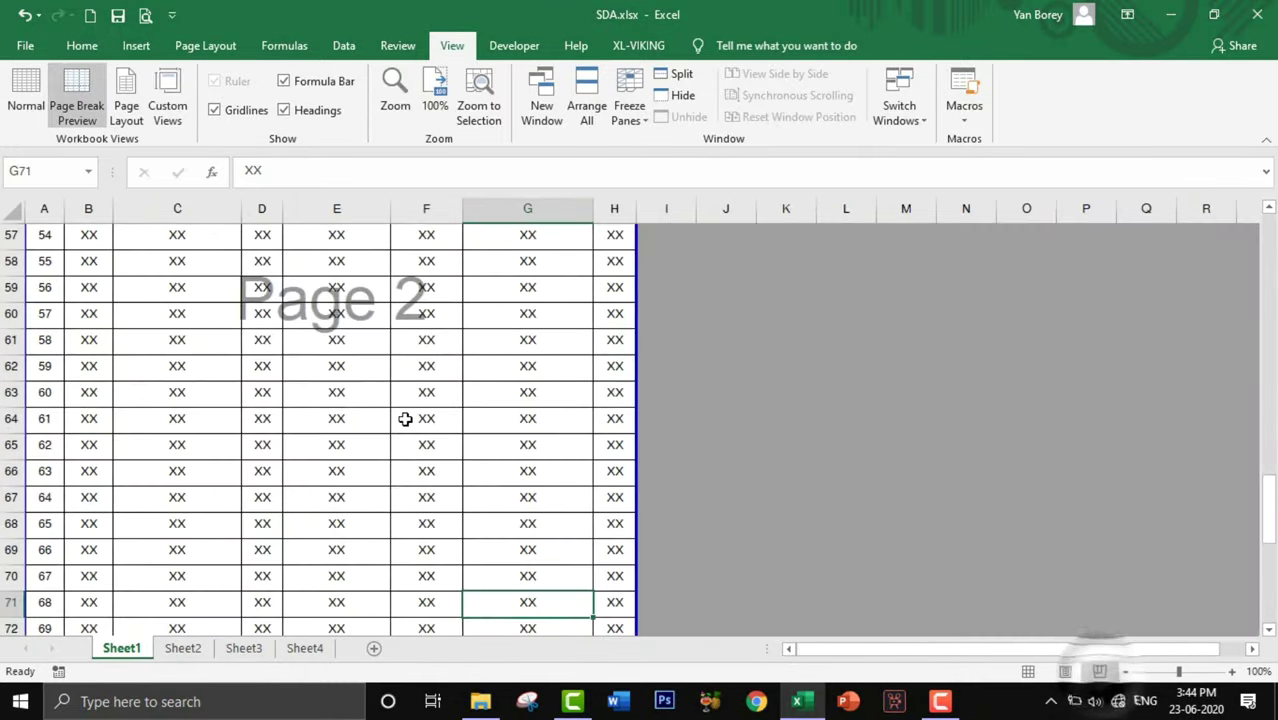
pyautogui.scroll(-6, 406, 418)
pyautogui.scroll(-4, 404, 419)
pyautogui.scroll(7, 404, 419)
pyautogui.scroll(5, 415, 419)
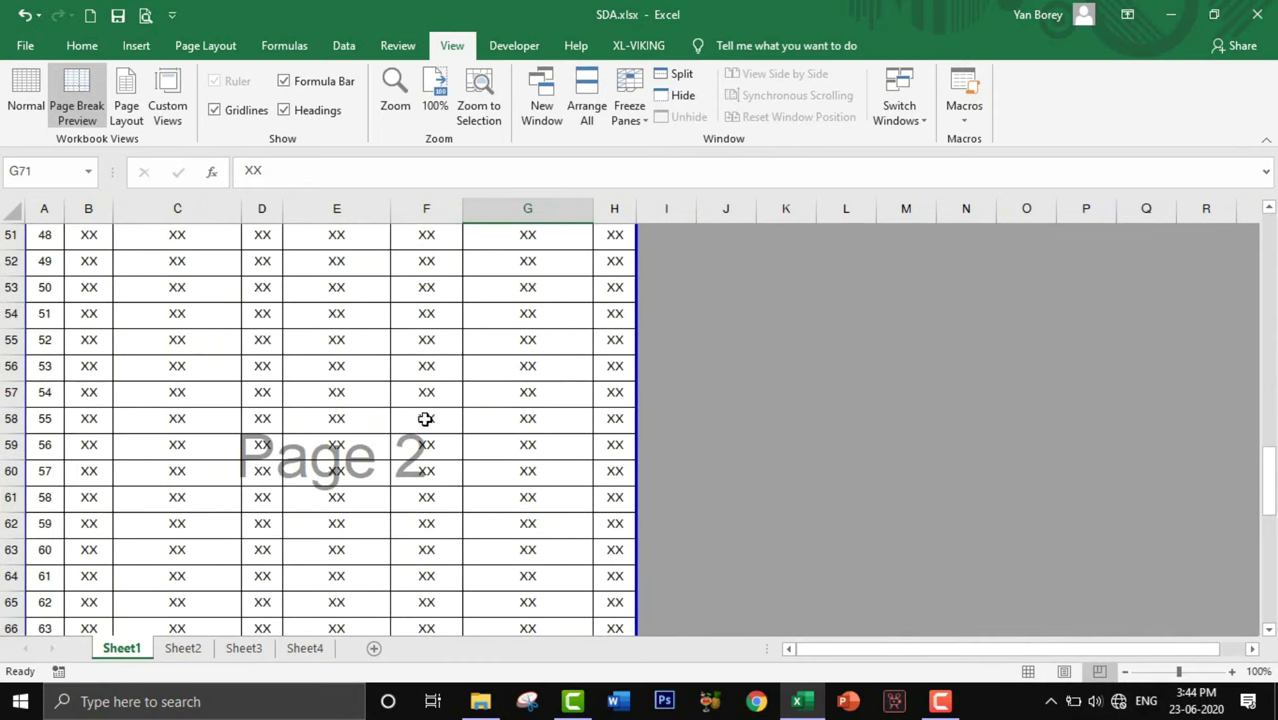
pyautogui.click(1029, 672)
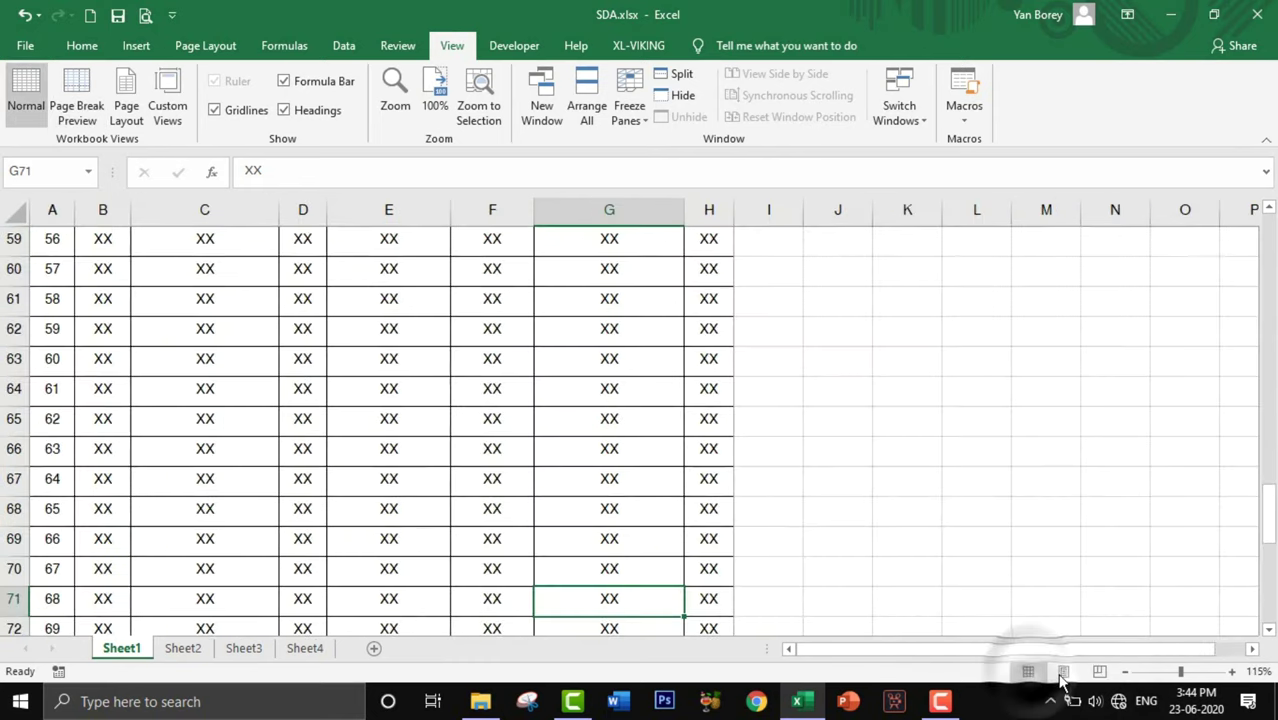
pyautogui.scroll(4, 336, 393)
pyautogui.scroll(2, 336, 393)
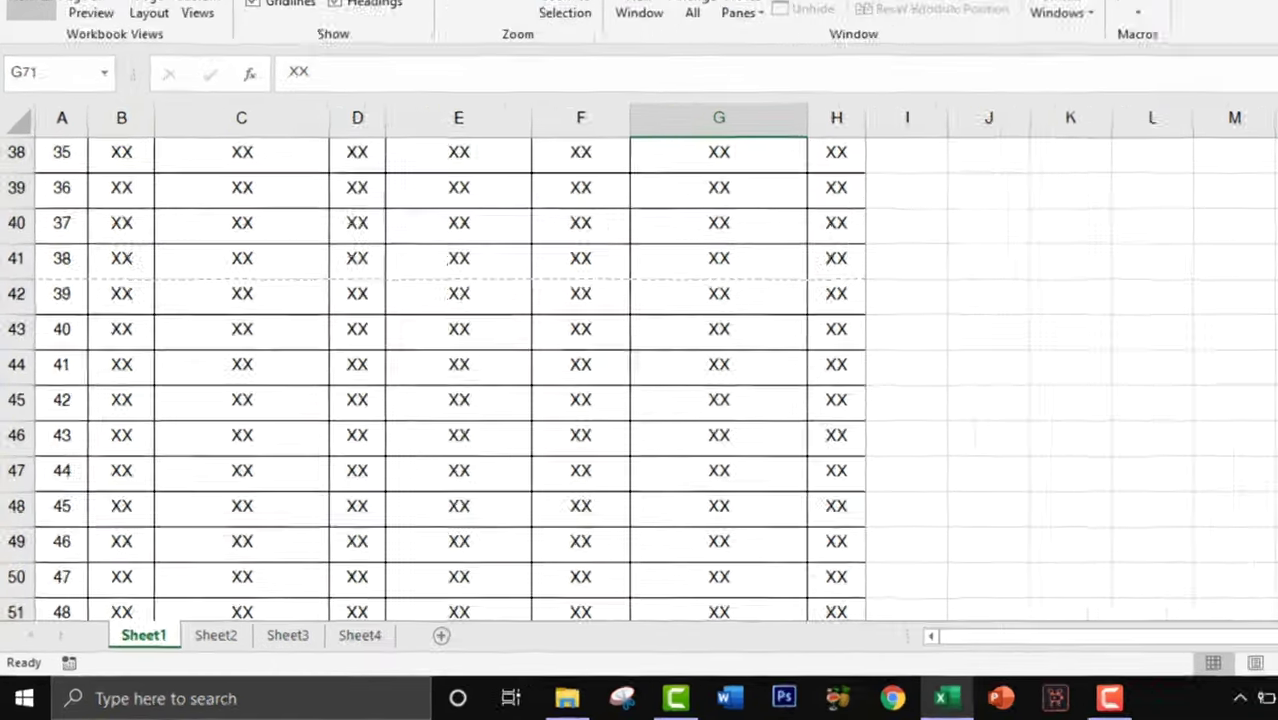
pyautogui.click(145, 18)
pyautogui.click(702, 168)
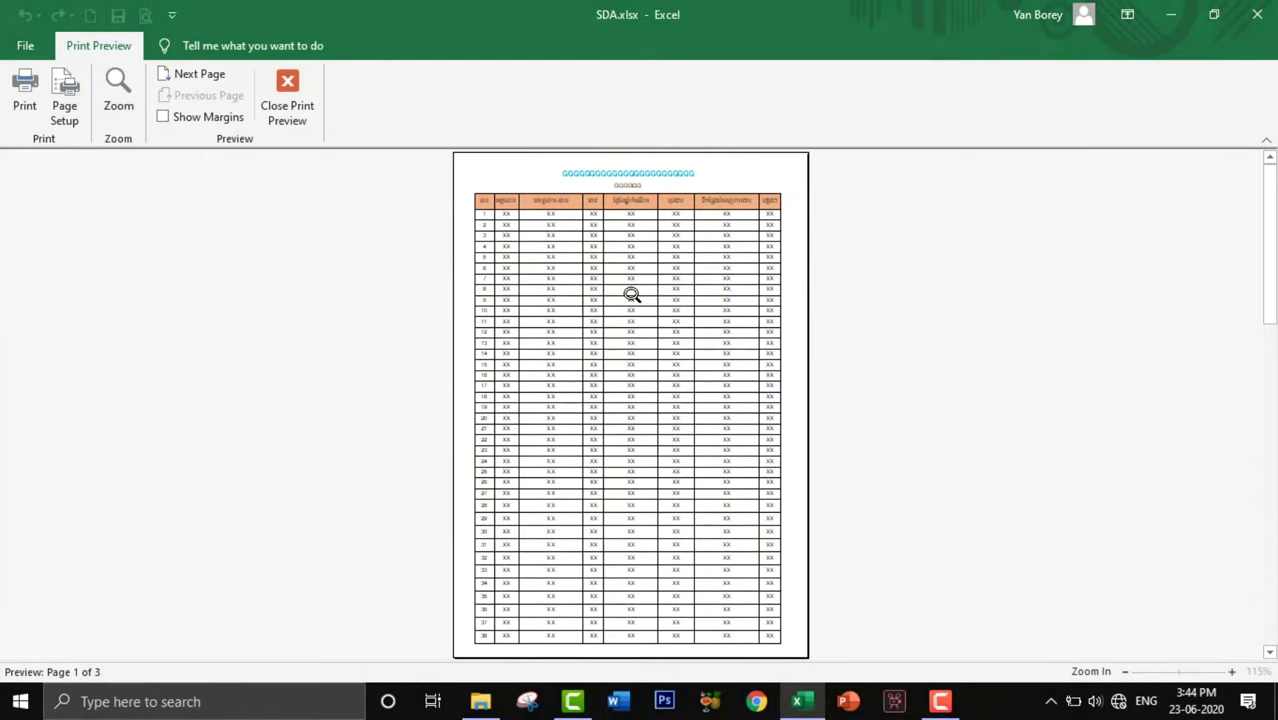
# Step: Look at printed pages 2 and 3 of Sheet1, then close the preview
pyautogui.click(1270, 655)
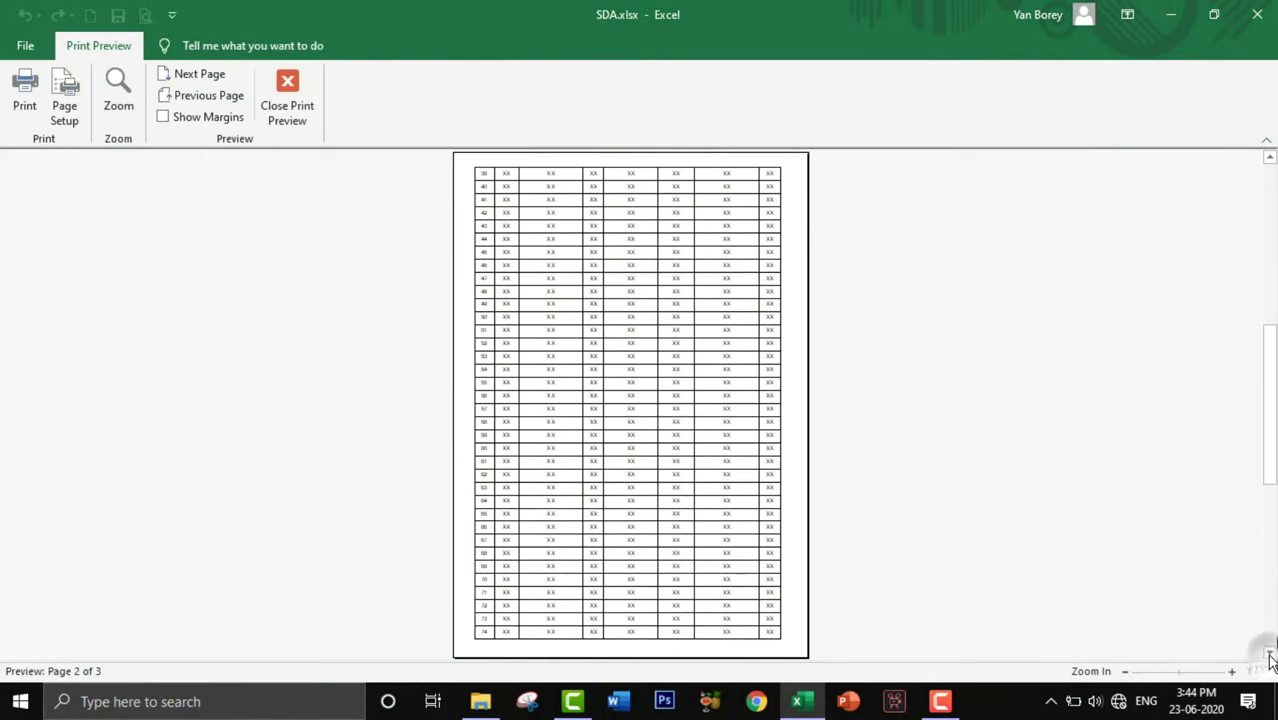
pyautogui.click(1270, 655)
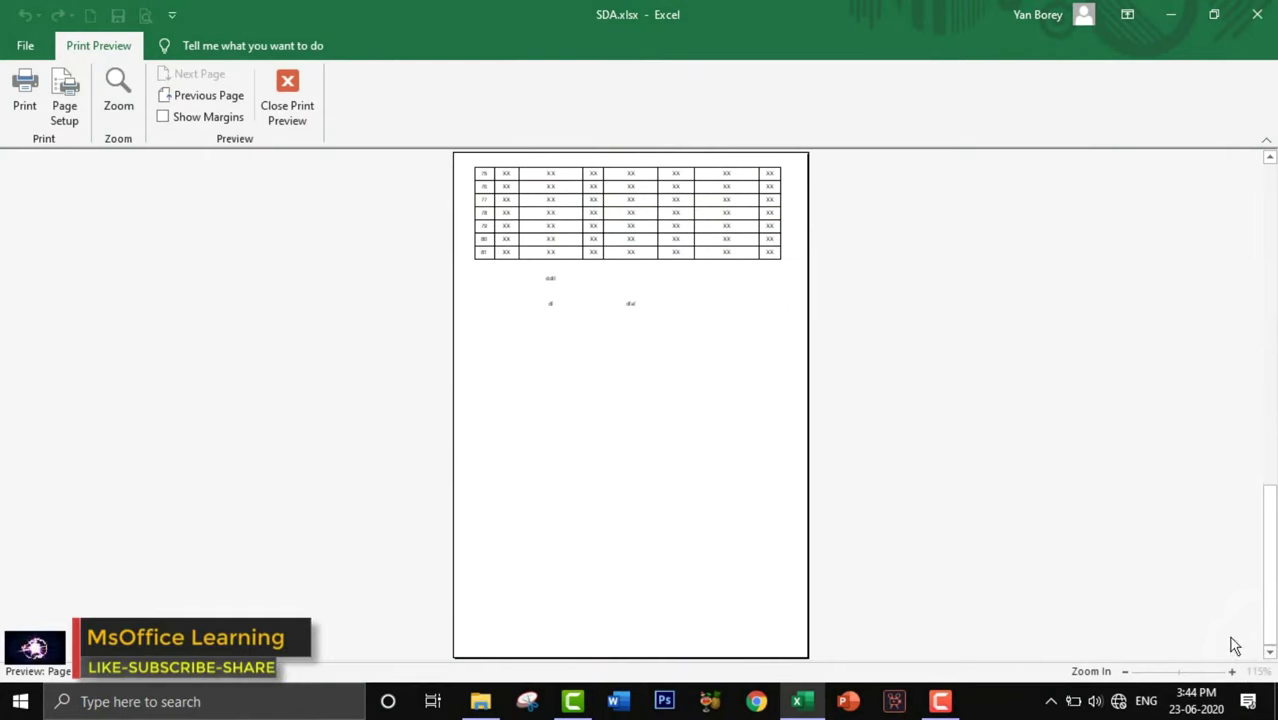
pyautogui.click(305, 108)
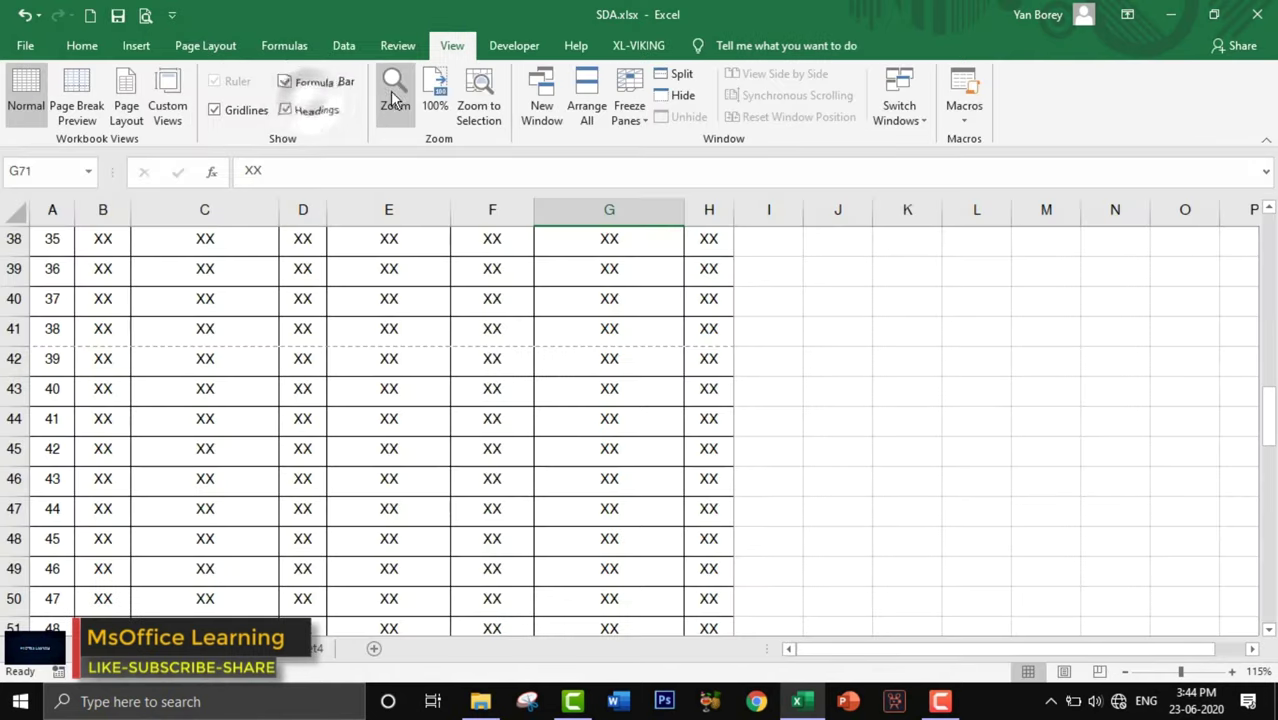
# Step: Review Page Setup's Sheet options, keeping page order as down, then over, and preview again
pyautogui.scroll(6, 322, 240)
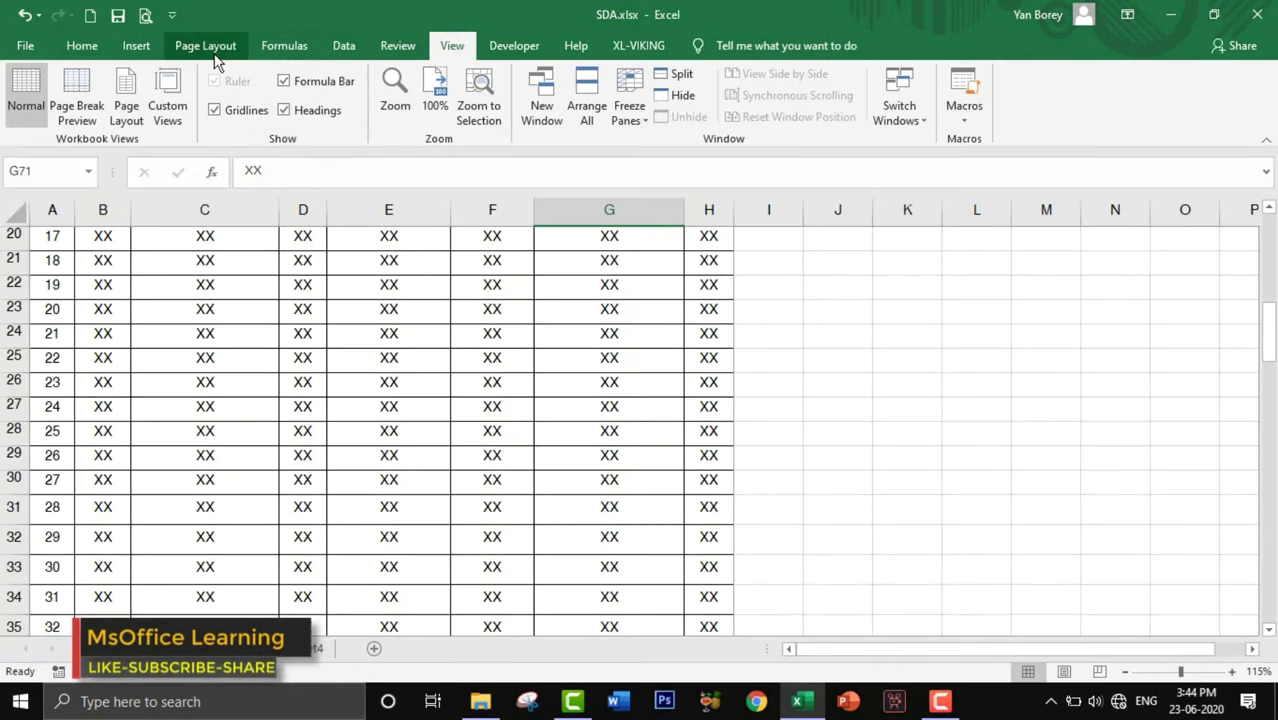
pyautogui.click(207, 47)
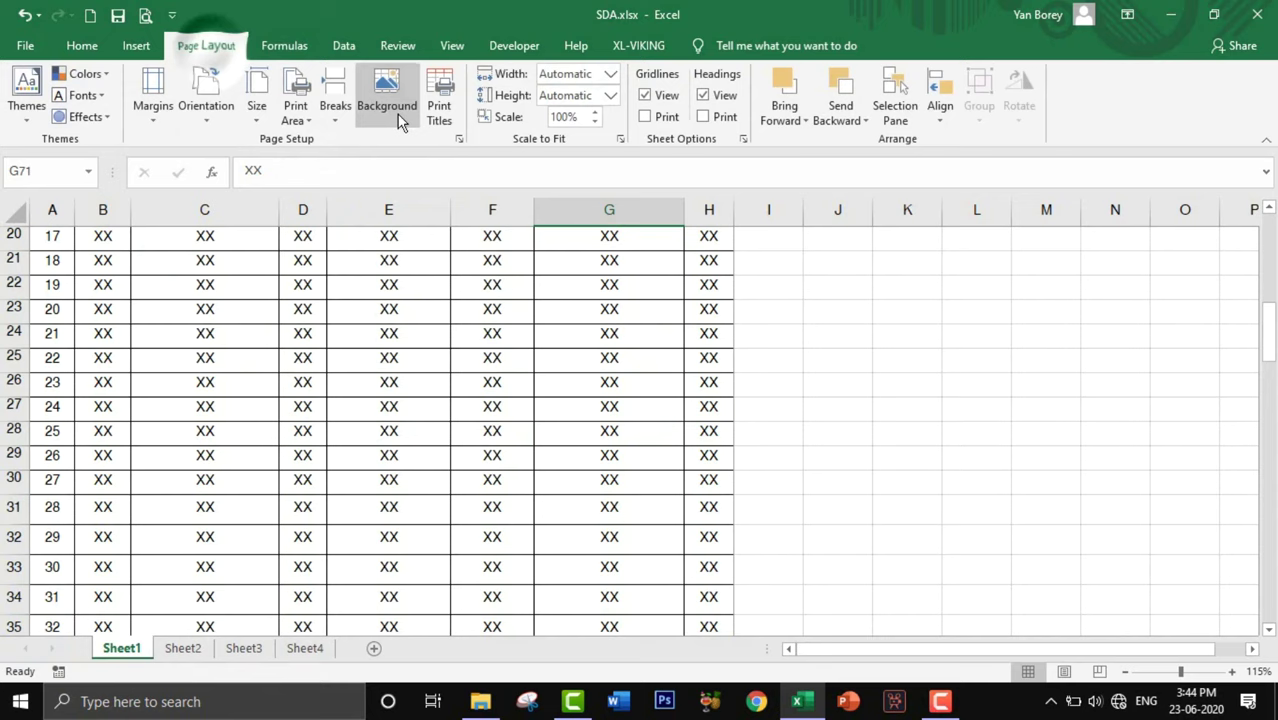
pyautogui.click(459, 141)
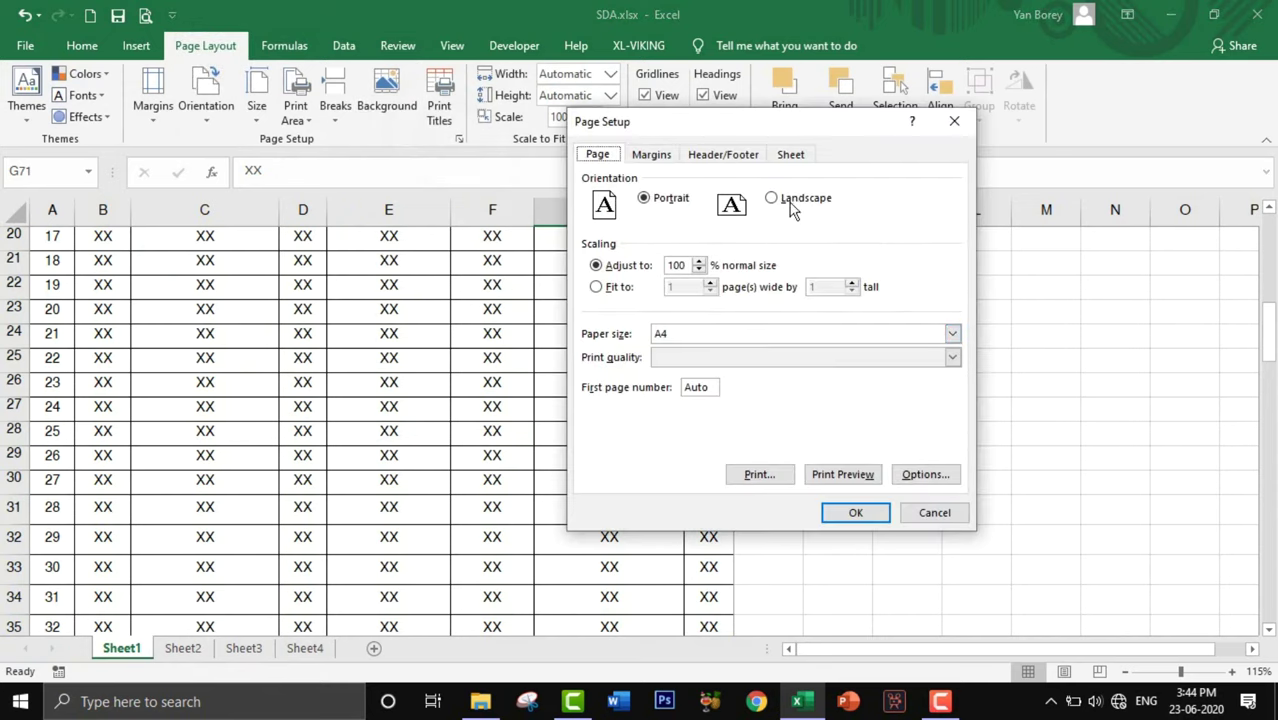
pyautogui.click(789, 158)
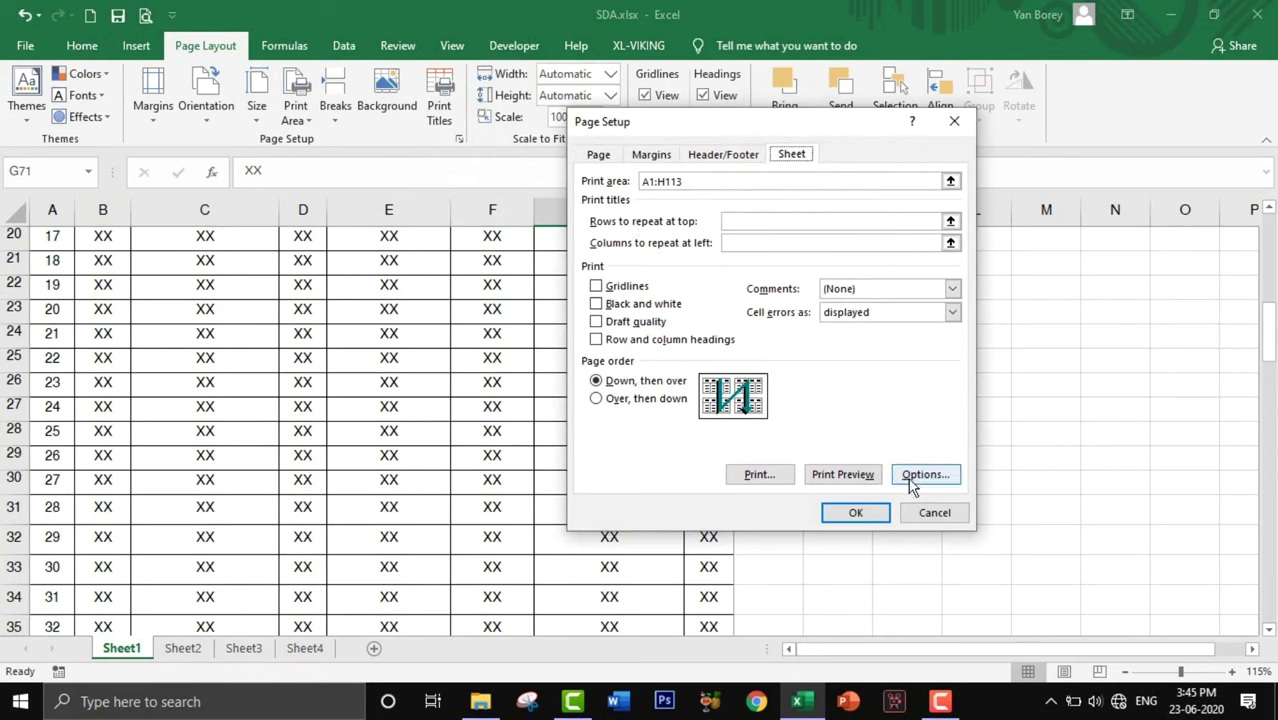
pyautogui.click(856, 513)
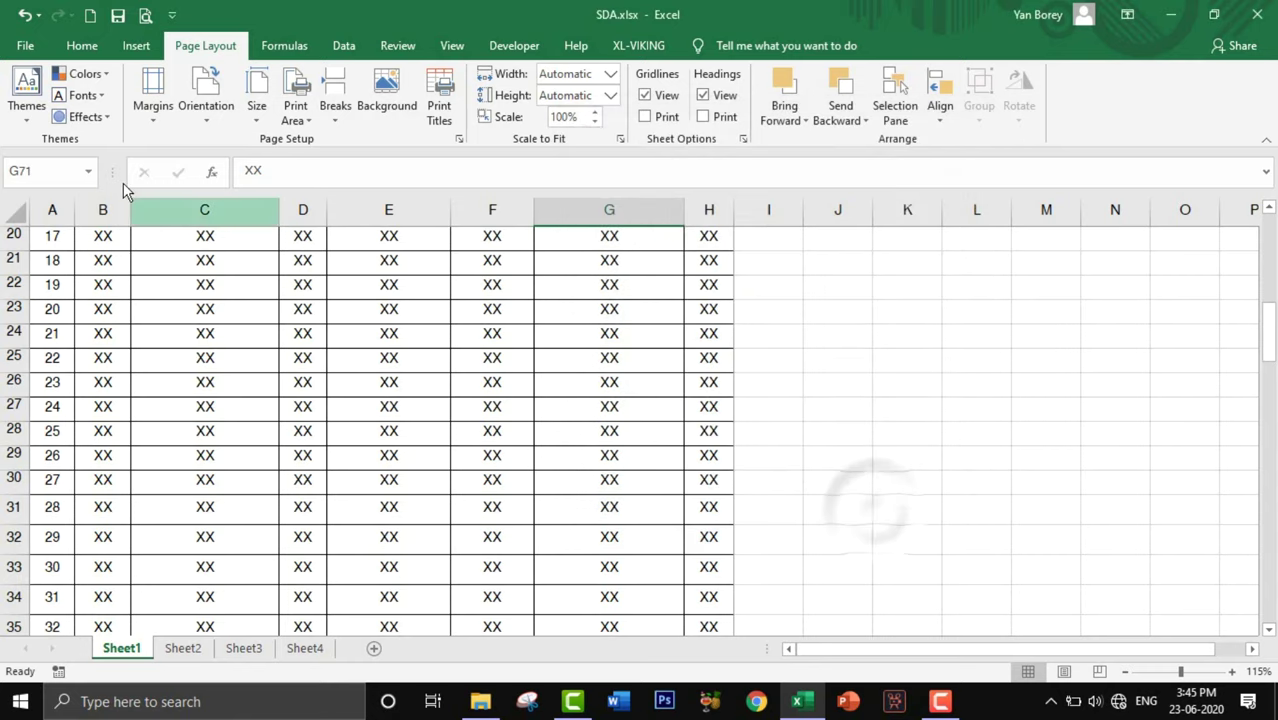
pyautogui.click(145, 15)
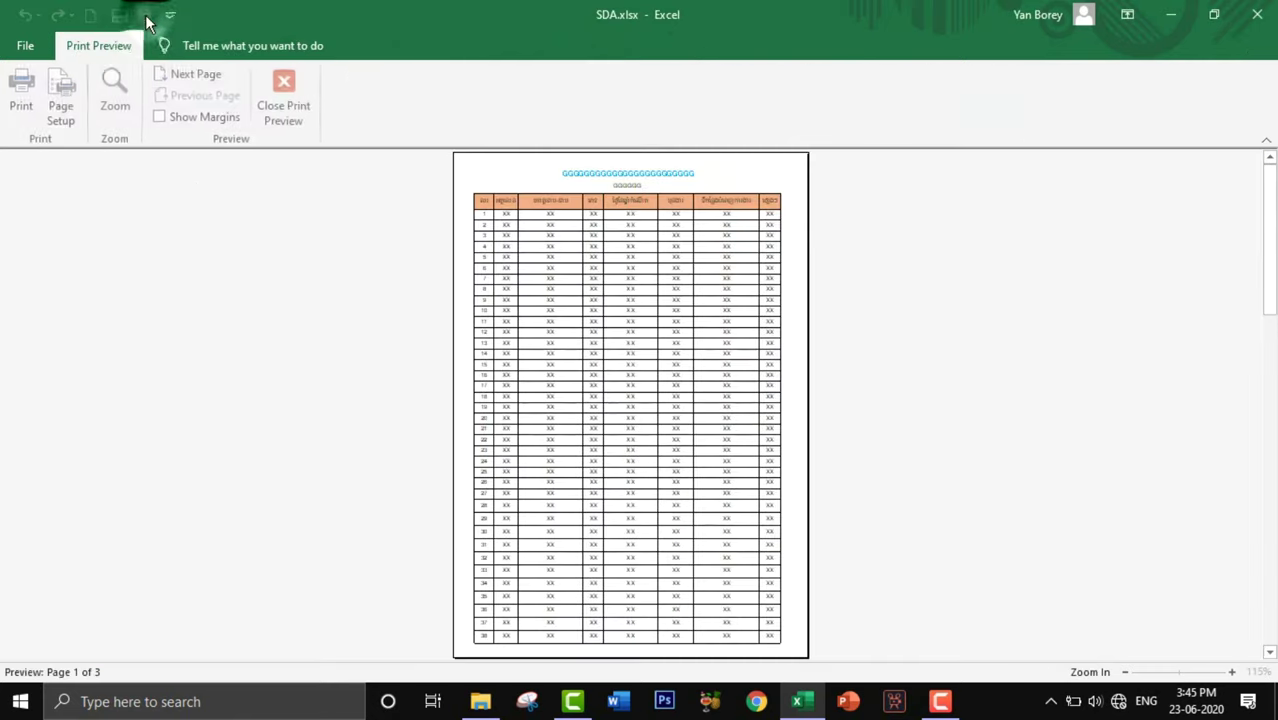
pyautogui.click(1270, 652)
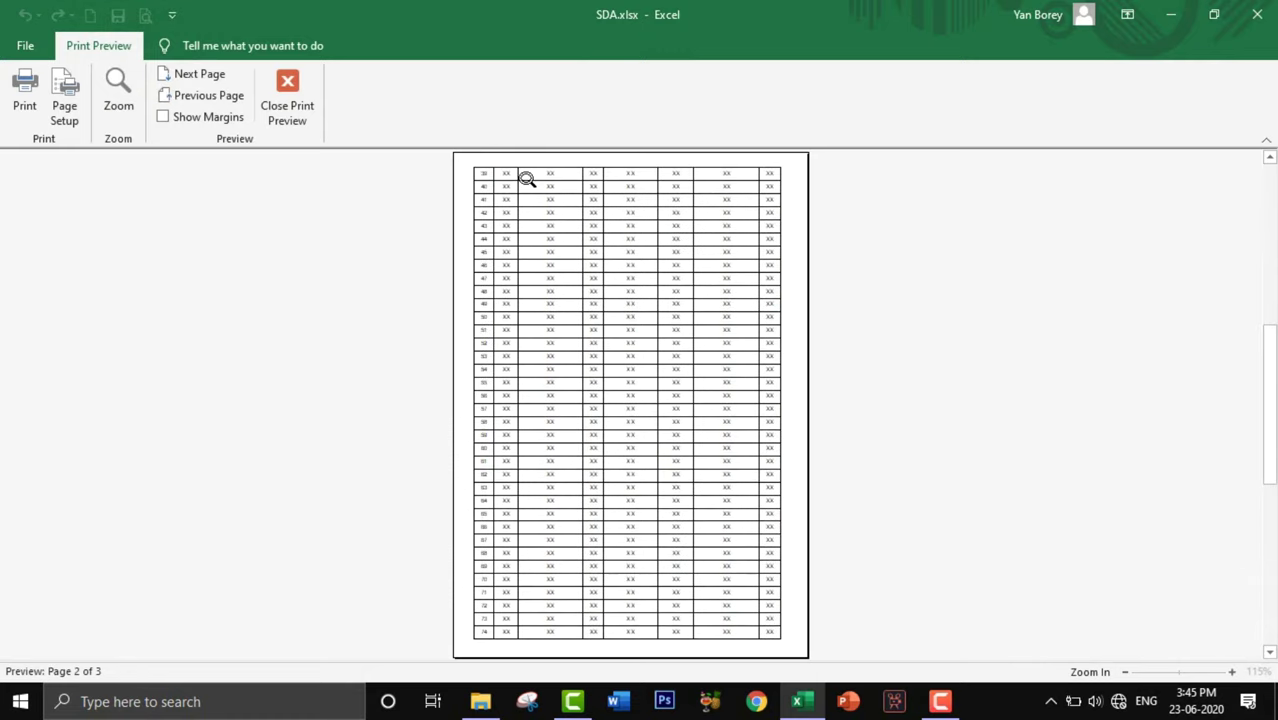
pyautogui.click(527, 178)
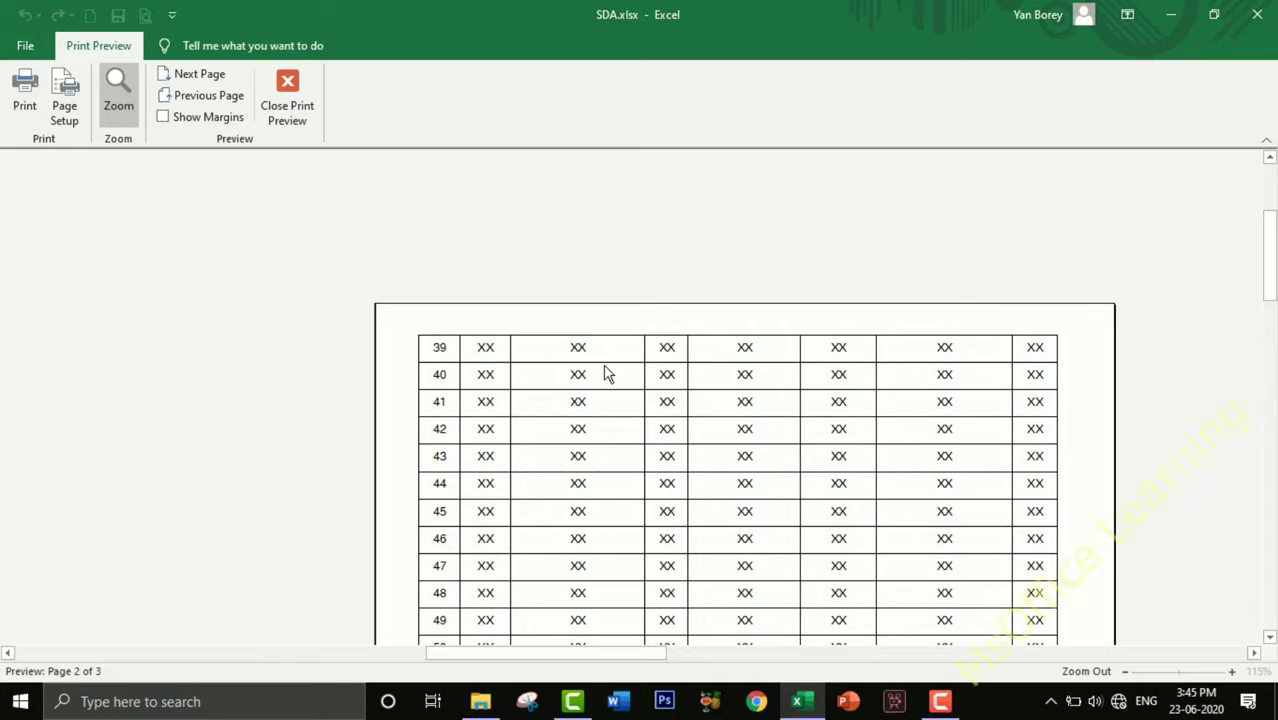
pyautogui.click(285, 105)
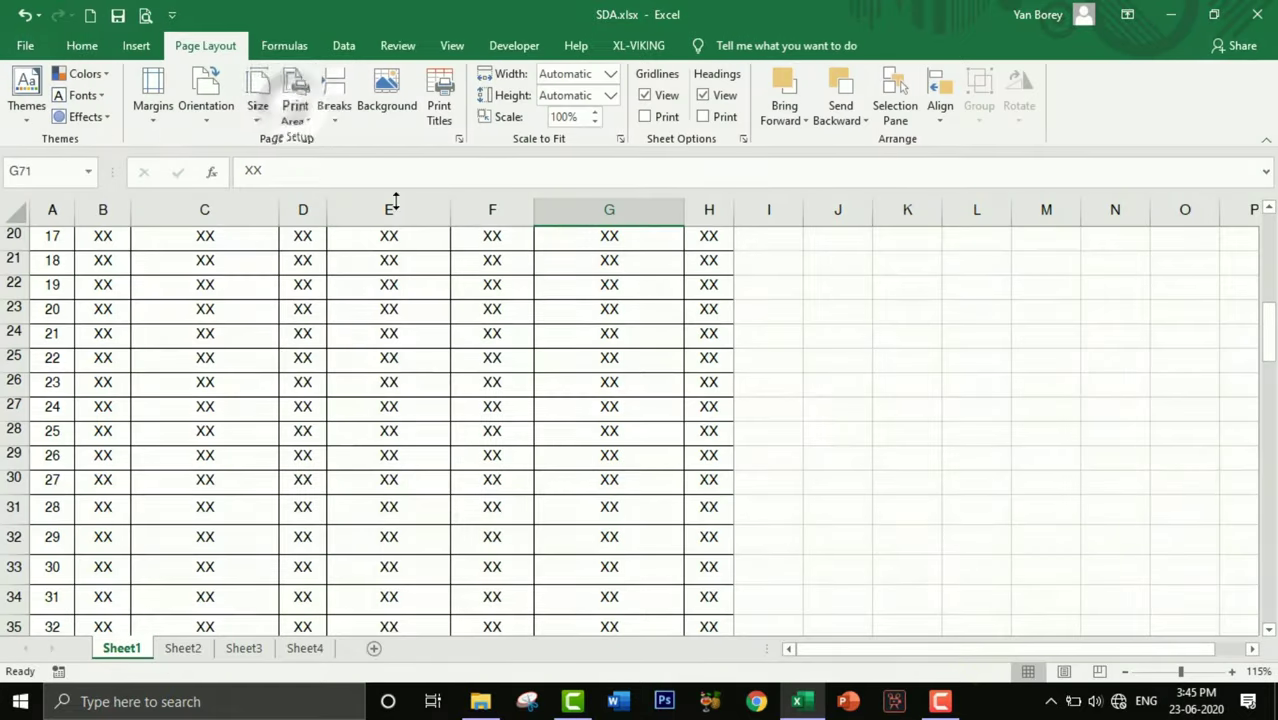
# Step: Clear the A1:H113 print area and set row 3 to repeat at the top of every page
pyautogui.click(459, 140)
pyautogui.click(788, 158)
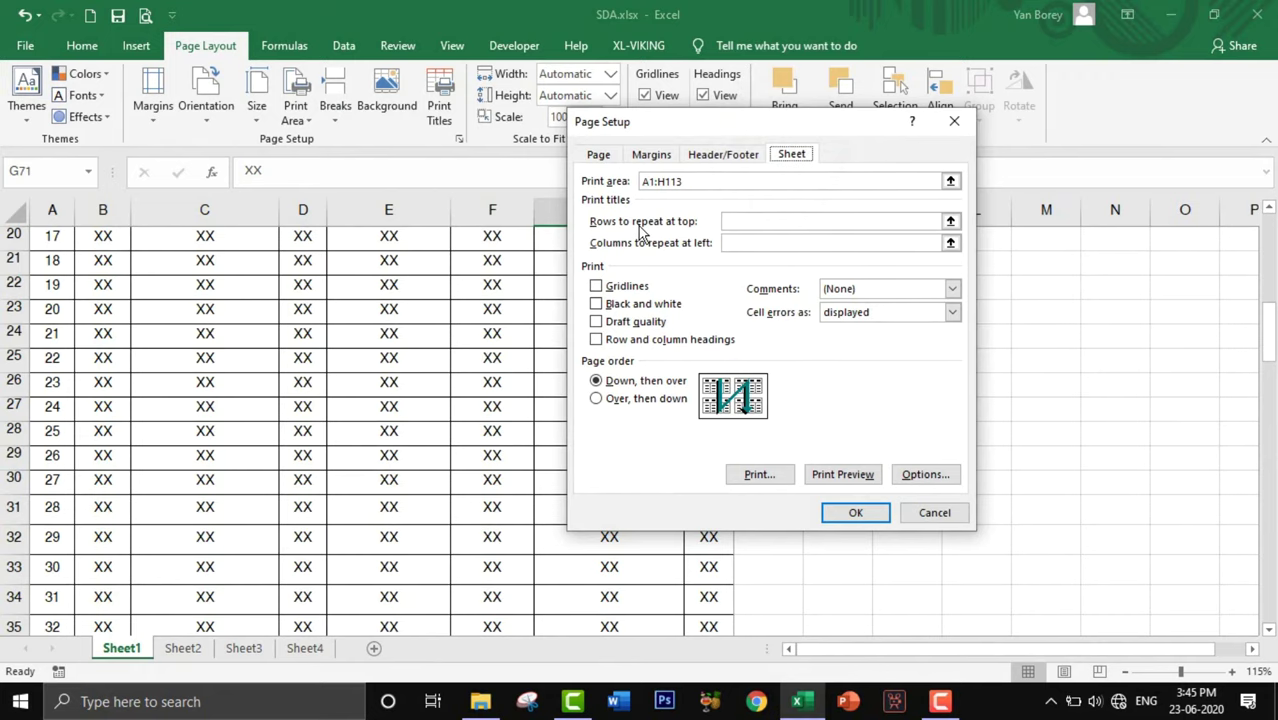
pyautogui.tripleClick(685, 181)
pyautogui.press('Delete')
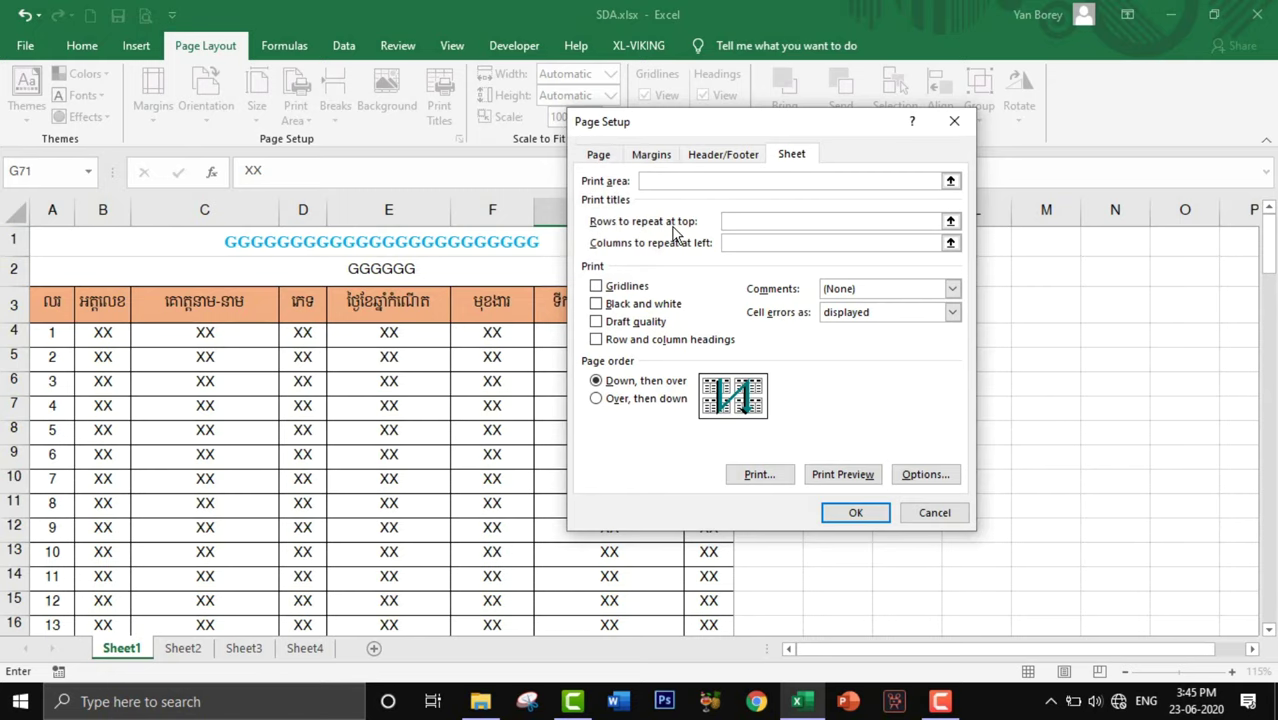
pyautogui.click(950, 222)
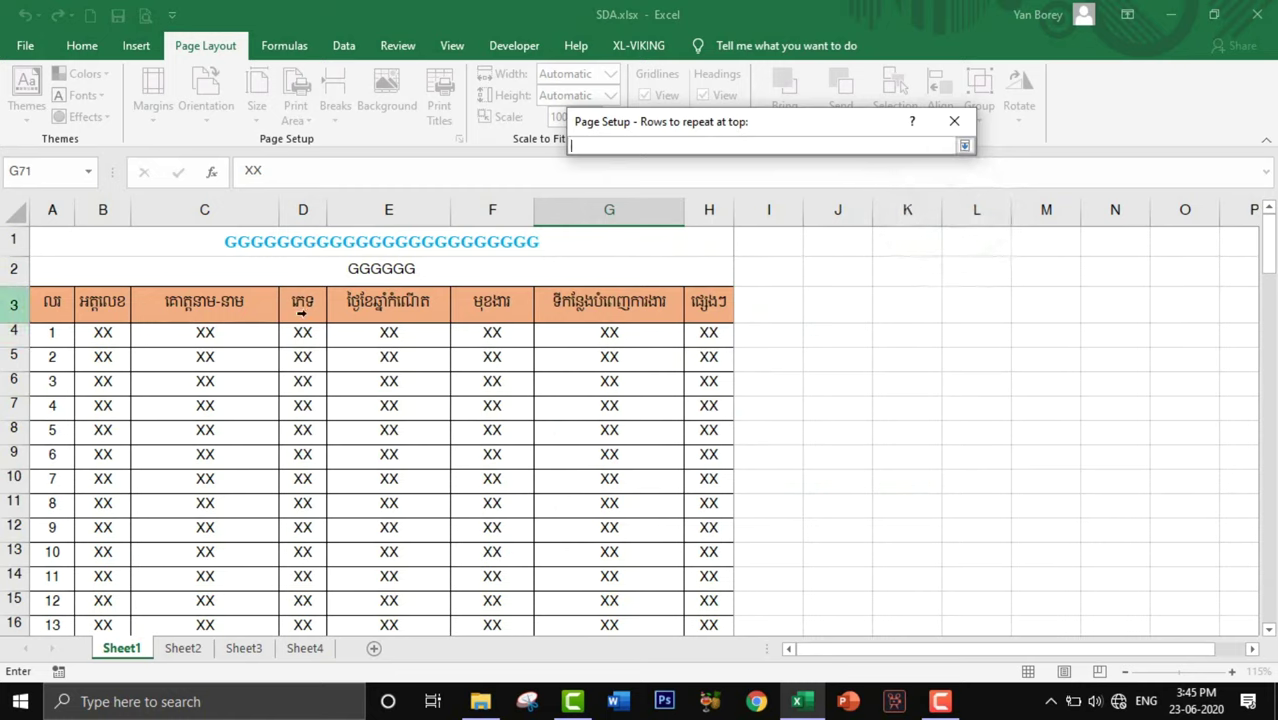
pyautogui.click(10, 305)
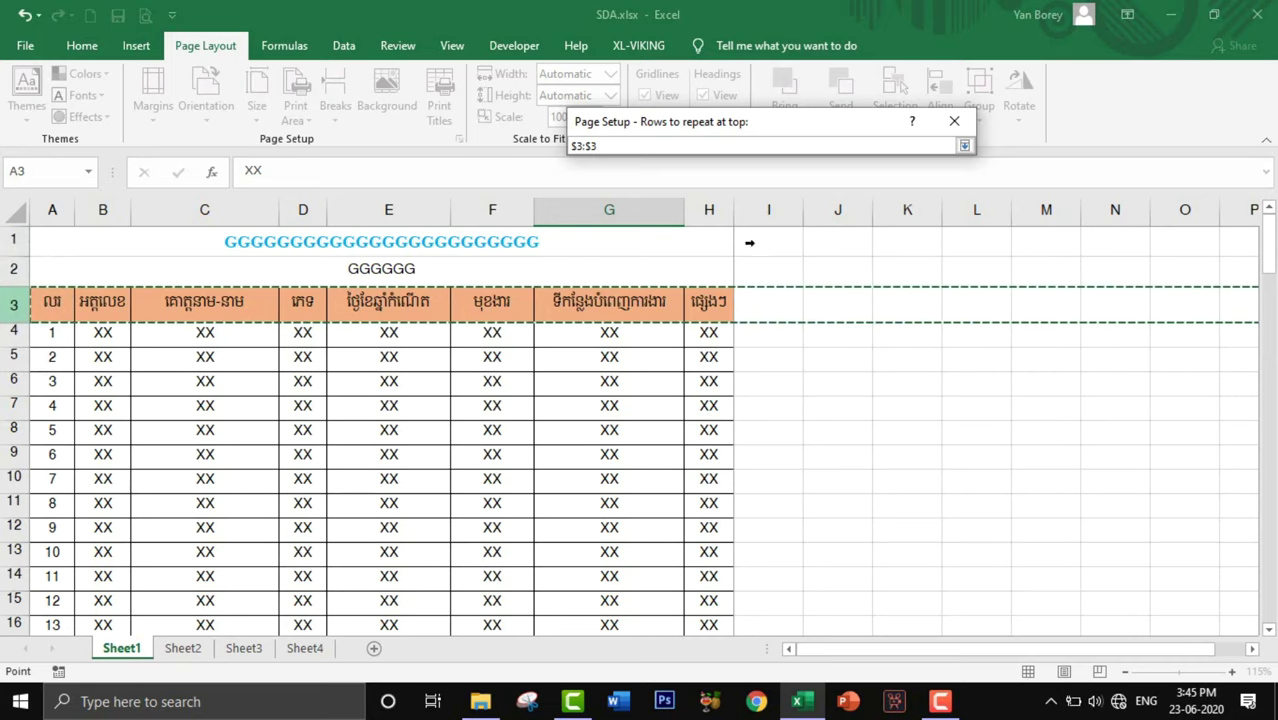
pyautogui.click(964, 146)
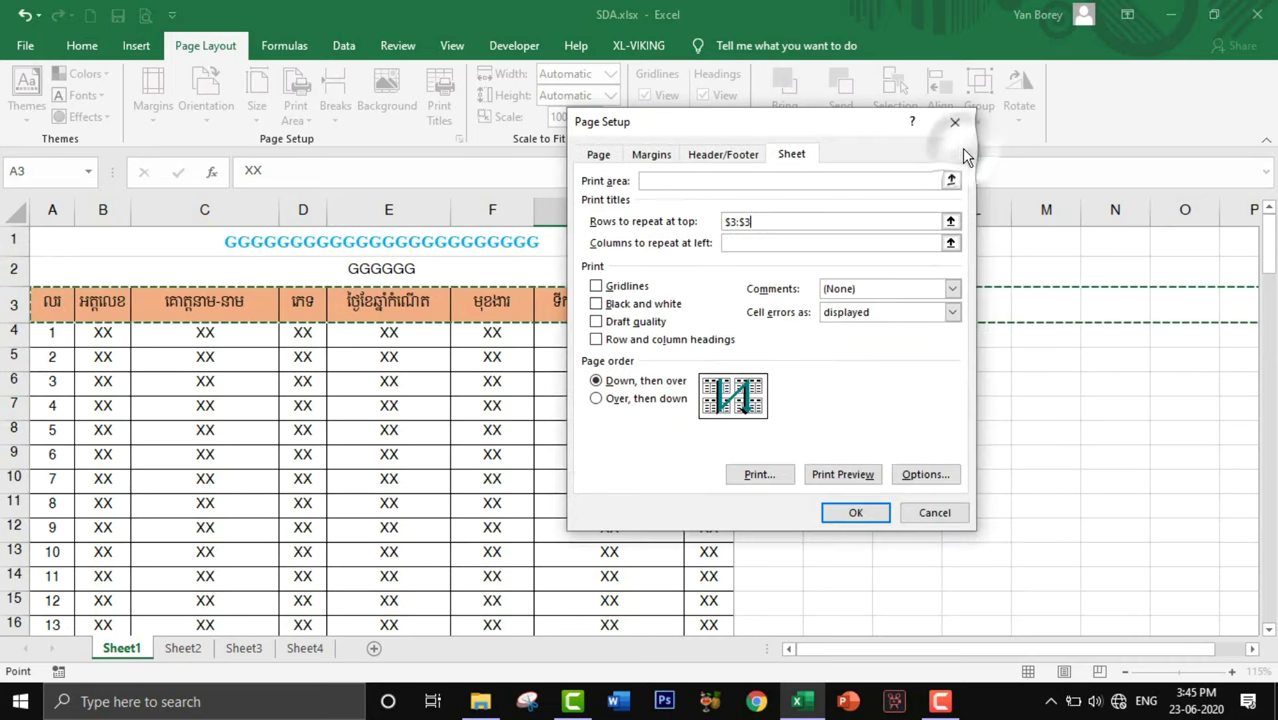
pyautogui.click(856, 512)
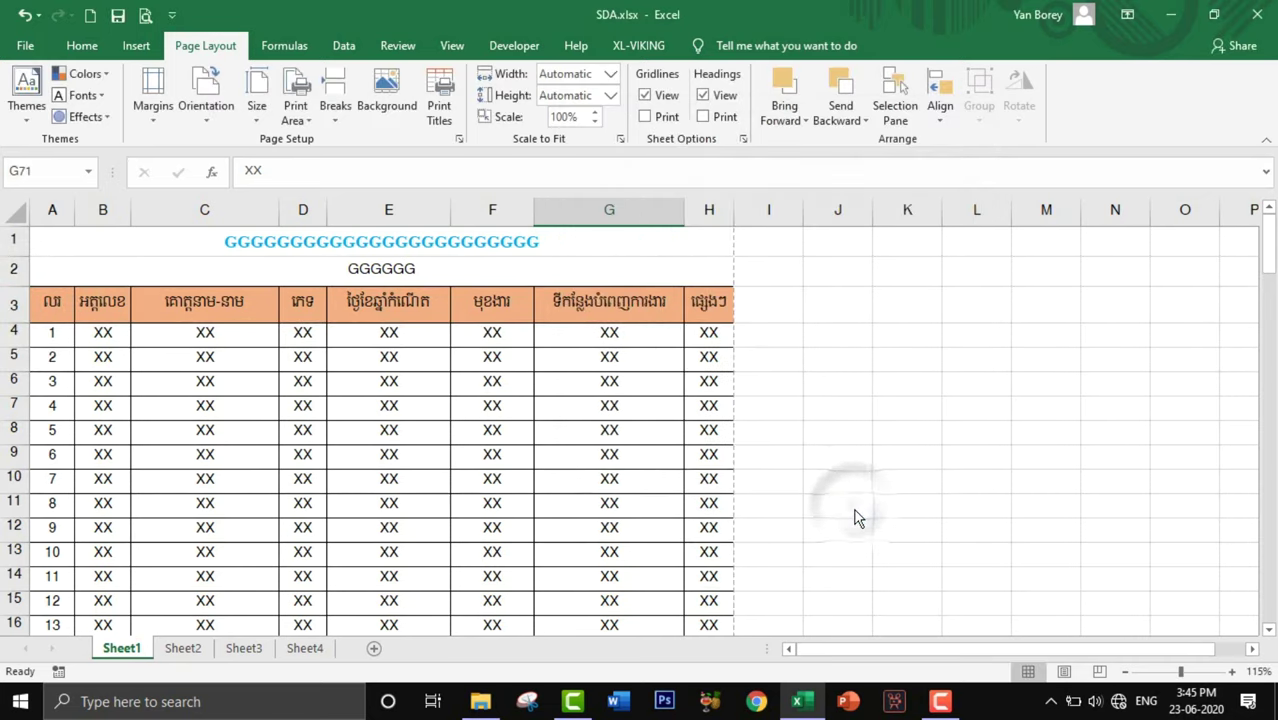
# Step: Open Sheet1's print preview and zoom in and out on page 1's table
pyautogui.click(145, 18)
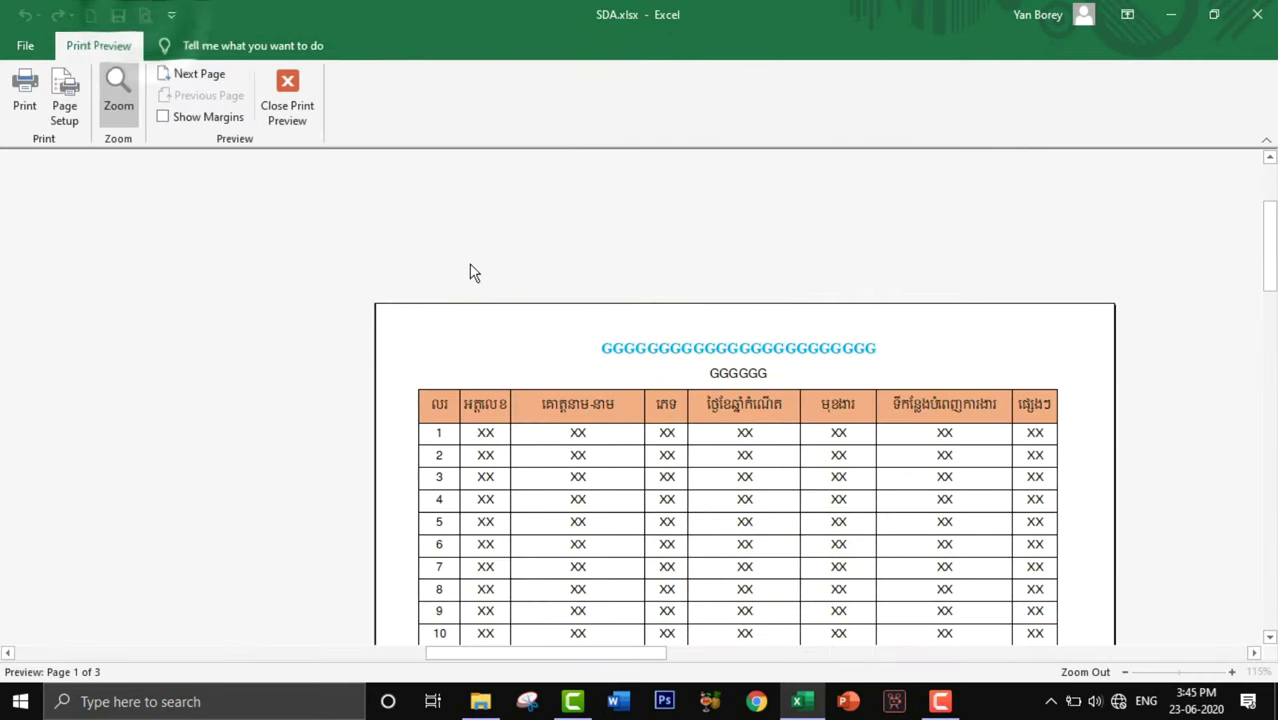
pyautogui.click(462, 260)
pyautogui.click(525, 208)
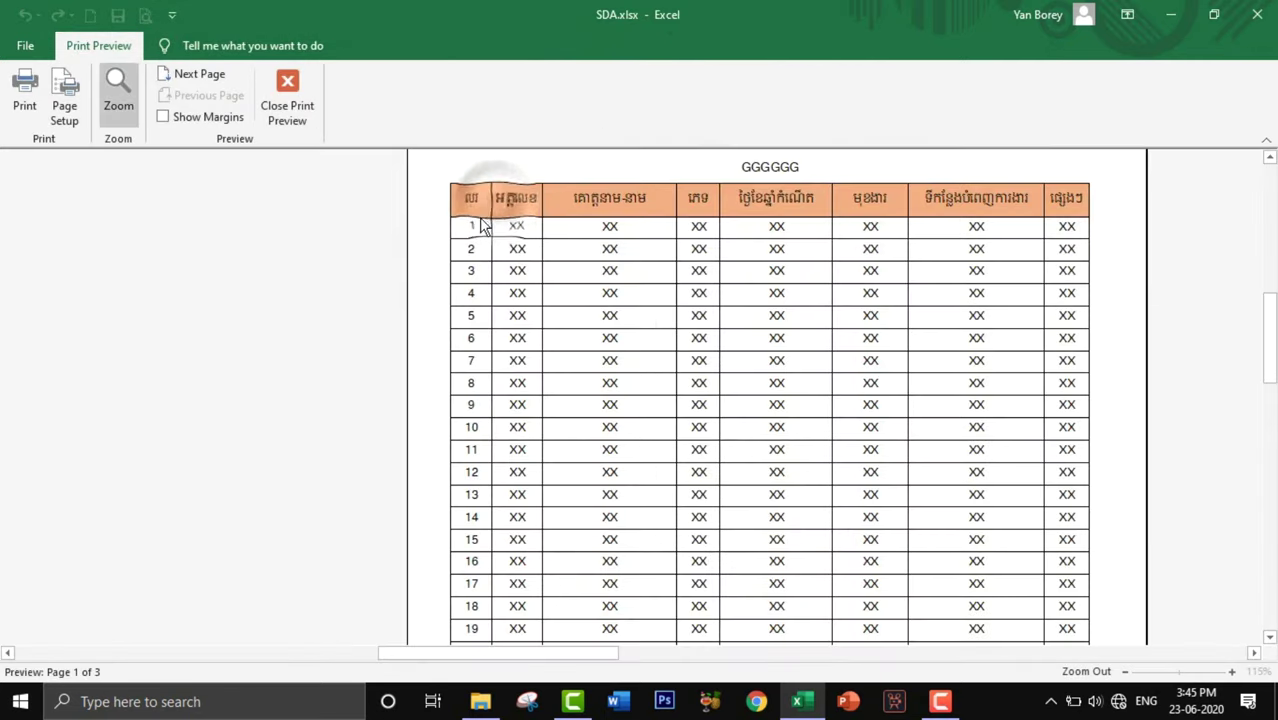
pyautogui.scroll(-3, 494, 528)
pyautogui.scroll(-3, 494, 528)
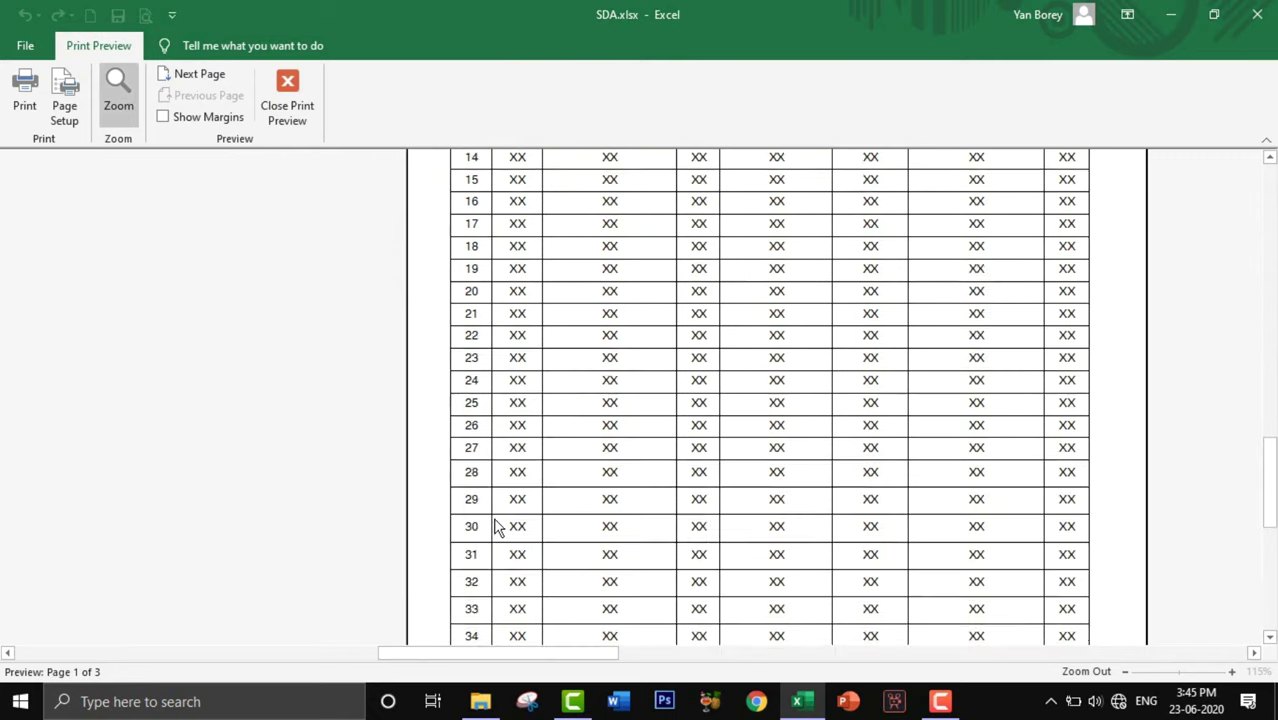
pyautogui.scroll(-2, 478, 585)
pyautogui.scroll(6, 487, 548)
pyautogui.click(491, 533)
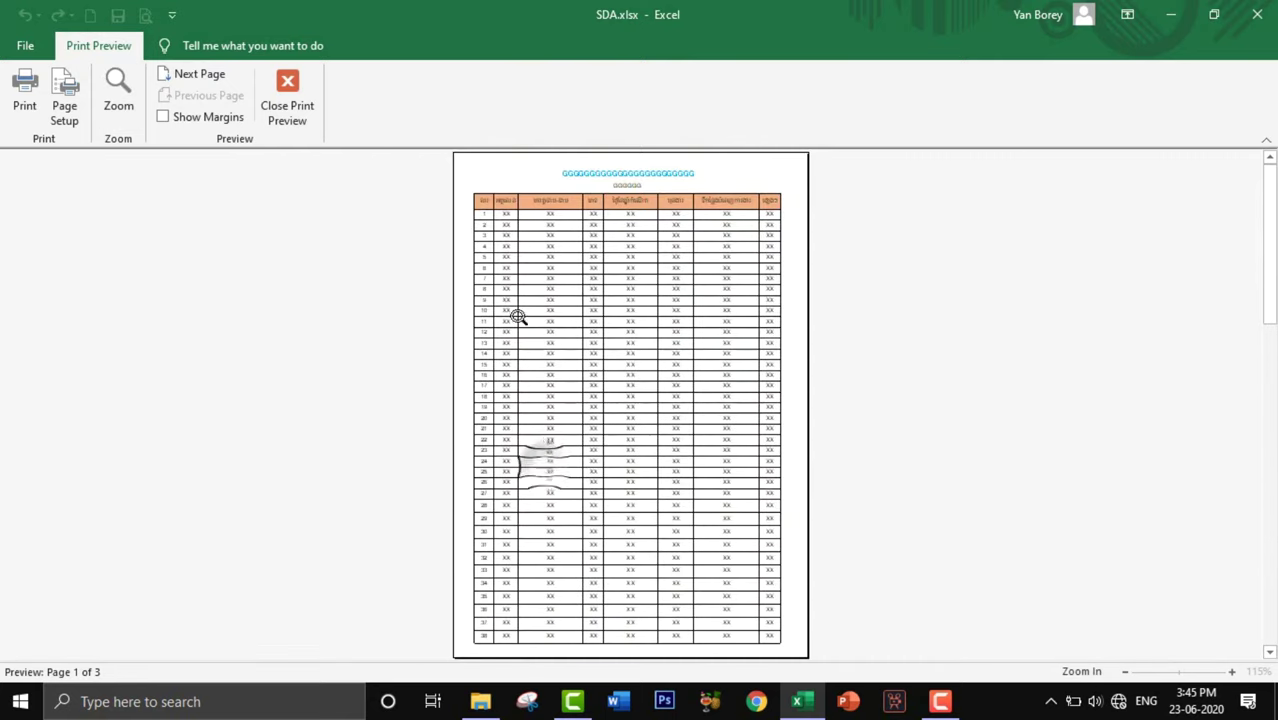
pyautogui.click(490, 210)
pyautogui.click(947, 283)
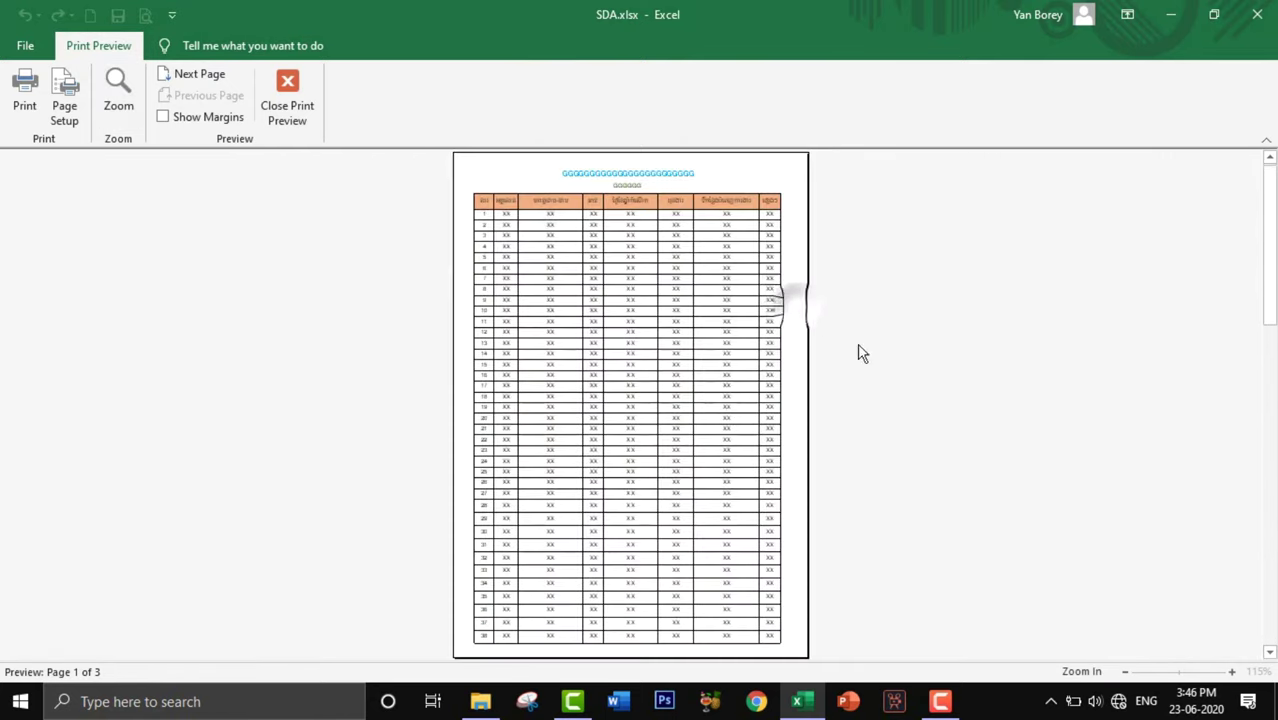
# Step: Check pages 2 and 3, with the header repeated on page 2 and the printout ending at row 81
pyautogui.click(1270, 652)
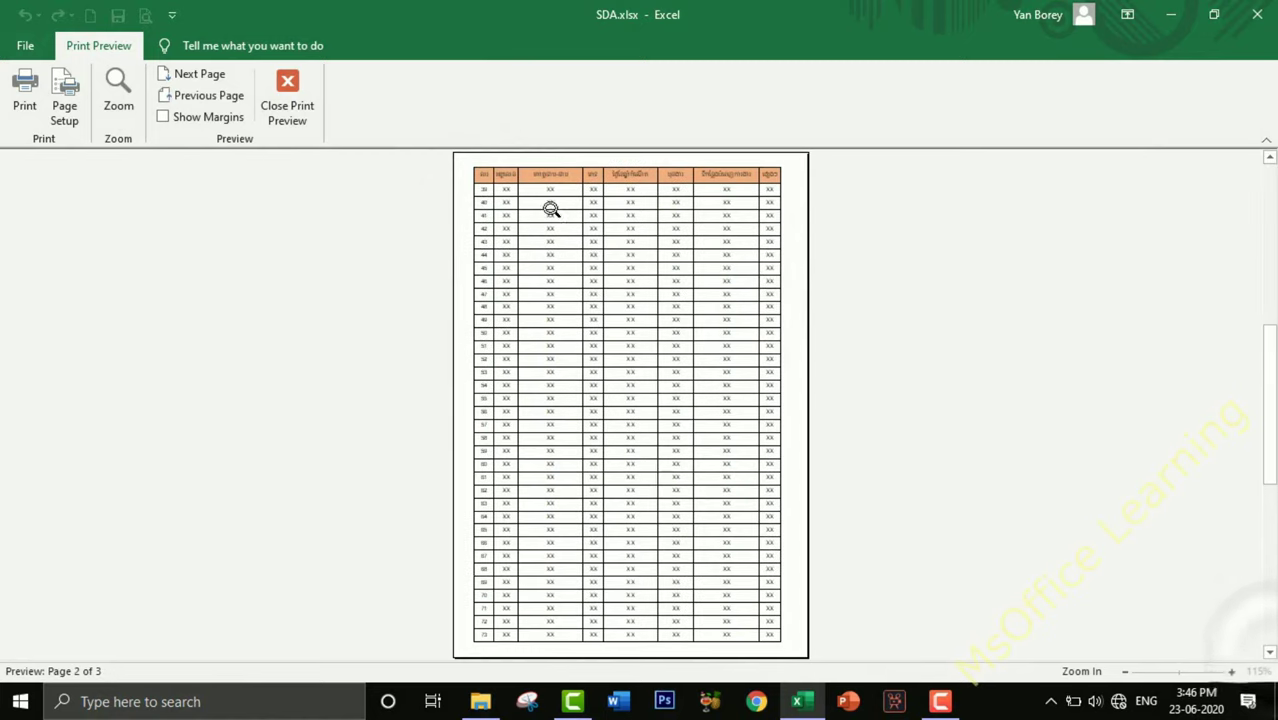
pyautogui.click(485, 202)
pyautogui.scroll(2, 485, 202)
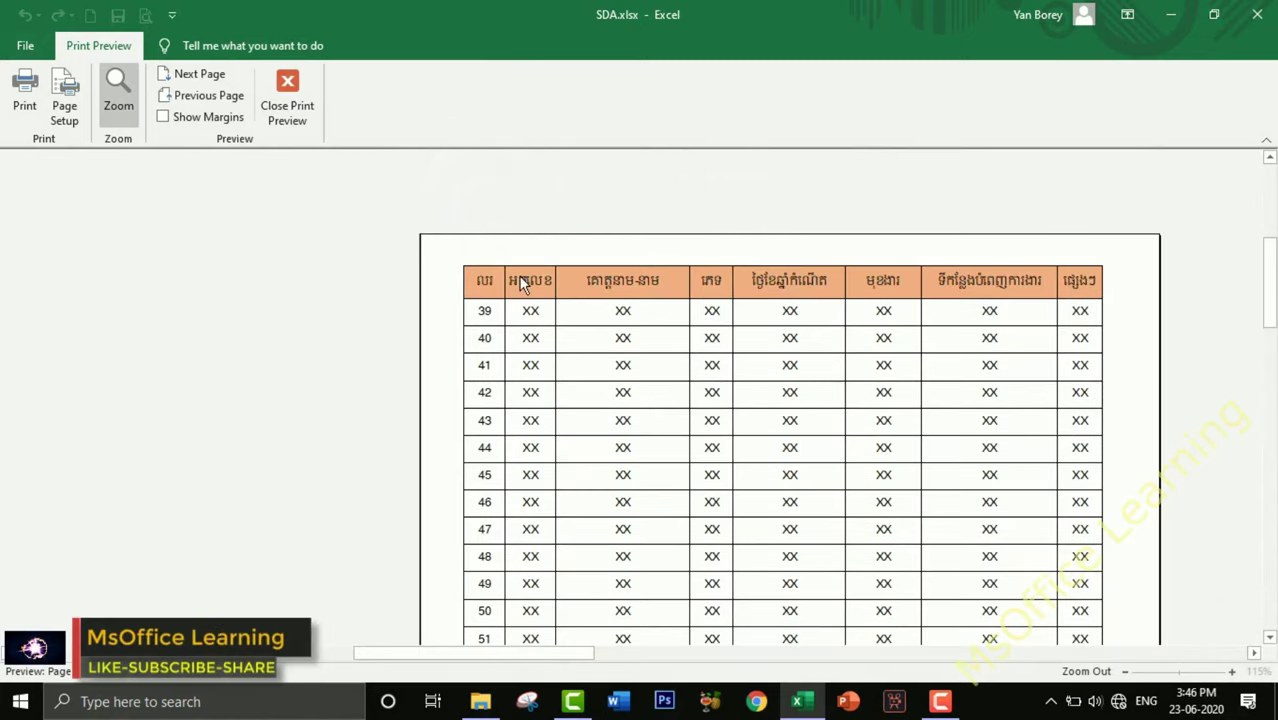
pyautogui.click(1160, 575)
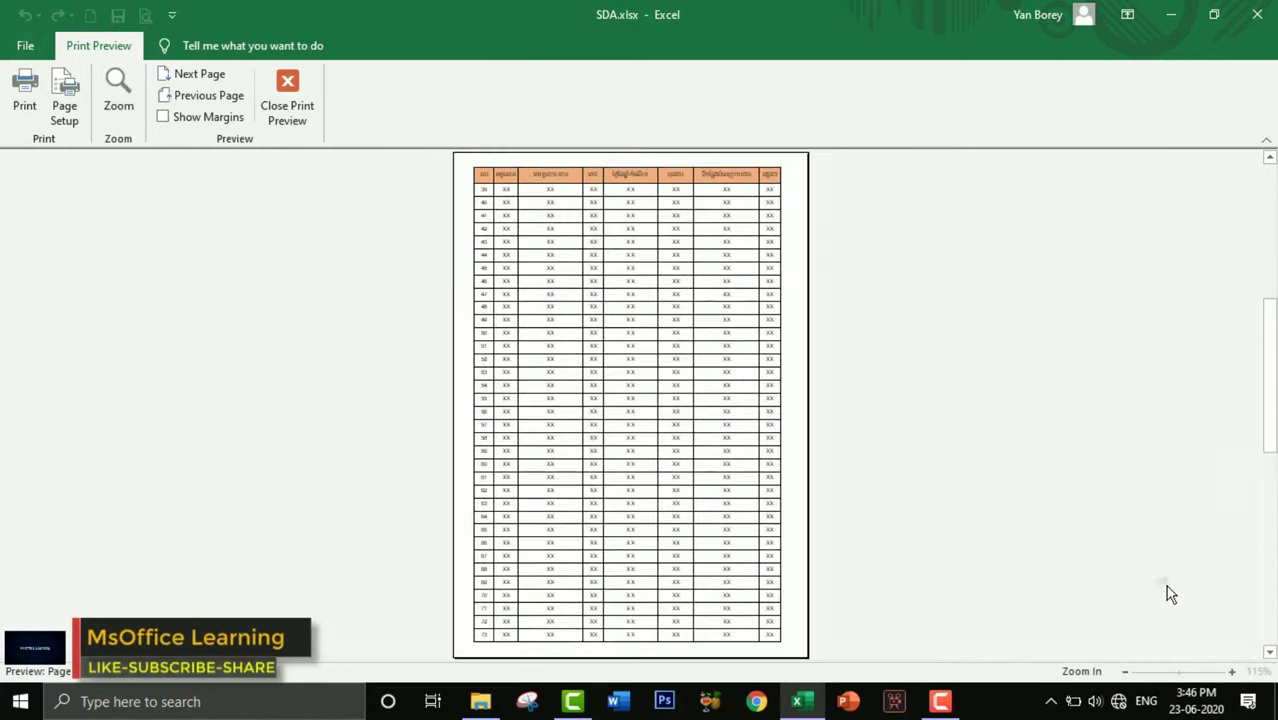
pyautogui.click(1268, 652)
pyautogui.click(527, 219)
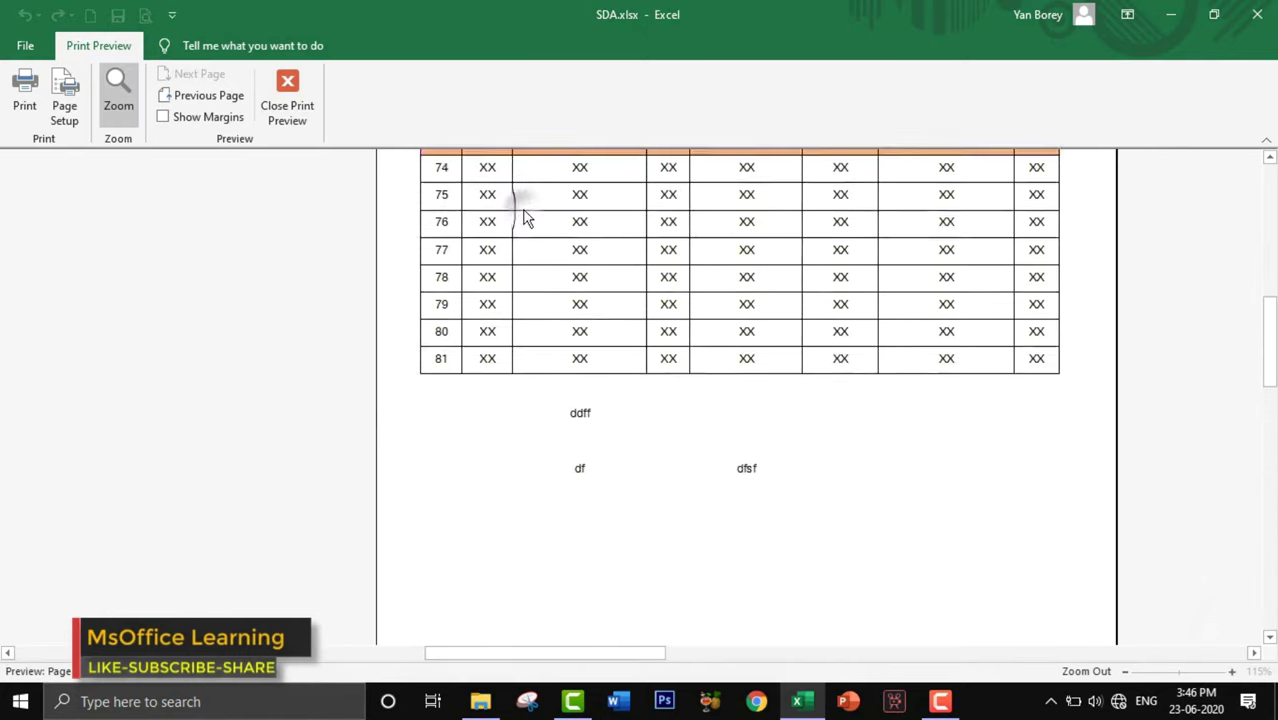
pyautogui.scroll(3, 522, 217)
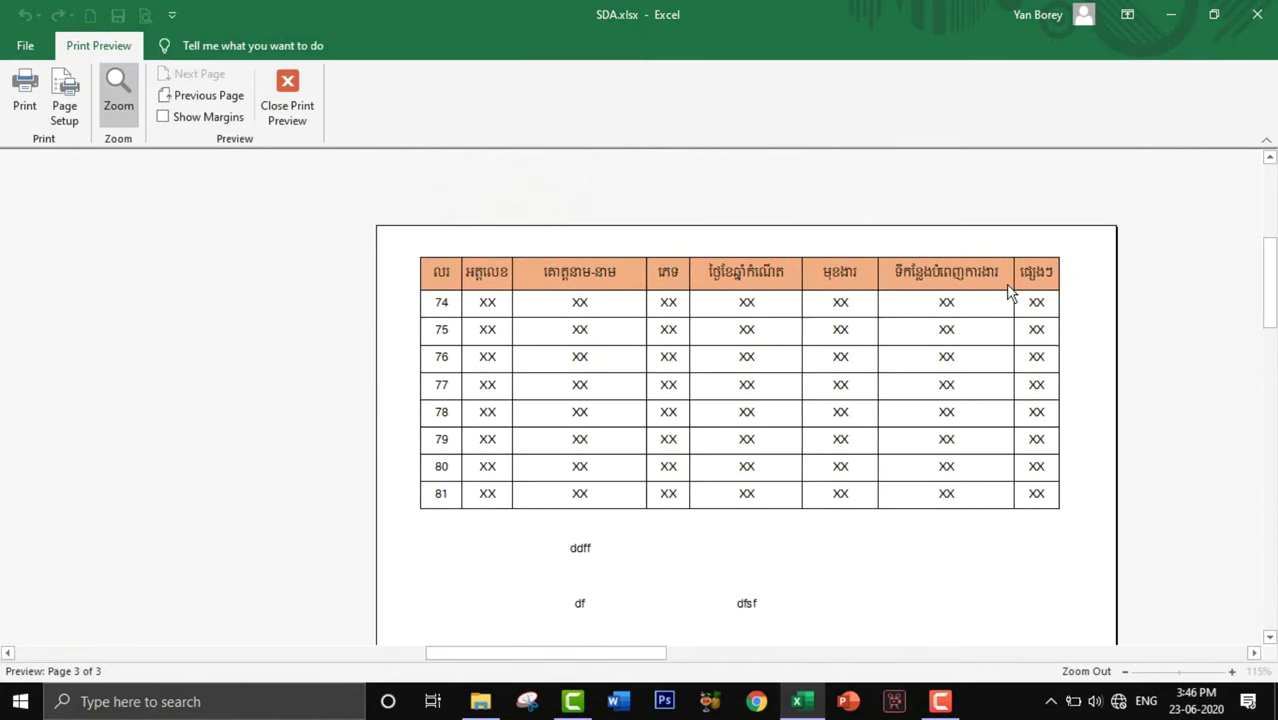
# Step: Set rows $1:$3 as the repeat-at-top title rows in Page Setup, then reopen print preview
pyautogui.click(302, 113)
pyautogui.moveTo(335, 250); pyautogui.dragTo(340, 266)
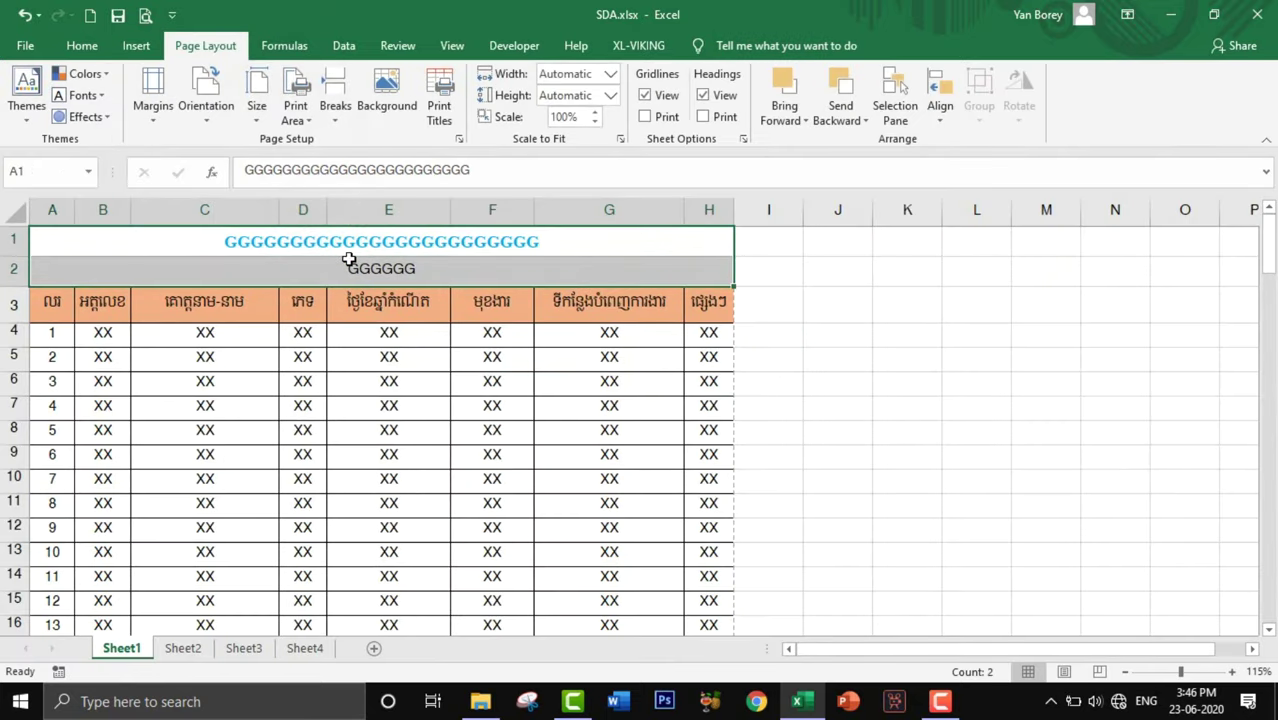
pyautogui.click(459, 140)
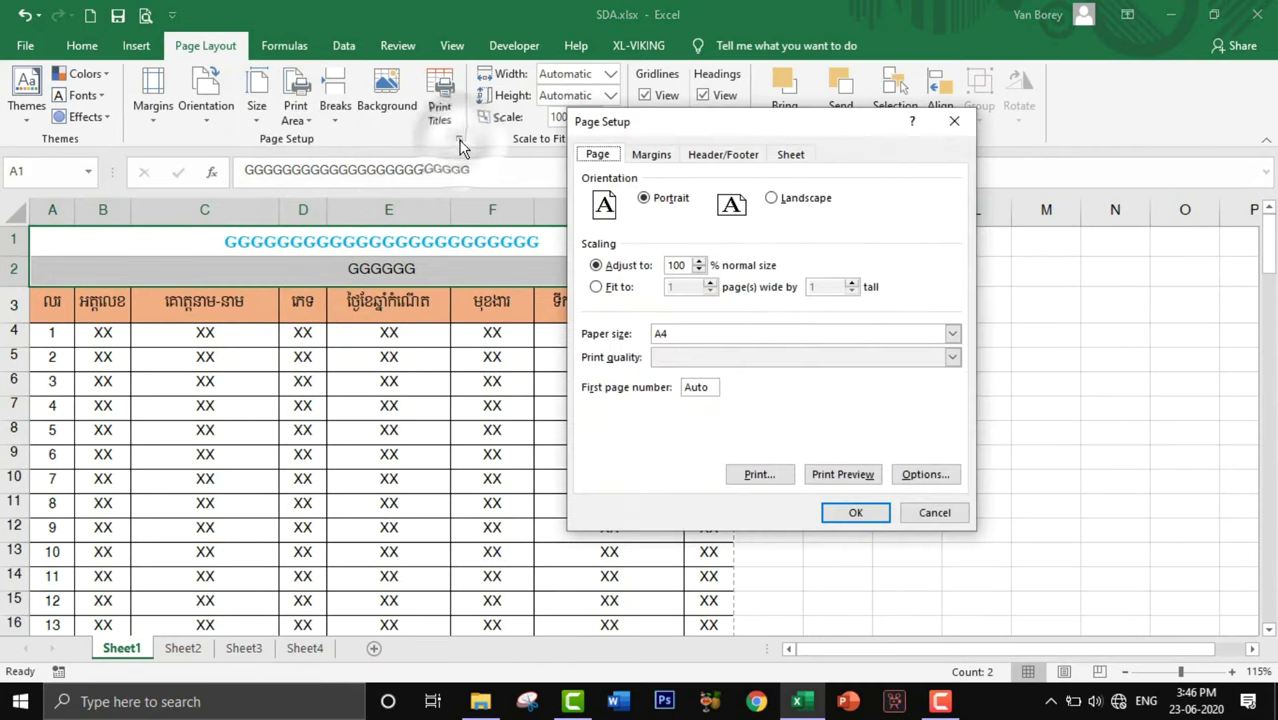
pyautogui.click(788, 160)
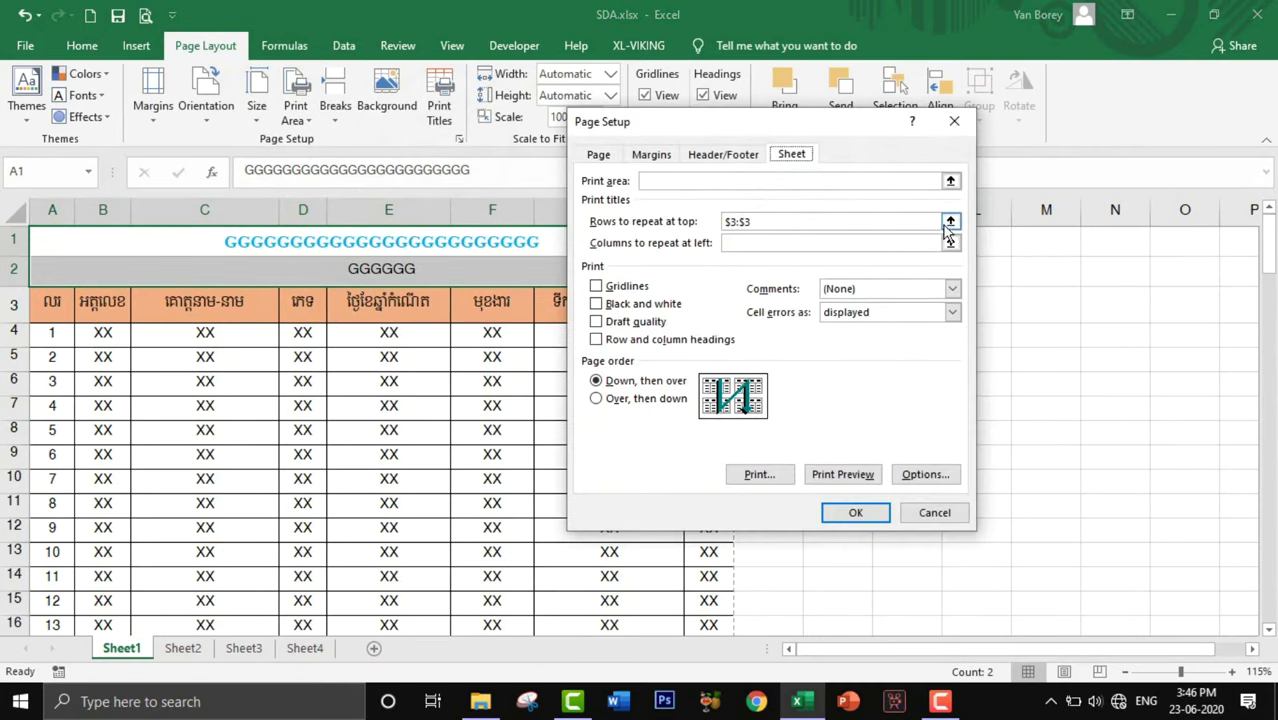
pyautogui.click(950, 222)
pyautogui.moveTo(10, 238); pyautogui.dragTo(6, 305)
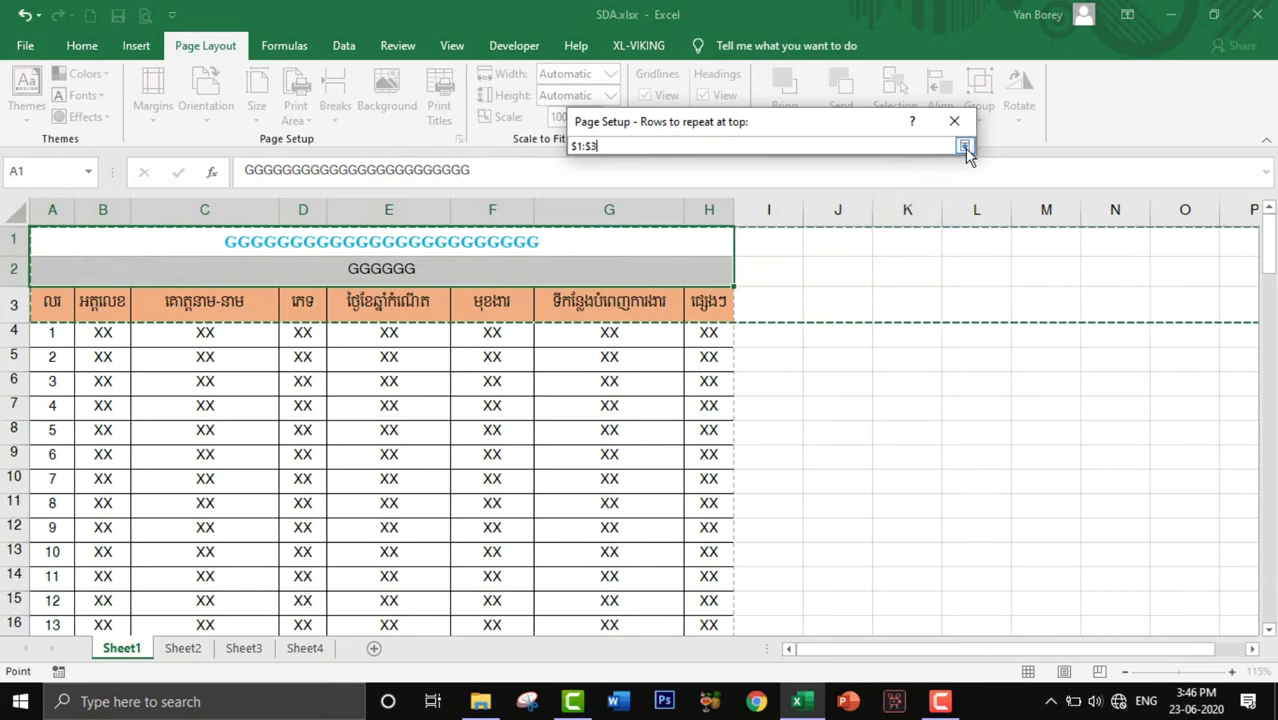
pyautogui.click(964, 148)
pyautogui.click(847, 509)
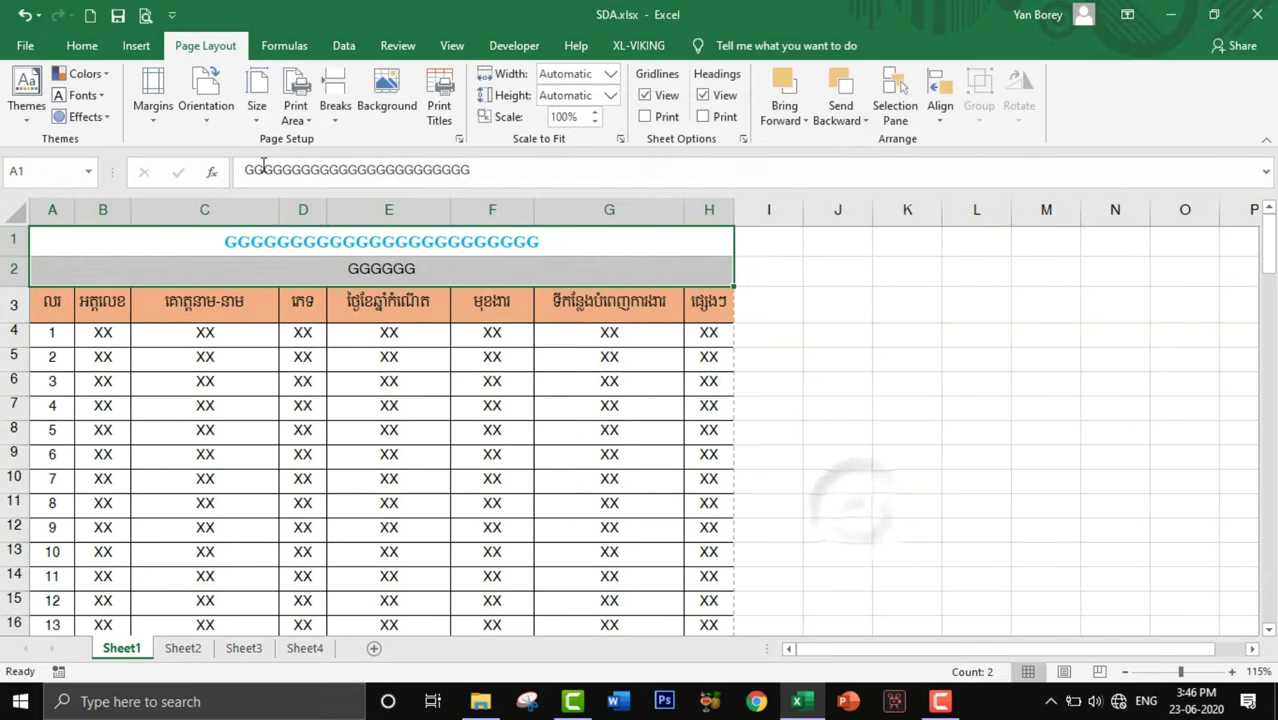
pyautogui.click(146, 15)
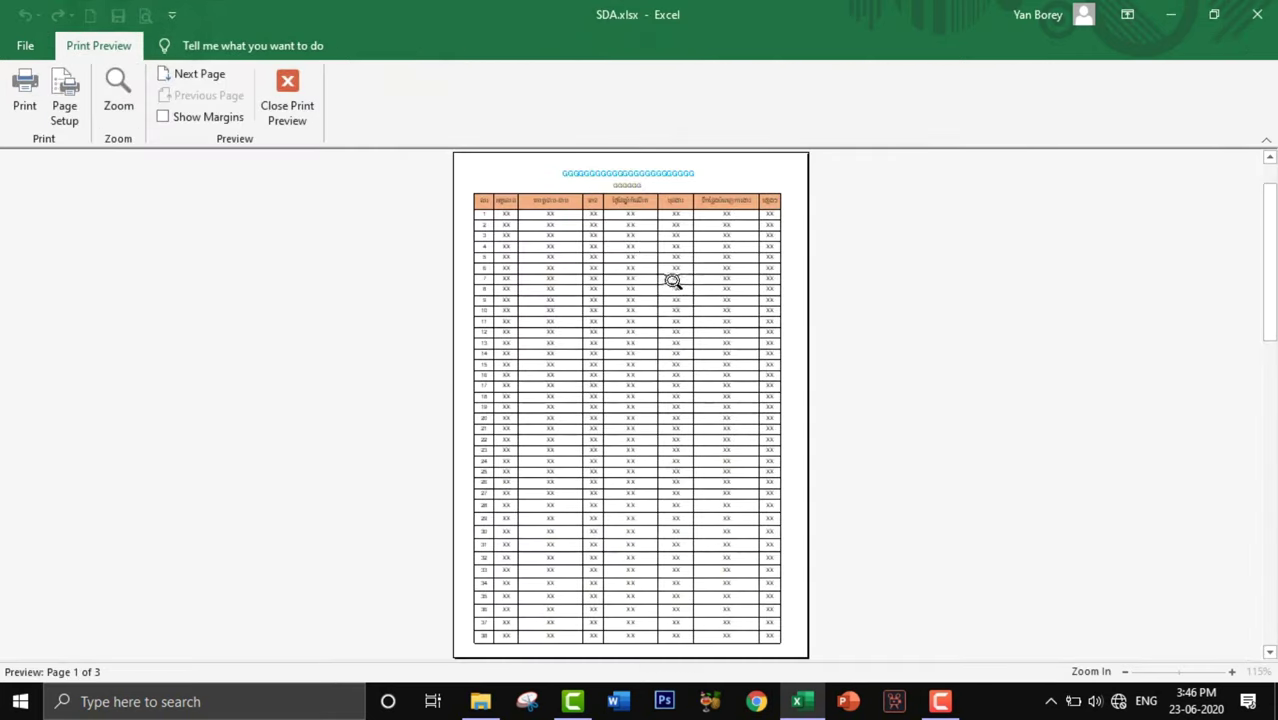
# Step: Verify title rows on preview pages 1 to 3, then close preview and select header cell E3
pyautogui.click(637, 172)
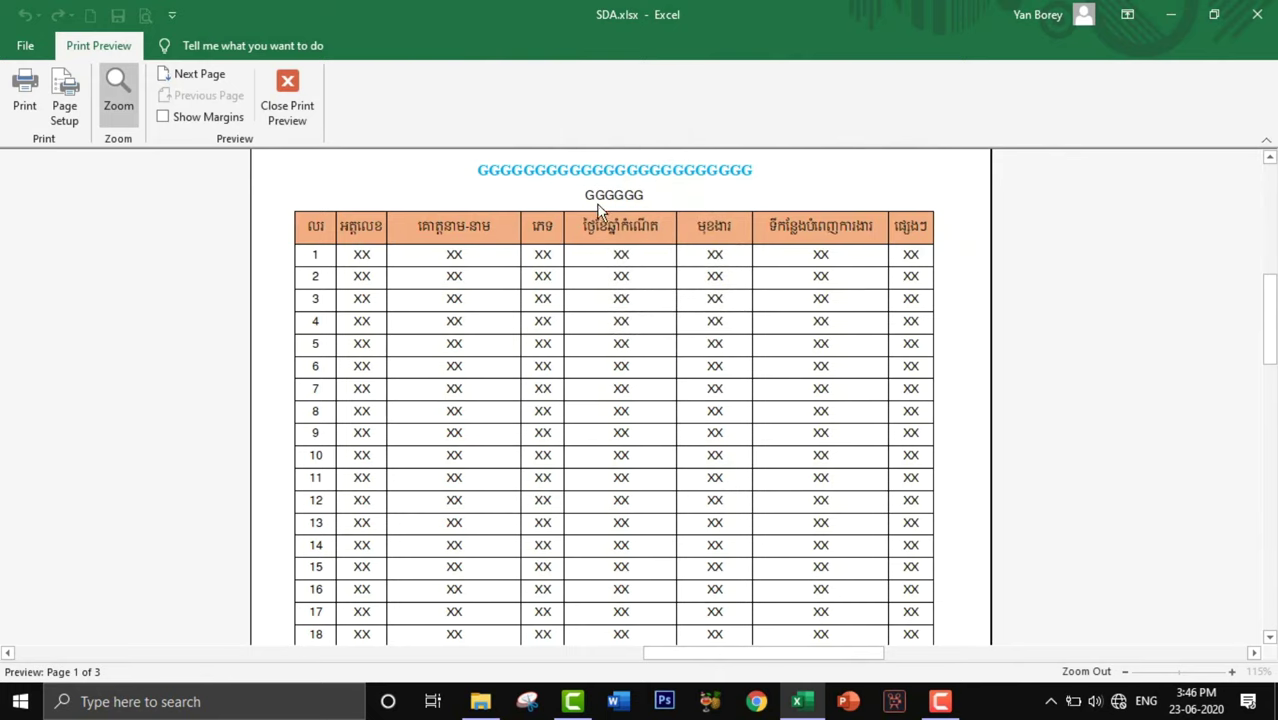
pyautogui.click(756, 365)
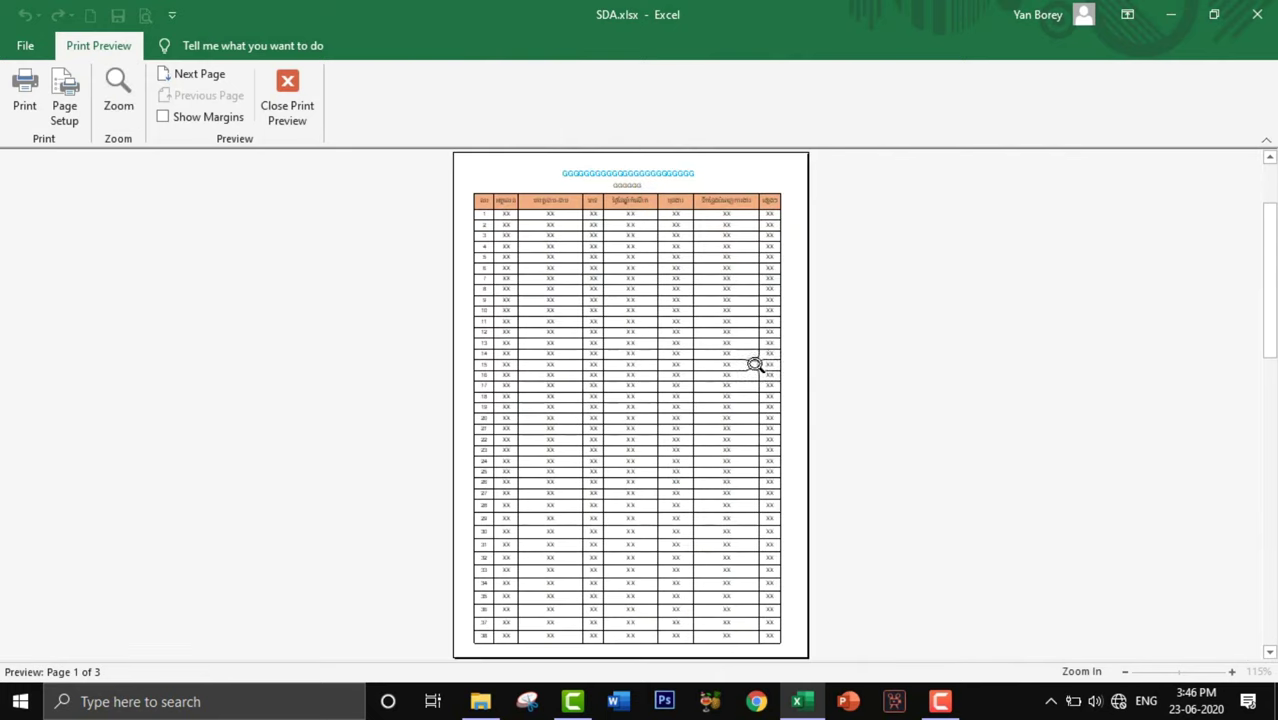
pyautogui.click(1269, 654)
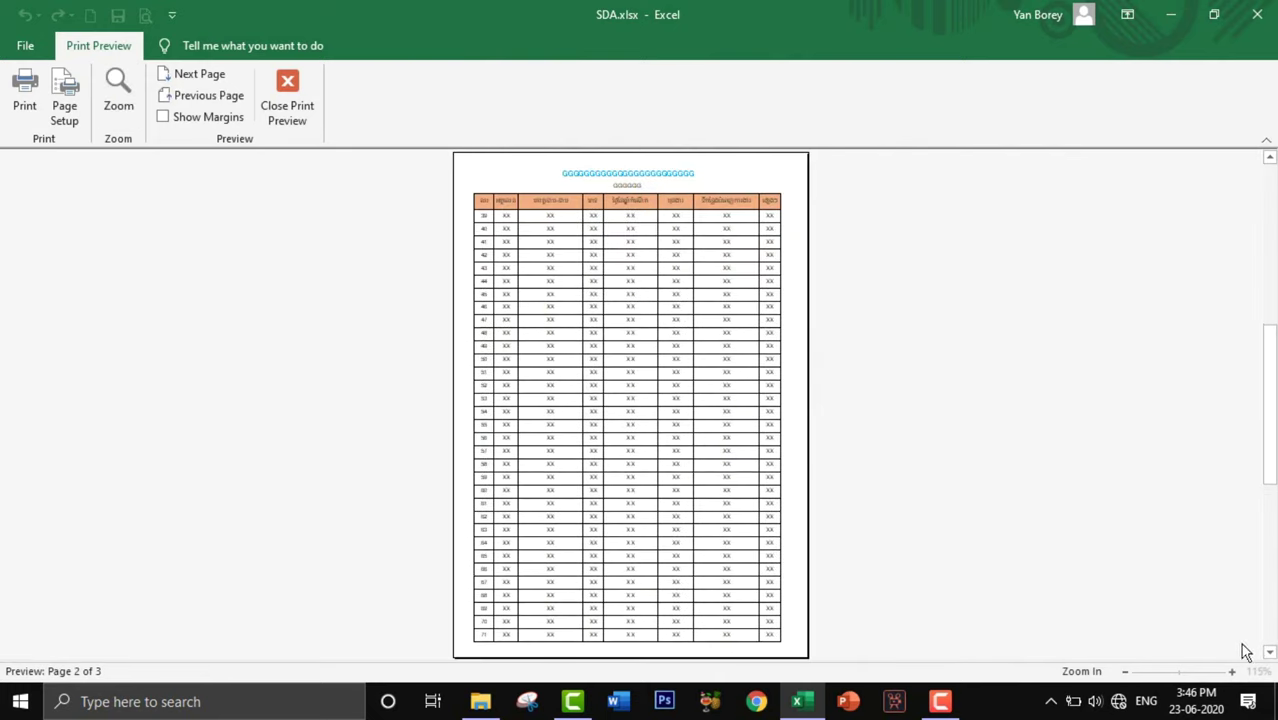
pyautogui.click(1269, 654)
pyautogui.click(536, 211)
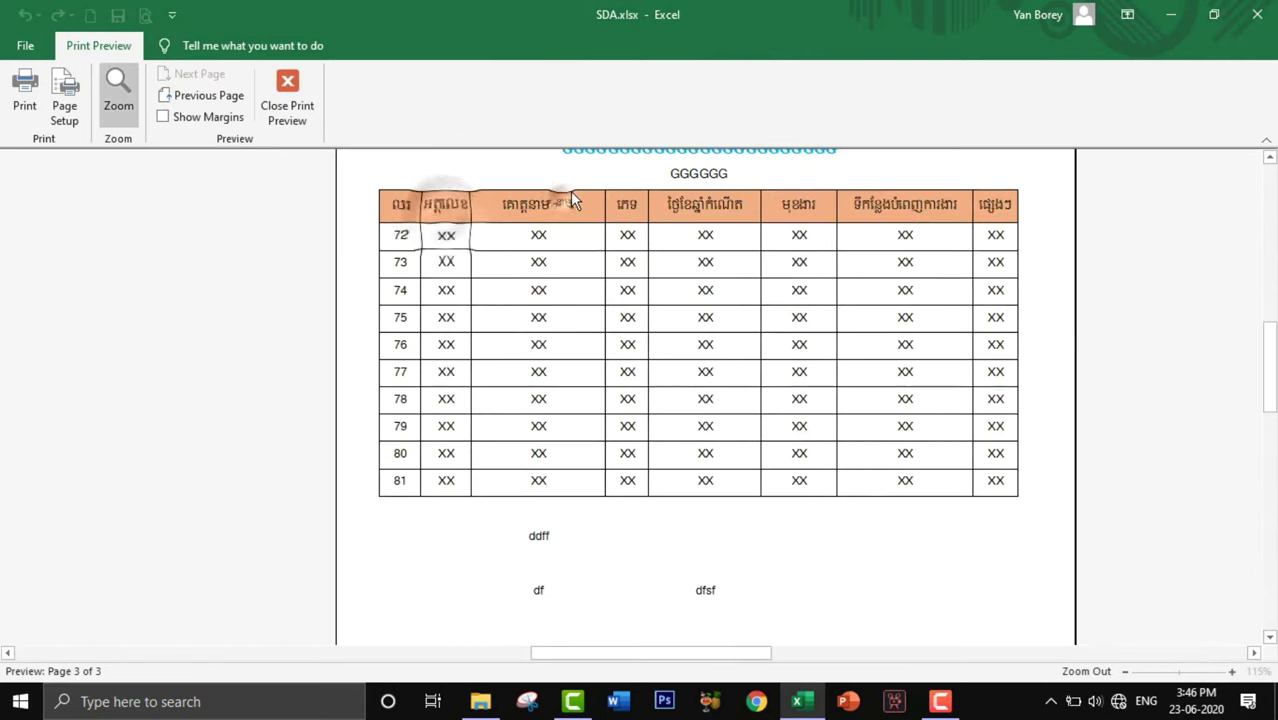
pyautogui.click(287, 100)
pyautogui.click(343, 293)
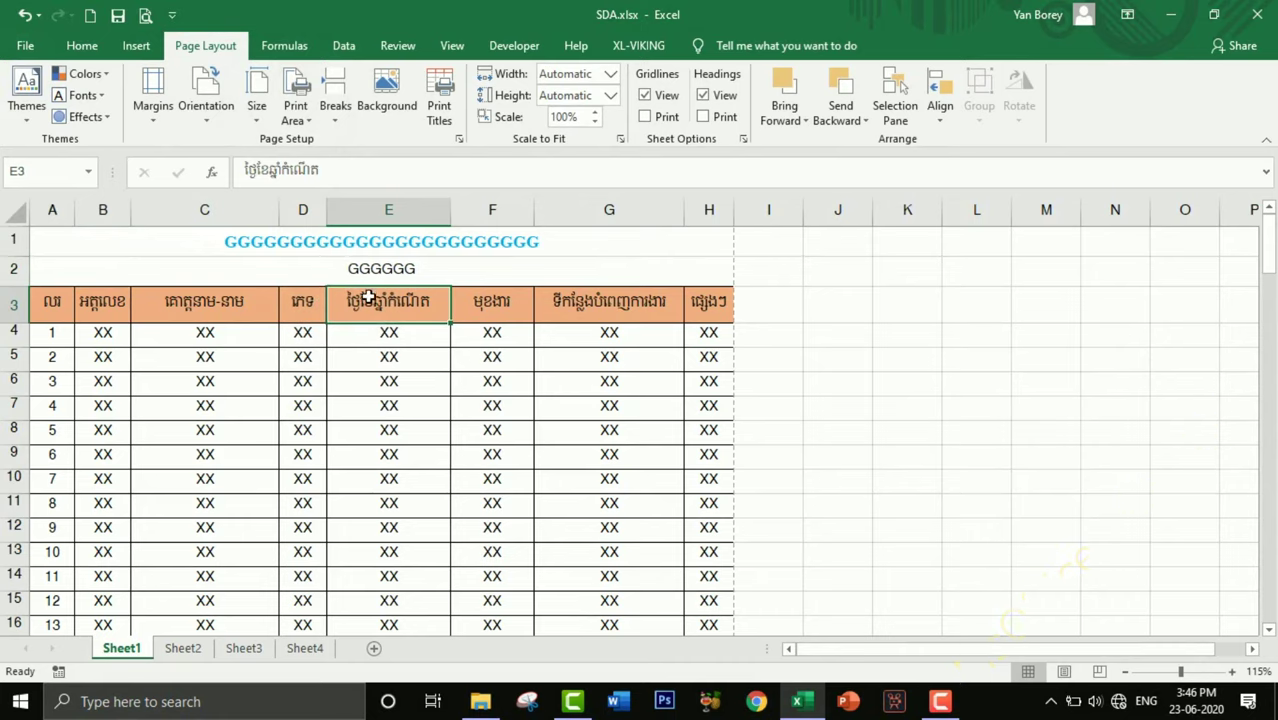
pyautogui.click(458, 142)
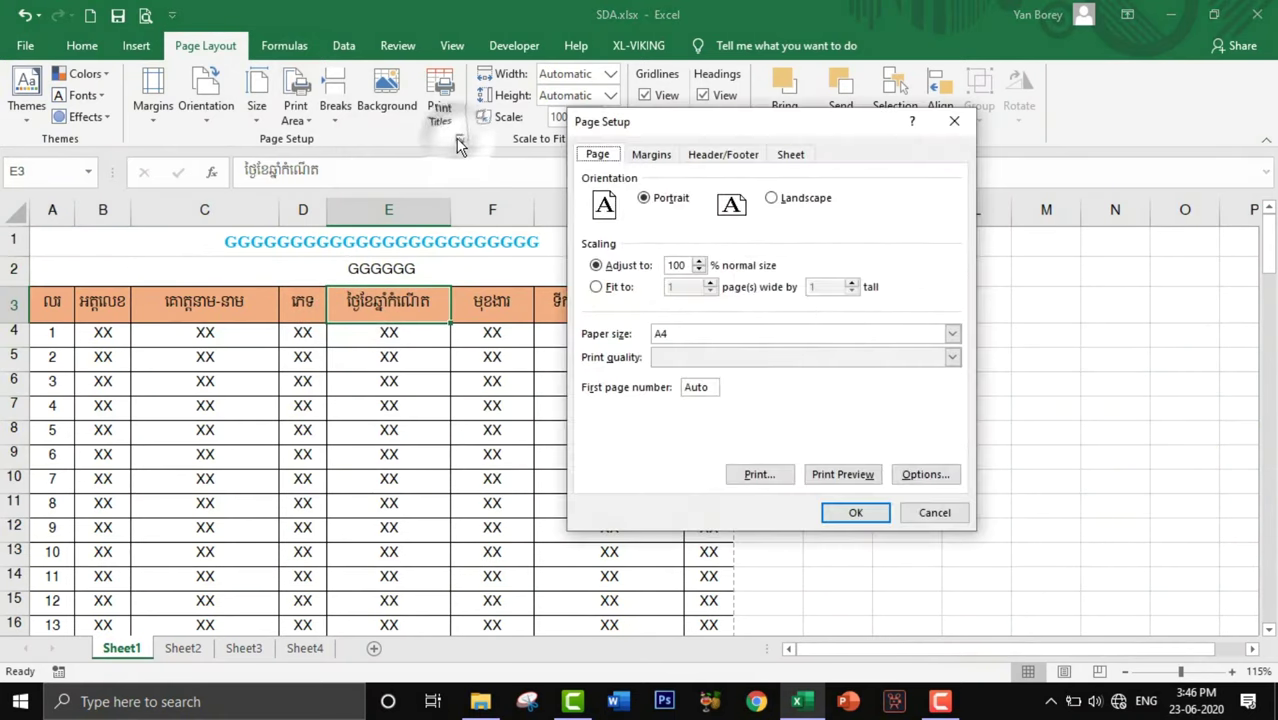
pyautogui.click(787, 155)
pyautogui.click(643, 221)
pyautogui.press('BackSpace')
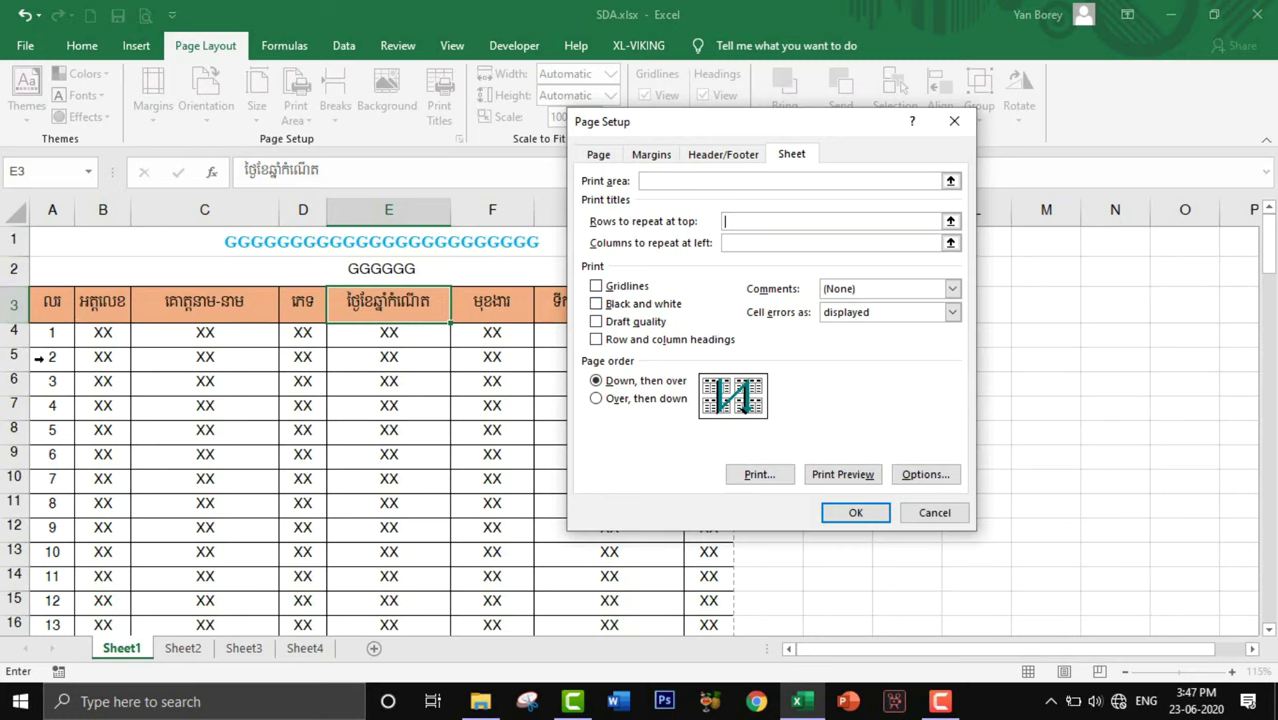
pyautogui.click(930, 518)
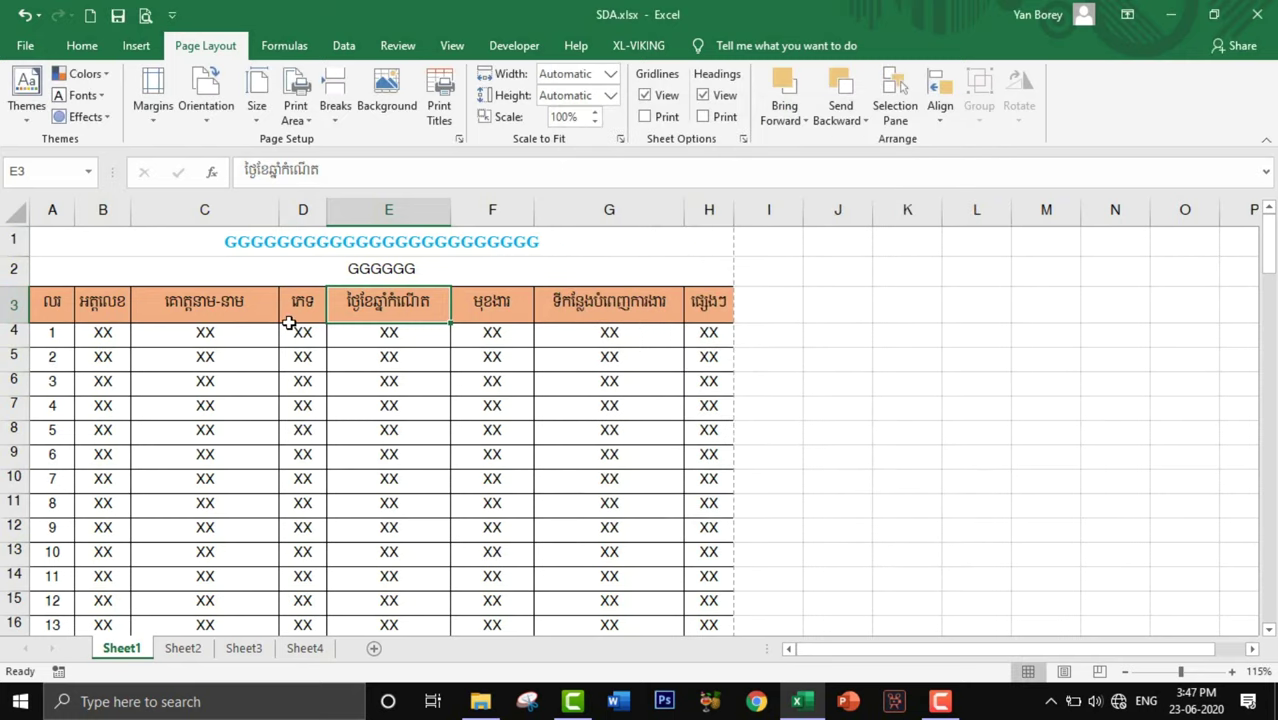
pyautogui.click(717, 306)
pyautogui.moveTo(735, 322)
pyautogui.mouseDown()
pyautogui.moveTo(1188, 325)
pyautogui.moveTo(724, 336)
pyautogui.moveTo(734, 345)
pyautogui.mouseUp()
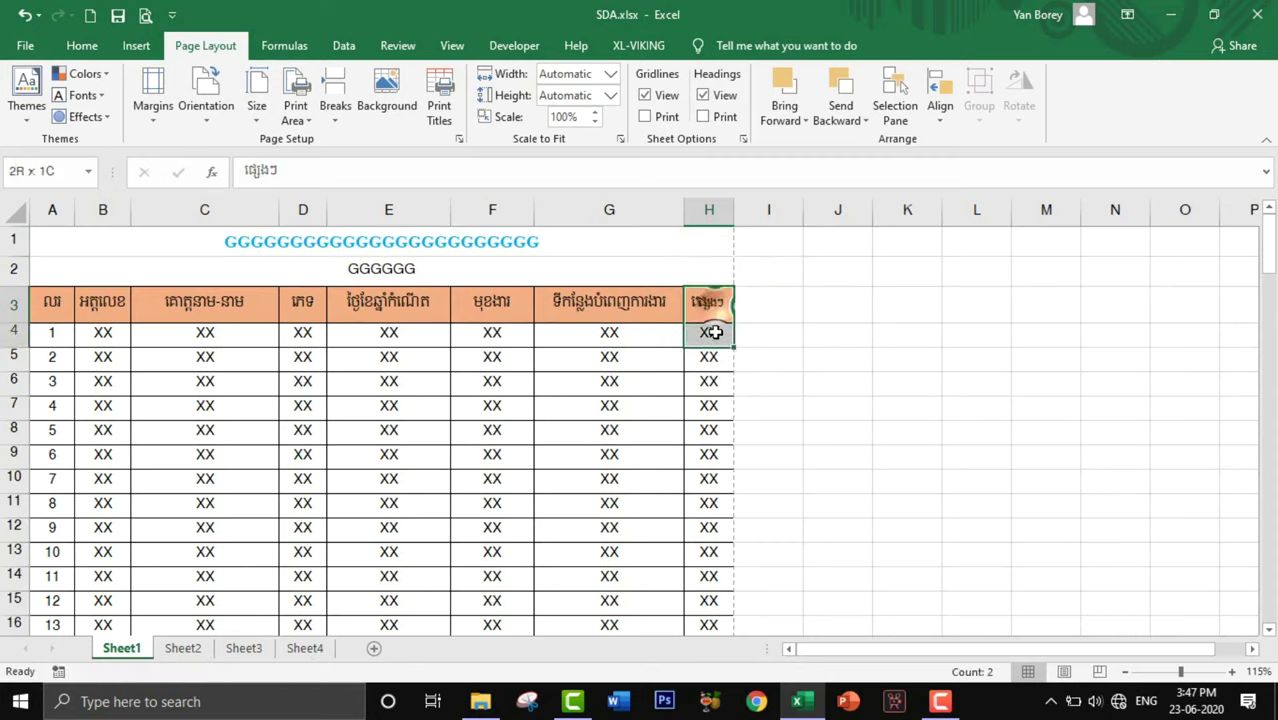
pyautogui.click(740, 350)
pyautogui.moveTo(709, 301)
pyautogui.mouseDown()
pyautogui.moveTo(722, 334)
pyautogui.moveTo(1135, 345)
pyautogui.mouseUp()
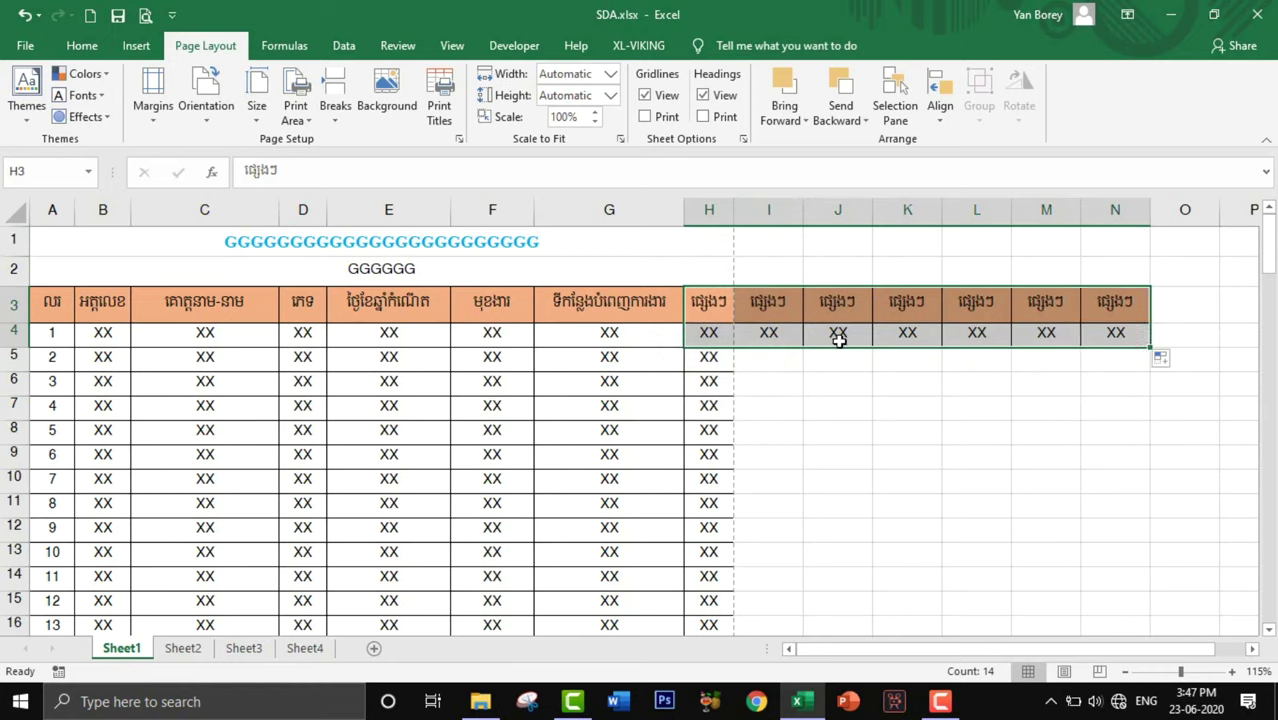
pyautogui.moveTo(768, 334); pyautogui.dragTo(1120, 338)
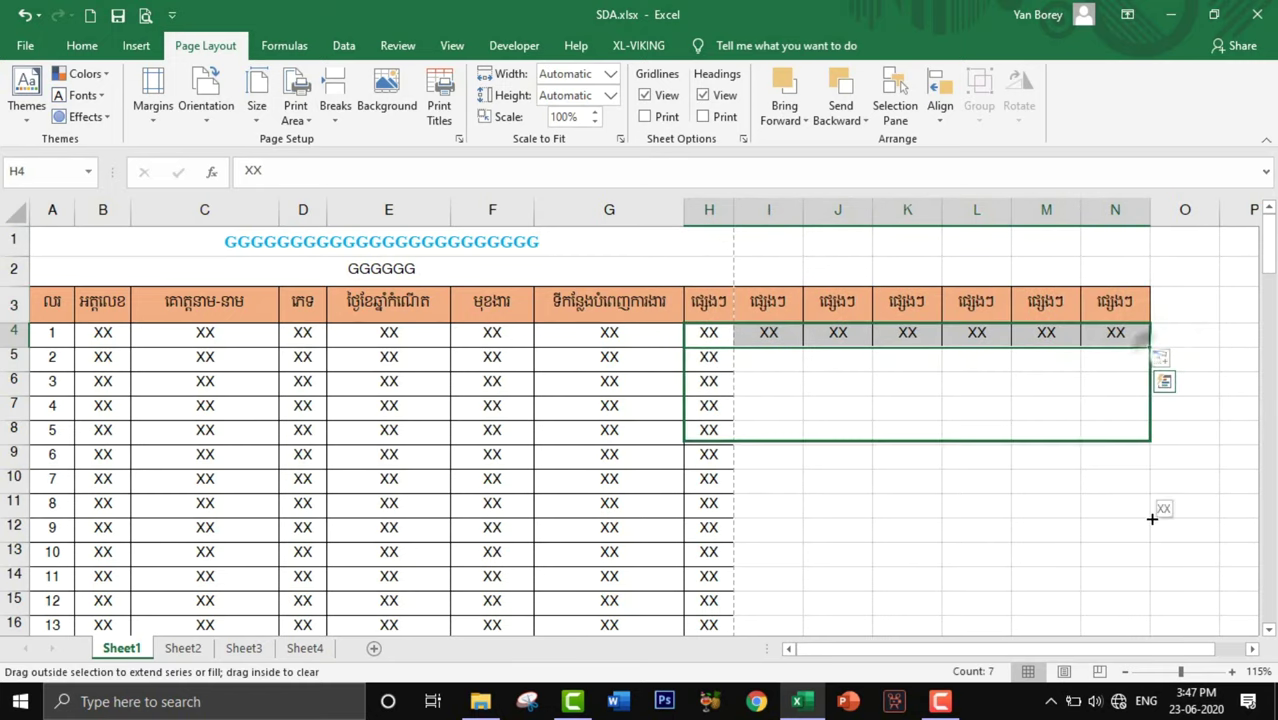
pyautogui.moveTo(1150, 348); pyautogui.dragTo(1120, 508)
pyautogui.click(976, 454)
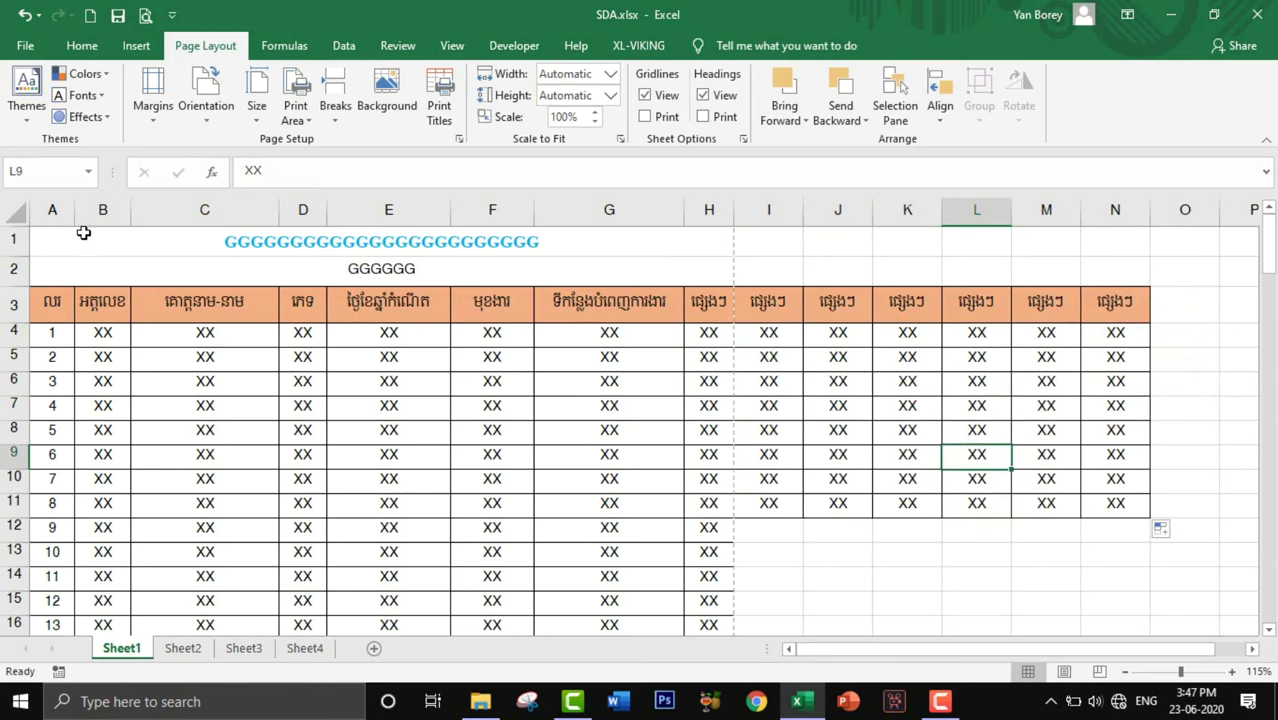
pyautogui.moveTo(88, 240); pyautogui.dragTo(690, 605)
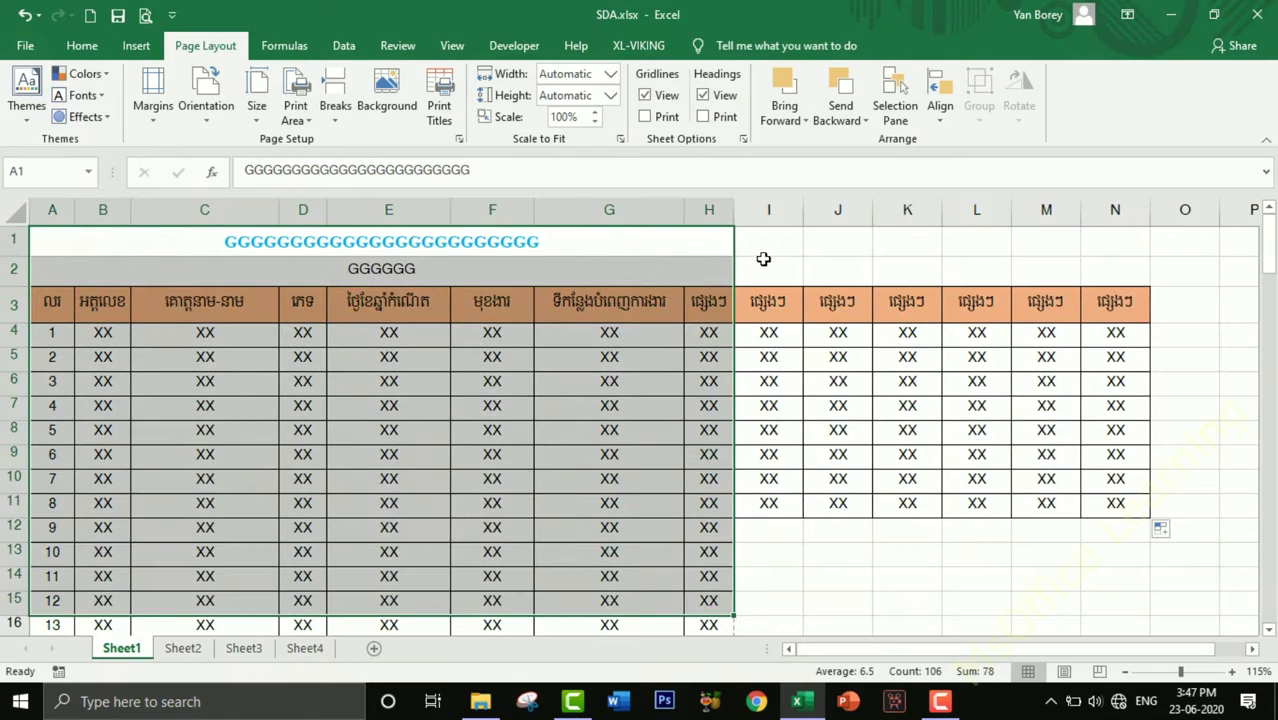
pyautogui.moveTo(762, 245); pyautogui.dragTo(1145, 590)
pyautogui.click(921, 558)
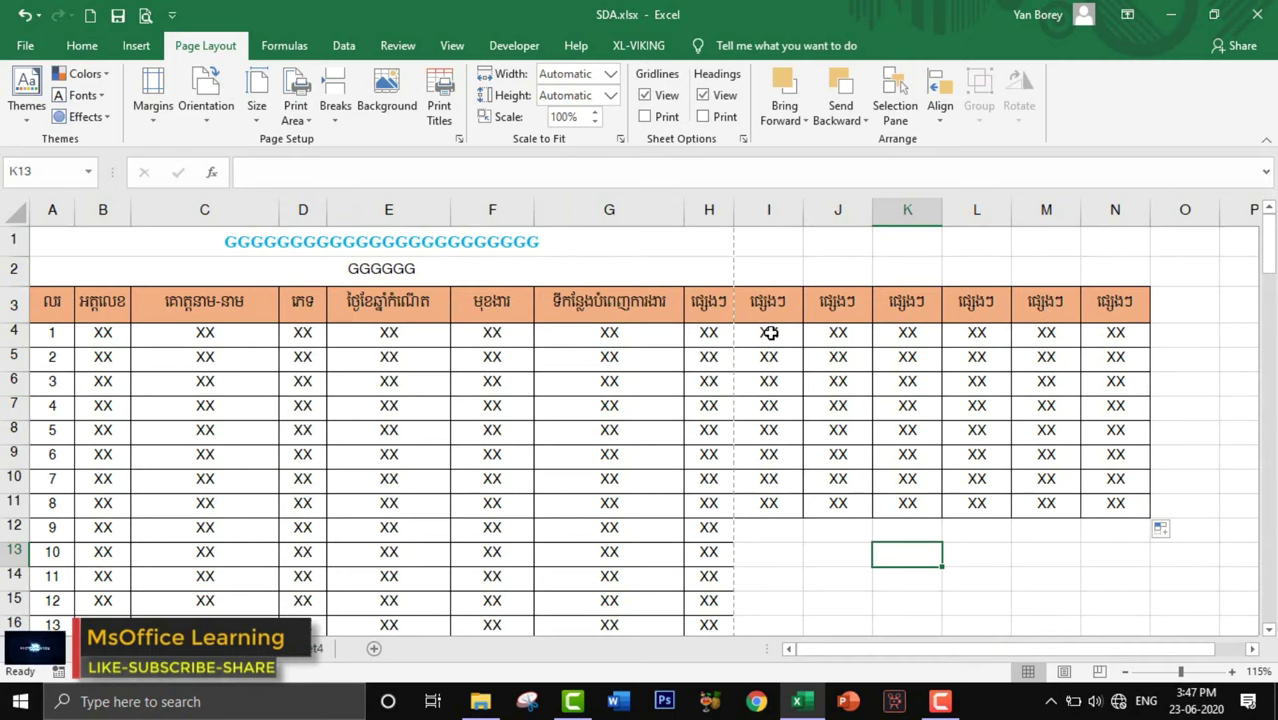
pyautogui.moveTo(50, 332); pyautogui.dragTo(39, 499)
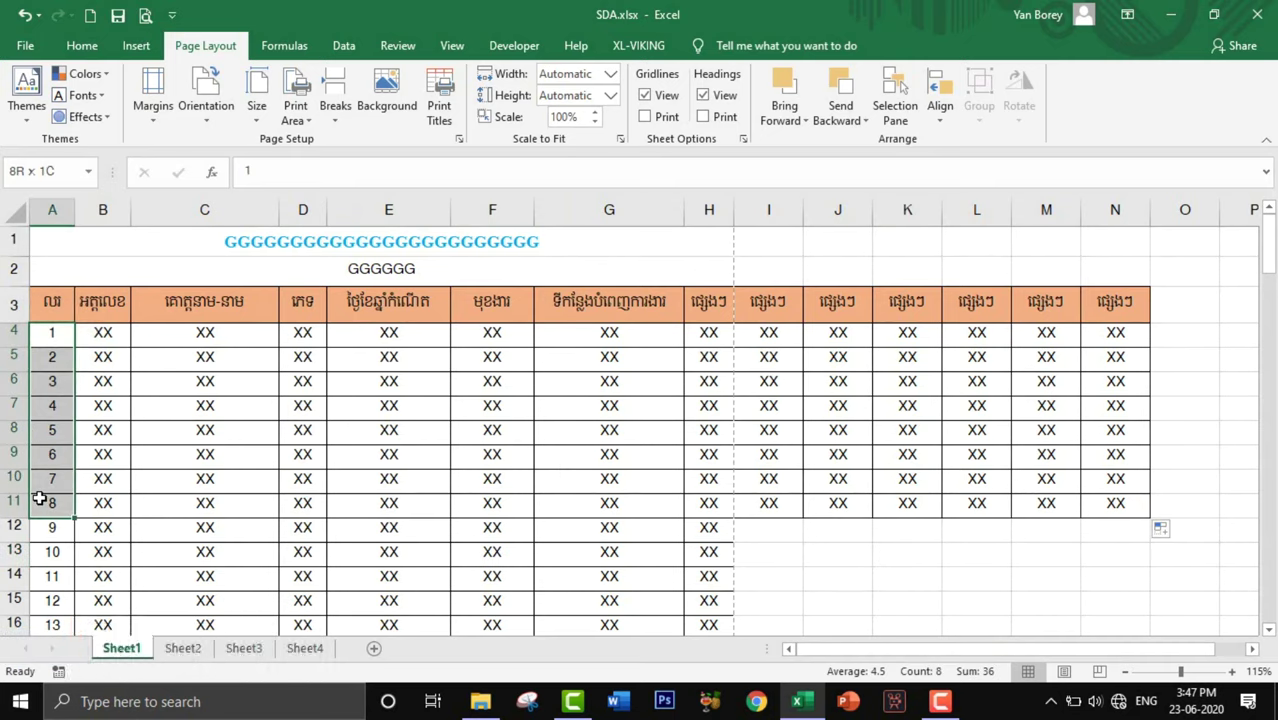
pyautogui.click(146, 15)
pyautogui.click(600, 340)
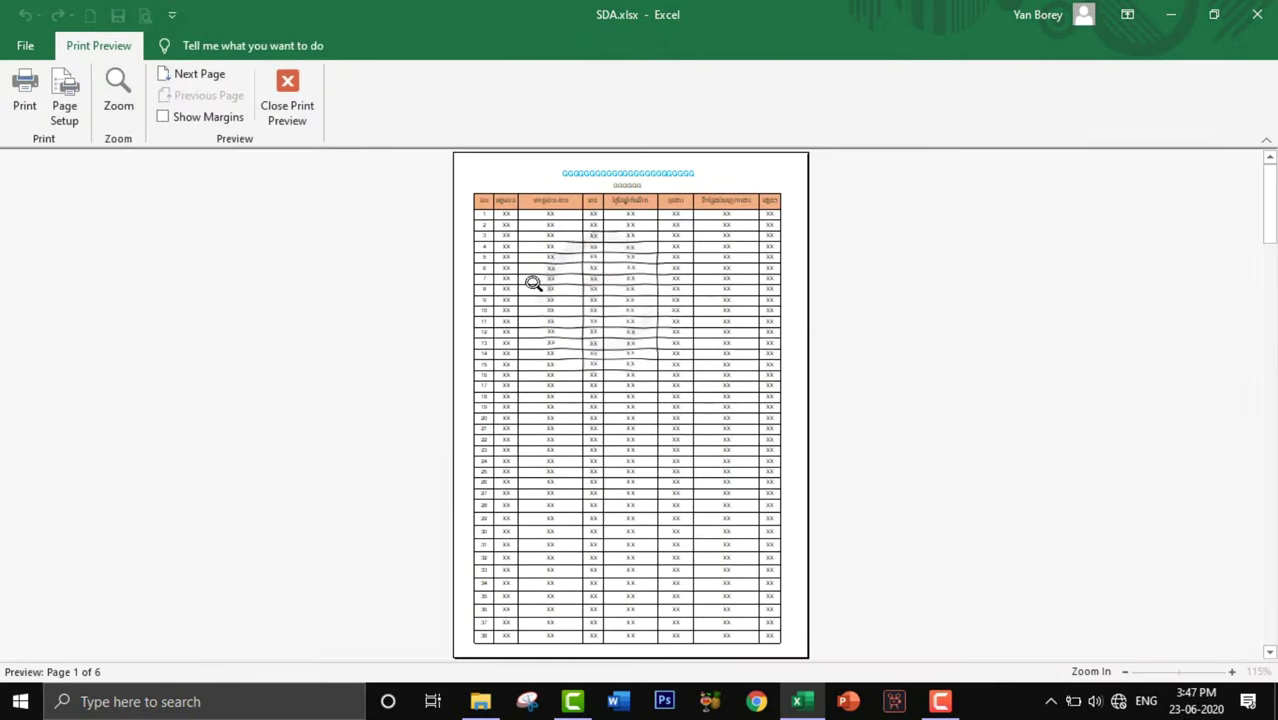
pyautogui.click(1270, 652)
pyautogui.click(1270, 652)
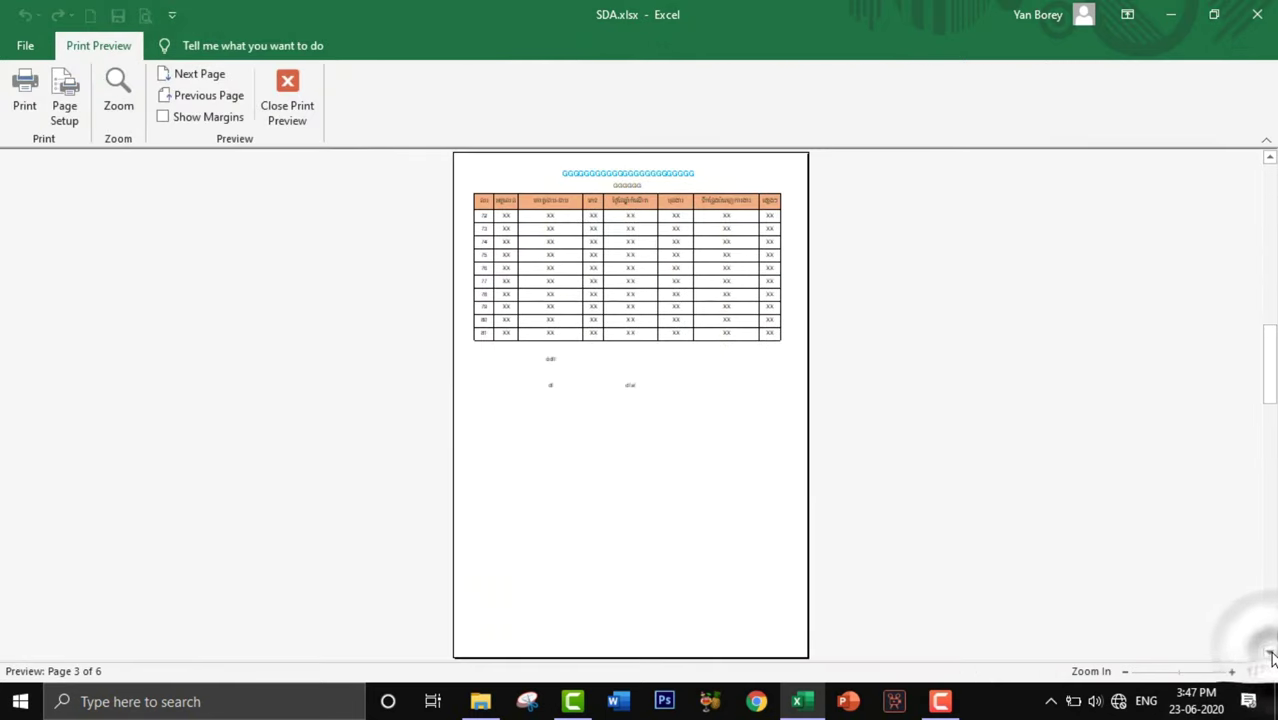
pyautogui.click(1270, 652)
pyautogui.click(613, 360)
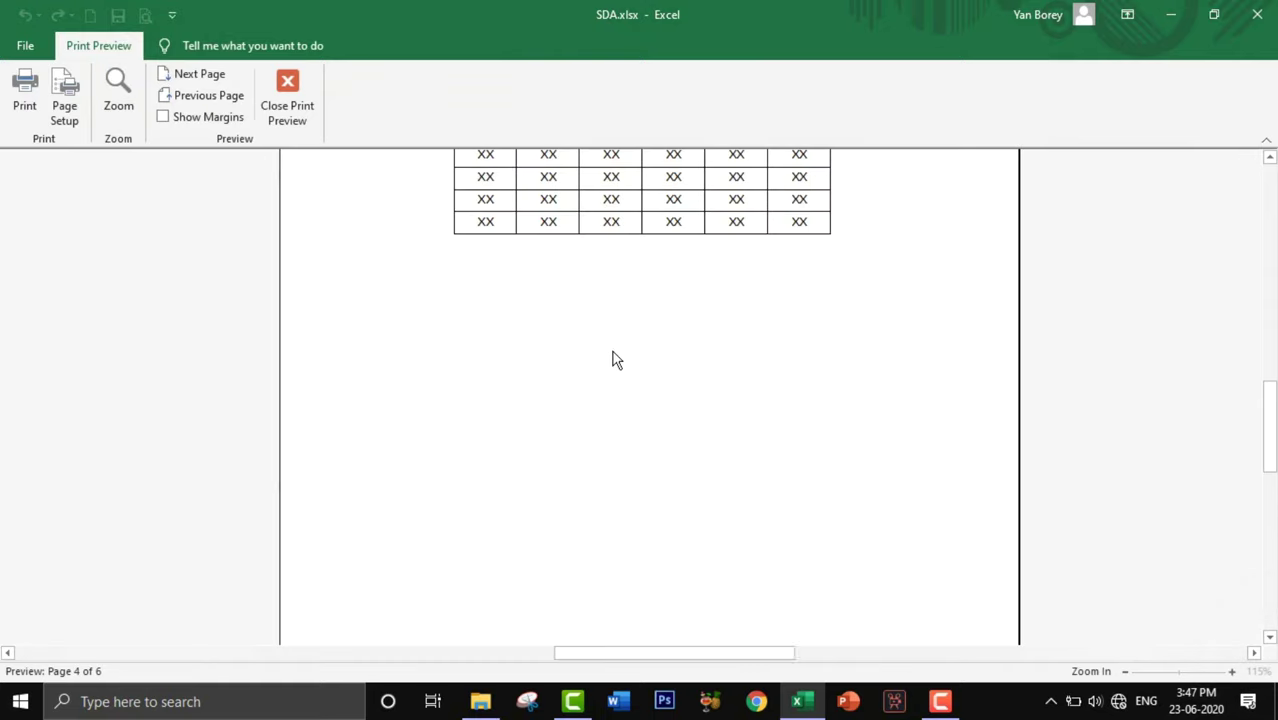
pyautogui.scroll(1, 500, 225)
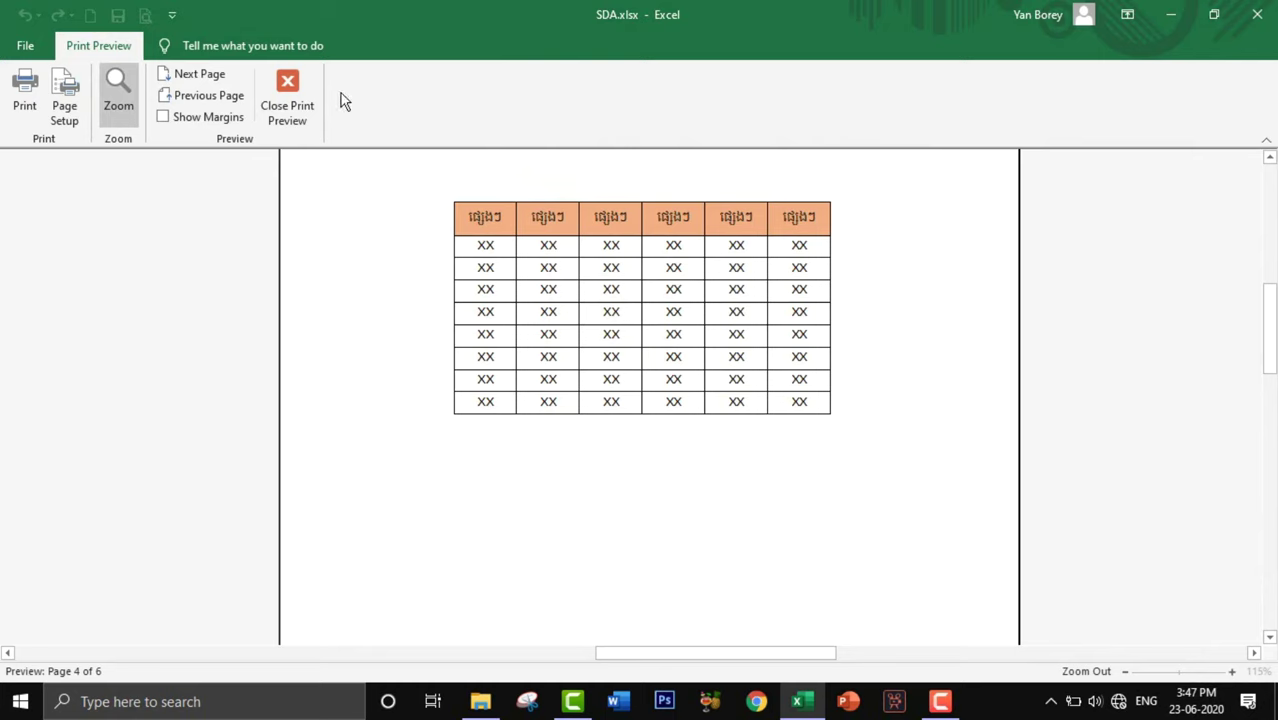
pyautogui.click(295, 104)
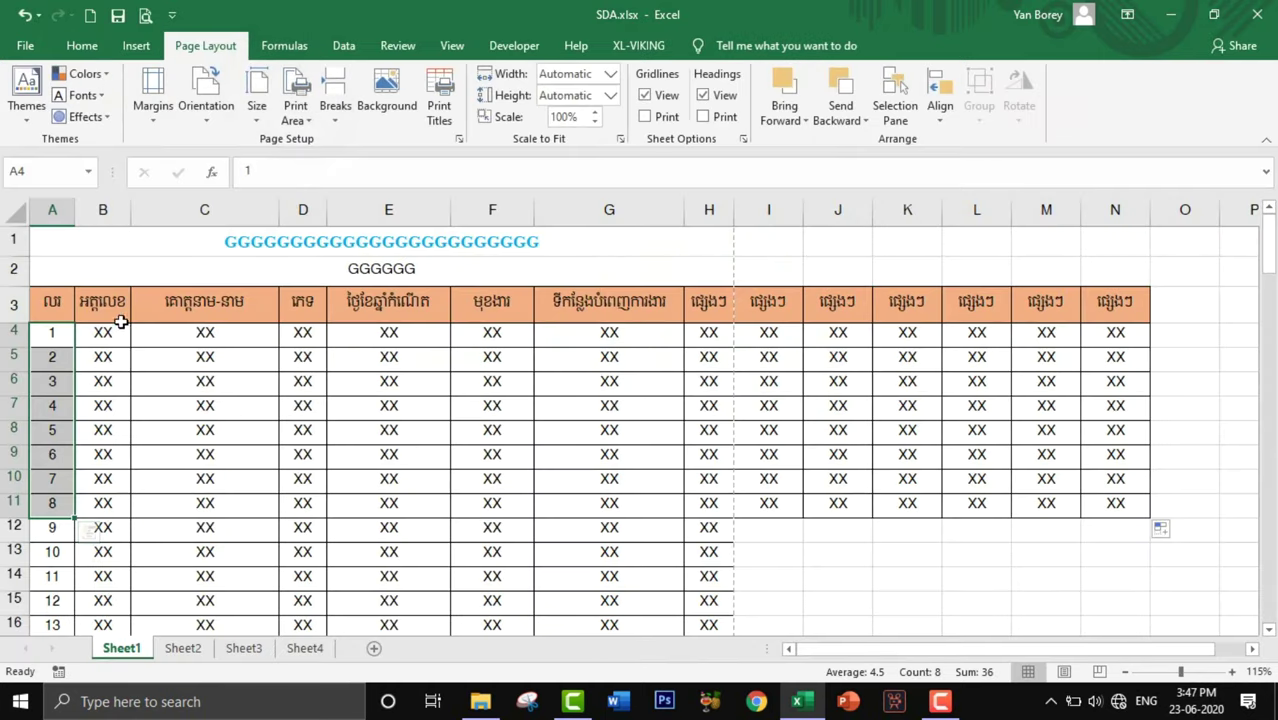
# Step: Unmerge the title cells A1:H2 in rows 1–2
pyautogui.click(458, 140)
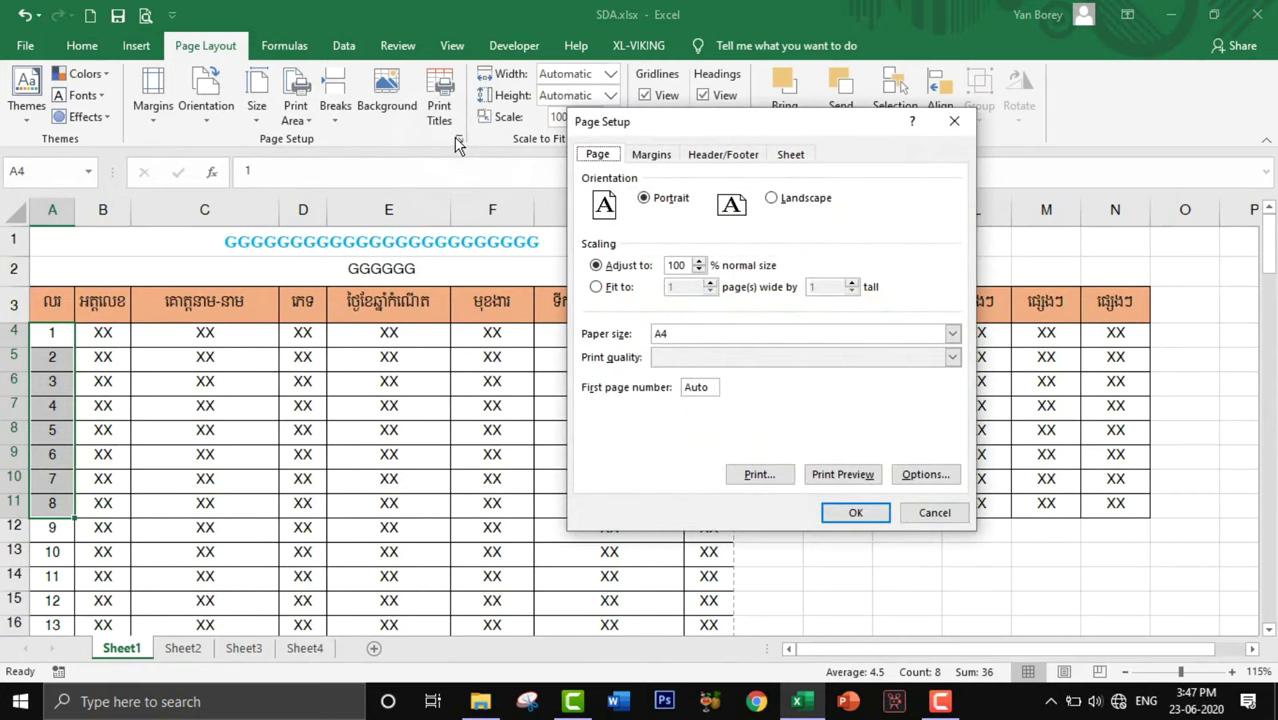
pyautogui.click(935, 512)
pyautogui.moveTo(492, 209); pyautogui.dragTo(498, 272)
pyautogui.moveTo(580, 262); pyautogui.dragTo(585, 237)
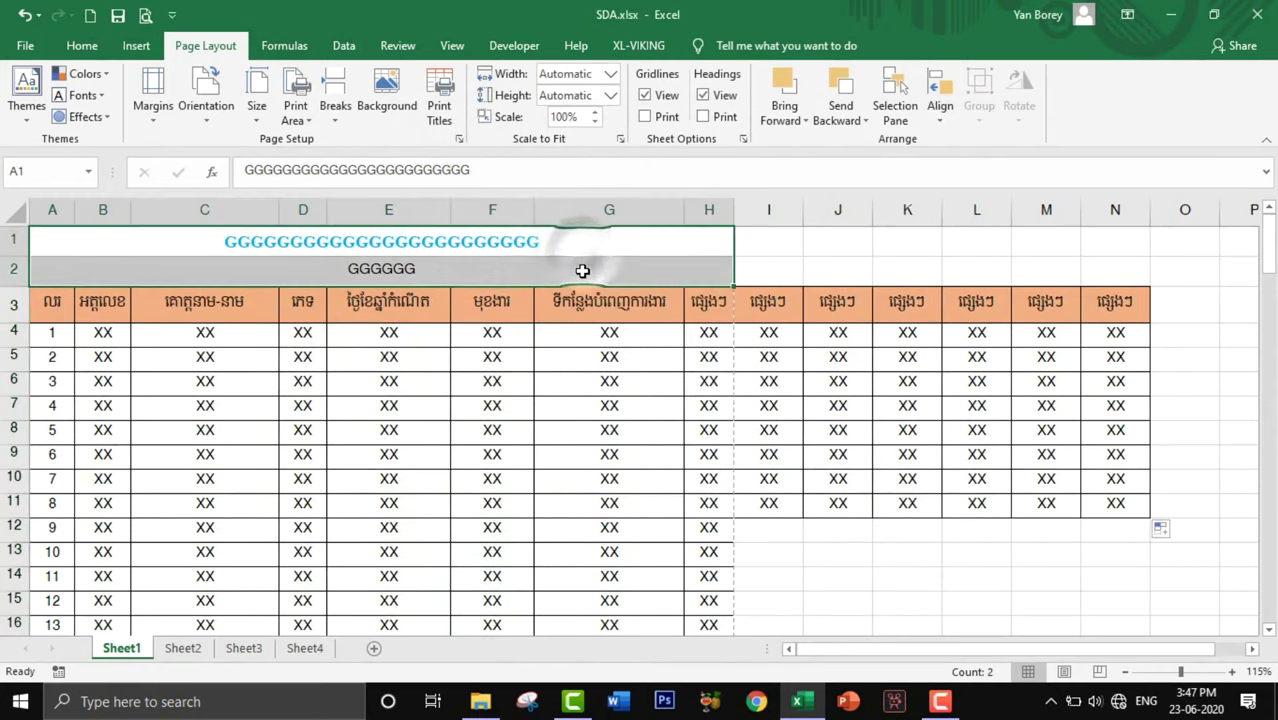
pyautogui.rightClick(736, 230)
pyautogui.click(829, 180)
pyautogui.click(828, 182)
pyautogui.click(609, 430)
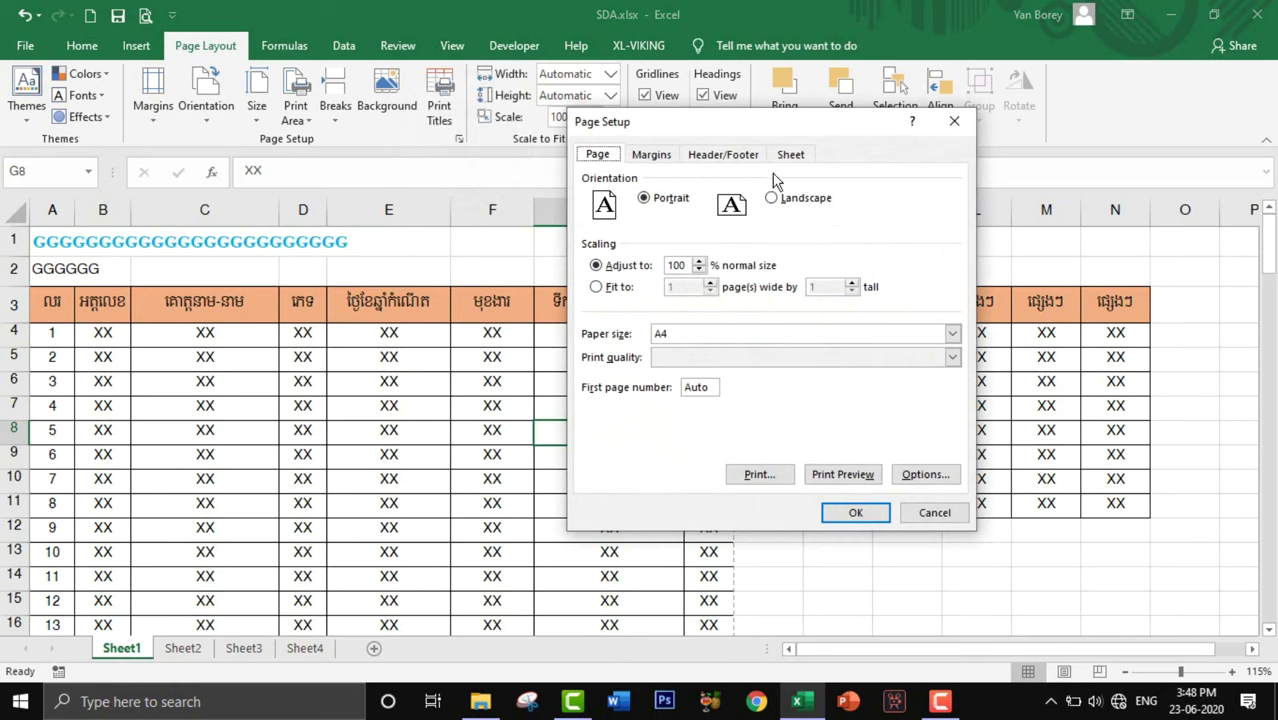
# Step: Replace the $1:$3 repeating rows with columns $A:$B repeating at left, then preview
pyautogui.click(792, 155)
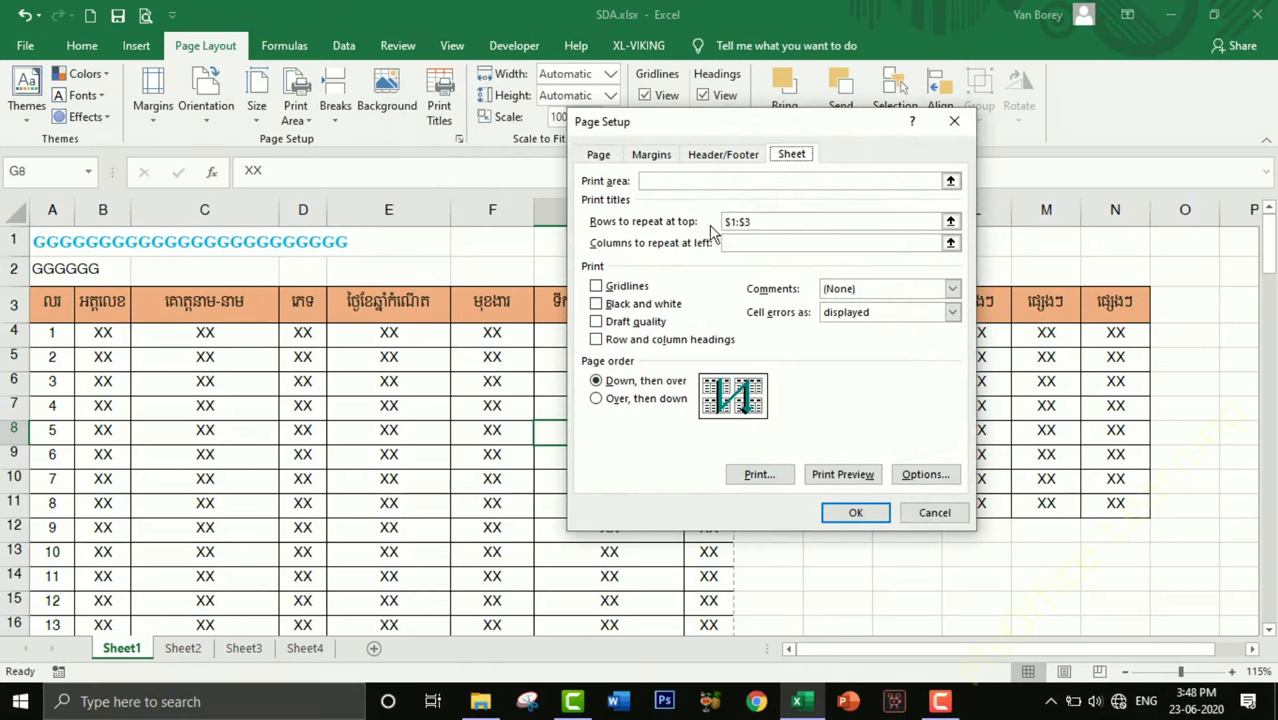
pyautogui.doubleClick(777, 221)
pyautogui.press('BackSpace')
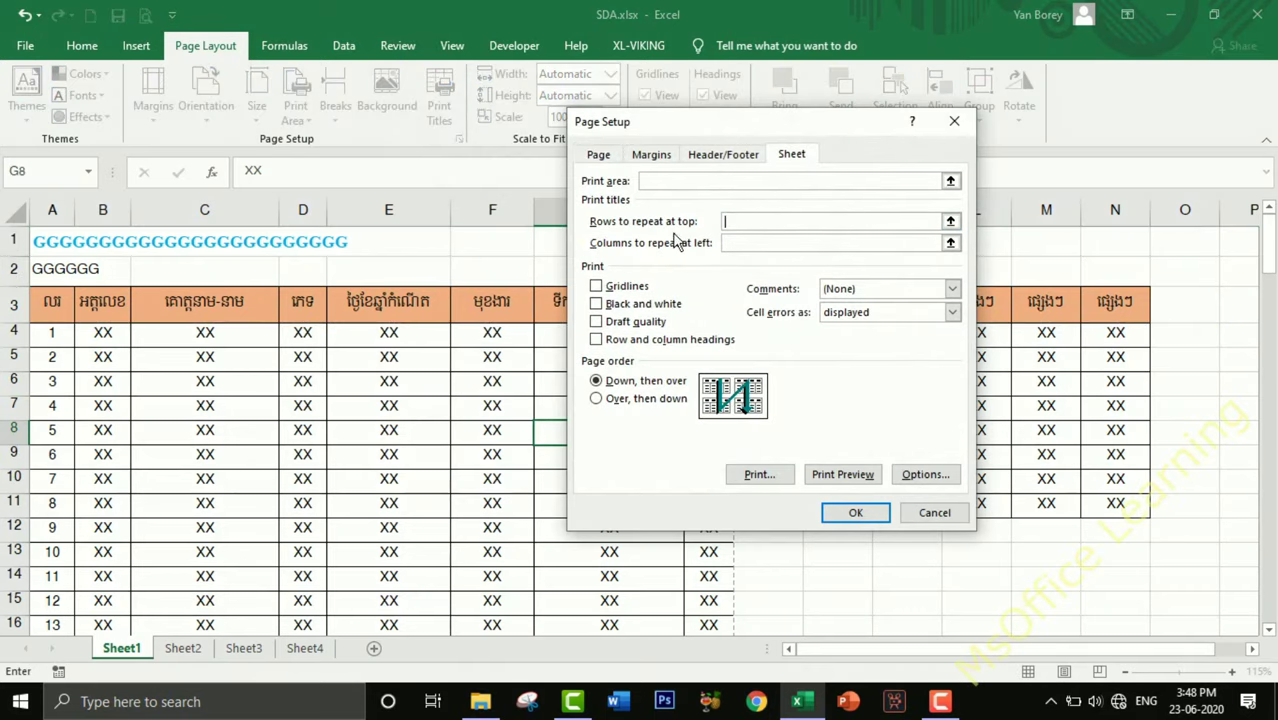
pyautogui.click(950, 243)
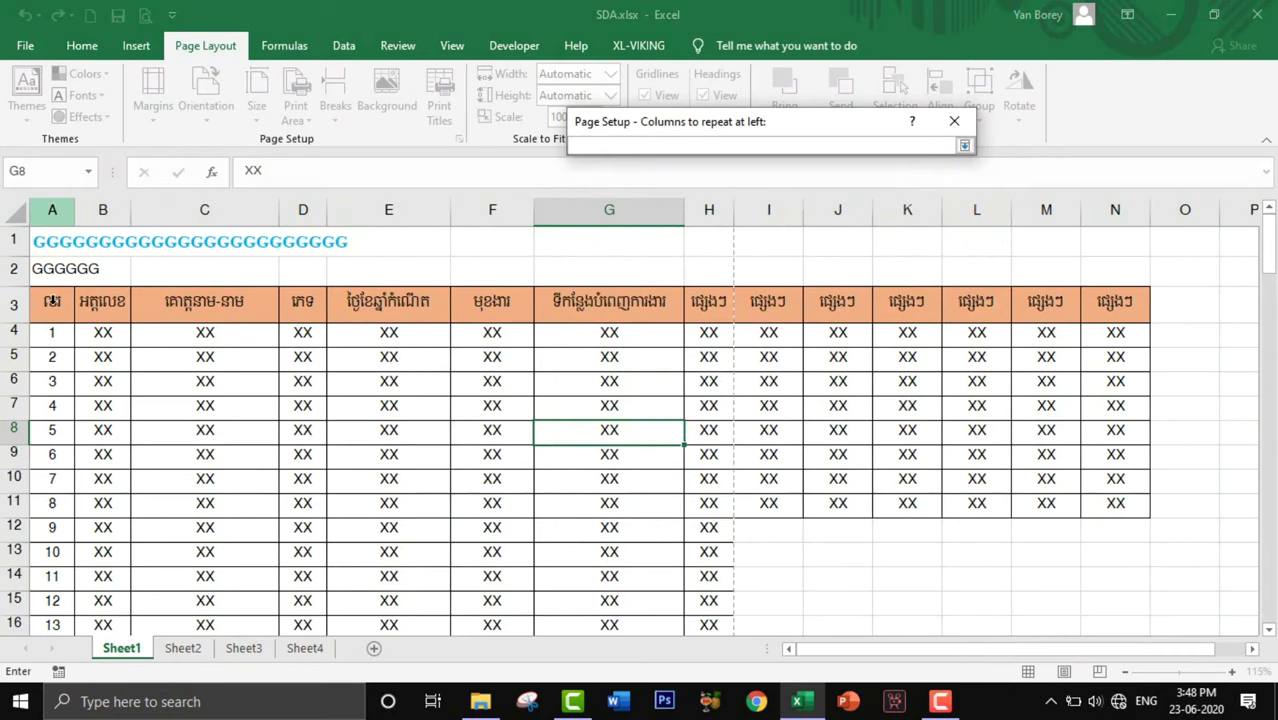
pyautogui.moveTo(55, 213); pyautogui.dragTo(100, 211)
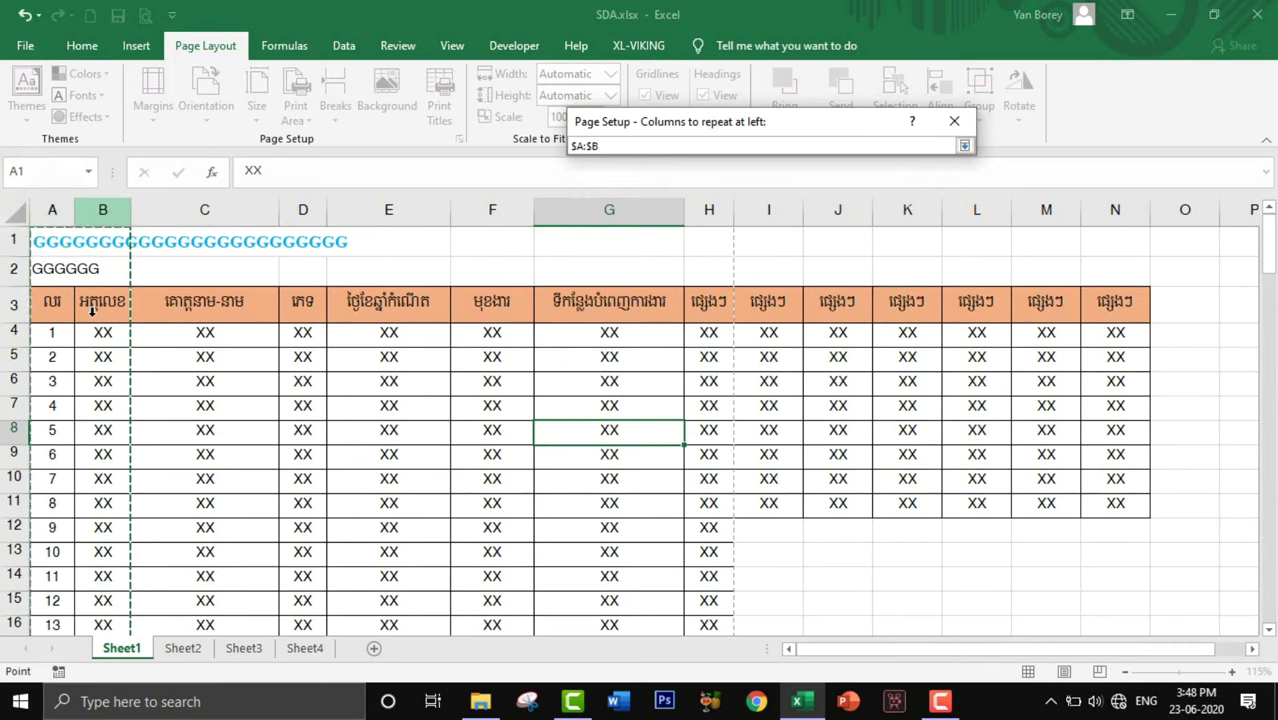
pyautogui.click(964, 146)
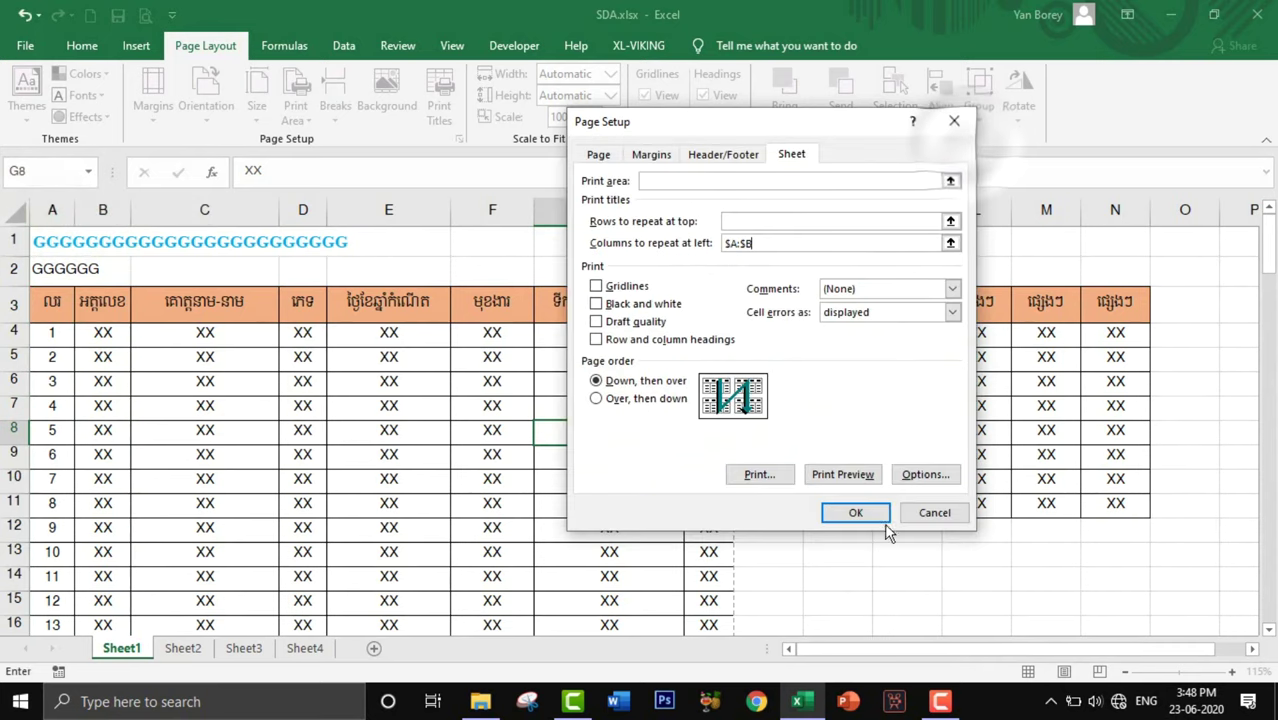
pyautogui.click(852, 515)
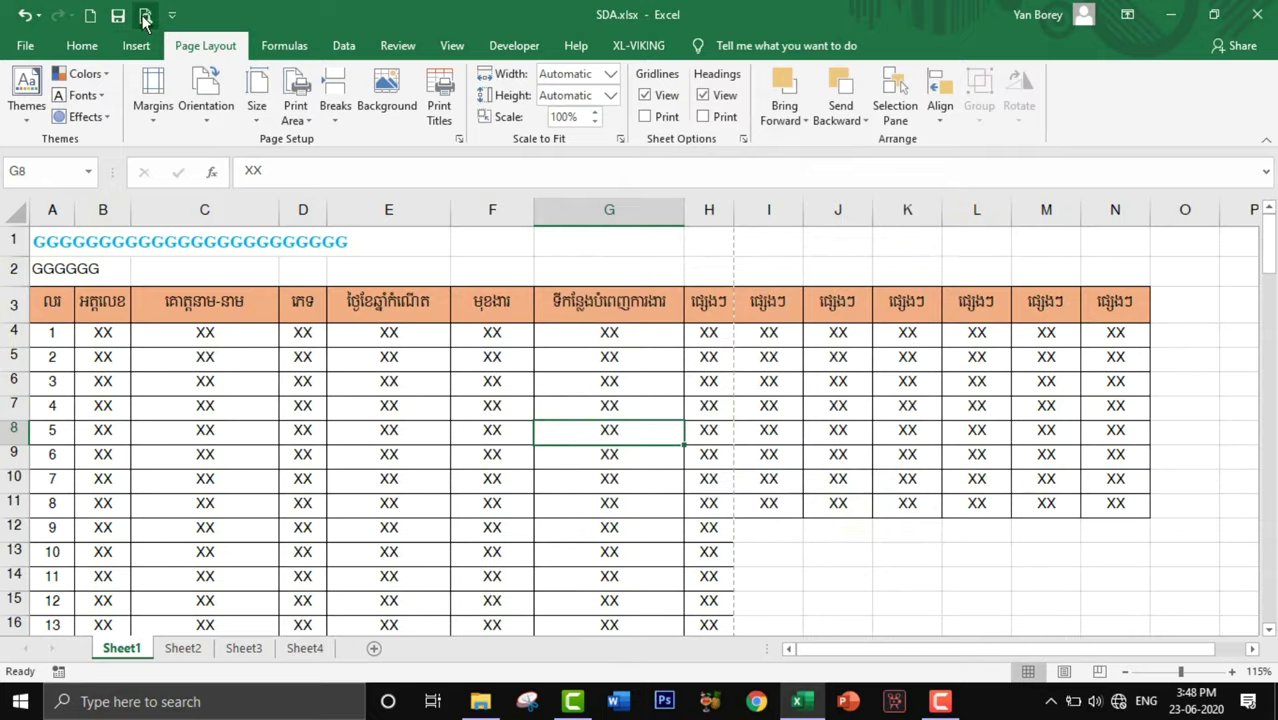
pyautogui.click(145, 17)
pyautogui.click(1272, 640)
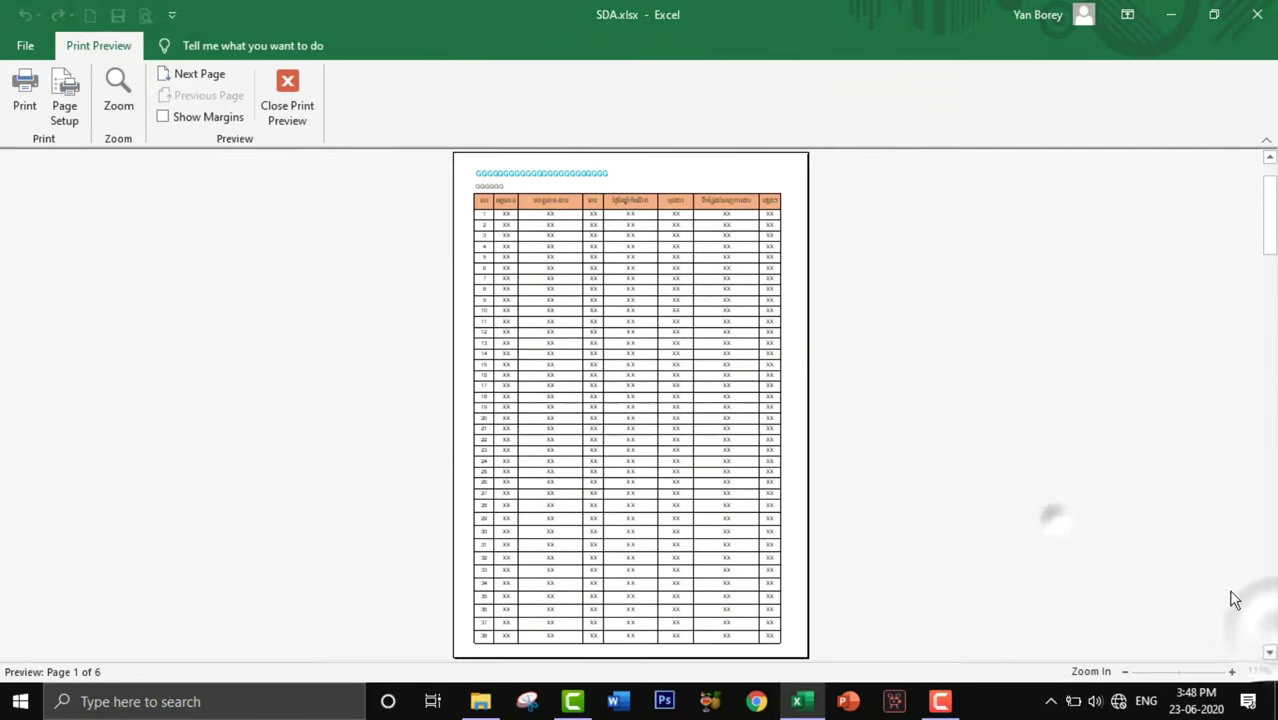
pyautogui.scroll(-2, 1271, 648)
pyautogui.scroll(-1, 1271, 650)
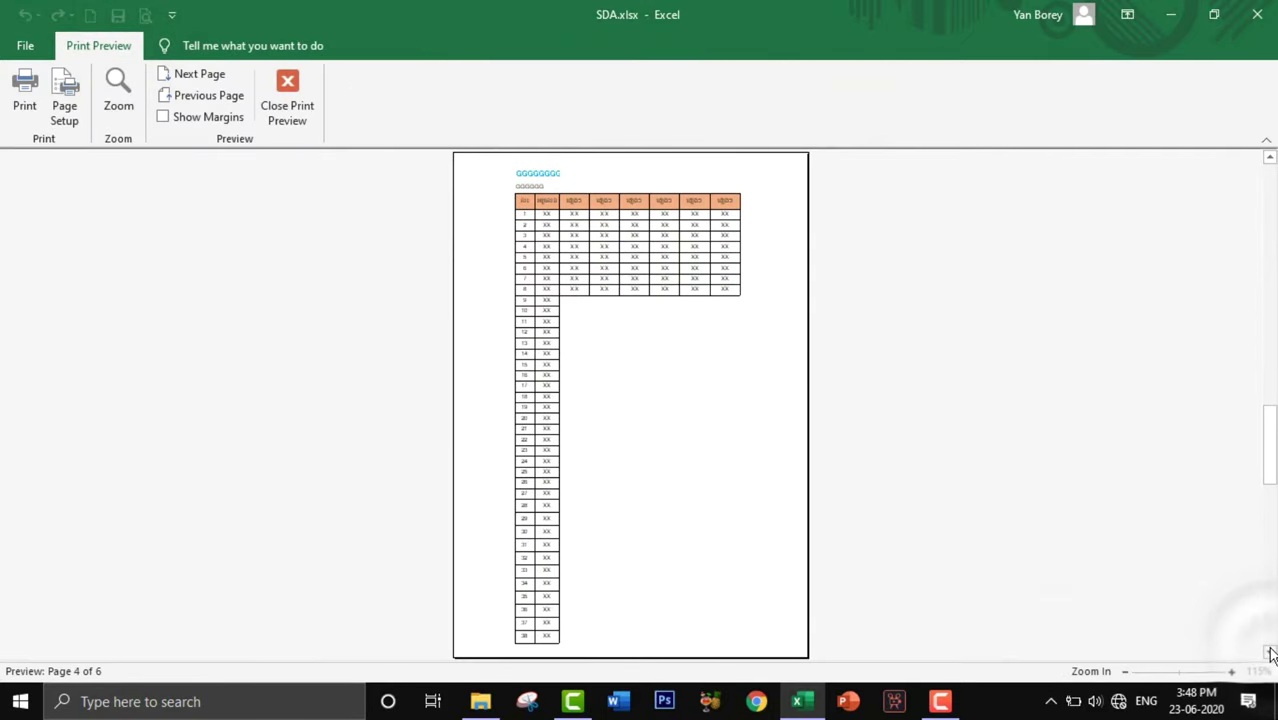
pyautogui.click(590, 290)
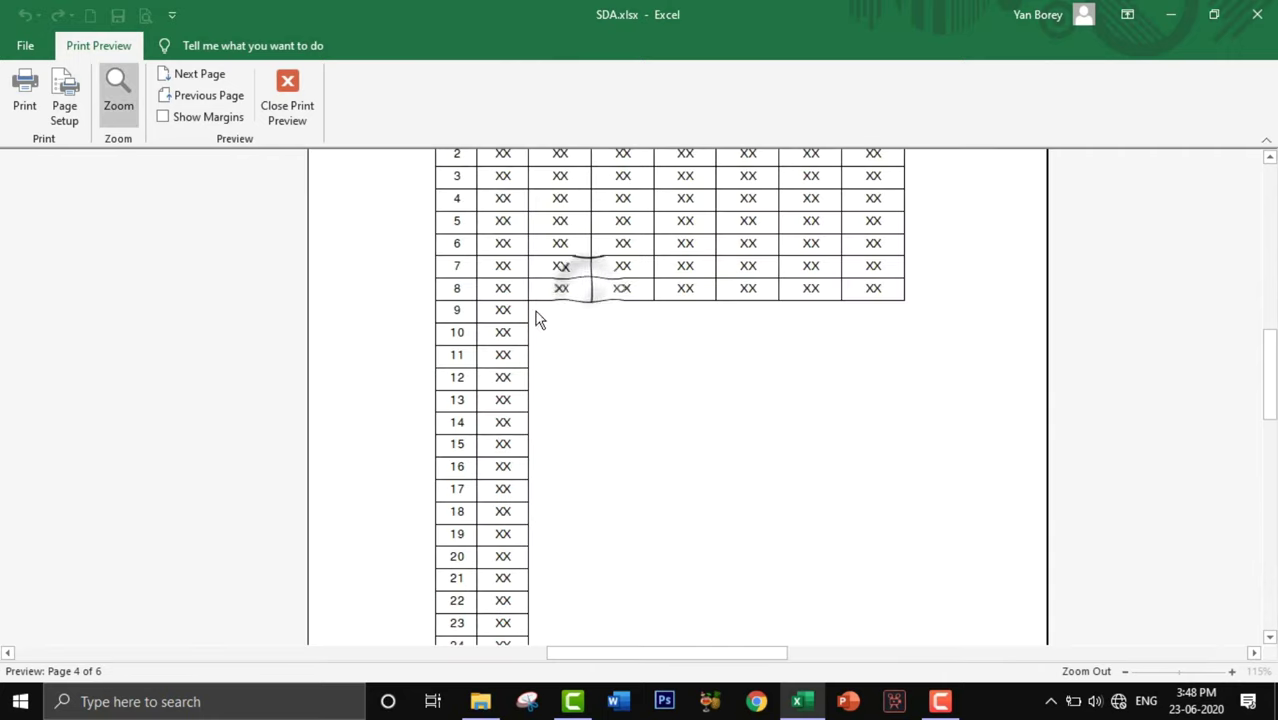
pyautogui.scroll(2, 536, 314)
pyautogui.scroll(-2, 482, 320)
pyautogui.scroll(-3, 484, 370)
pyautogui.scroll(-3, 484, 410)
pyautogui.scroll(2, 490, 430)
pyautogui.scroll(3, 495, 440)
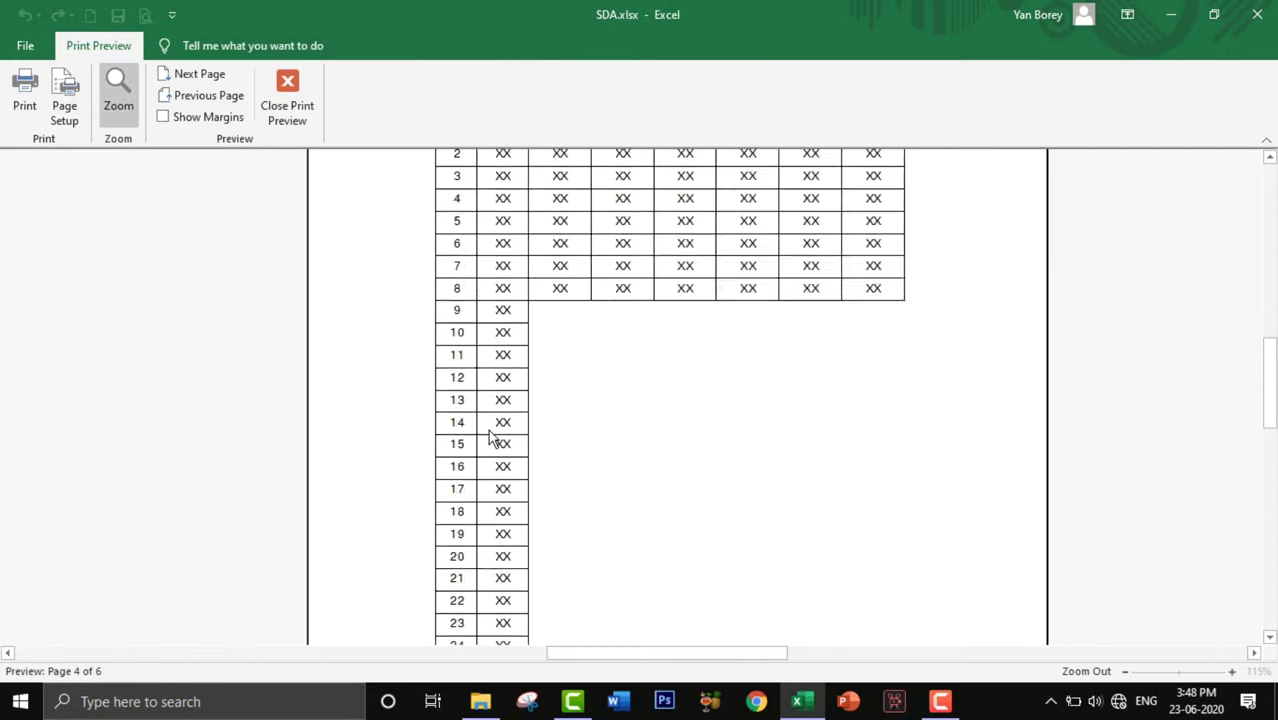
pyautogui.scroll(2, 504, 370)
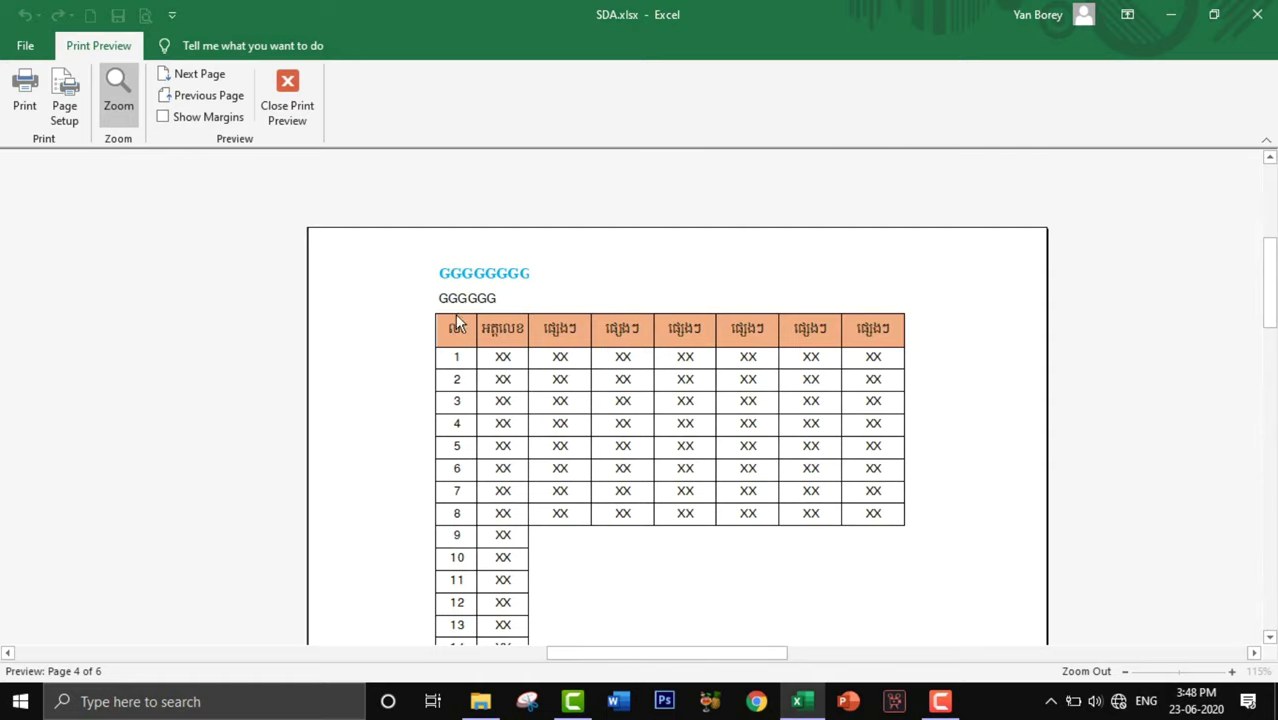
pyautogui.click(289, 100)
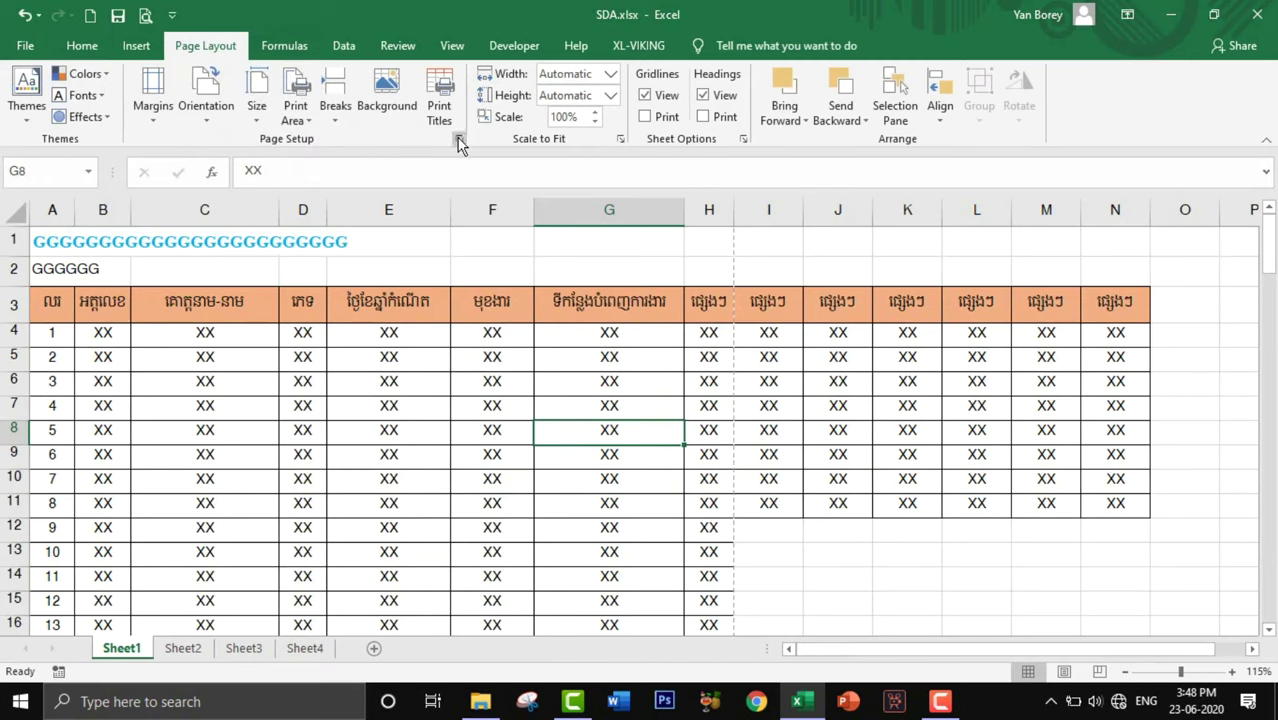
# Step: Clear the $A:$B columns repeated at left in Page Setup
pyautogui.click(459, 141)
pyautogui.click(790, 154)
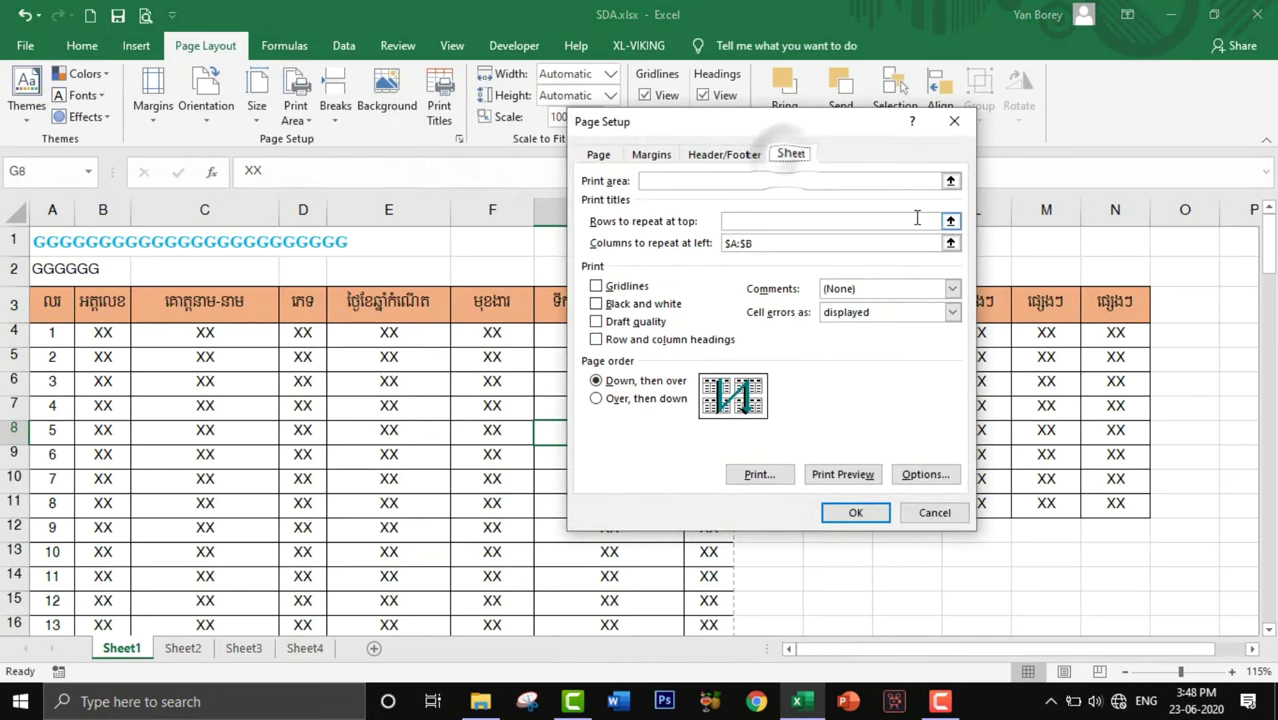
pyautogui.moveTo(800, 243); pyautogui.dragTo(722, 245)
pyautogui.press('BackSpace')
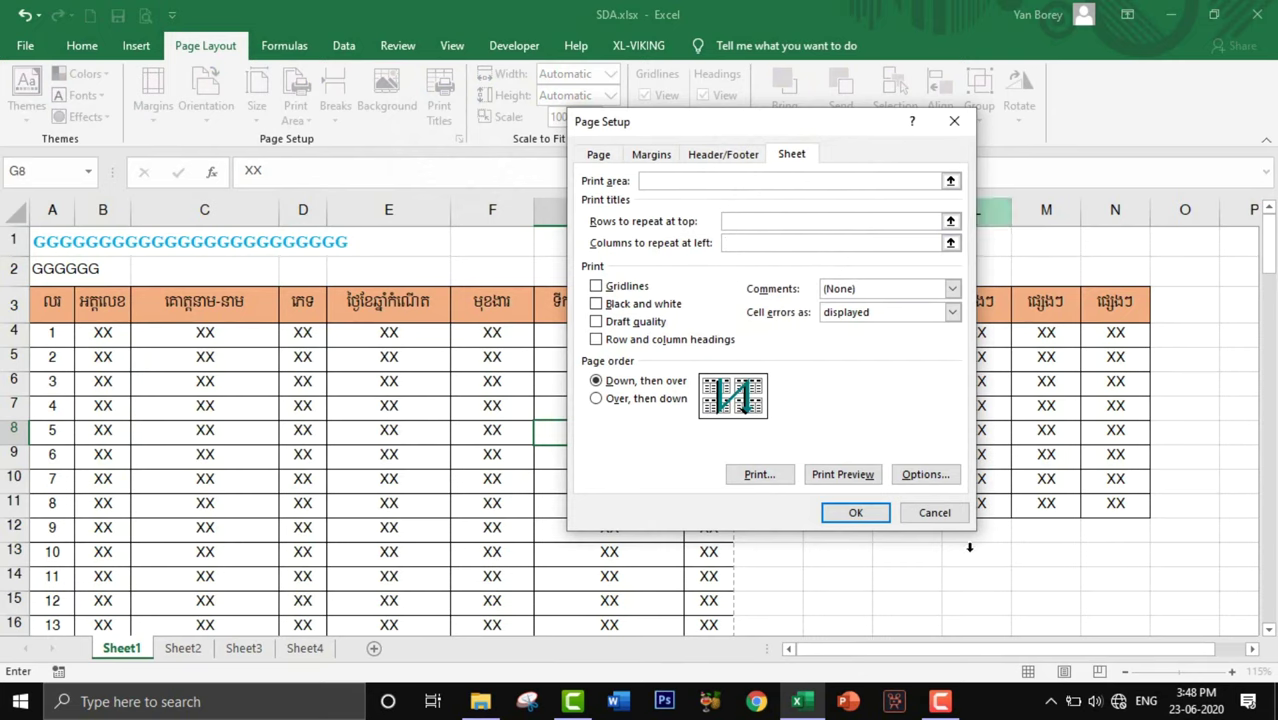
pyautogui.click(856, 513)
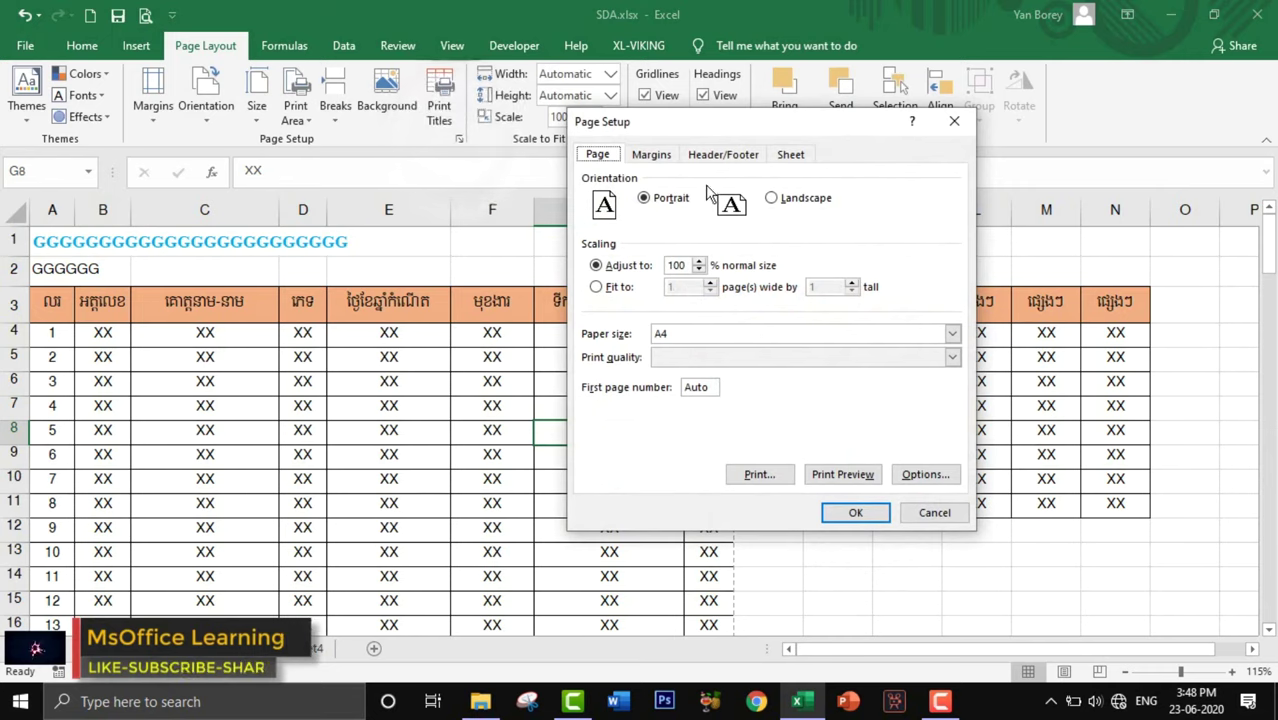
# Step: Turn on gridline printing for Sheet1 in Page Setup's Sheet options
pyautogui.click(651, 155)
pyautogui.click(790, 154)
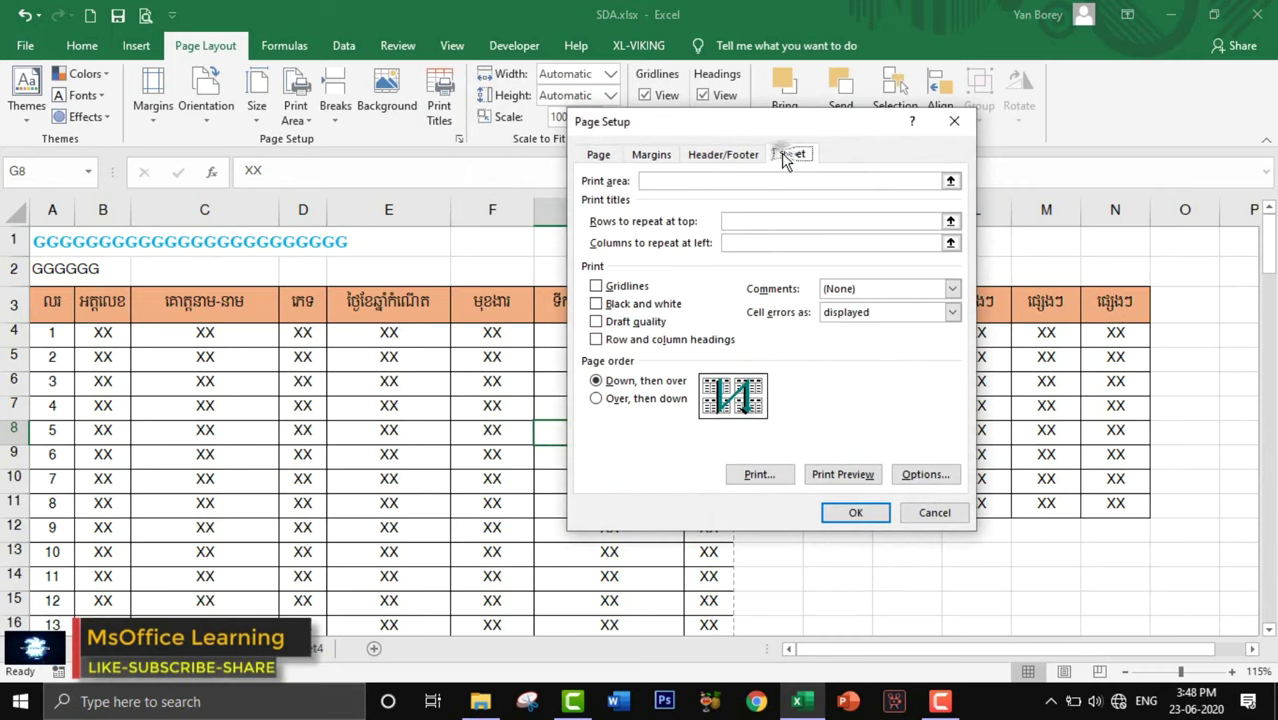
pyautogui.click(596, 287)
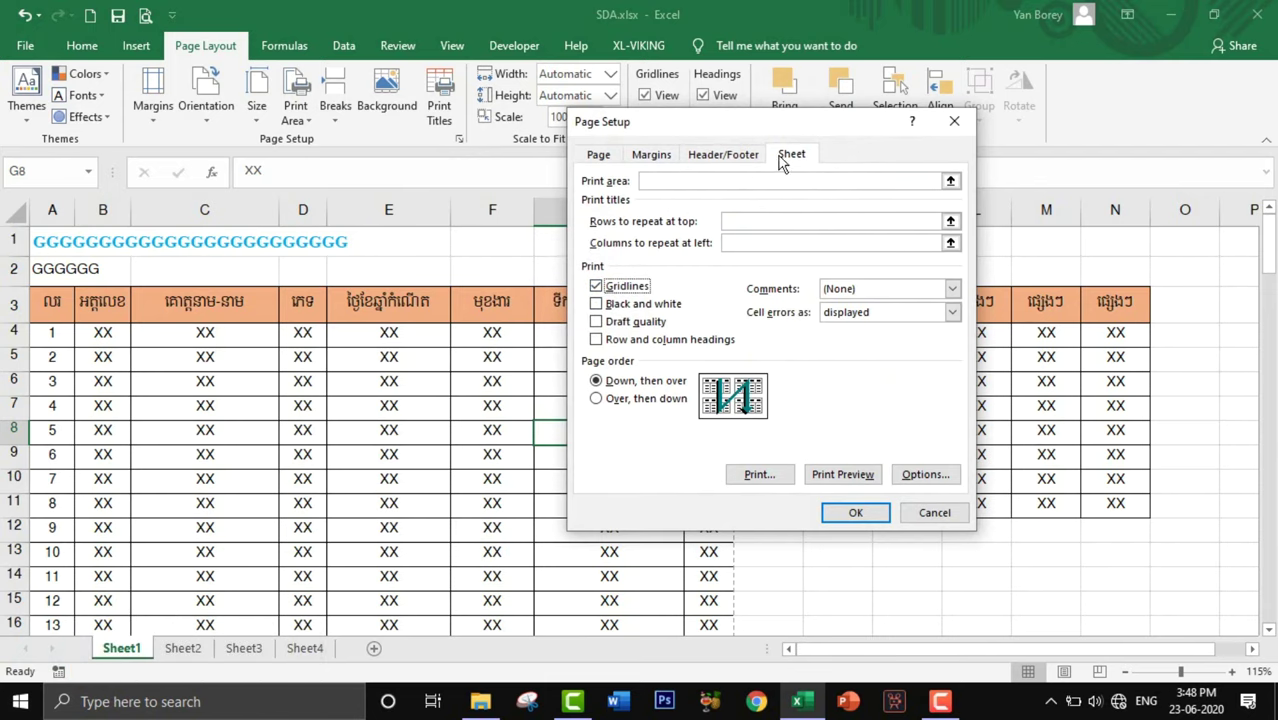
pyautogui.click(856, 514)
pyautogui.scroll(-2, 865, 547)
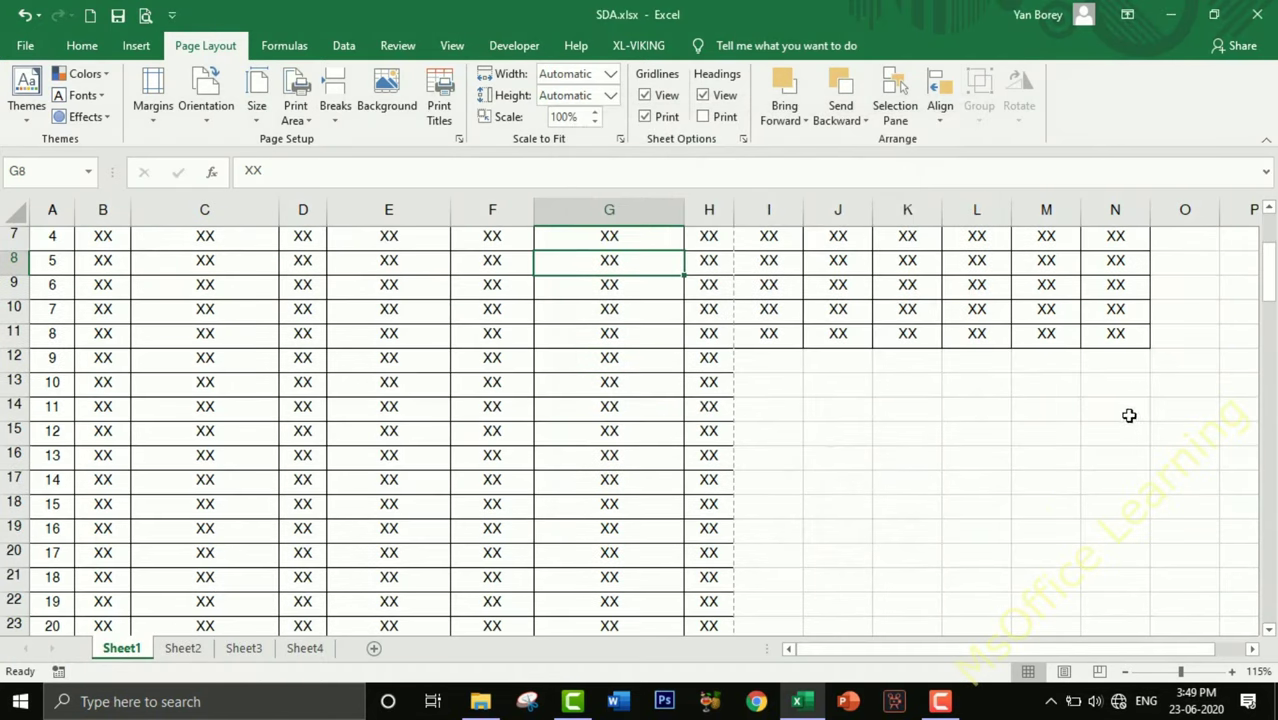
pyautogui.scroll(2, 509, 427)
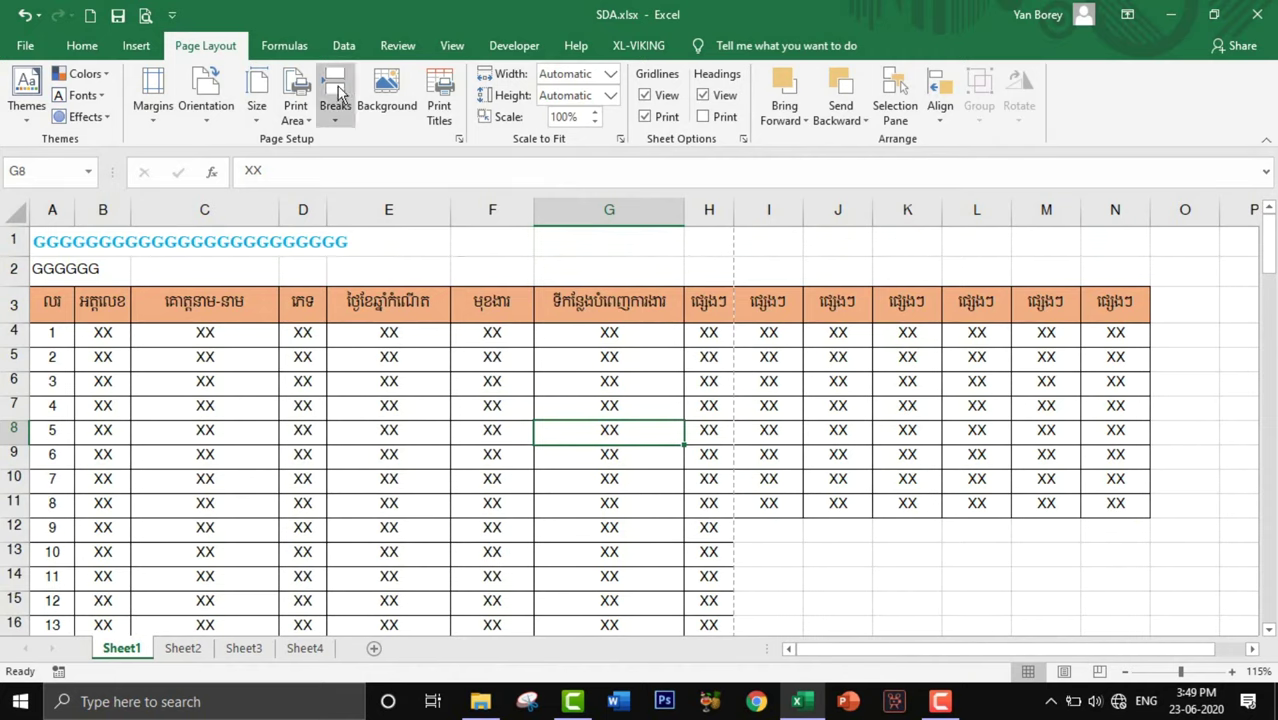
pyautogui.click(145, 15)
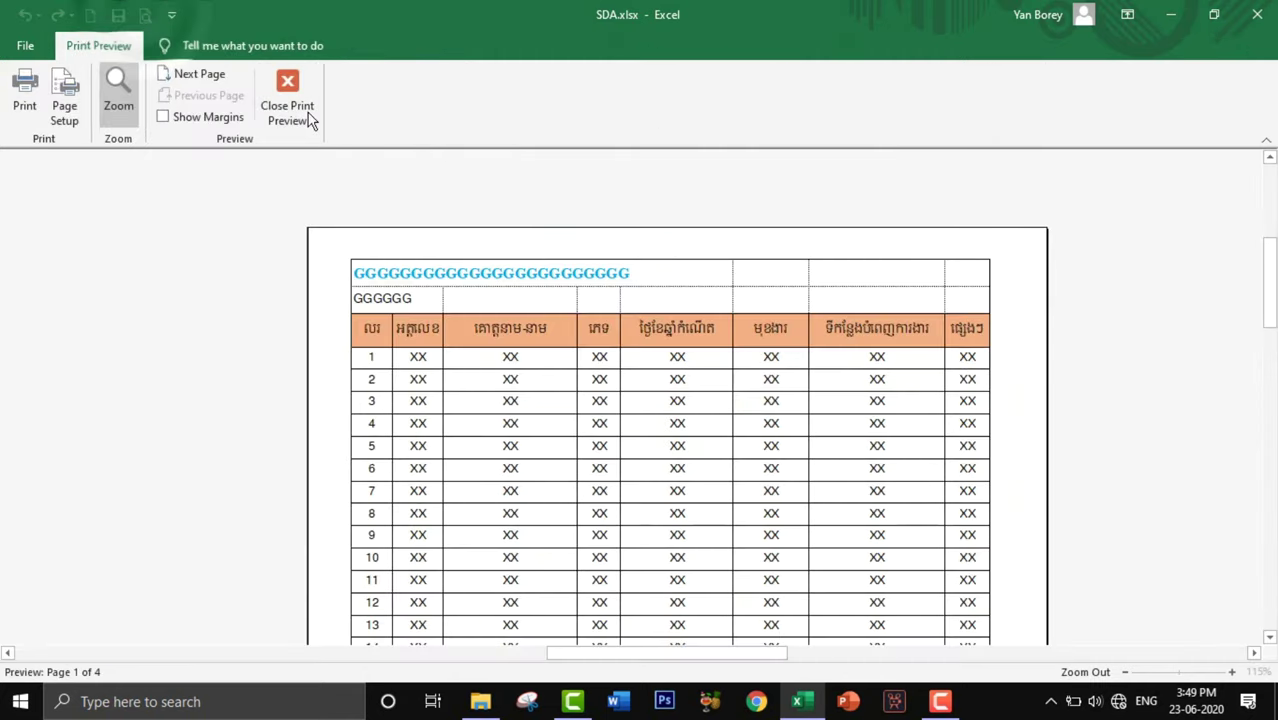
pyautogui.click(283, 98)
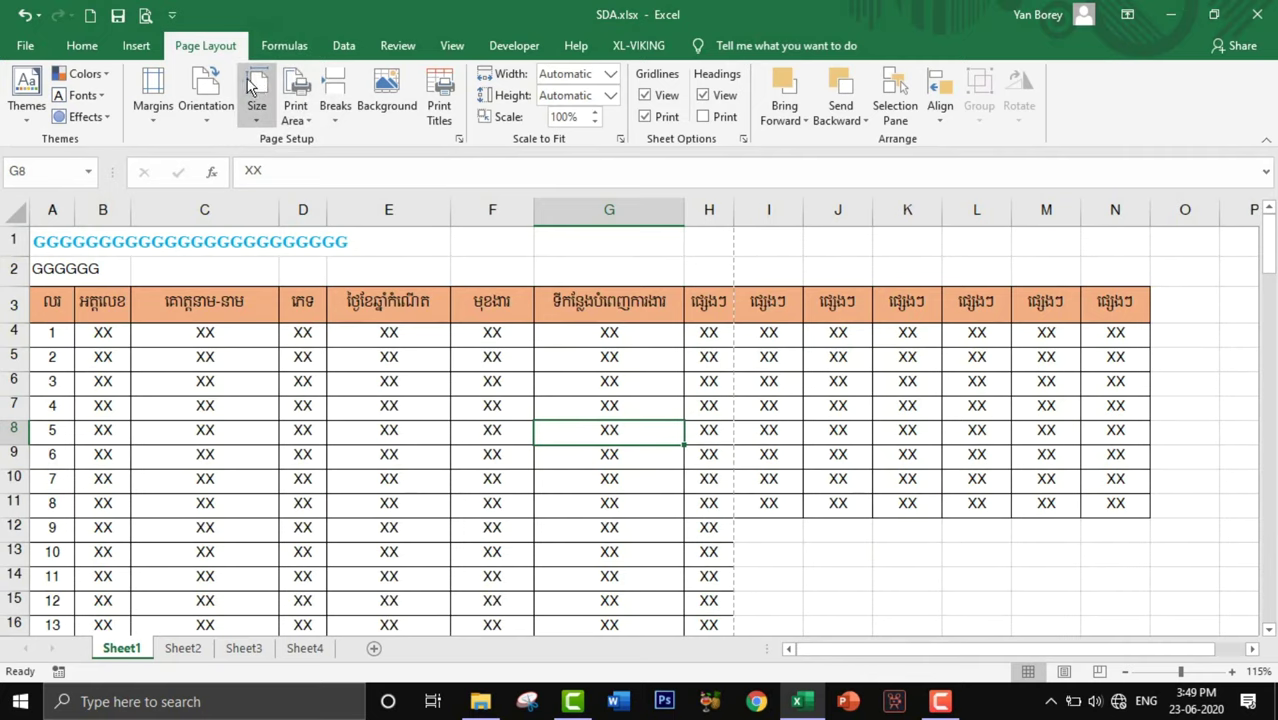
pyautogui.click(145, 15)
pyautogui.scroll(-4, 730, 372)
pyautogui.scroll(2, 710, 300)
pyautogui.scroll(2, 690, 258)
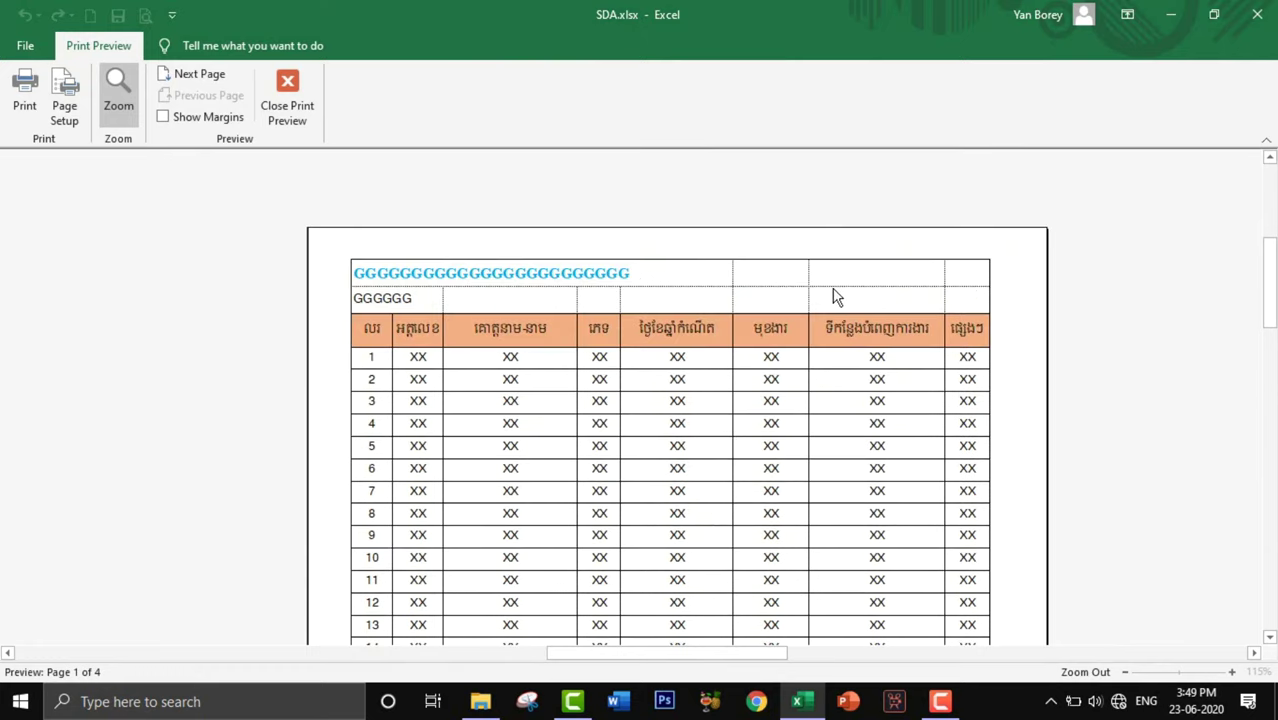
pyautogui.click(1238, 618)
pyautogui.click(1270, 648)
pyautogui.click(1270, 648)
pyautogui.click(1270, 648)
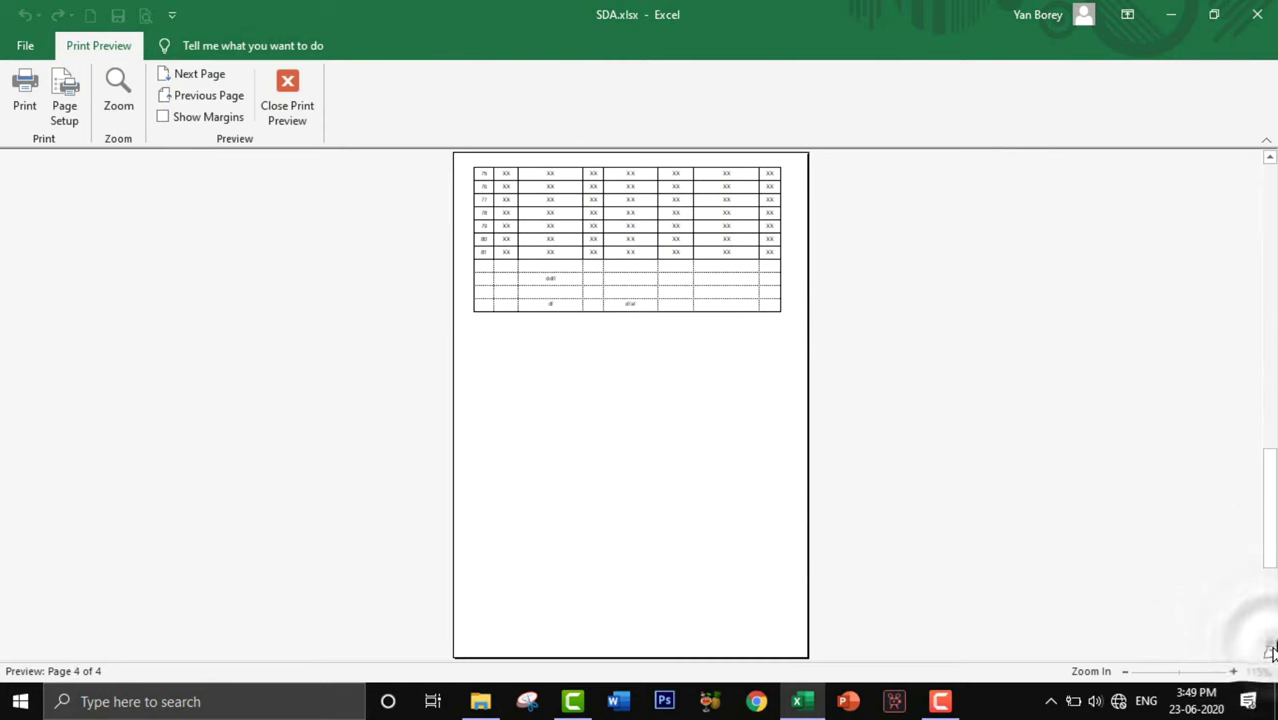
pyautogui.click(1270, 648)
pyautogui.click(590, 343)
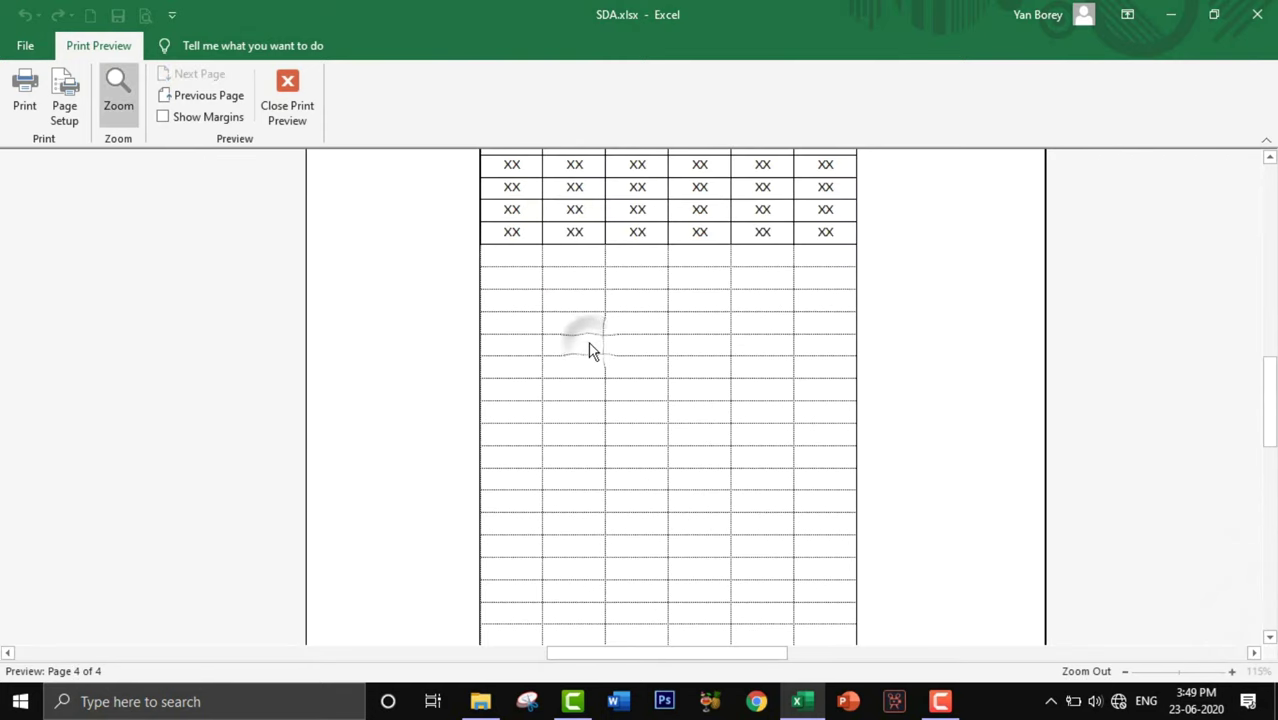
pyautogui.click(293, 128)
pyautogui.scroll(-2, 910, 605)
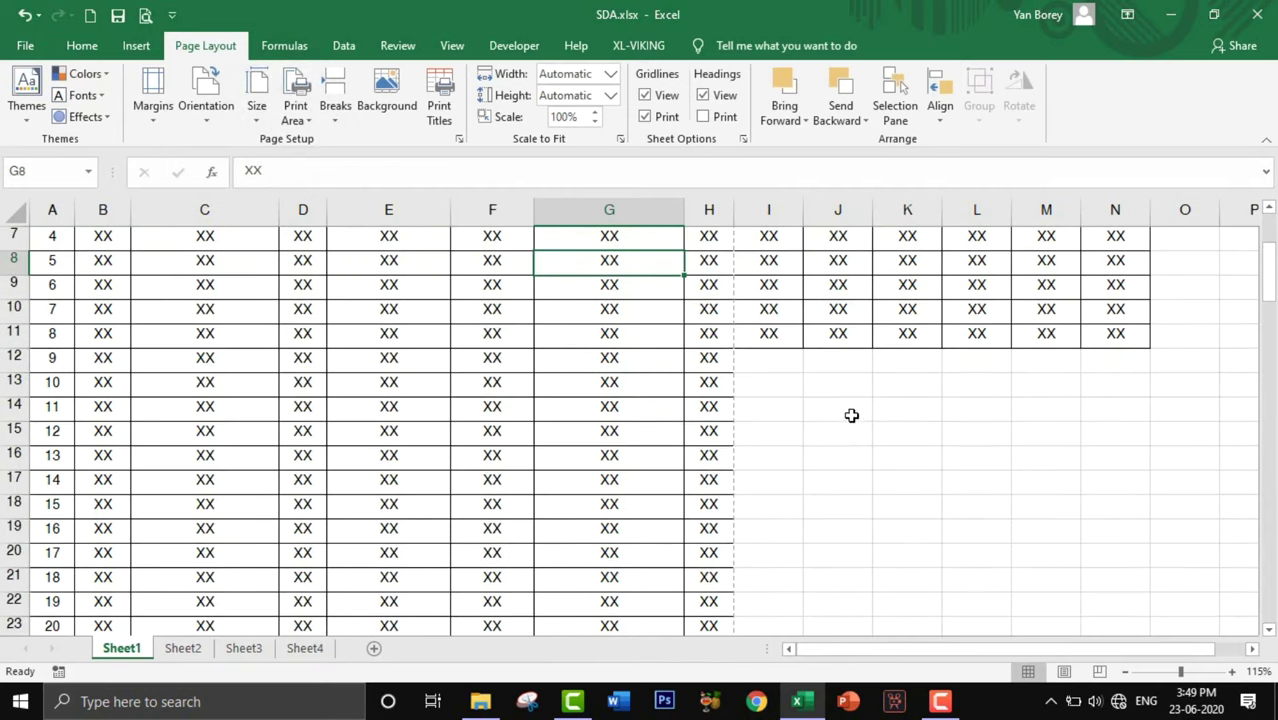
pyautogui.scroll(2, 640, 420)
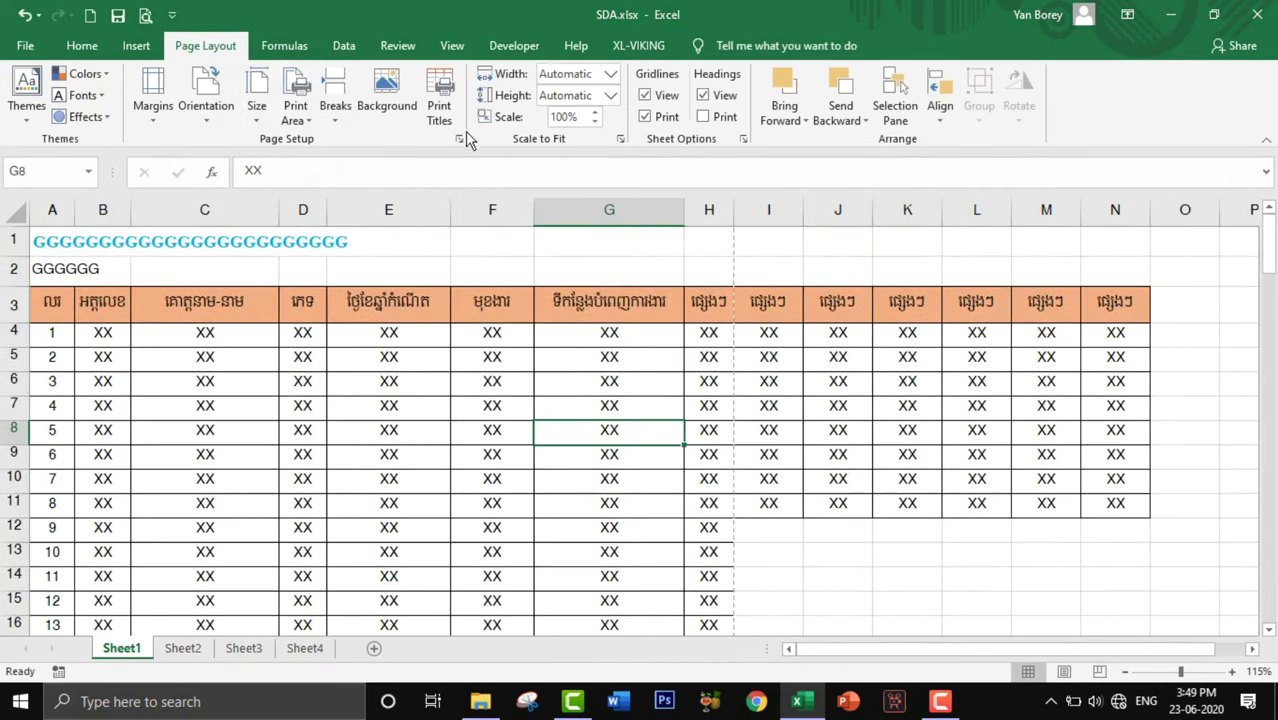
# Step: Turn off gridline printing and turn on black-and-white printing in Page Setup
pyautogui.click(459, 138)
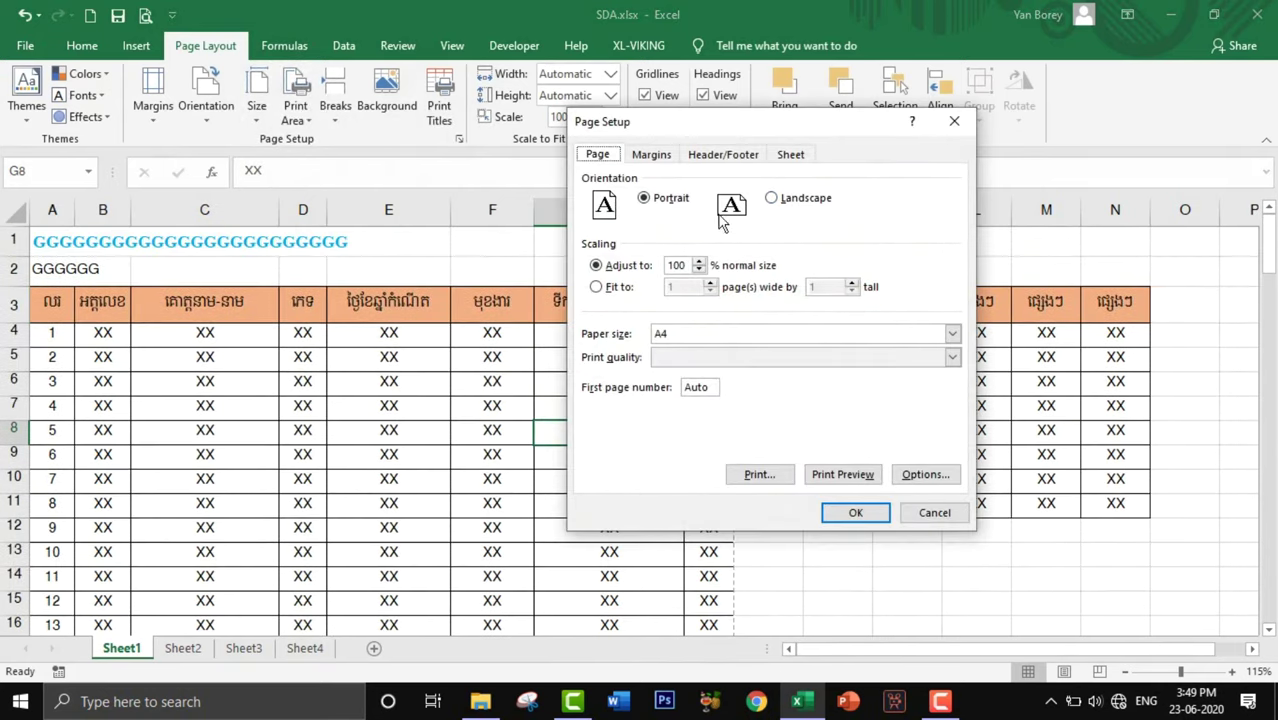
pyautogui.click(789, 156)
pyautogui.click(598, 286)
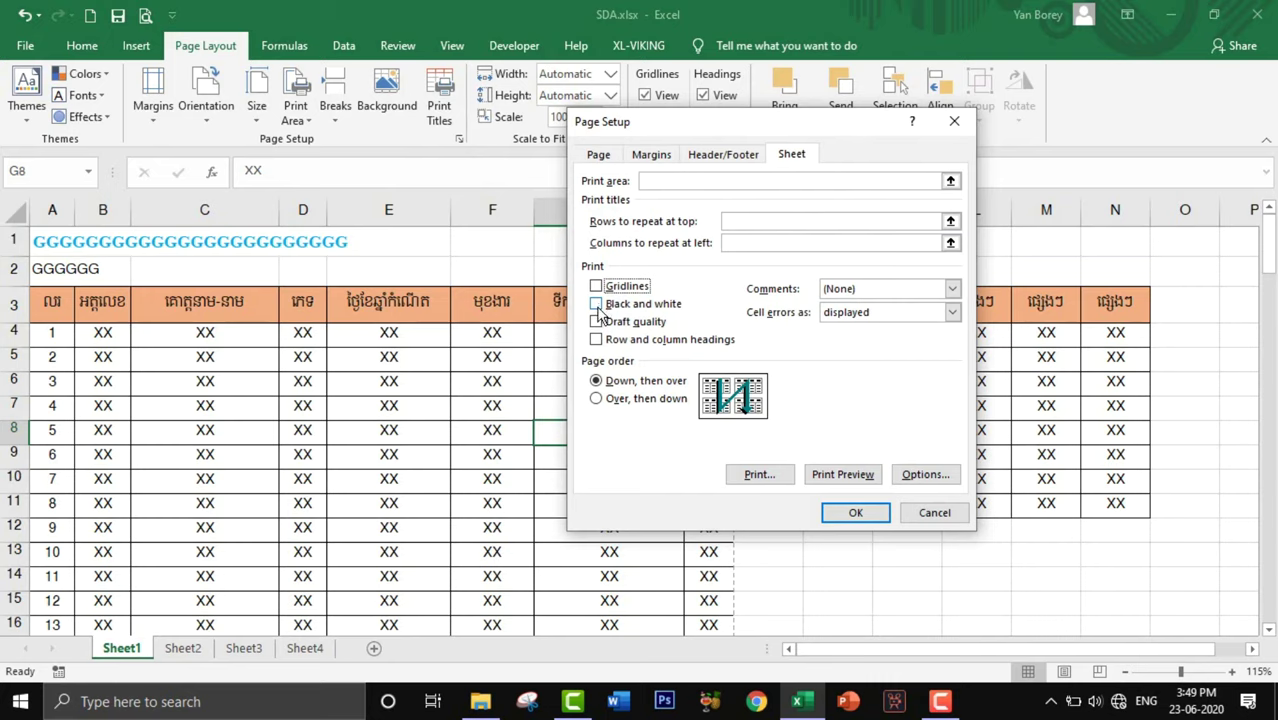
pyautogui.click(597, 305)
pyautogui.click(855, 512)
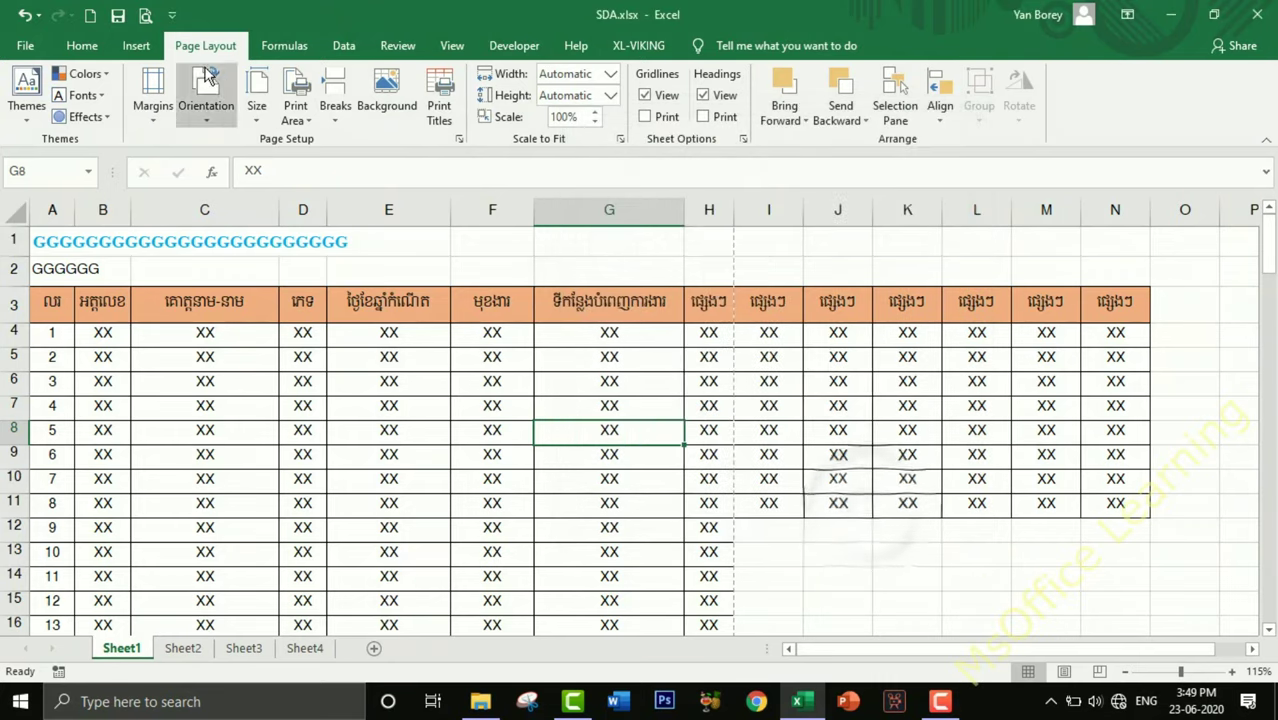
# Step: Preview the black-and-white printout zoomed in, then return to the sheet
pyautogui.click(171, 16)
pyautogui.click(145, 16)
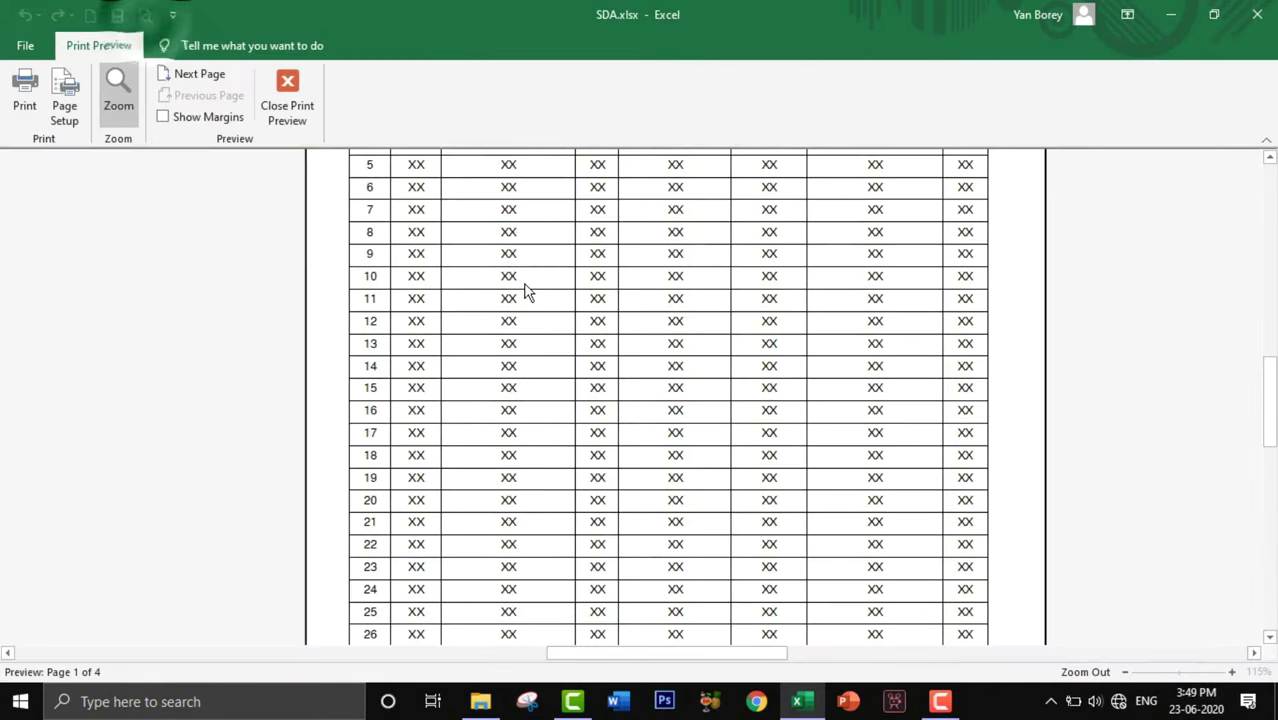
pyautogui.click(521, 207)
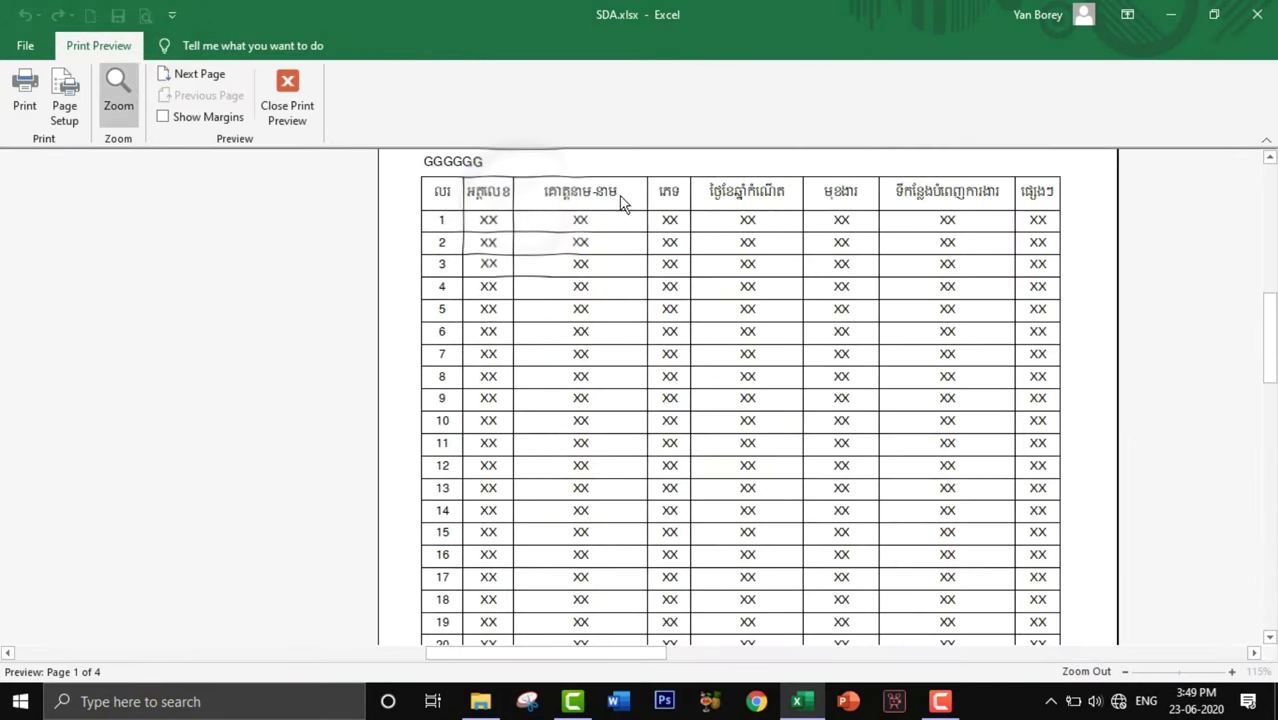
pyautogui.click(287, 110)
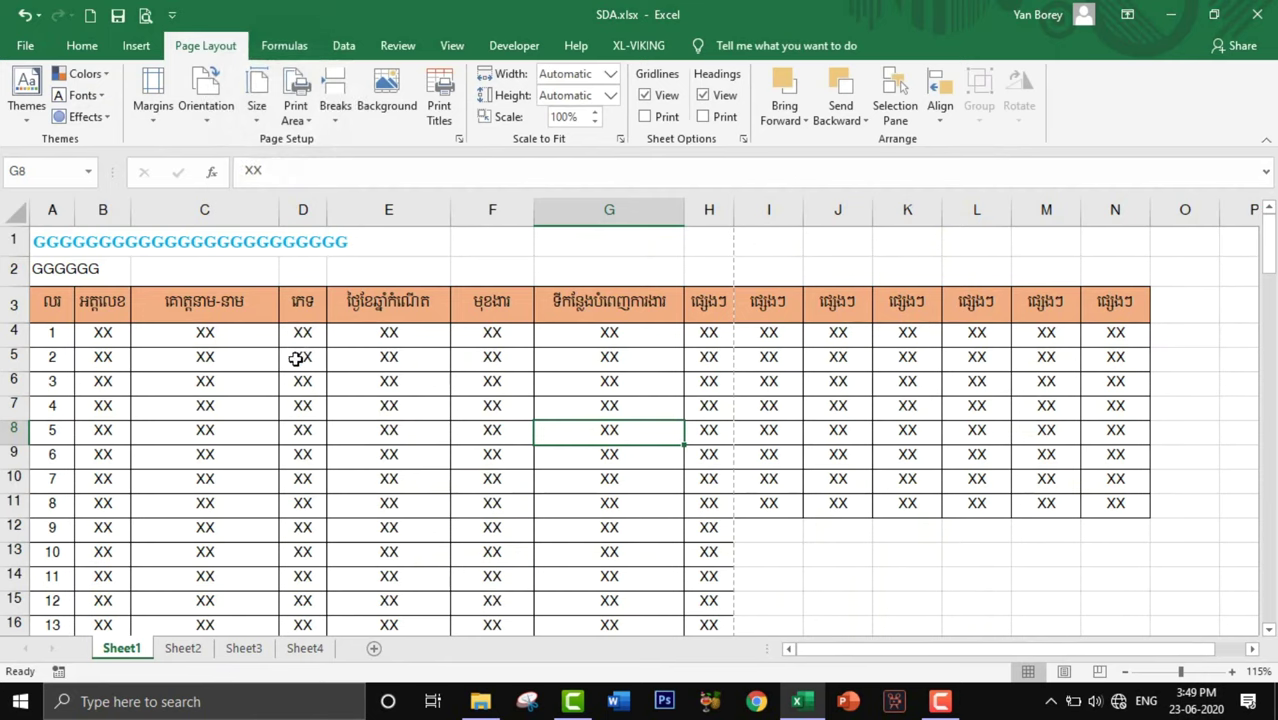
pyautogui.click(372, 352)
pyautogui.click(459, 138)
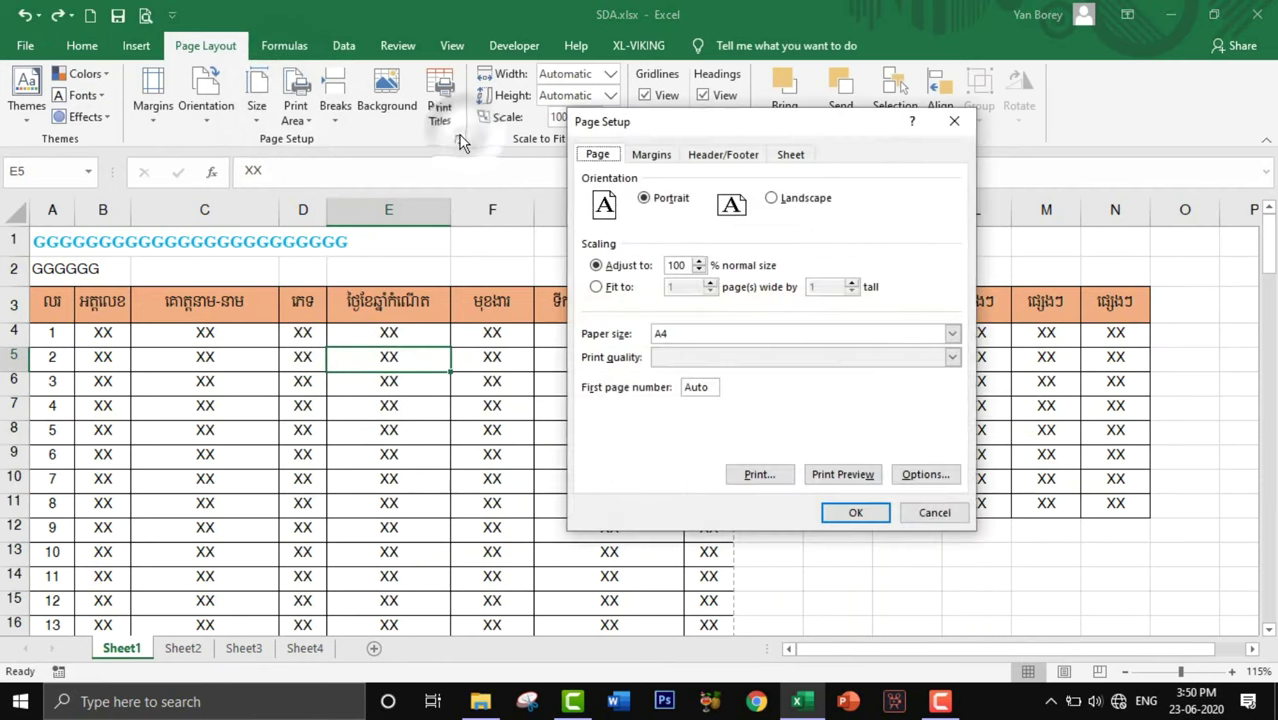
pyautogui.click(790, 155)
pyautogui.click(596, 304)
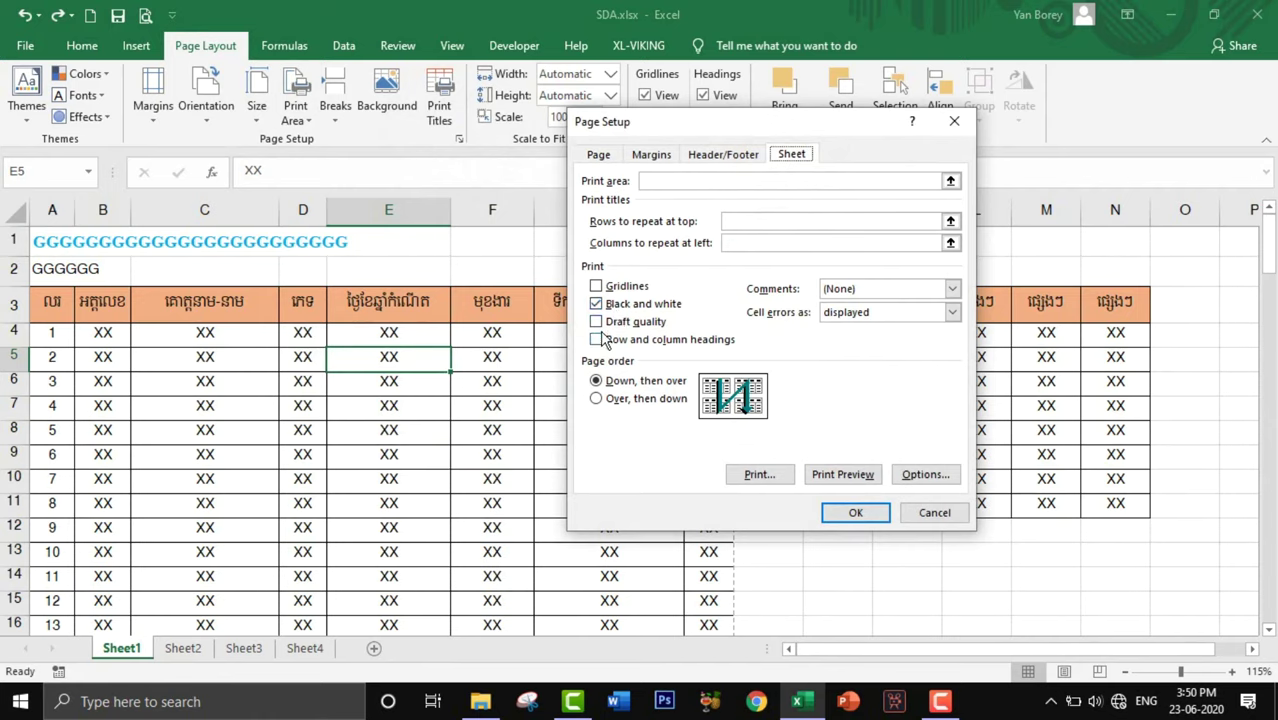
pyautogui.click(596, 306)
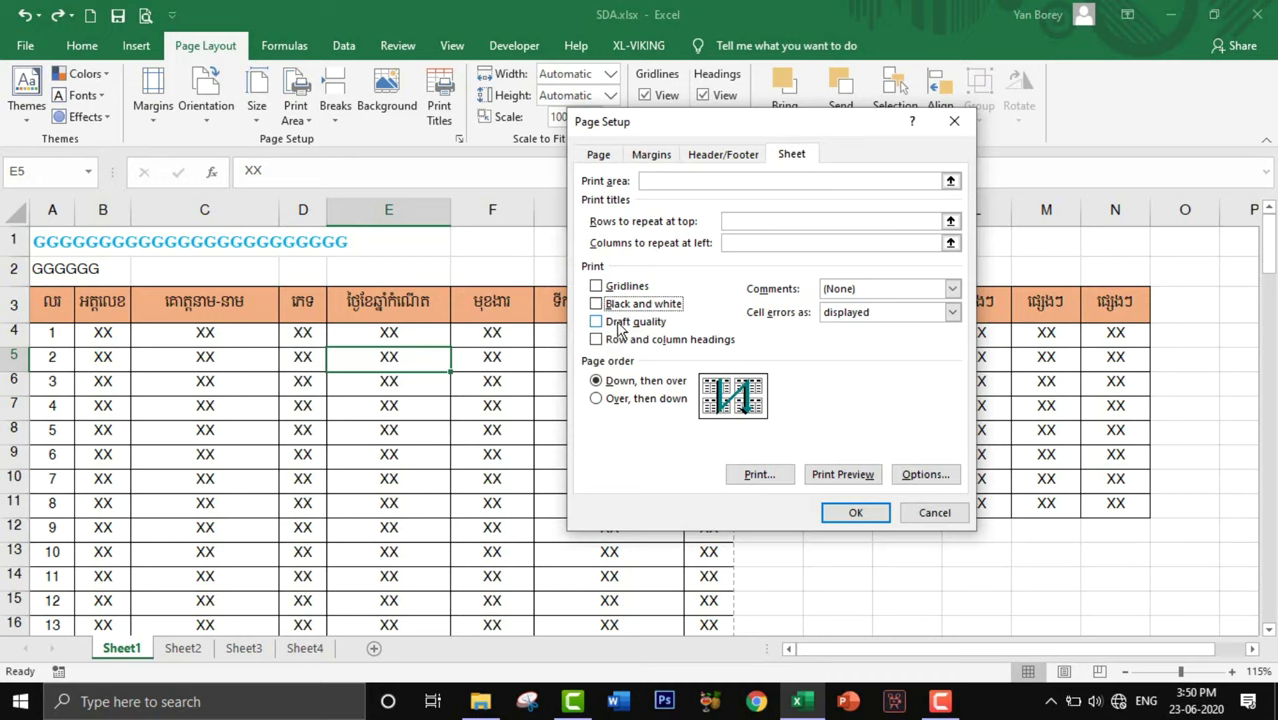
pyautogui.click(597, 341)
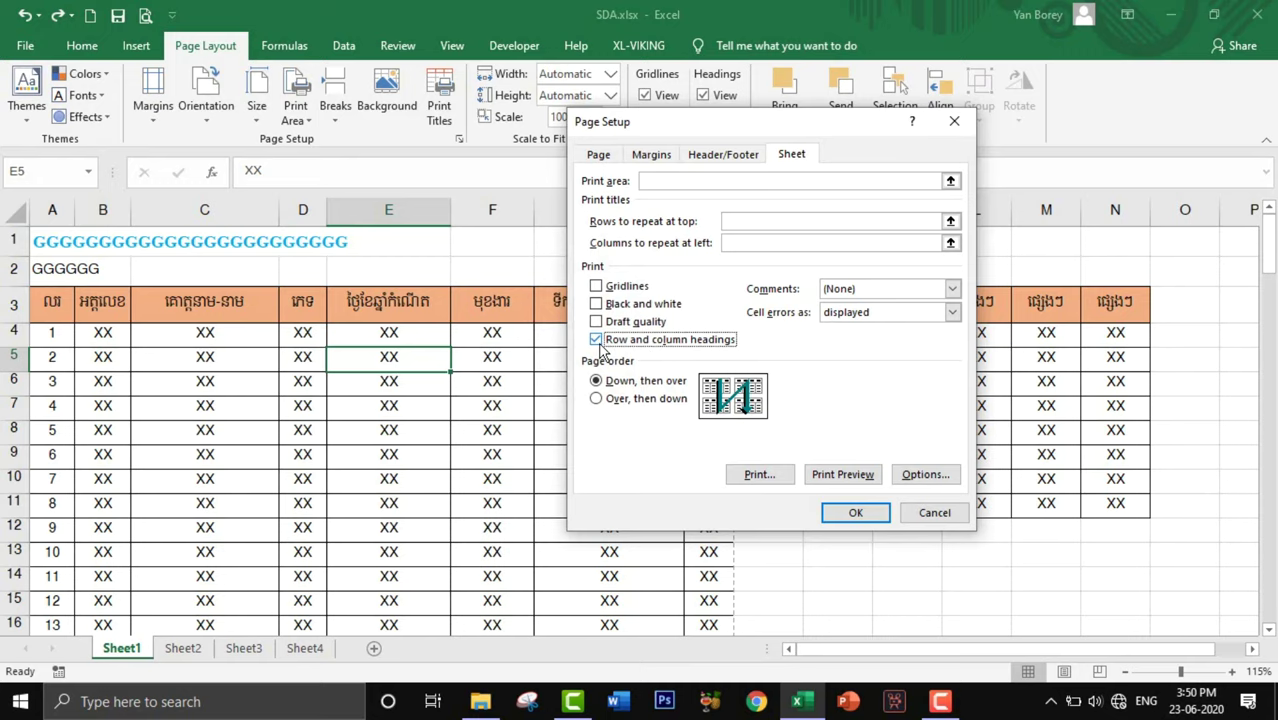
pyautogui.click(597, 341)
pyautogui.moveTo(650, 122); pyautogui.dragTo(821, 327)
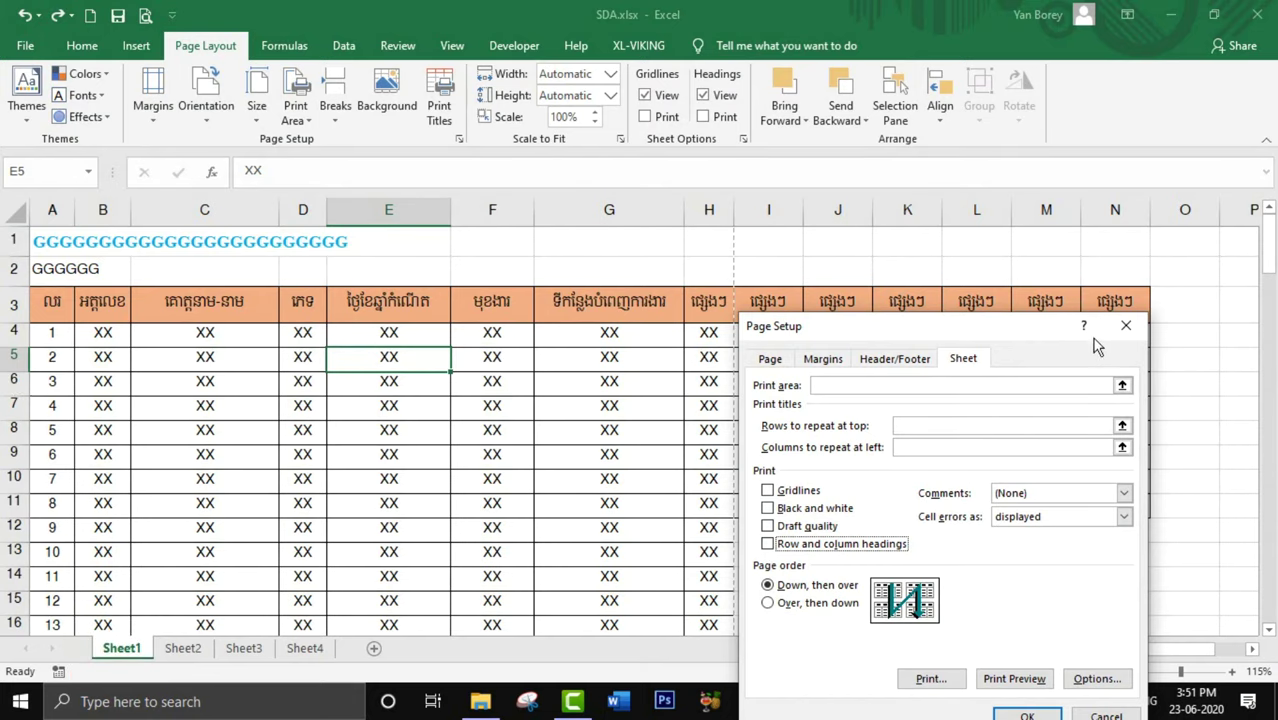
pyautogui.click(1126, 325)
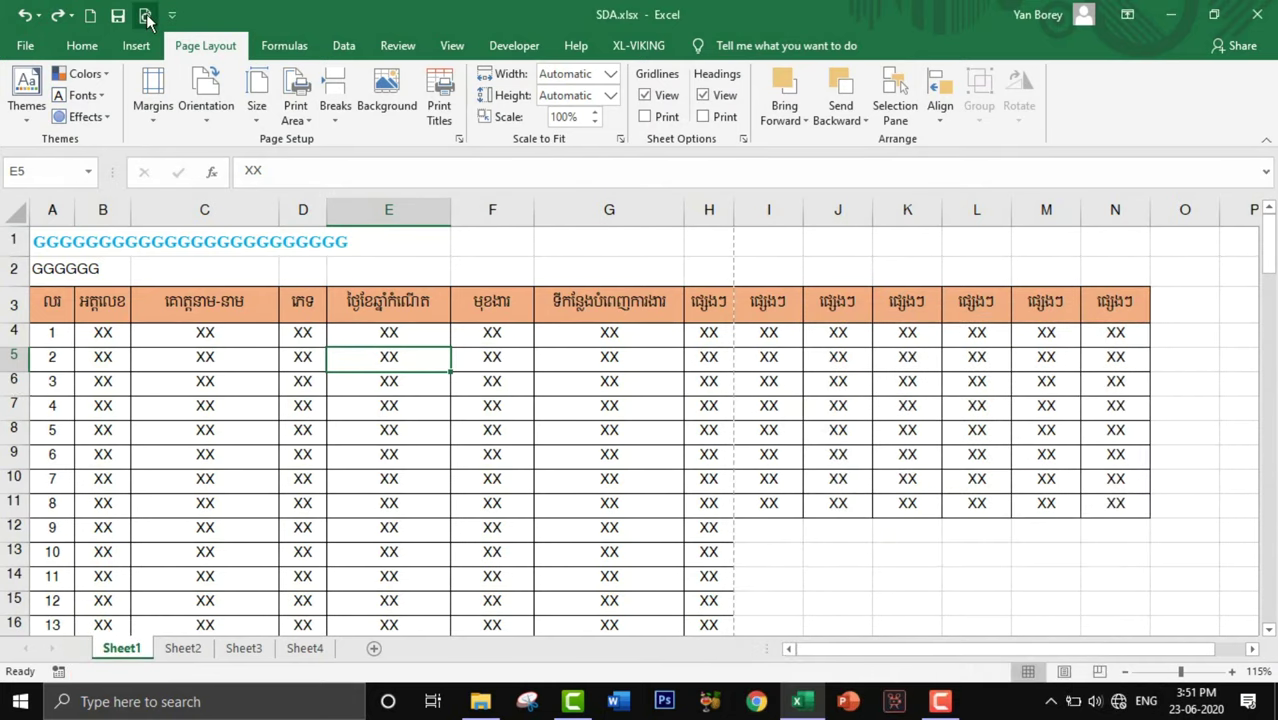
pyautogui.click(146, 18)
pyautogui.click(494, 216)
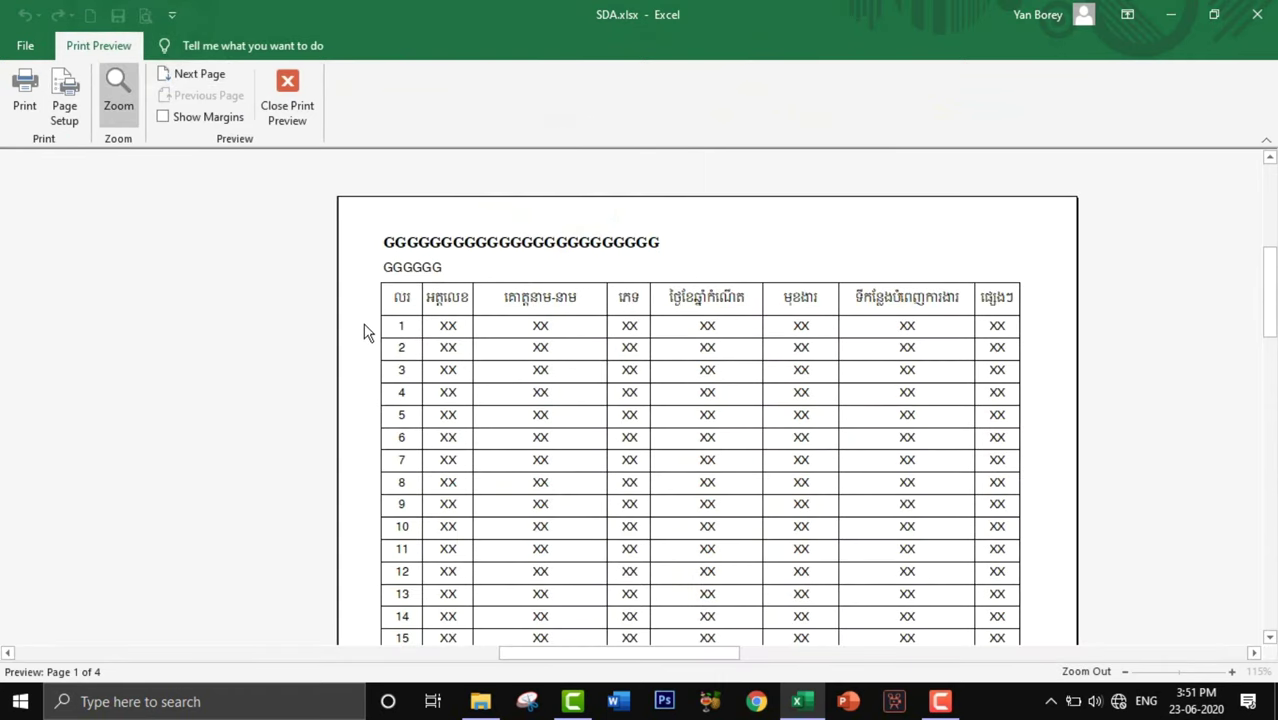
pyautogui.click(312, 100)
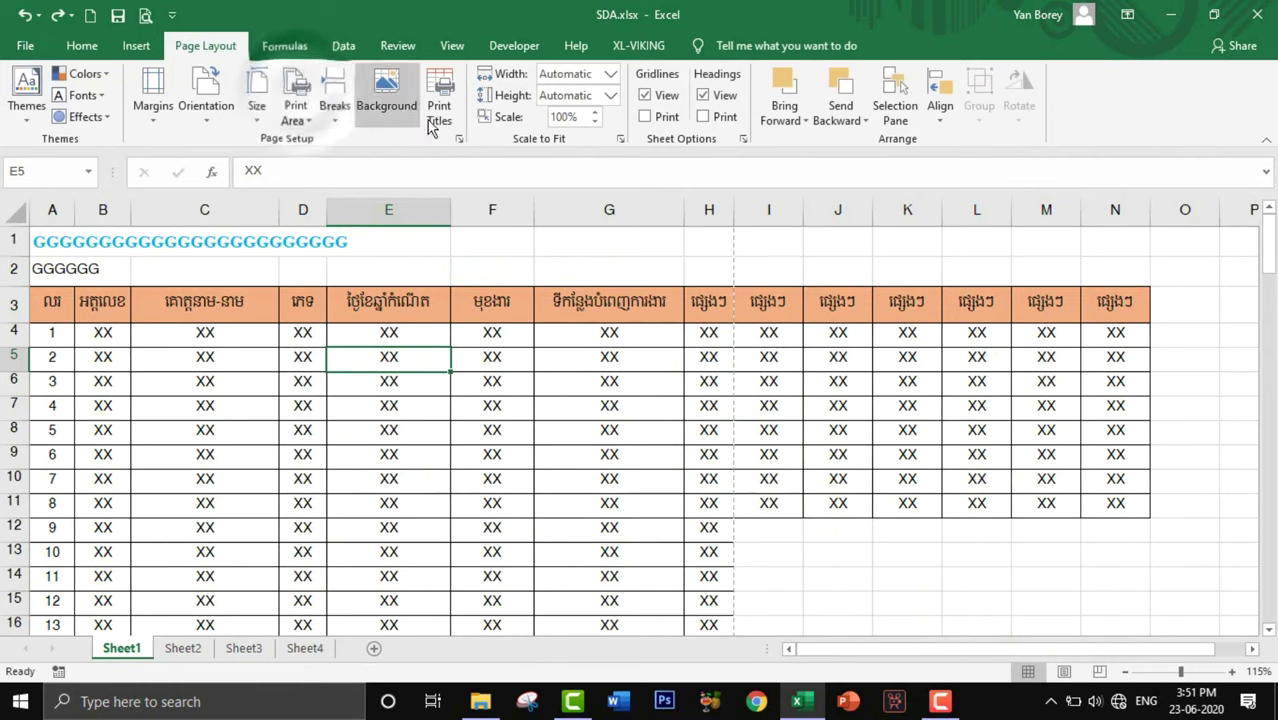
# Step: Turn on printing of row and column headings and turn off black-and-white printing
pyautogui.click(460, 139)
pyautogui.click(962, 299)
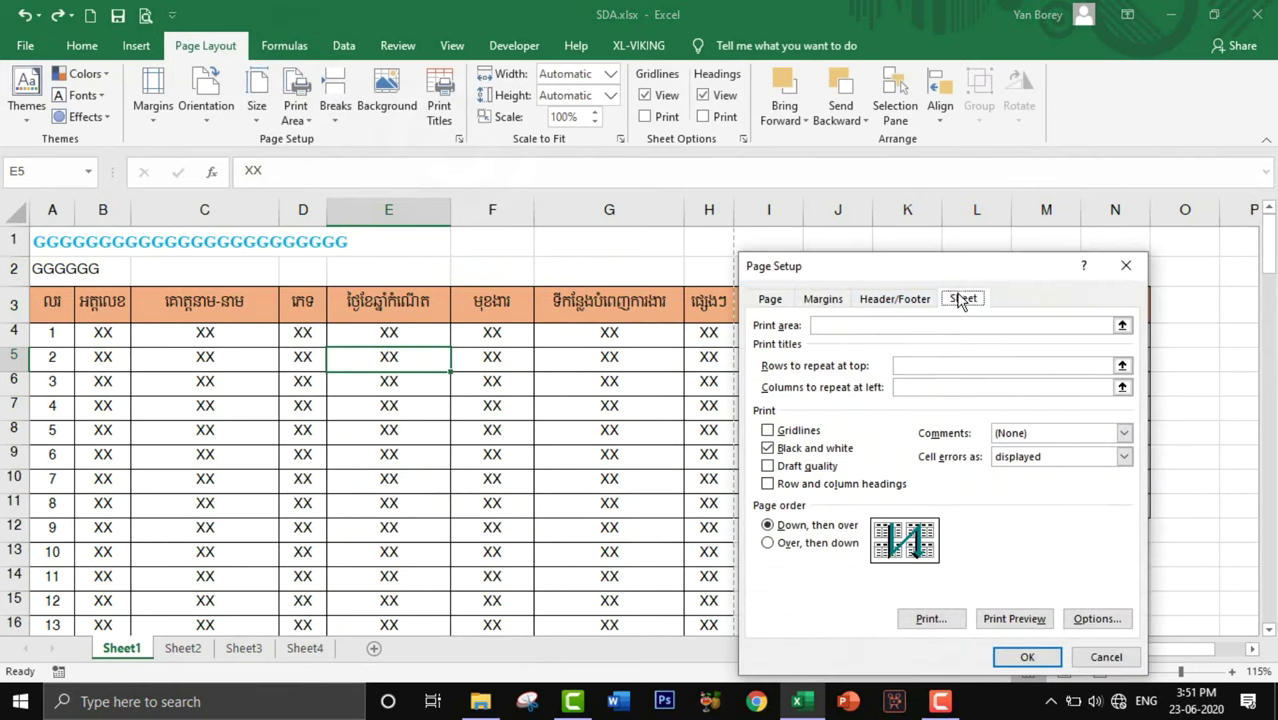
pyautogui.click(768, 483)
pyautogui.click(768, 448)
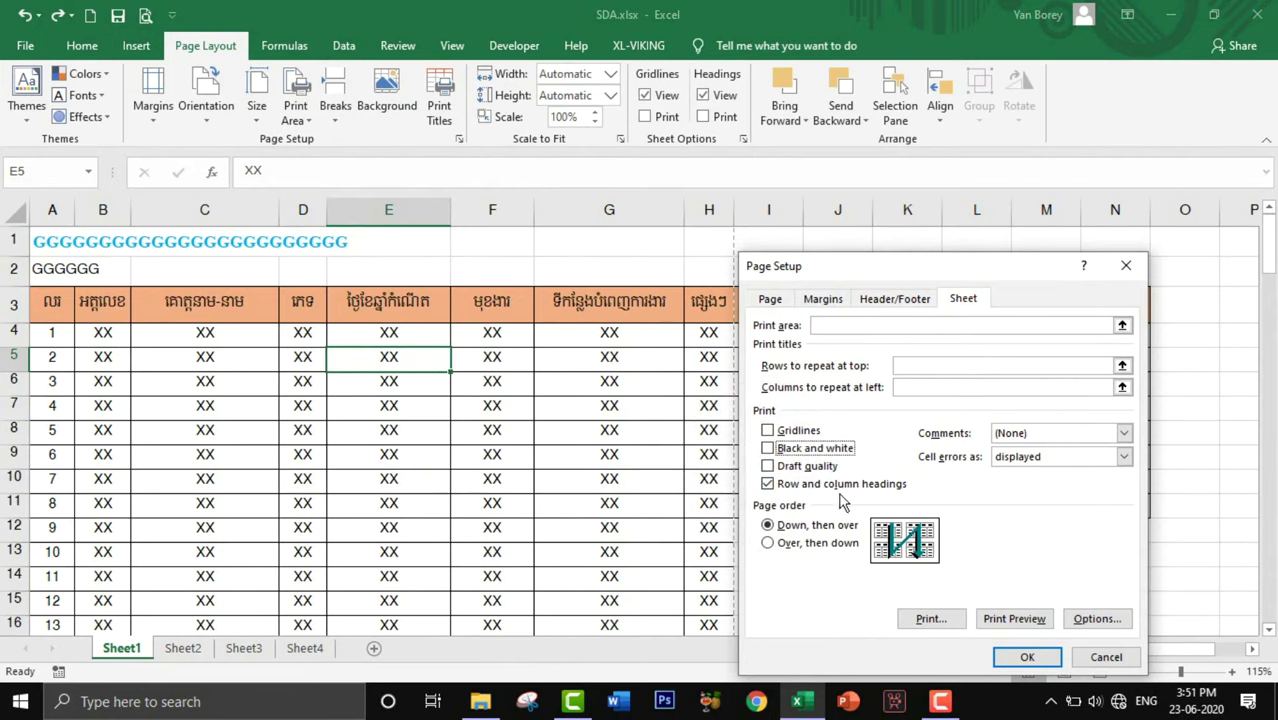
pyautogui.click(1030, 658)
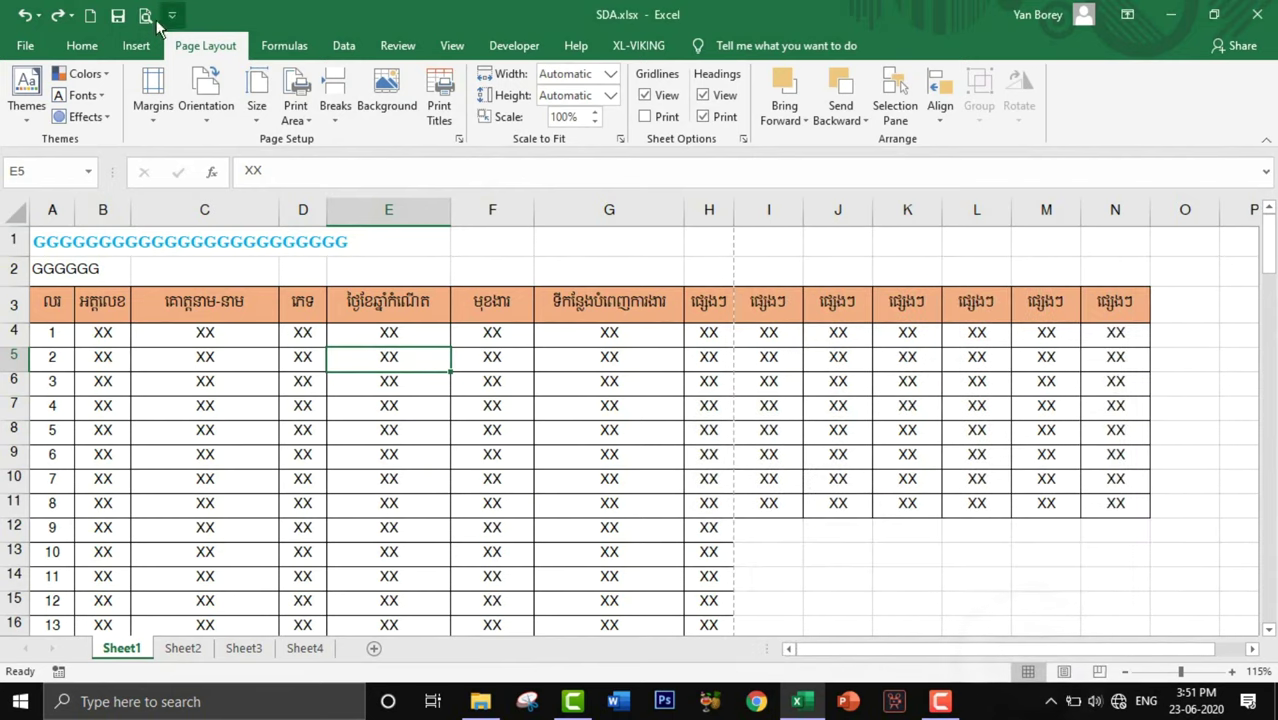
# Step: Preview the colour printout with headings, then reopen Page Setup
pyautogui.click(146, 17)
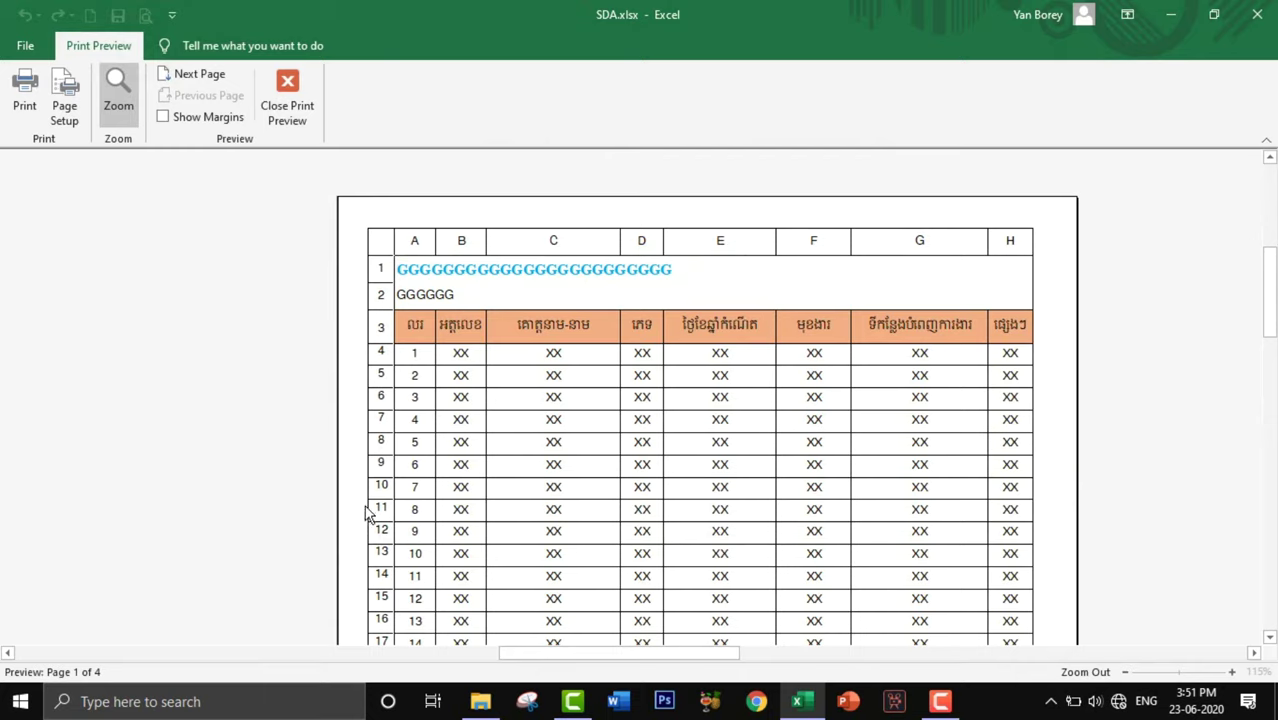
pyautogui.click(288, 114)
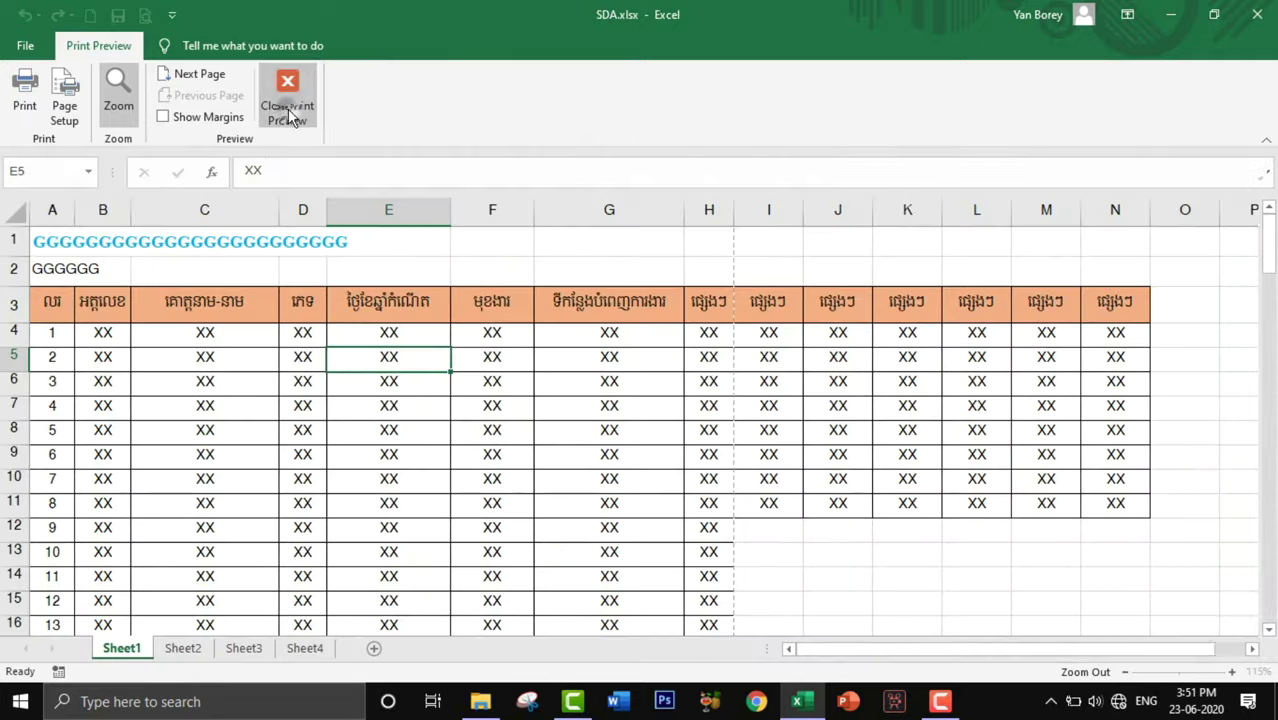
pyautogui.click(459, 139)
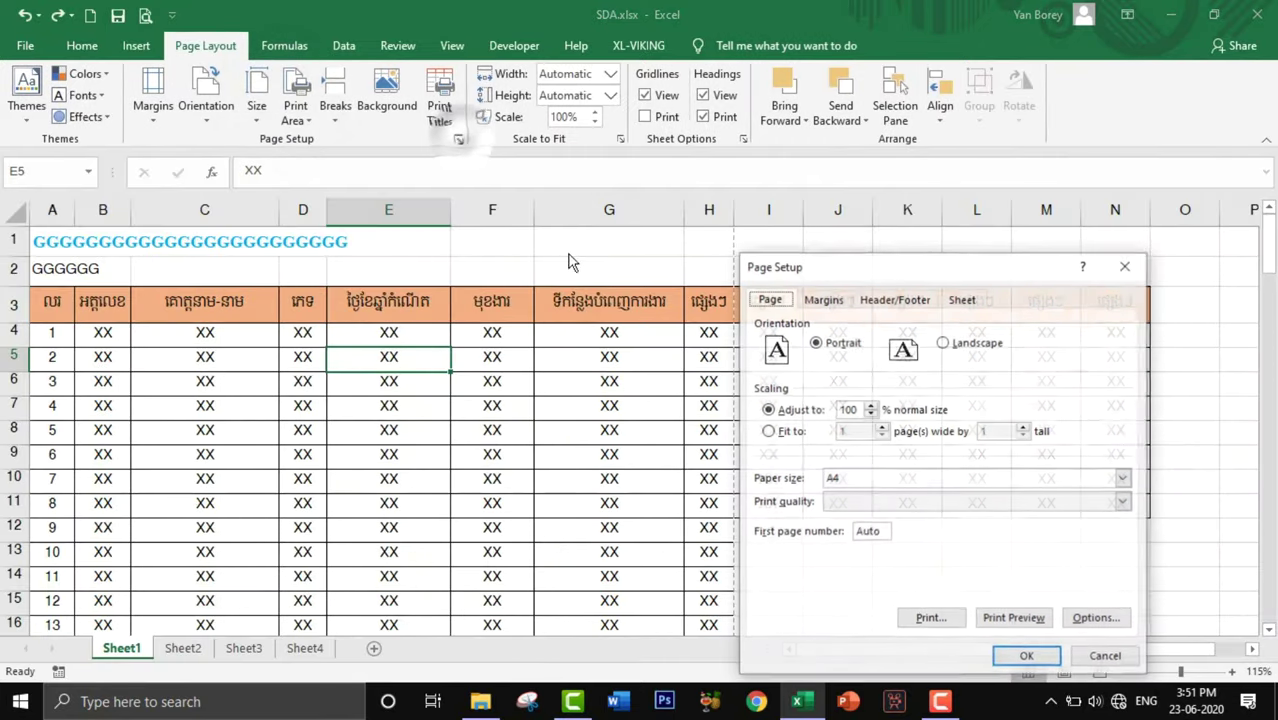
# Step: Turn off row and column heading printing and confirm Sheet1's 'Down, then over' page order
pyautogui.click(962, 298)
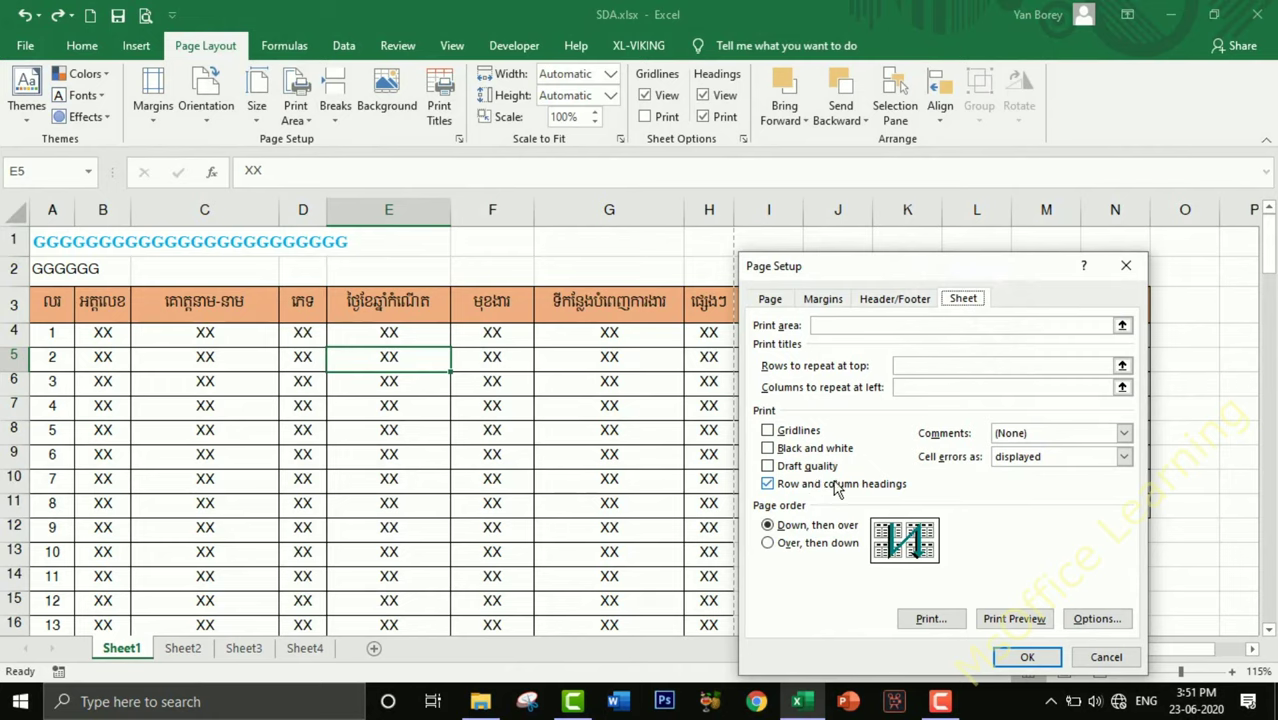
pyautogui.click(767, 485)
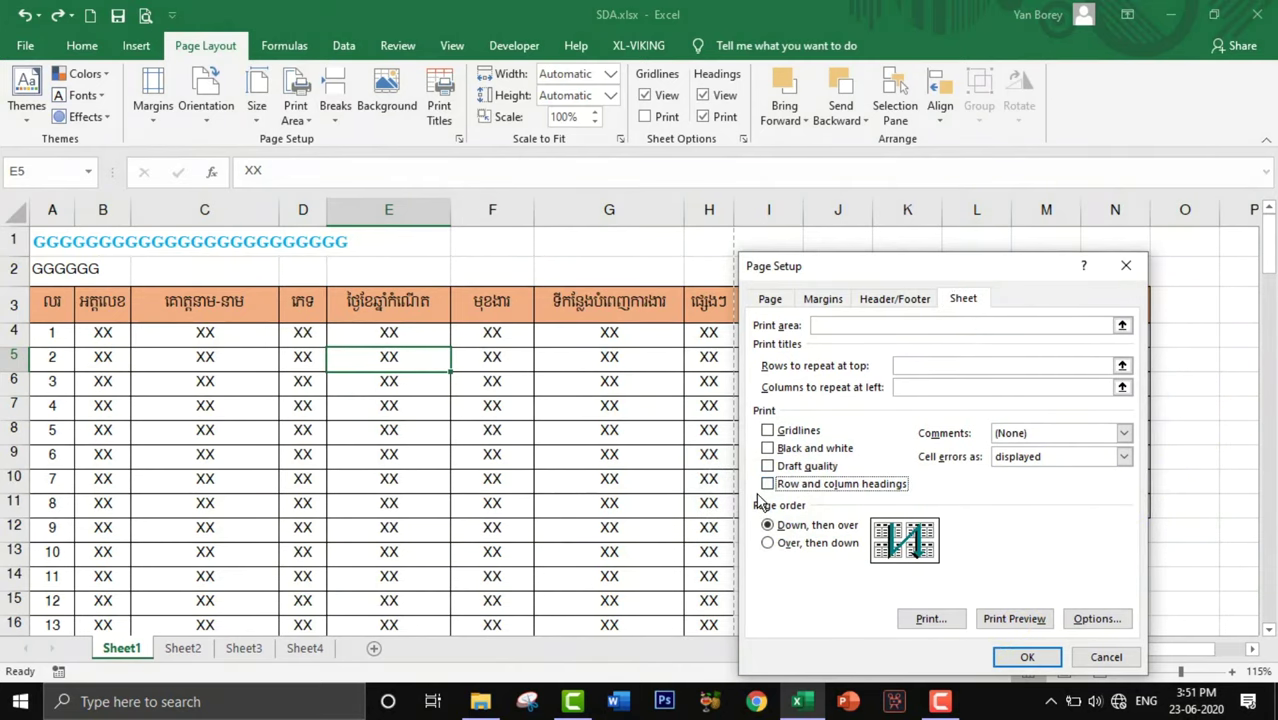
pyautogui.moveTo(918, 281); pyautogui.dragTo(806, 206)
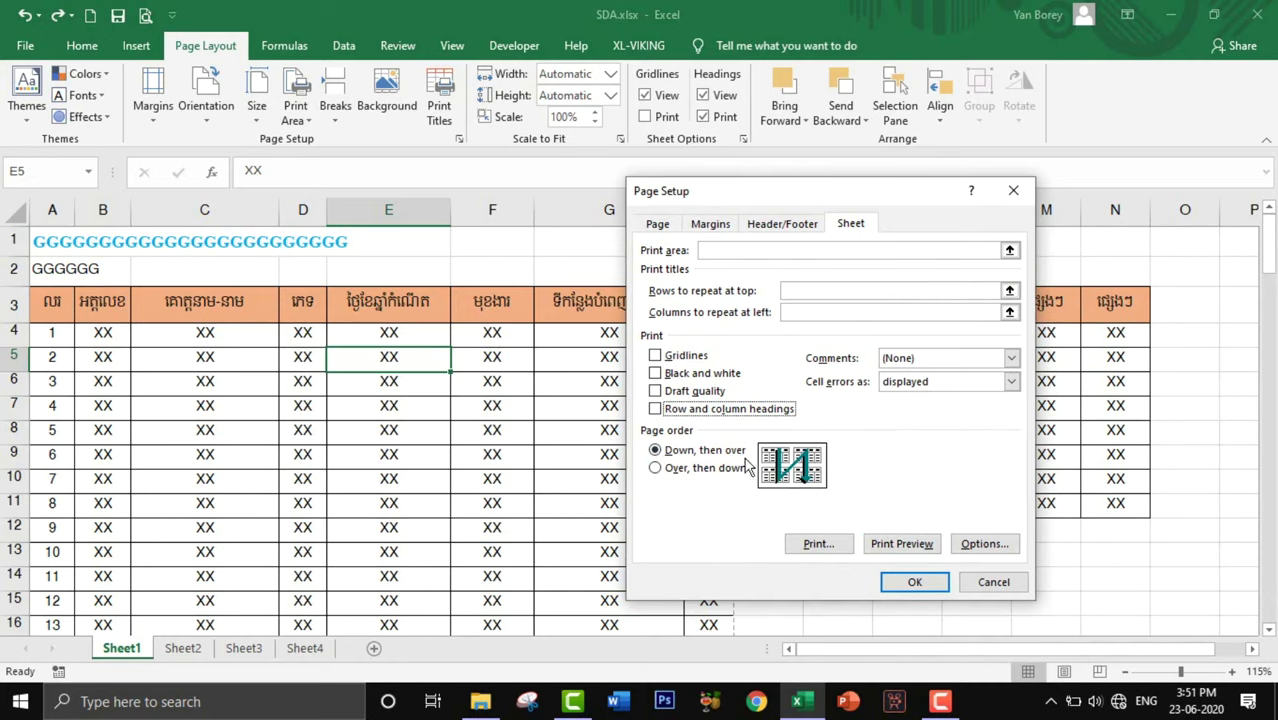
pyautogui.click(911, 584)
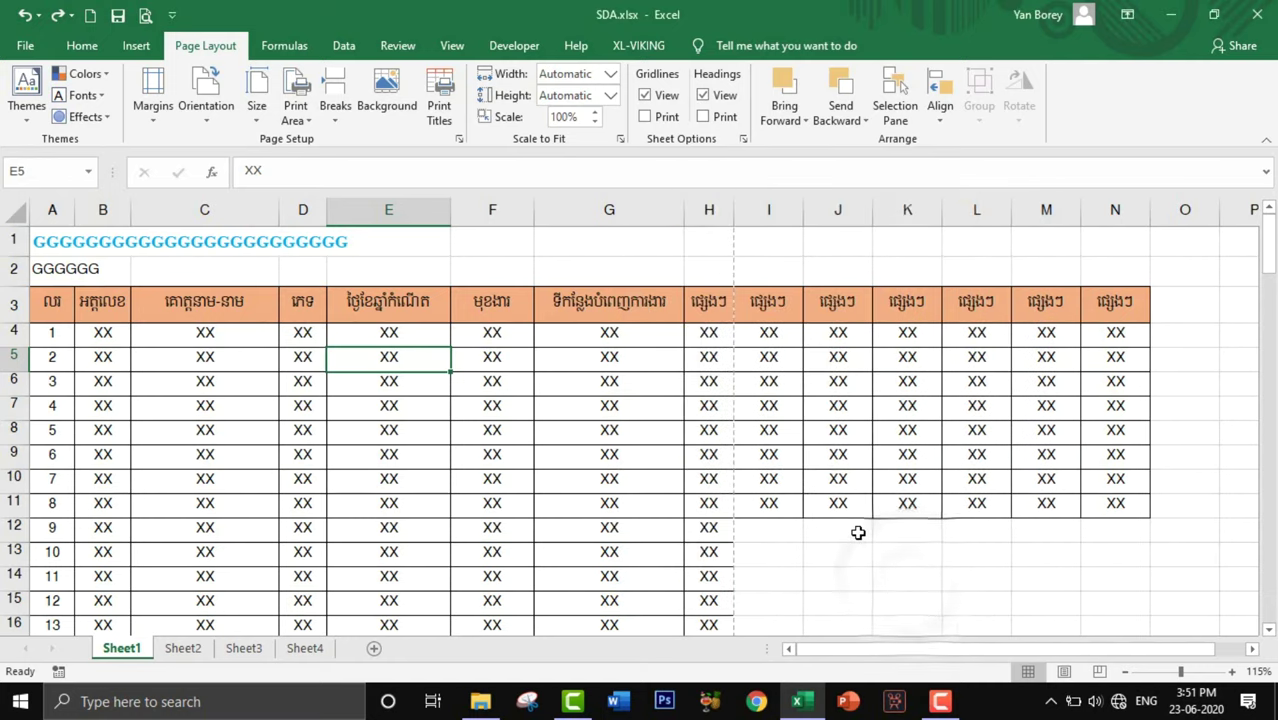
pyautogui.scroll(-1, 858, 533)
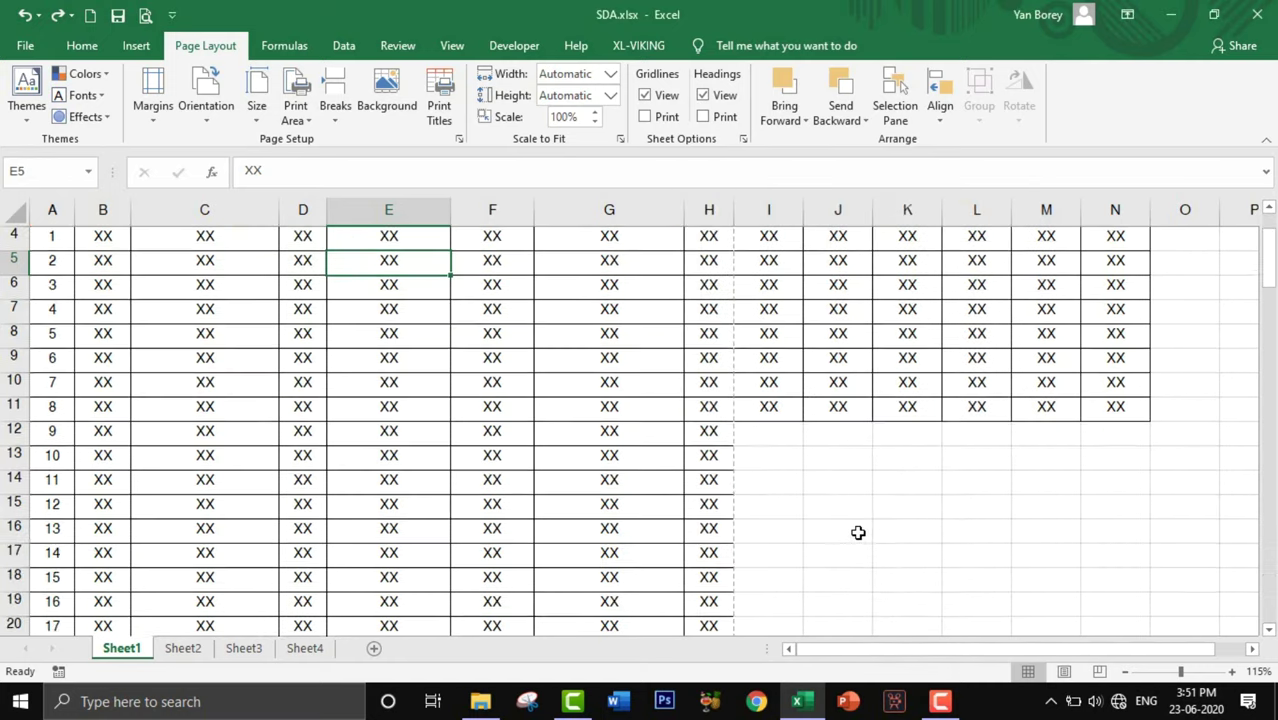
# Step: Show Sheet1 in page-break preview and scroll through its six numbered pages
pyautogui.click(1099, 672)
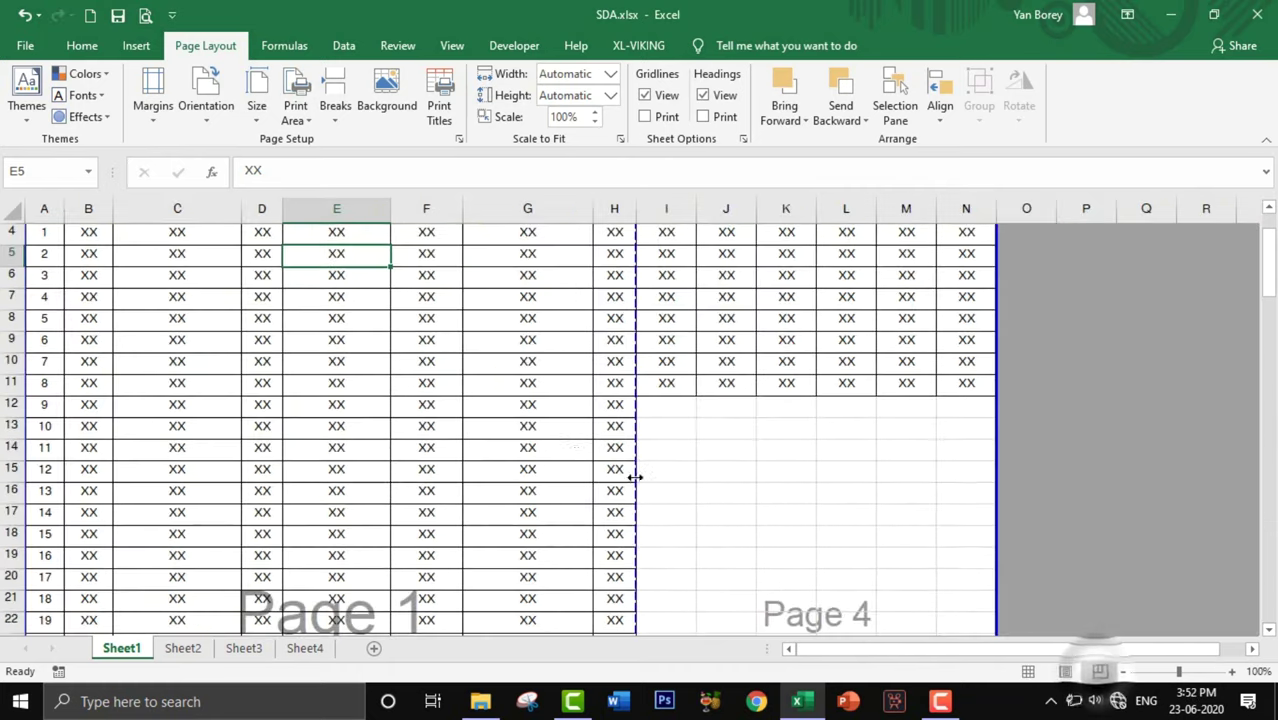
pyautogui.scroll(-1, 530, 442)
pyautogui.scroll(-2, 525, 442)
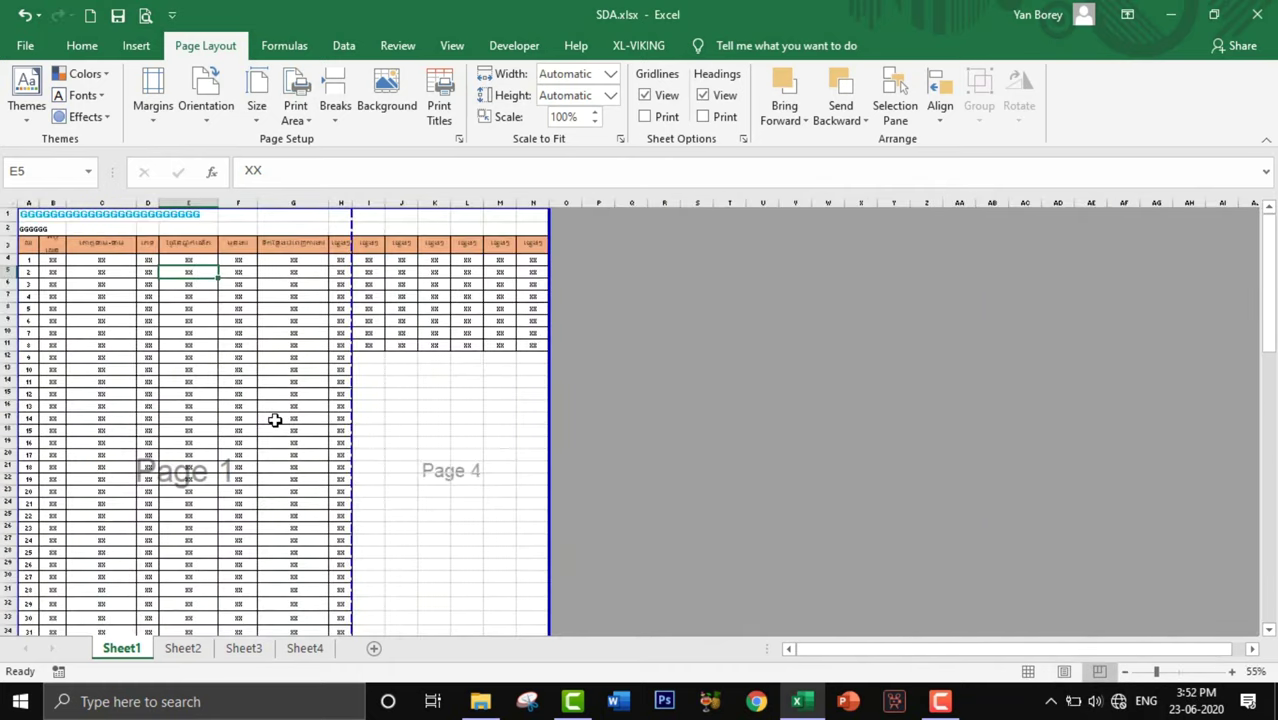
pyautogui.scroll(-2, 200, 397)
pyautogui.scroll(-2, 200, 397)
pyautogui.scroll(-4, 200, 397)
pyautogui.scroll(-4, 200, 397)
pyautogui.scroll(-4, 200, 397)
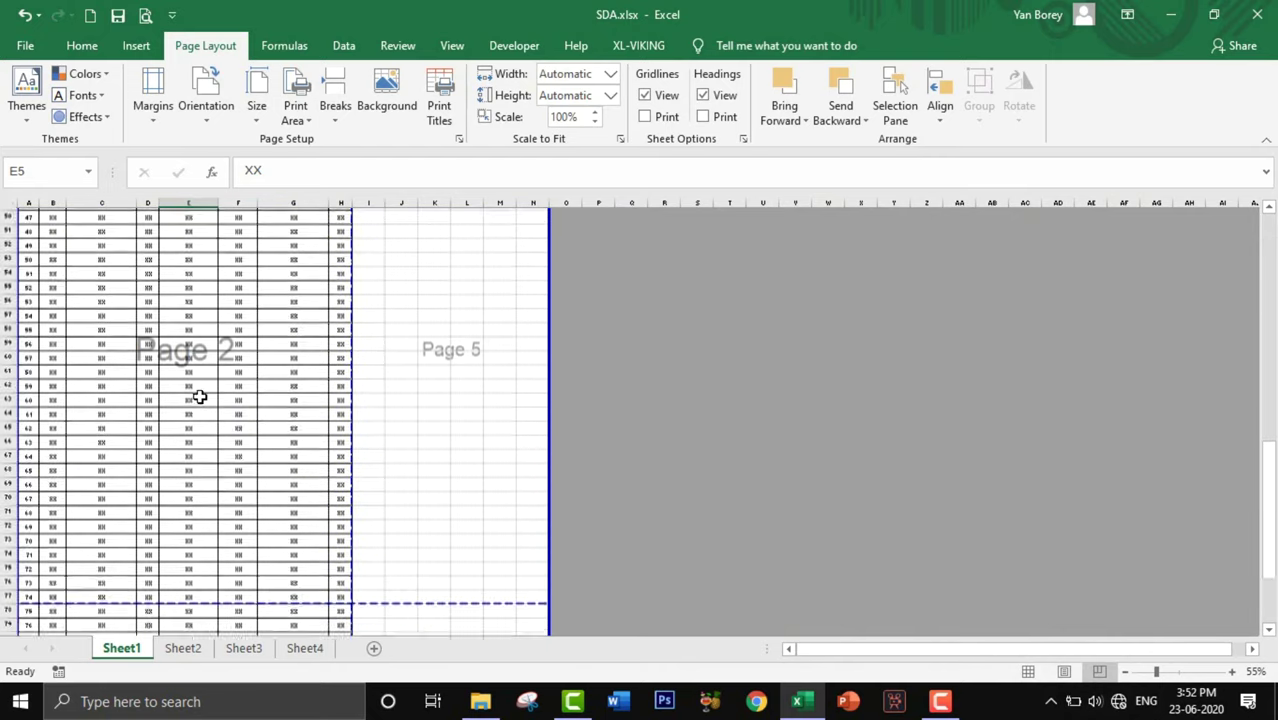
pyautogui.scroll(-8, 198, 420)
pyautogui.scroll(6, 196, 372)
pyautogui.scroll(10, 194, 374)
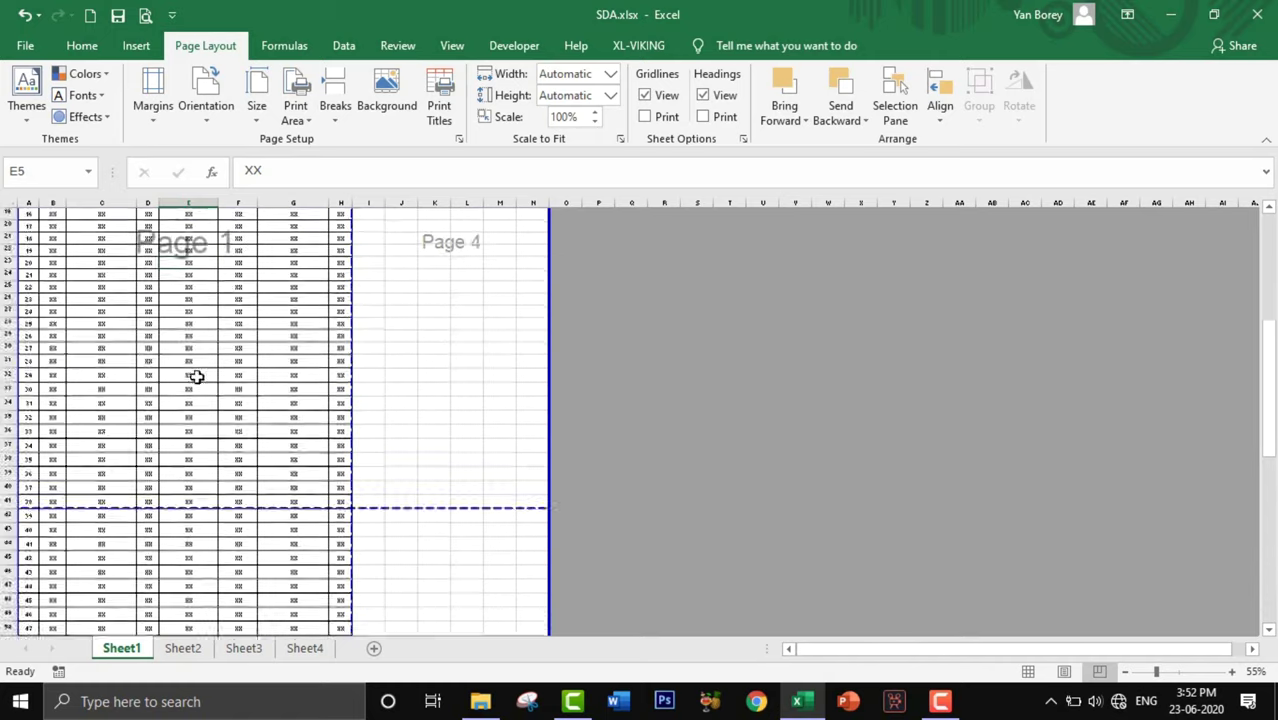
pyautogui.scroll(8, 197, 371)
# Step: Select cells on the right-hand pages, then bring up Page Setup again
pyautogui.click(463, 285)
pyautogui.scroll(-2, 462, 365)
pyautogui.scroll(-6, 462, 365)
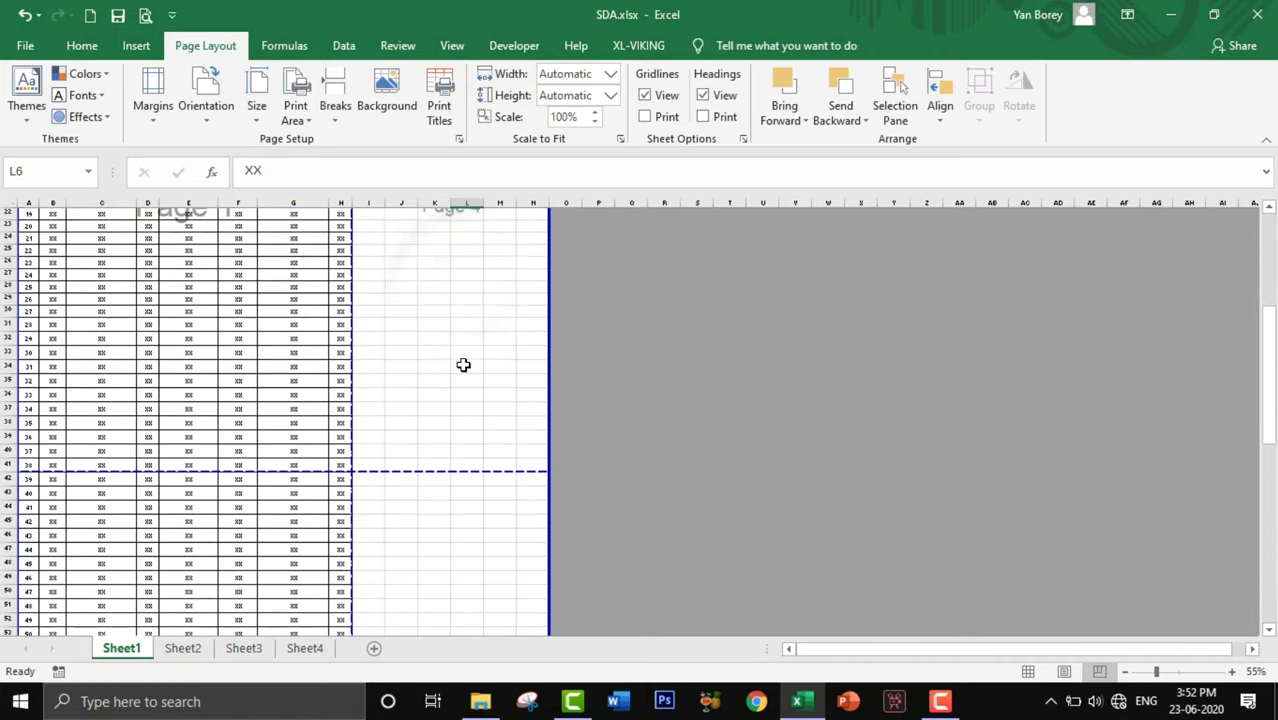
pyautogui.scroll(-3, 462, 365)
pyautogui.moveTo(456, 437); pyautogui.dragTo(451, 575)
pyautogui.scroll(-5, 451, 572)
pyautogui.scroll(-7, 451, 500)
pyautogui.moveTo(458, 341); pyautogui.dragTo(467, 368)
pyautogui.scroll(6, 215, 315)
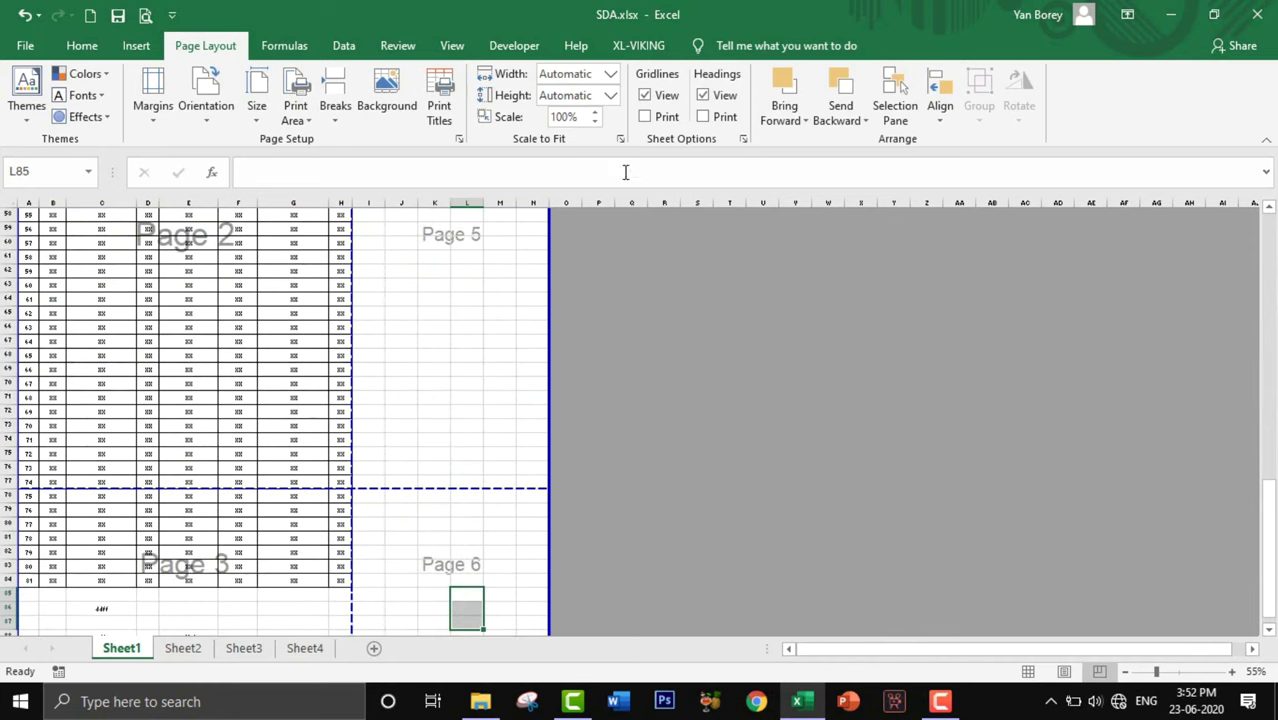
pyautogui.click(459, 139)
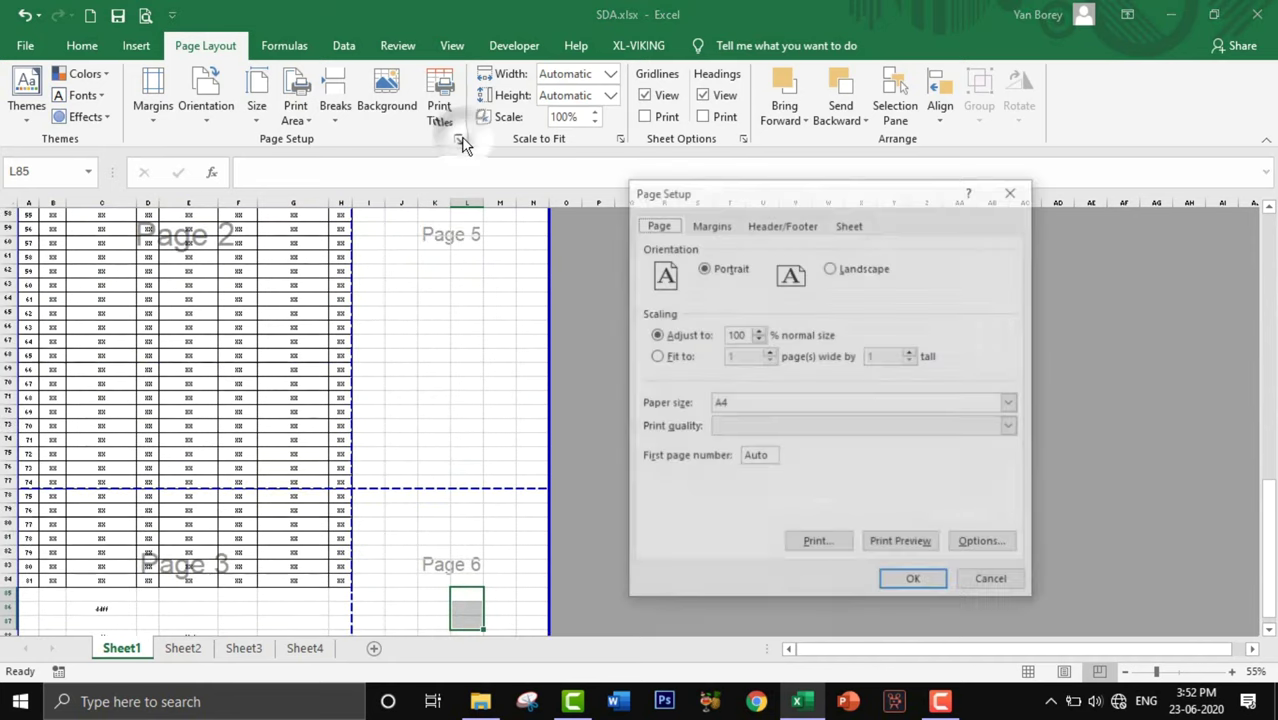
# Step: Set Sheet1's page order to 'Over, then down' and apply it
pyautogui.click(850, 224)
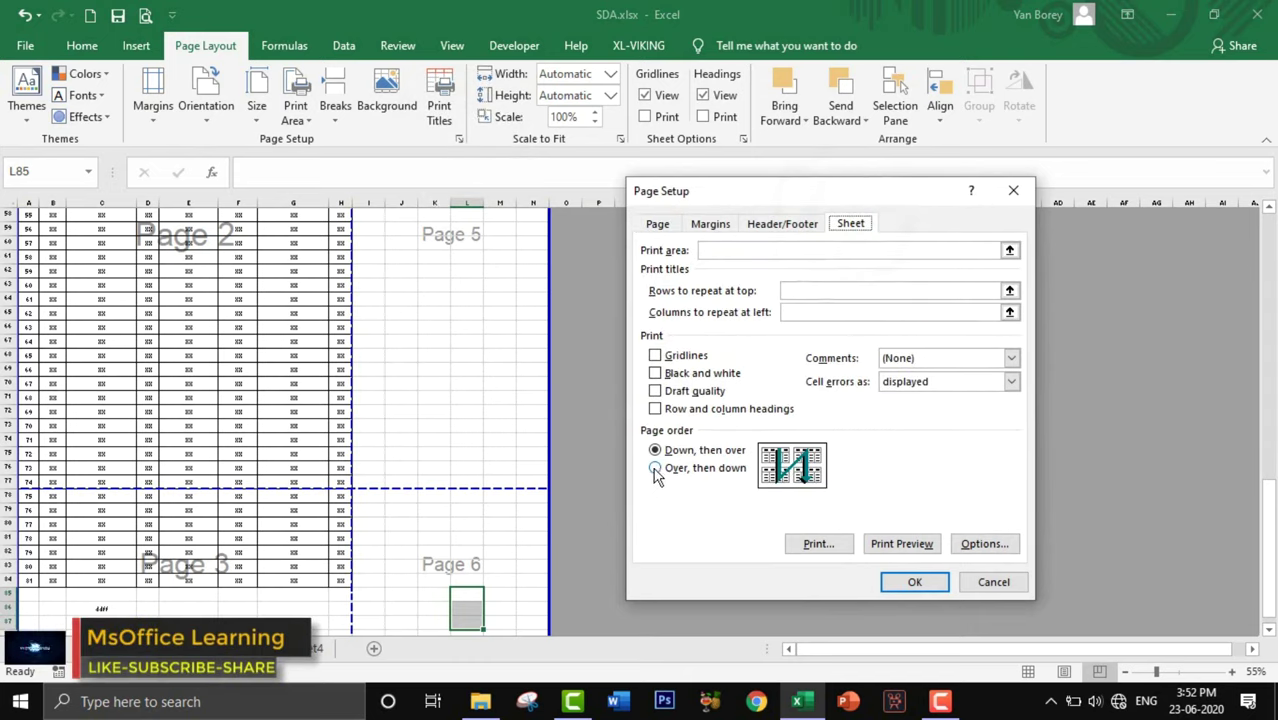
pyautogui.click(676, 478)
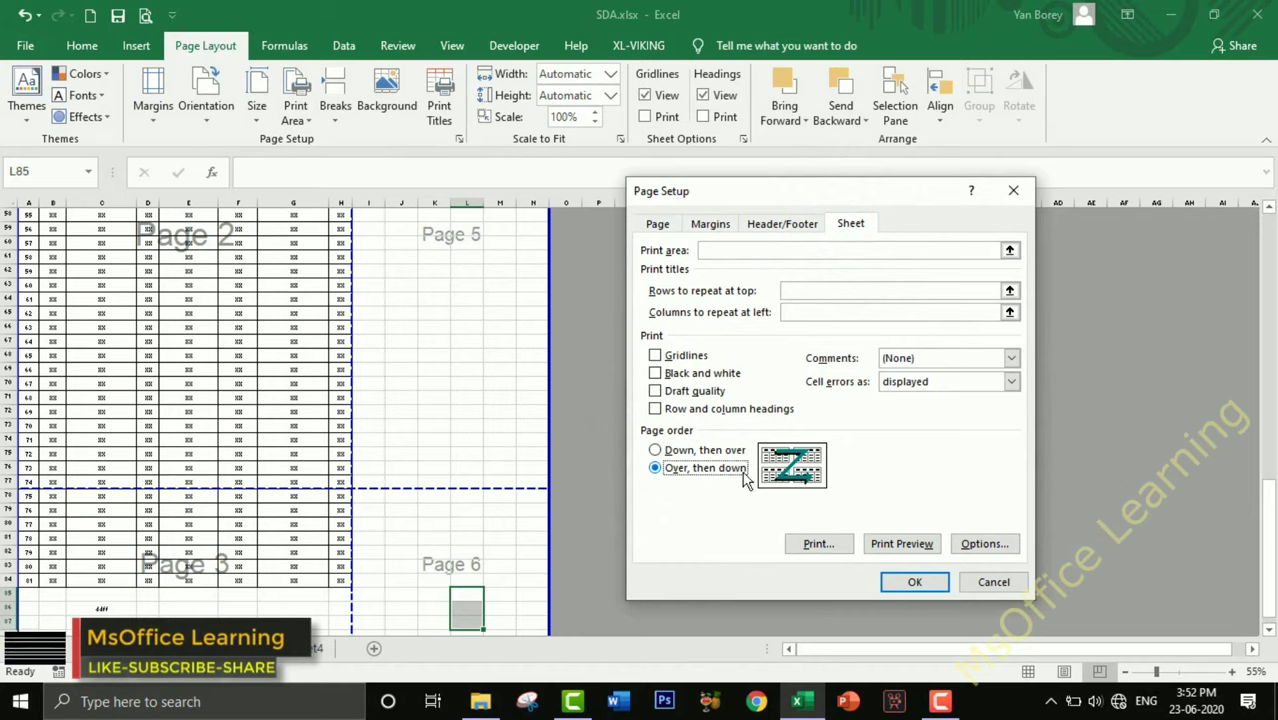
pyautogui.click(922, 587)
pyautogui.scroll(4, 277, 338)
pyautogui.scroll(4, 278, 340)
pyautogui.scroll(5, 277, 340)
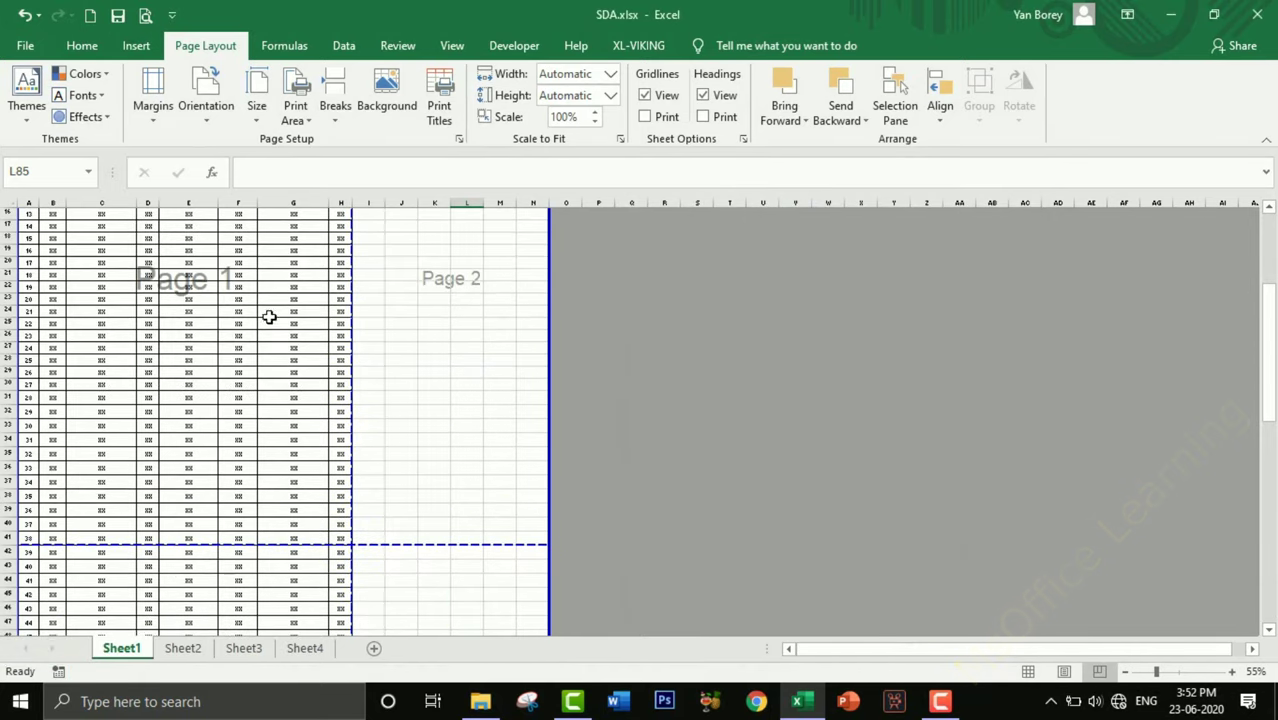
# Step: Mark cell blocks on Page 2, column L and E79:E81 to check the new numbering
pyautogui.moveTo(175, 278); pyautogui.dragTo(294, 328)
pyautogui.moveTo(400, 324); pyautogui.dragTo(570, 371)
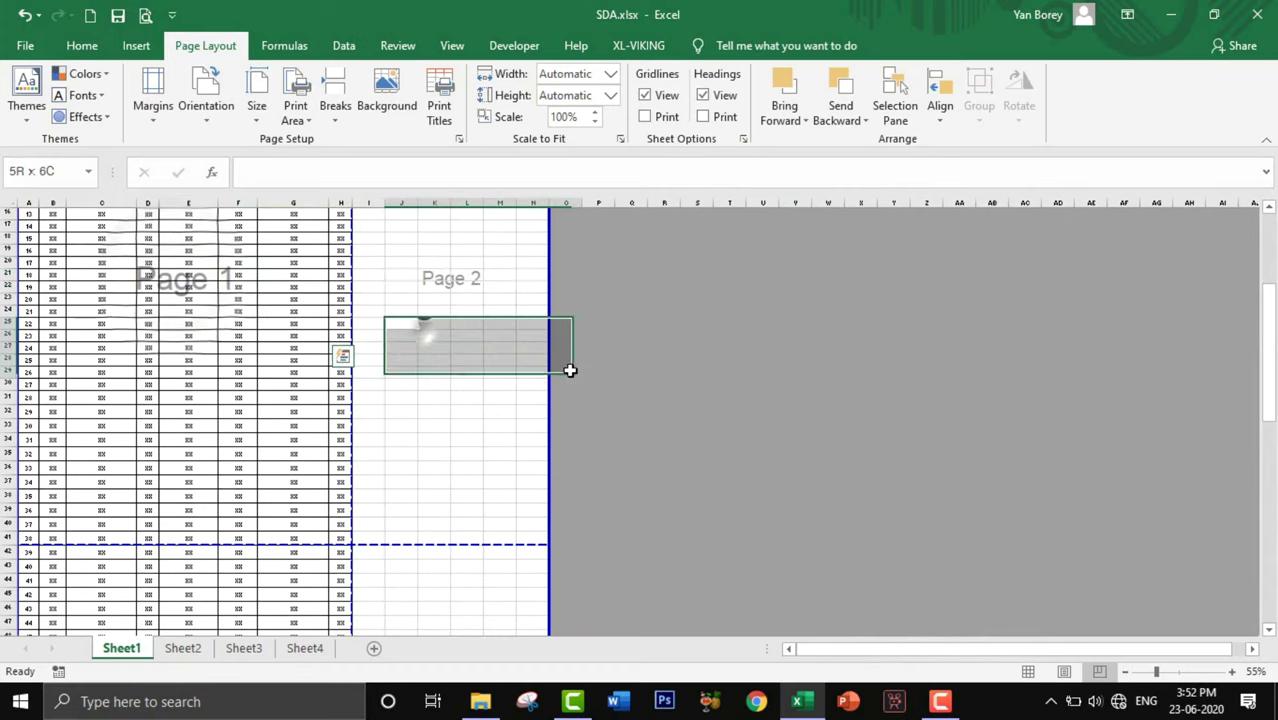
pyautogui.scroll(-3, 472, 509)
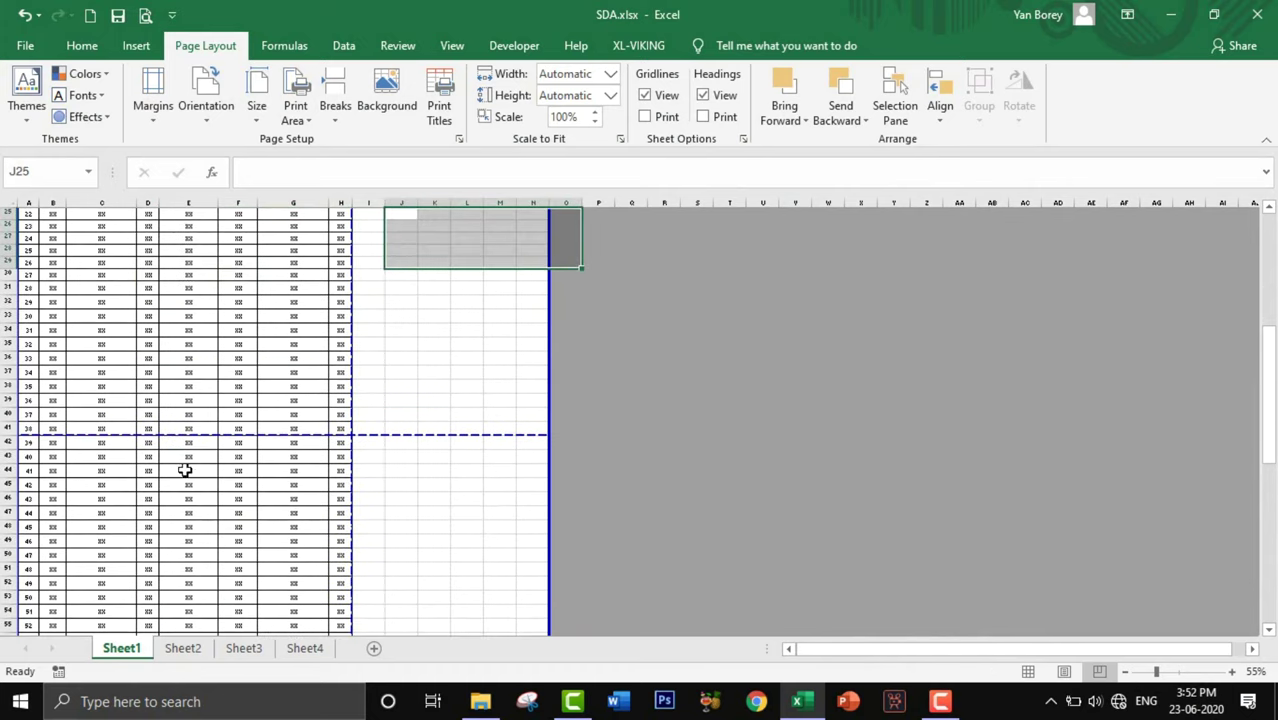
pyautogui.moveTo(185, 470); pyautogui.dragTo(191, 627)
pyautogui.moveTo(466, 390); pyautogui.dragTo(459, 577)
pyautogui.scroll(-2, 159, 450)
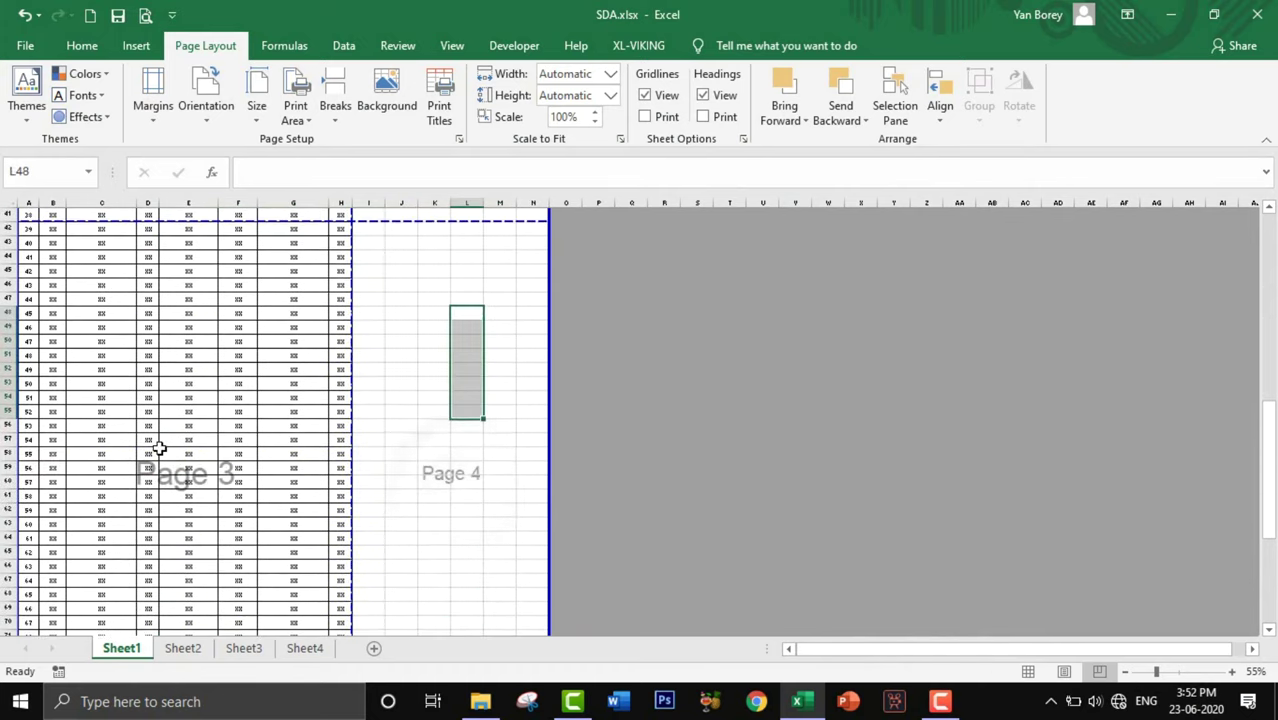
pyautogui.scroll(-5, 184, 506)
pyautogui.moveTo(188, 608); pyautogui.dragTo(186, 582)
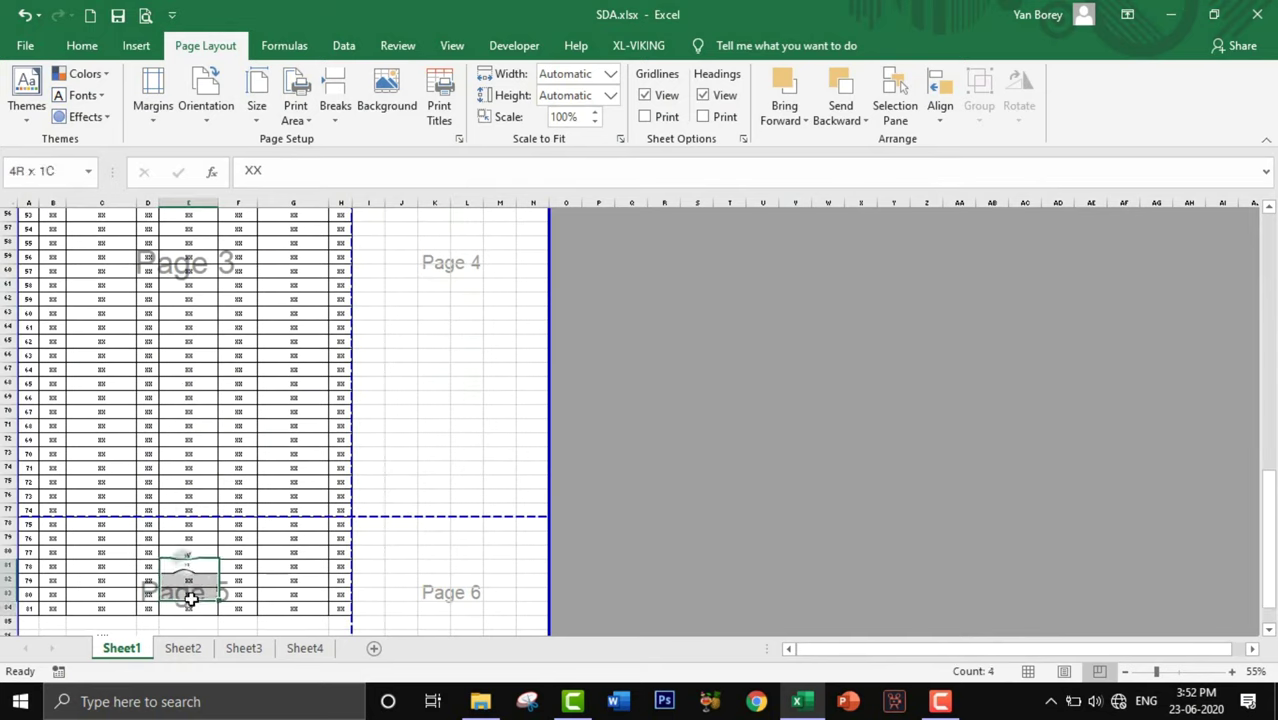
pyautogui.click(430, 604)
pyautogui.scroll(5, 430, 590)
pyautogui.scroll(7, 430, 590)
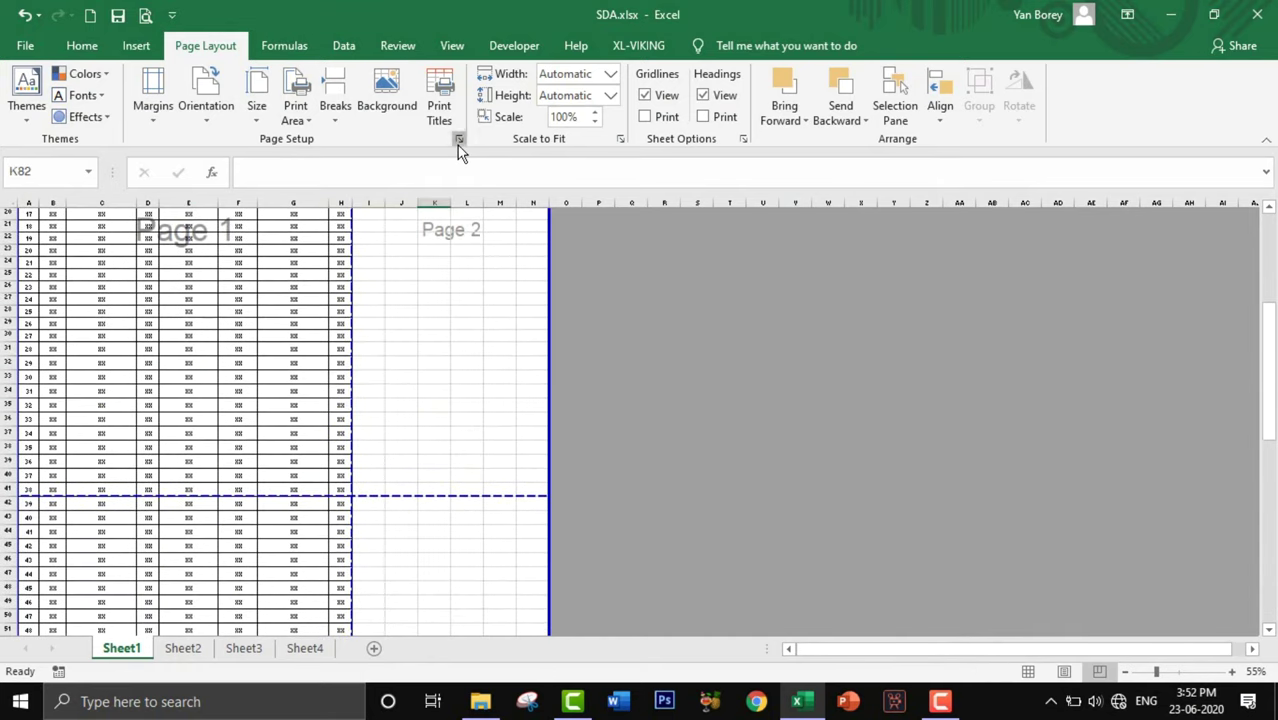
# Step: Review the Page and Margins settings, then set page order back to 'Down, then over'
pyautogui.click(458, 140)
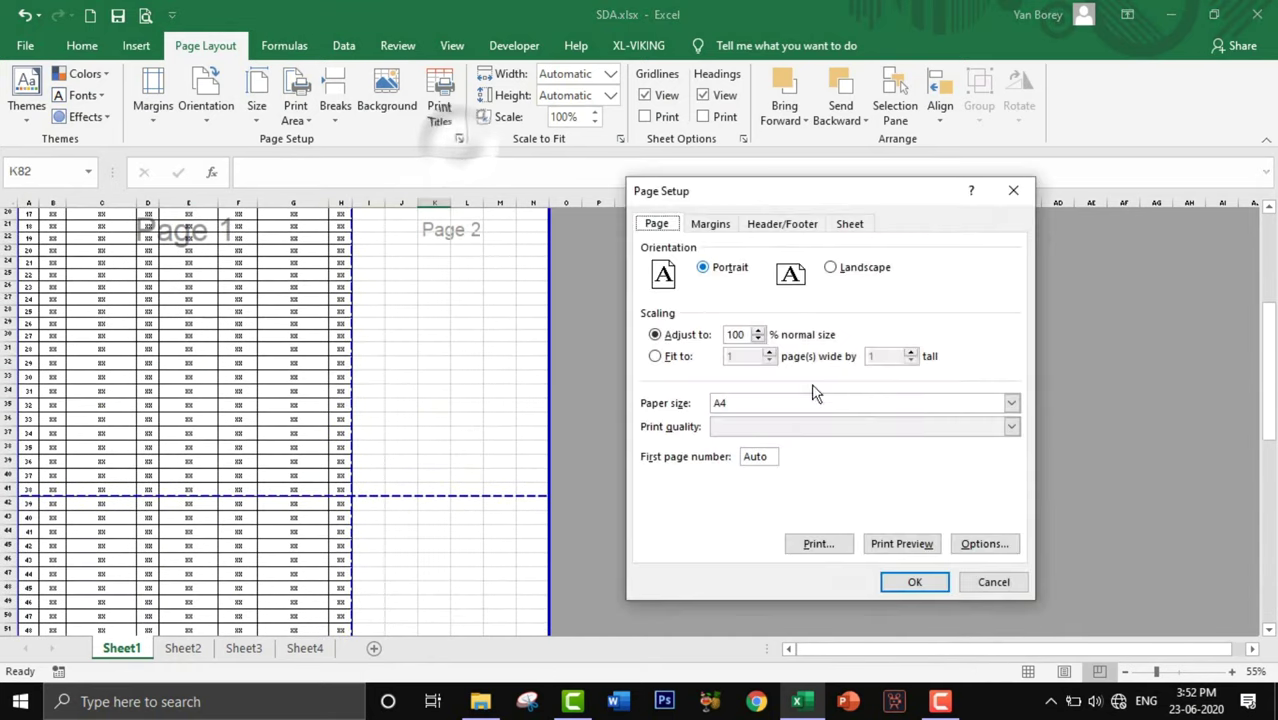
pyautogui.click(848, 226)
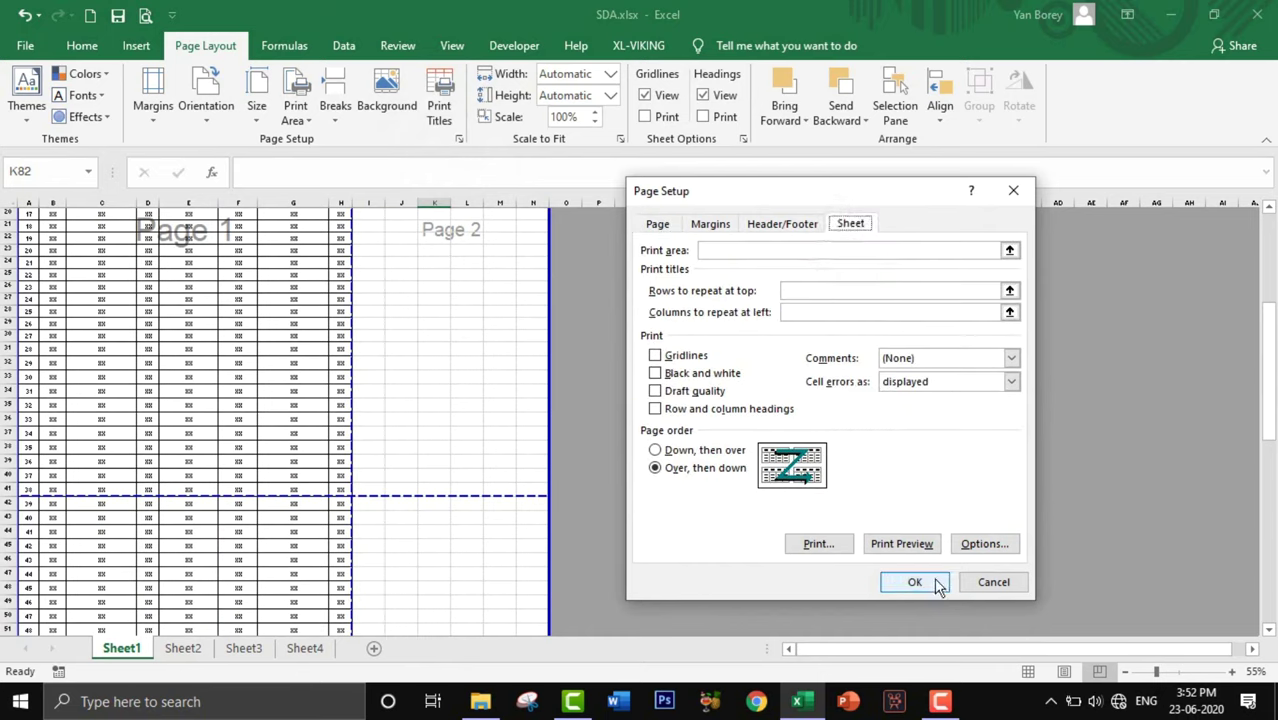
pyautogui.click(656, 225)
pyautogui.click(703, 225)
pyautogui.click(658, 225)
pyautogui.click(710, 225)
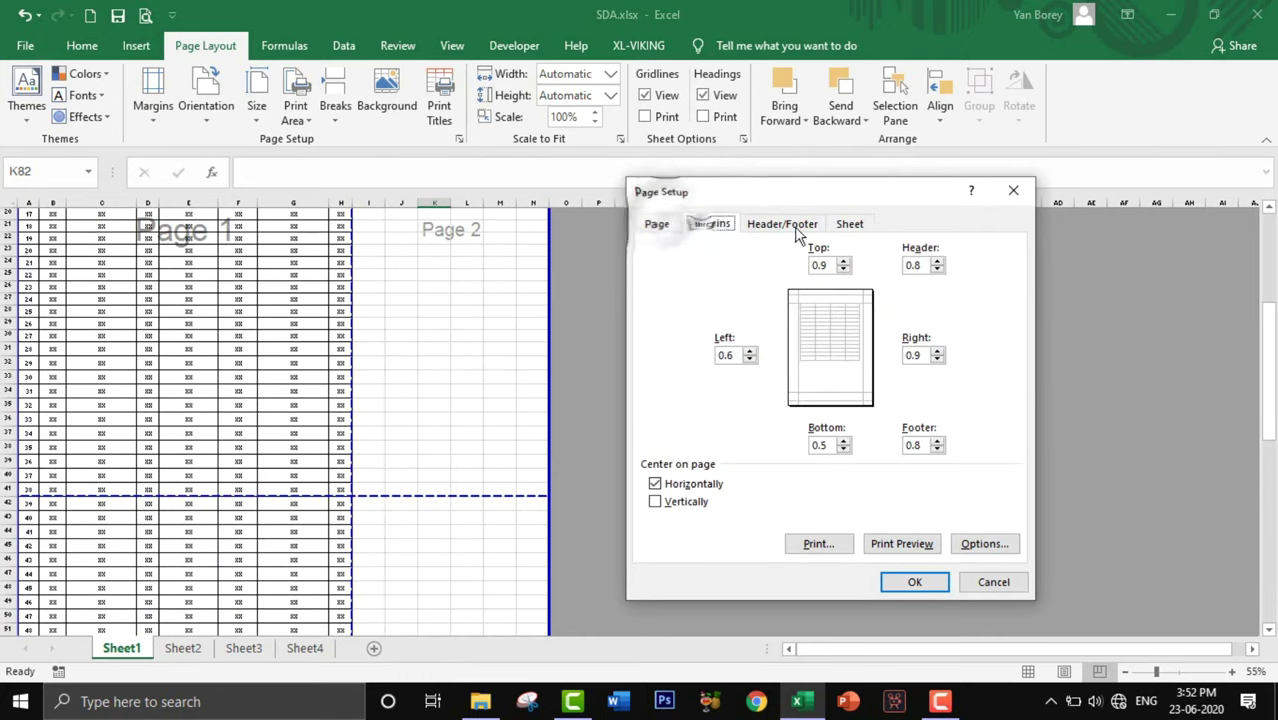
pyautogui.click(850, 224)
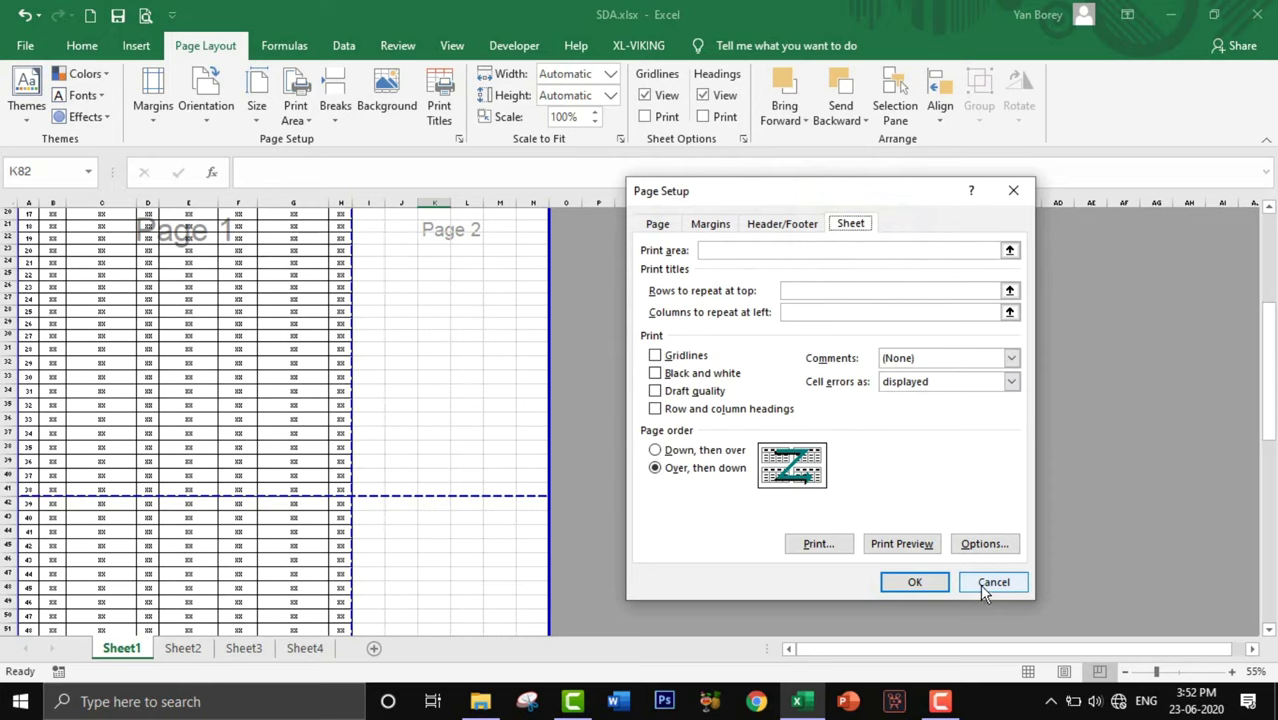
pyautogui.click(656, 451)
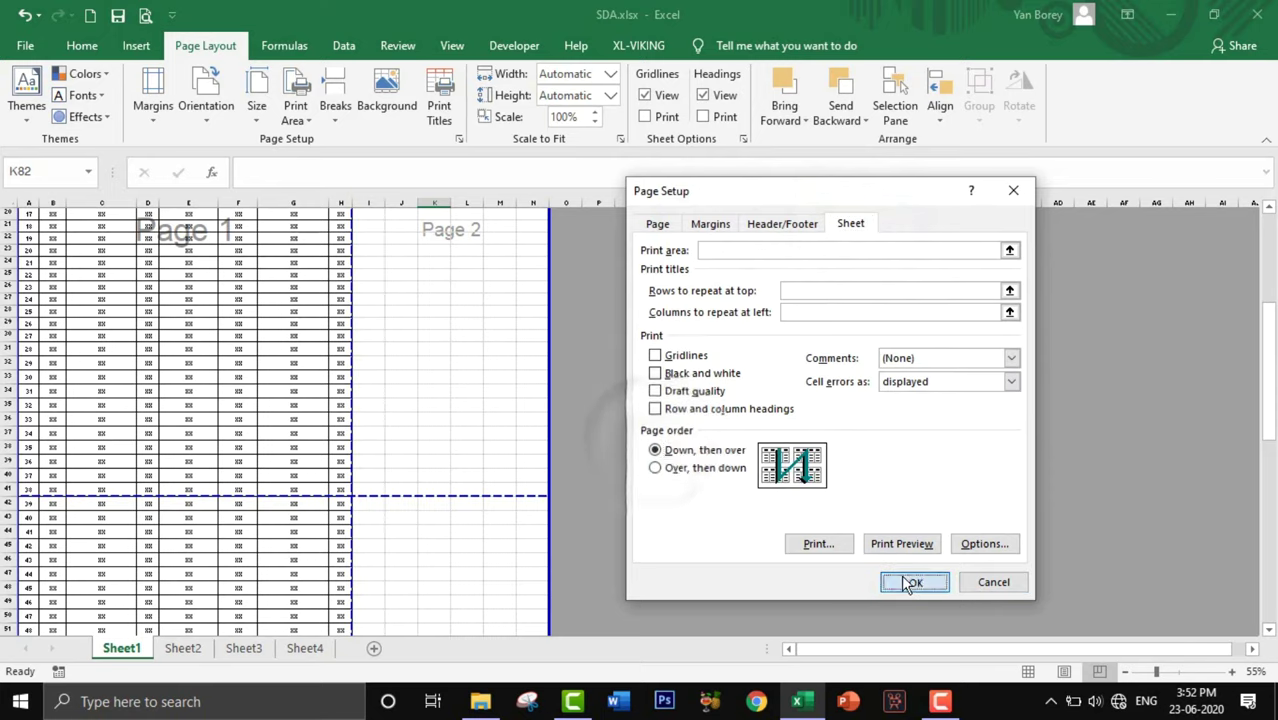
pyautogui.click(912, 582)
# Step: Return Sheet1 to Normal view, scroll through it, and move on to Sheet2
pyautogui.click(1030, 672)
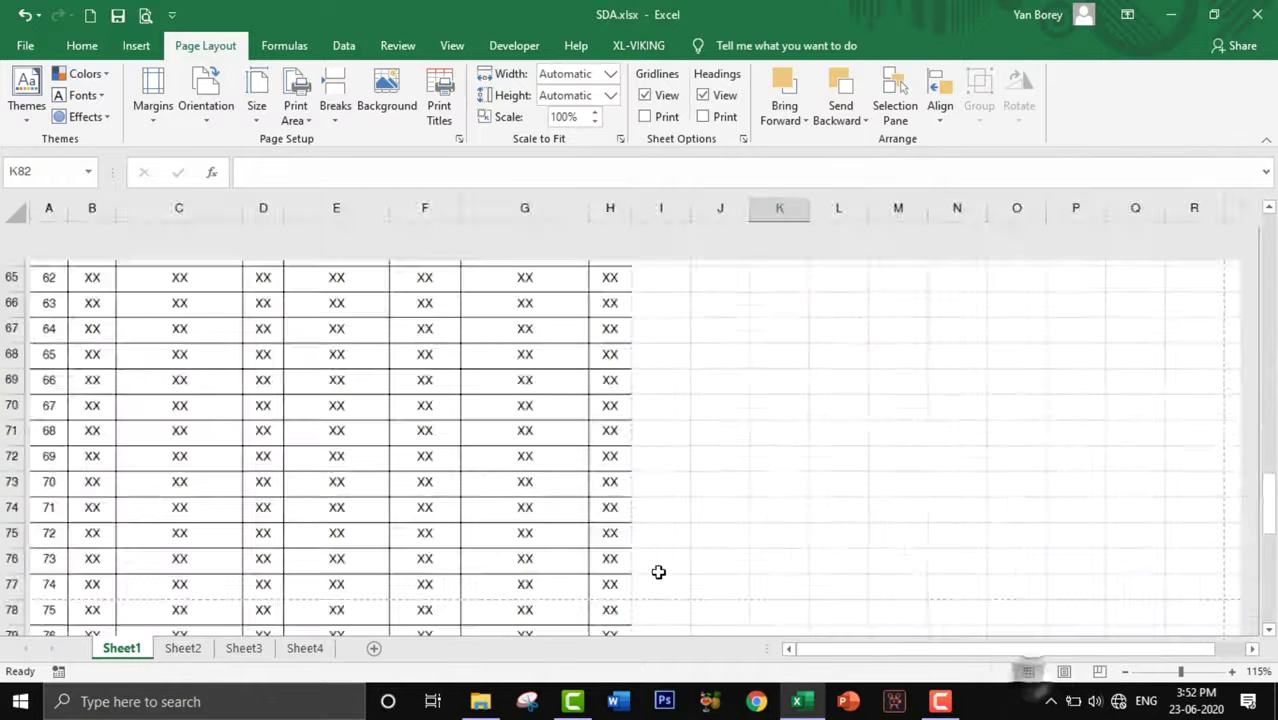
pyautogui.scroll(12, 457, 569)
pyautogui.scroll(5, 457, 569)
pyautogui.scroll(6, 457, 569)
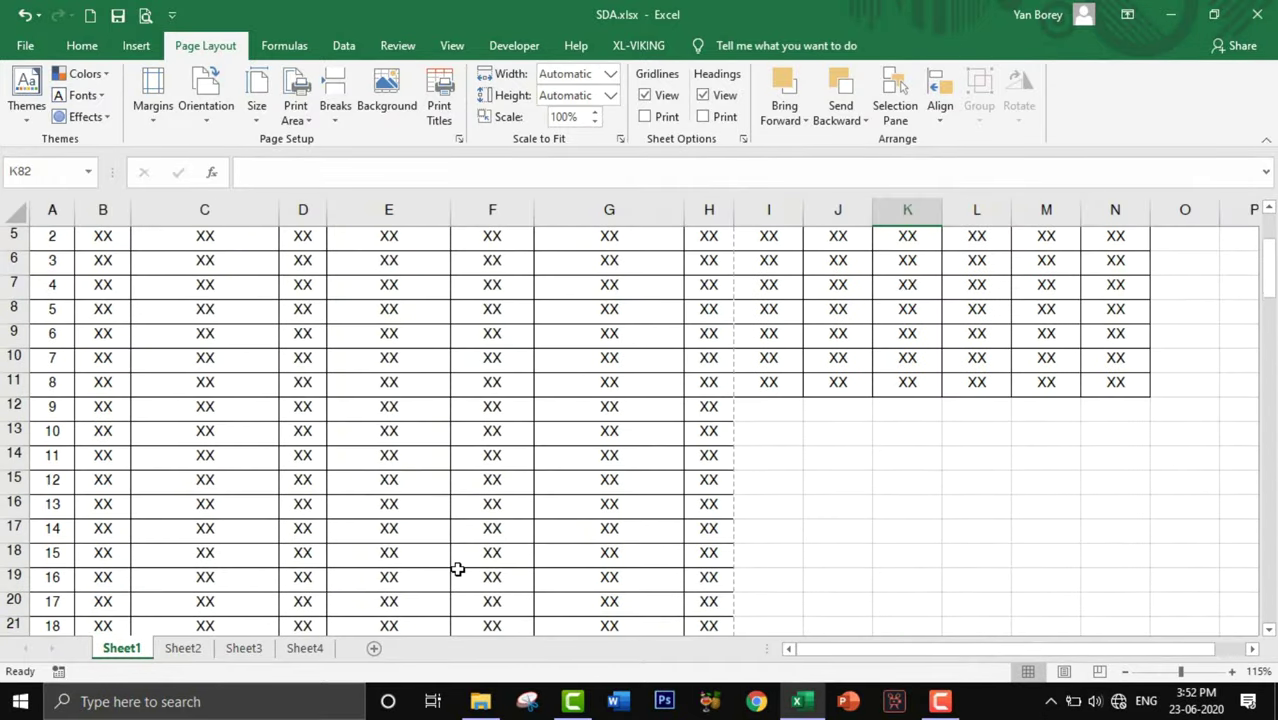
pyautogui.scroll(2, 457, 569)
pyautogui.scroll(-5, 251, 514)
pyautogui.scroll(-4, 257, 517)
pyautogui.scroll(-4, 265, 554)
pyautogui.scroll(7, 225, 560)
pyautogui.click(180, 649)
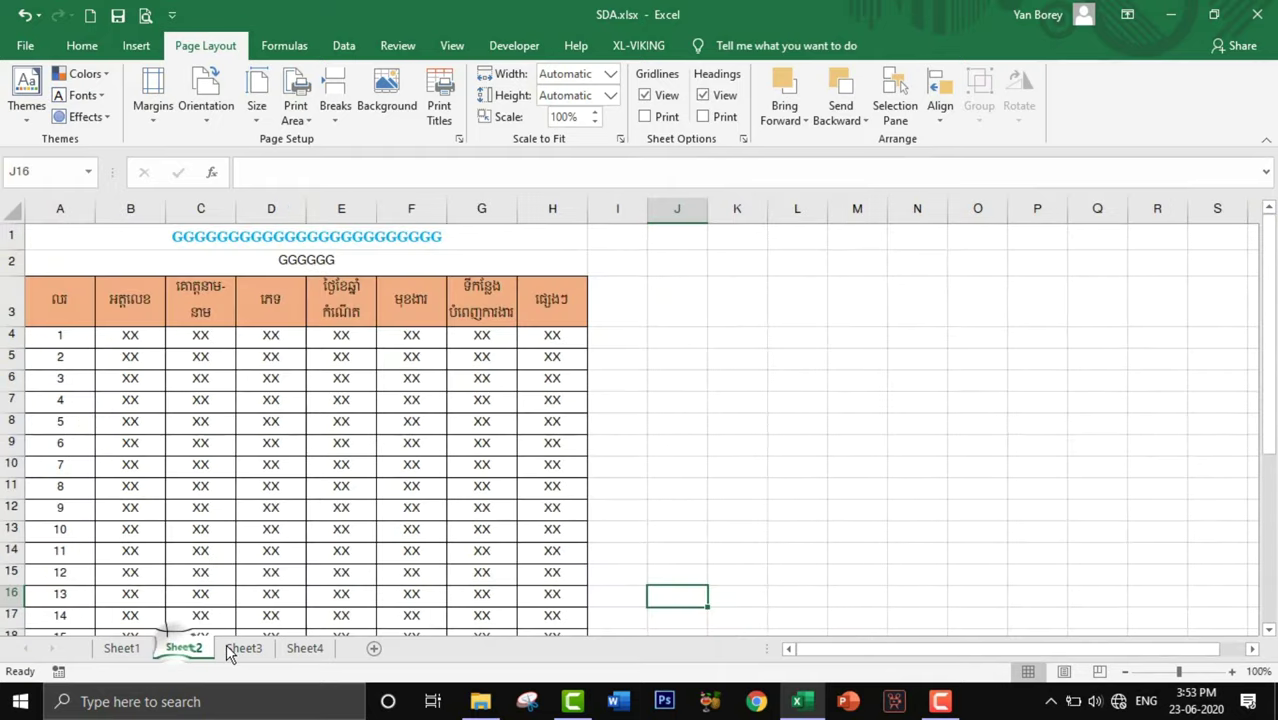
pyautogui.click(240, 648)
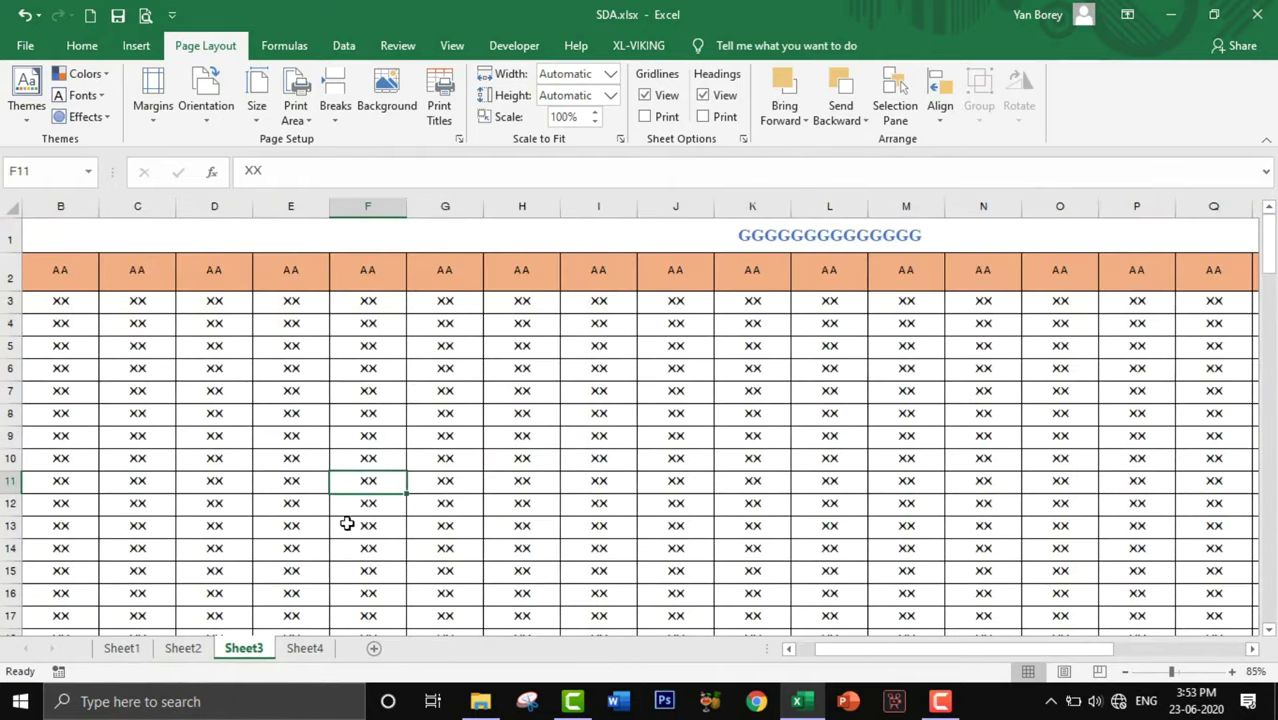
pyautogui.scroll(-4, 347, 523)
pyautogui.scroll(1, 331, 520)
pyautogui.scroll(2, 445, 500)
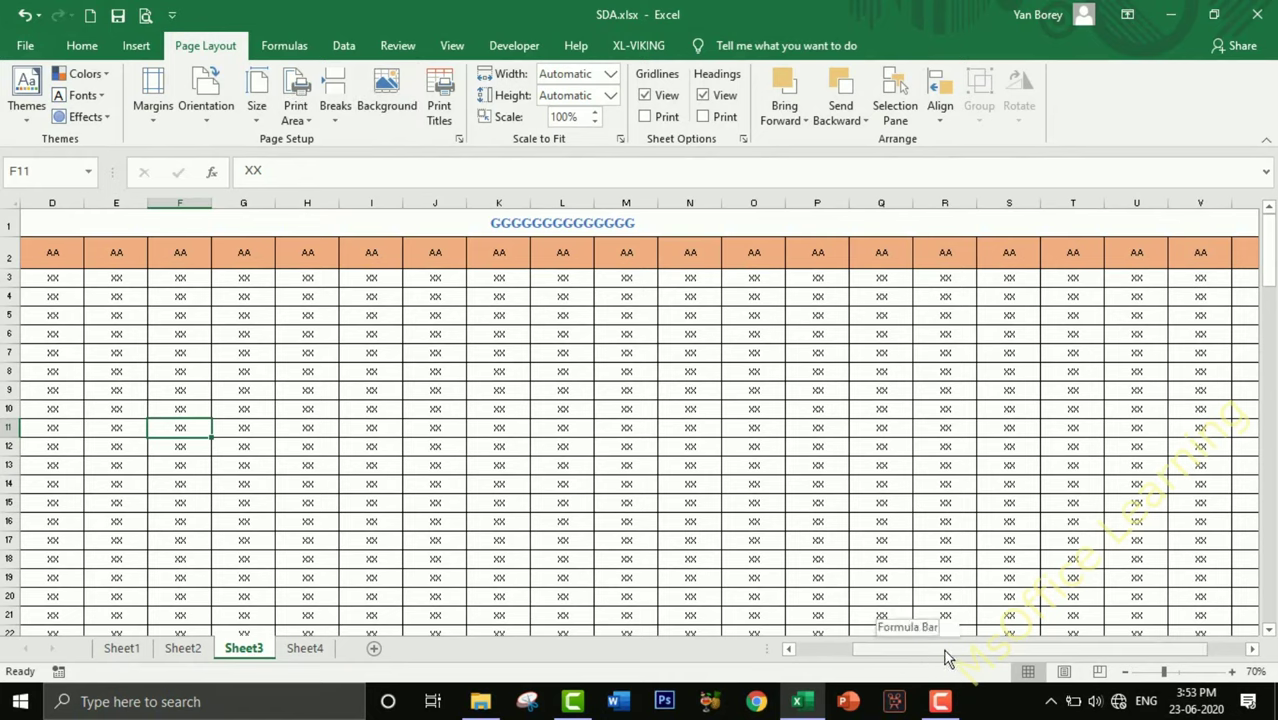
pyautogui.moveTo(898, 648); pyautogui.dragTo(833, 664)
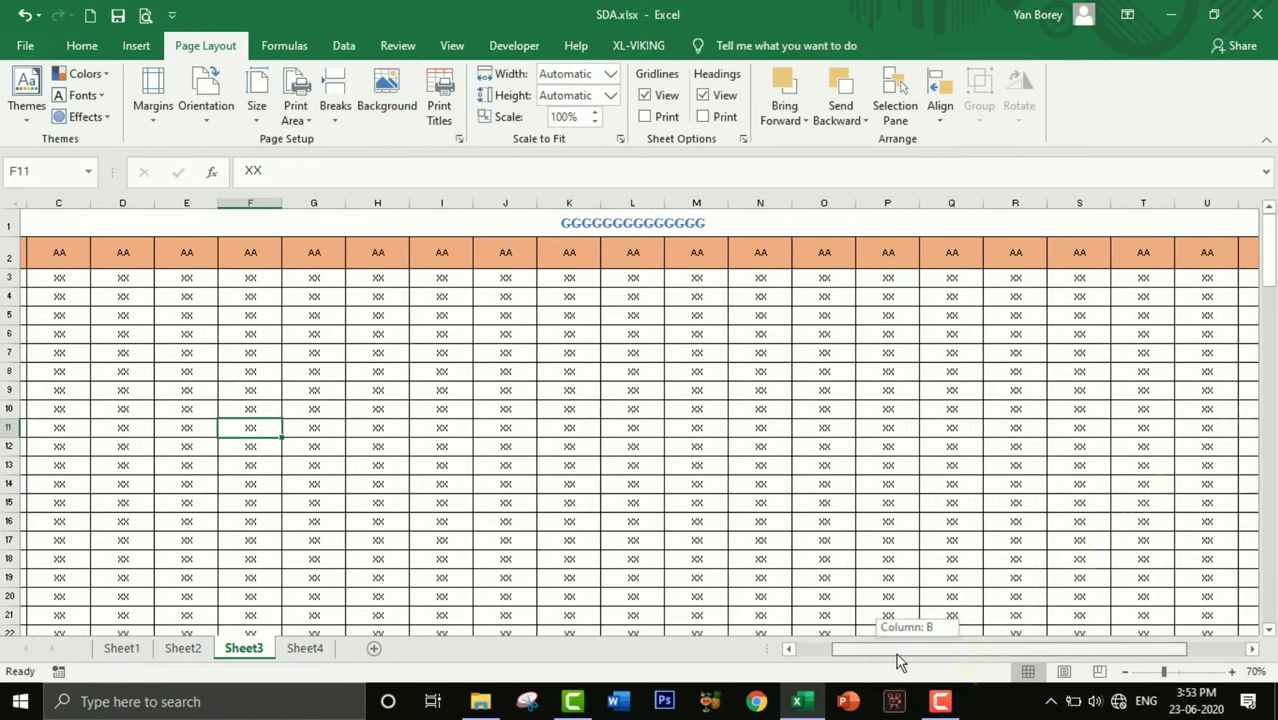
pyautogui.click(144, 16)
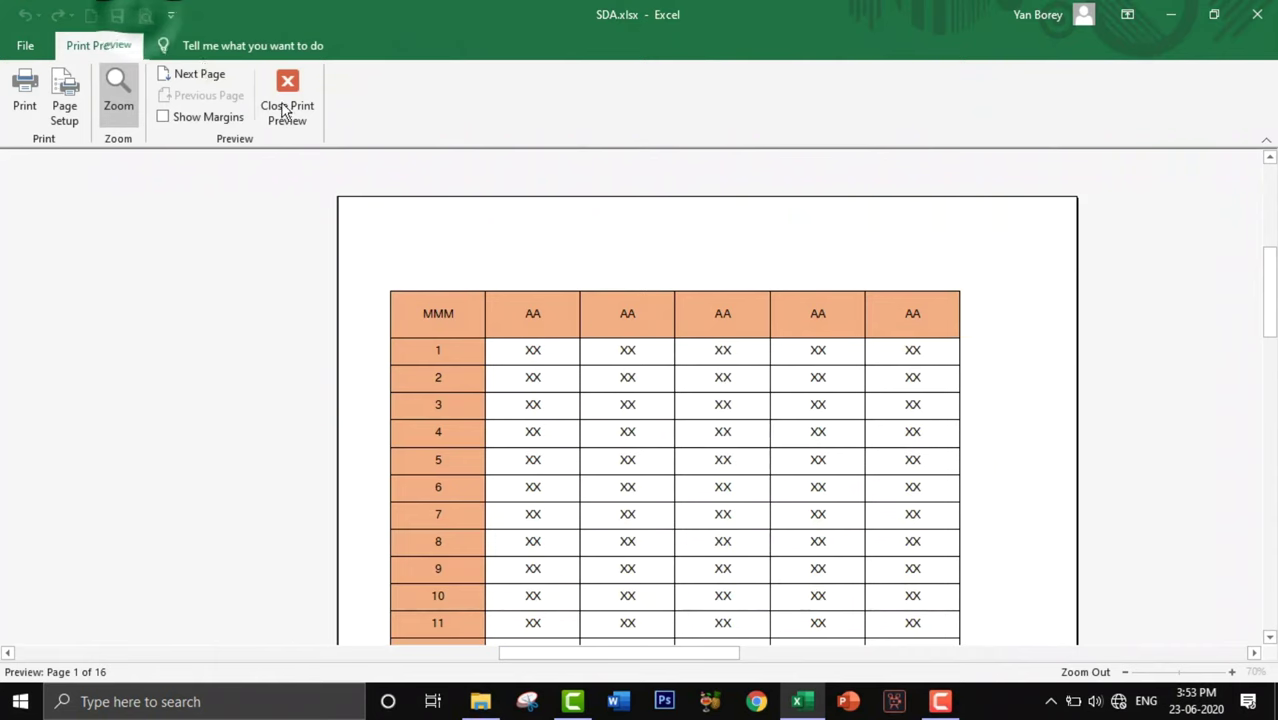
pyautogui.click(699, 328)
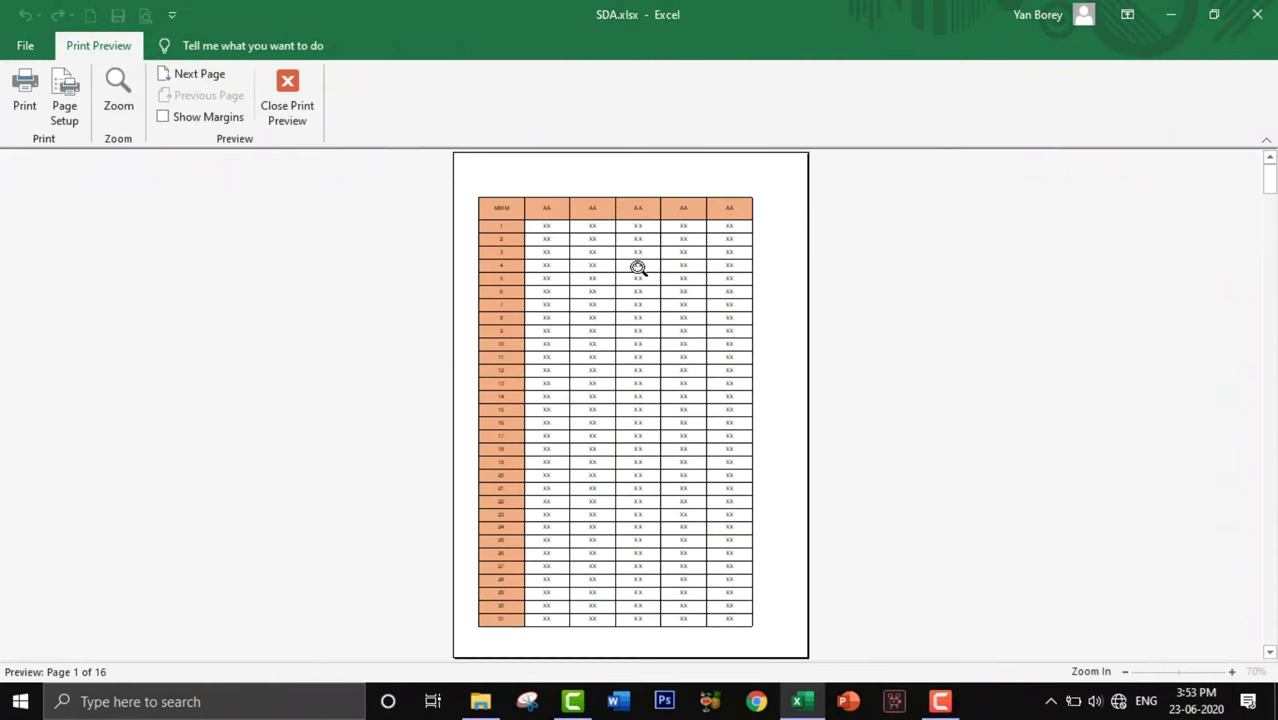
pyautogui.click(287, 100)
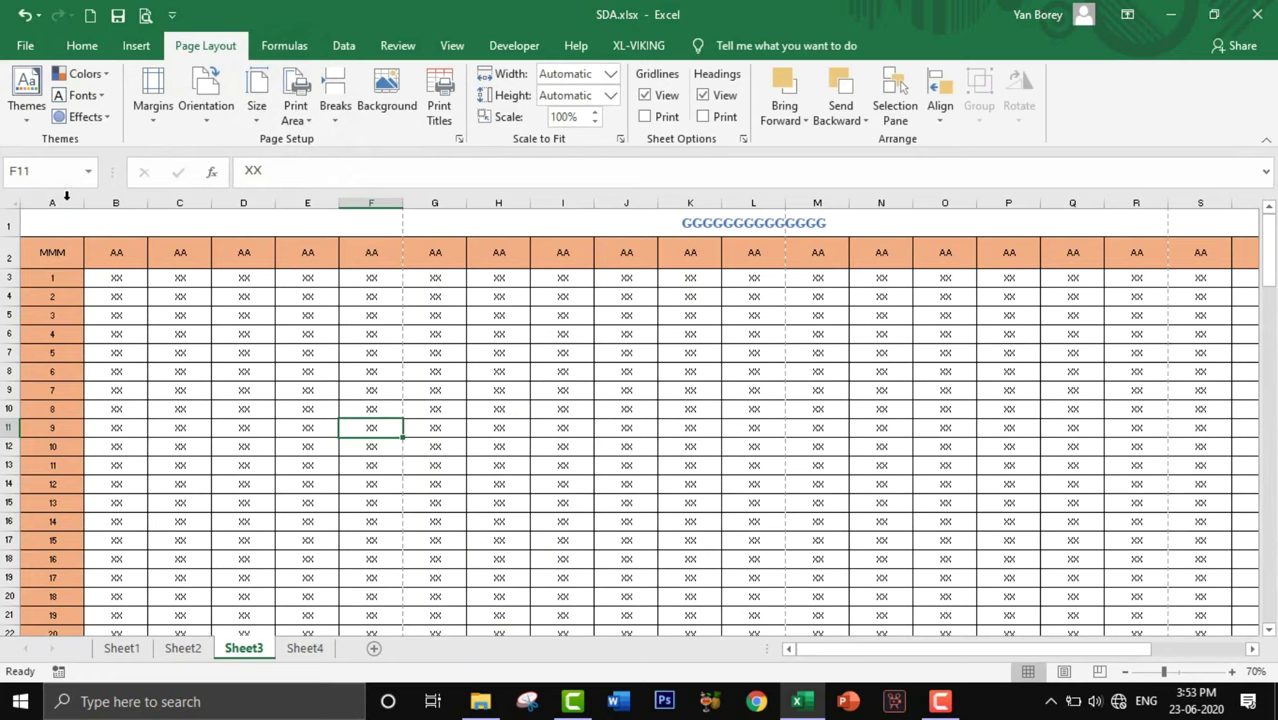
pyautogui.moveTo(52, 203); pyautogui.dragTo(371, 216)
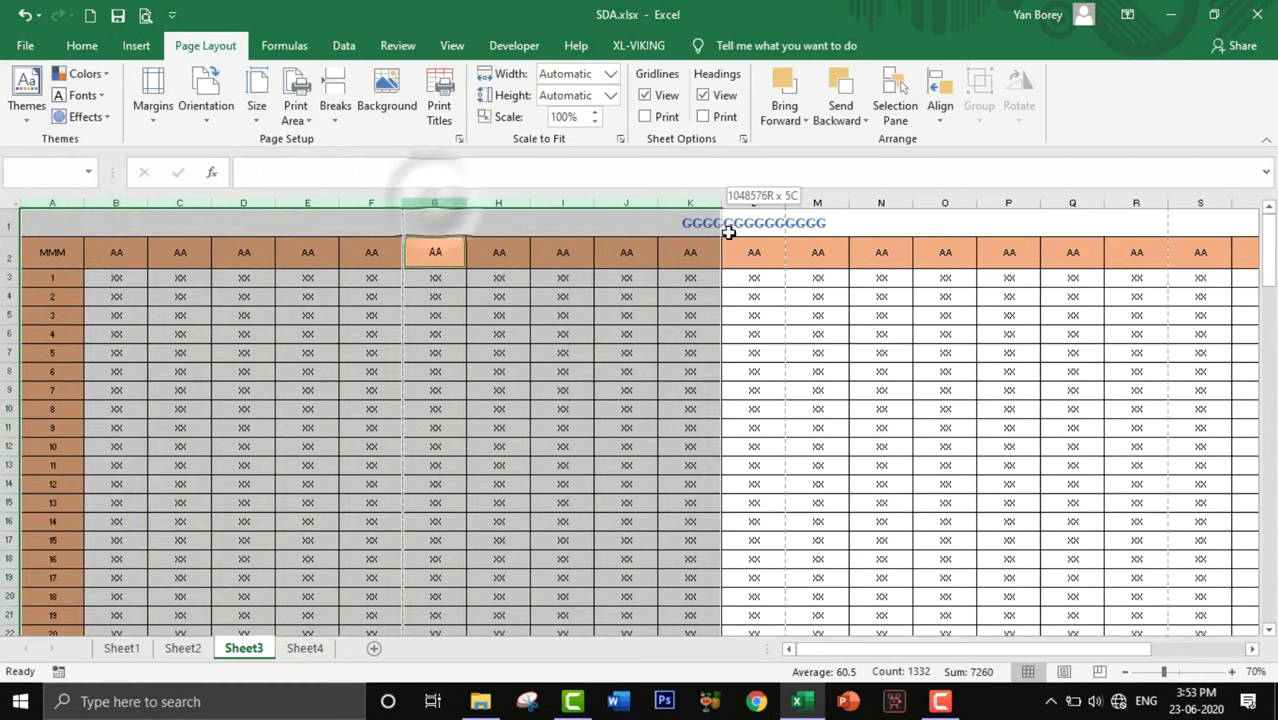
pyautogui.moveTo(615, 220)
pyautogui.mouseDown()
pyautogui.moveTo(813, 202)
pyautogui.moveTo(1133, 248)
pyautogui.mouseUp()
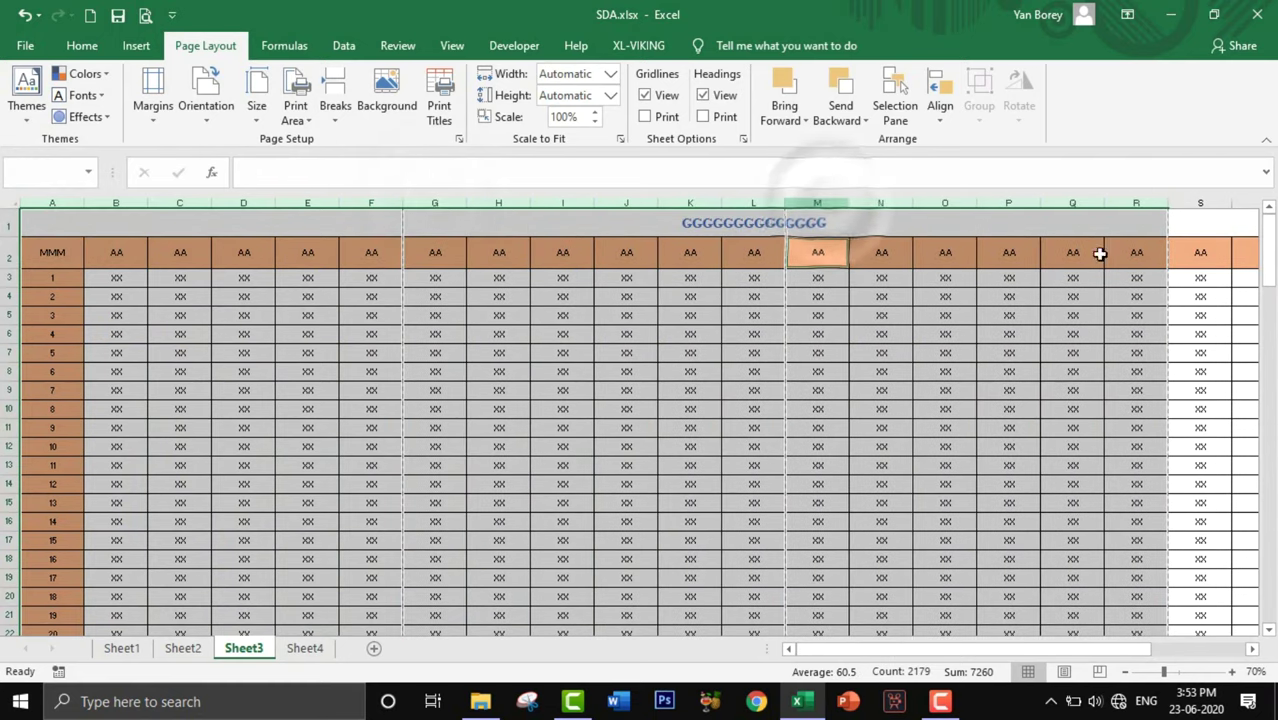
pyautogui.click(628, 366)
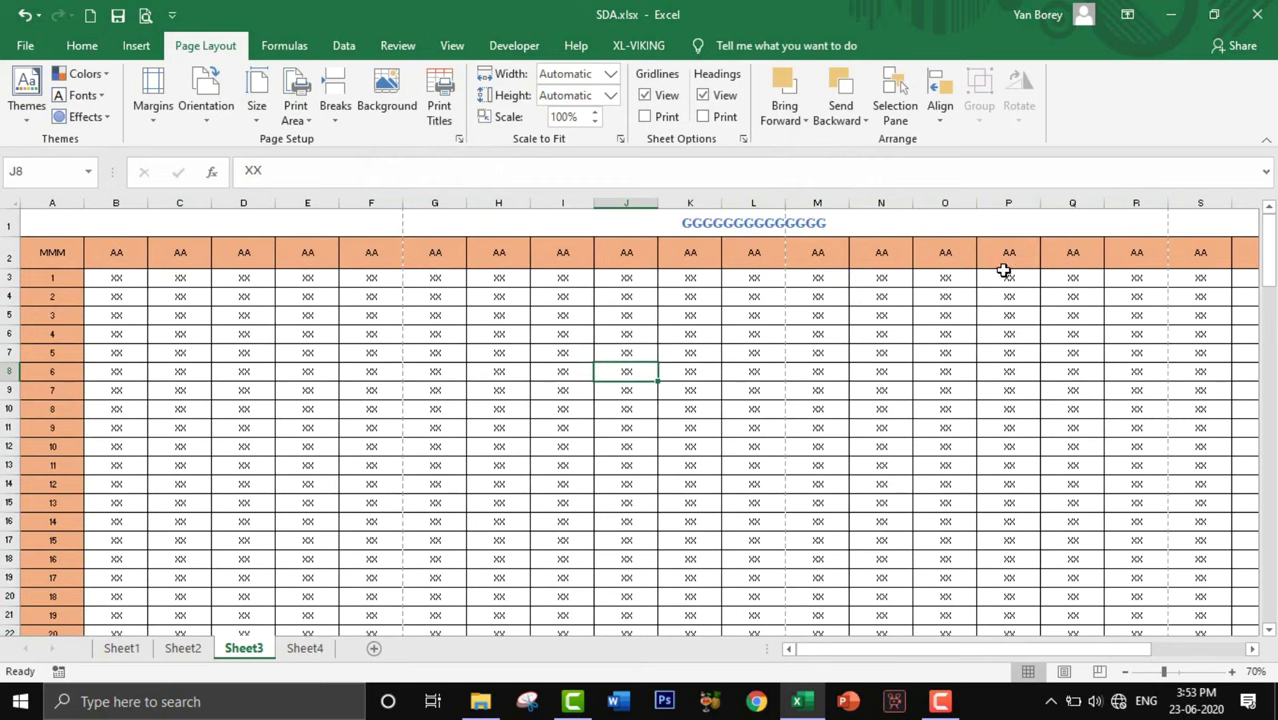
pyautogui.click(117, 202)
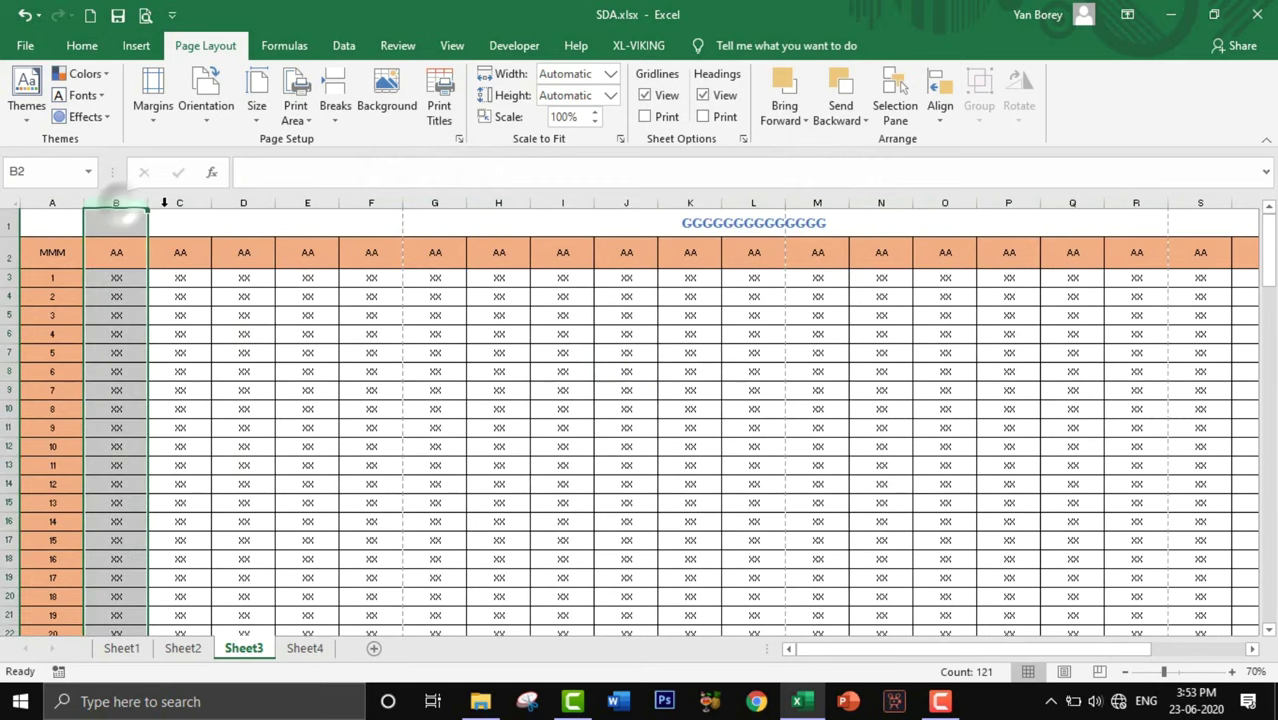
pyautogui.click(192, 204)
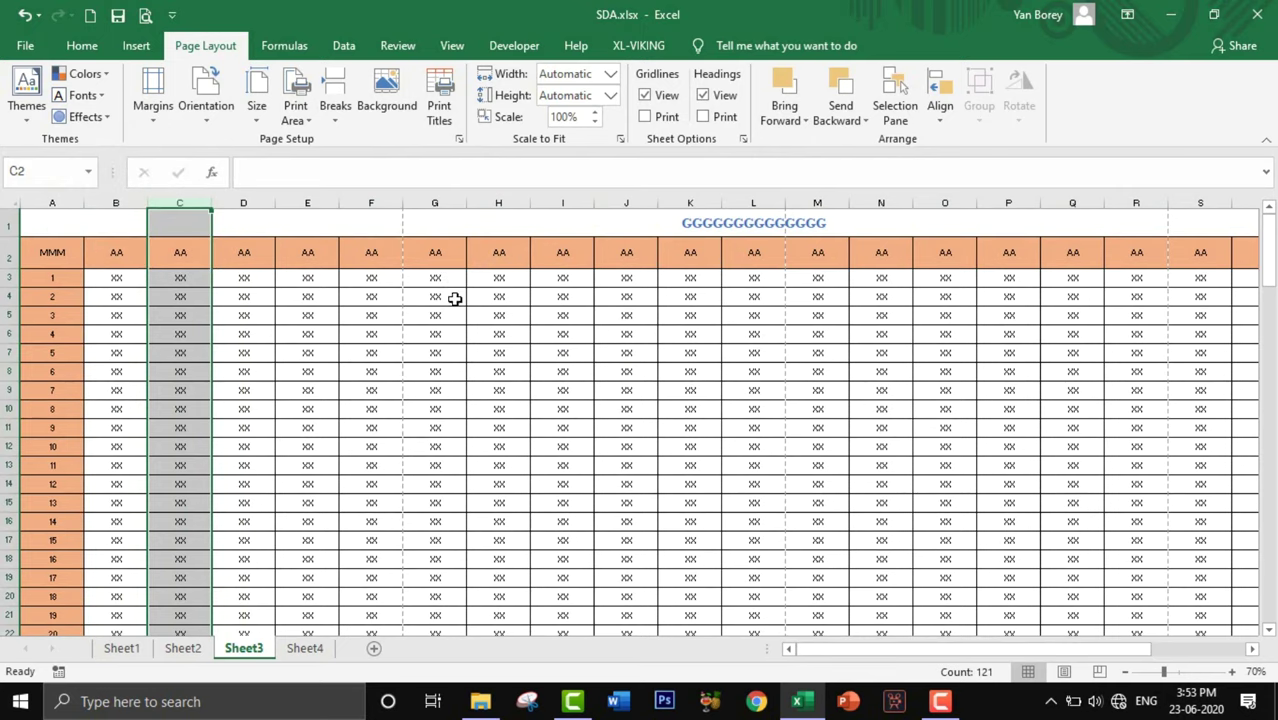
pyautogui.moveTo(892, 650)
pyautogui.mouseDown()
pyautogui.moveTo(1013, 685)
pyautogui.moveTo(841, 674)
pyautogui.mouseUp()
pyautogui.click(243, 296)
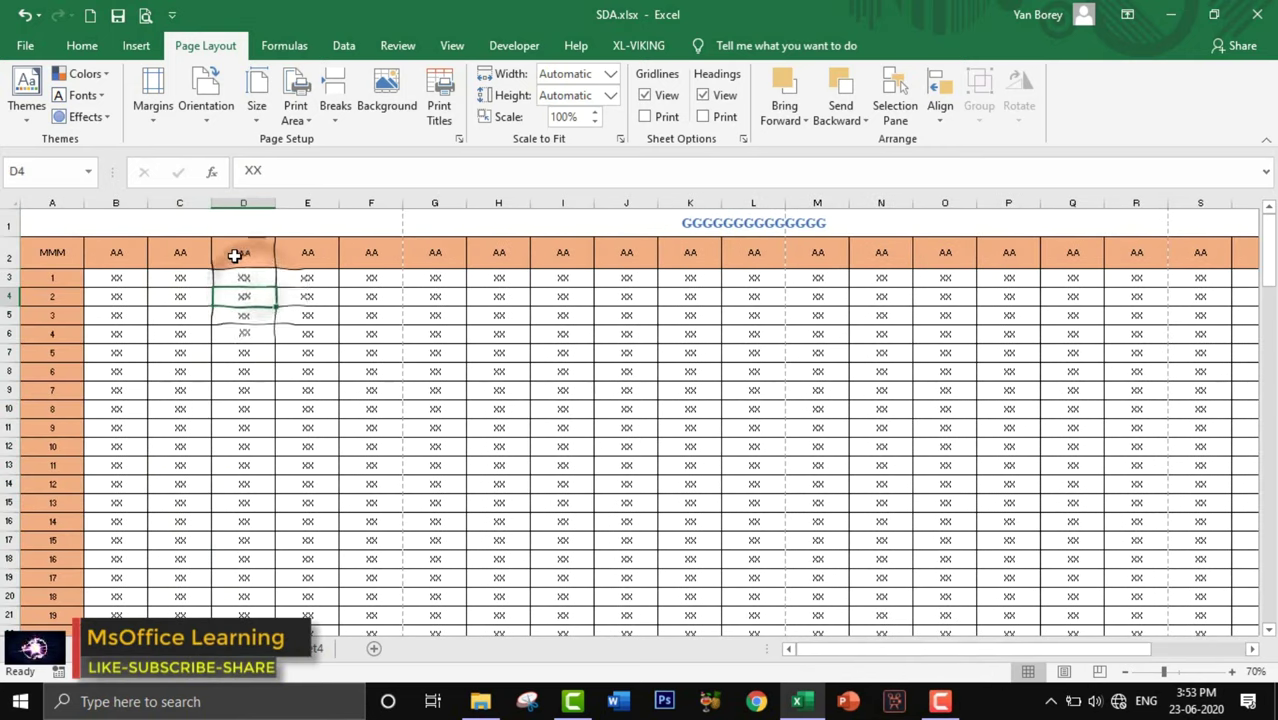
pyautogui.click(242, 252)
pyautogui.keyDown('ctrl'); pyautogui.scroll(3, 241, 252); pyautogui.keyUp('ctrl')
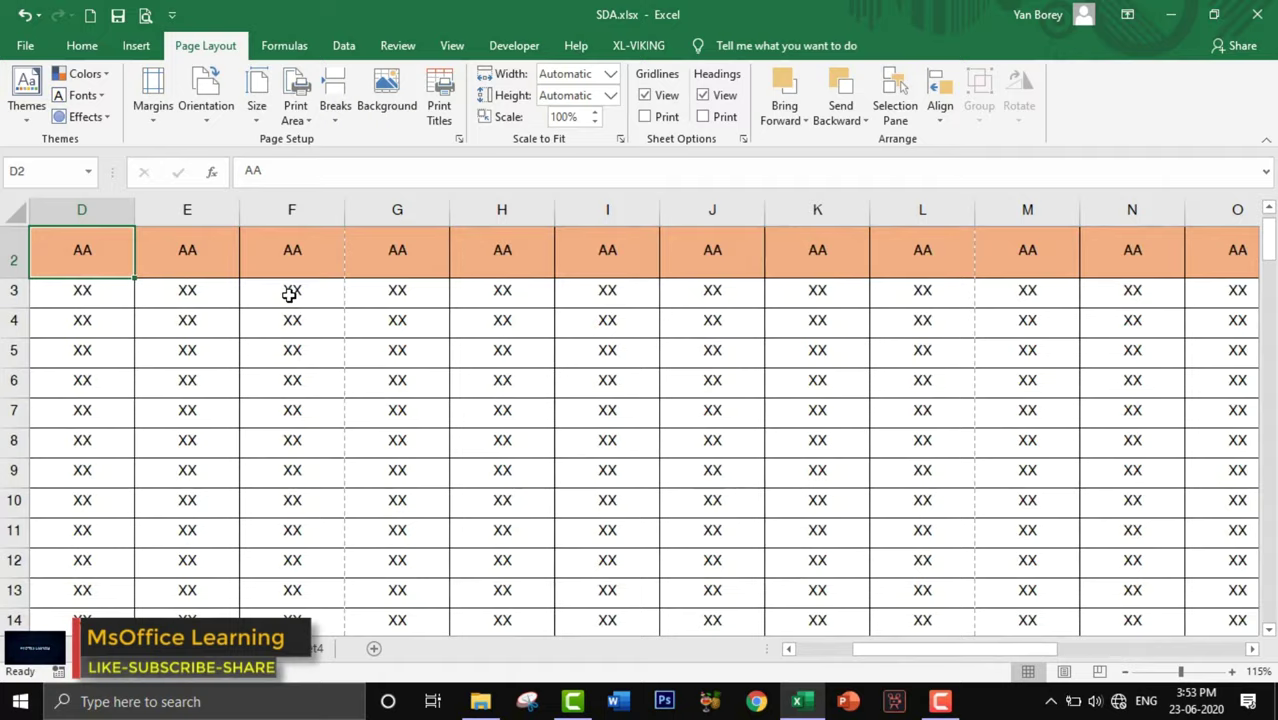
pyautogui.scroll(1, 289, 293)
pyautogui.click(194, 297)
pyautogui.write('ff')
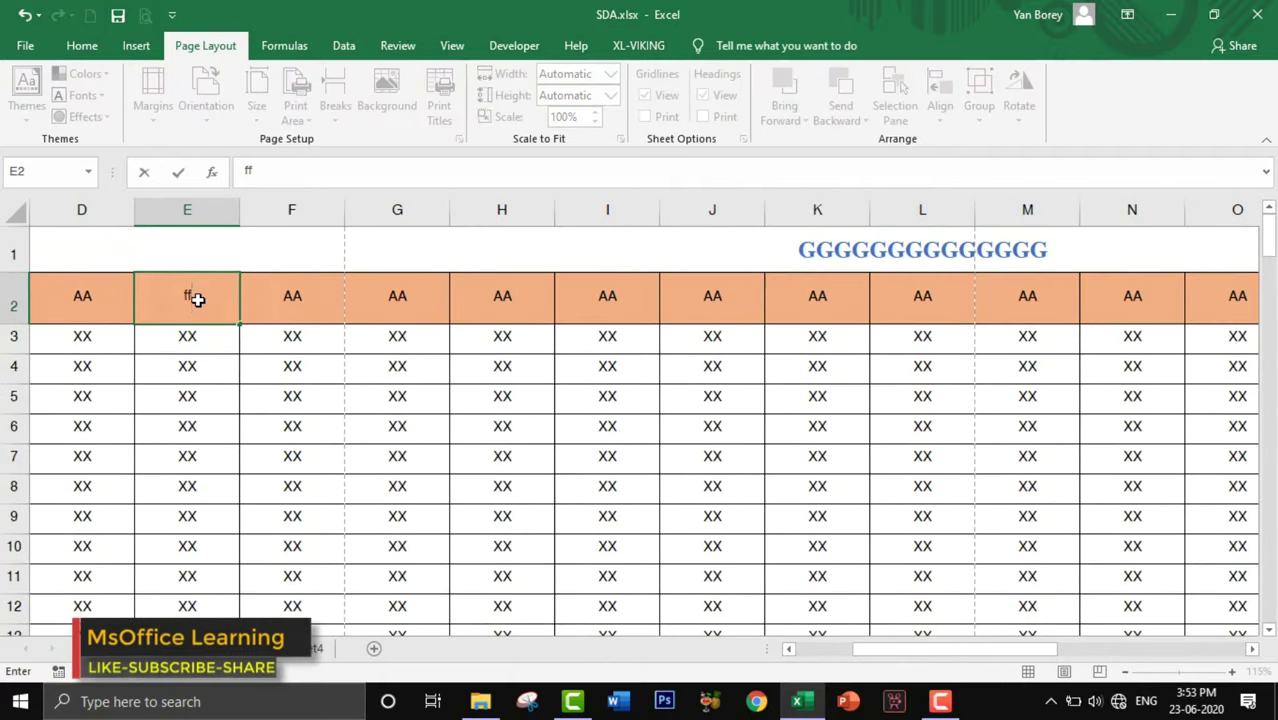
pyautogui.write('dddddddddd')
pyautogui.click(300, 318)
pyautogui.write('ddddddddddd')
pyautogui.click(385, 313)
pyautogui.write('dddddddddd')
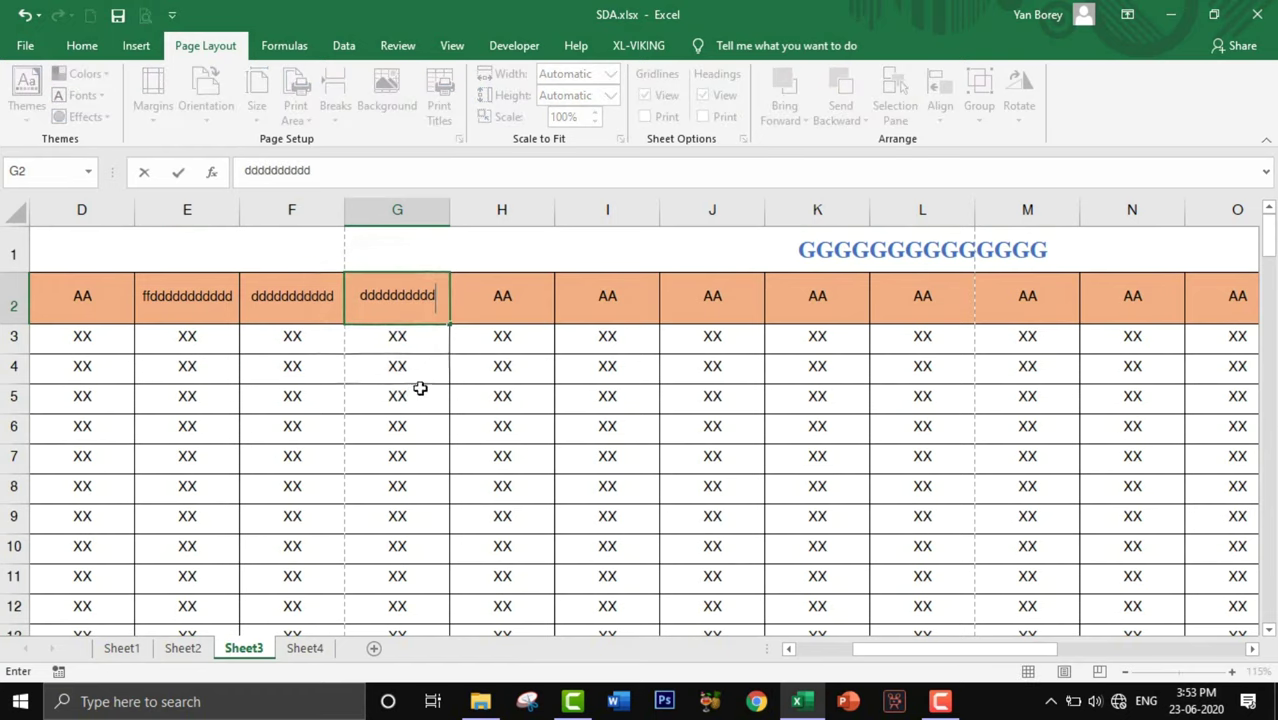
pyautogui.click(406, 416)
pyautogui.keyDown('ctrl'); pyautogui.scroll(-1, 410, 394); pyautogui.keyUp('ctrl')
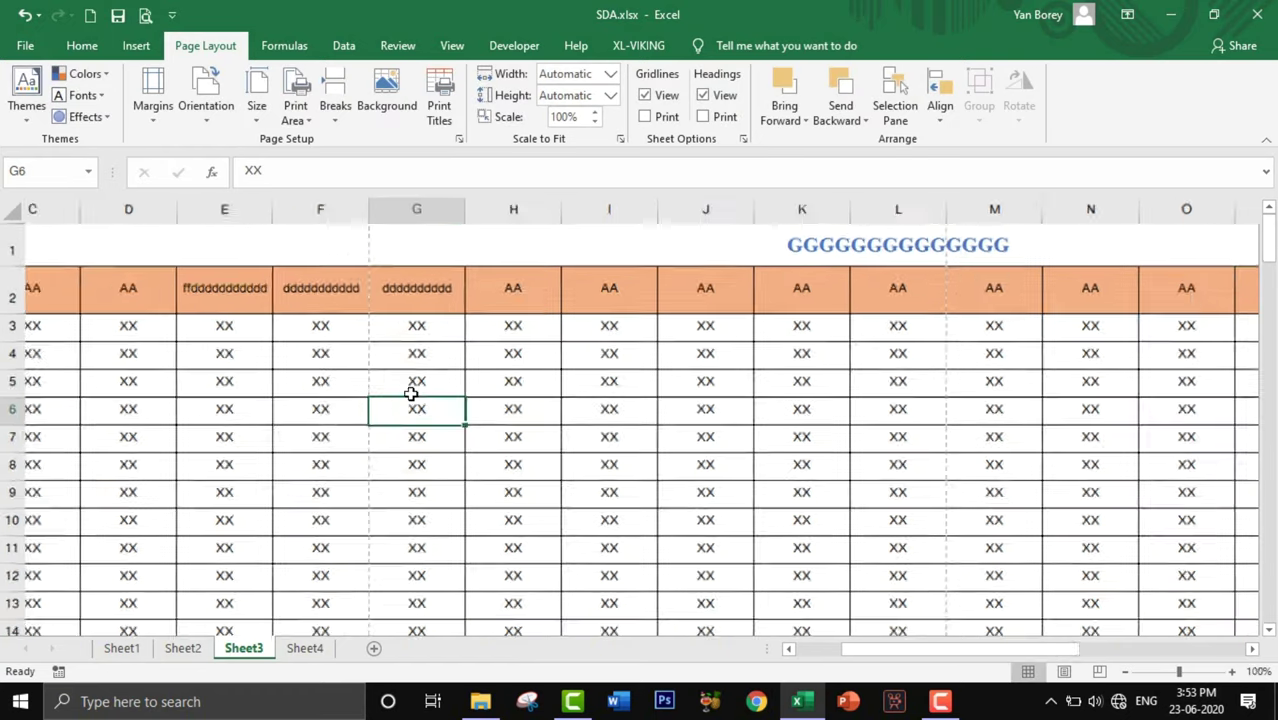
pyautogui.keyDown('ctrl'); pyautogui.scroll(-1, 411, 394); pyautogui.keyUp('ctrl')
pyautogui.keyDown('ctrl'); pyautogui.scroll(-1, 406, 378); pyautogui.keyUp('ctrl')
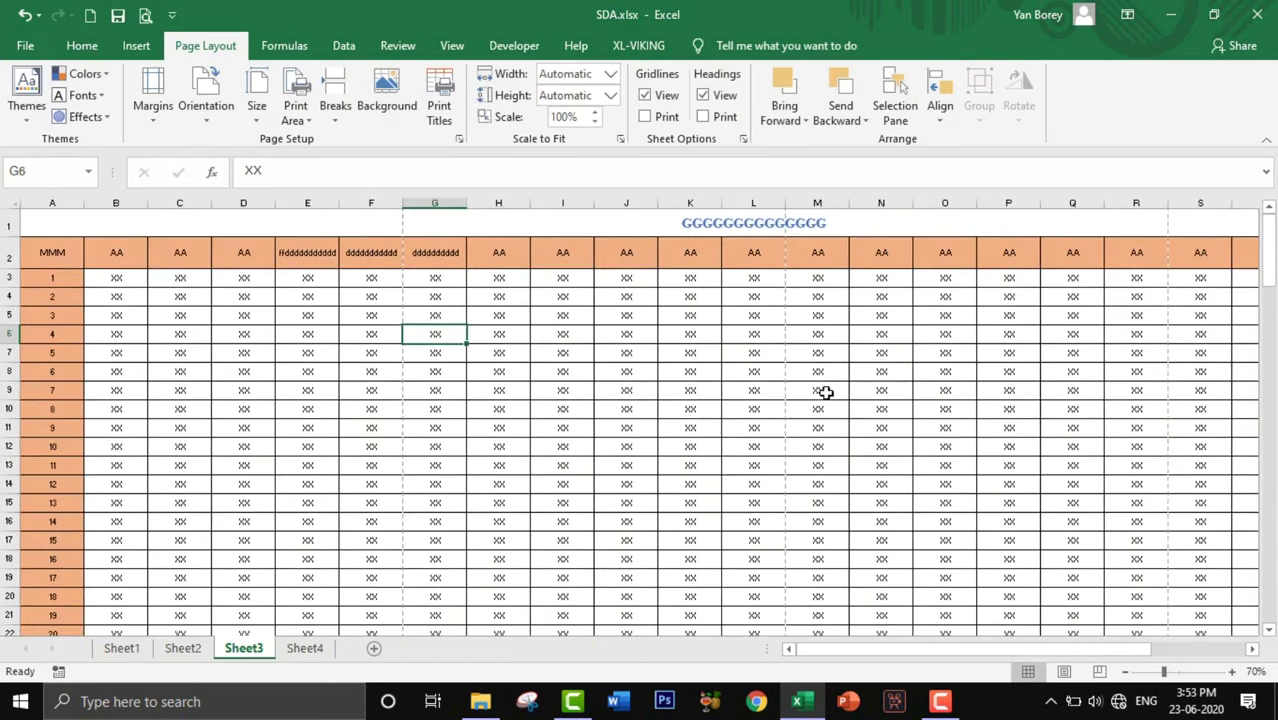
pyautogui.moveTo(865, 648)
pyautogui.mouseDown()
pyautogui.moveTo(947, 656)
pyautogui.moveTo(833, 662)
pyautogui.mouseUp()
pyautogui.keyDown('ctrl'); pyautogui.scroll(1, 384, 312); pyautogui.keyUp('ctrl')
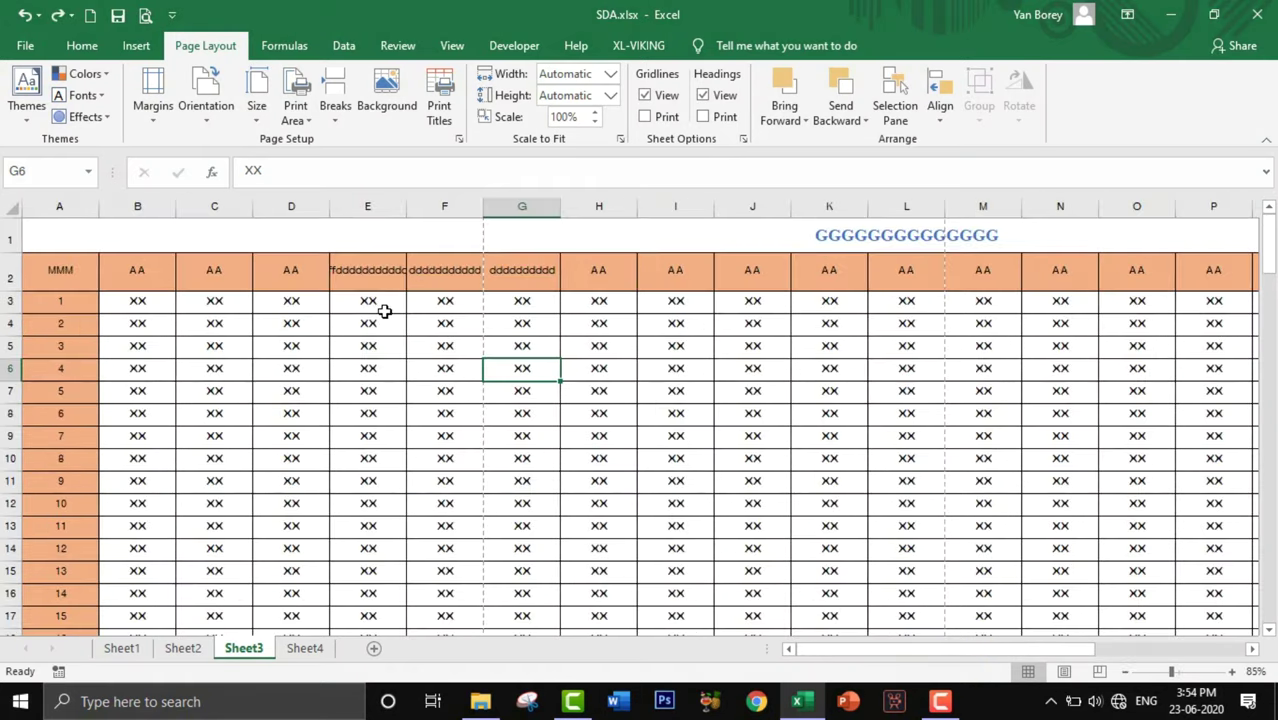
pyautogui.keyDown('ctrl'); pyautogui.scroll(1, 384, 312); pyautogui.keyUp('ctrl')
pyautogui.keyDown('ctrl'); pyautogui.scroll(1, 384, 312); pyautogui.keyUp('ctrl')
pyautogui.hotkey('ctrl', 'z')
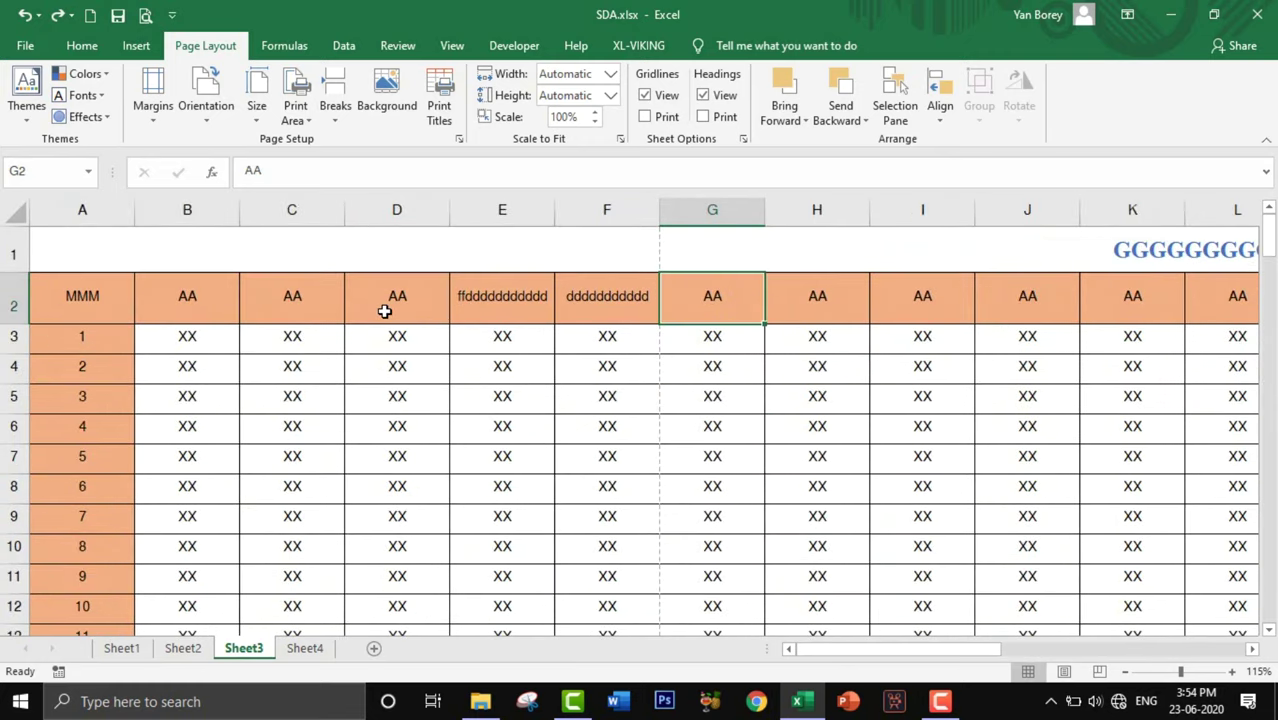
pyautogui.hotkey('ctrl', 'z')
pyautogui.hotkey('ctrl', 'z')
pyautogui.keyDown('ctrl'); pyautogui.scroll(-2, 597, 374); pyautogui.keyUp('ctrl')
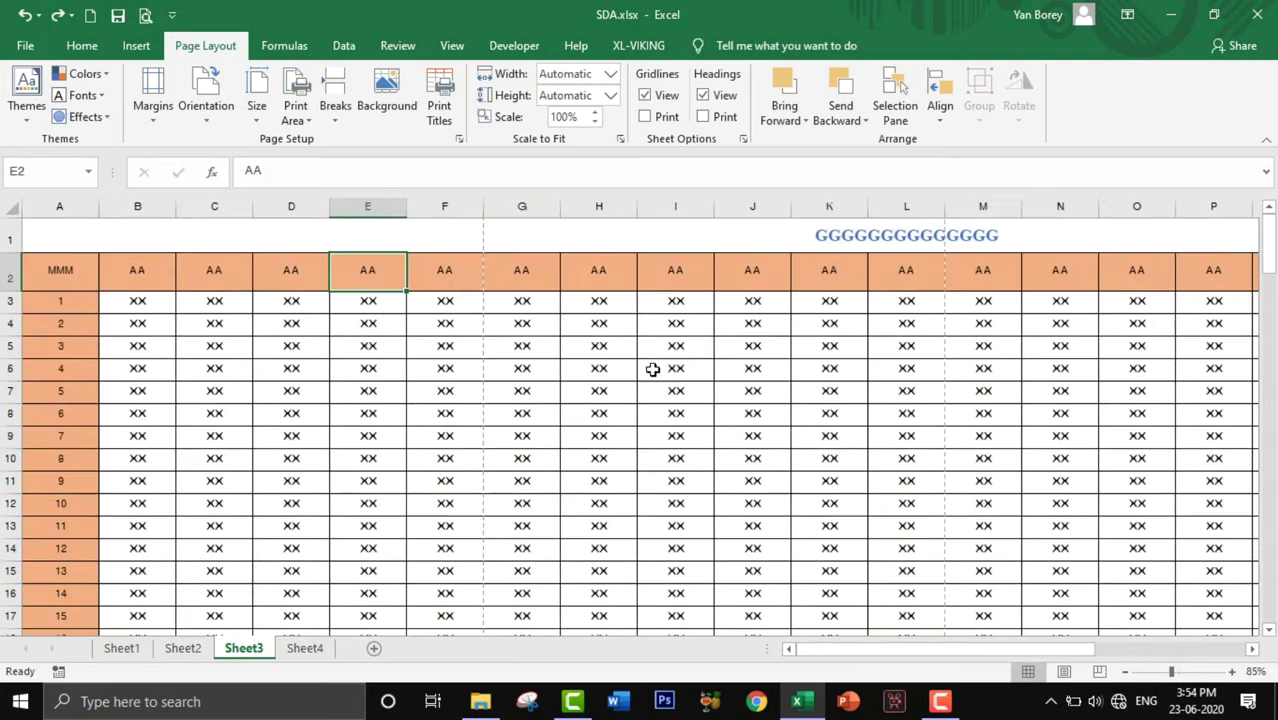
pyautogui.keyDown('ctrl'); pyautogui.scroll(-1, 704, 353); pyautogui.keyUp('ctrl')
pyautogui.keyDown('ctrl'); pyautogui.scroll(-1, 704, 353); pyautogui.keyUp('ctrl')
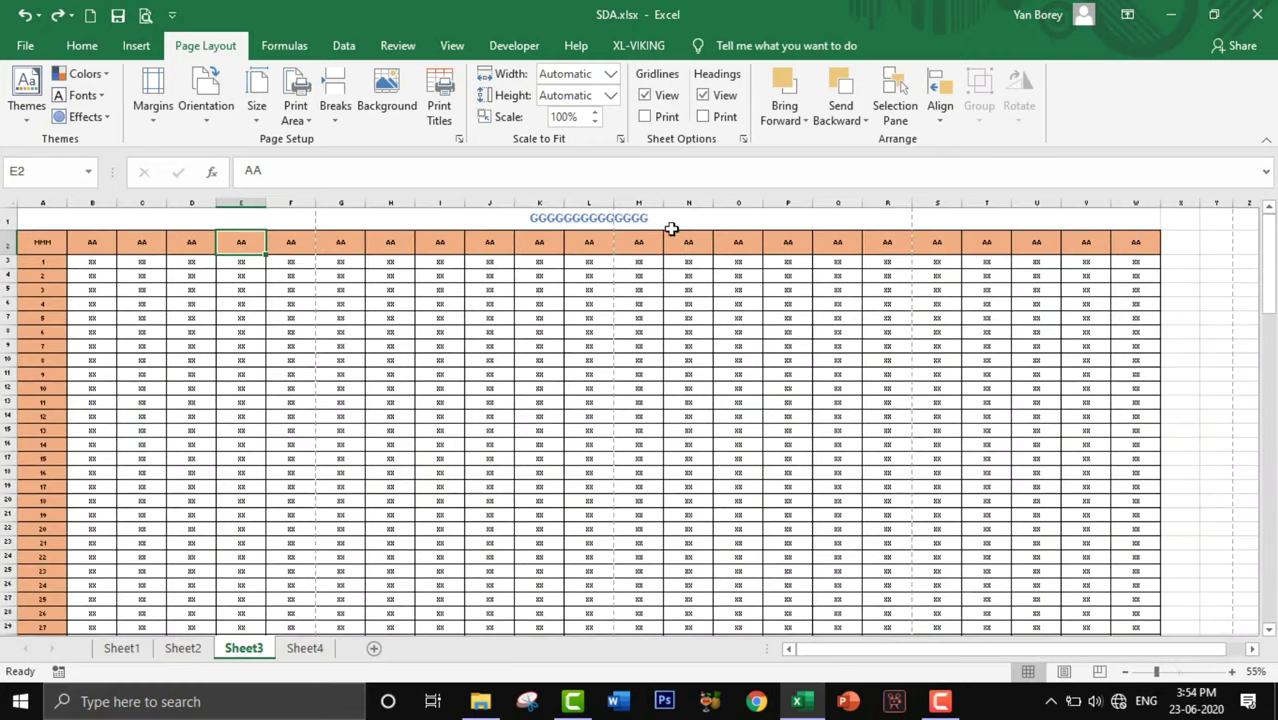
# Step: Check the print preview, then set Sheet3 to Landscape orientation on A4 paper
pyautogui.click(146, 17)
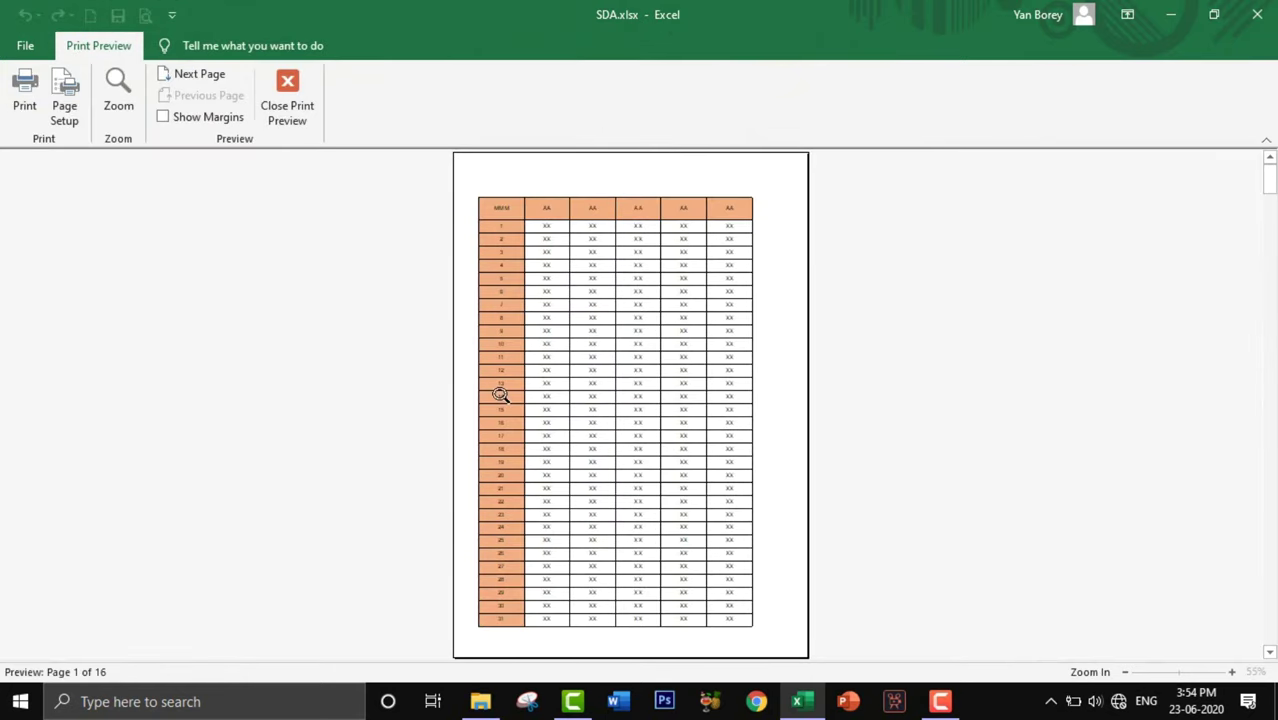
pyautogui.click(300, 110)
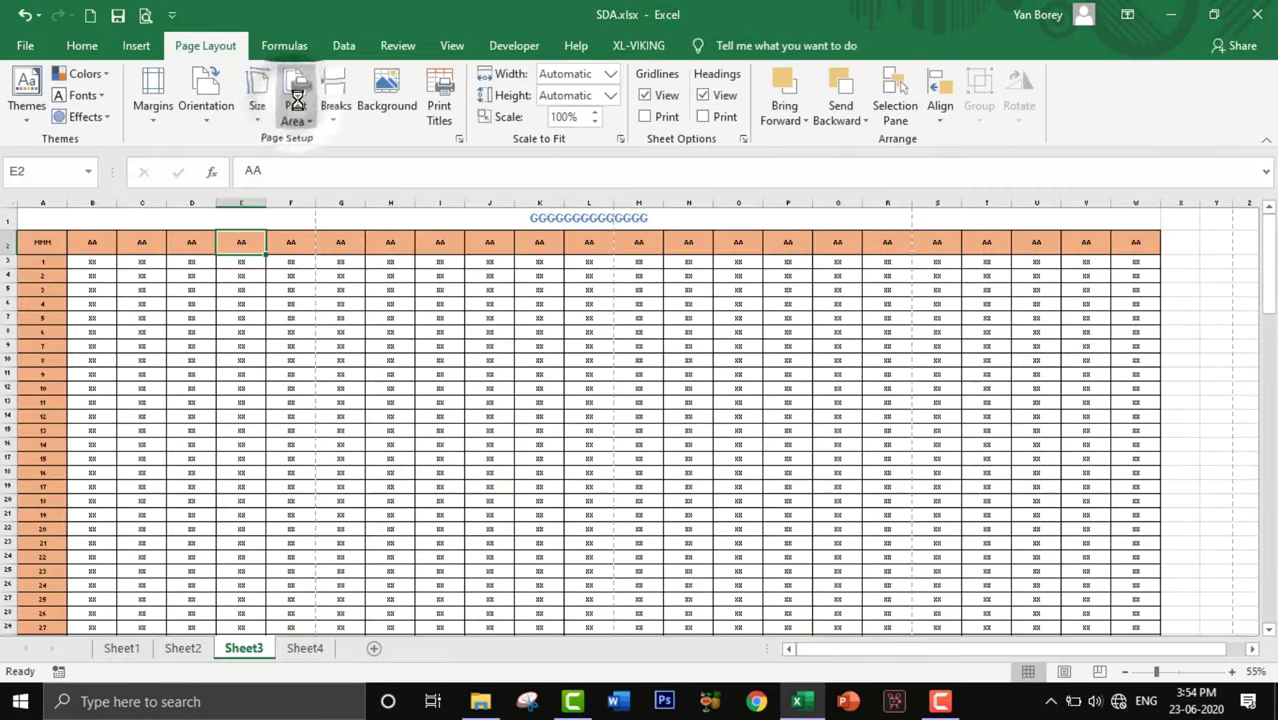
pyautogui.click(459, 139)
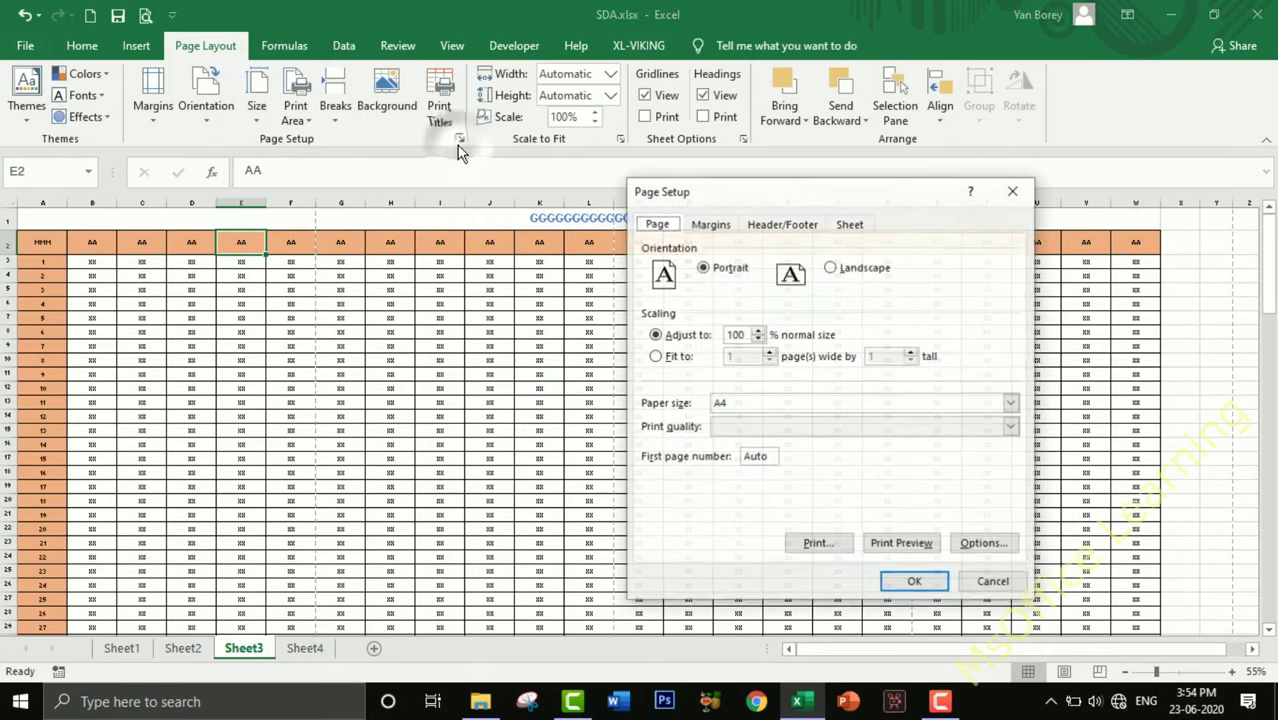
pyautogui.click(830, 268)
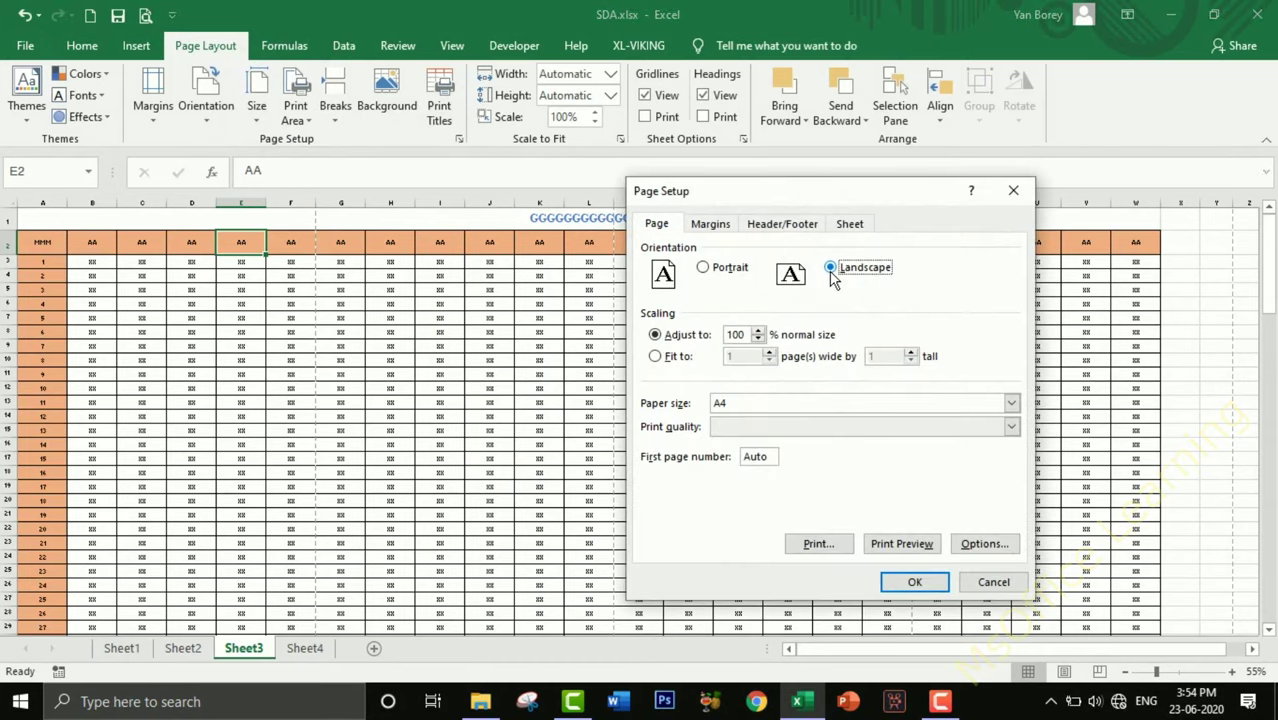
pyautogui.click(765, 408)
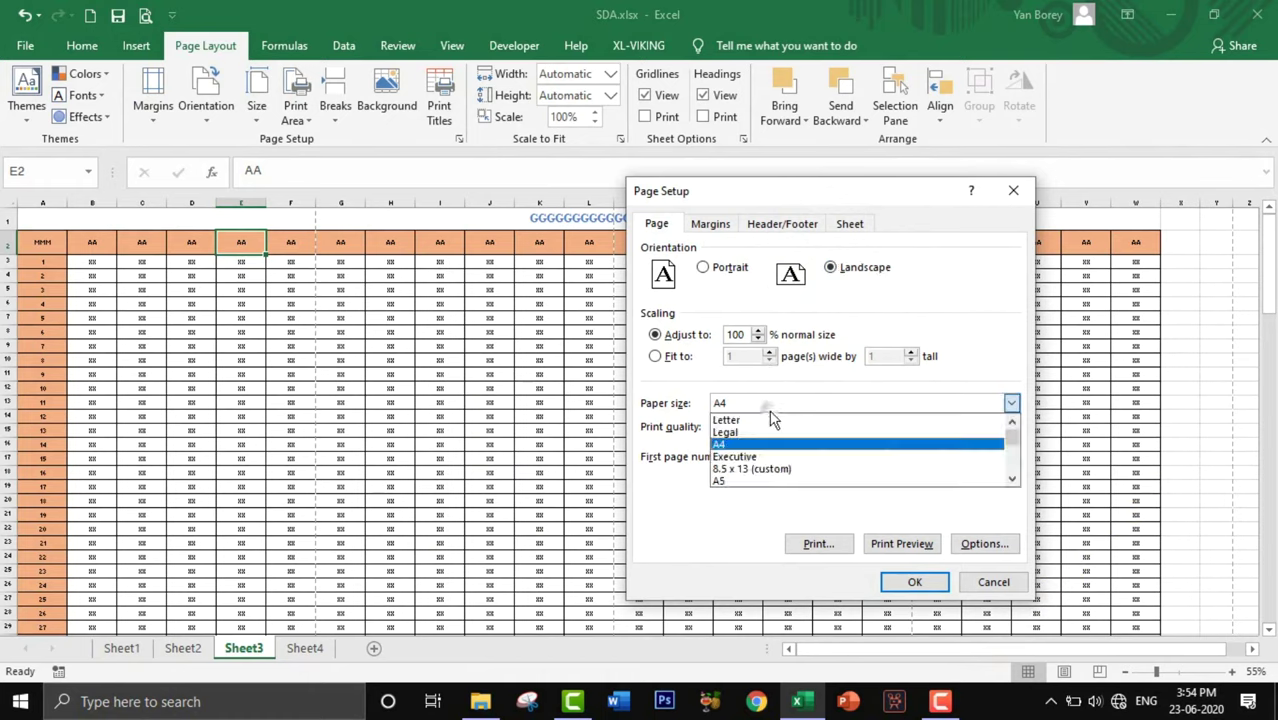
pyautogui.click(760, 403)
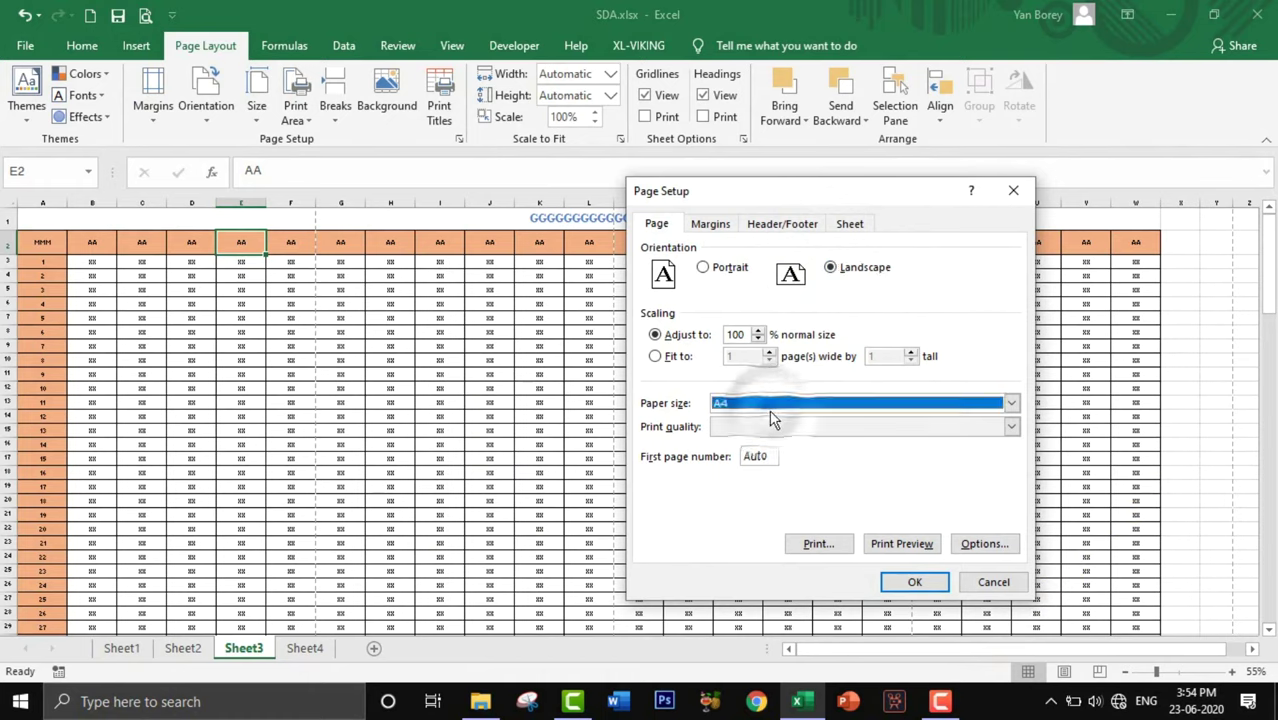
# Step: Lower the footer margin to 0 and start editing the right margin
pyautogui.click(715, 226)
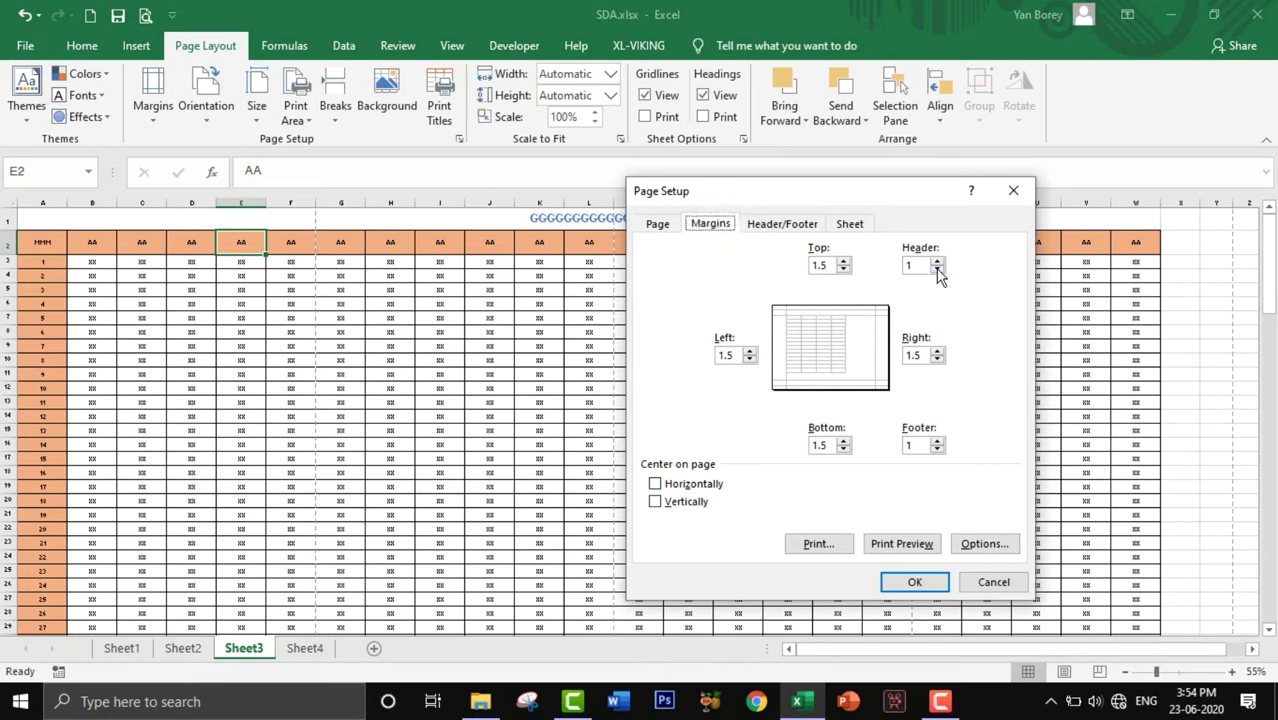
pyautogui.click(937, 449)
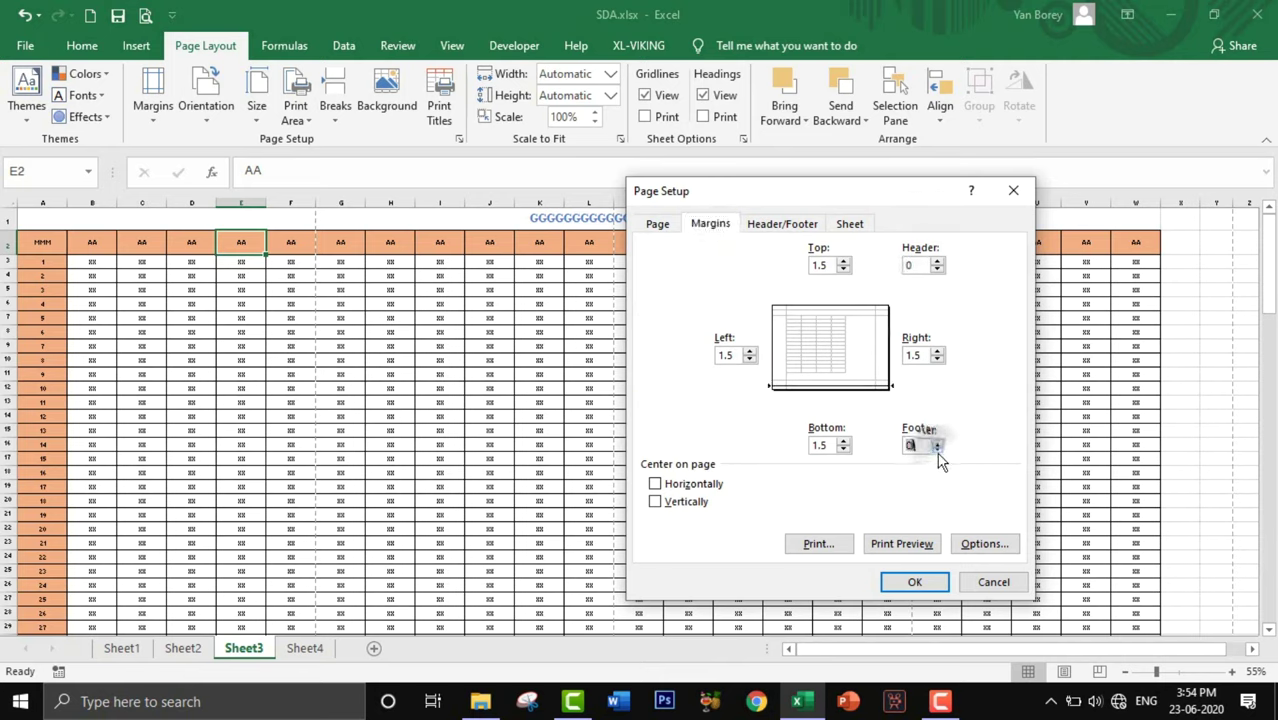
pyautogui.click(918, 356)
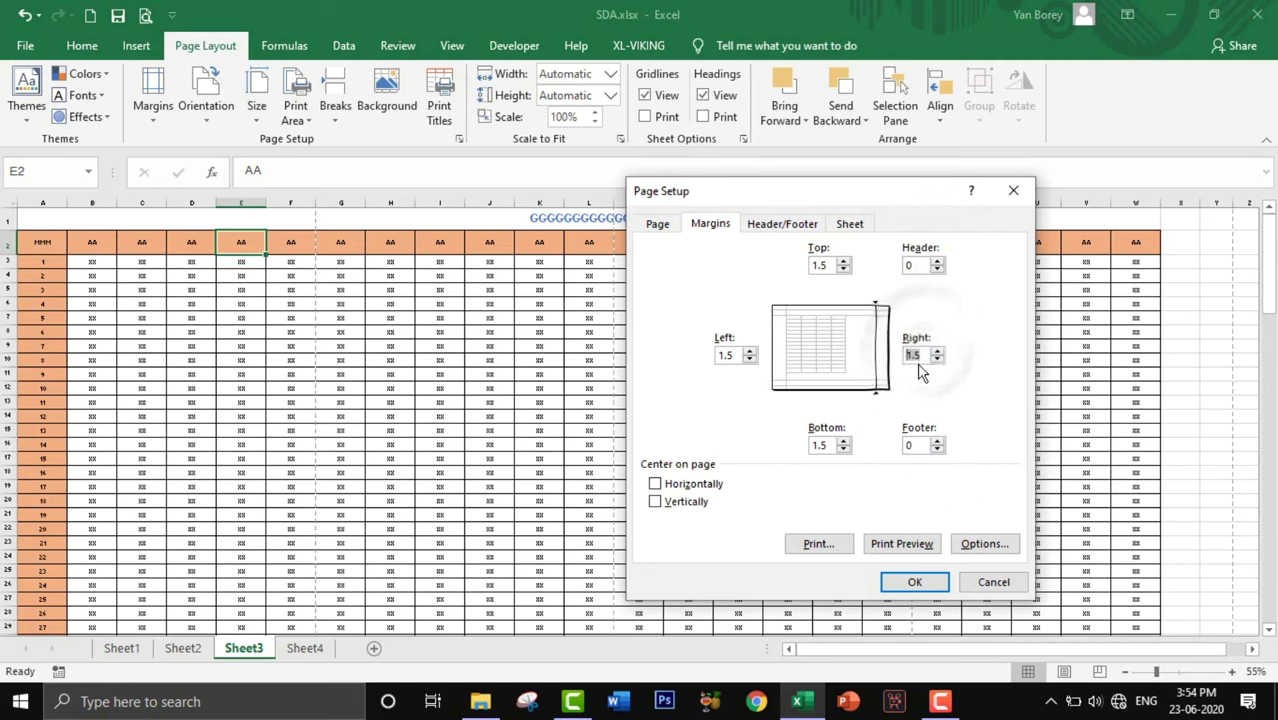
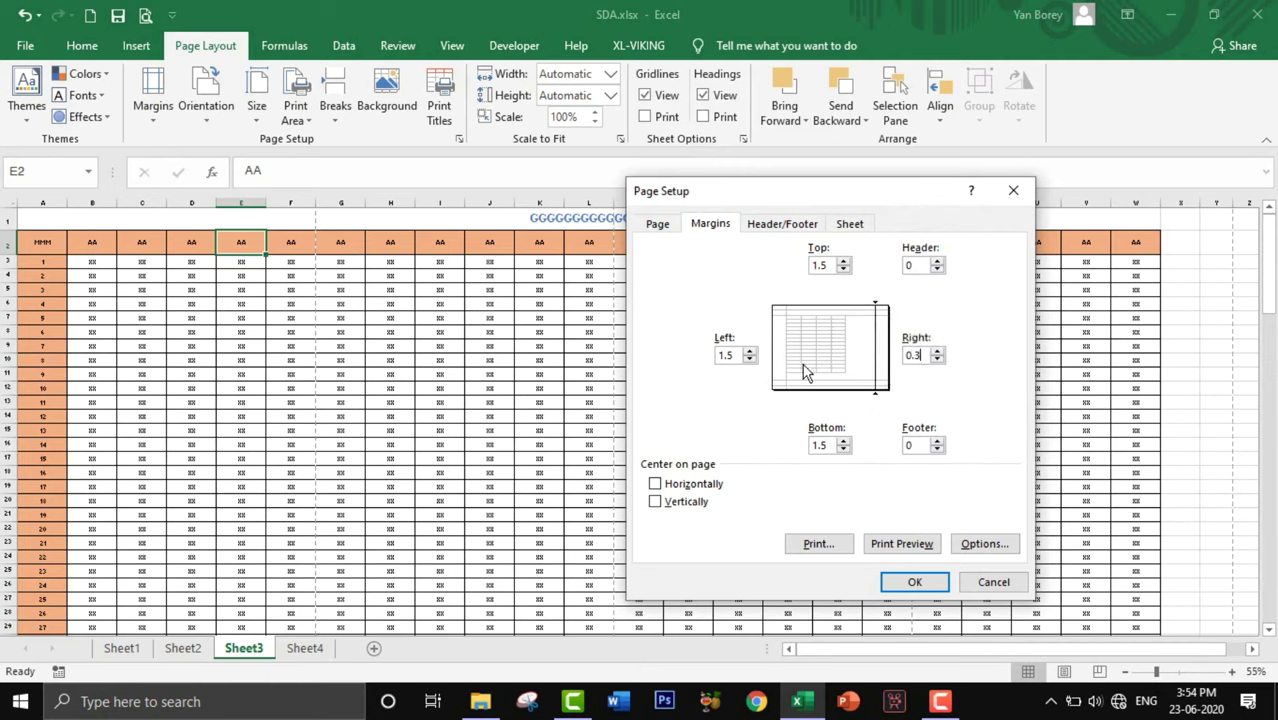
# Step: Set the left margin to 0.3 and the top and bottom margins to 0.5
pyautogui.click(734, 357)
pyautogui.write('0')
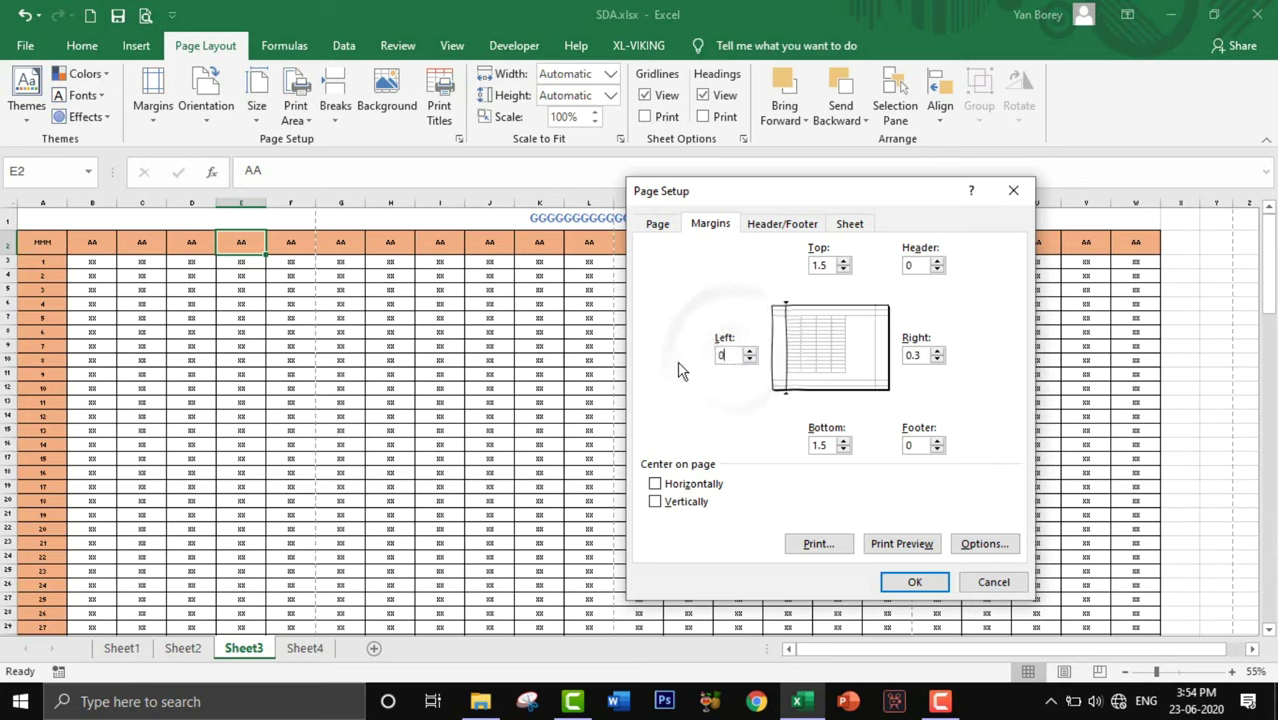
pyautogui.write('.3')
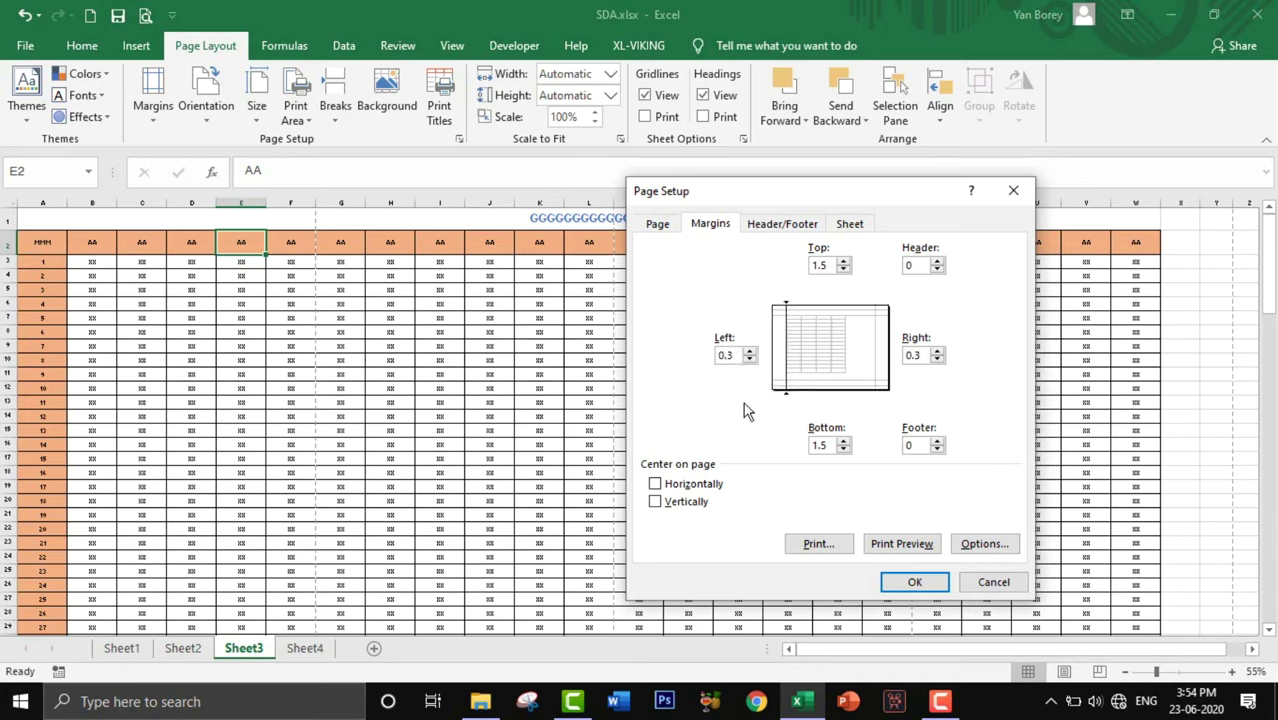
pyautogui.click(843, 269)
pyautogui.click(843, 269)
pyautogui.click(843, 269)
pyautogui.click(843, 269)
pyautogui.click(843, 449)
pyautogui.click(843, 449)
pyautogui.click(843, 449)
pyautogui.click(843, 449)
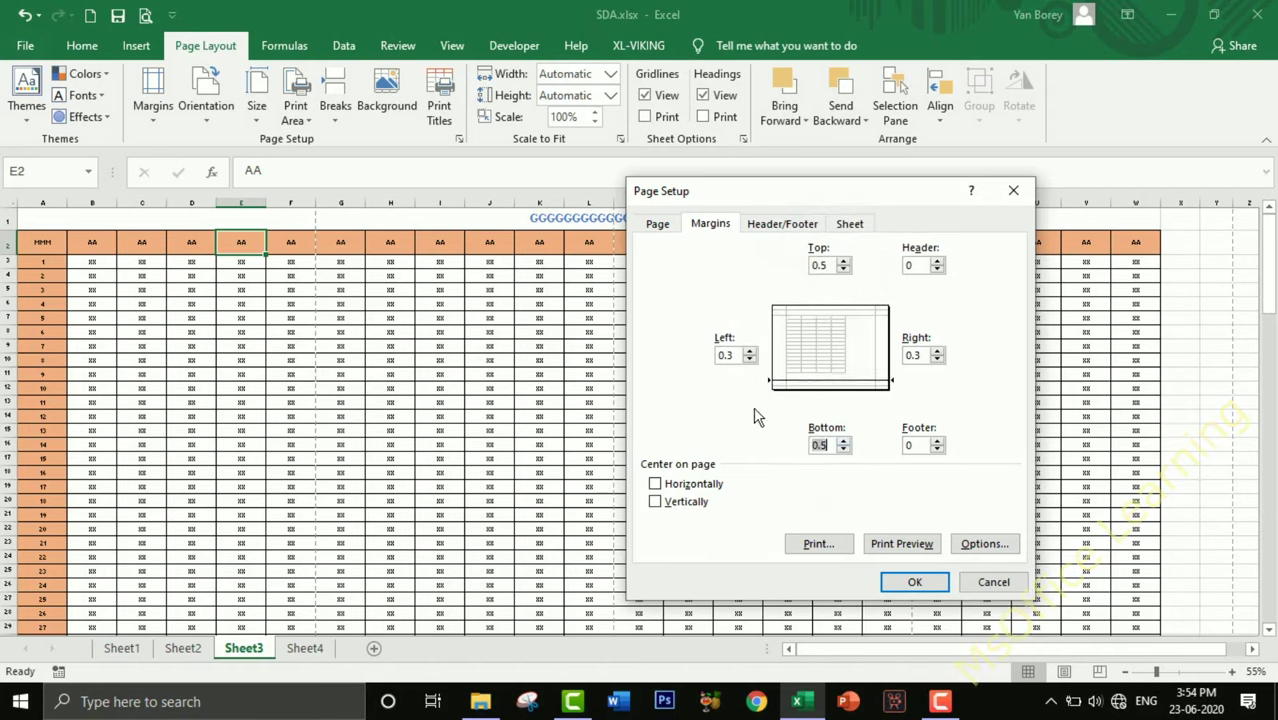
# Step: Confirm landscape orientation and the 0.3 left and right margins, then apply the page setup
pyautogui.click(658, 225)
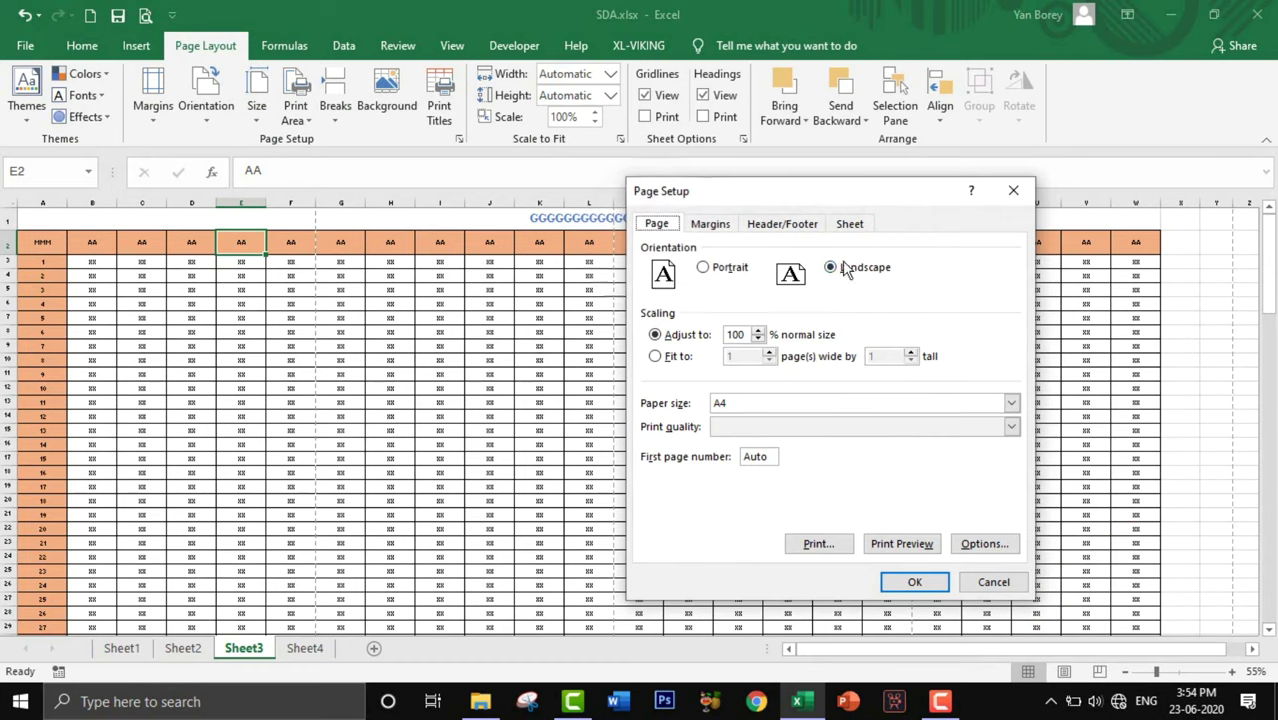
pyautogui.click(711, 226)
pyautogui.moveTo(733, 360); pyautogui.dragTo(709, 360)
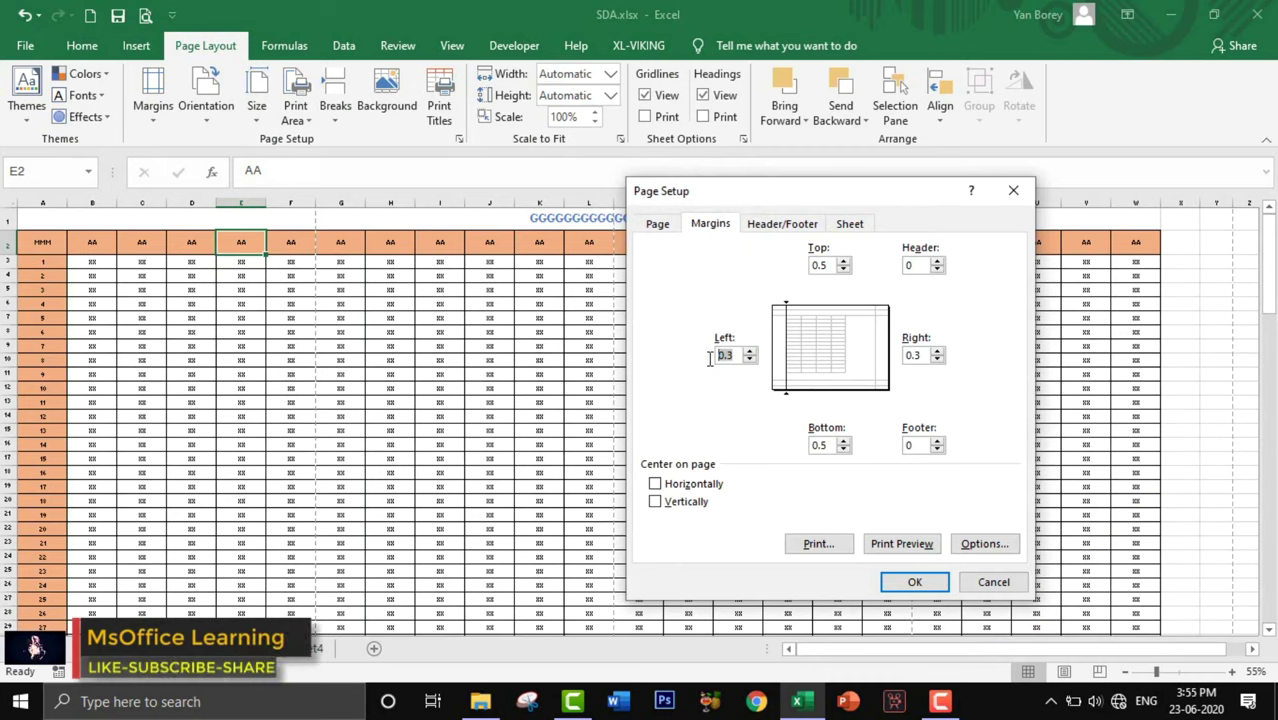
pyautogui.moveTo(920, 356); pyautogui.dragTo(908, 356)
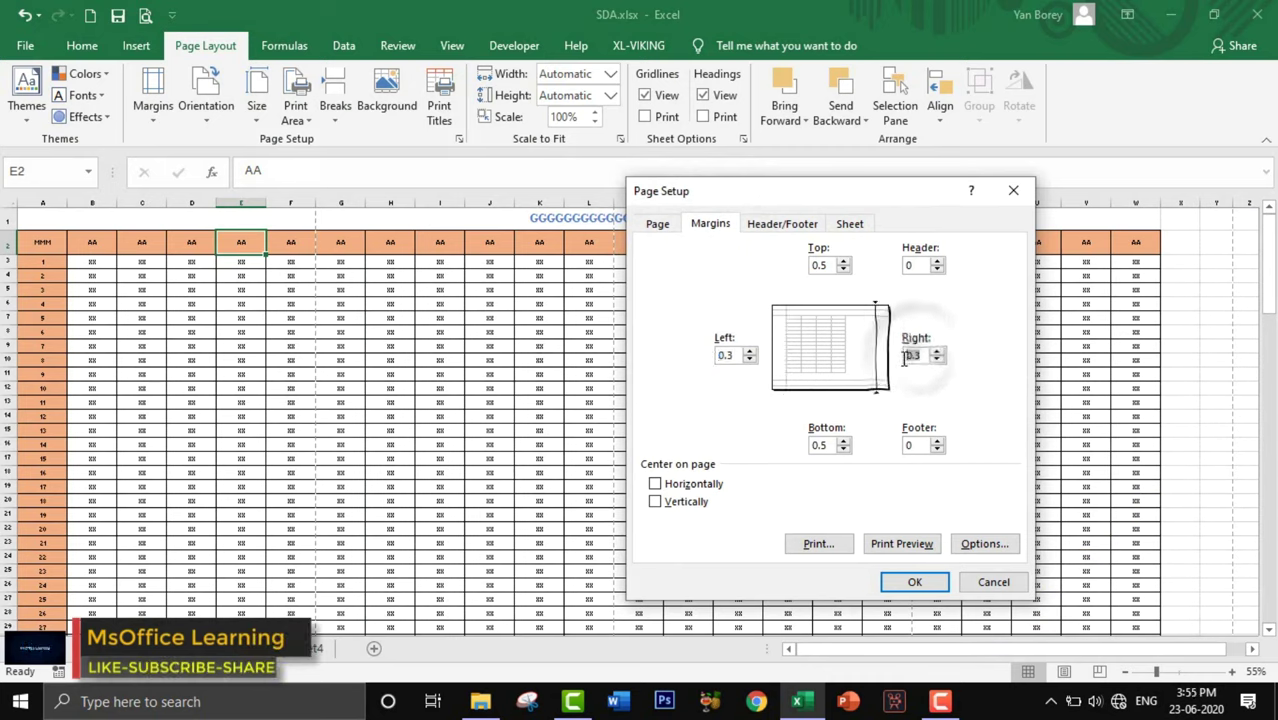
pyautogui.click(914, 582)
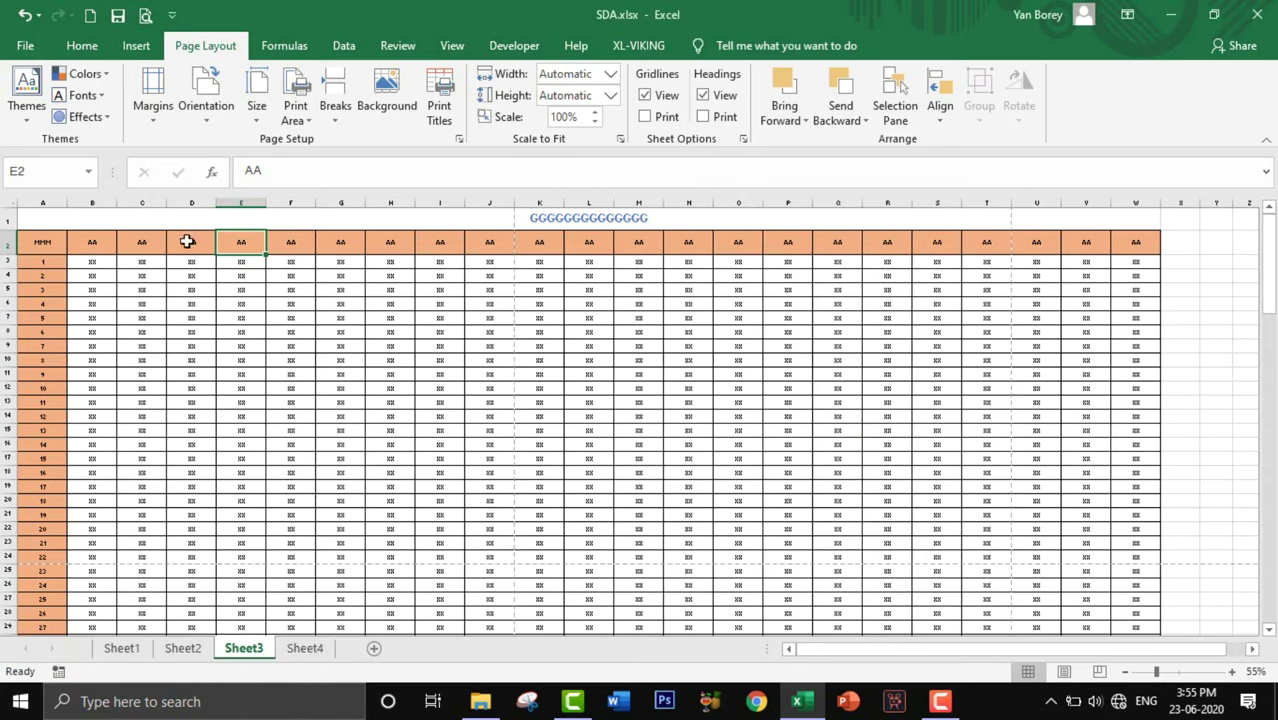
# Step: Try narrowing individual table columns B, C, D and U one at a time
pyautogui.moveTo(43, 232); pyautogui.dragTo(470, 436)
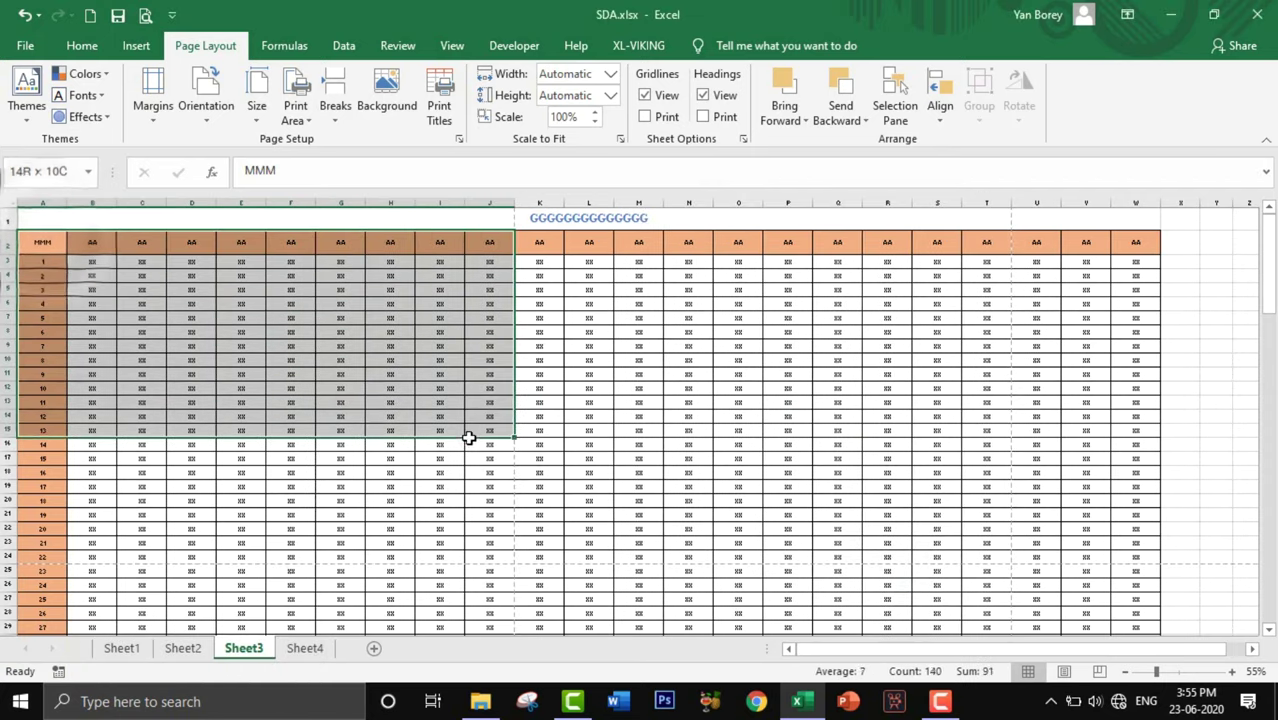
pyautogui.moveTo(544, 246)
pyautogui.keyDown('ctrl'); pyautogui.mouseDown()
pyautogui.moveTo(826, 327)
pyautogui.moveTo(984, 500)
pyautogui.mouseUp(); pyautogui.keyUp('ctrl')
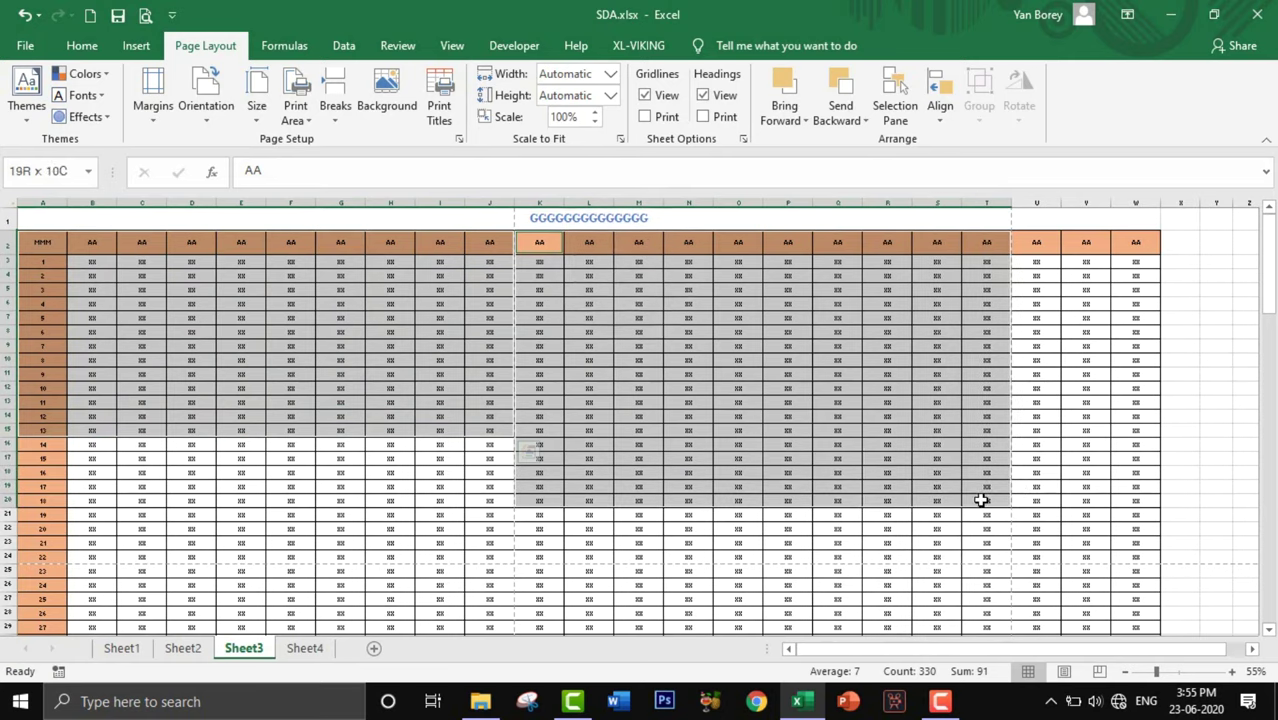
pyautogui.moveTo(1046, 242)
pyautogui.keyDown('ctrl'); pyautogui.mouseDown()
pyautogui.moveTo(1150, 327)
pyautogui.moveTo(1147, 423)
pyautogui.mouseUp(); pyautogui.keyUp('ctrl')
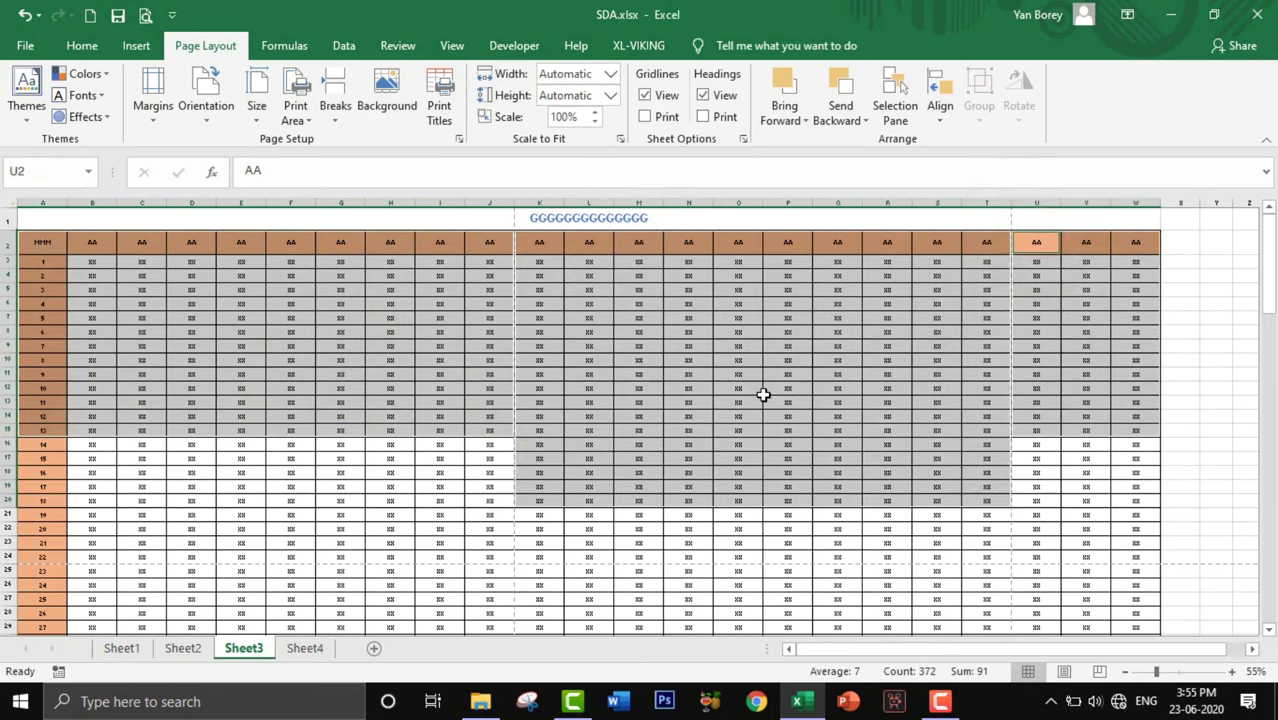
pyautogui.click(776, 392)
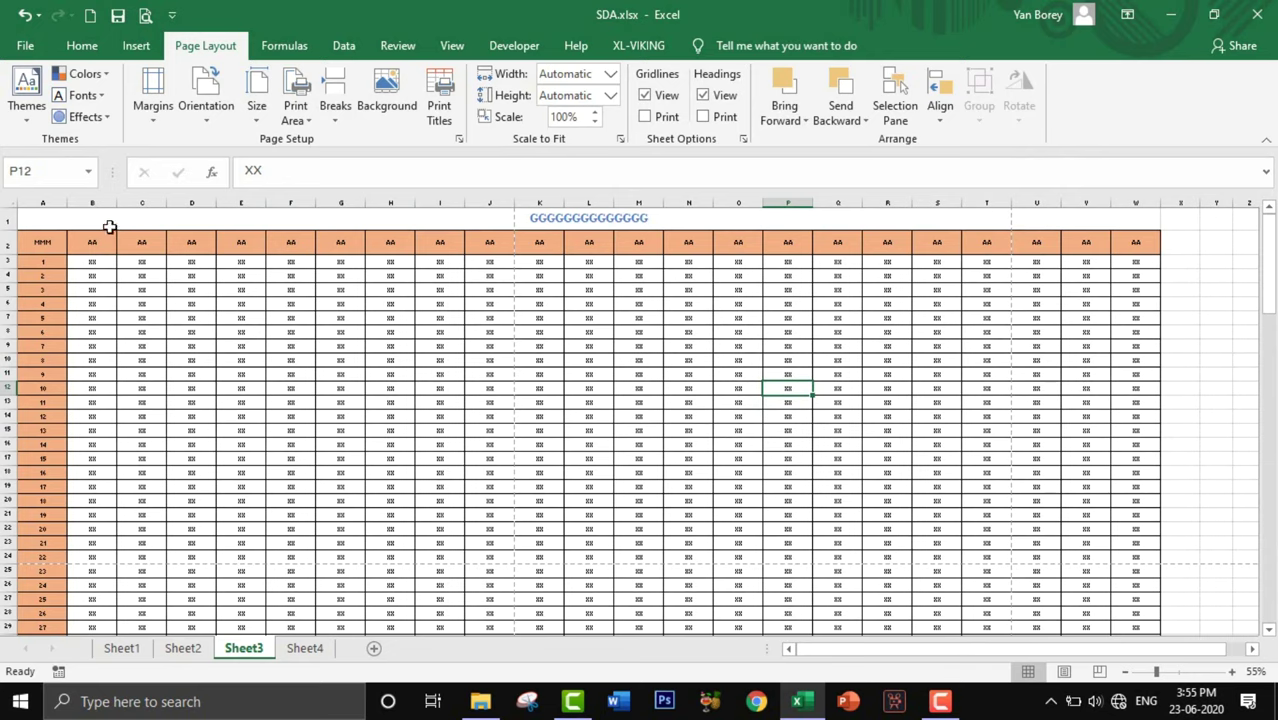
pyautogui.moveTo(114, 204); pyautogui.dragTo(234, 204)
pyautogui.click(210, 211)
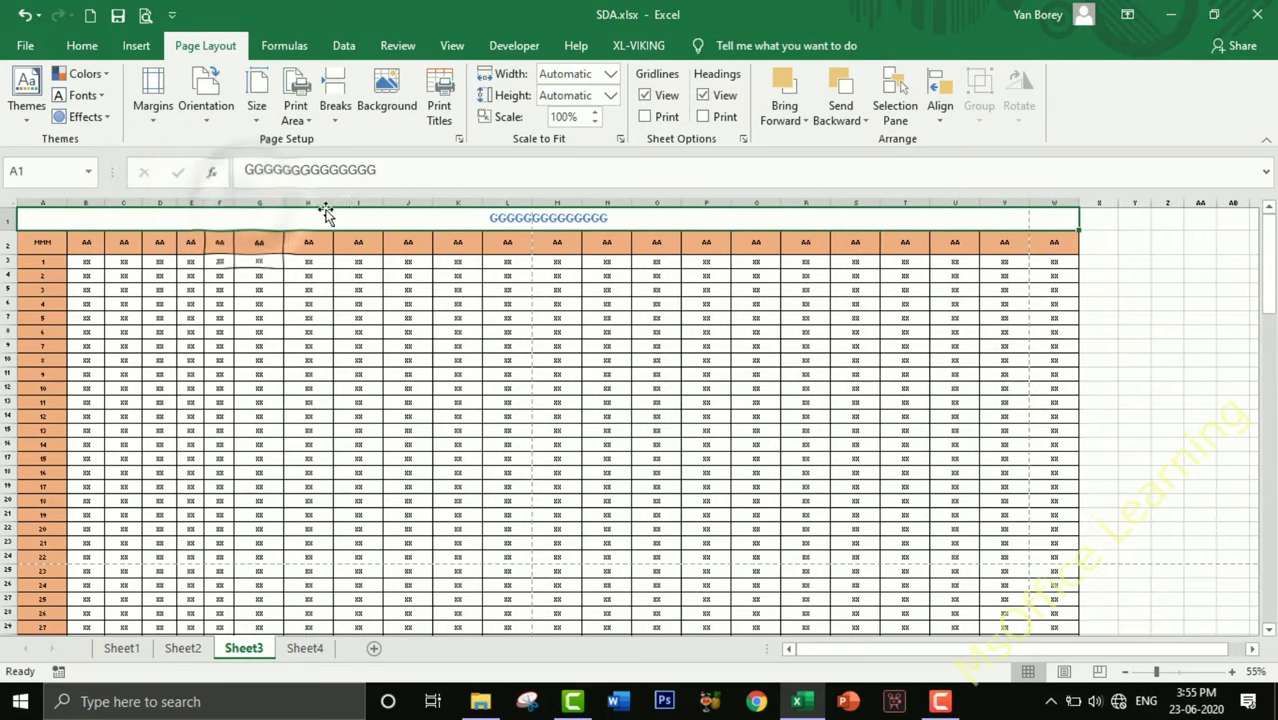
pyautogui.moveTo(1054, 275); pyautogui.dragTo(1054, 303)
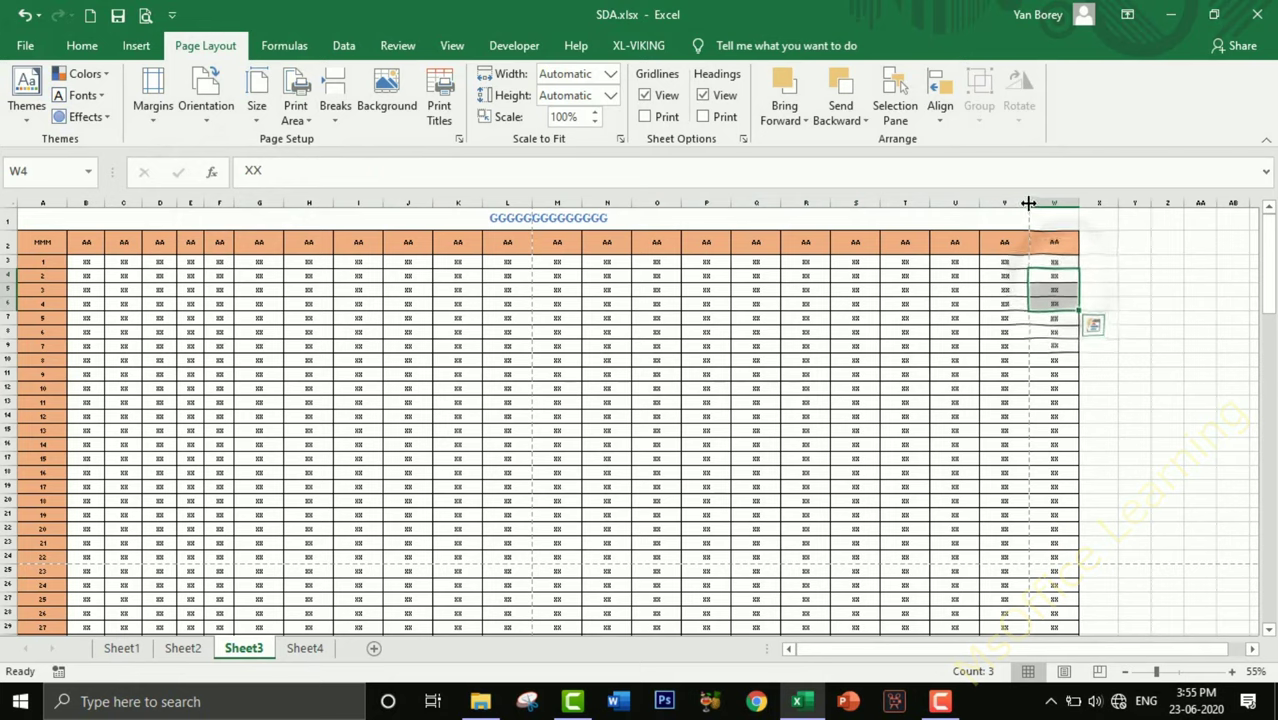
pyautogui.moveTo(929, 203)
pyautogui.mouseDown()
pyautogui.moveTo(912, 203)
pyautogui.moveTo(947, 200)
pyautogui.mouseUp()
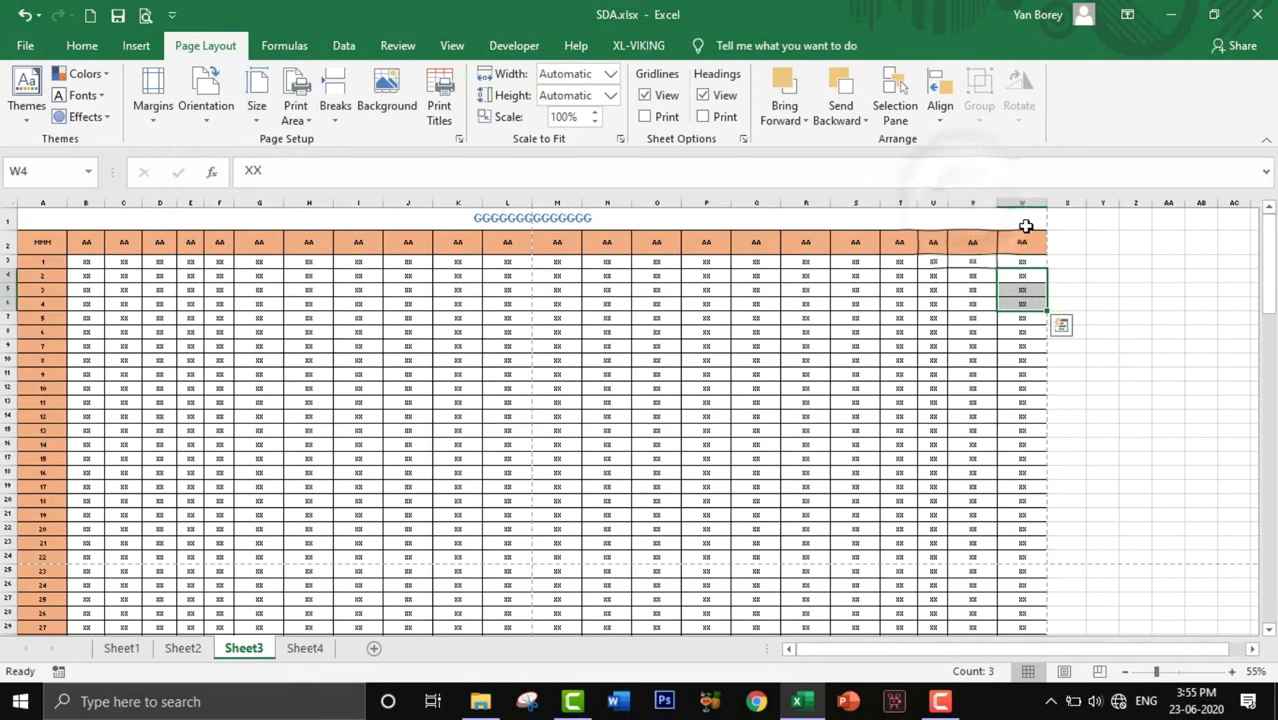
pyautogui.moveTo(1027, 220); pyautogui.dragTo(1007, 232)
# Step: Narrow columns B through W together to one shared width of about 5.86
pyautogui.moveTo(42, 242); pyautogui.dragTo(505, 620)
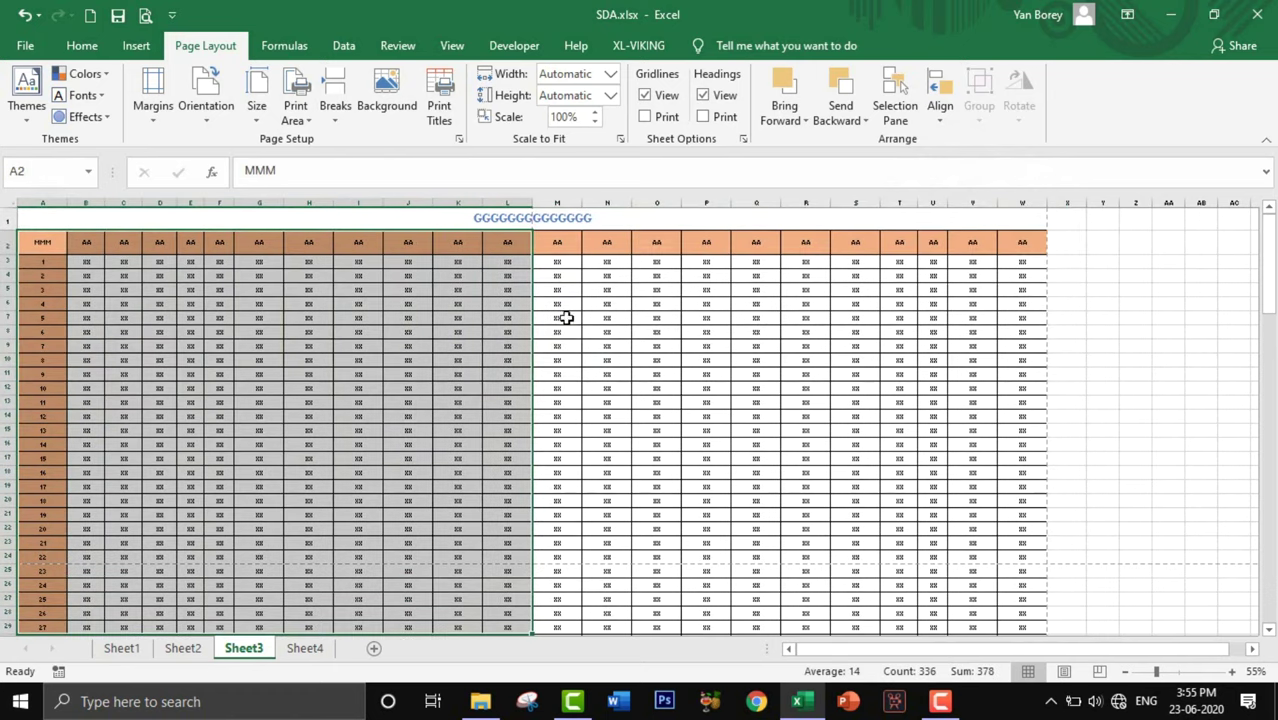
pyautogui.moveTo(566, 245); pyautogui.dragTo(1010, 545)
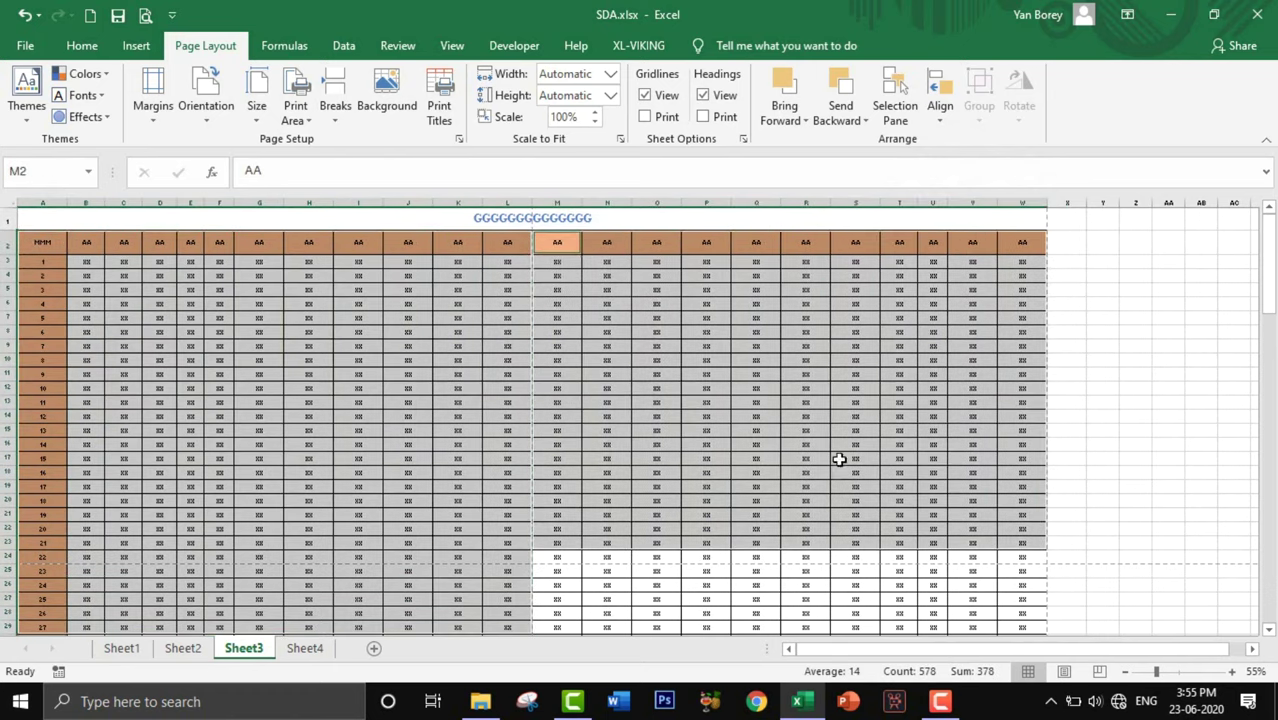
pyautogui.click(792, 369)
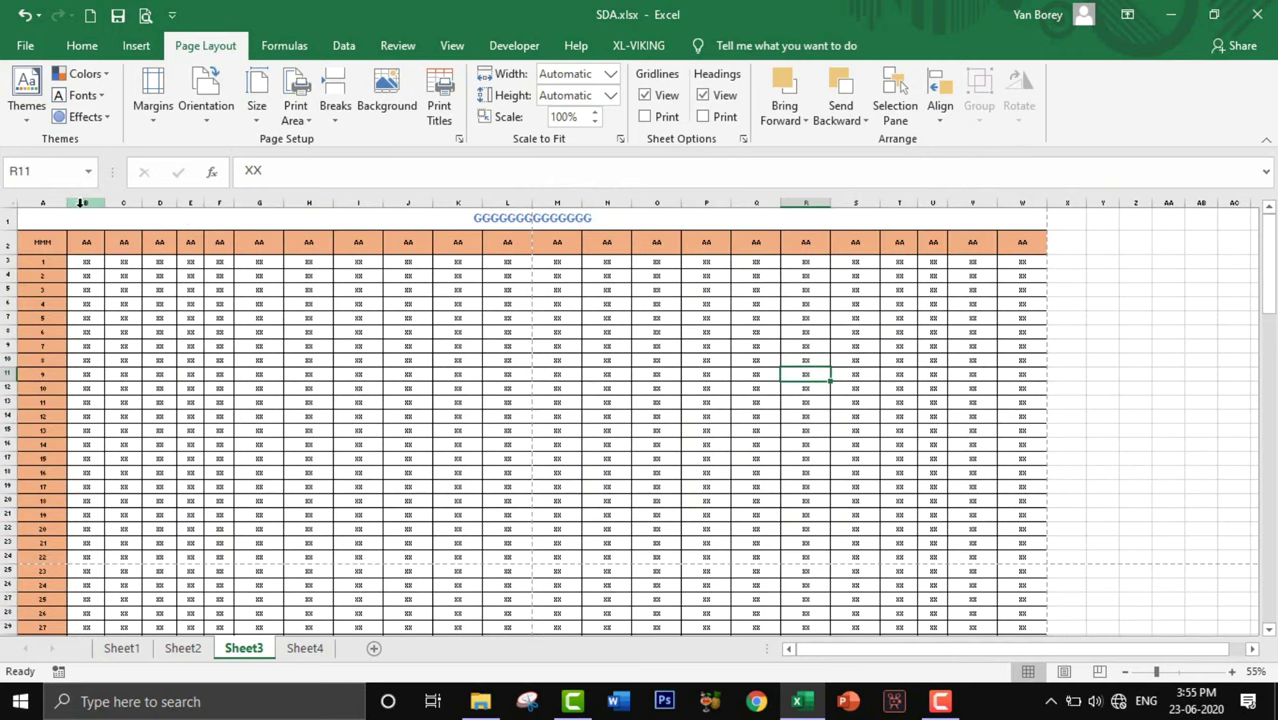
pyautogui.moveTo(86, 203); pyautogui.dragTo(1021, 263)
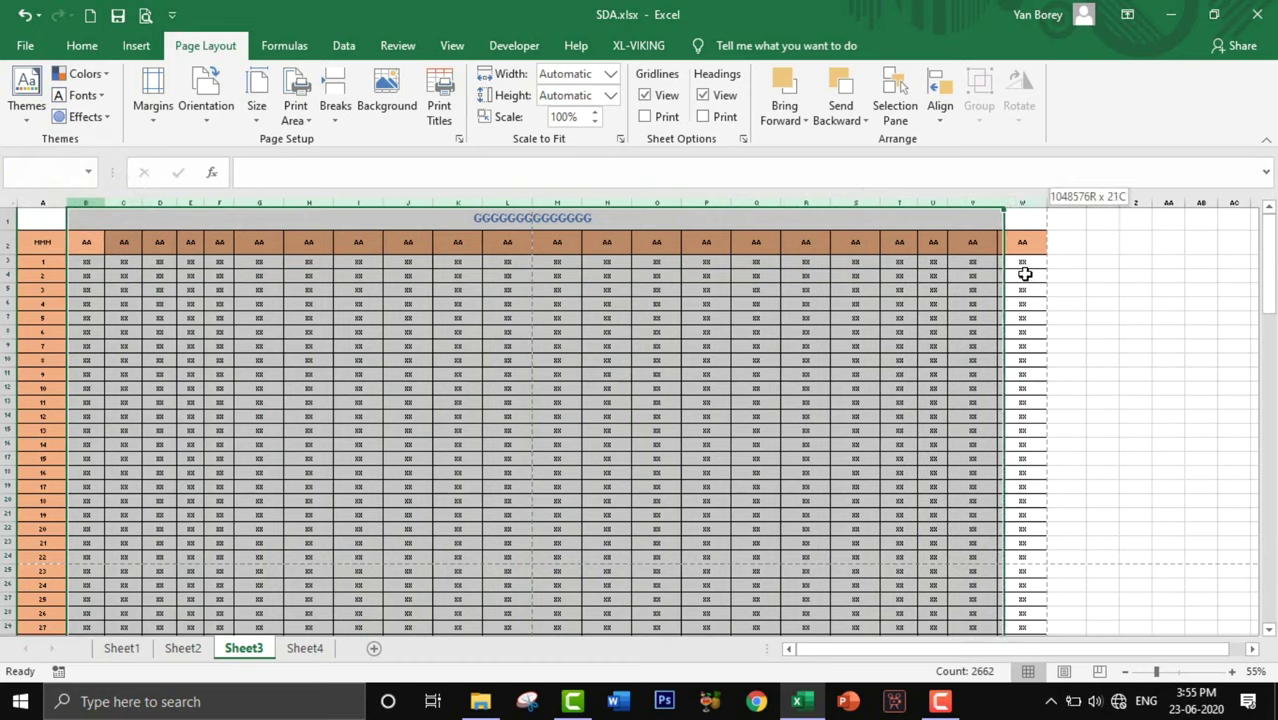
pyautogui.scroll(2, 341, 220)
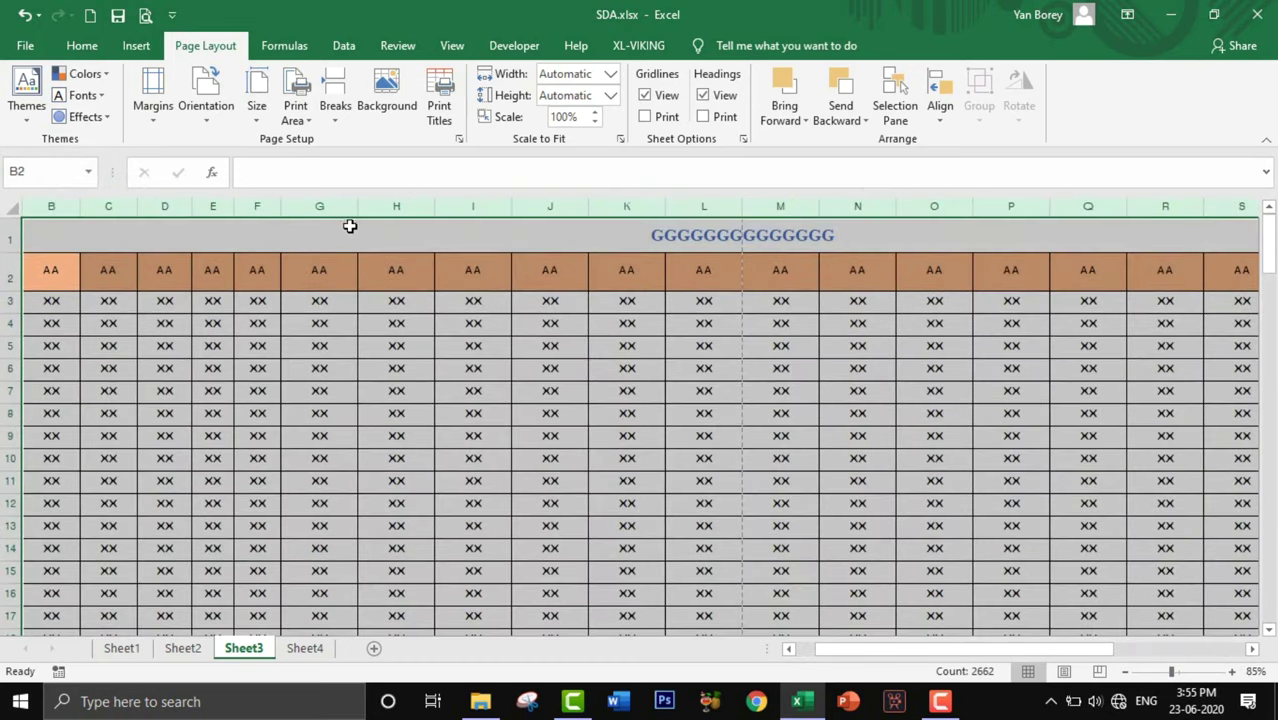
pyautogui.moveTo(356, 209); pyautogui.dragTo(316, 234)
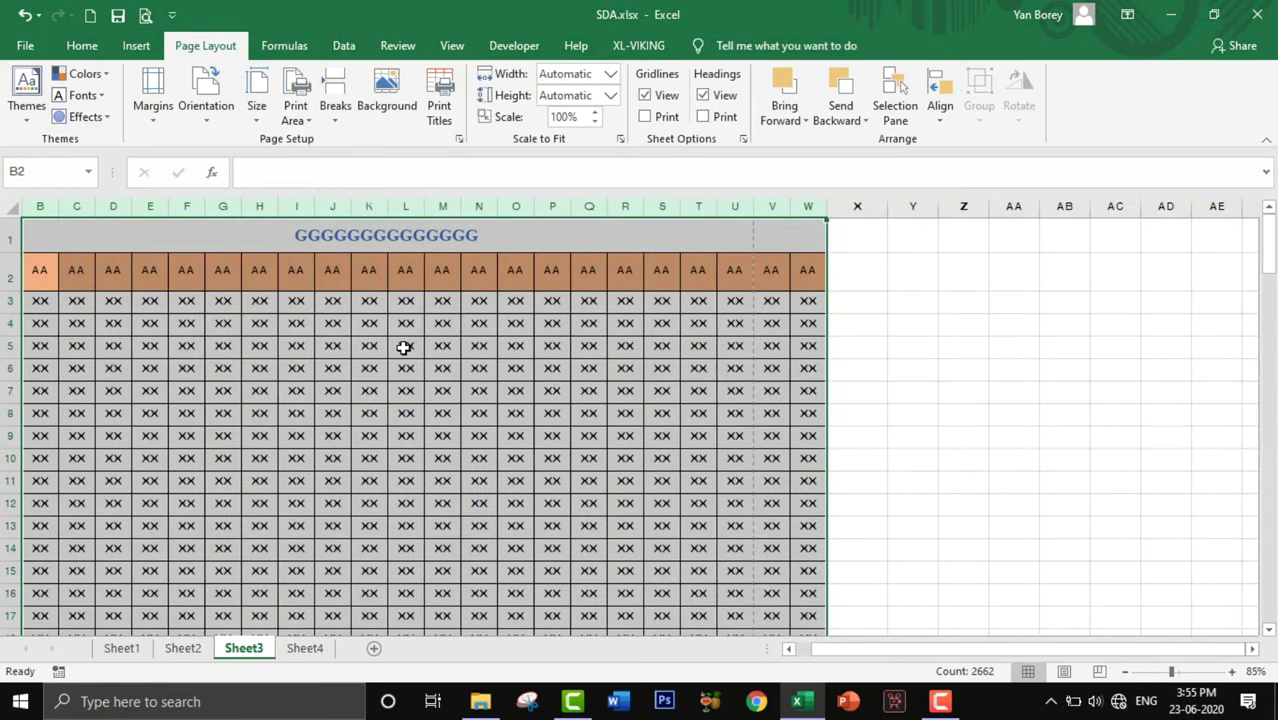
pyautogui.moveTo(723, 208); pyautogui.dragTo(719, 206)
pyautogui.click(706, 330)
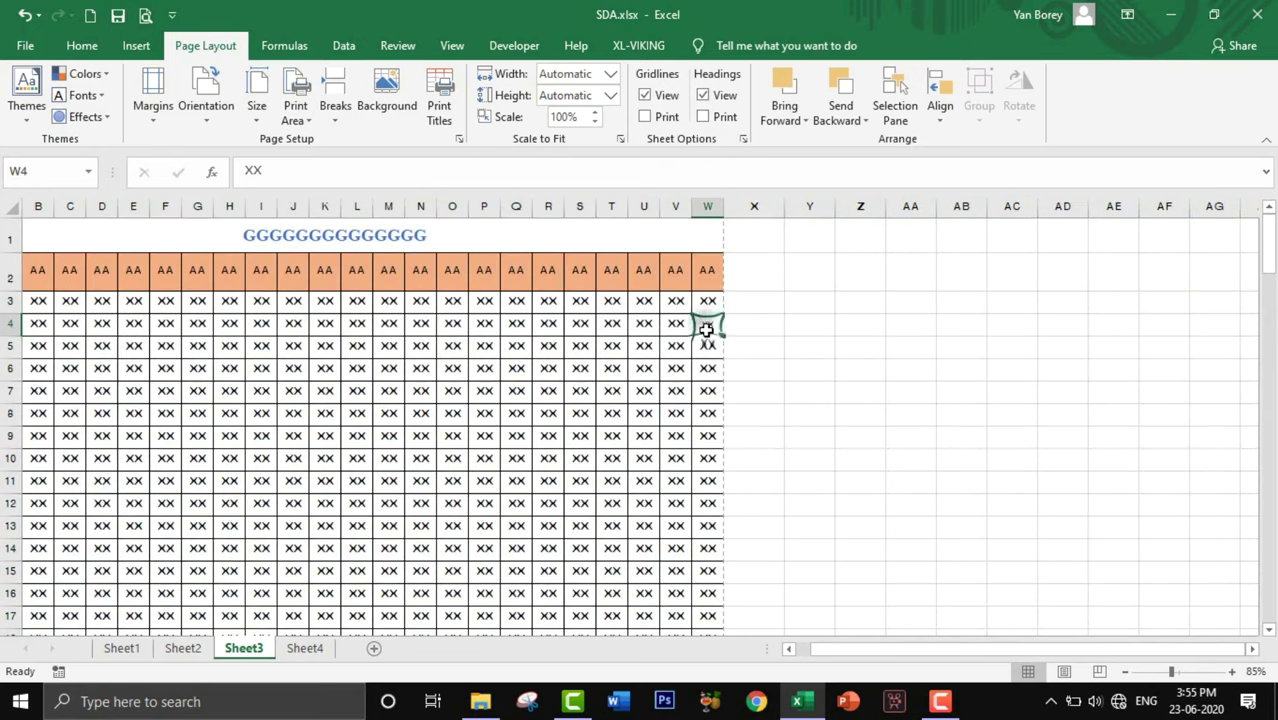
# Step: Select the table's top rows and open the print preview
pyautogui.moveTo(850, 648); pyautogui.dragTo(783, 658)
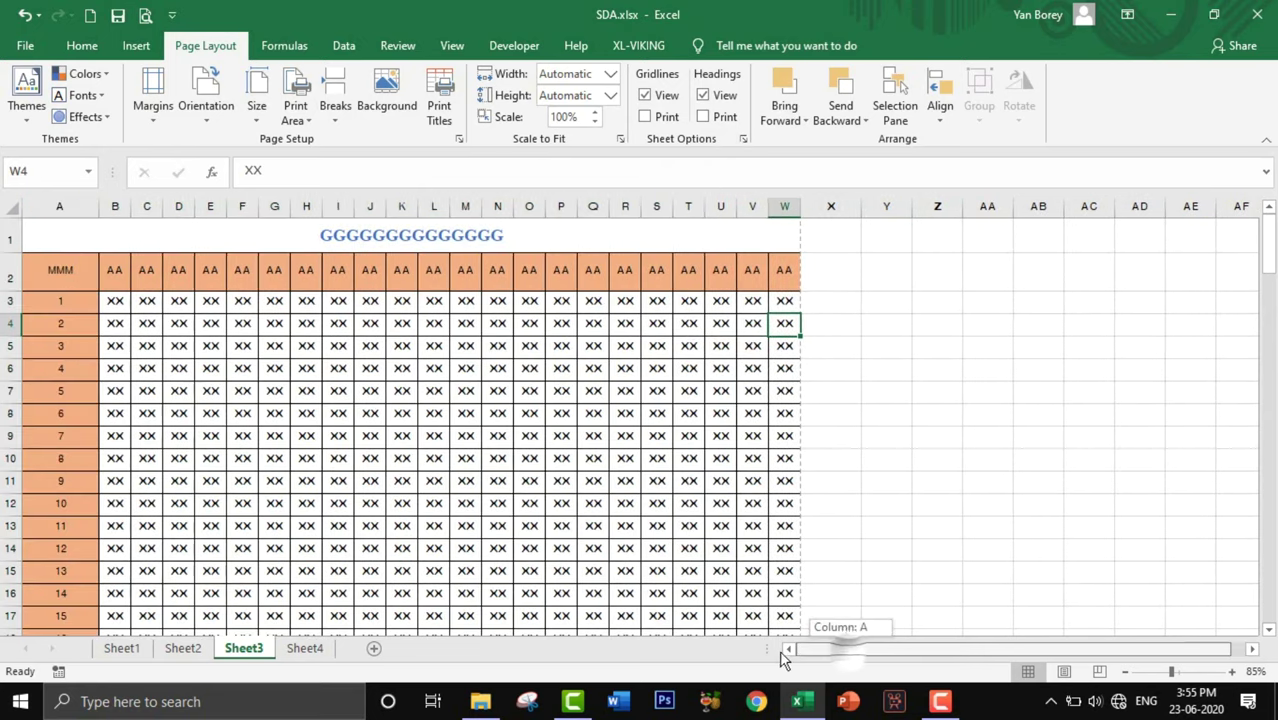
pyautogui.moveTo(51, 277)
pyautogui.mouseDown()
pyautogui.moveTo(693, 436)
pyautogui.moveTo(715, 483)
pyautogui.mouseUp()
pyautogui.click(144, 17)
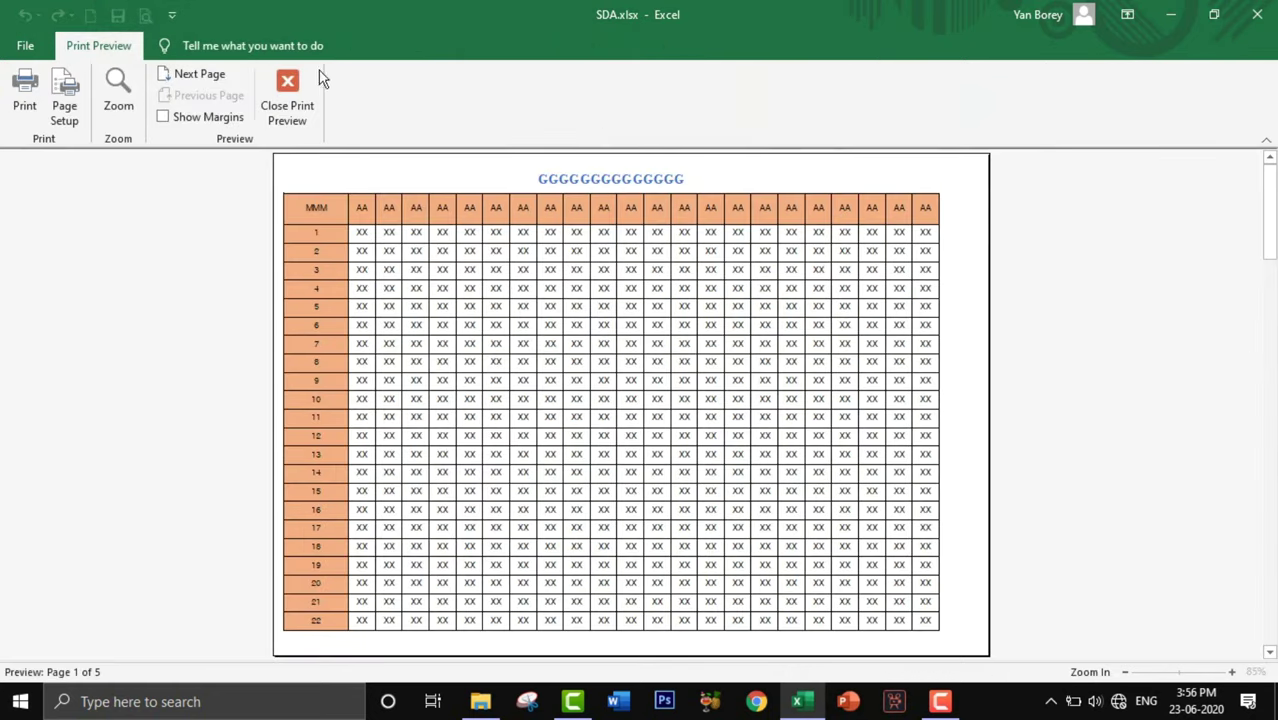
# Step: Leave the preview, narrow column A and select columns B through W
pyautogui.click(300, 92)
pyautogui.moveTo(92, 207); pyautogui.dragTo(77, 210)
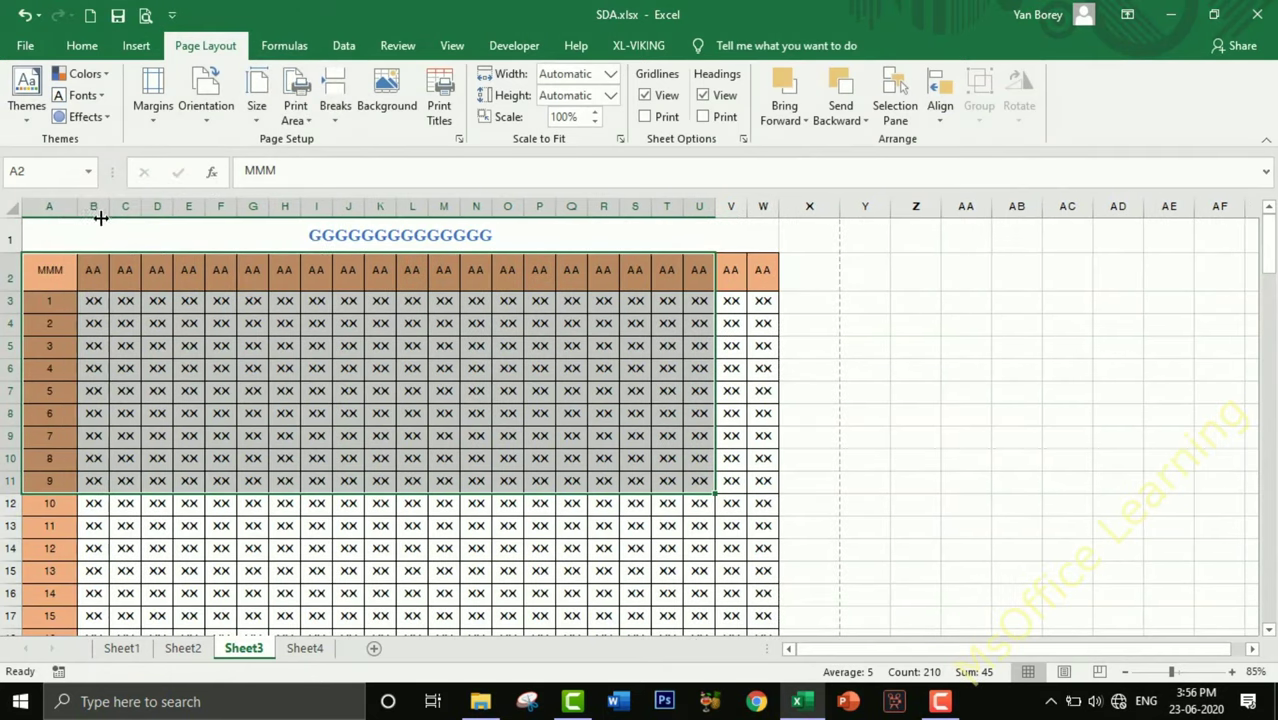
pyautogui.moveTo(765, 206)
pyautogui.mouseDown()
pyautogui.moveTo(88, 206)
pyautogui.moveTo(108, 207)
pyautogui.mouseUp()
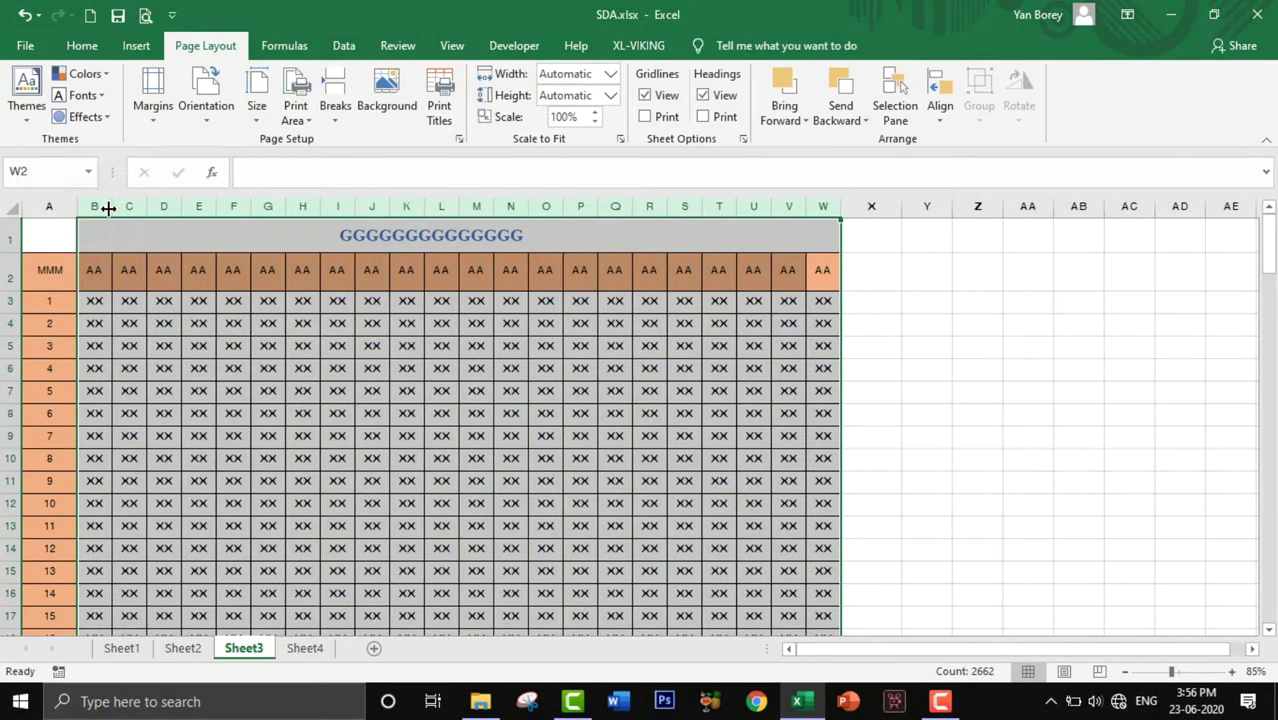
# Step: Inspect the landscape page in print preview, zoomed in and out, then return to the sheet
pyautogui.click(145, 15)
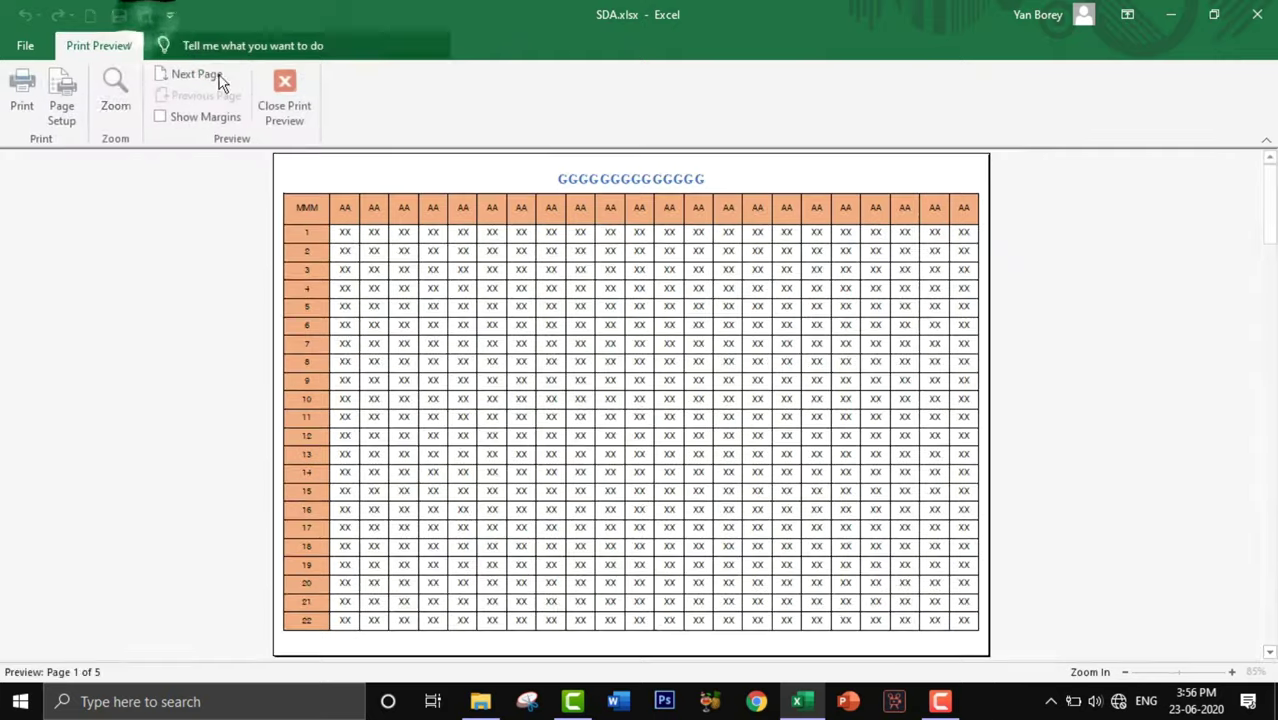
pyautogui.click(551, 290)
pyautogui.scroll(3, 651, 345)
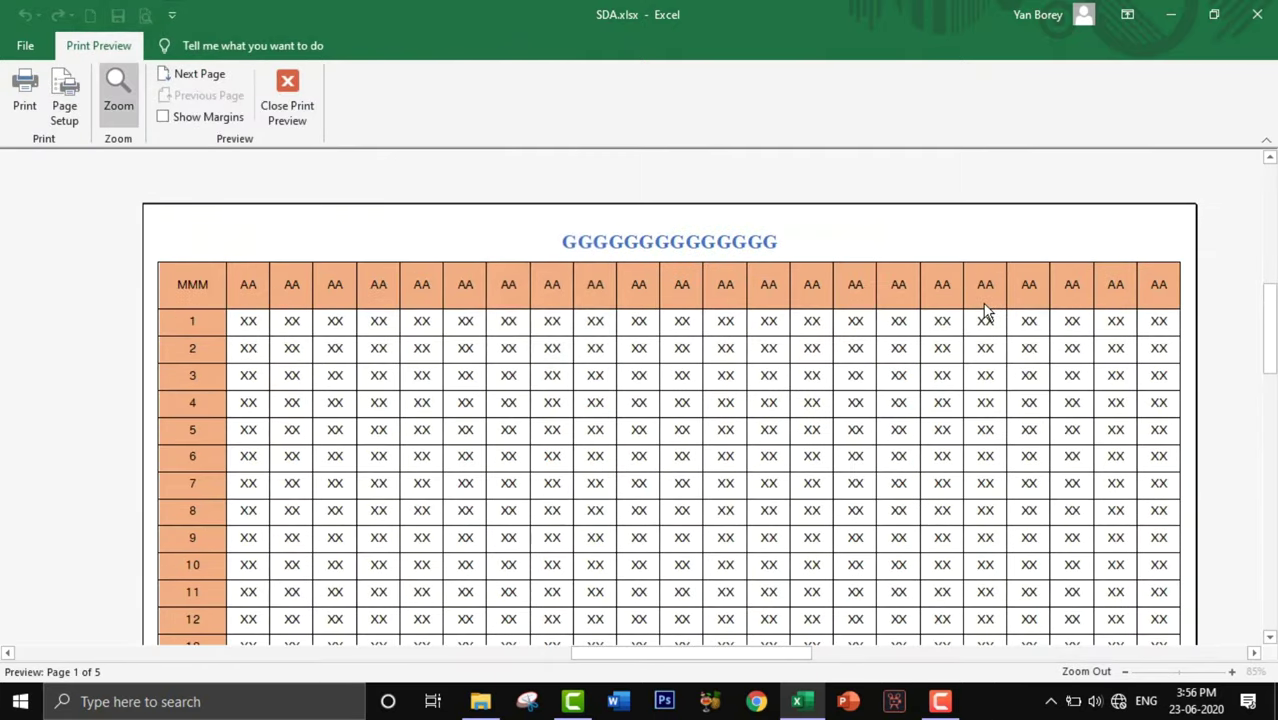
pyautogui.click(985, 305)
pyautogui.click(290, 93)
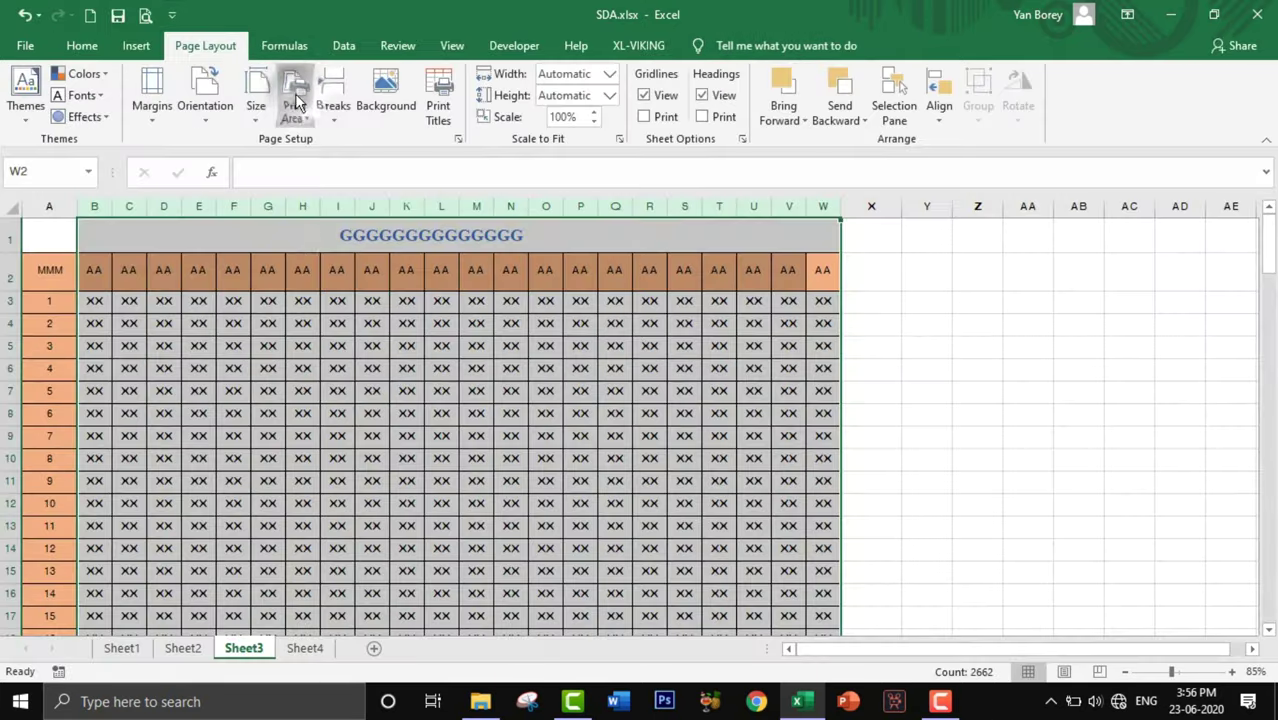
pyautogui.click(325, 369)
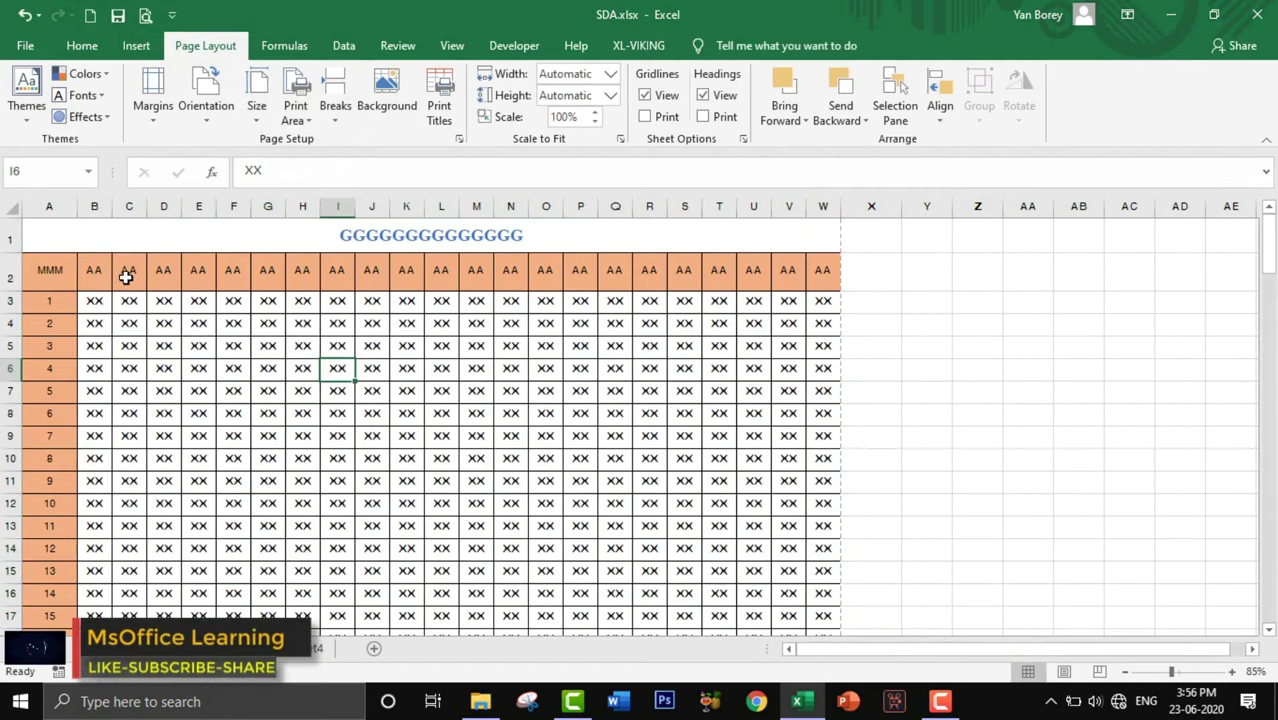
# Step: Type the Khmer heading អាសយដ្ឋានបច្ចុប្បន្នសិស្ស into B2 over AA, correcting typos
pyautogui.keyDown('ctrl'); pyautogui.scroll(3, 110, 300); pyautogui.keyUp('ctrl')
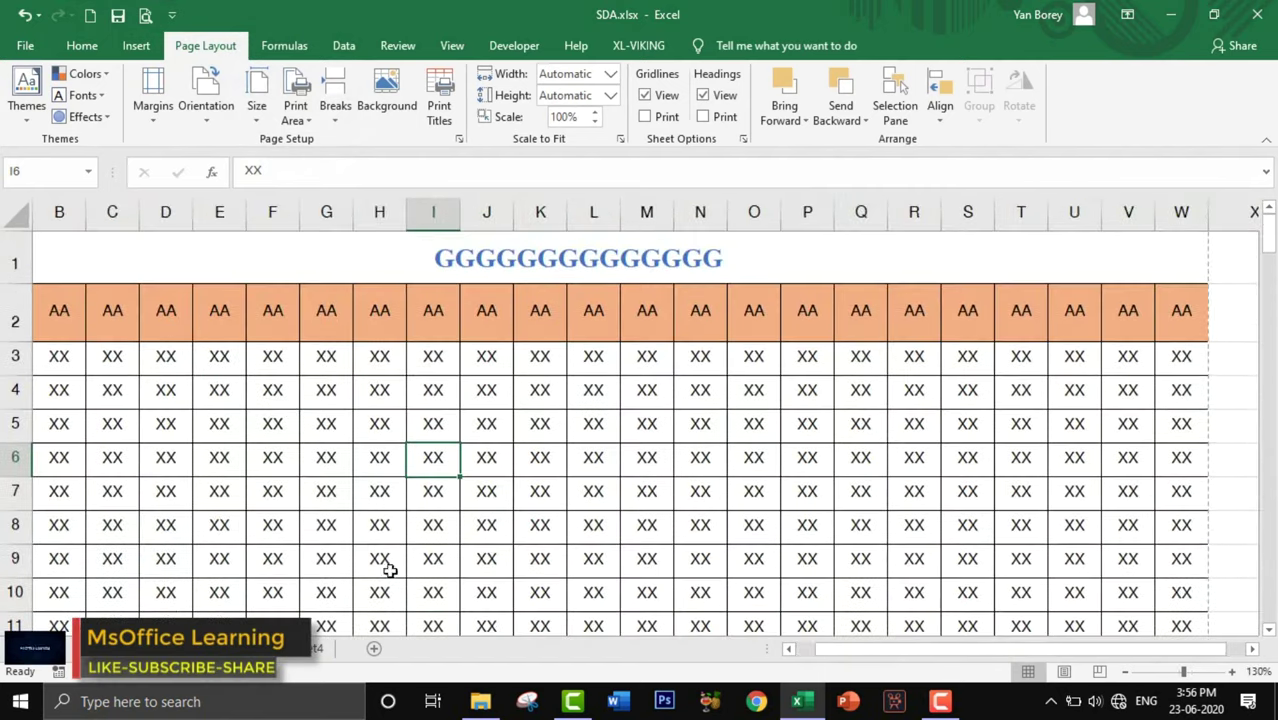
pyautogui.click(788, 648)
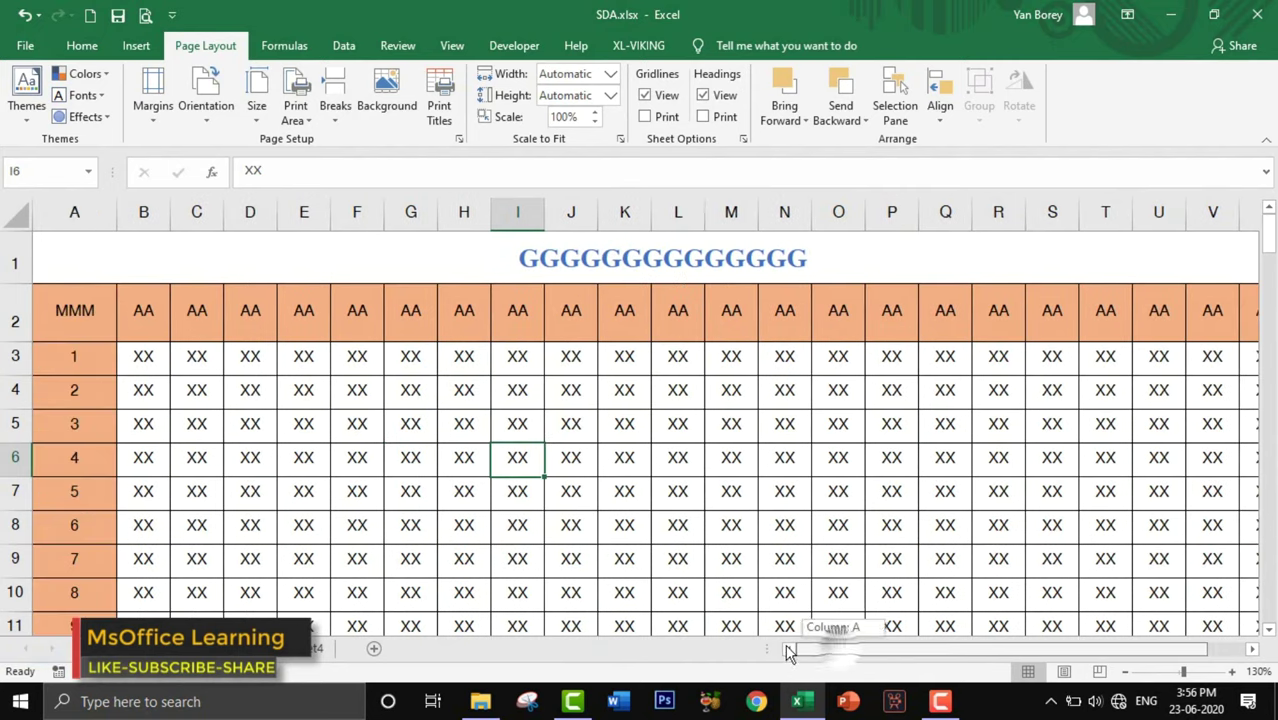
pyautogui.click(147, 312)
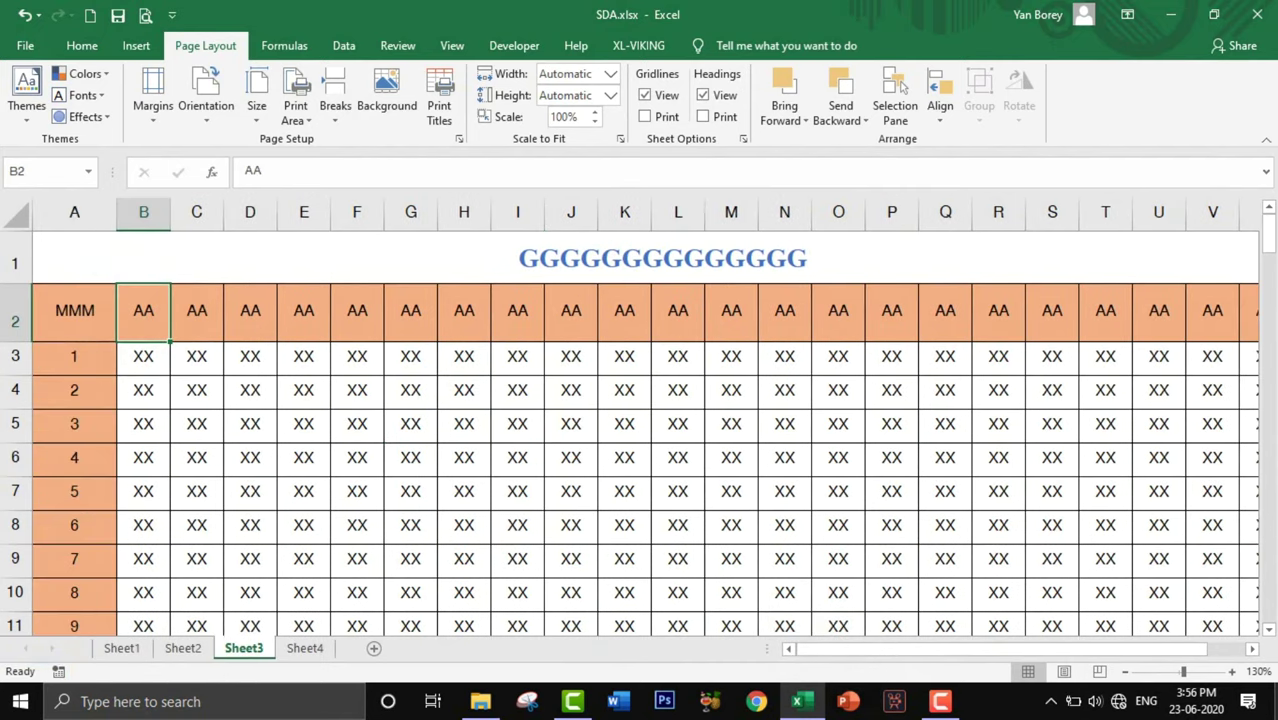
pyautogui.write('អាស')
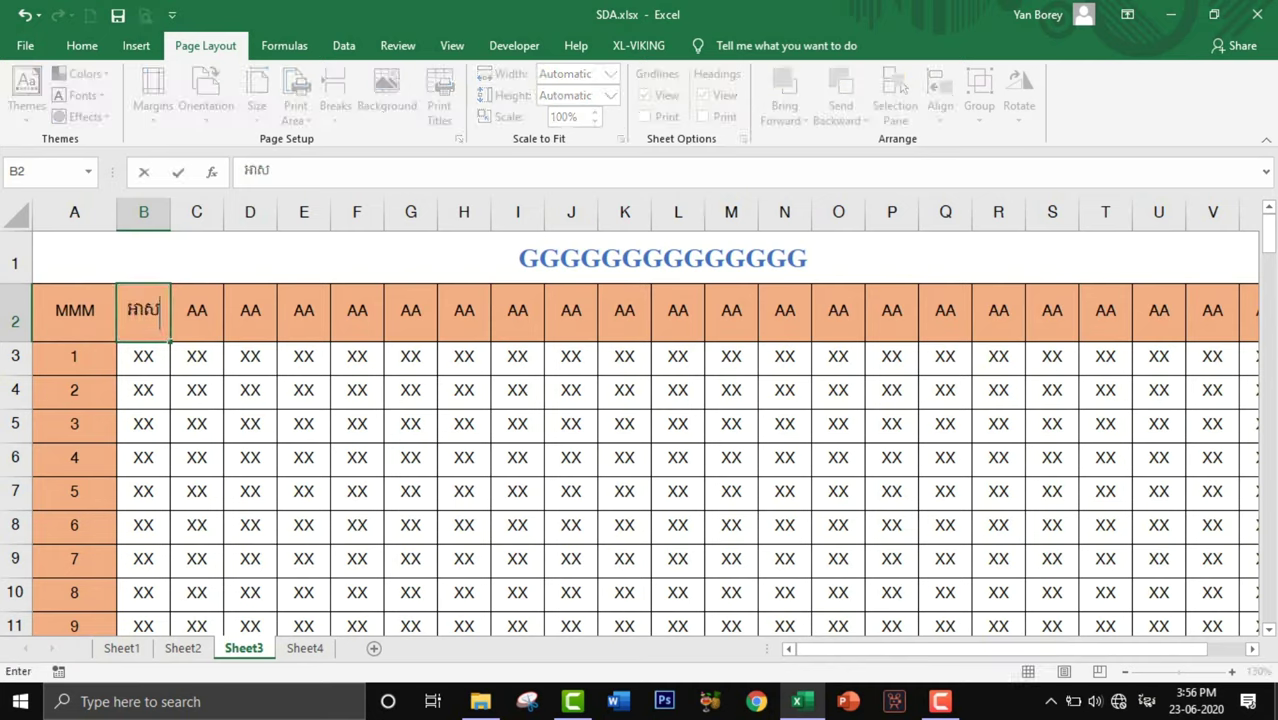
pyautogui.write('យដ្ឋាន')
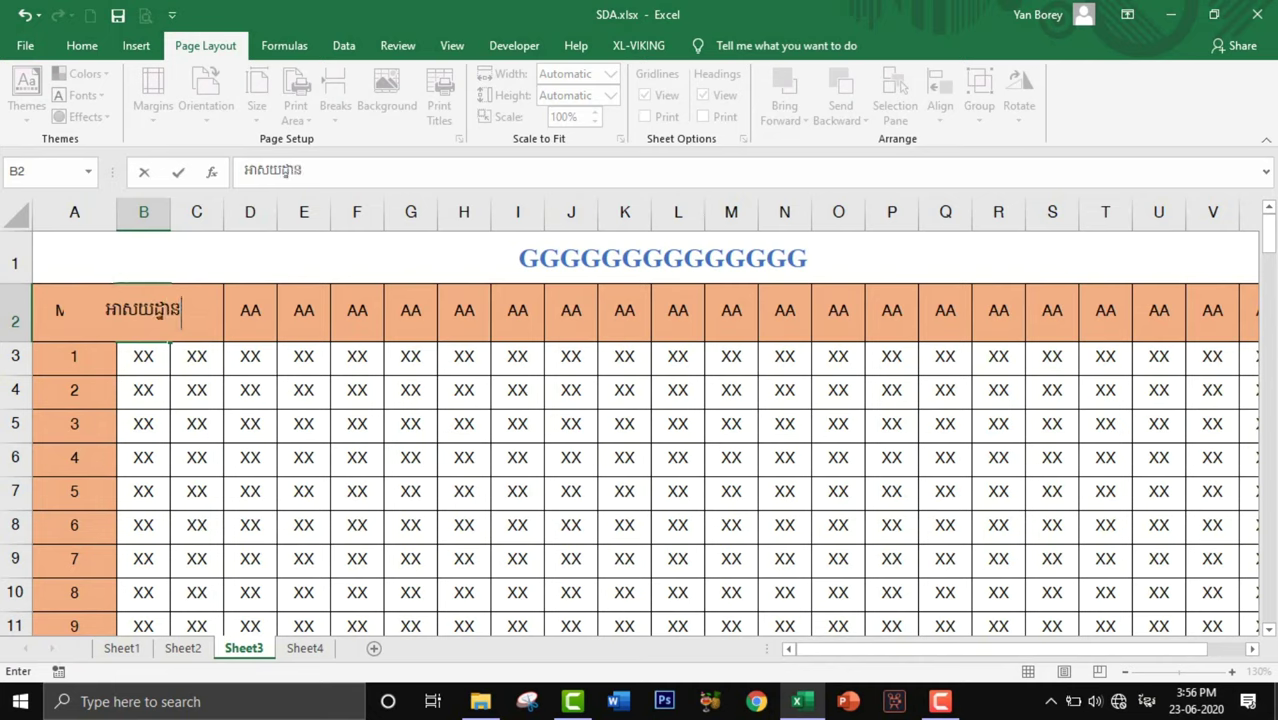
pyautogui.write('ក')
pyautogui.press('BackSpace')
pyautogui.write('ប្បន្ន')
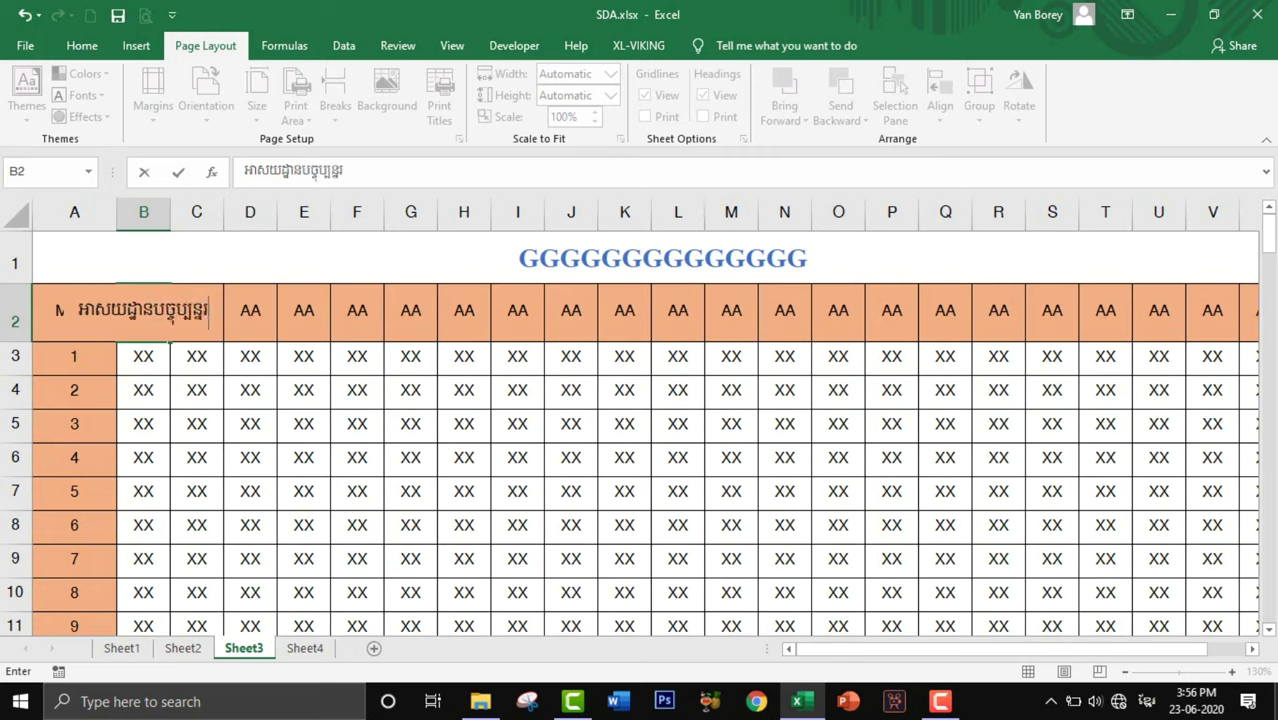
pyautogui.write('ិ')
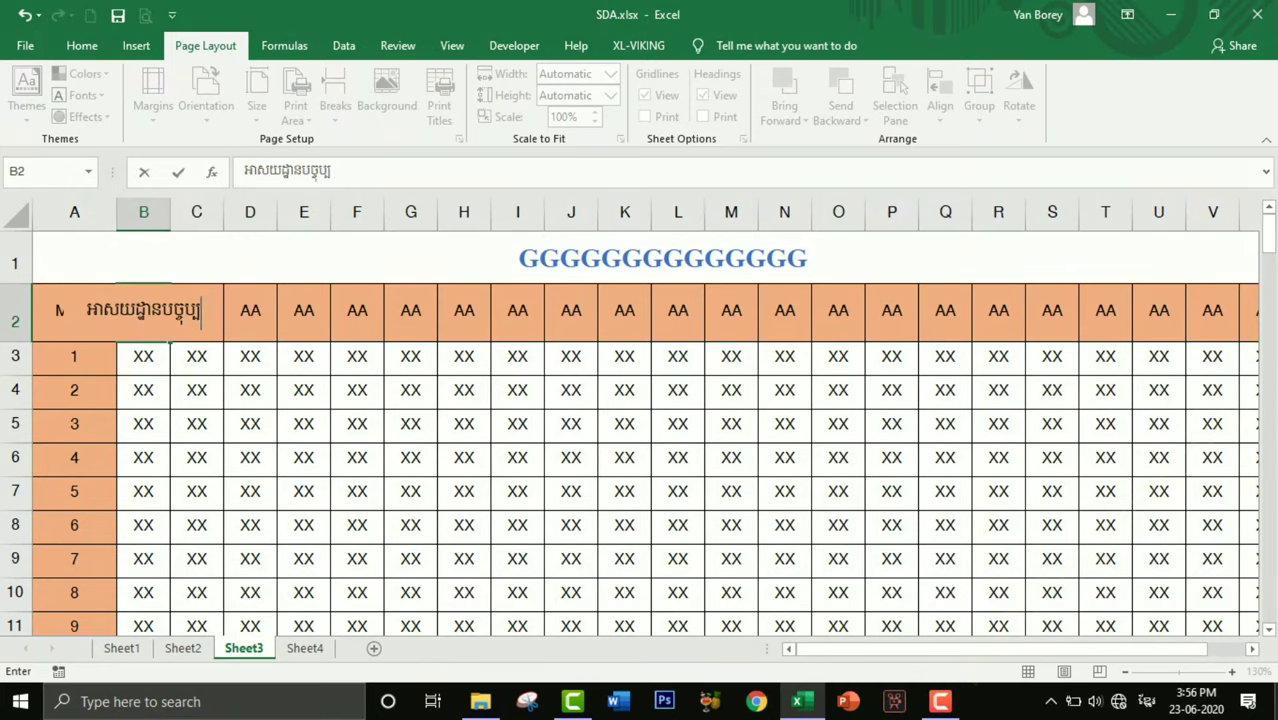
pyautogui.write('សិស')
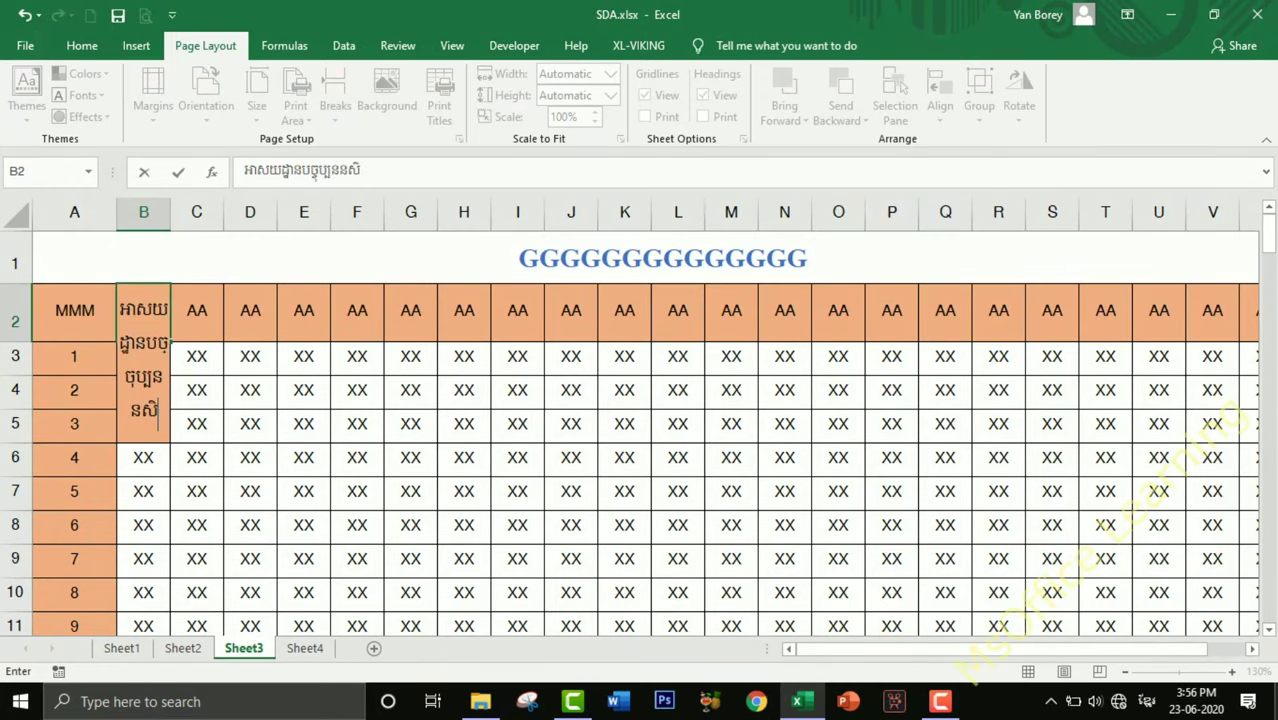
pyautogui.press('BackSpace')
pyautogui.press('BackSpace')
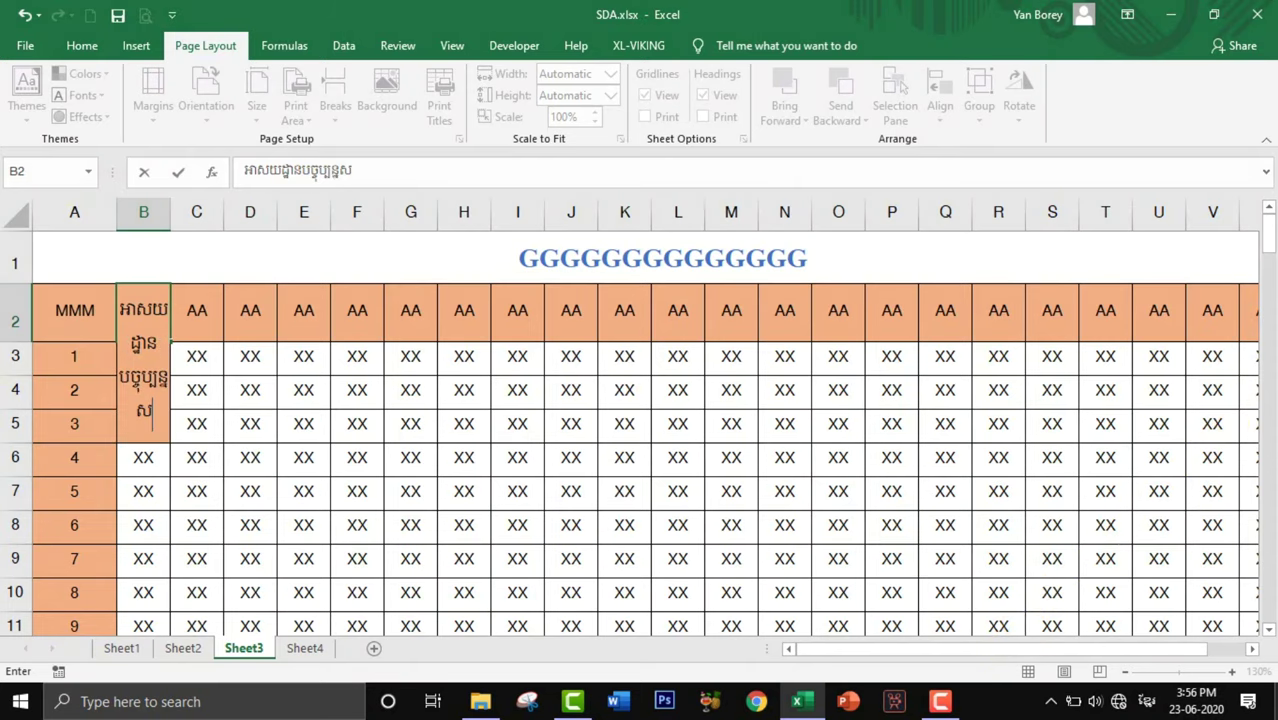
pyautogui.write('ស')
pyautogui.press('BackSpace')
pyautogui.write('ស')
pyautogui.press('Return')
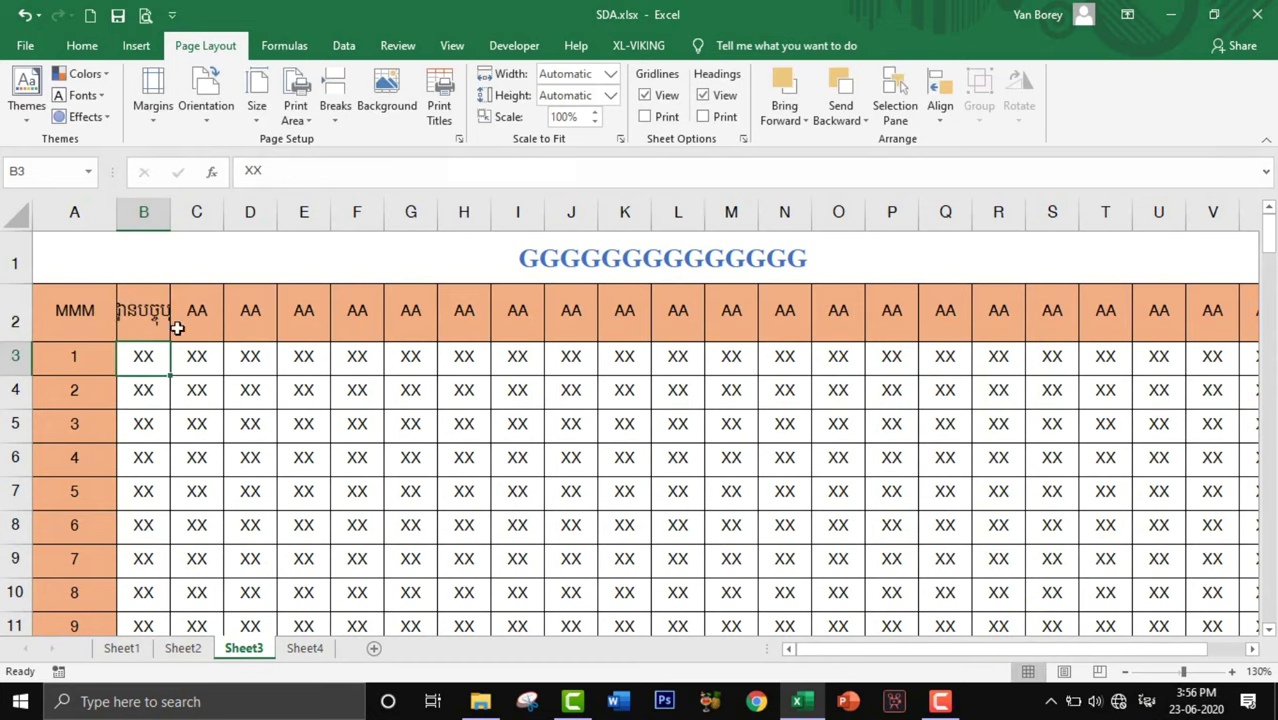
pyautogui.click(150, 310)
pyautogui.click(82, 45)
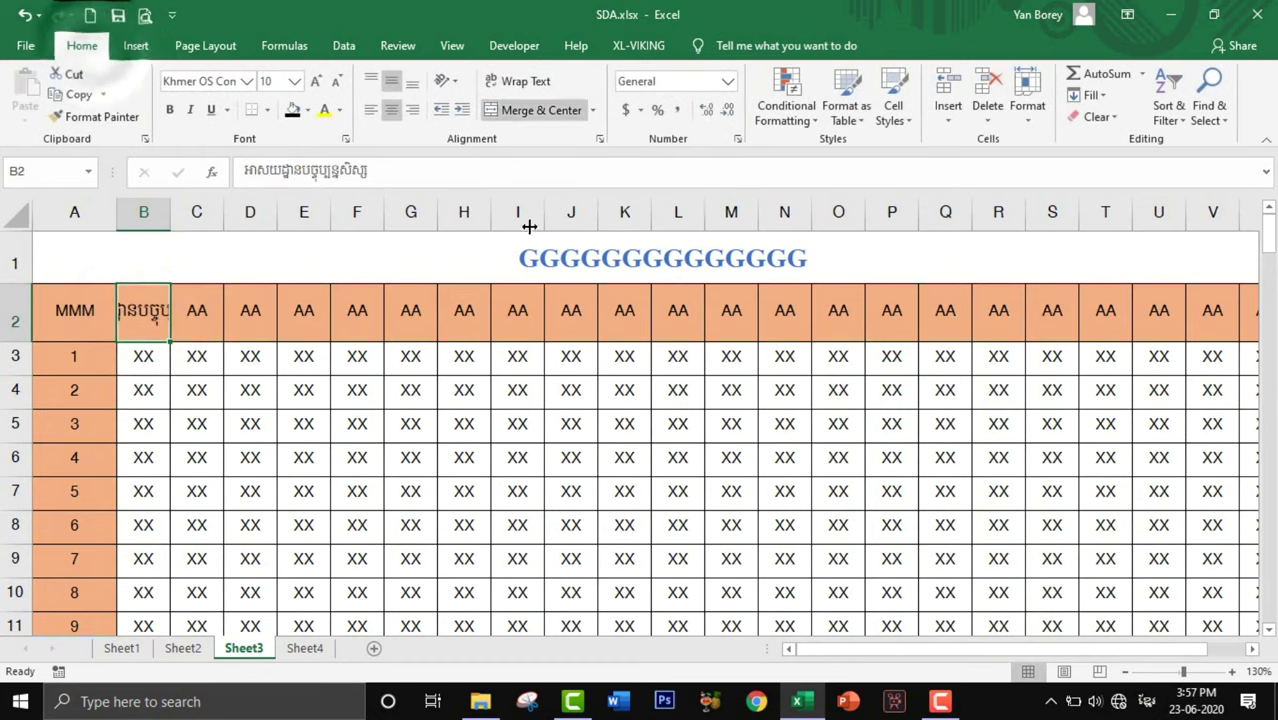
# Step: Check the Khmer heading in B2 and look at it in the print preview
pyautogui.click(461, 302)
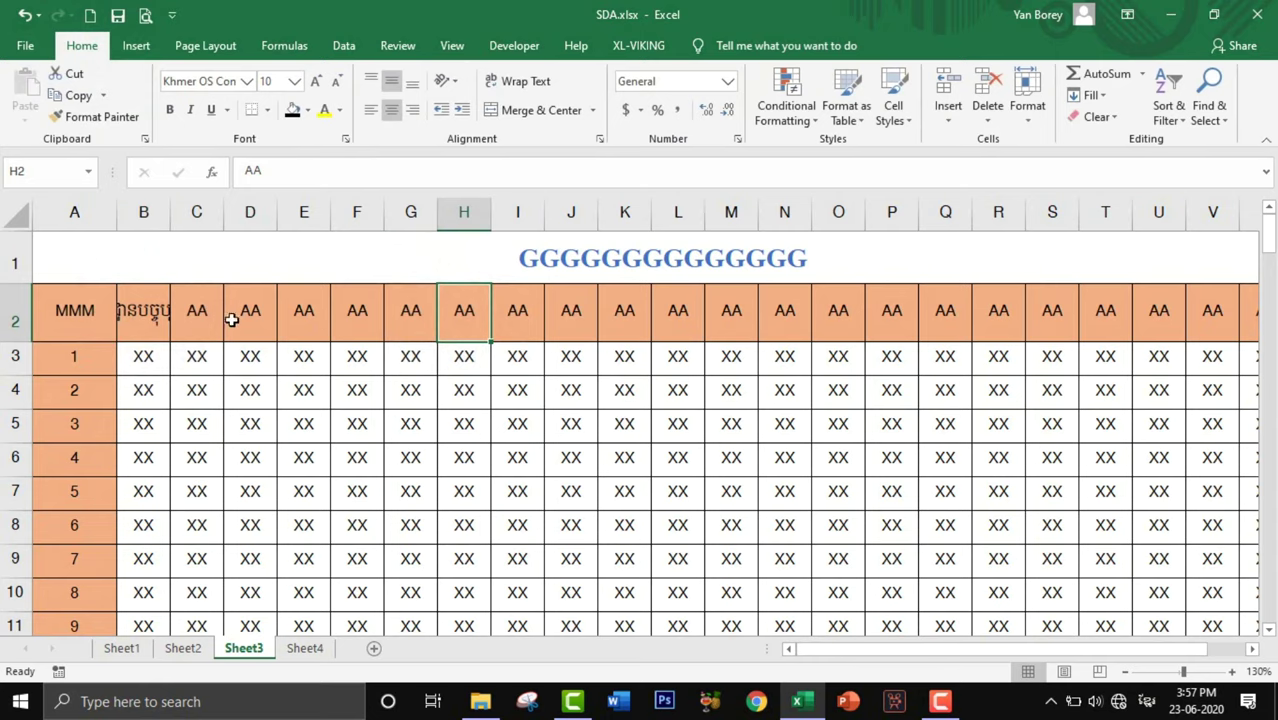
pyautogui.keyDown('ctrl'); pyautogui.scroll(-1, 349, 416); pyautogui.keyUp('ctrl')
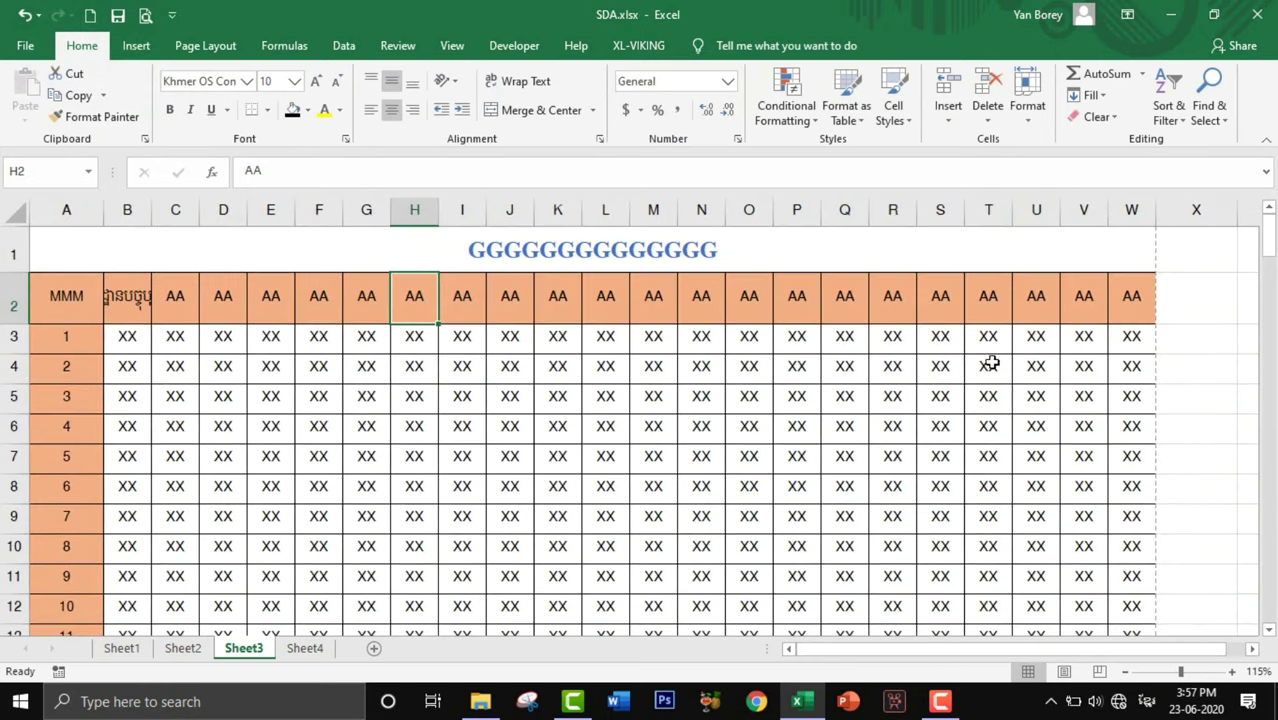
pyautogui.click(128, 300)
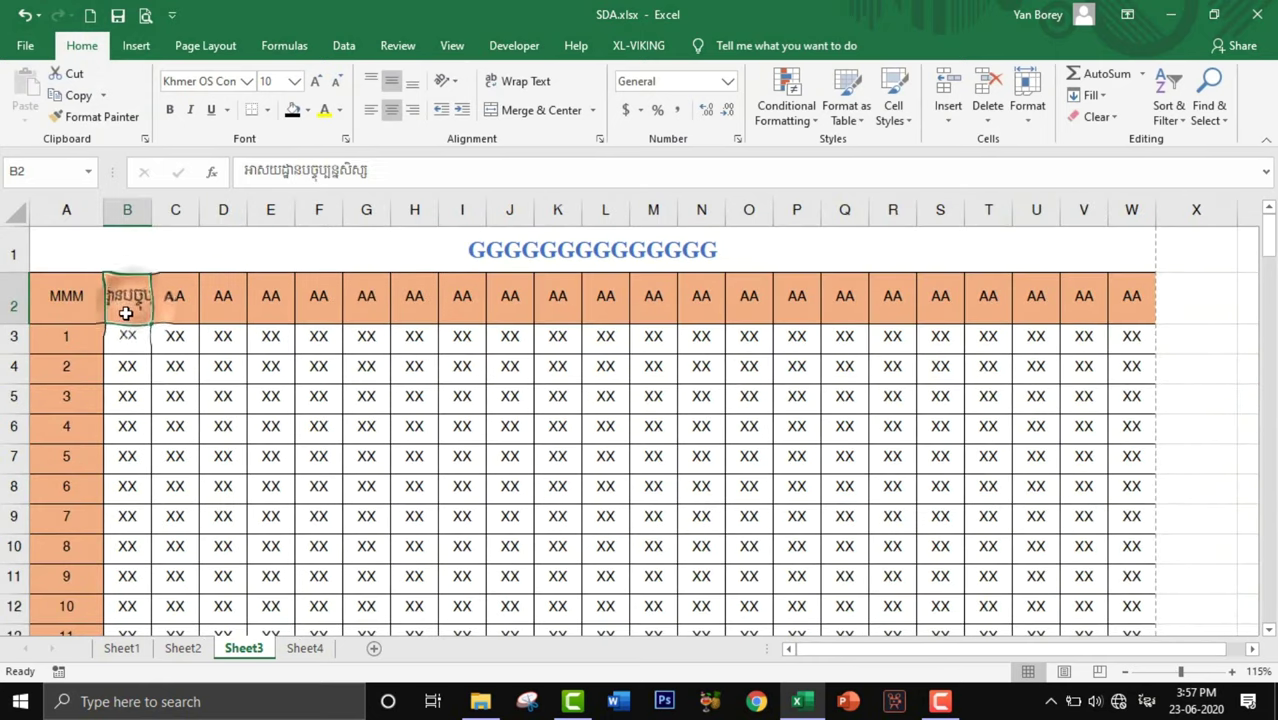
pyautogui.moveTo(383, 171); pyautogui.dragTo(256, 176)
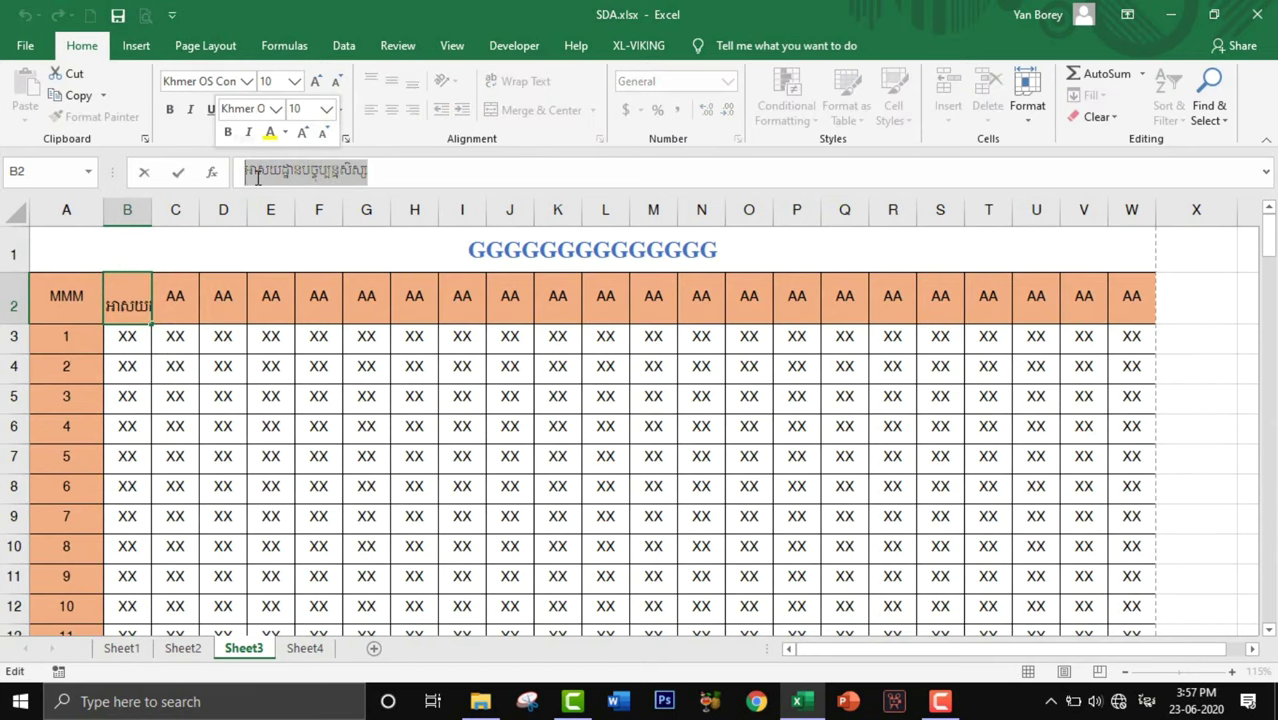
pyautogui.click(222, 336)
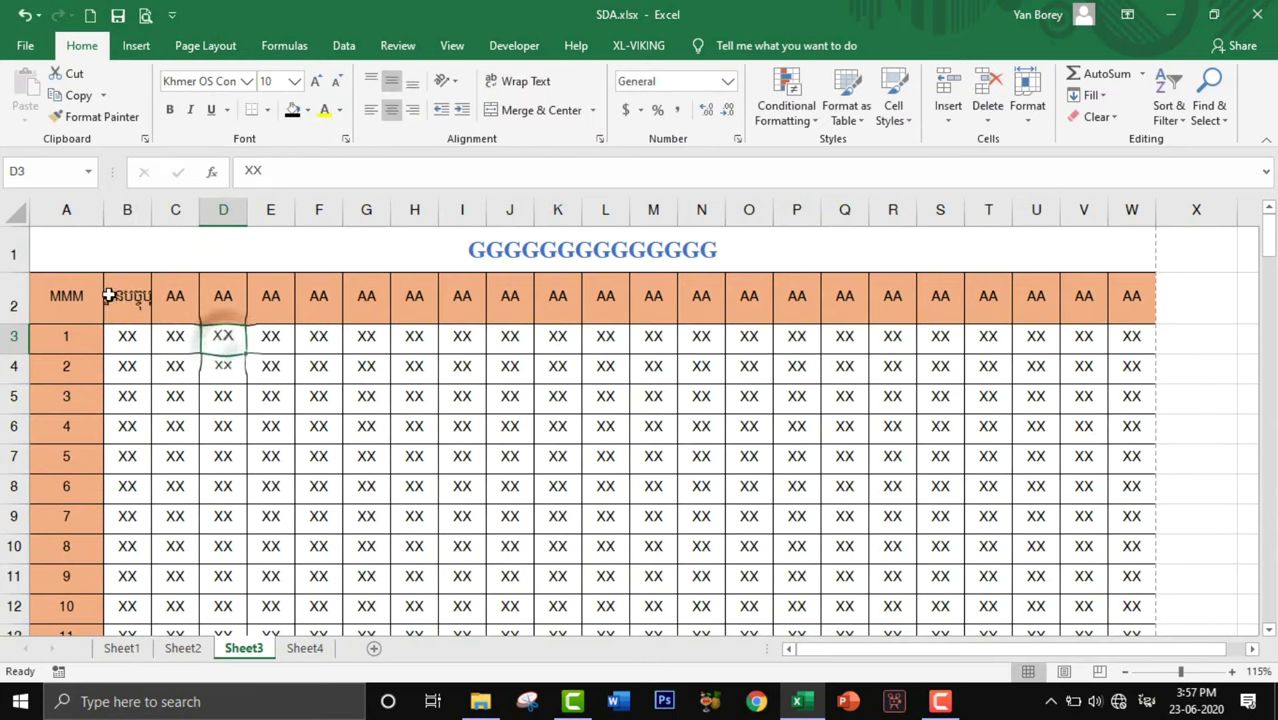
pyautogui.click(147, 16)
pyautogui.click(347, 215)
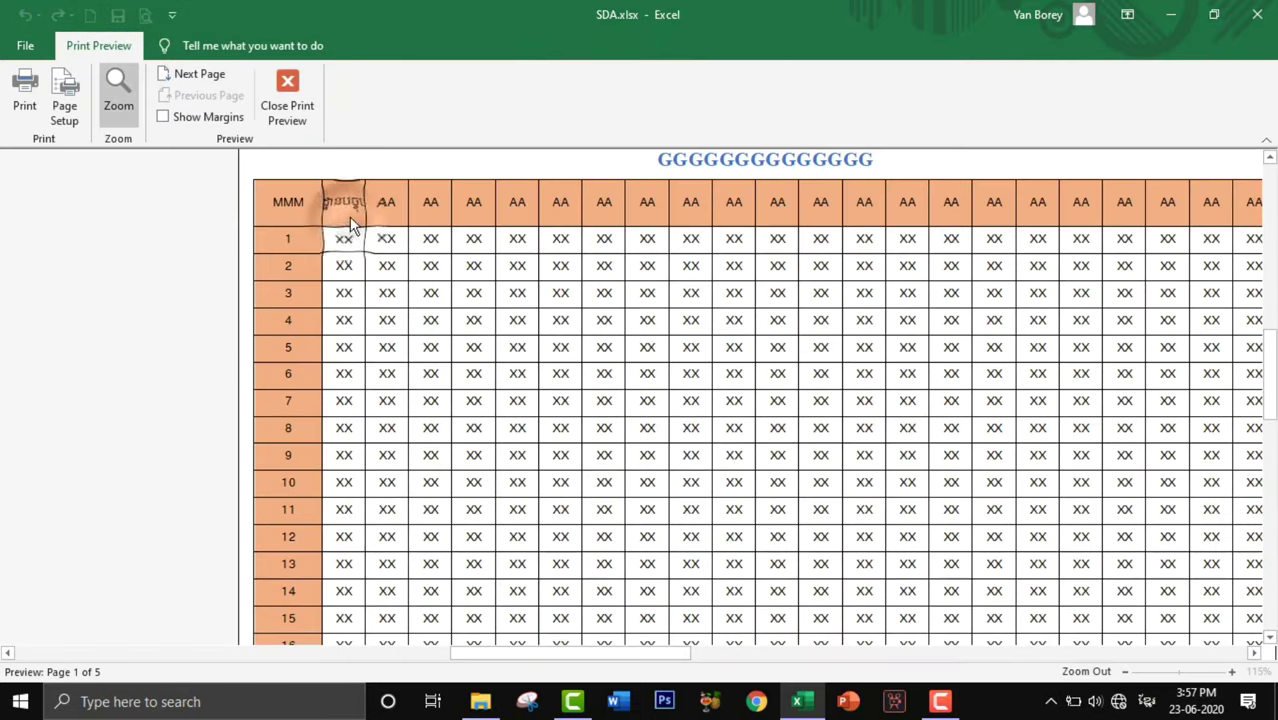
pyautogui.click(288, 110)
# Step: Widen column B to 21 so the full Khmer heading fits on one line
pyautogui.moveTo(150, 210); pyautogui.dragTo(269, 231)
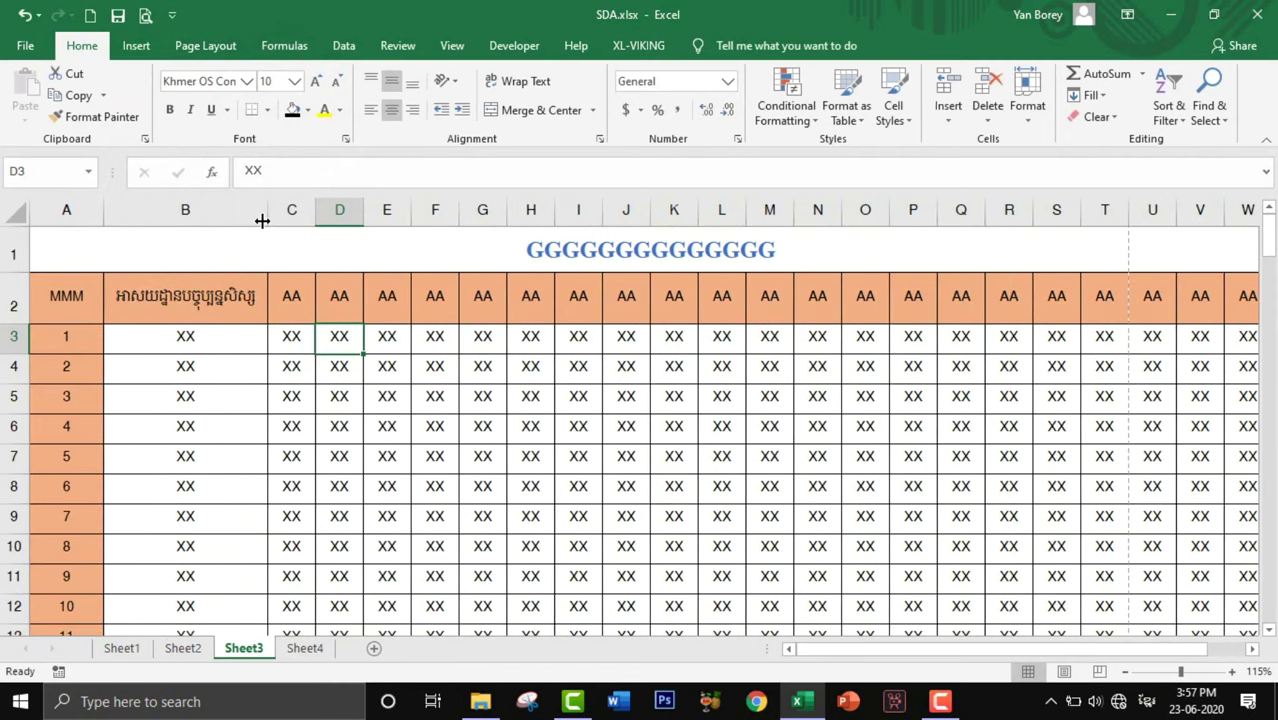
pyautogui.moveTo(260, 218); pyautogui.dragTo(251, 218)
pyautogui.scroll(-2, 563, 363)
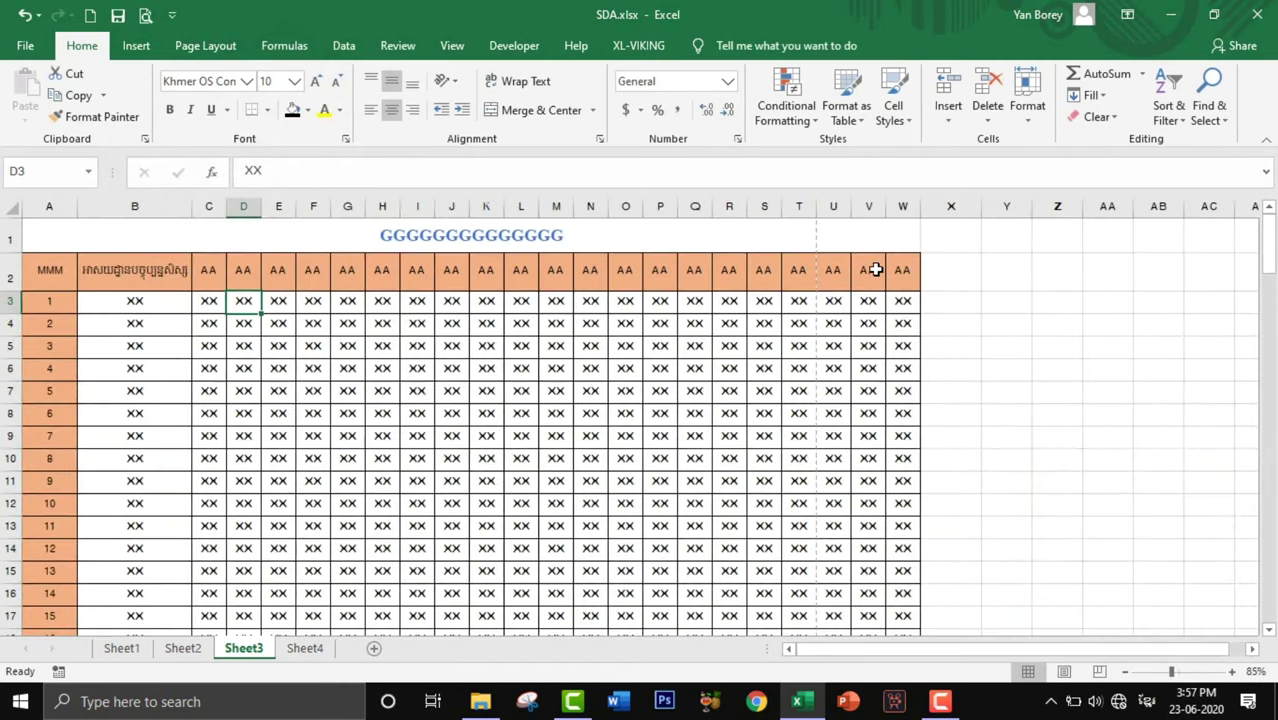
# Step: Fill header cells U2:W2 with yellow
pyautogui.moveTo(836, 207); pyautogui.dragTo(903, 207)
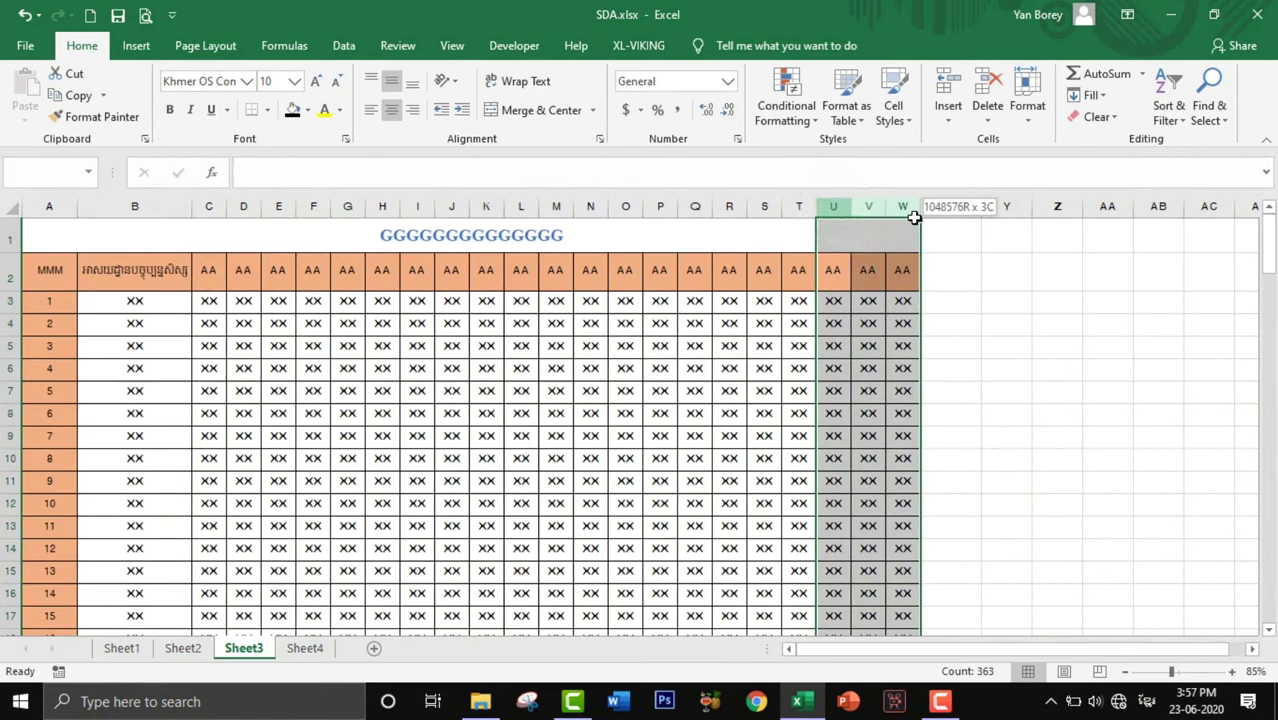
pyautogui.click(862, 271)
pyautogui.moveTo(845, 271); pyautogui.dragTo(900, 273)
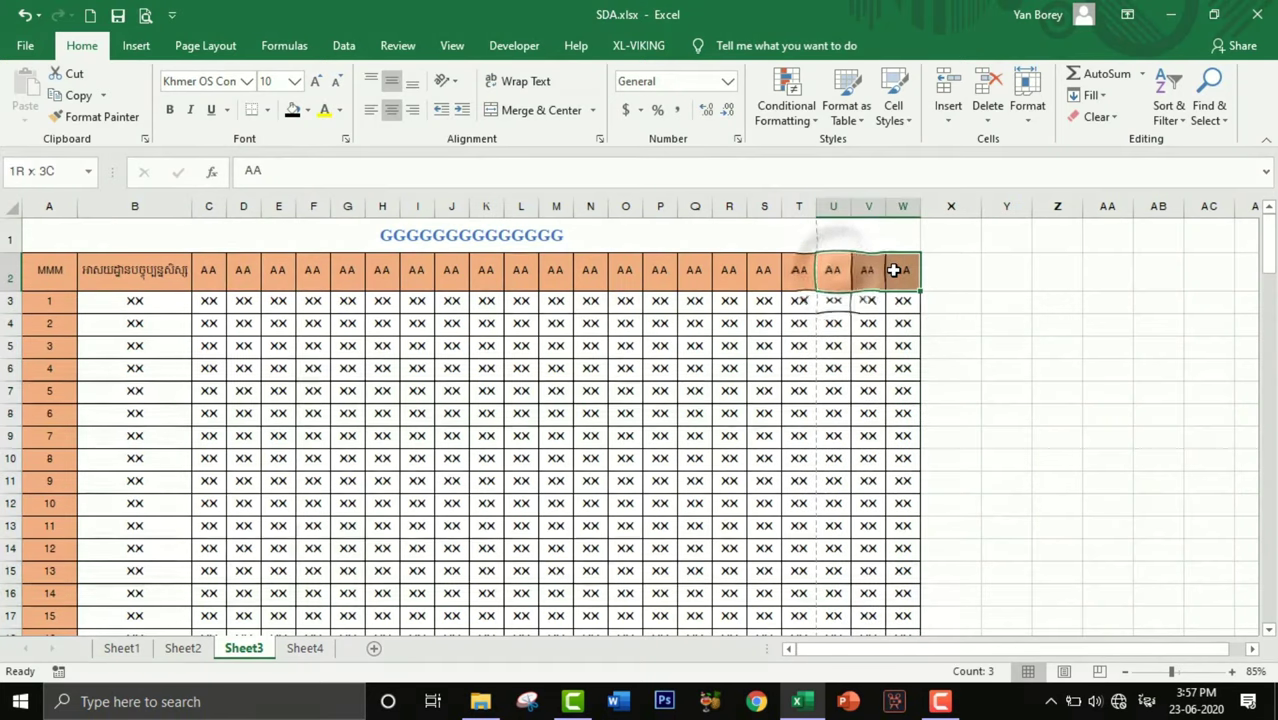
pyautogui.rightClick(900, 275)
pyautogui.click(986, 202)
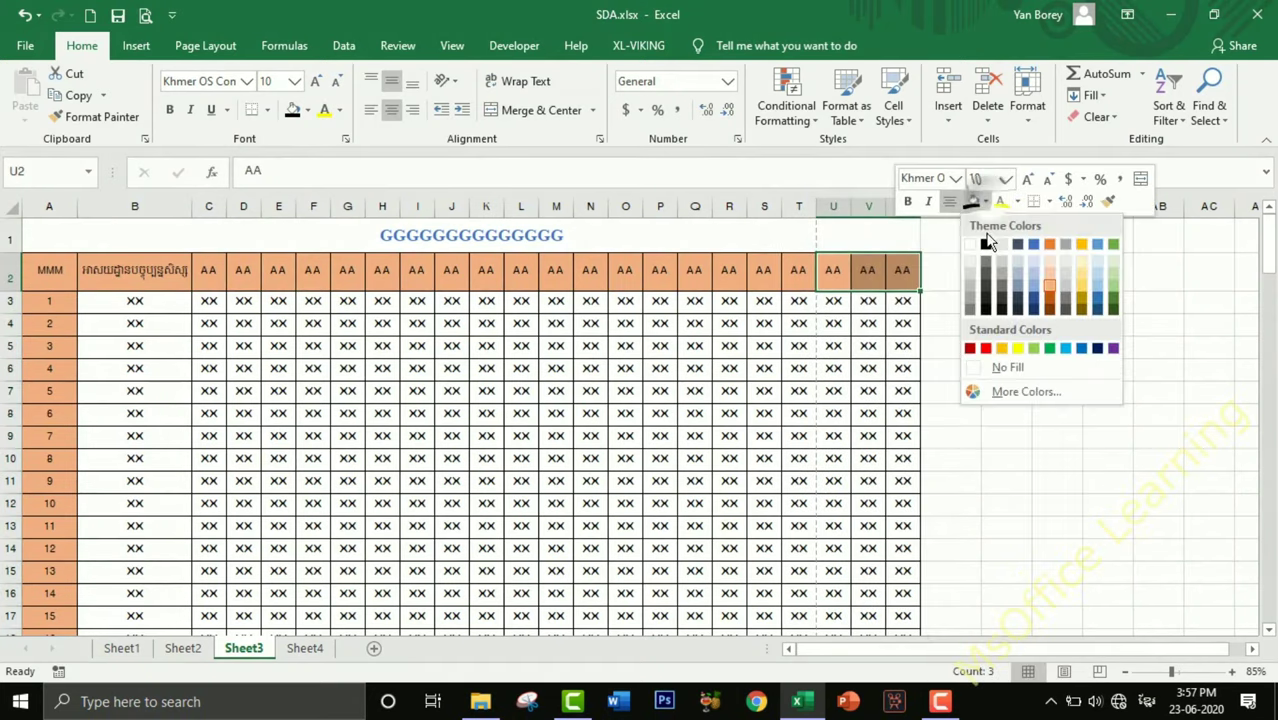
pyautogui.click(1082, 290)
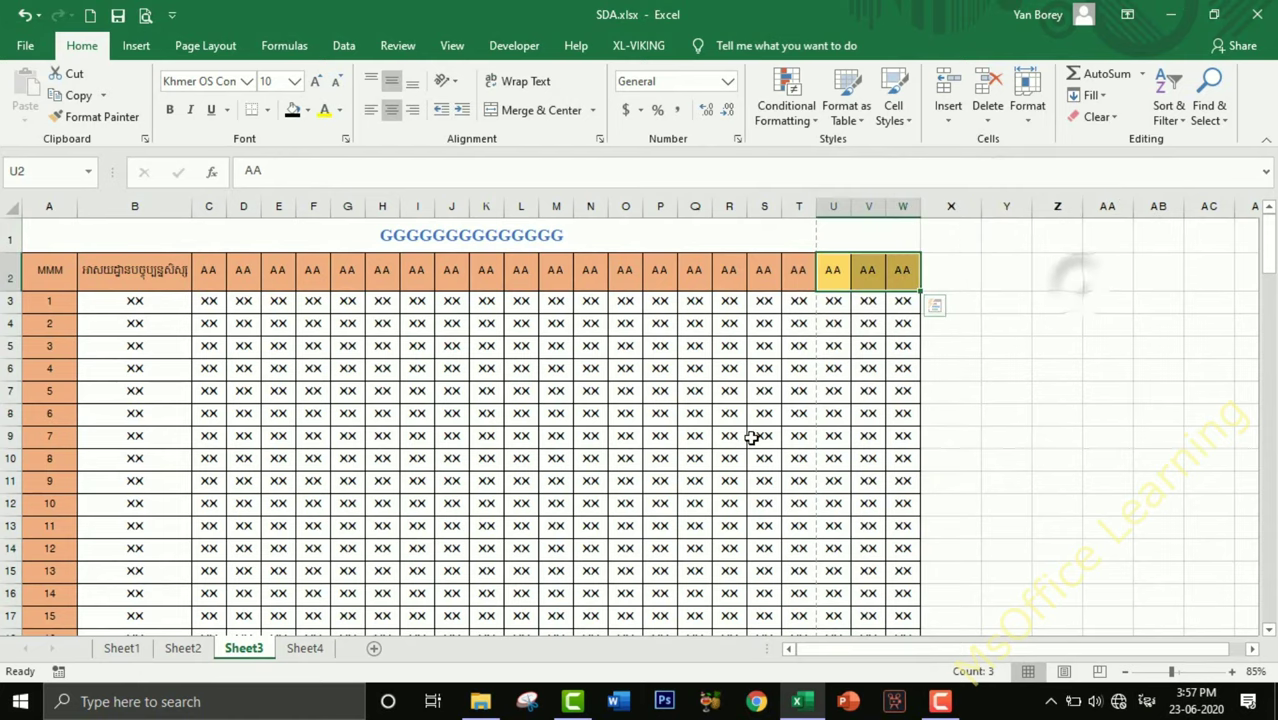
pyautogui.click(764, 436)
# Step: Page through the 10-page print preview, seeing columns U–W spill onto separate pages
pyautogui.click(146, 16)
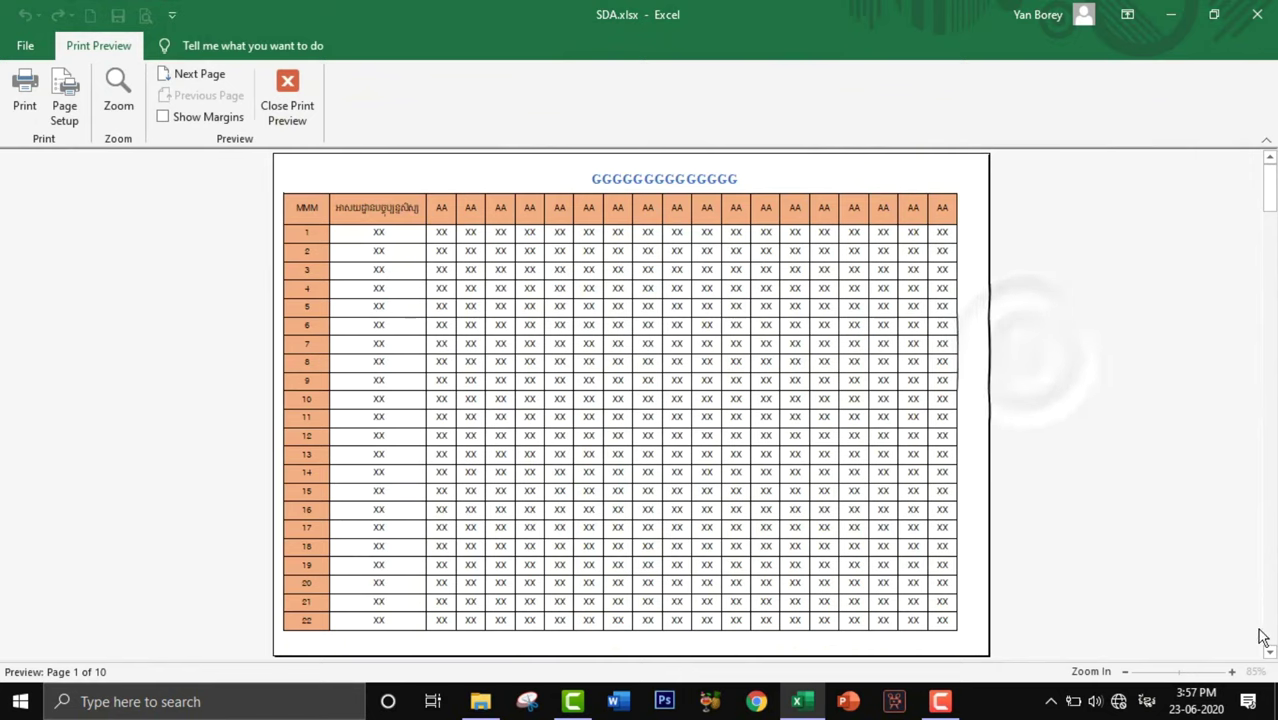
pyautogui.click(1266, 632)
pyautogui.scroll(1, 683, 360)
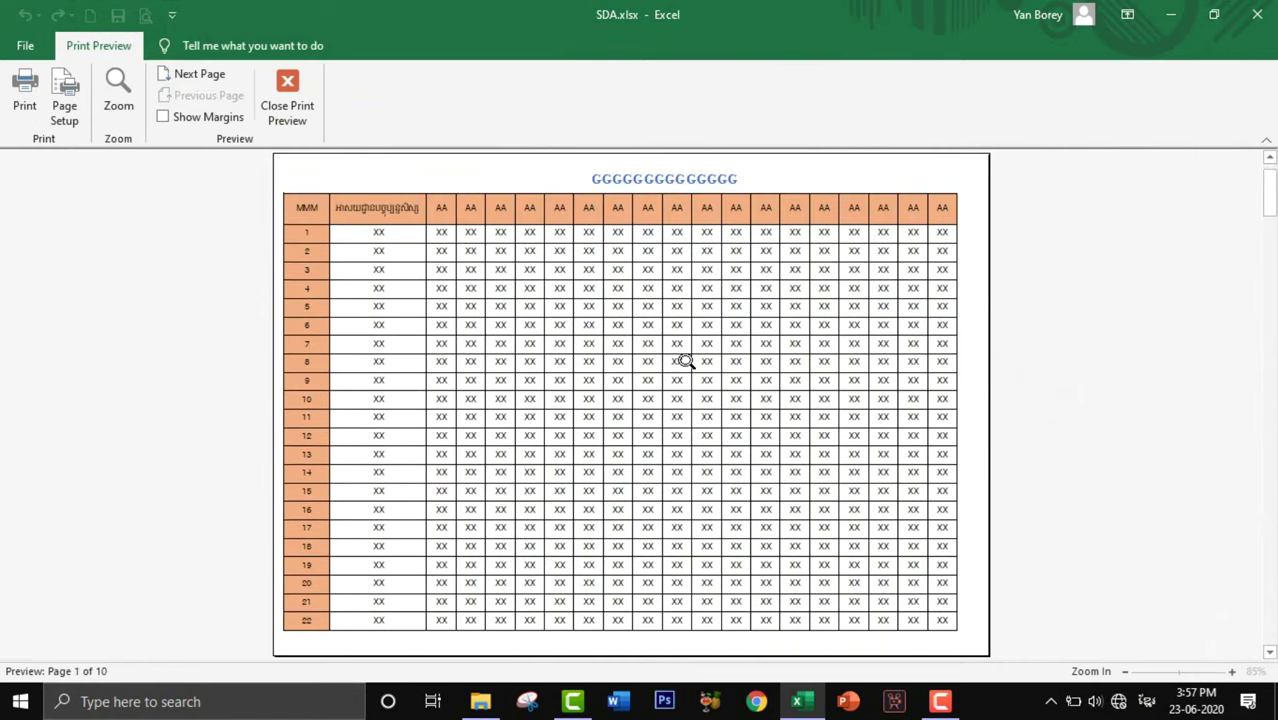
pyautogui.click(1269, 652)
pyautogui.click(1269, 652)
pyautogui.click(1269, 652)
pyautogui.click(1269, 652)
pyautogui.click(1269, 652)
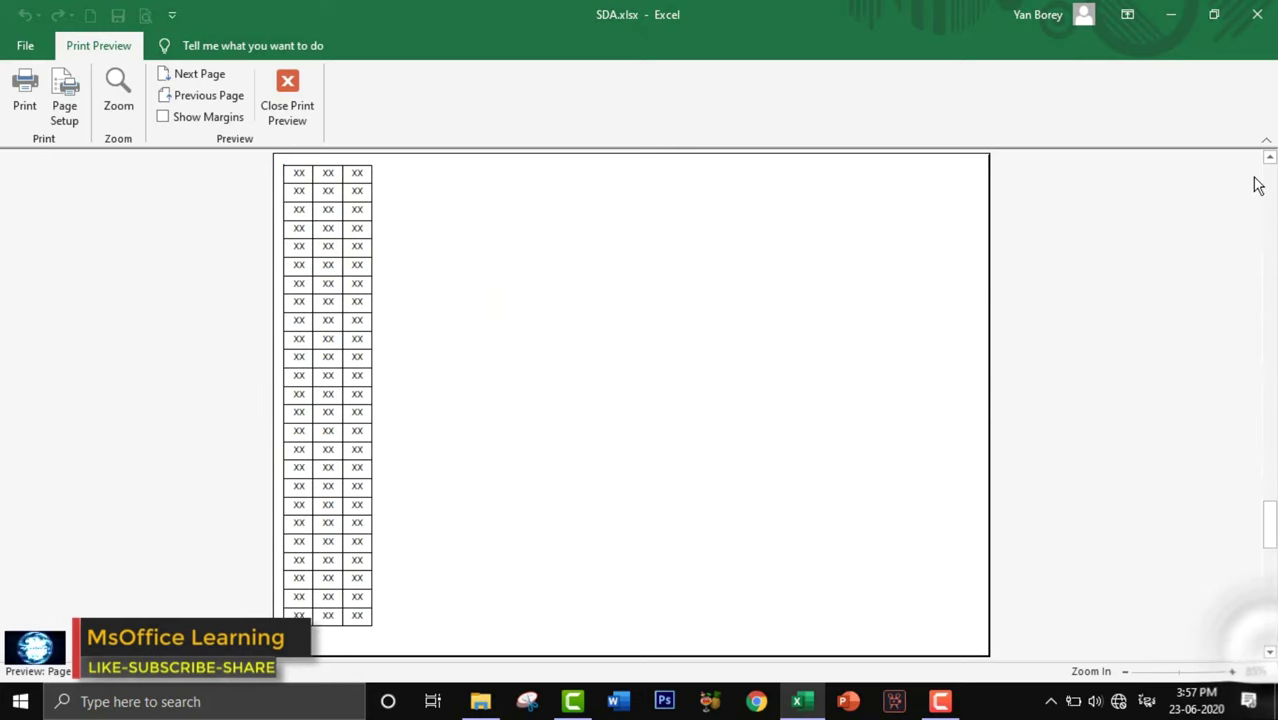
pyautogui.scroll(4, 530, 297)
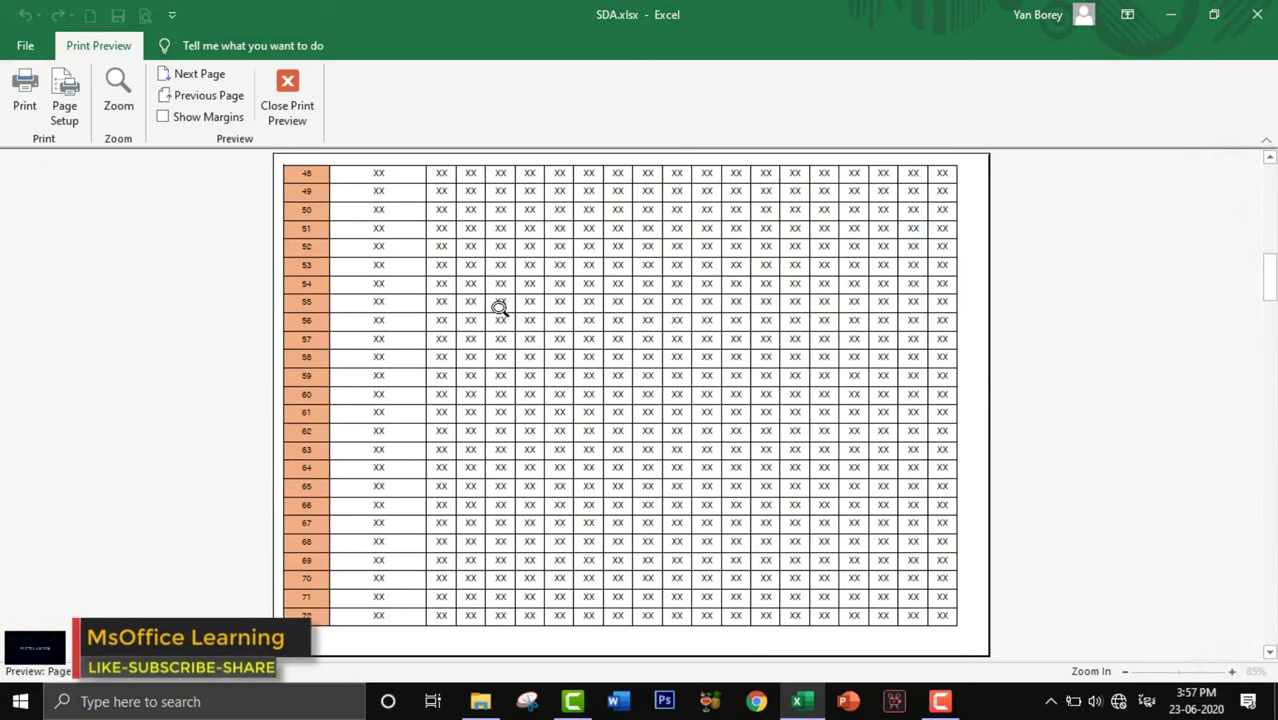
pyautogui.scroll(-2, 499, 307)
pyautogui.scroll(-1, 499, 307)
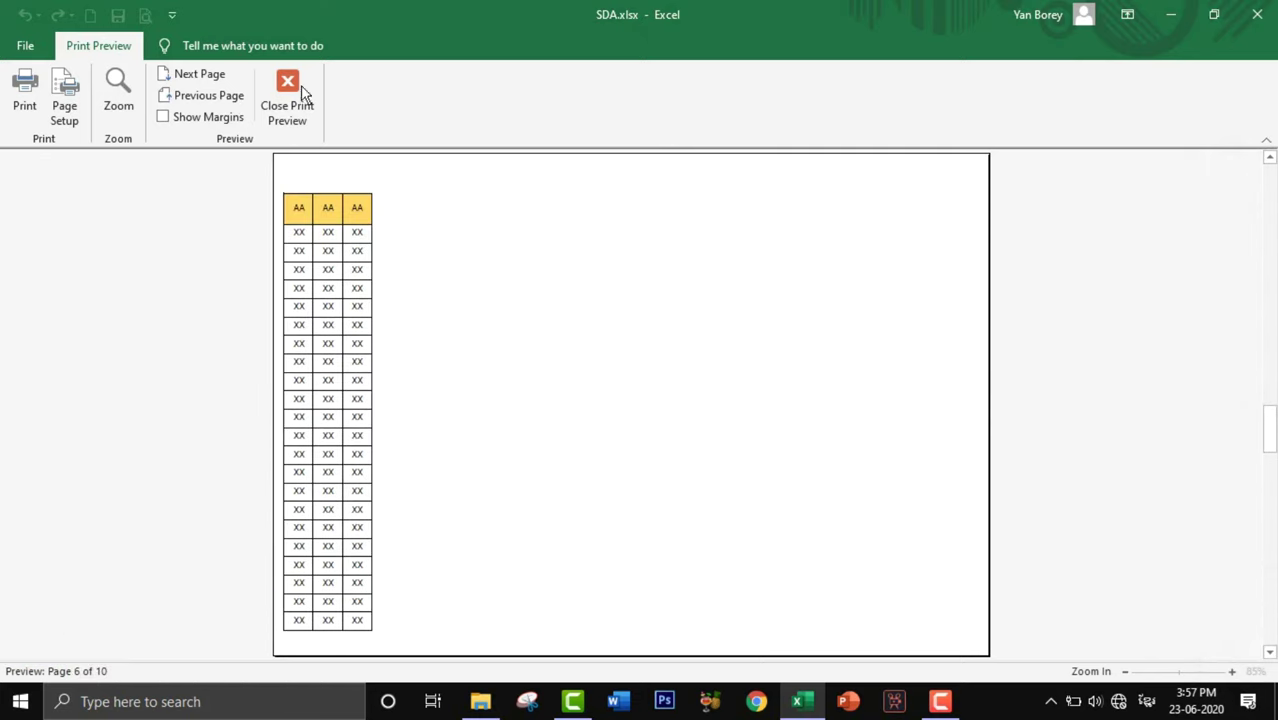
pyautogui.click(290, 95)
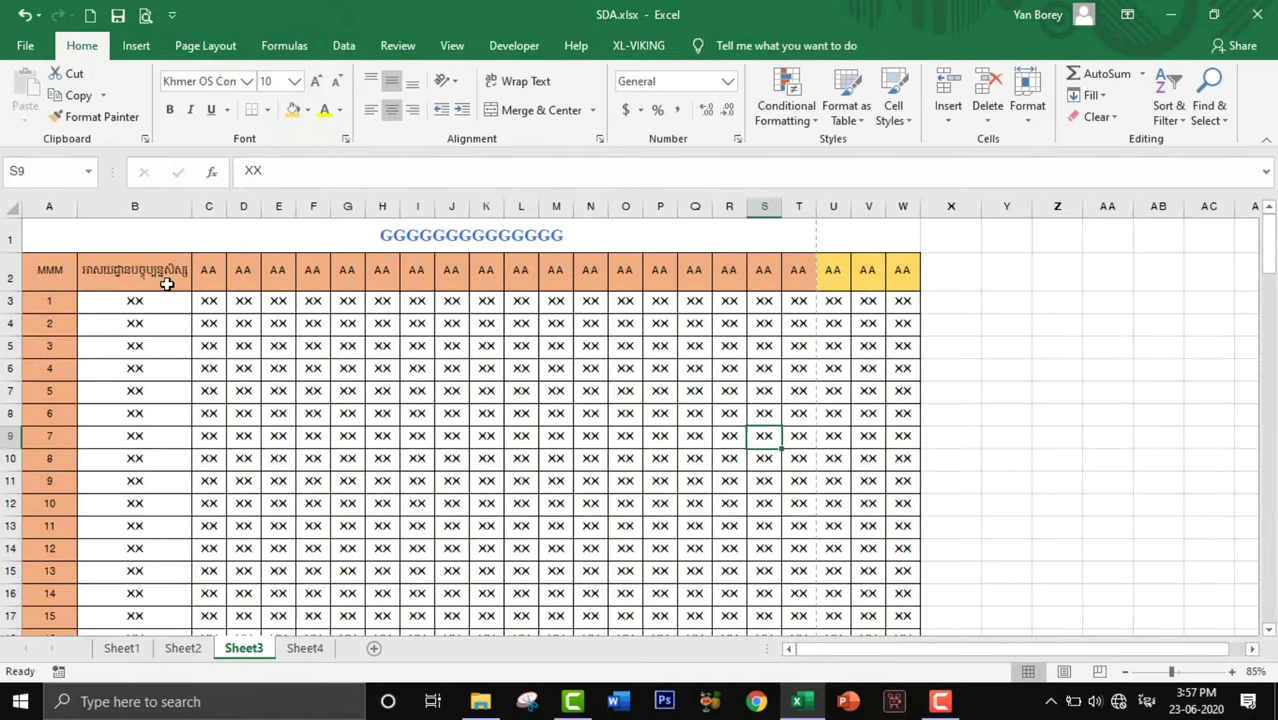
# Step: Fill the Khmer header from B2 across into C2 and D2
pyautogui.keyDown('ctrl'); pyautogui.scroll(3, 202, 306); pyautogui.keyUp('ctrl')
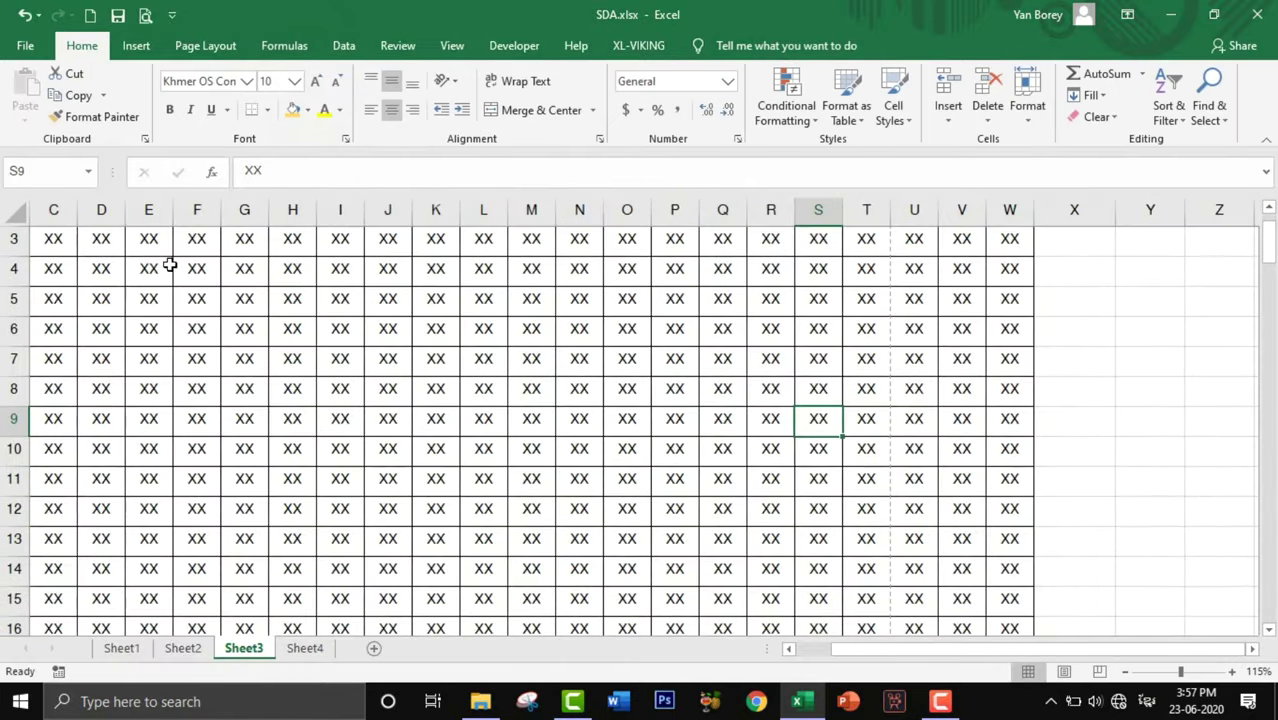
pyautogui.moveTo(884, 648); pyautogui.dragTo(765, 650)
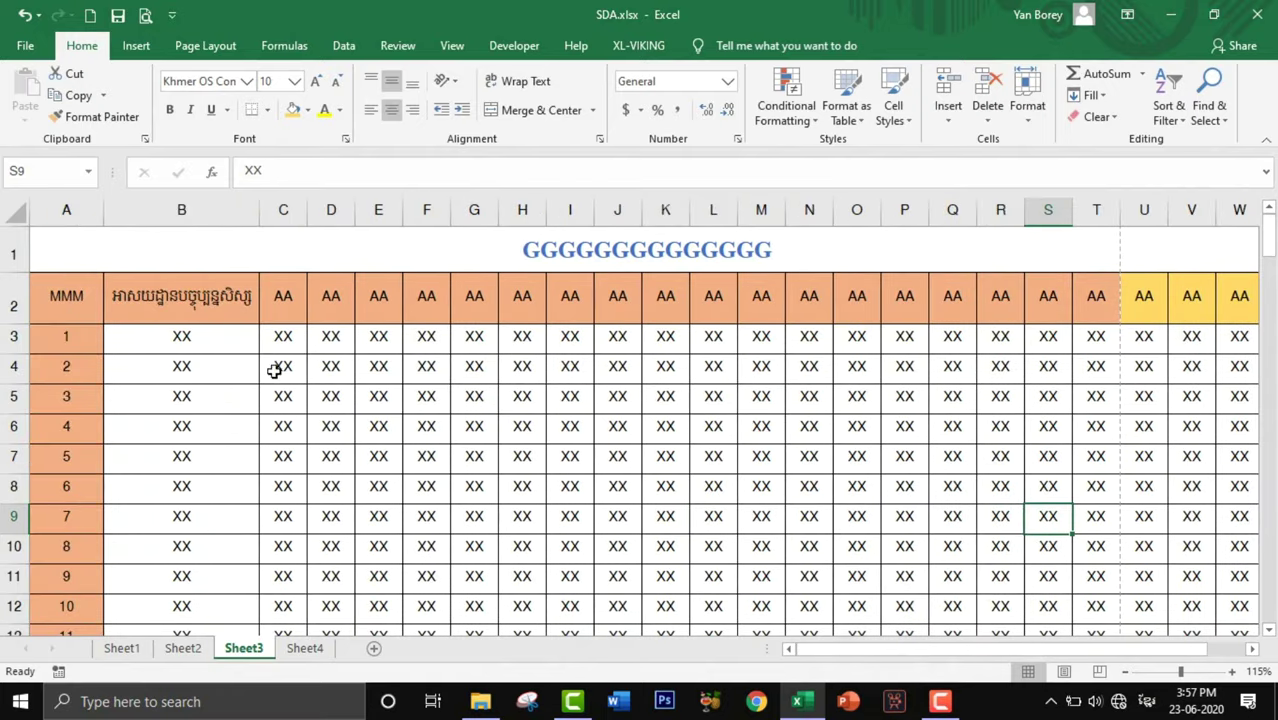
pyautogui.click(194, 311)
pyautogui.moveTo(259, 323); pyautogui.dragTo(357, 317)
pyautogui.click(362, 403)
# Step: Widen columns C and D to match column B so the copied headers fit
pyautogui.moveTo(309, 211)
pyautogui.mouseDown()
pyautogui.moveTo(411, 245)
pyautogui.moveTo(561, 249)
pyautogui.mouseUp()
pyautogui.moveTo(185, 290); pyautogui.dragTo(490, 296)
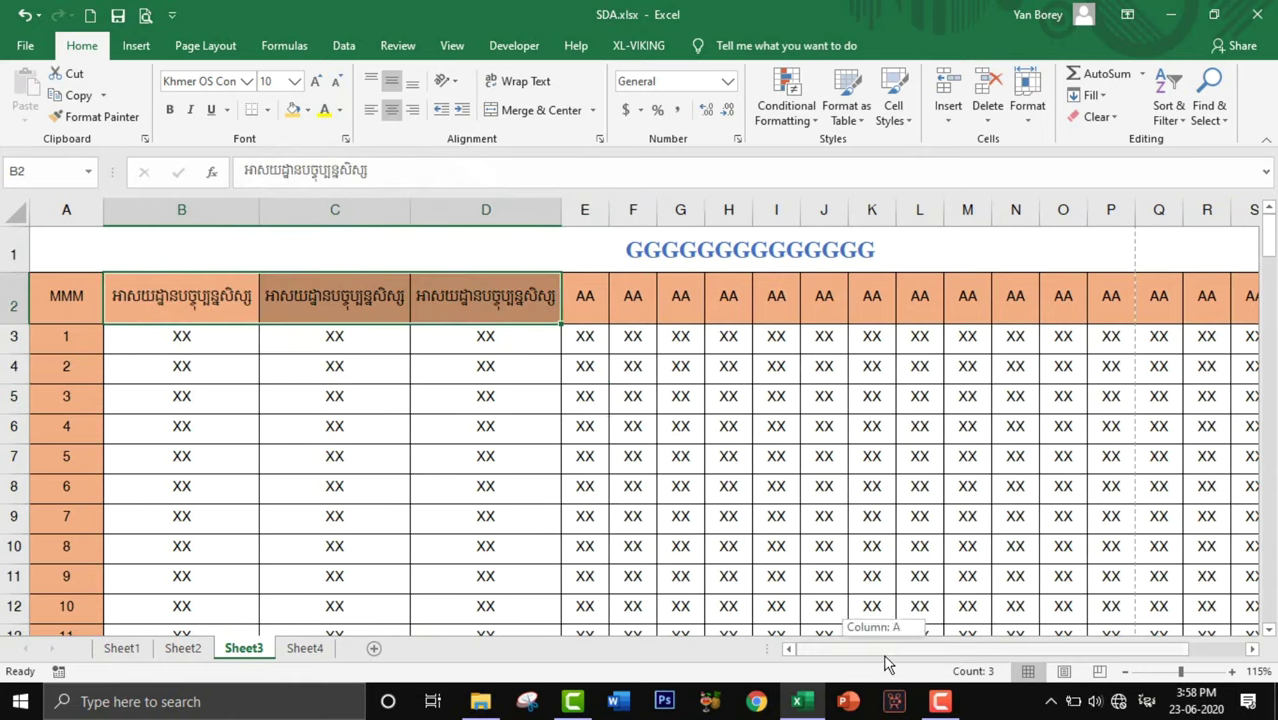
pyautogui.hscroll(3, 881, 656)
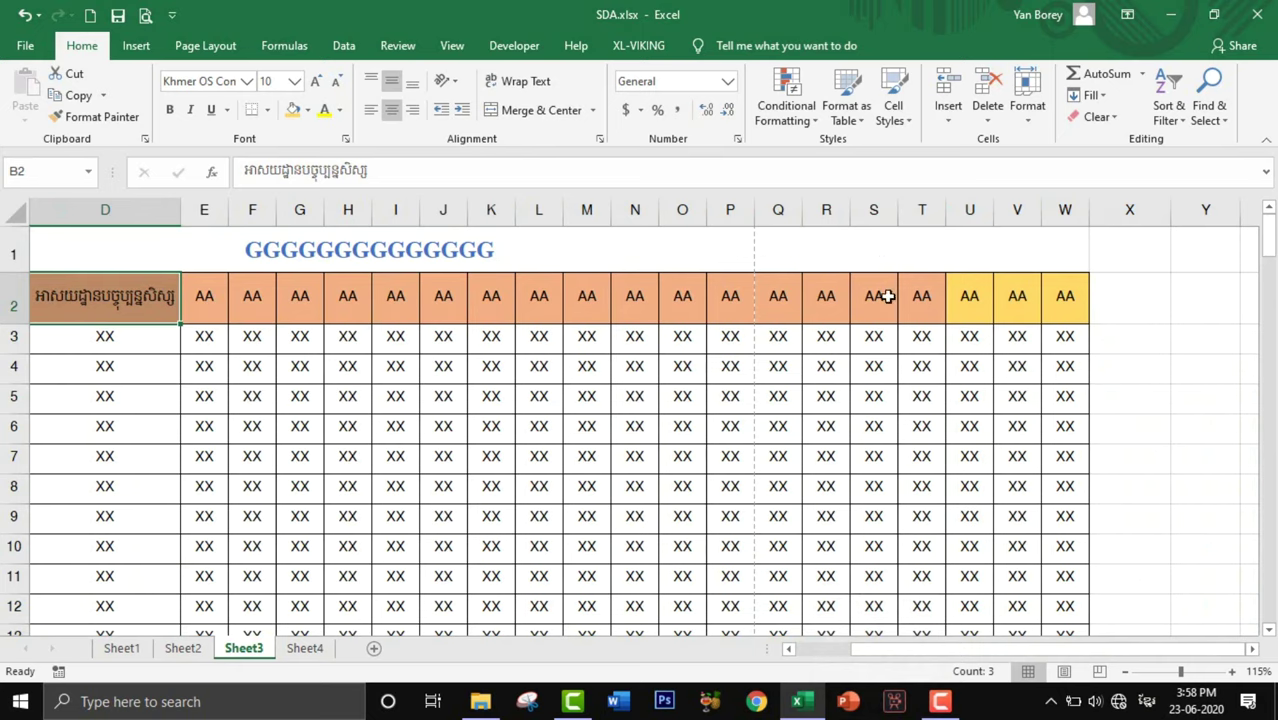
pyautogui.moveTo(955, 648); pyautogui.dragTo(902, 650)
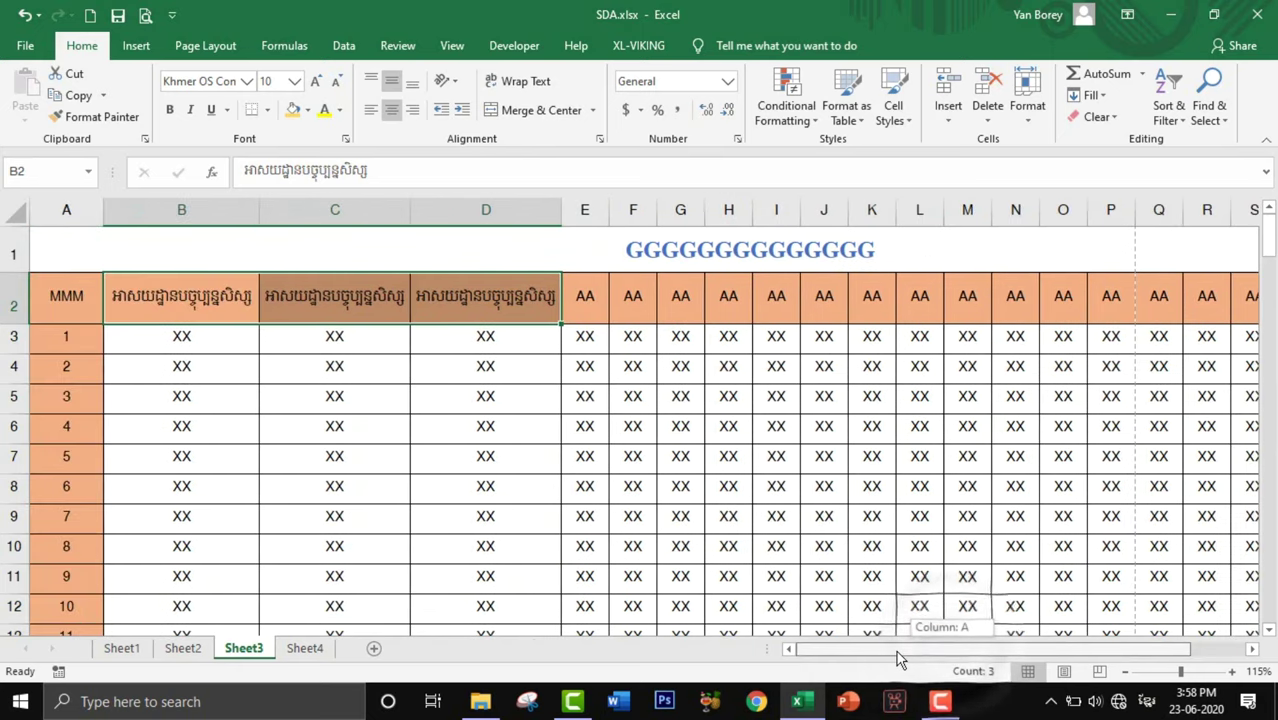
pyautogui.click(604, 550)
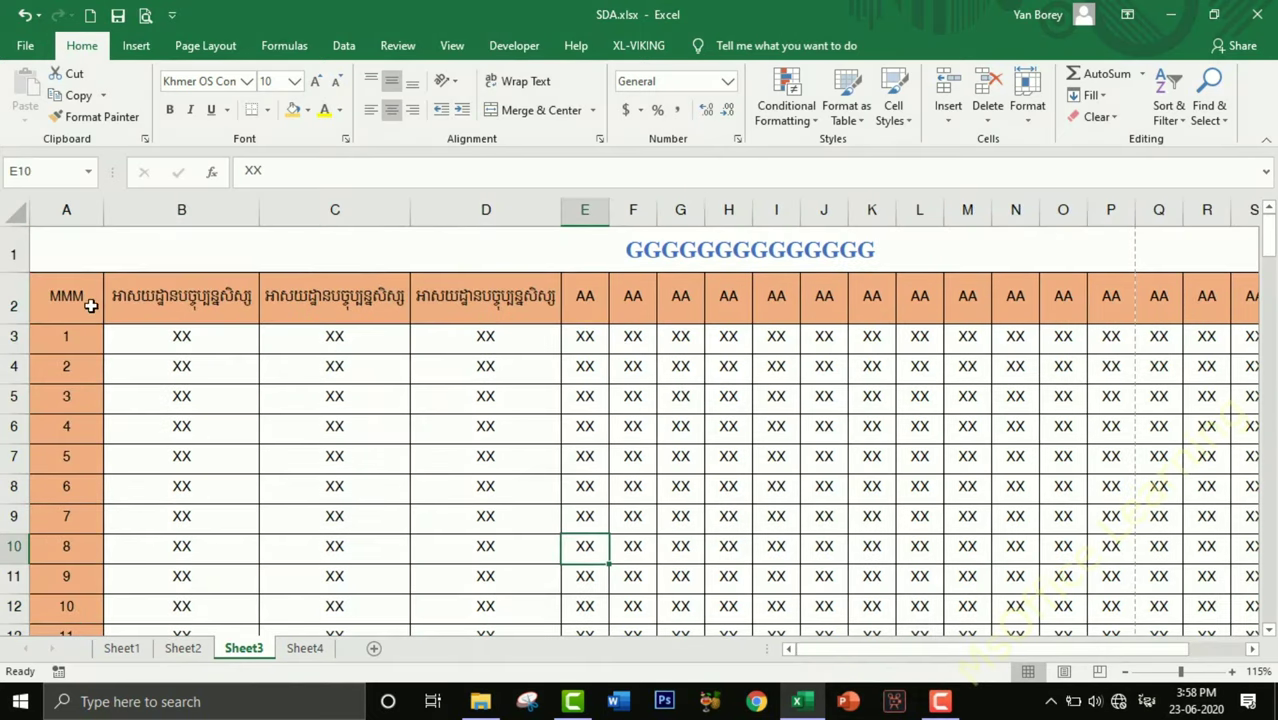
pyautogui.click(5, 292)
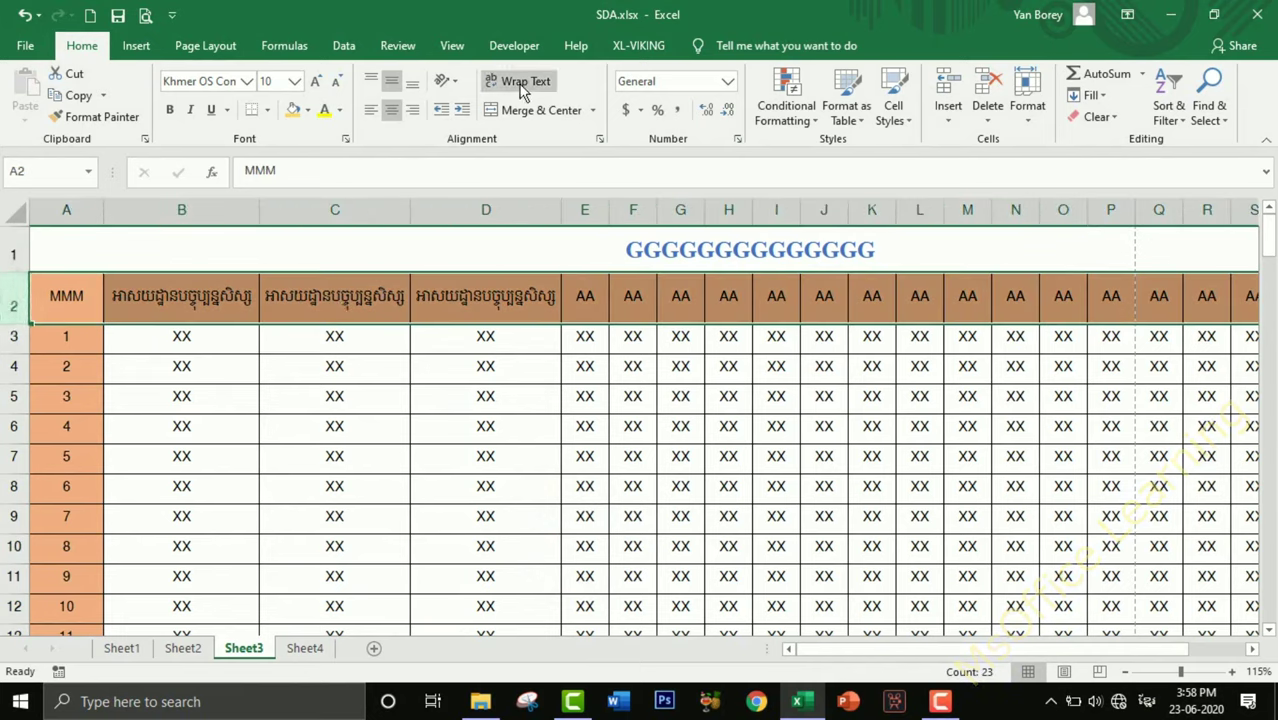
# Step: Turn on Wrap Text for the Khmer headers in B2:D2
pyautogui.click(442, 372)
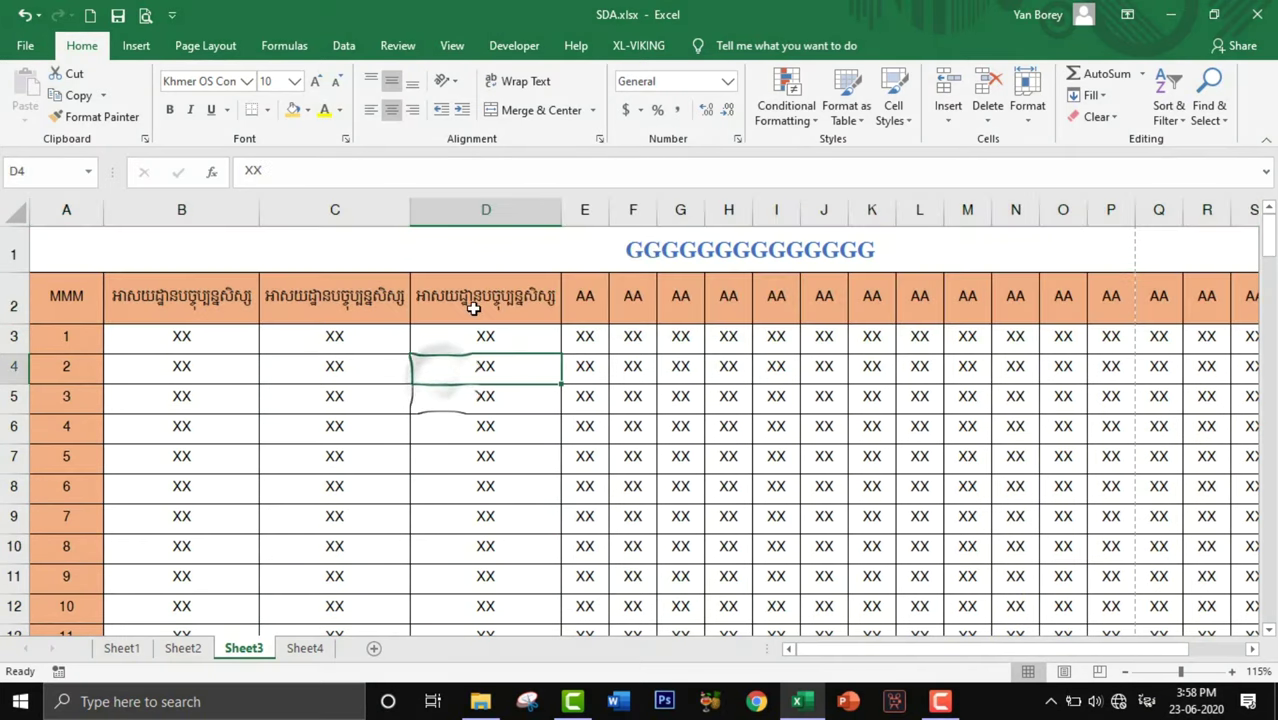
pyautogui.click(447, 302)
pyautogui.moveTo(447, 302); pyautogui.dragTo(197, 292)
pyautogui.click(194, 292)
pyautogui.moveTo(308, 298); pyautogui.dragTo(490, 312)
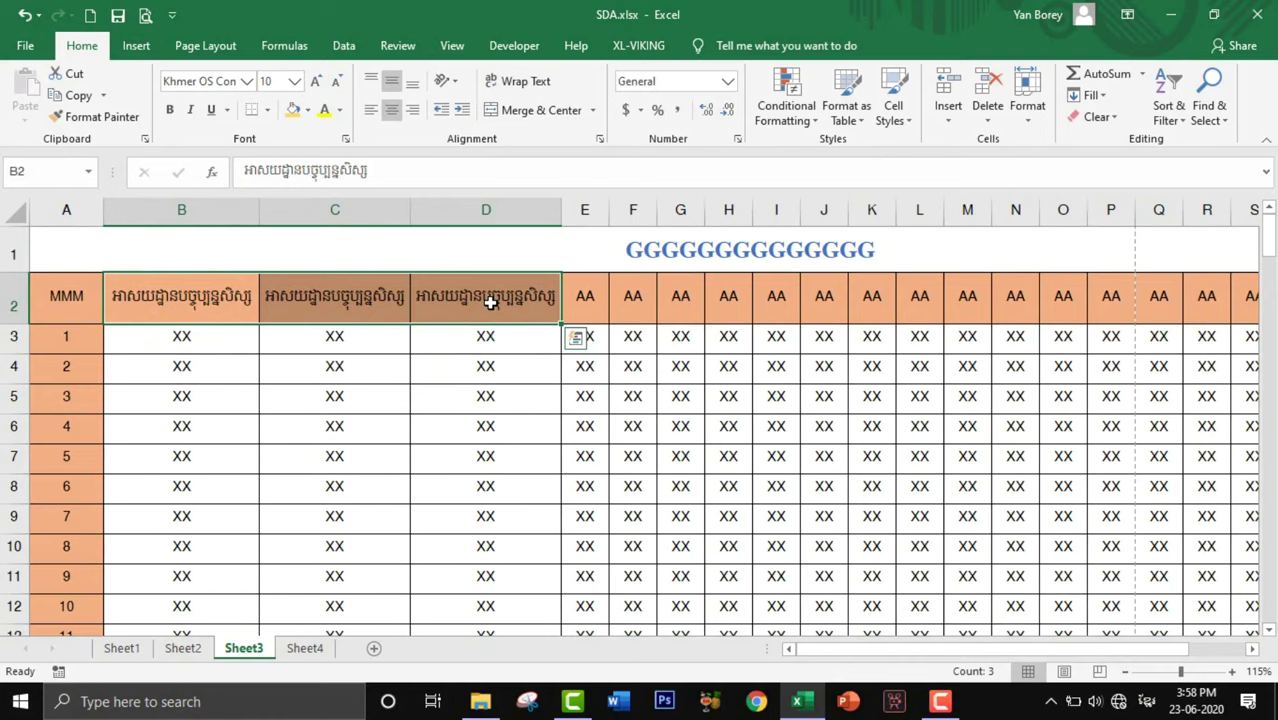
pyautogui.click(521, 80)
pyautogui.click(470, 340)
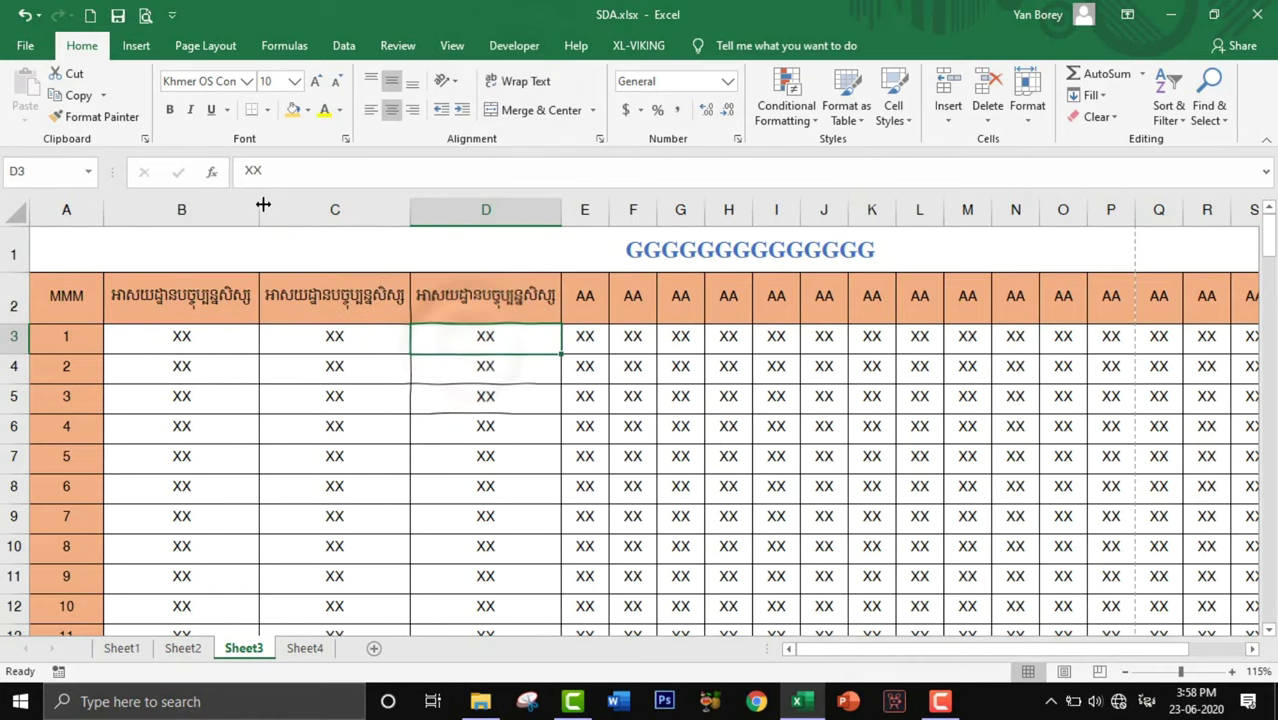
# Step: Make row 2 much taller and narrow columns B–D to one shared small width
pyautogui.moveTo(259, 210); pyautogui.dragTo(202, 217)
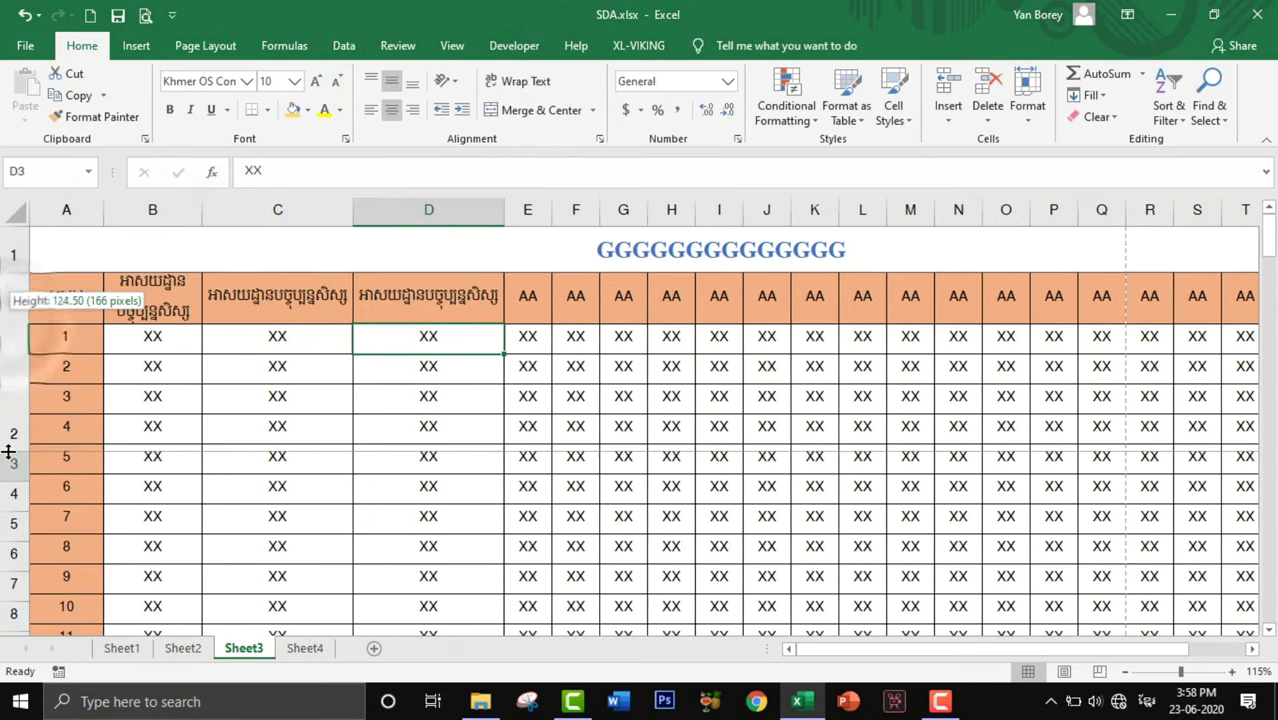
pyautogui.moveTo(10, 323); pyautogui.dragTo(10, 450)
pyautogui.moveTo(202, 217); pyautogui.dragTo(172, 222)
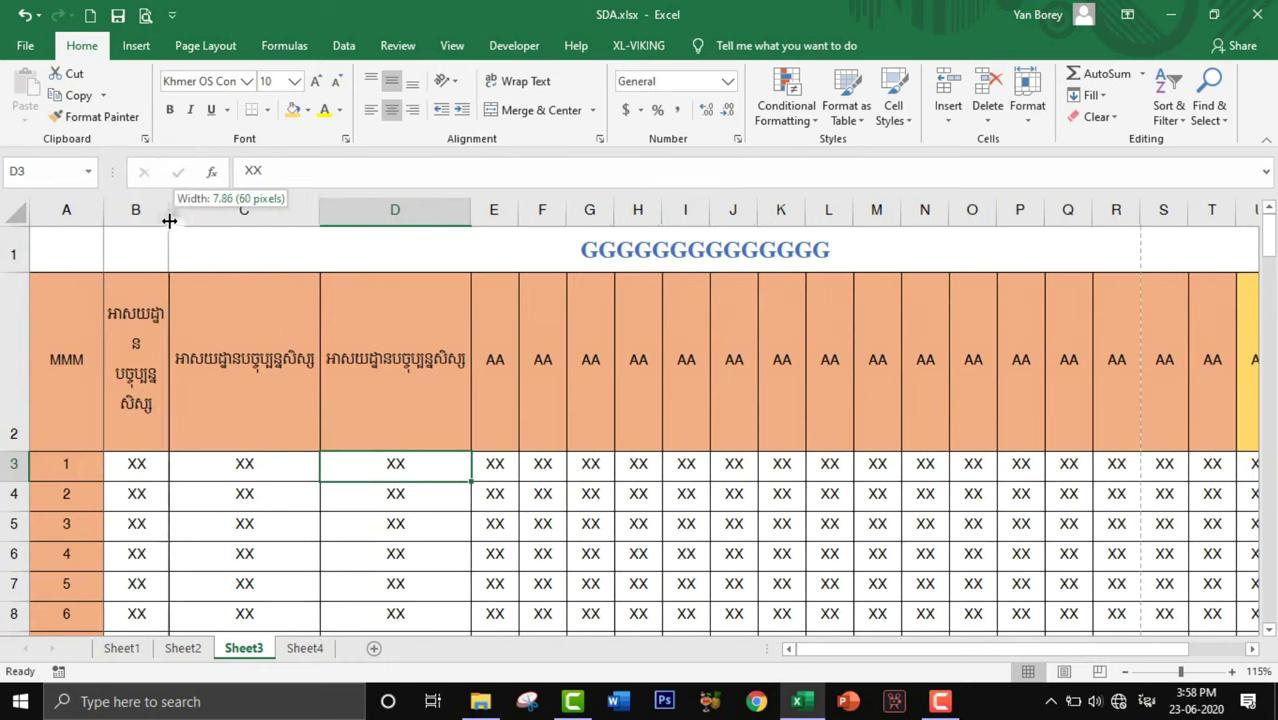
pyautogui.moveTo(168, 220); pyautogui.dragTo(163, 215)
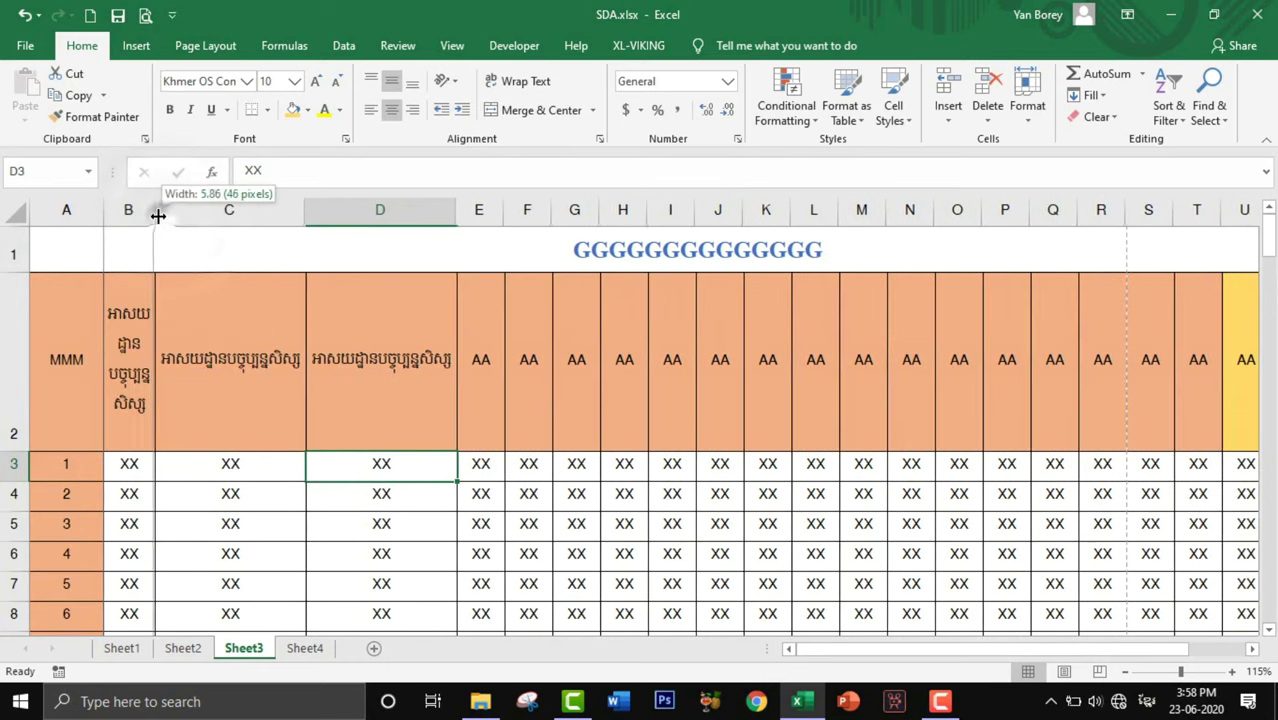
pyautogui.moveTo(163, 215); pyautogui.dragTo(332, 216)
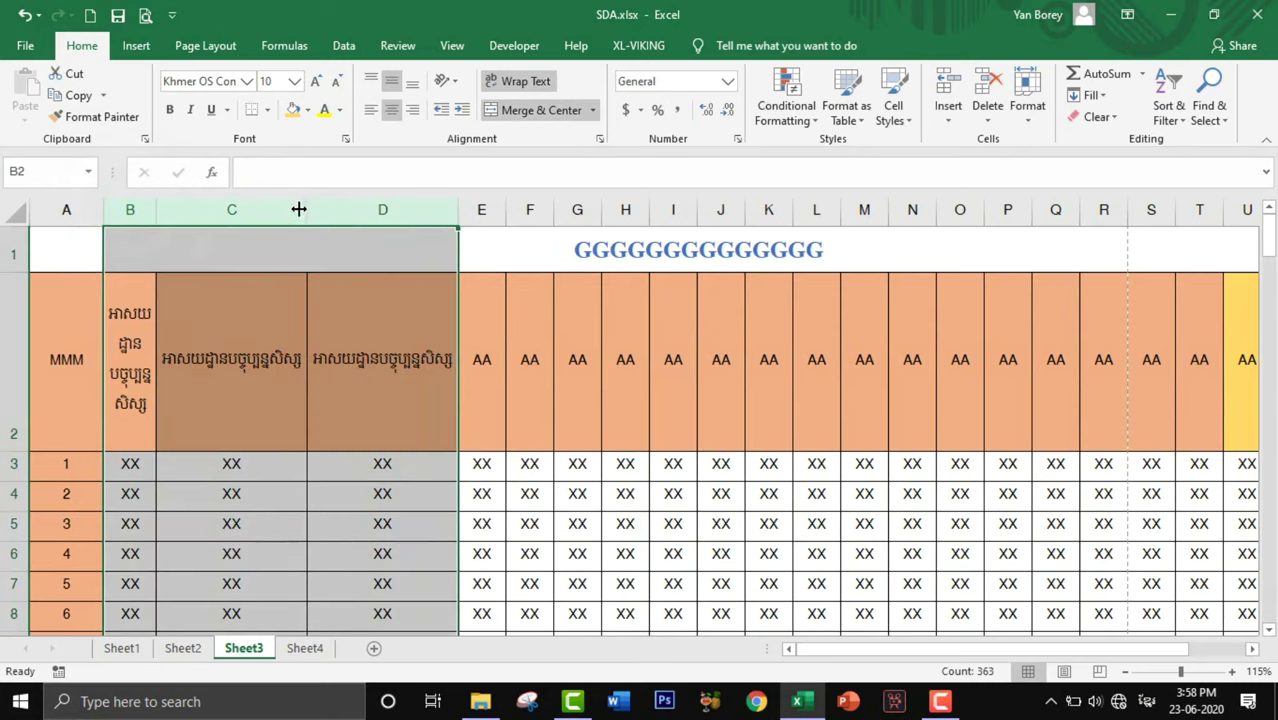
pyautogui.moveTo(160, 211); pyautogui.dragTo(161, 216)
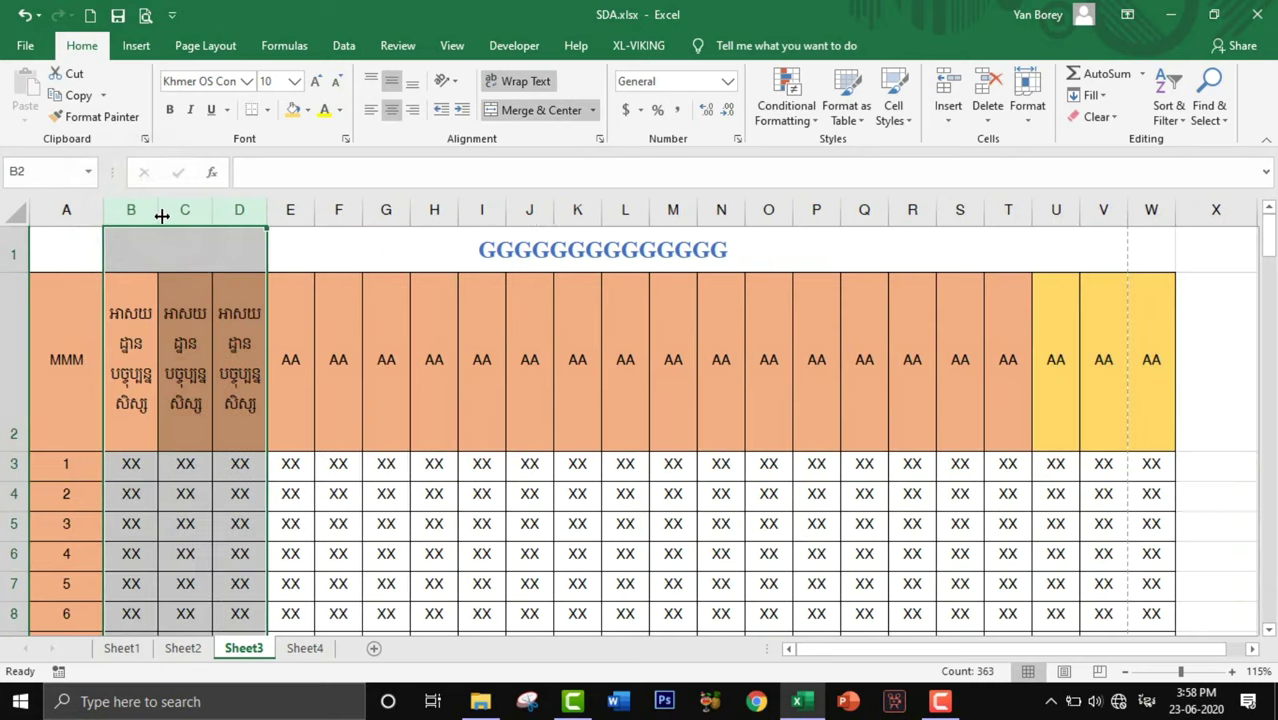
pyautogui.click(272, 368)
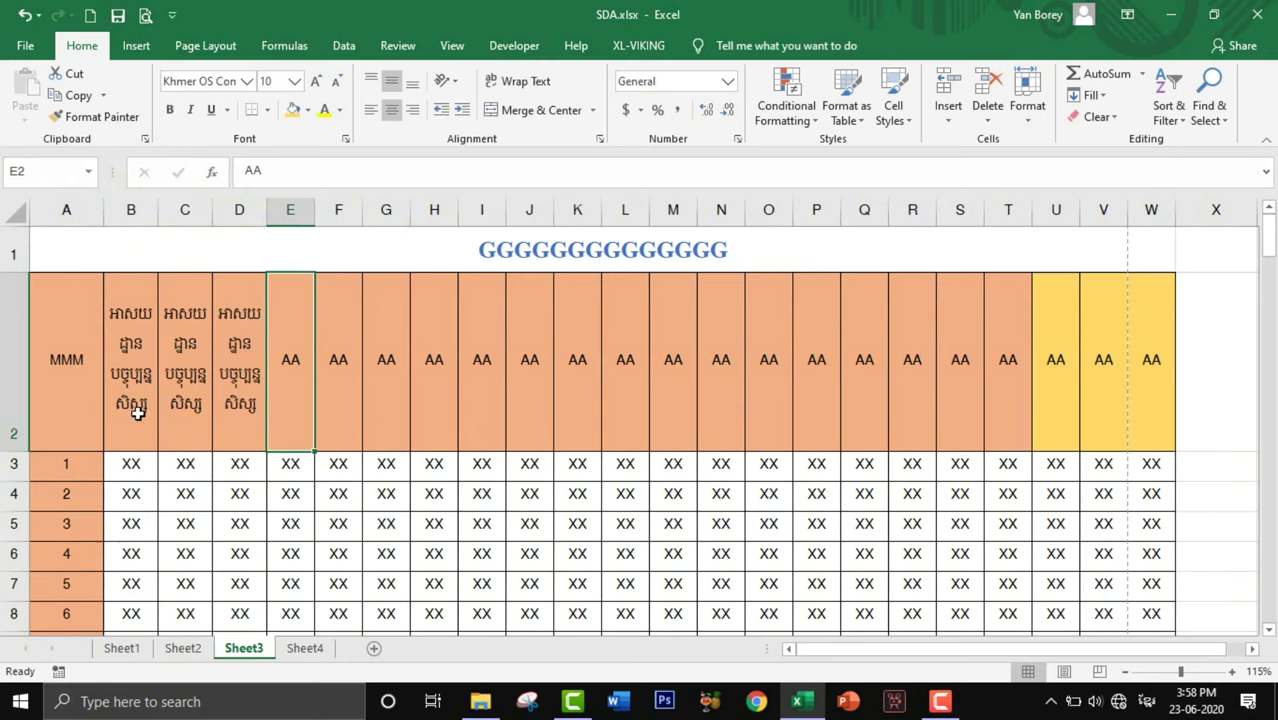
# Step: Toggle Wrap Text off and back on for the B2 header
pyautogui.click(137, 307)
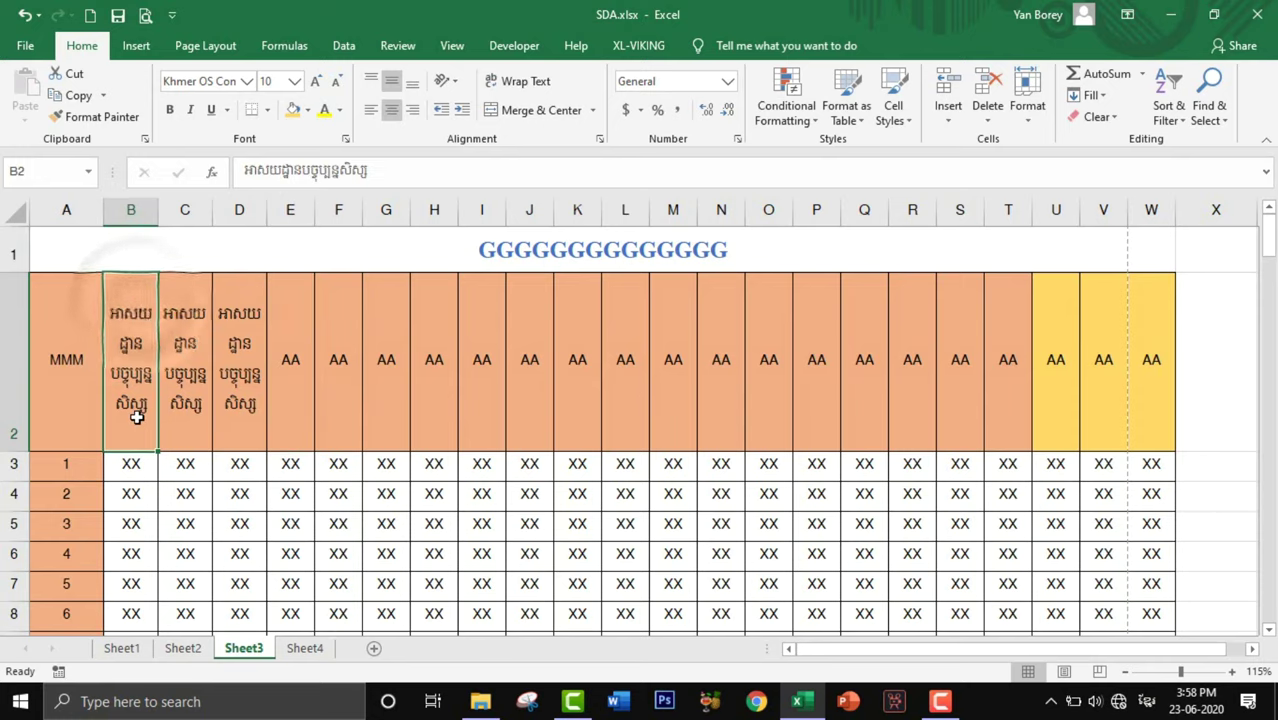
pyautogui.click(508, 83)
pyautogui.click(354, 404)
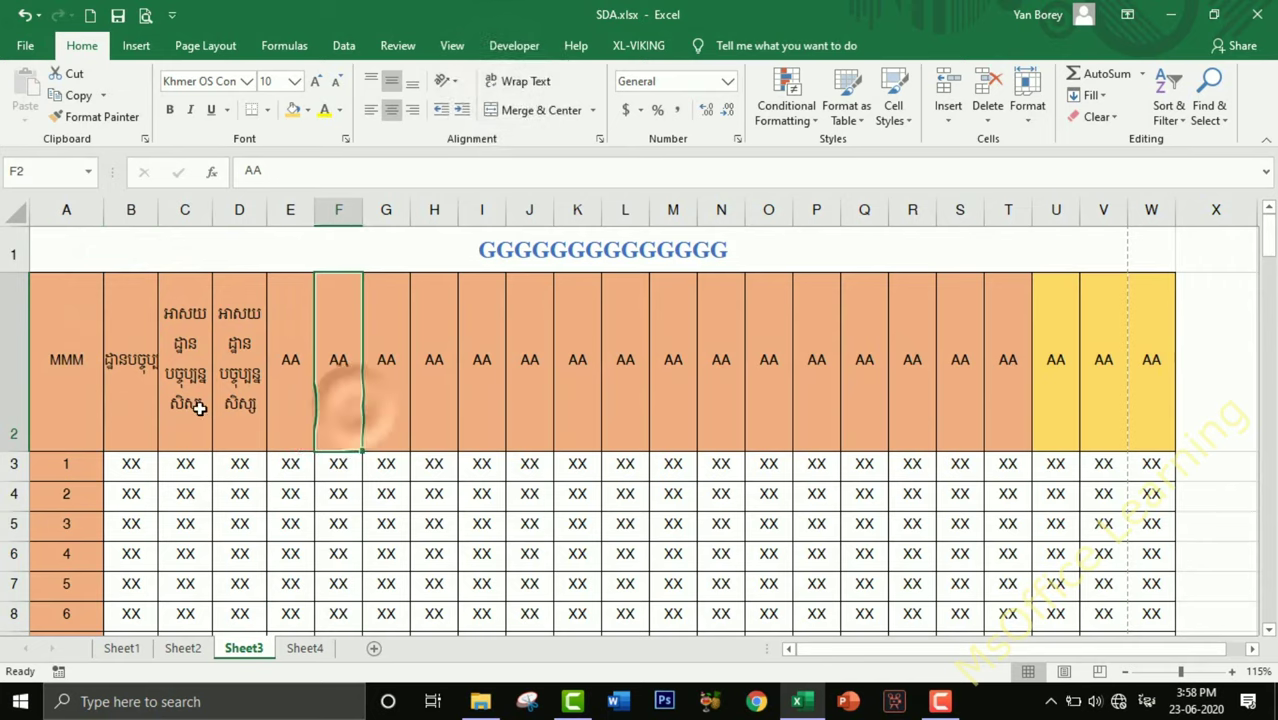
pyautogui.click(130, 376)
pyautogui.click(518, 81)
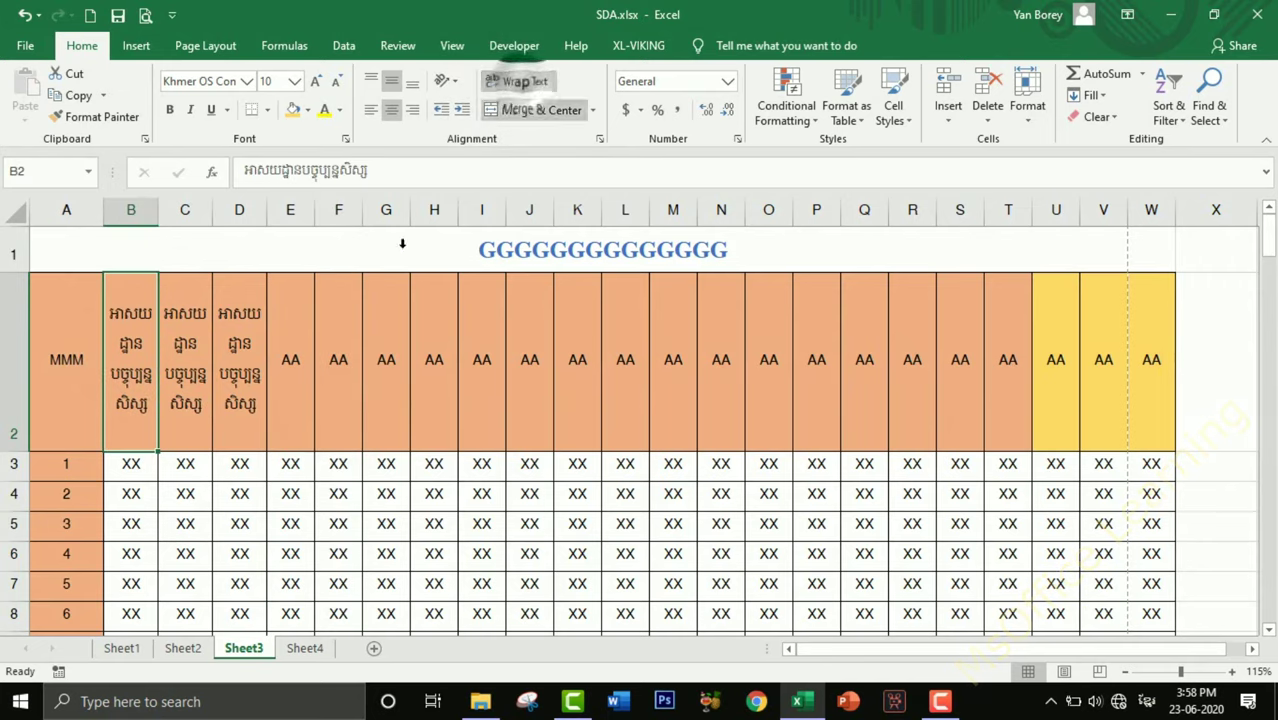
pyautogui.click(208, 392)
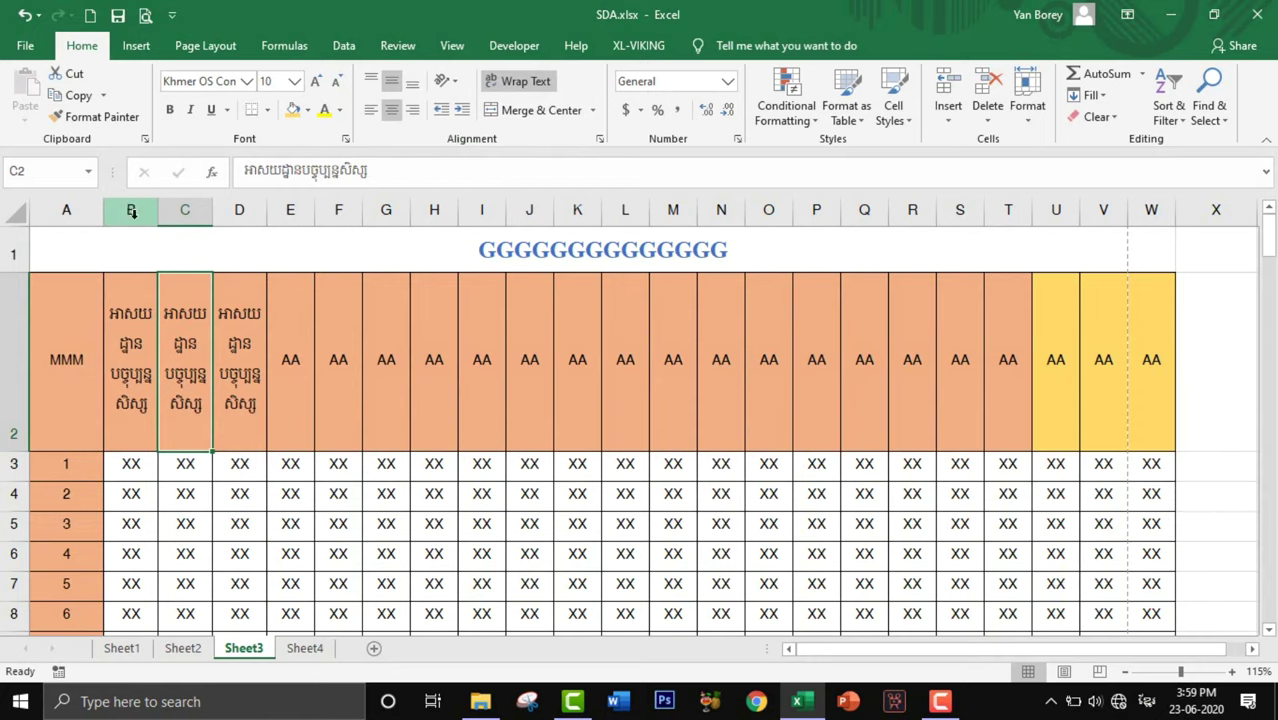
# Step: Narrow column A to about 47 pixels (width 6.00) and open the print preview
pyautogui.moveTo(101, 213); pyautogui.dragTo(86, 213)
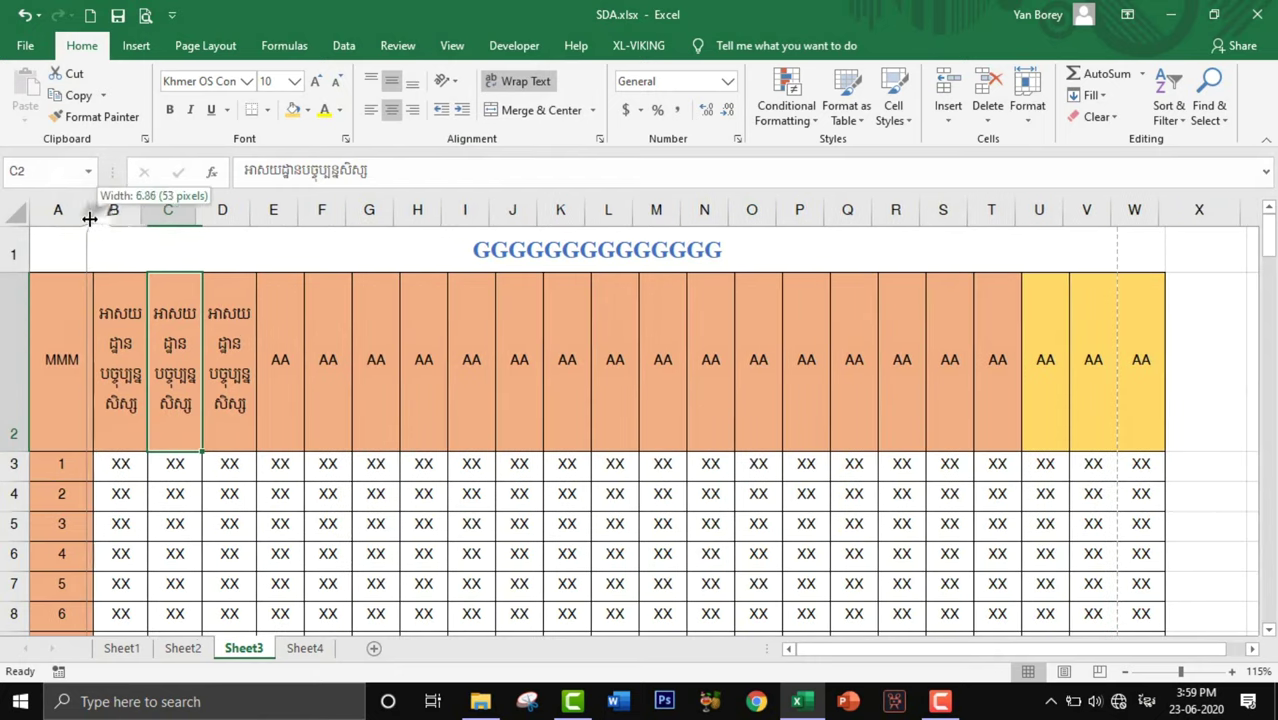
pyautogui.click(1137, 274)
pyautogui.click(1088, 312)
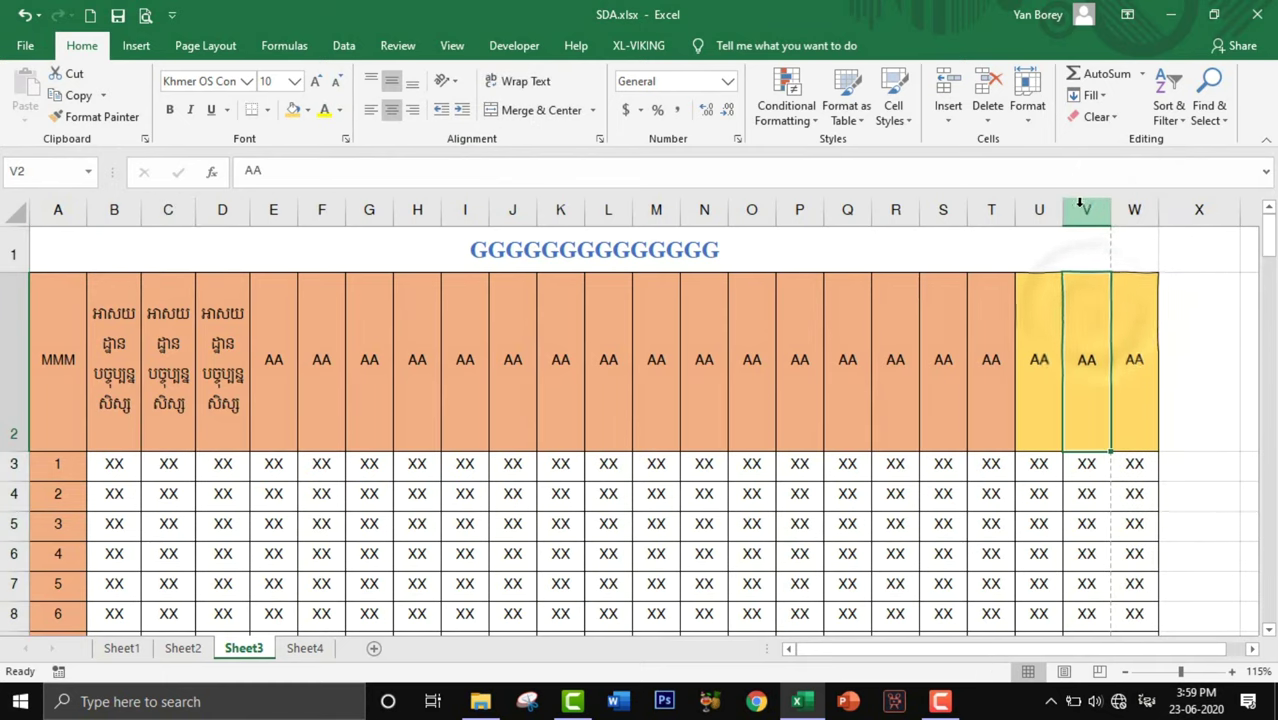
pyautogui.moveTo(91, 218); pyautogui.dragTo(84, 218)
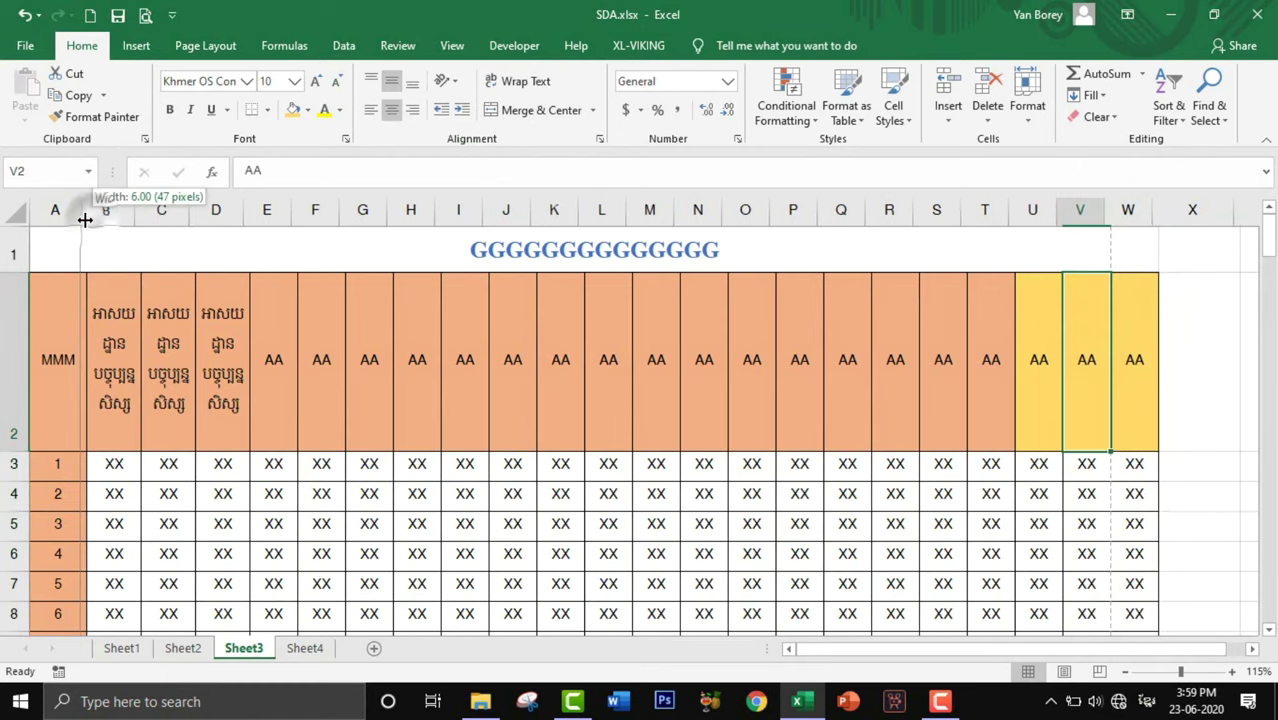
pyautogui.moveTo(1100, 345); pyautogui.dragTo(1133, 340)
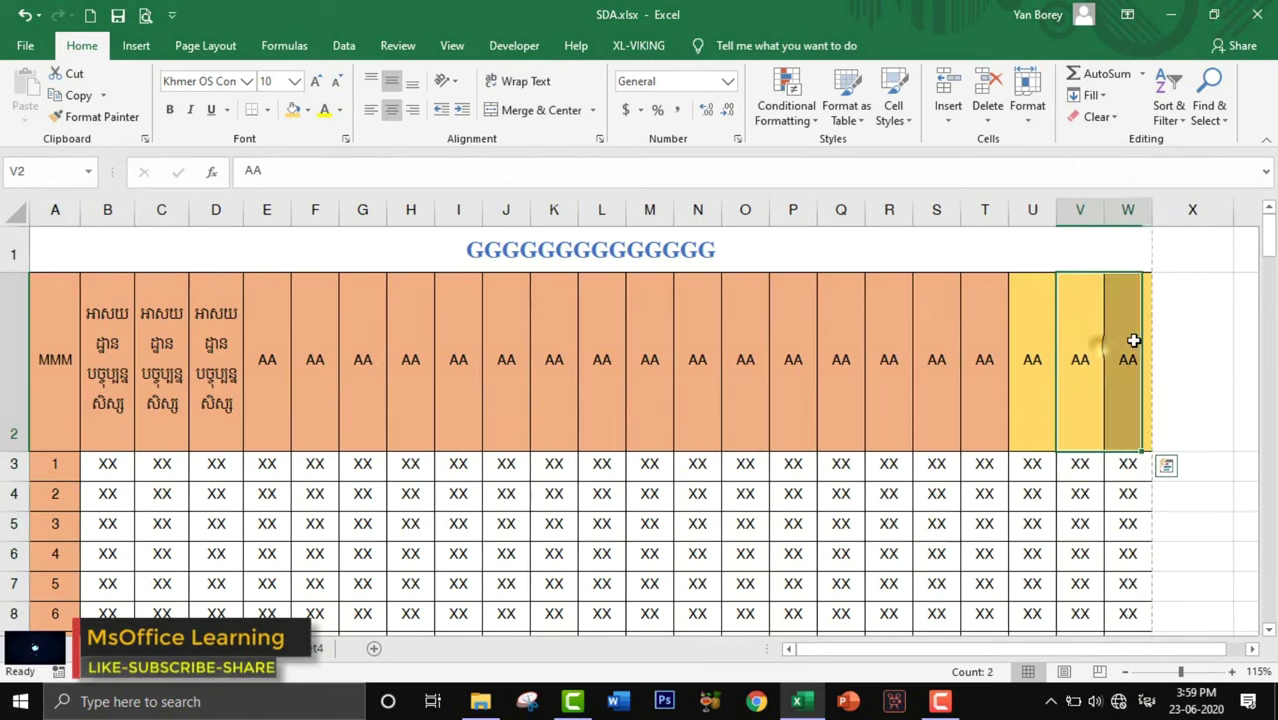
pyautogui.click(315, 357)
pyautogui.click(145, 15)
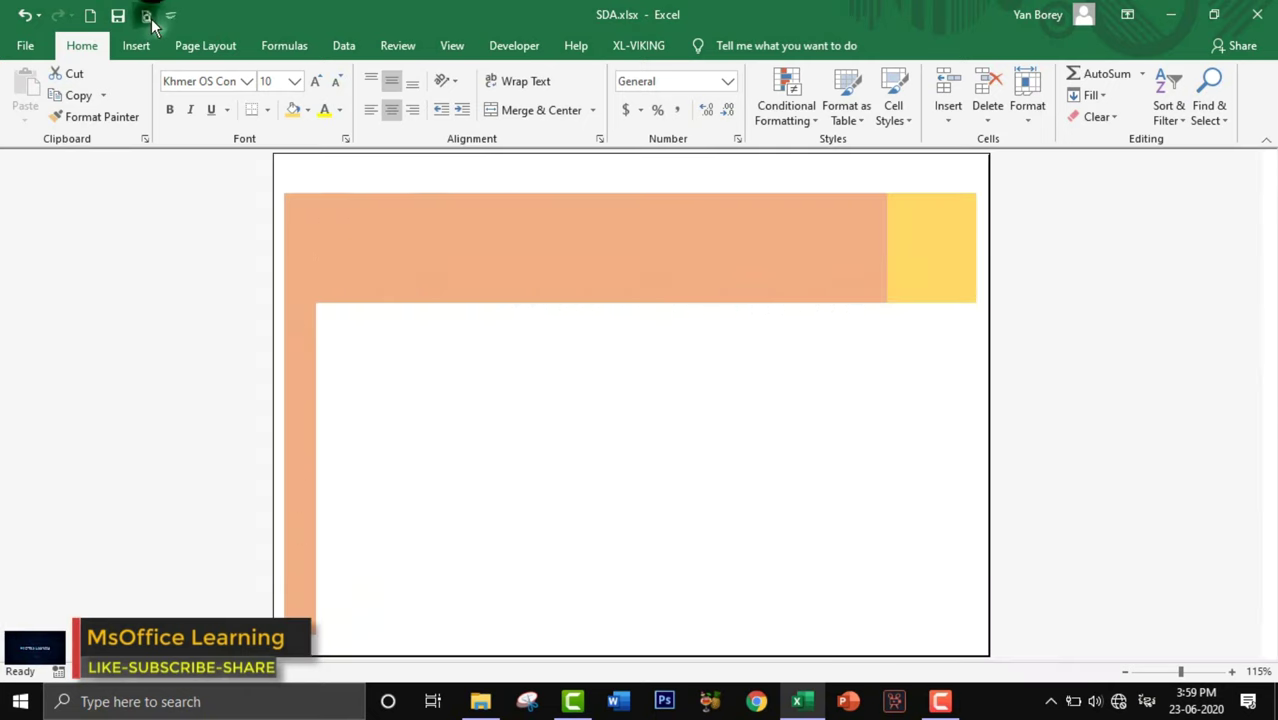
# Step: Turn off Wrap Text on B2:D2 so the Khmer headers run on one line
pyautogui.click(118, 95)
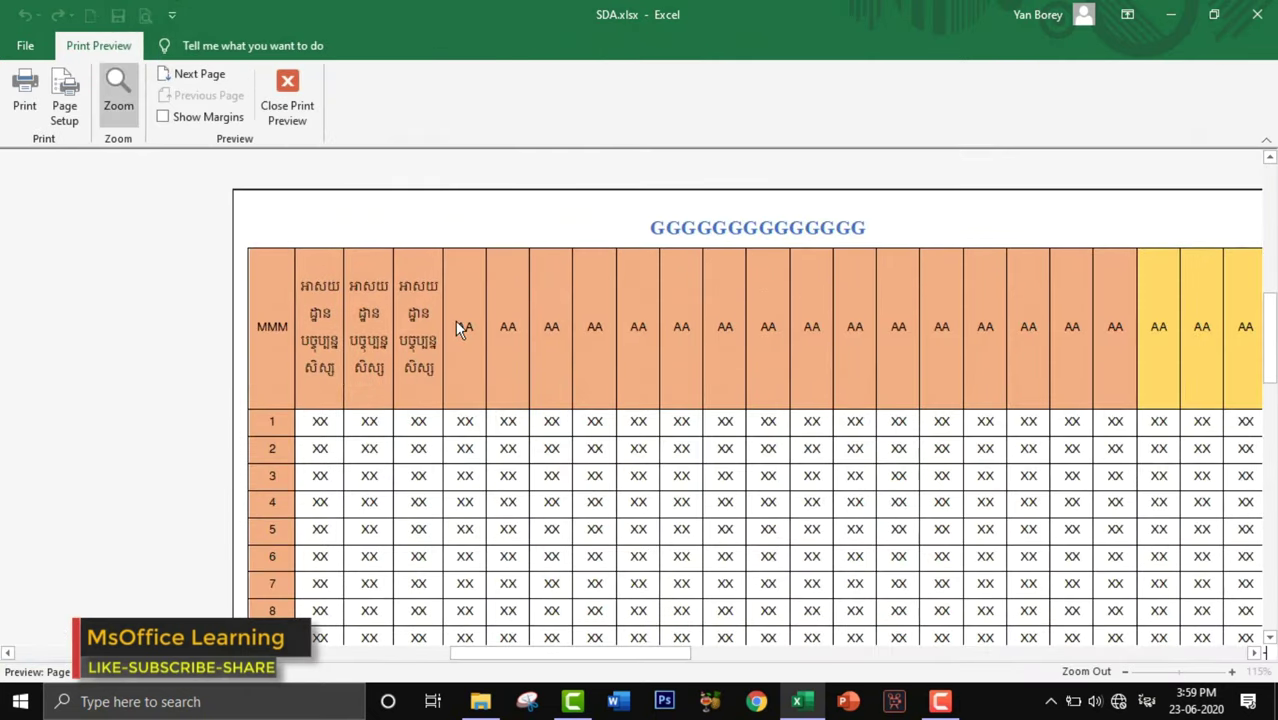
pyautogui.click(289, 100)
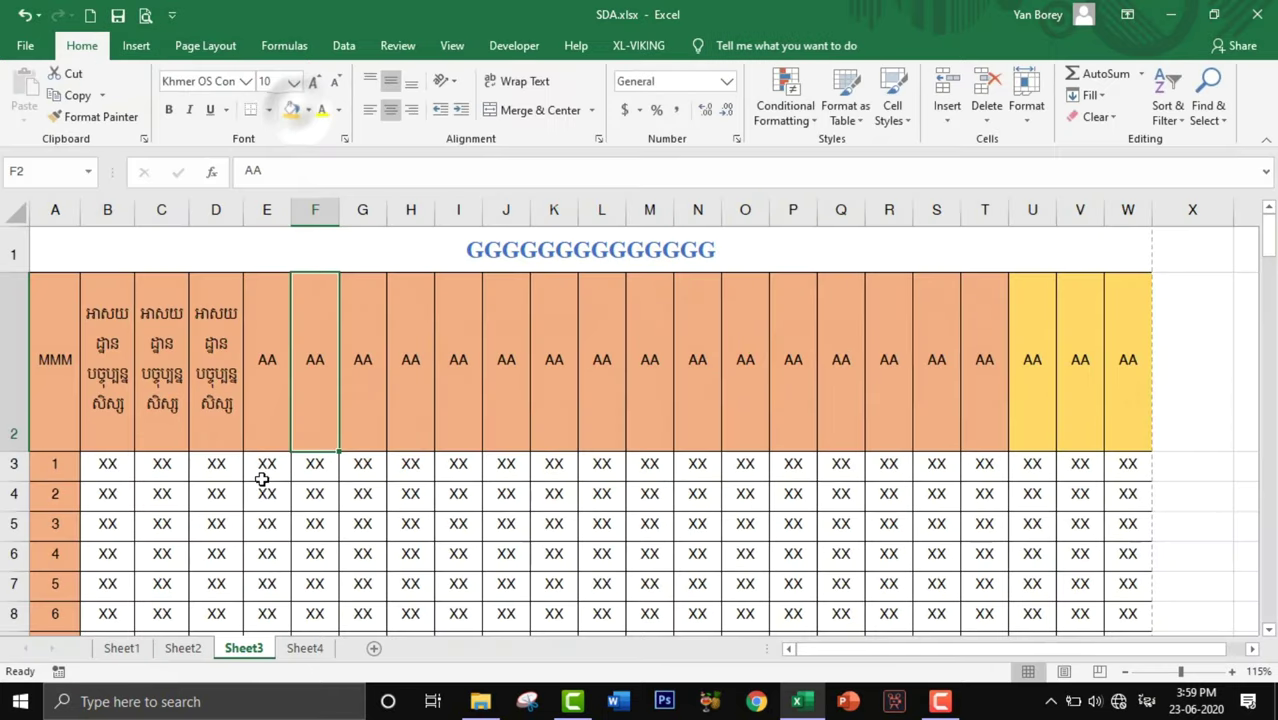
pyautogui.click(117, 296)
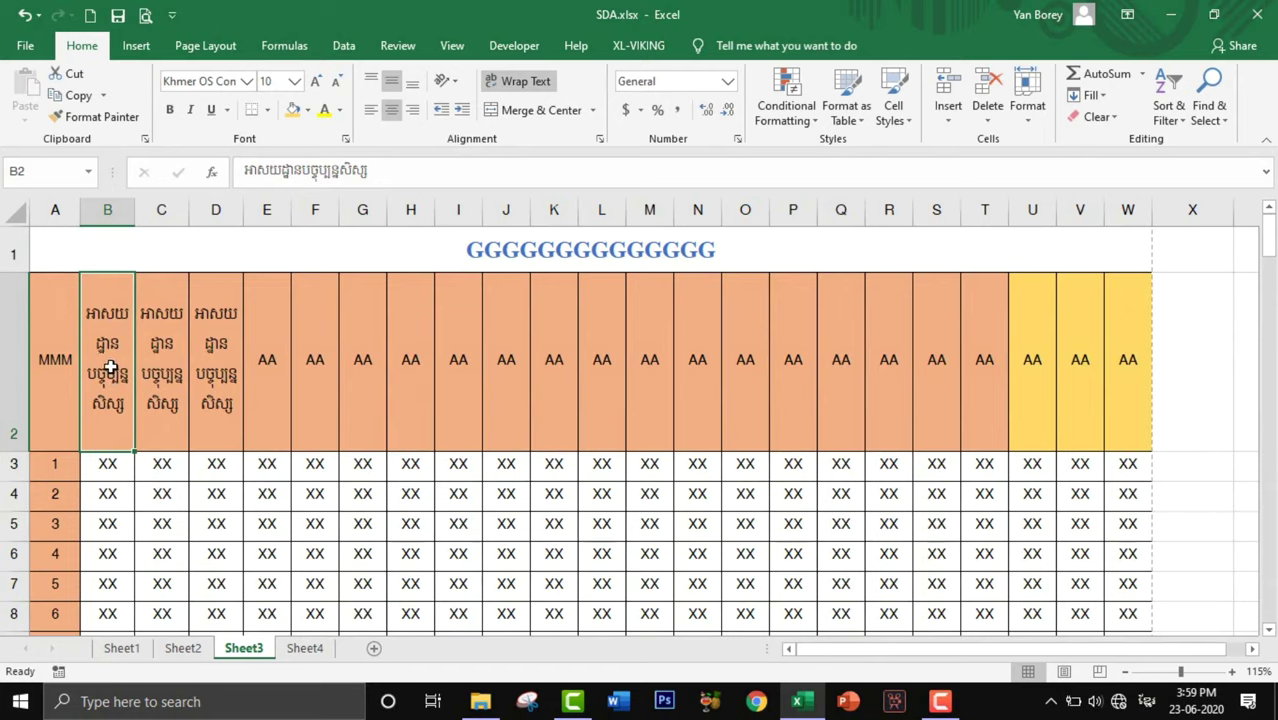
pyautogui.moveTo(110, 368); pyautogui.dragTo(220, 385)
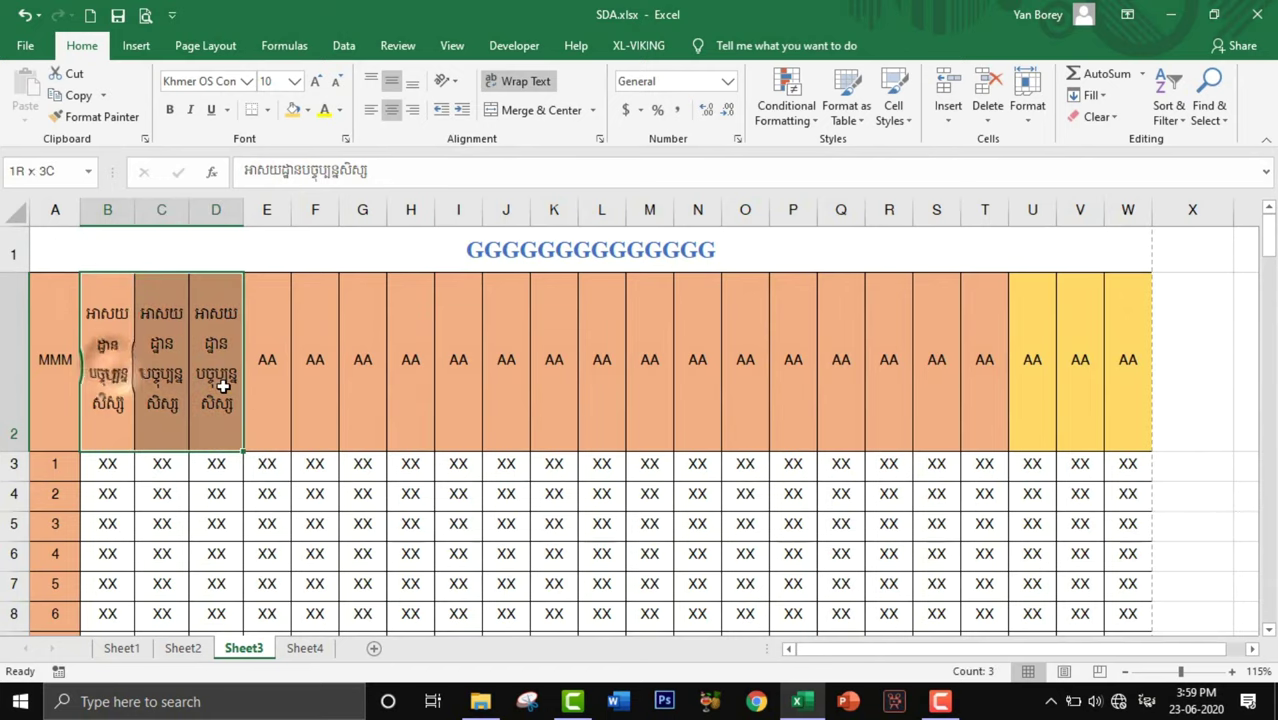
pyautogui.click(513, 82)
pyautogui.click(362, 440)
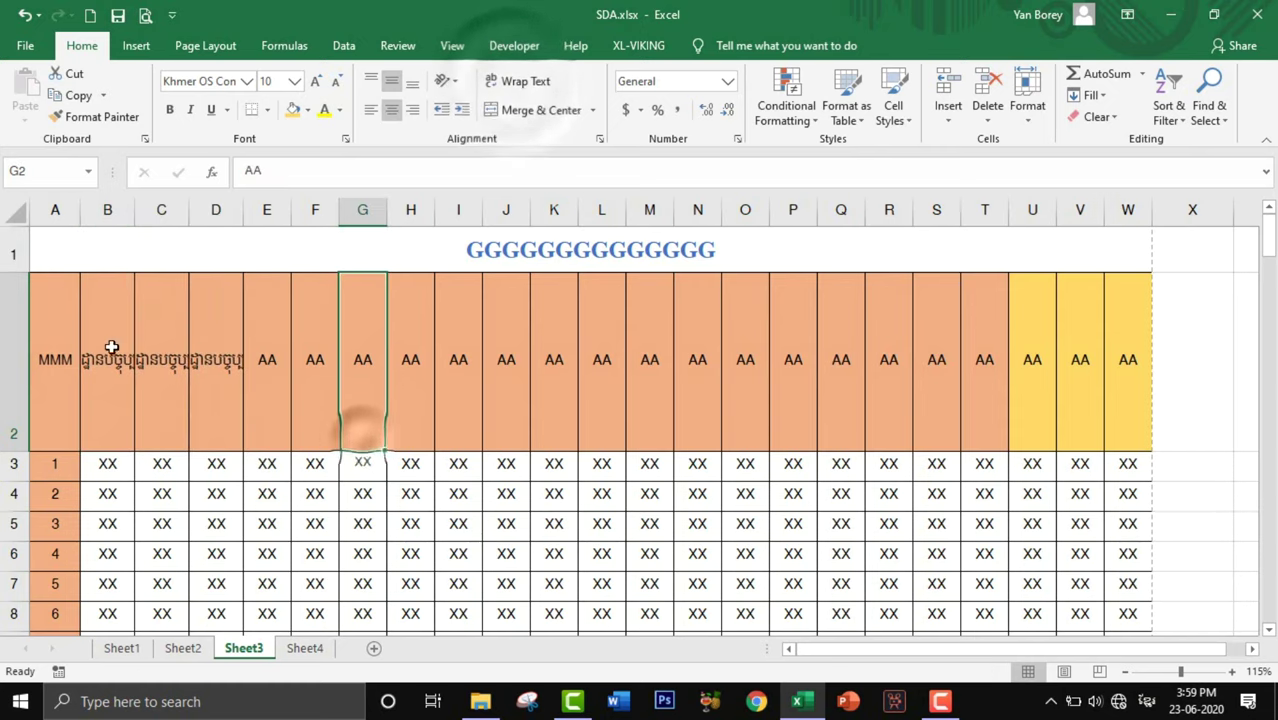
# Step: Check the header row in the print preview at whole-page and zoomed-in views
pyautogui.click(147, 22)
pyautogui.click(327, 303)
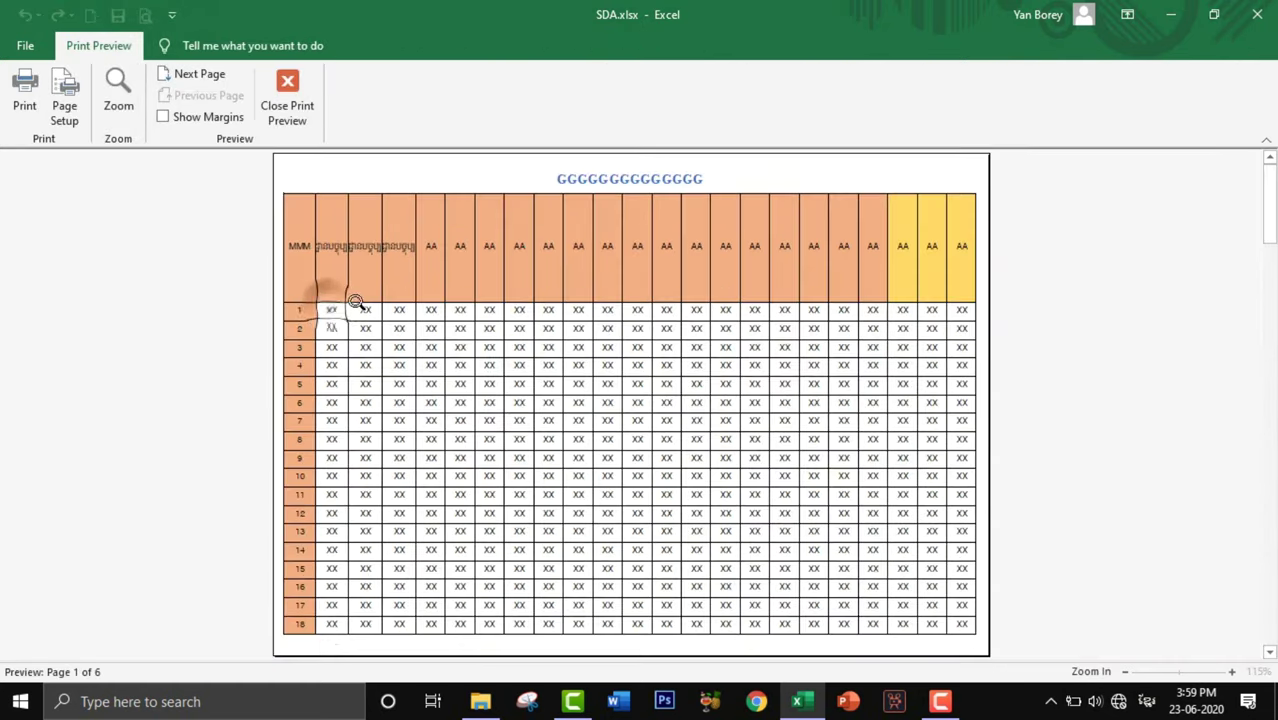
pyautogui.click(362, 249)
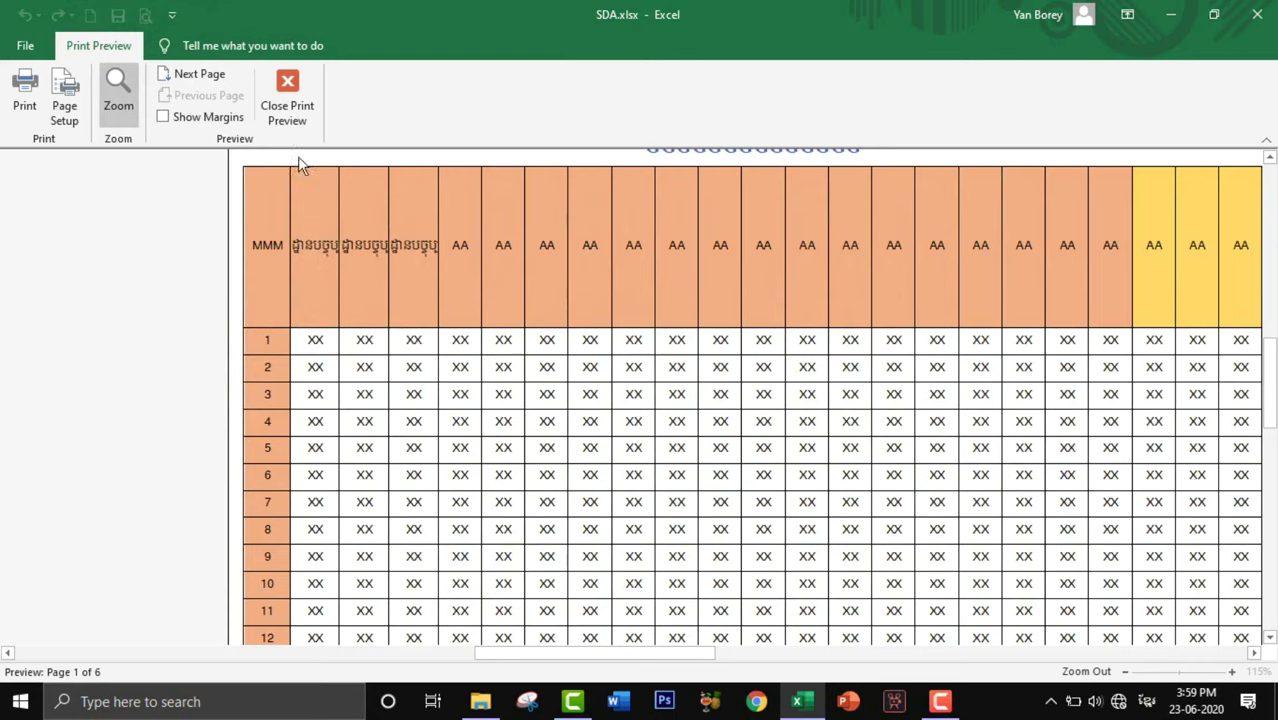
pyautogui.click(283, 118)
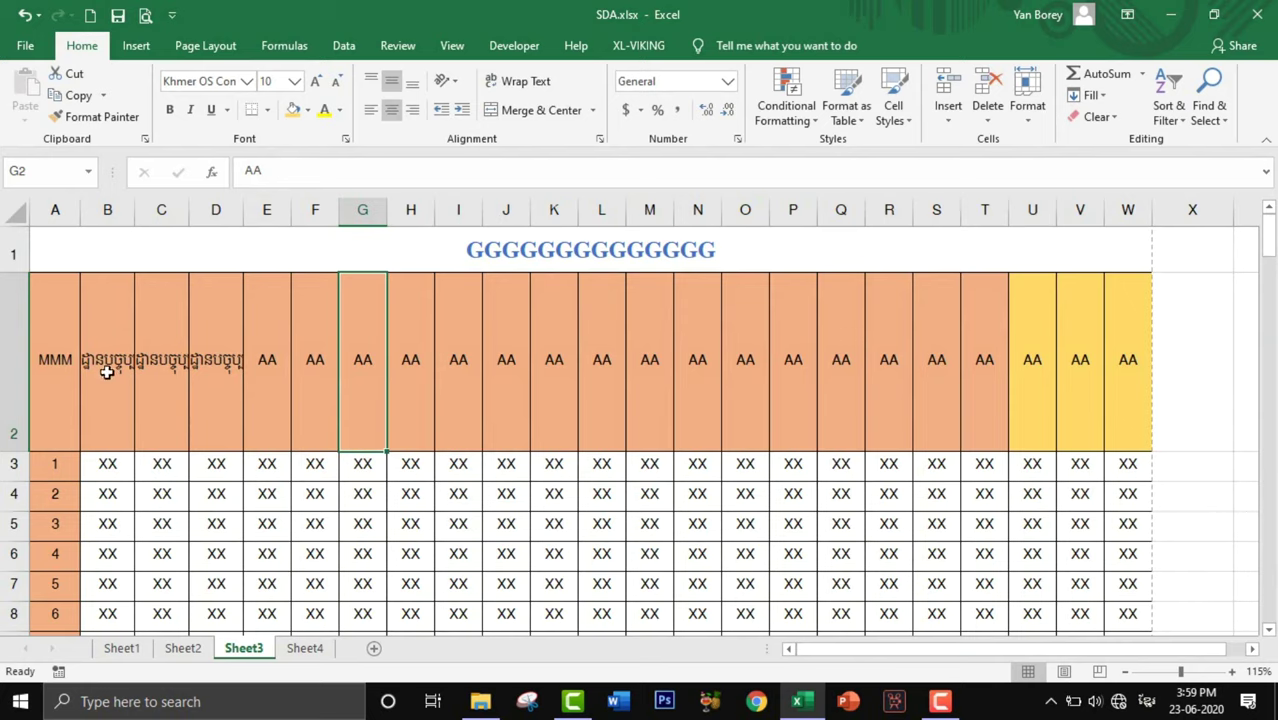
# Step: Apply Rotate Text Up orientation to the Khmer headings in B2:D2 so they read bottom to top
pyautogui.moveTo(107, 371); pyautogui.dragTo(217, 389)
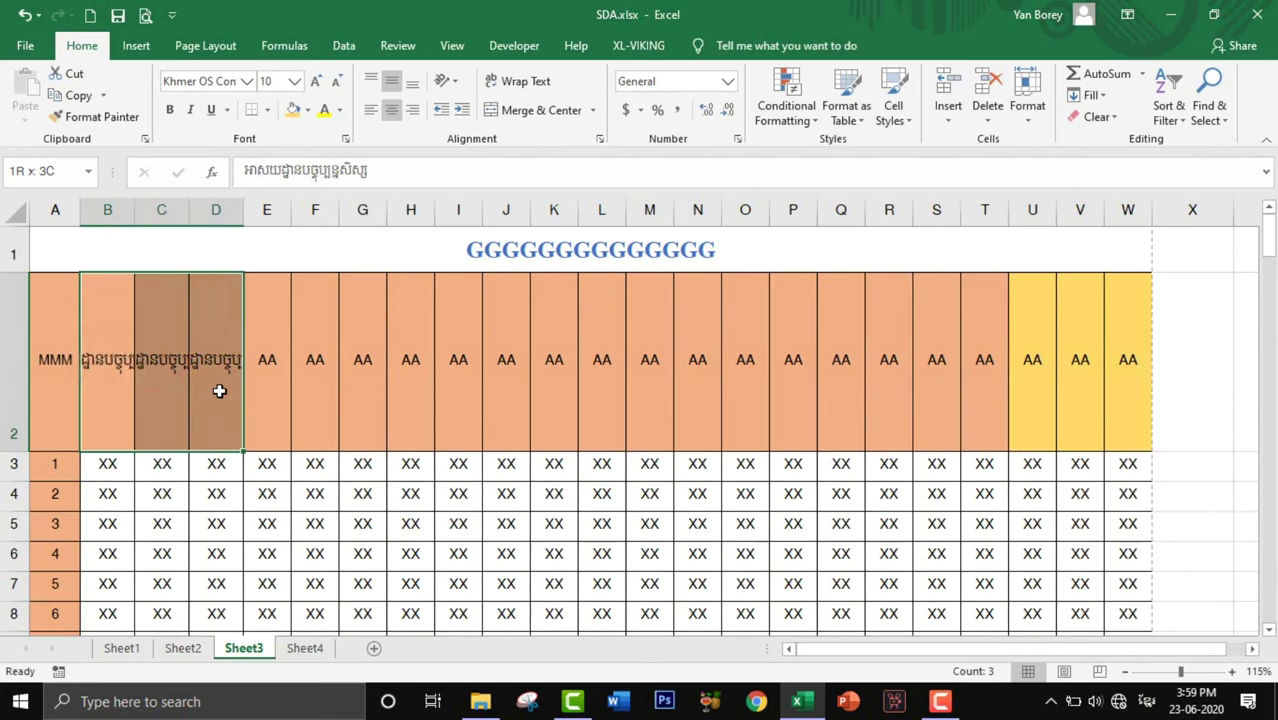
pyautogui.click(100, 360)
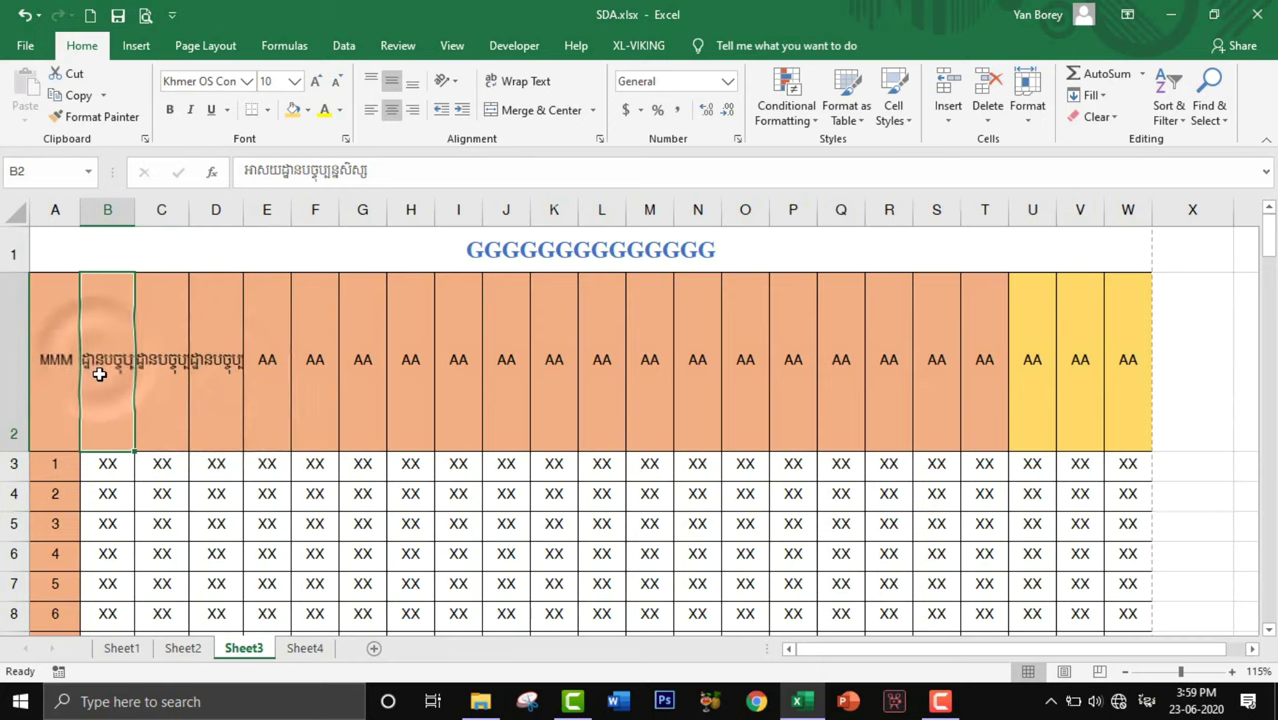
pyautogui.moveTo(138, 372); pyautogui.dragTo(226, 378)
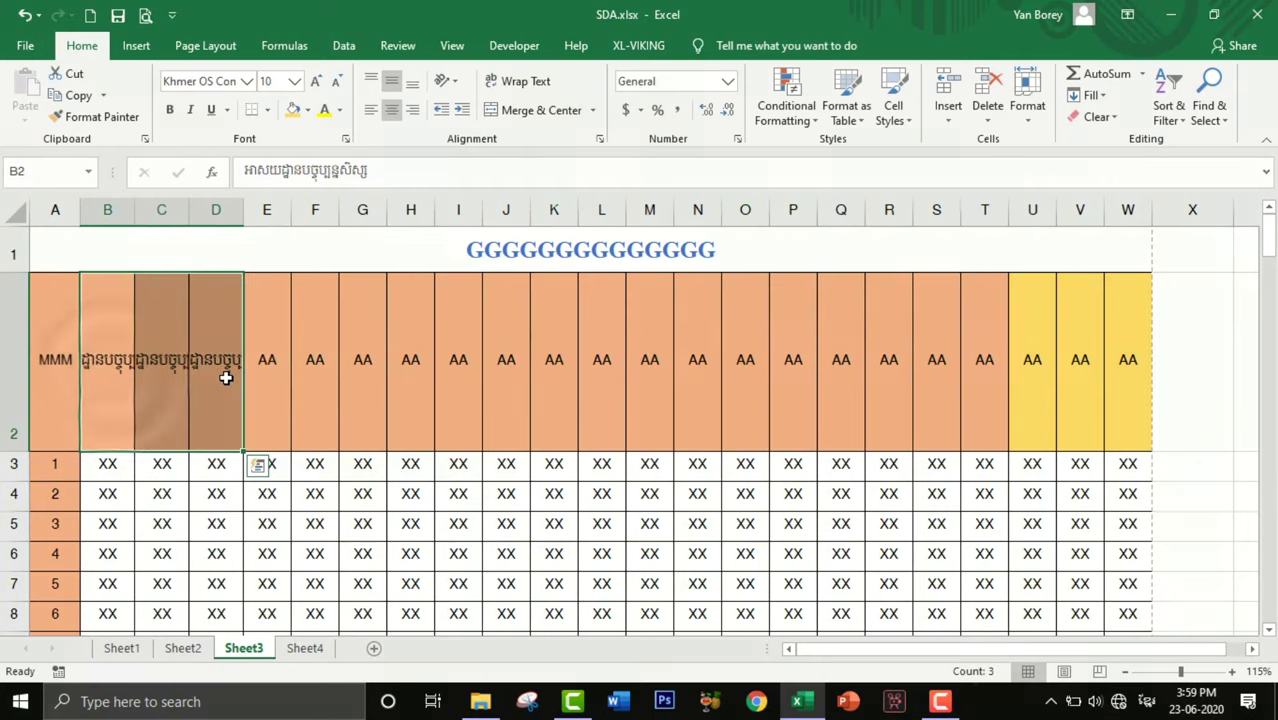
pyautogui.click(455, 88)
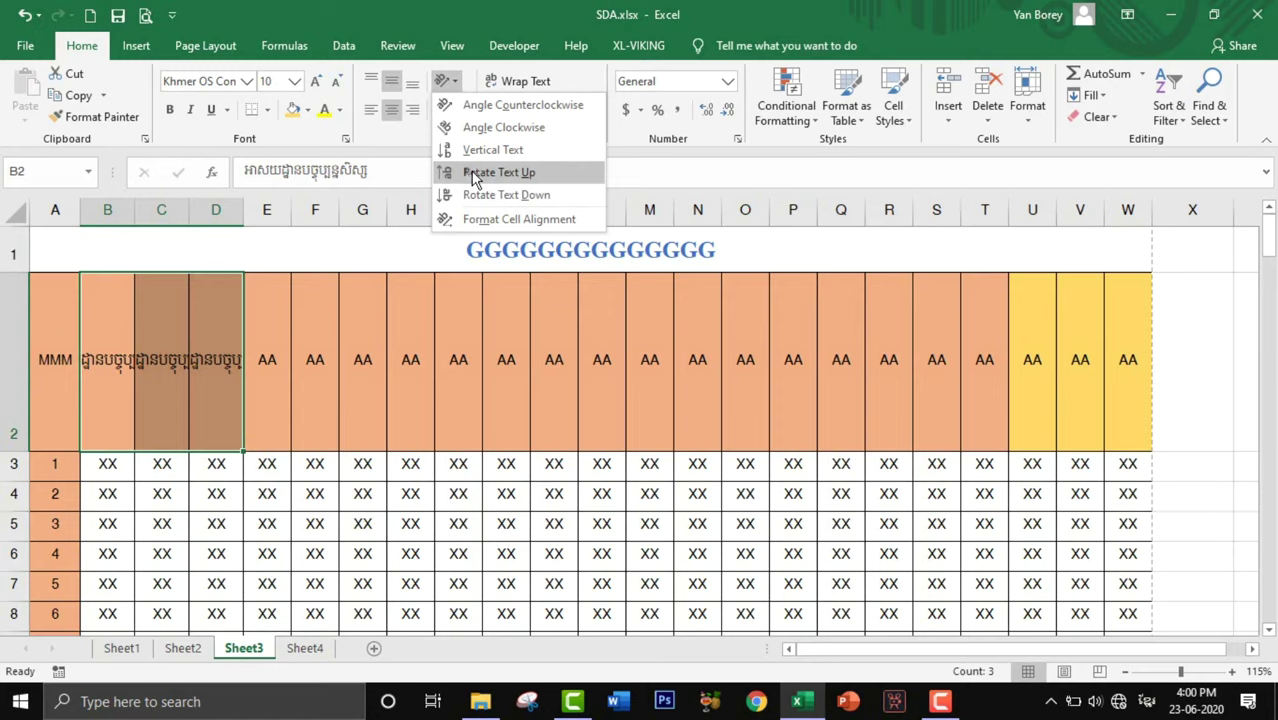
pyautogui.click(498, 172)
pyautogui.click(305, 325)
pyautogui.click(121, 314)
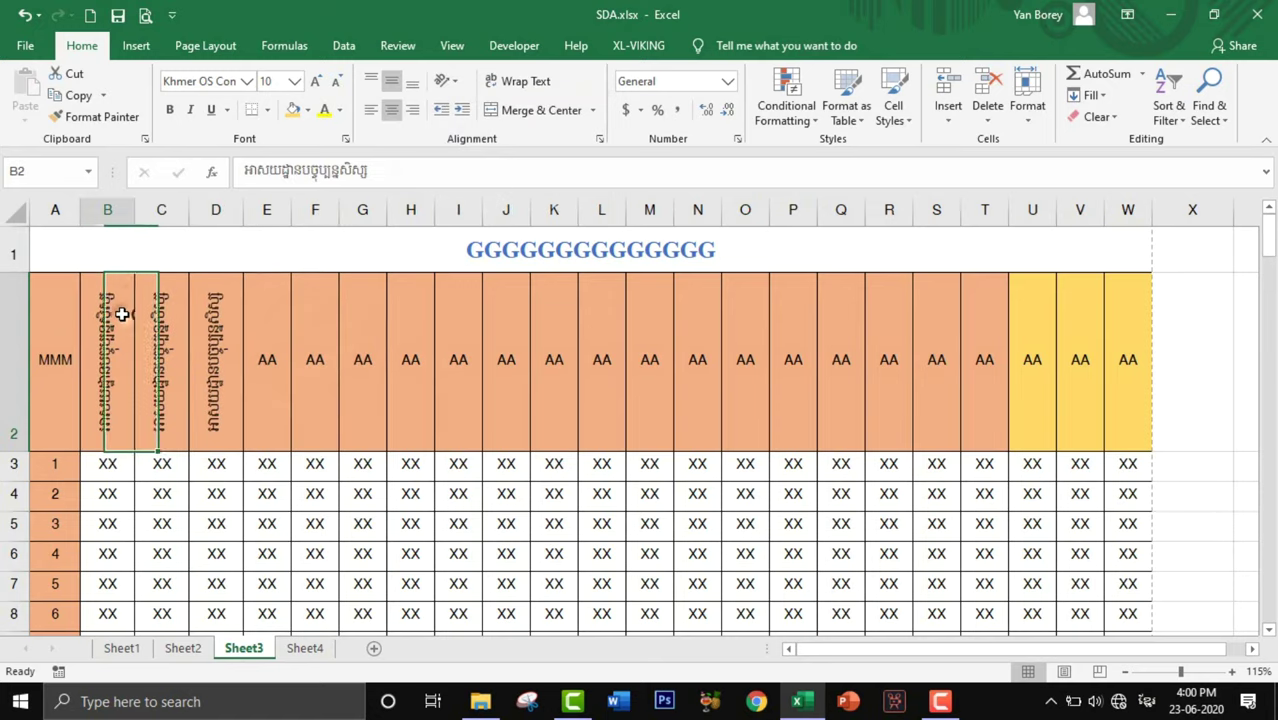
pyautogui.click(165, 360)
pyautogui.click(216, 360)
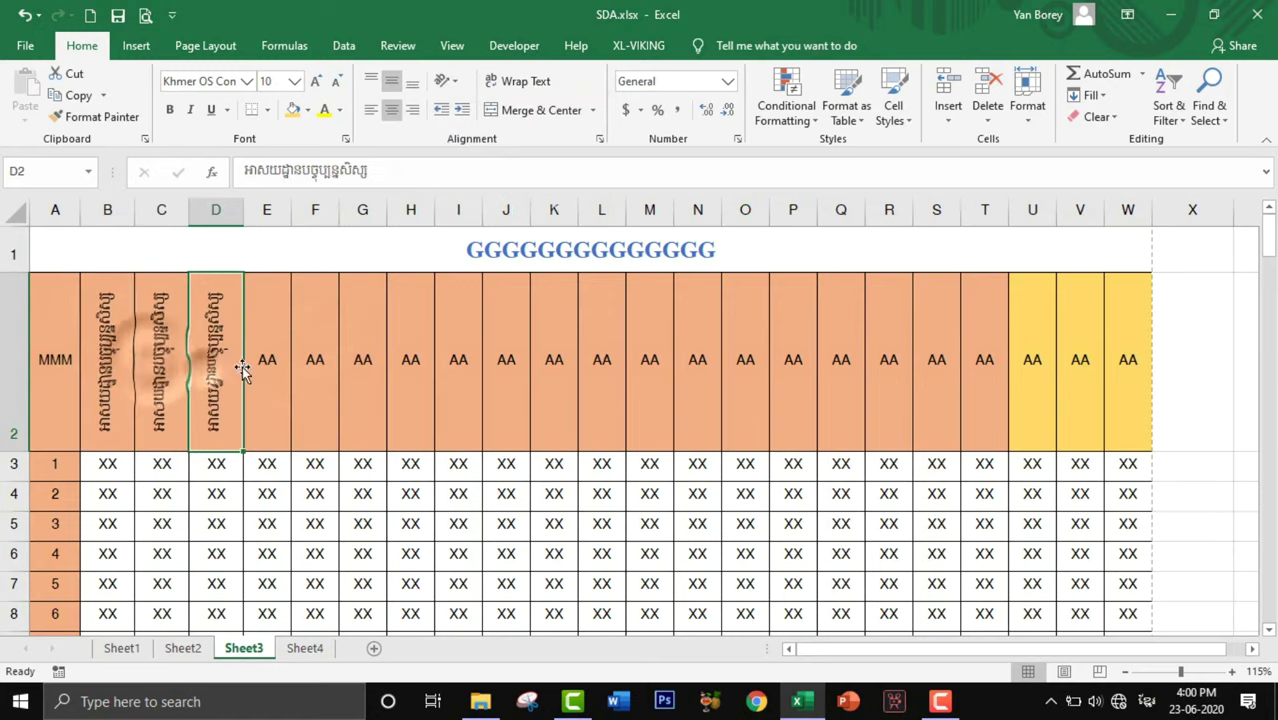
pyautogui.click(145, 15)
pyautogui.click(376, 296)
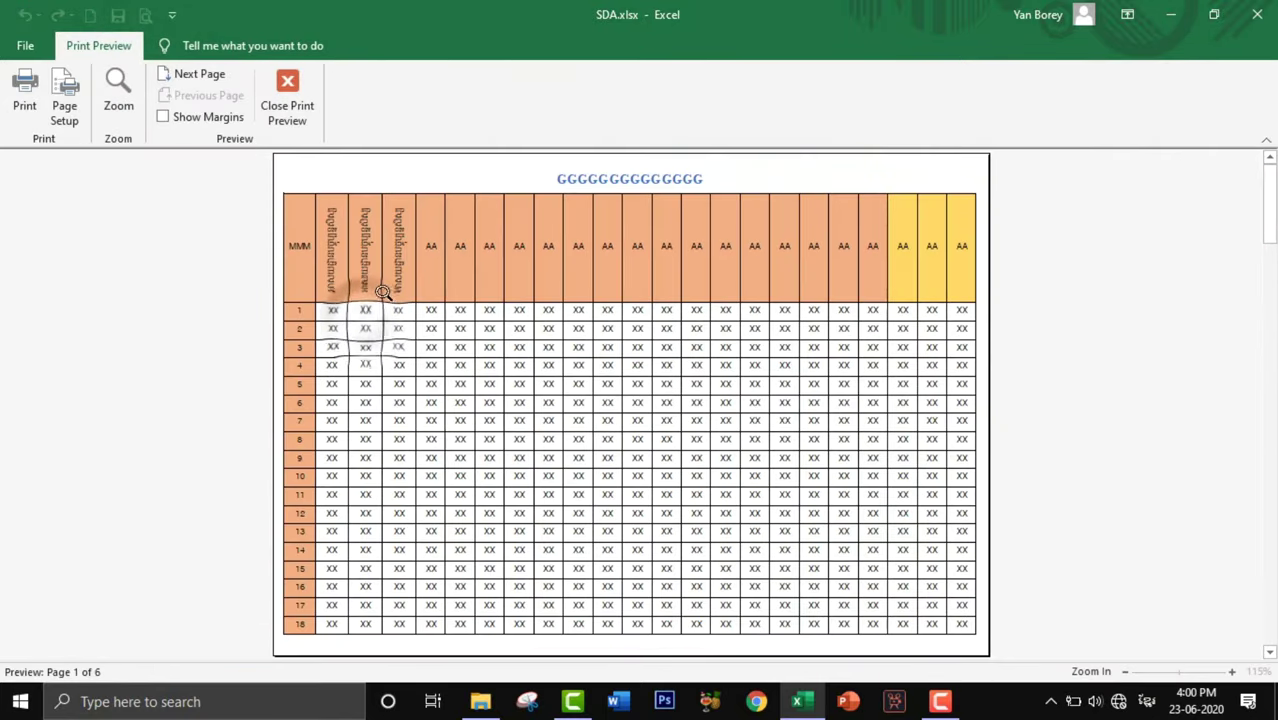
pyautogui.click(350, 238)
pyautogui.scroll(2, 367, 320)
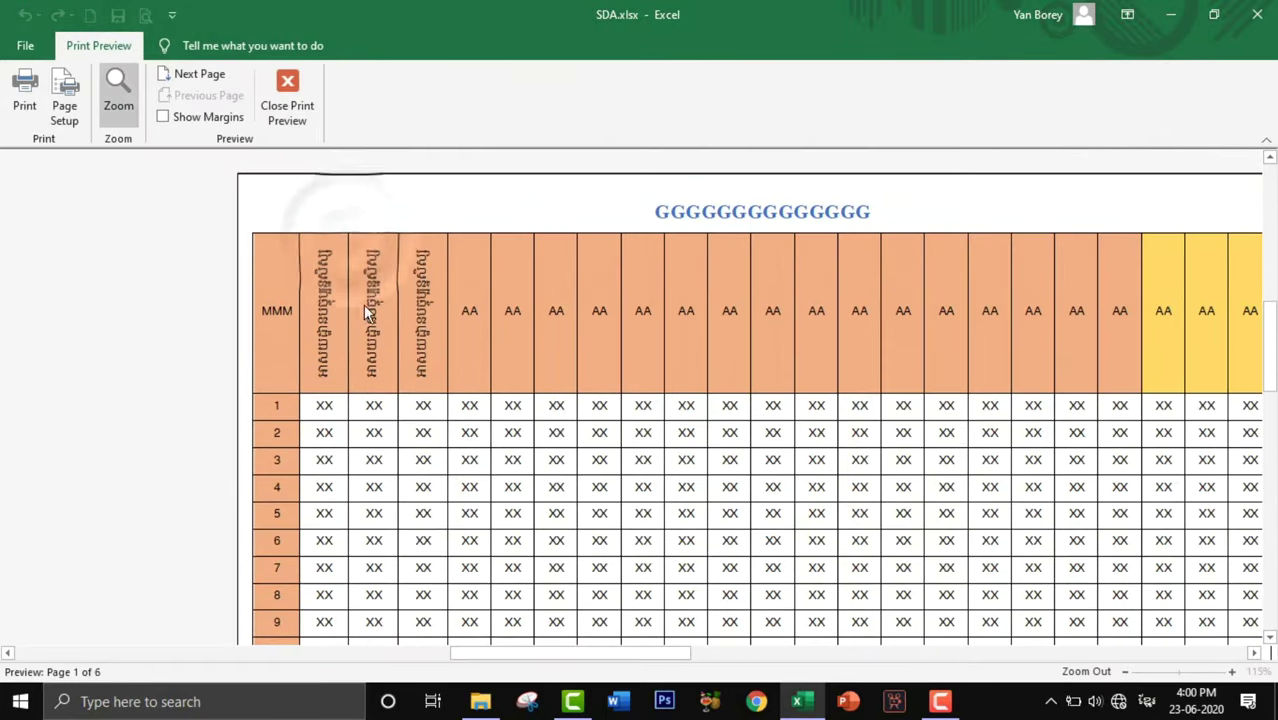
pyautogui.click(299, 103)
pyautogui.click(107, 386)
pyautogui.click(150, 388)
pyautogui.moveTo(107, 380); pyautogui.dragTo(216, 366)
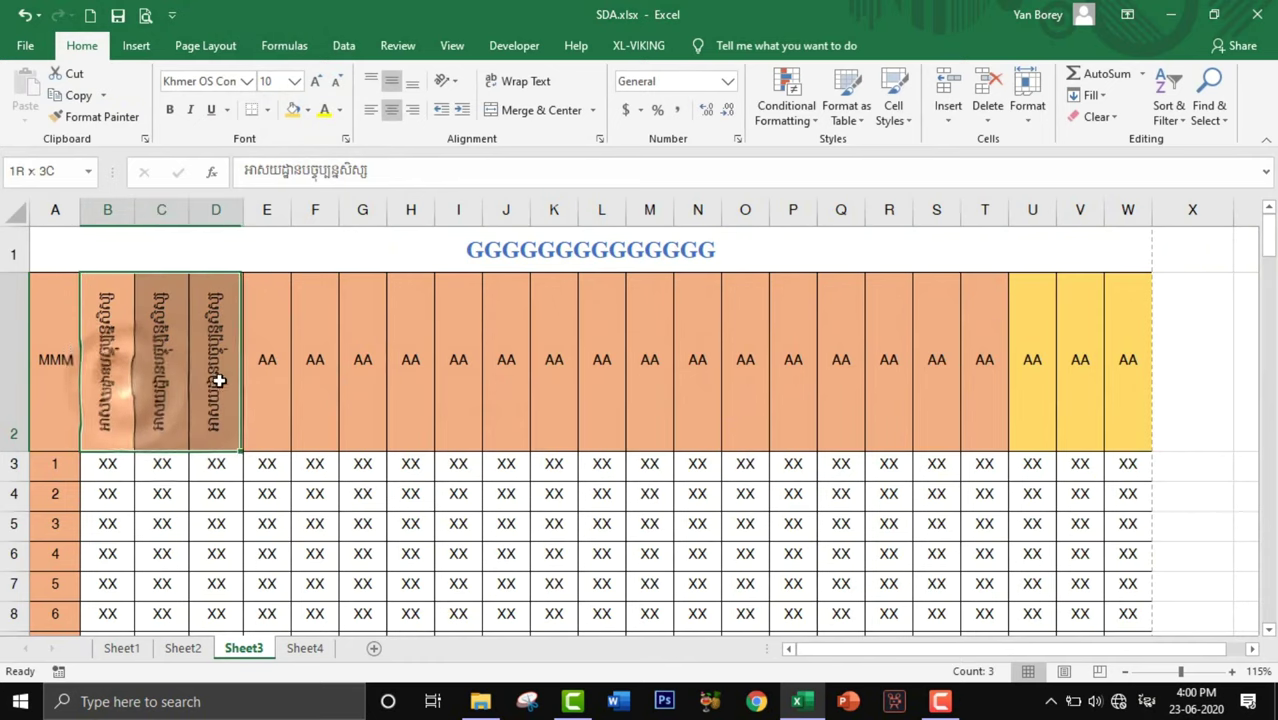
pyautogui.click(456, 84)
pyautogui.click(470, 194)
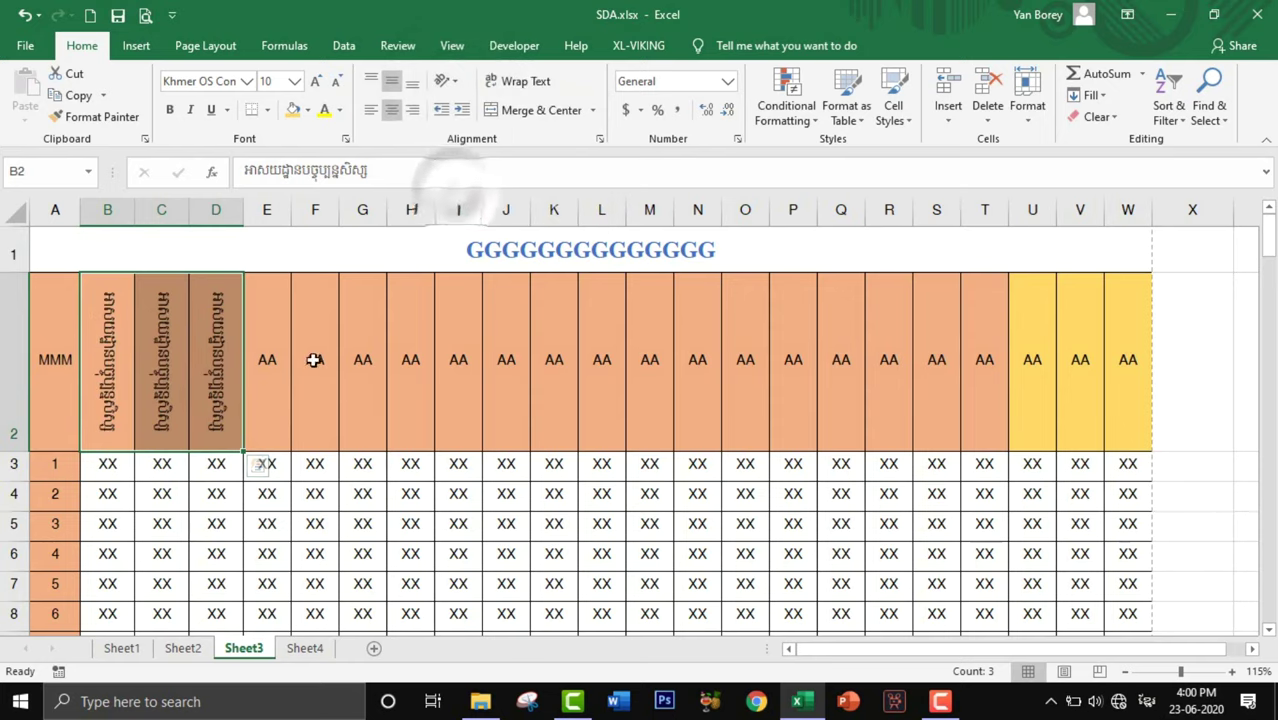
pyautogui.click(118, 302)
pyautogui.scroll(2, 125, 320)
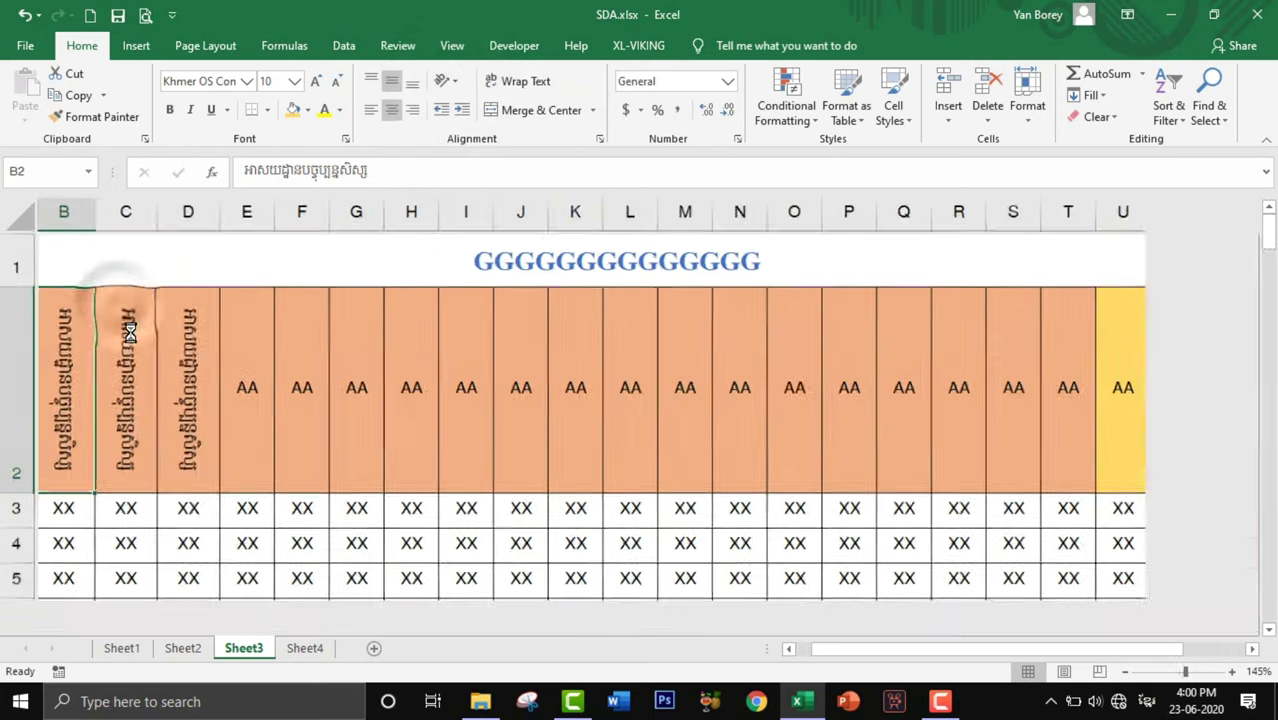
pyautogui.scroll(2, 129, 332)
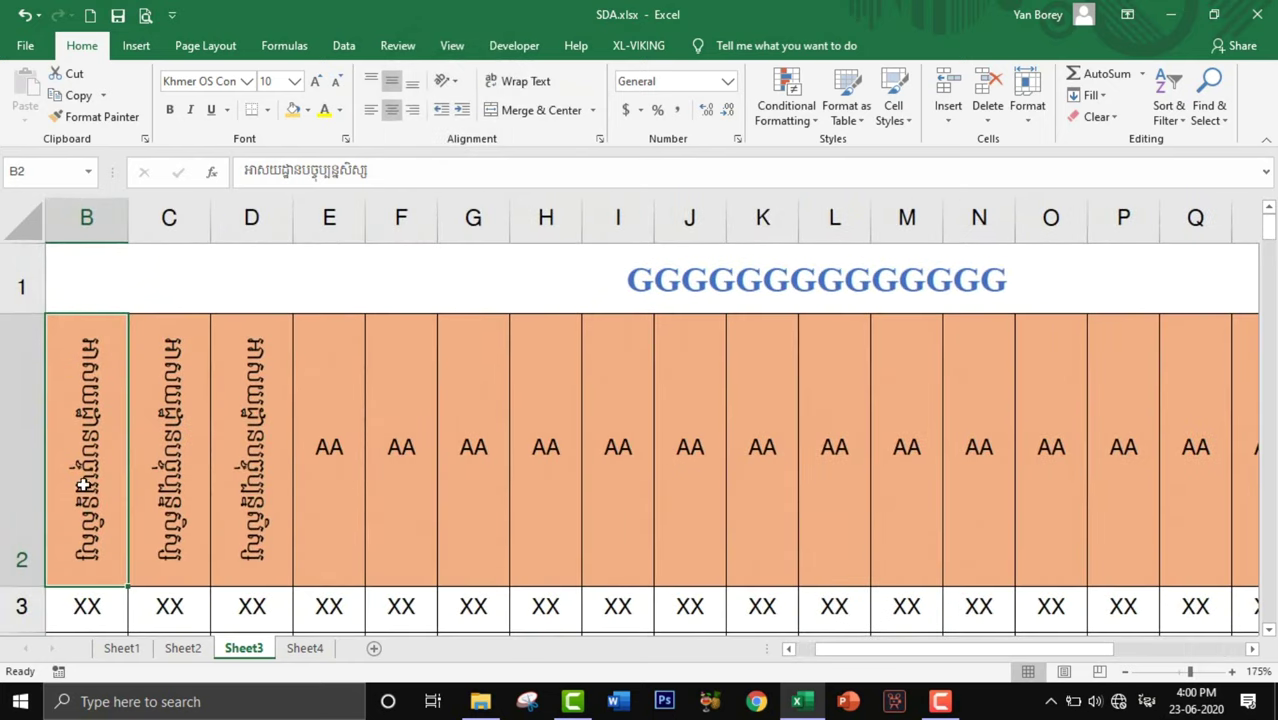
pyautogui.moveTo(84, 485); pyautogui.dragTo(220, 491)
pyautogui.click(446, 81)
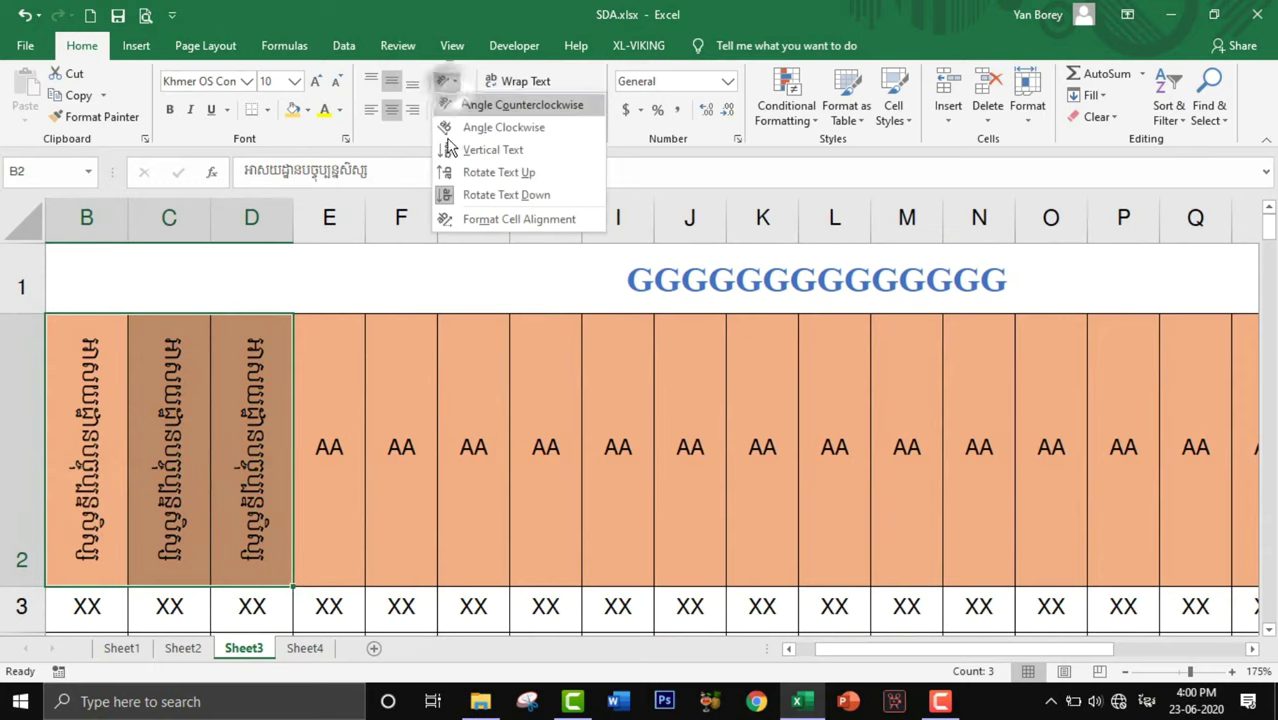
pyautogui.click(450, 172)
pyautogui.click(95, 530)
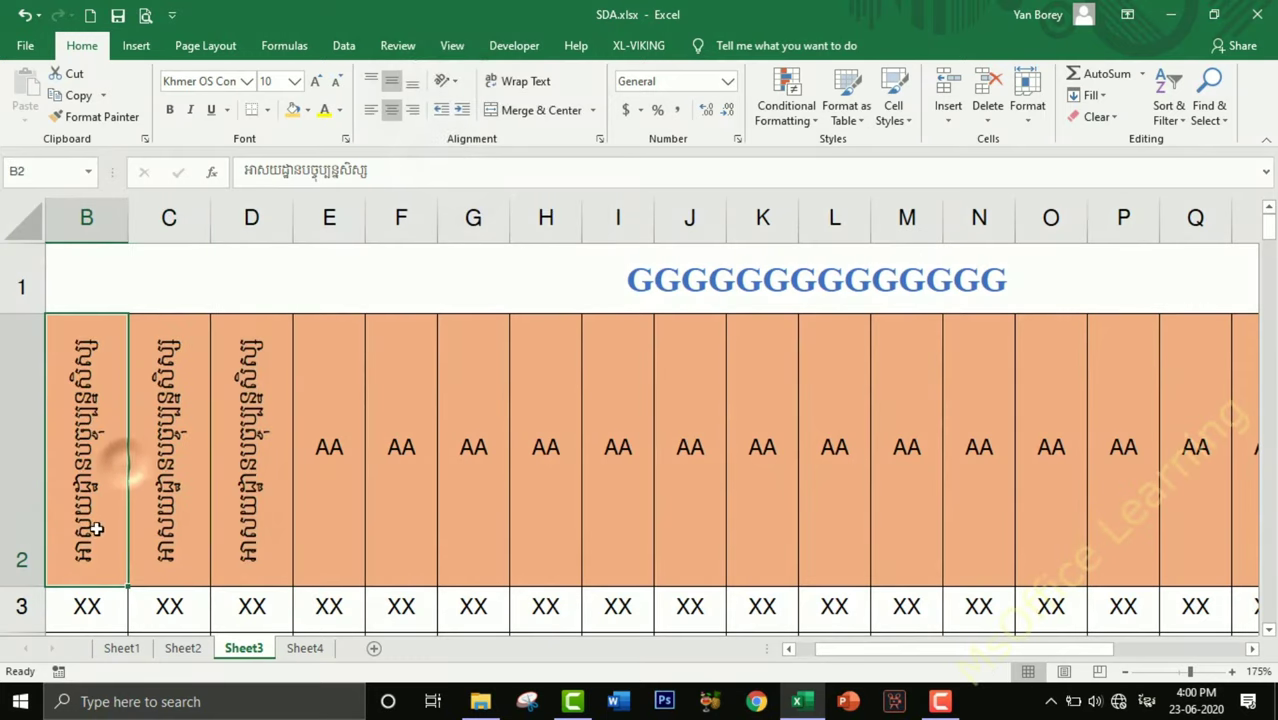
pyautogui.scroll(-1, 258, 511)
pyautogui.scroll(-3, 258, 511)
pyautogui.scroll(-1, 258, 511)
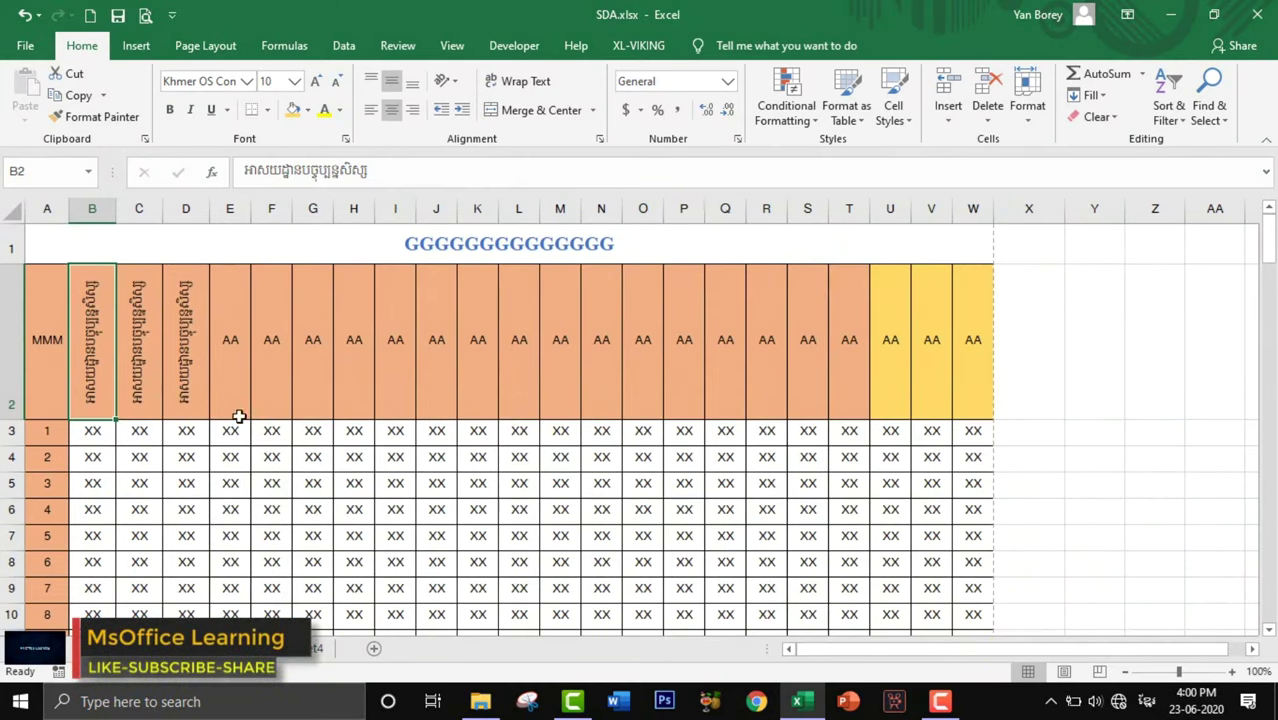
pyautogui.hotkey('ctrl', 'pagedown')
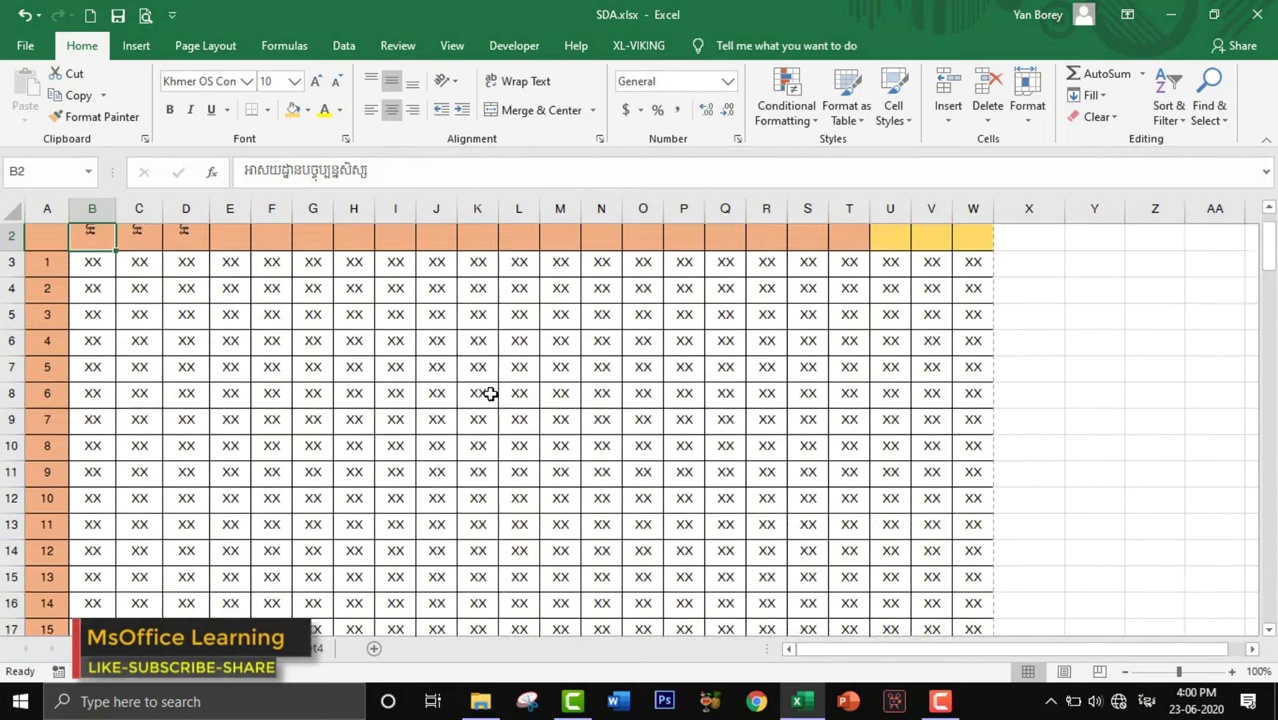
pyautogui.hotkey('ctrl', 'pagedown')
pyautogui.scroll(1, 426, 395)
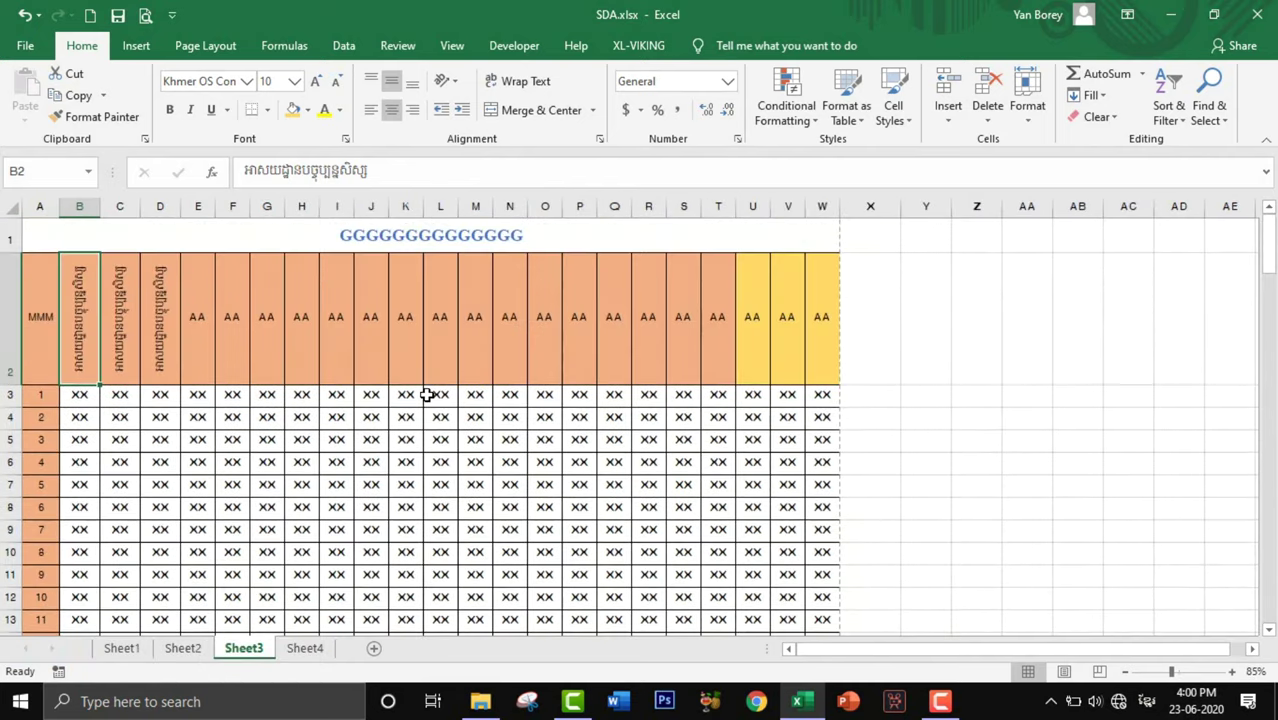
pyautogui.click(145, 16)
pyautogui.click(668, 320)
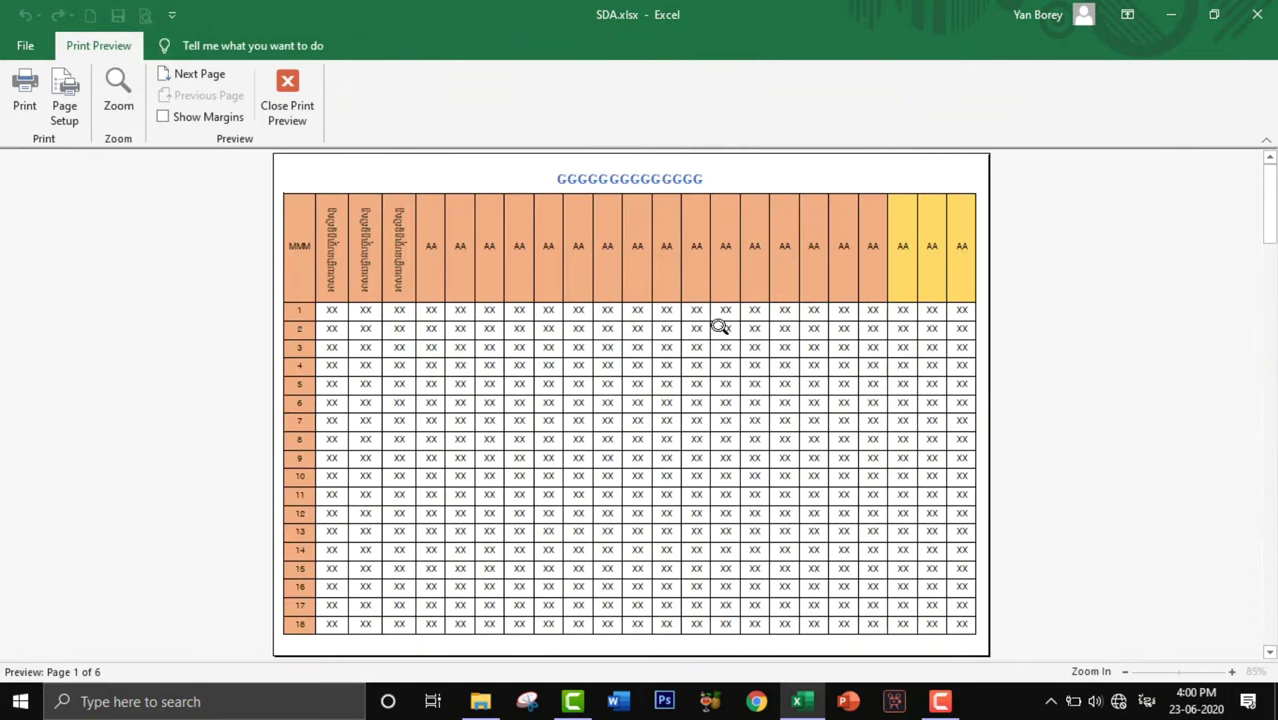
pyautogui.scroll(-5, 719, 326)
pyautogui.scroll(5, 719, 326)
pyautogui.scroll(-3, 773, 418)
pyautogui.scroll(-2, 770, 420)
pyautogui.scroll(-3, 700, 425)
pyautogui.scroll(3, 642, 428)
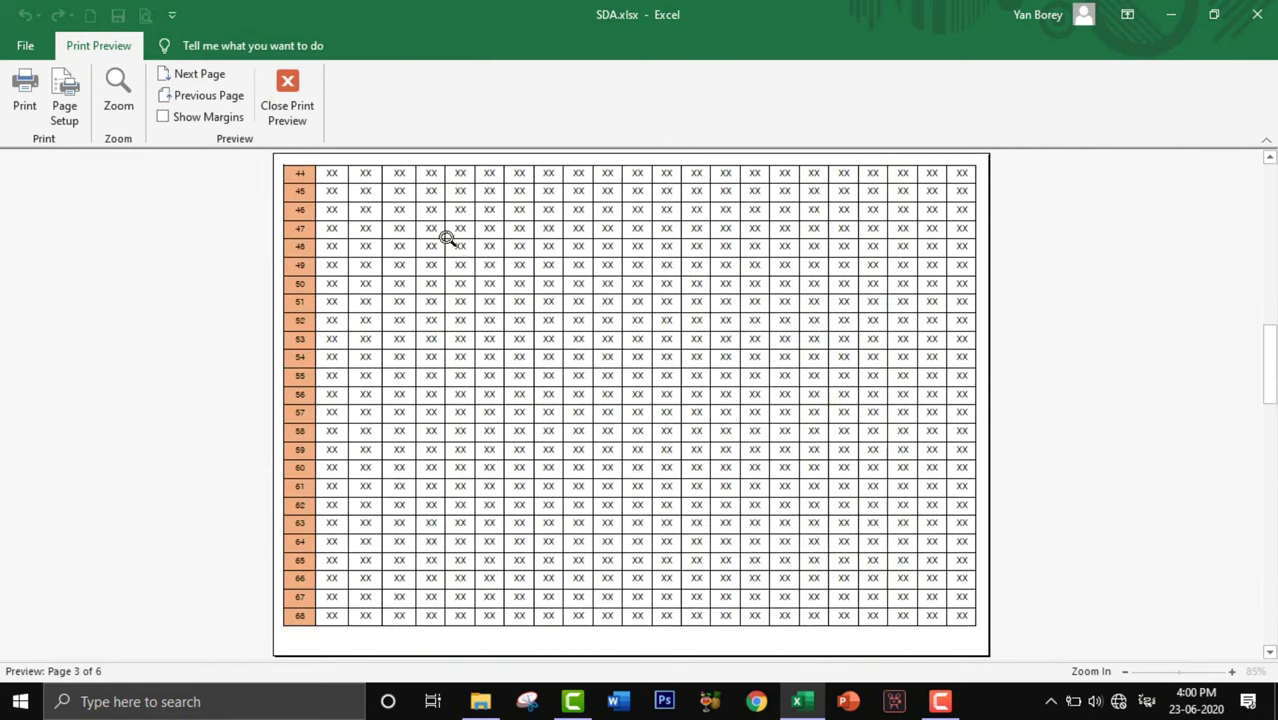
pyautogui.click(299, 128)
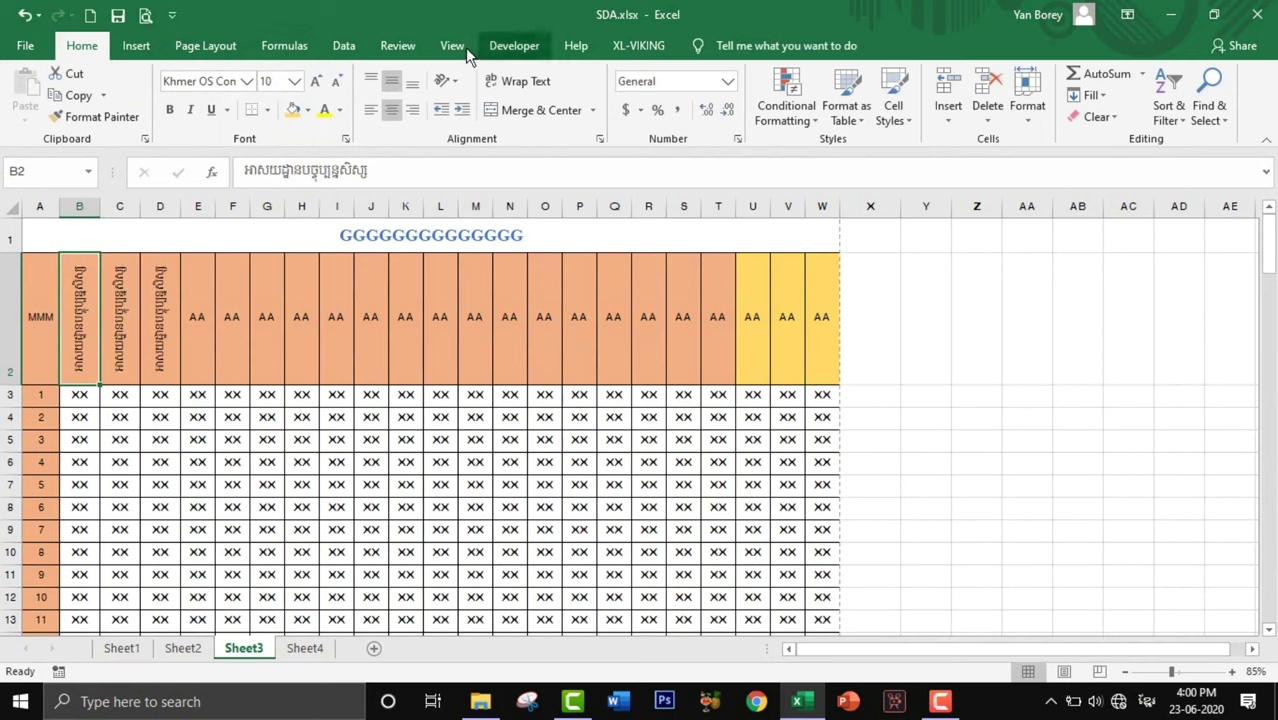
# Step: Set Page Setup's Rows to repeat at top to $2:$2, then check the 7-page print preview
pyautogui.click(200, 47)
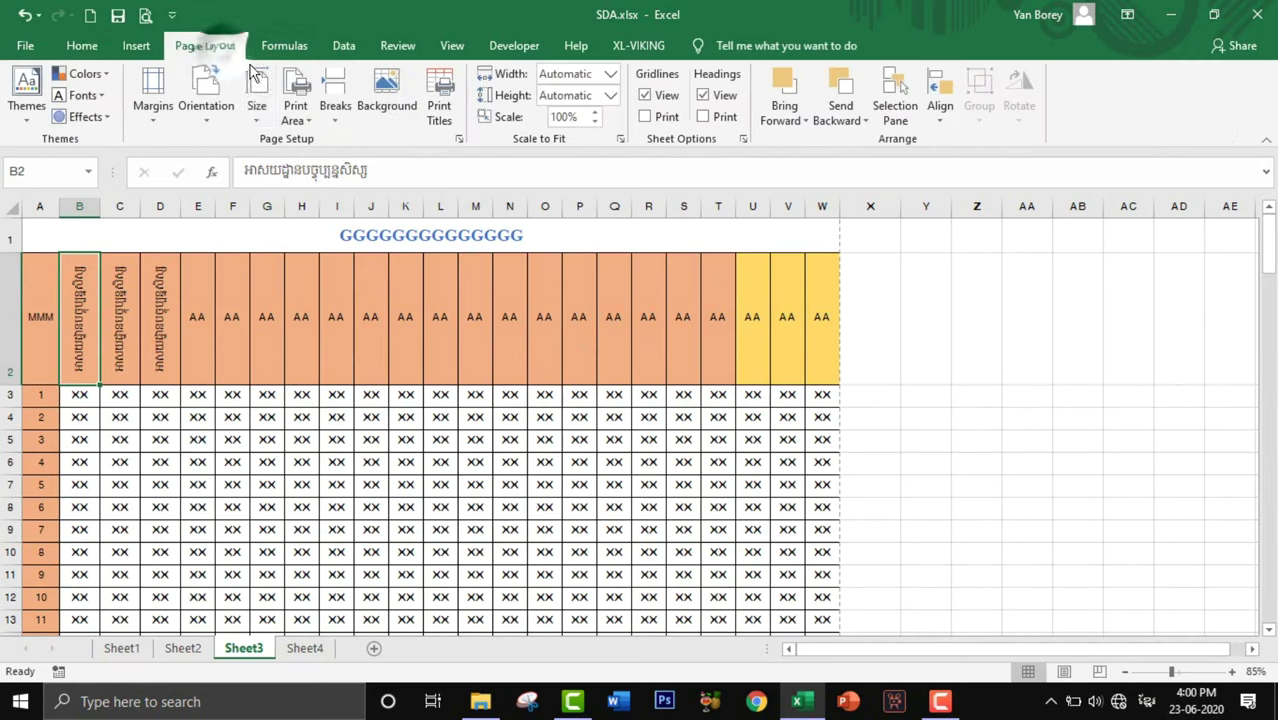
pyautogui.click(460, 142)
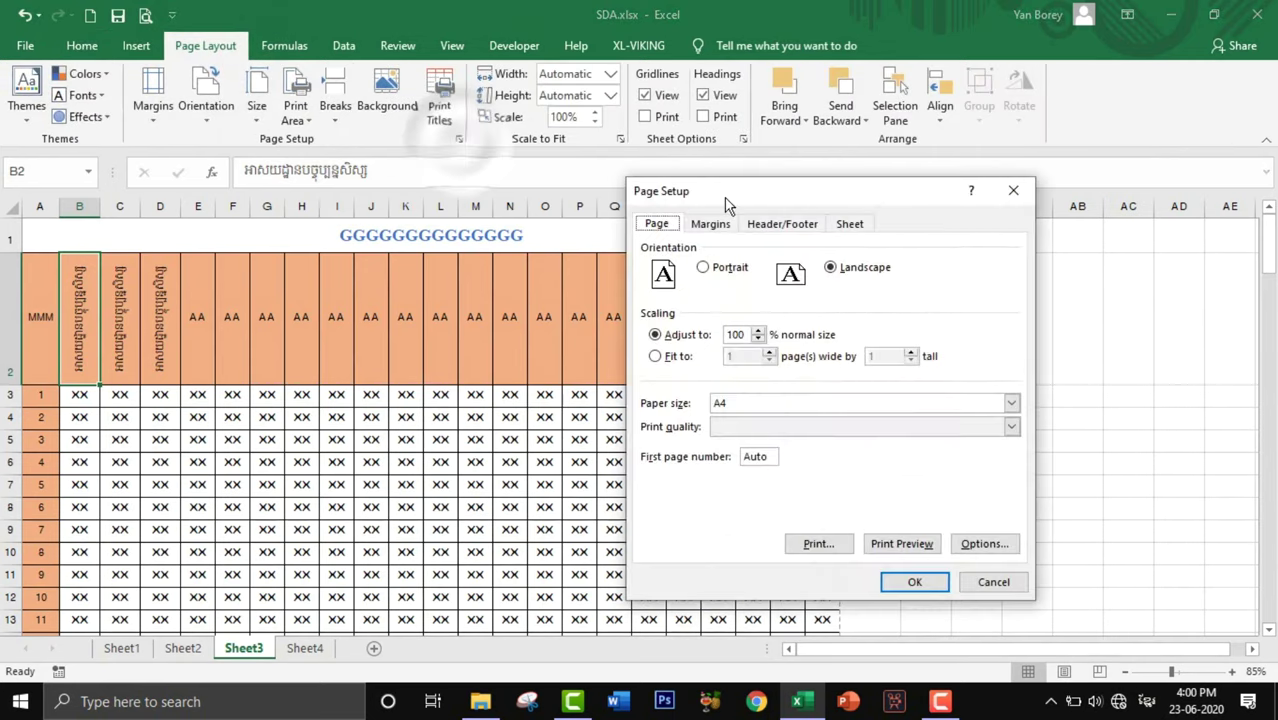
pyautogui.click(849, 223)
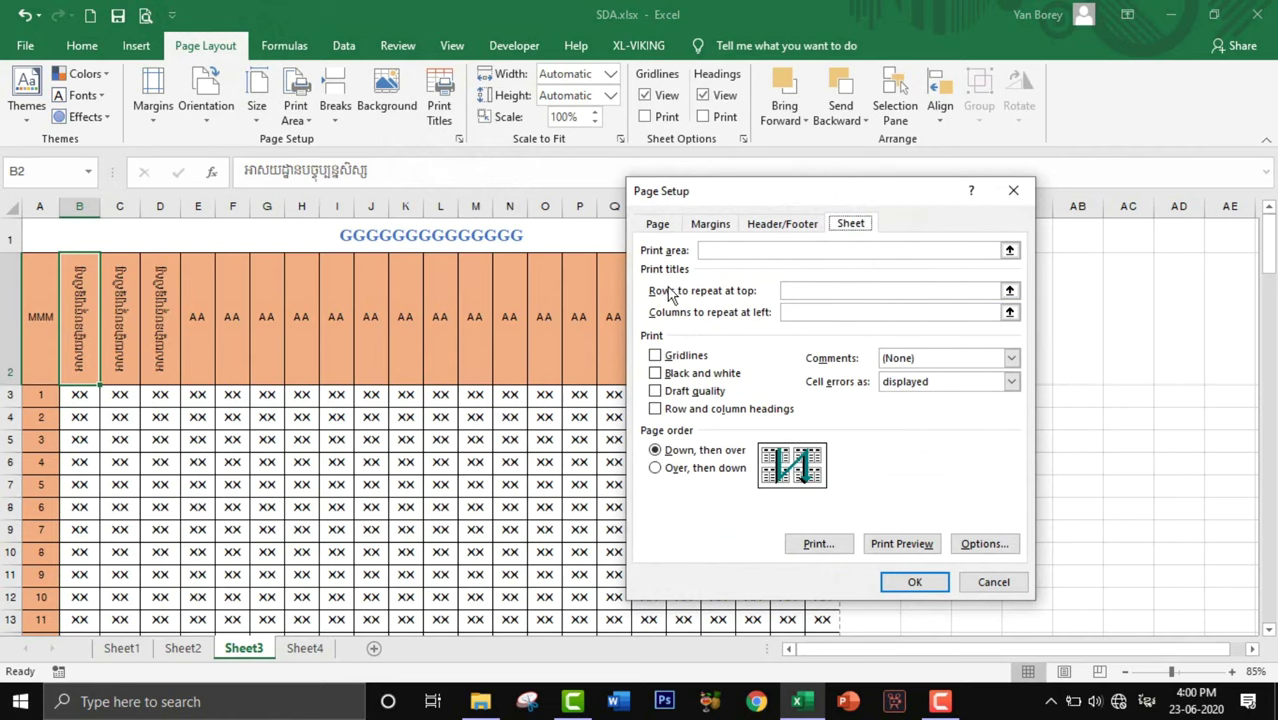
pyautogui.click(1009, 292)
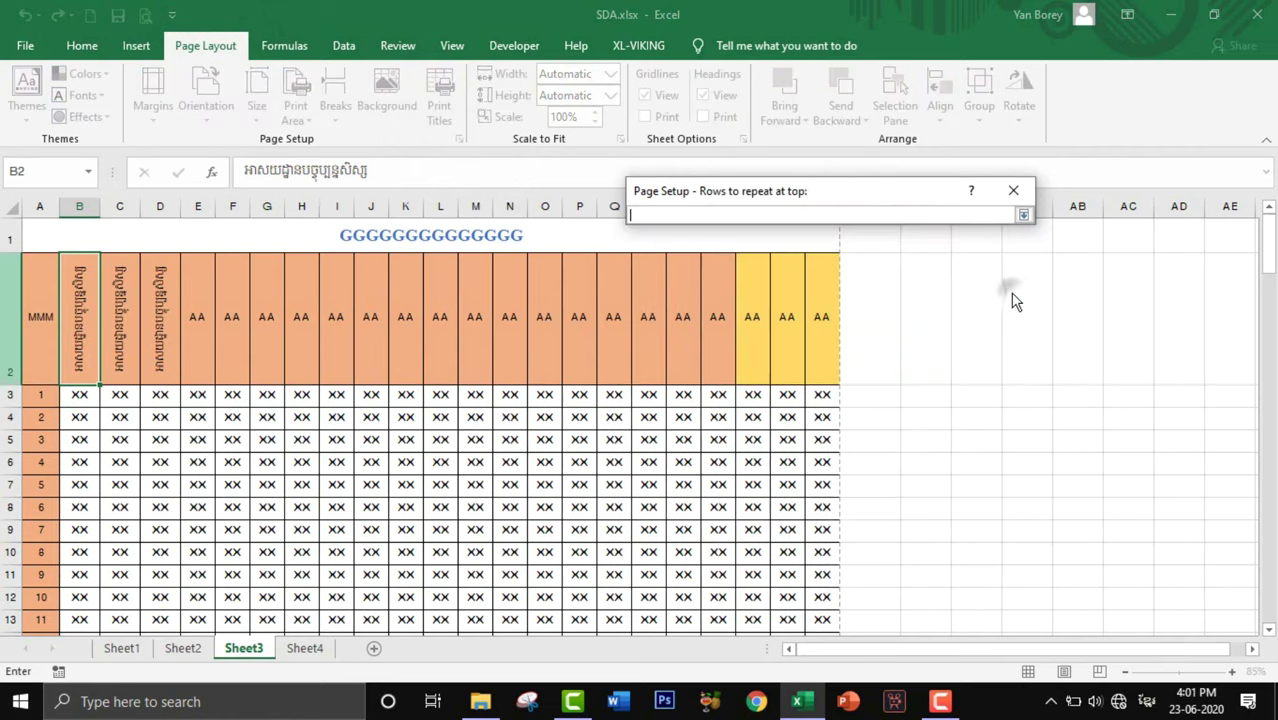
pyautogui.click(38, 316)
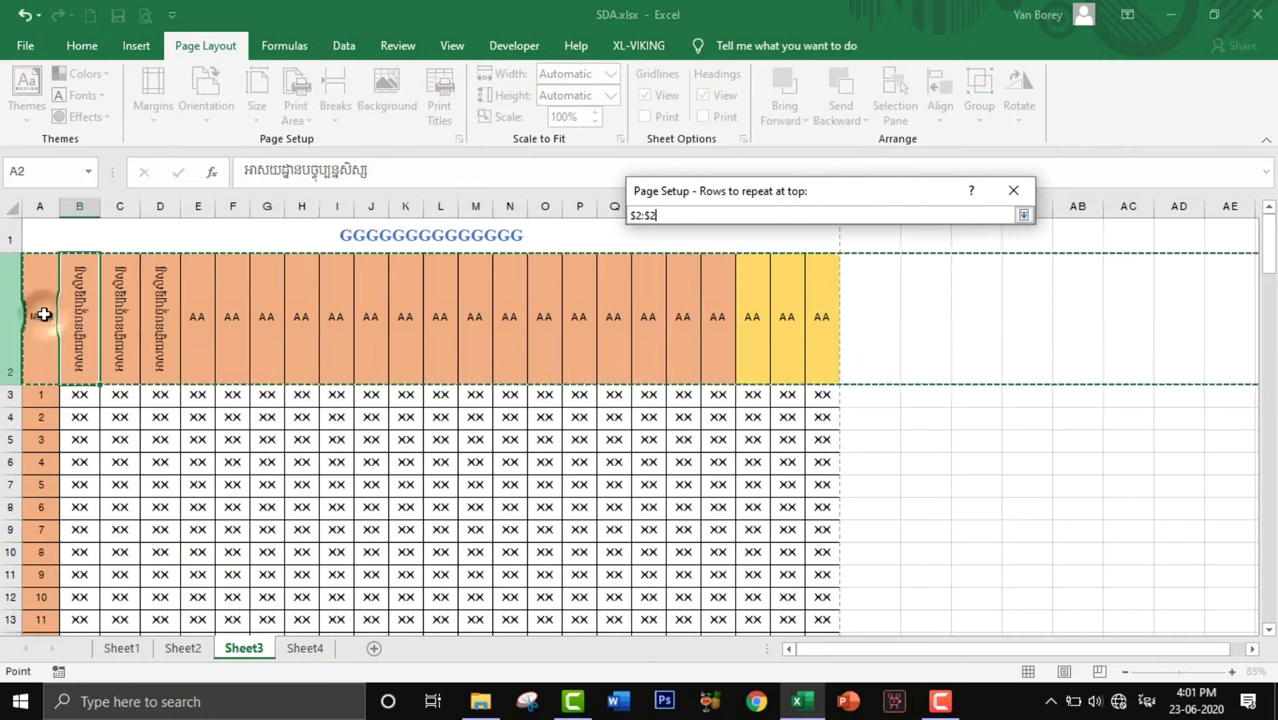
pyautogui.click(1023, 215)
pyautogui.click(928, 581)
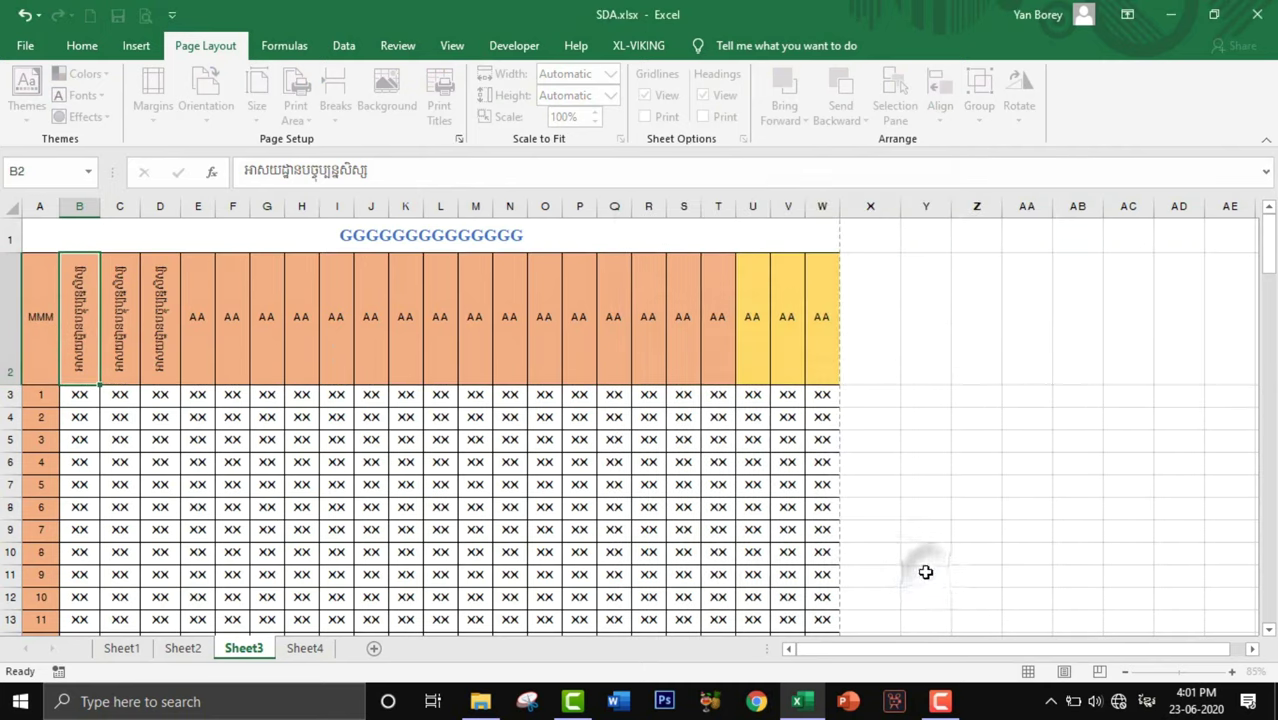
pyautogui.click(148, 16)
pyautogui.click(614, 285)
pyautogui.click(614, 285)
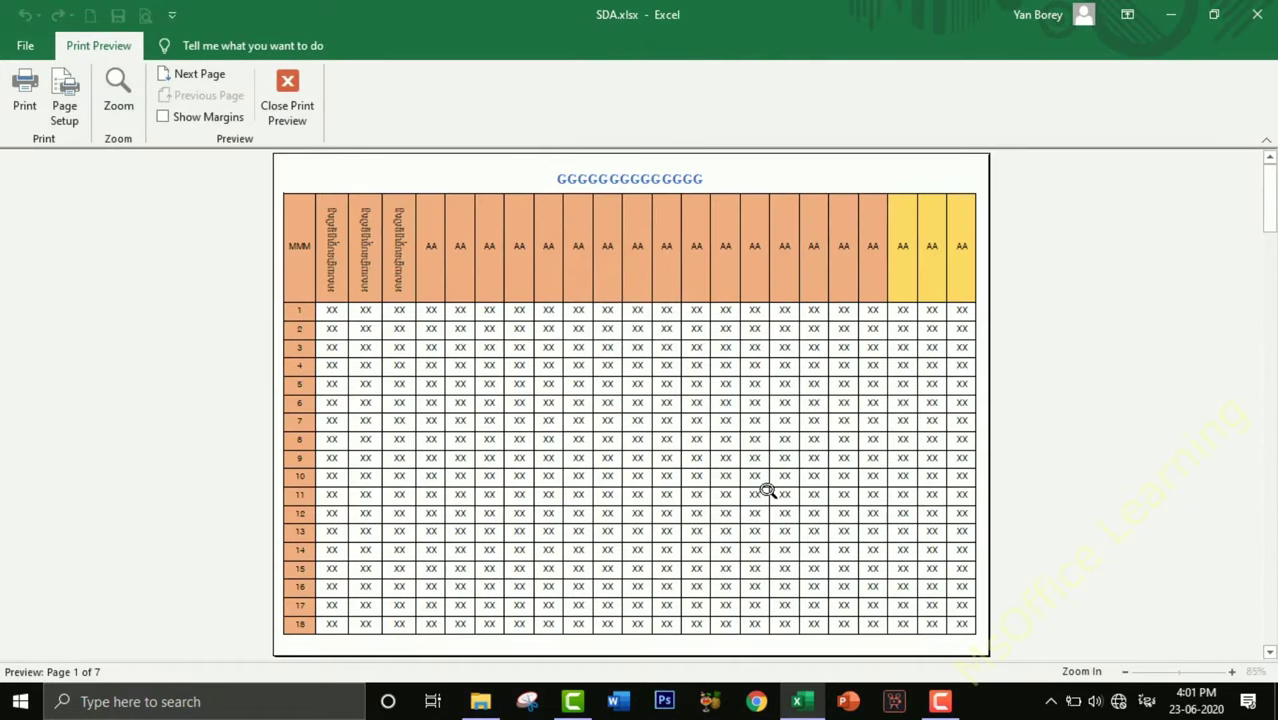
pyautogui.scroll(-1, 762, 488)
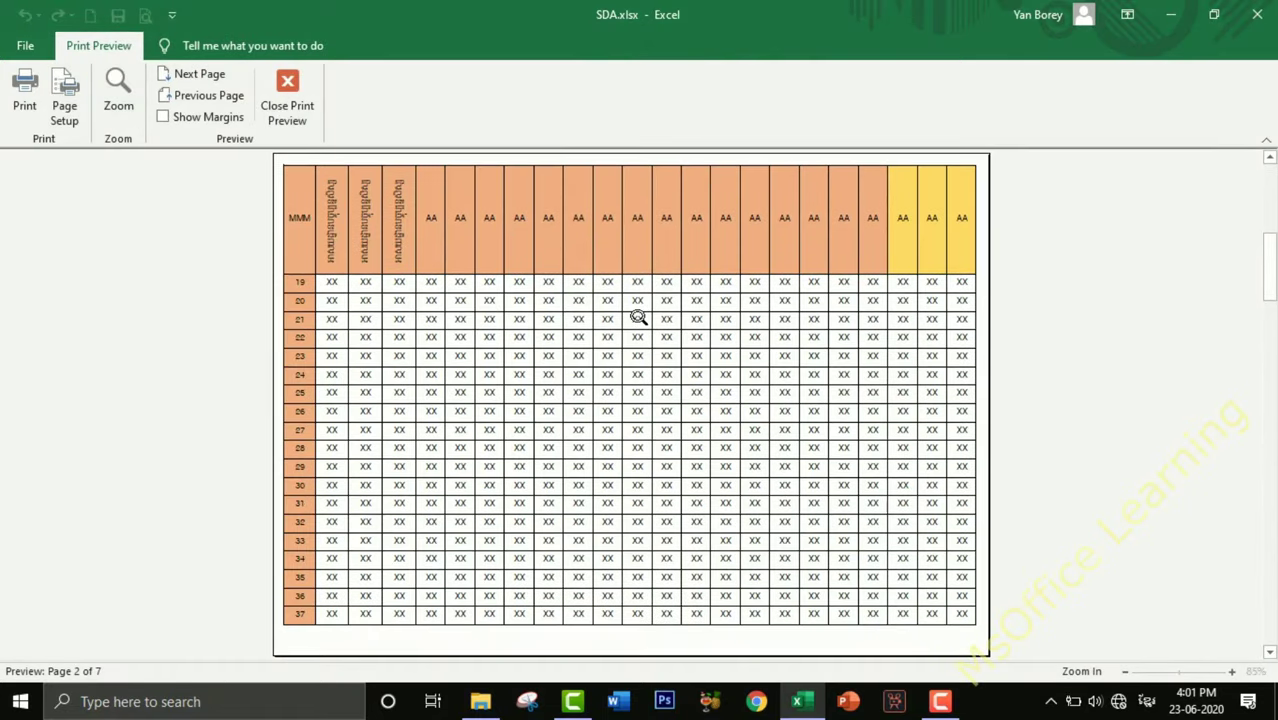
pyautogui.scroll(-2, 638, 317)
pyautogui.scroll(-1, 638, 317)
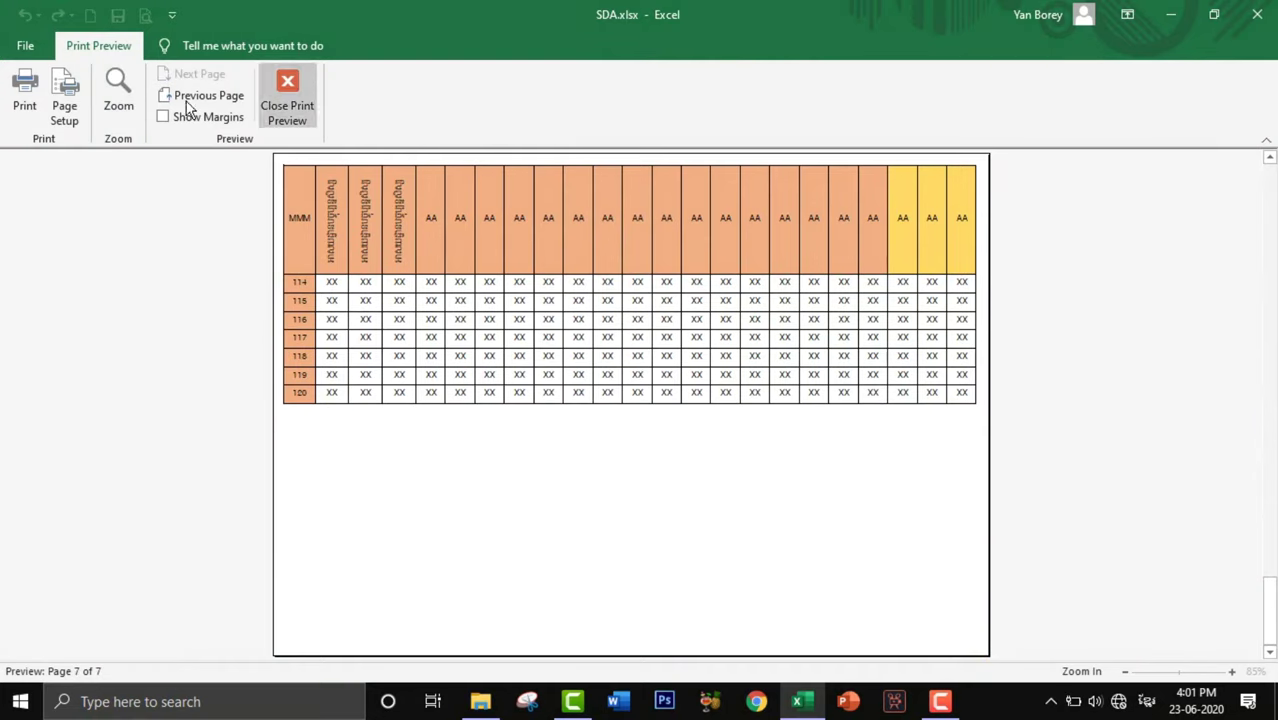
pyautogui.click(33, 98)
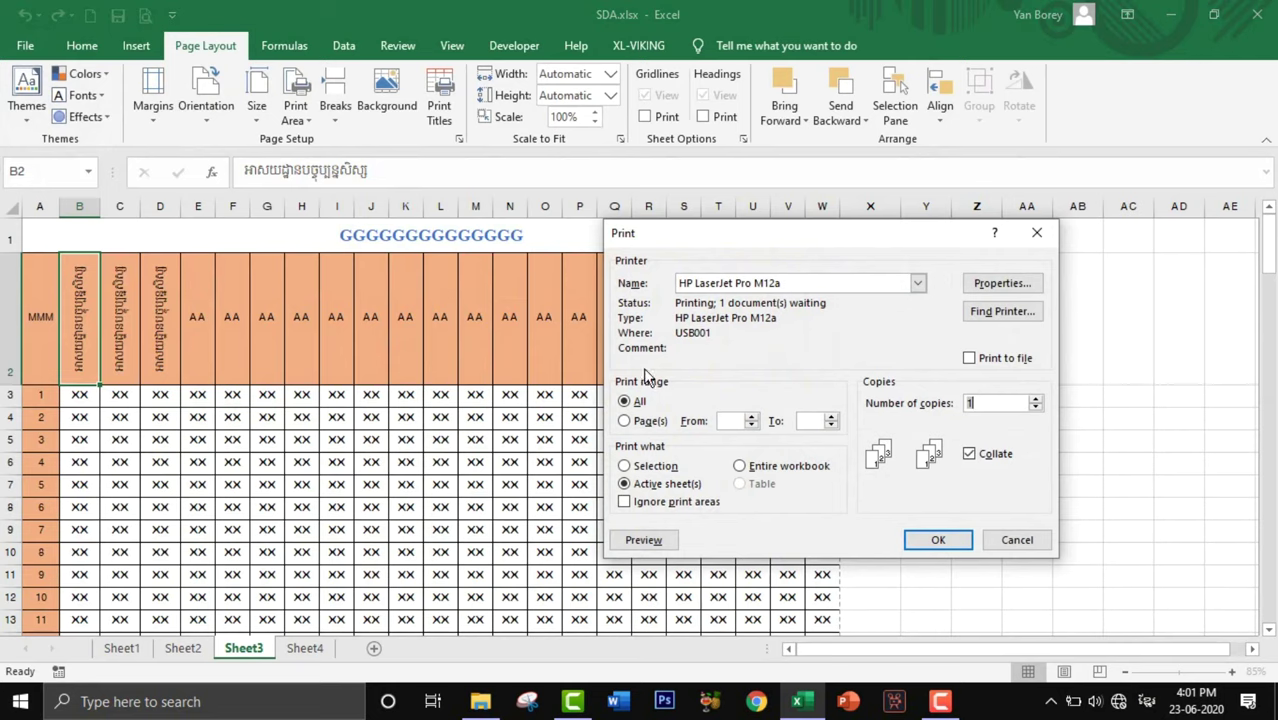
pyautogui.click(1008, 545)
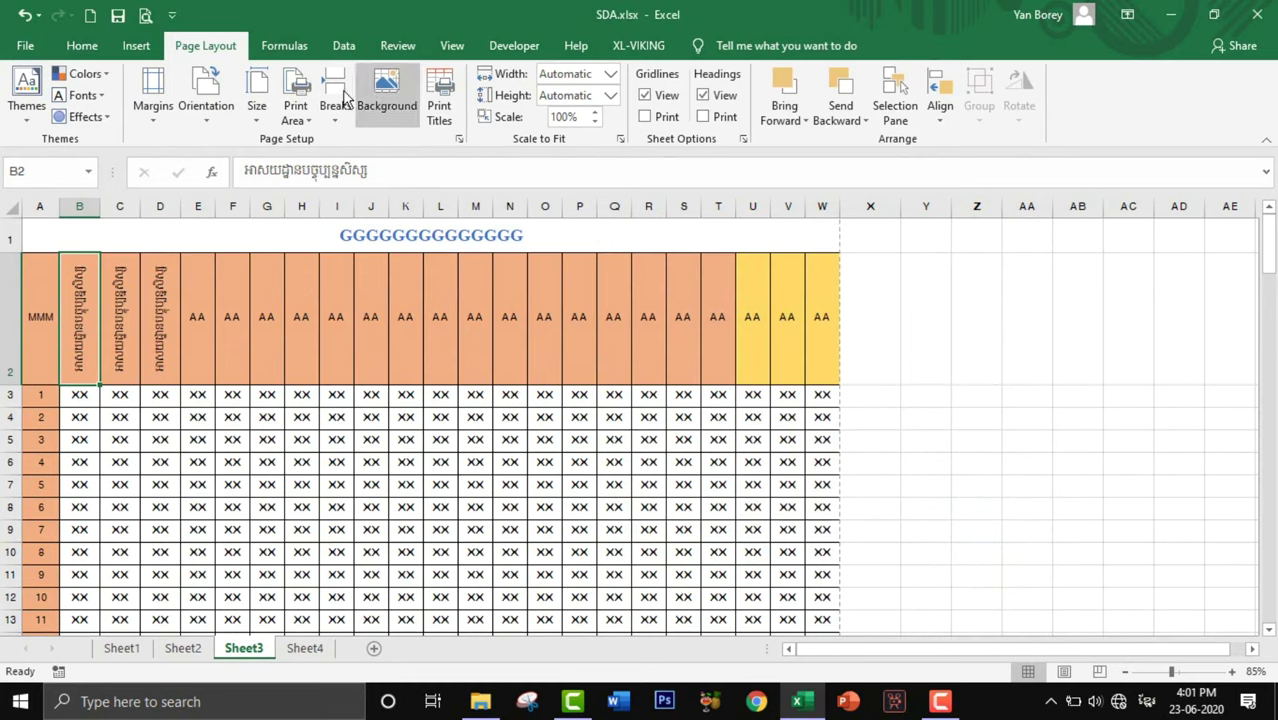
pyautogui.click(460, 142)
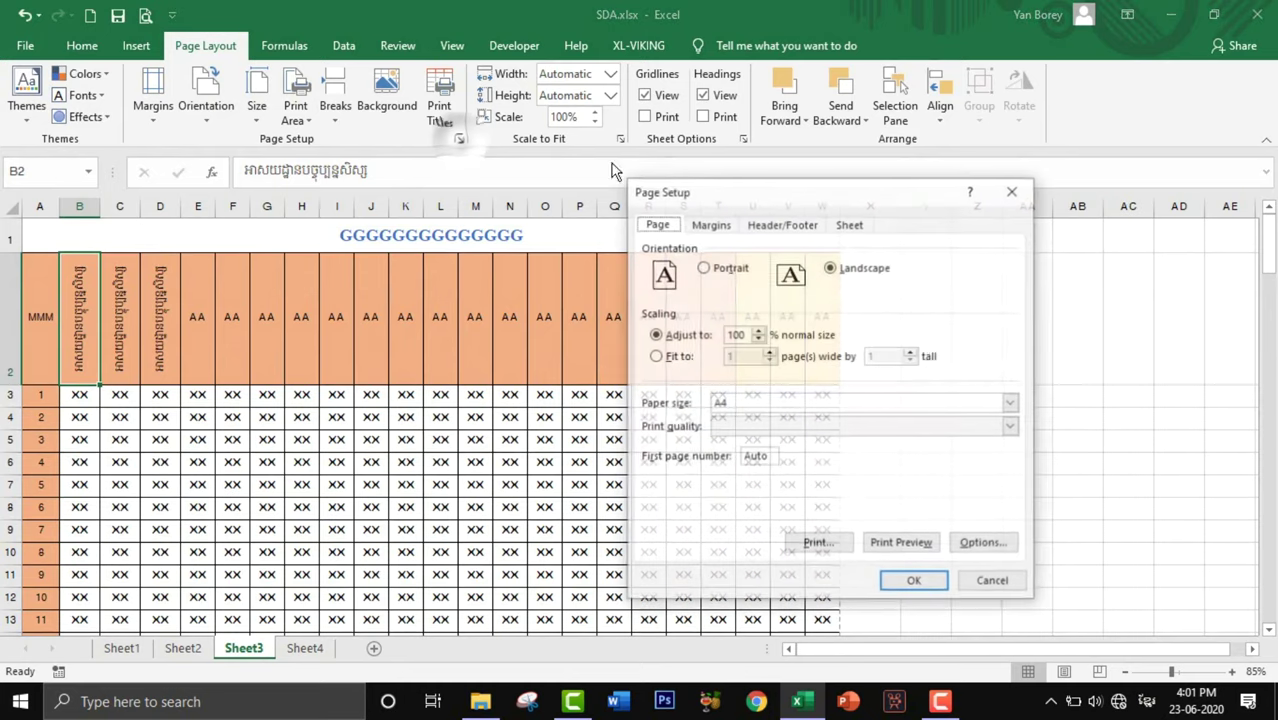
# Step: Clear $2:$2 from Rows to repeat at top, then check the 6-page print preview
pyautogui.click(850, 223)
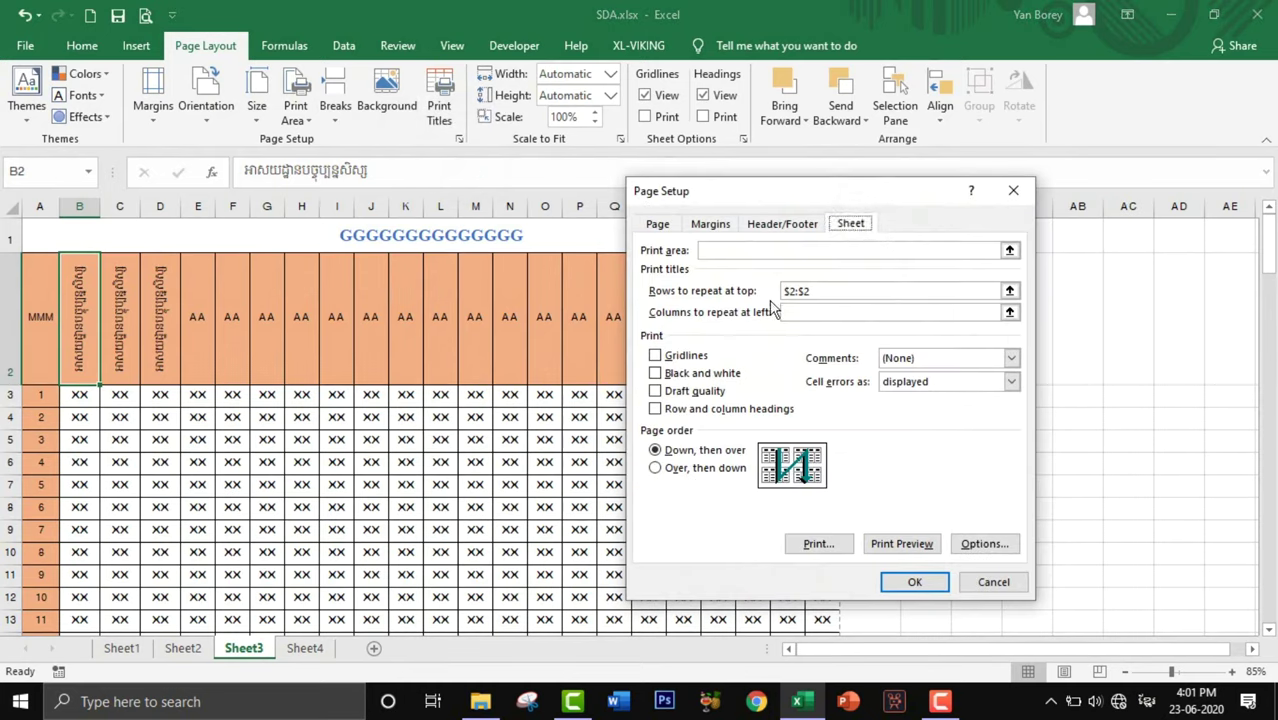
pyautogui.moveTo(837, 290); pyautogui.dragTo(760, 290)
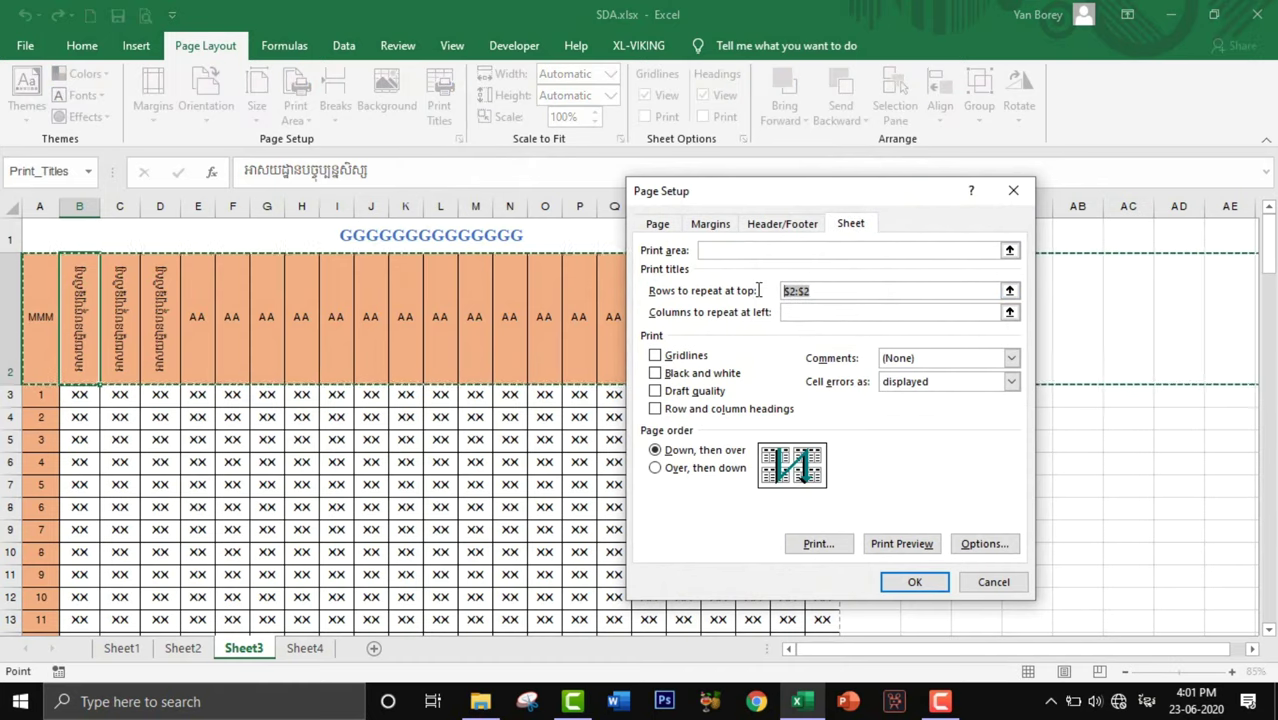
pyautogui.click(836, 313)
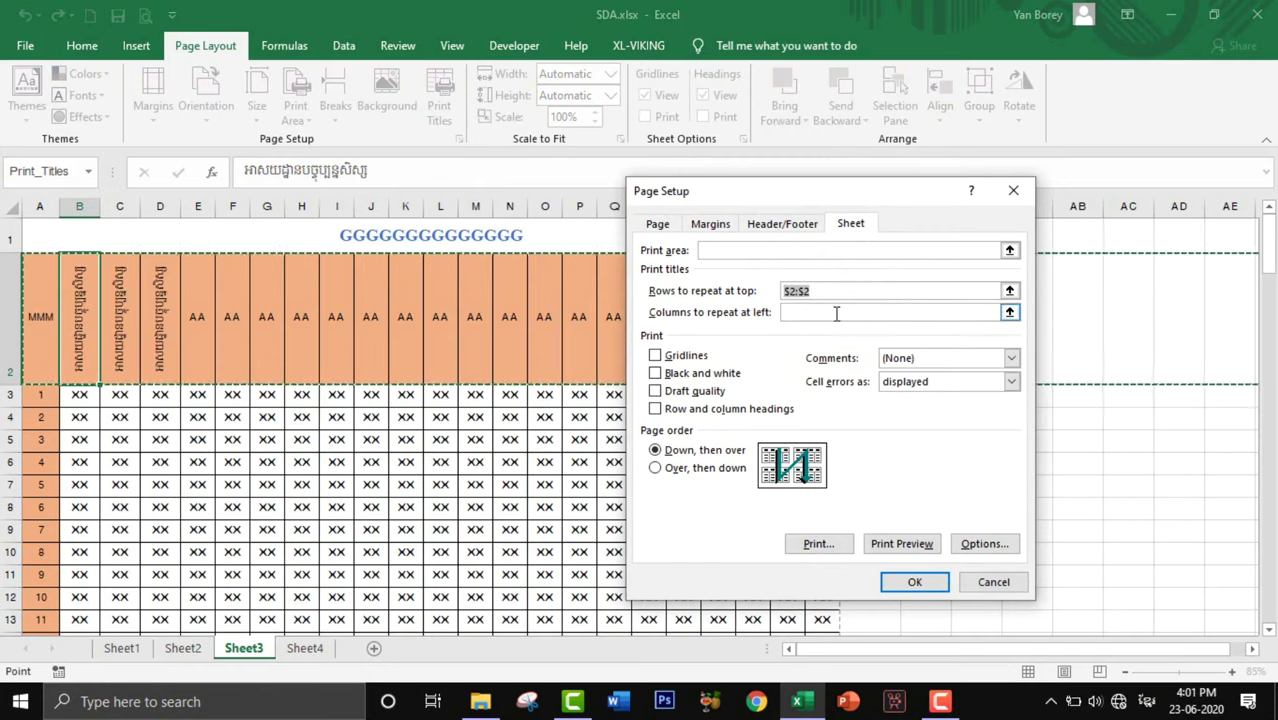
pyautogui.moveTo(819, 290); pyautogui.dragTo(733, 290)
pyautogui.press('BackSpace')
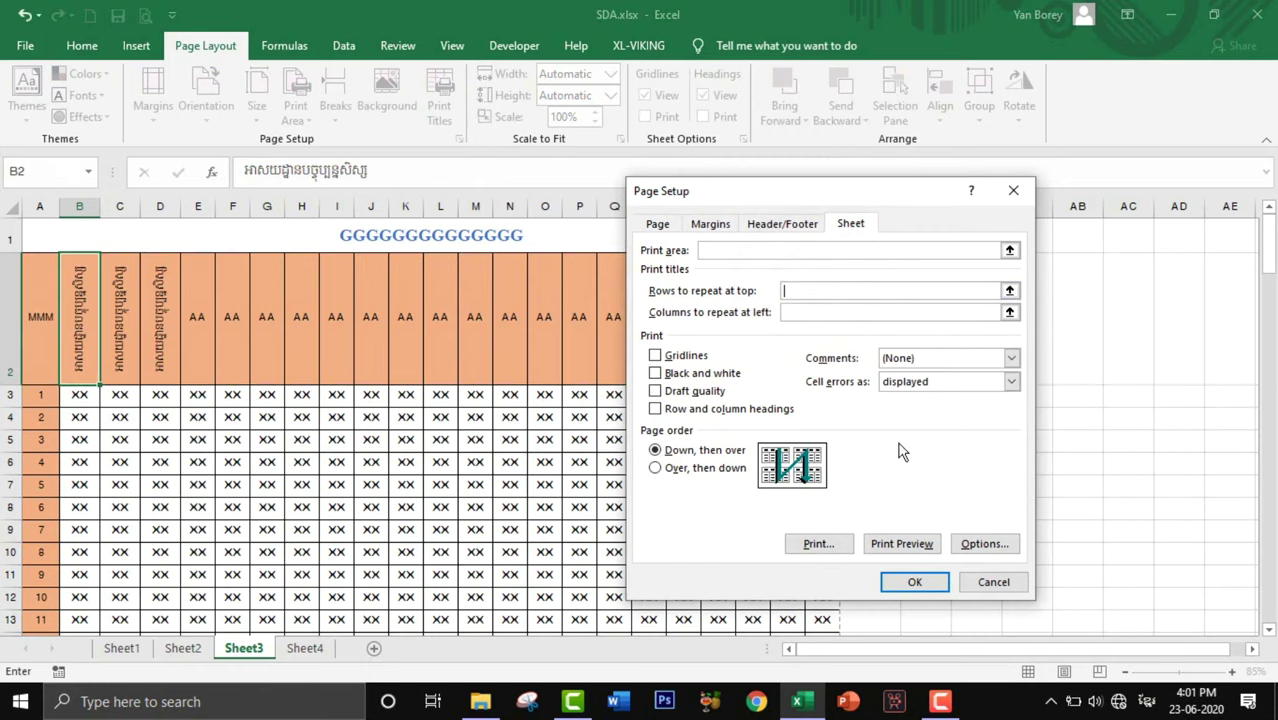
pyautogui.click(915, 585)
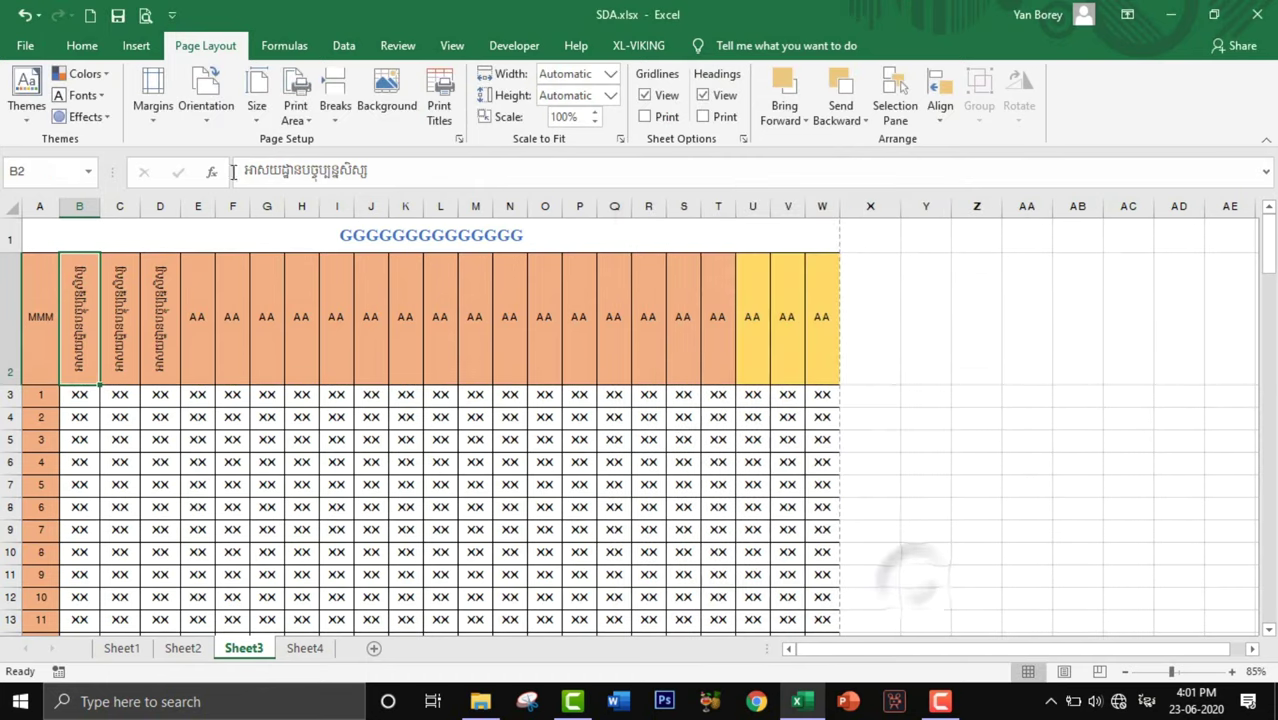
pyautogui.click(146, 18)
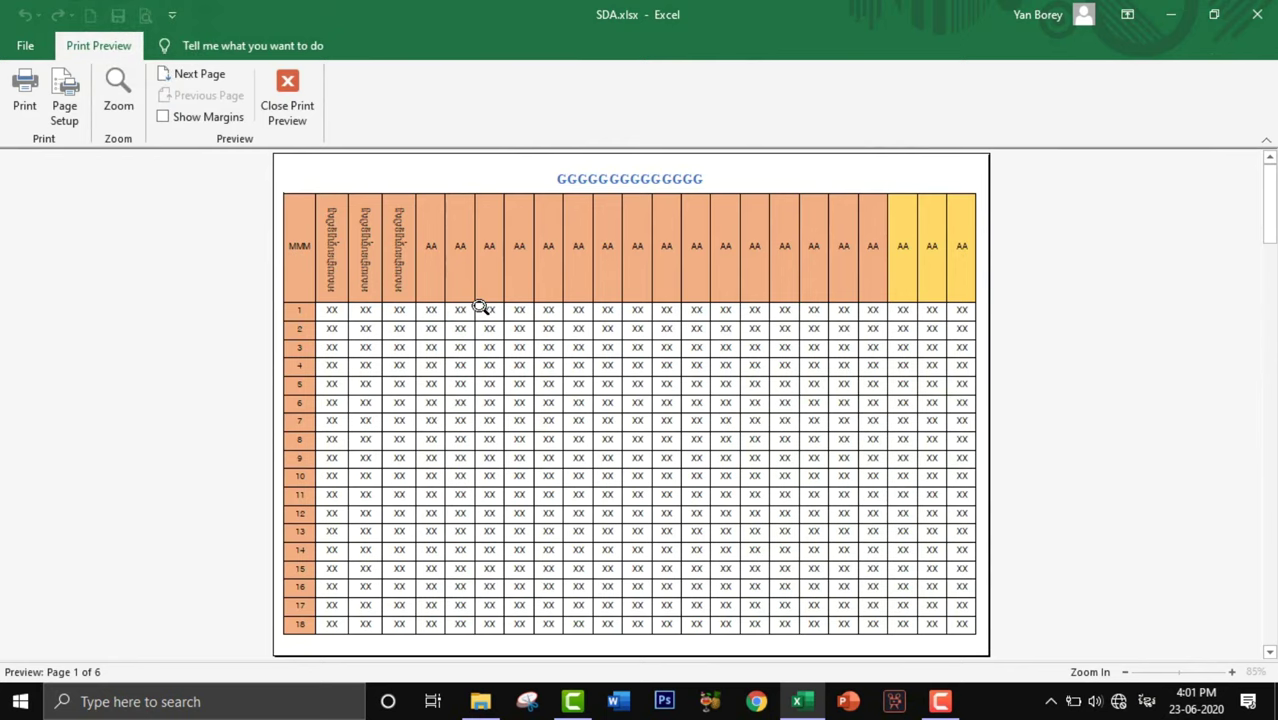
pyautogui.scroll(-1, 480, 307)
pyautogui.scroll(-3, 590, 255)
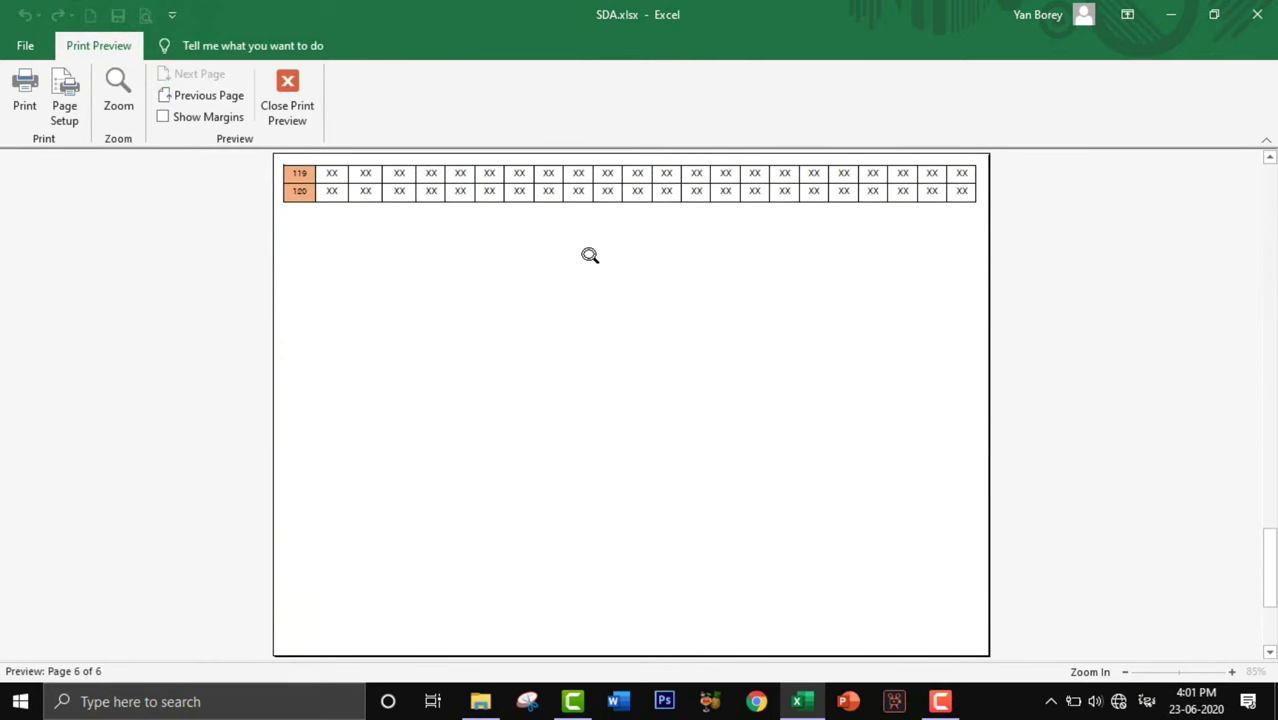
pyautogui.scroll(2, 505, 292)
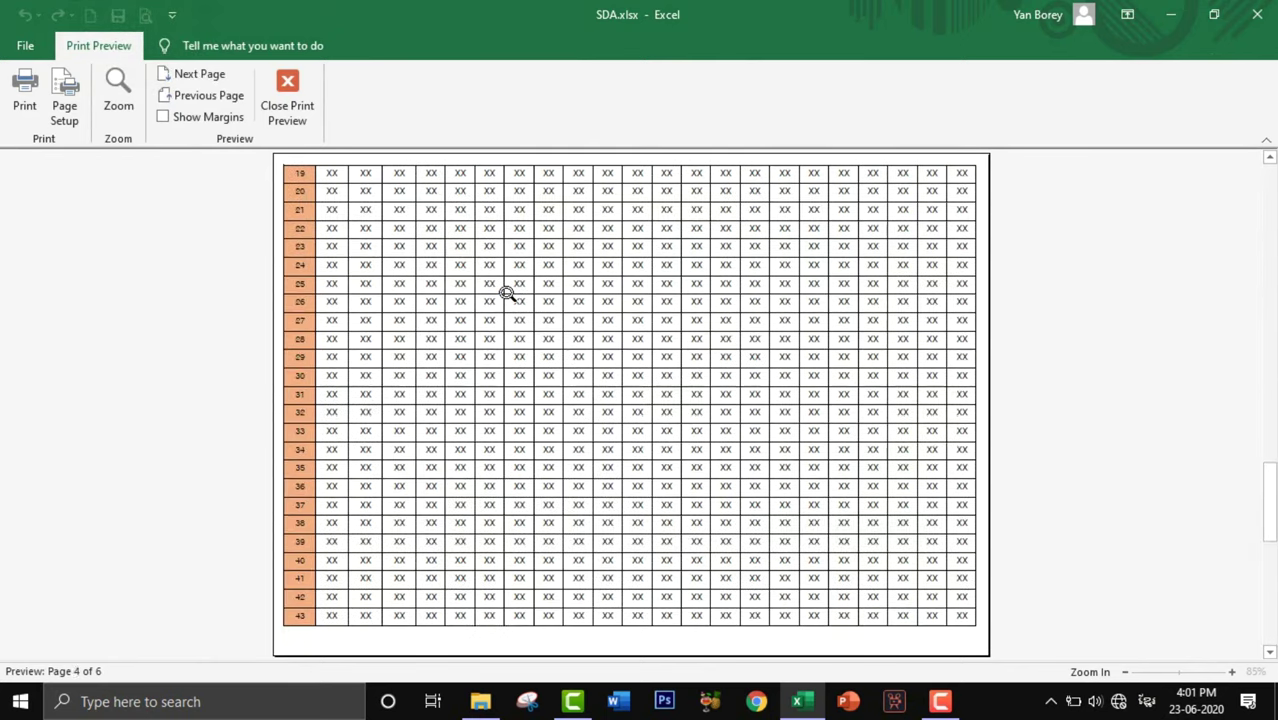
pyautogui.click(285, 112)
pyautogui.scroll(-1, 442, 422)
pyautogui.scroll(1, 442, 427)
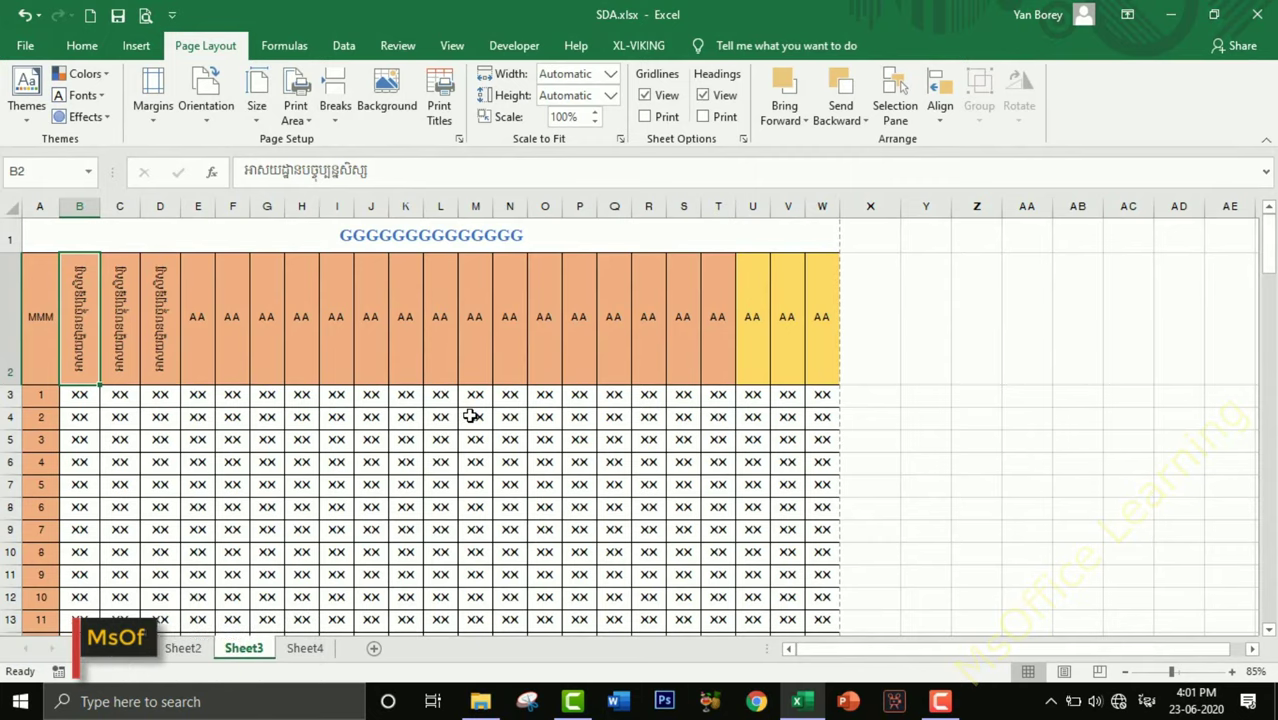
pyautogui.scroll(-3, 470, 416)
pyautogui.scroll(-4, 470, 416)
pyautogui.scroll(5, 470, 416)
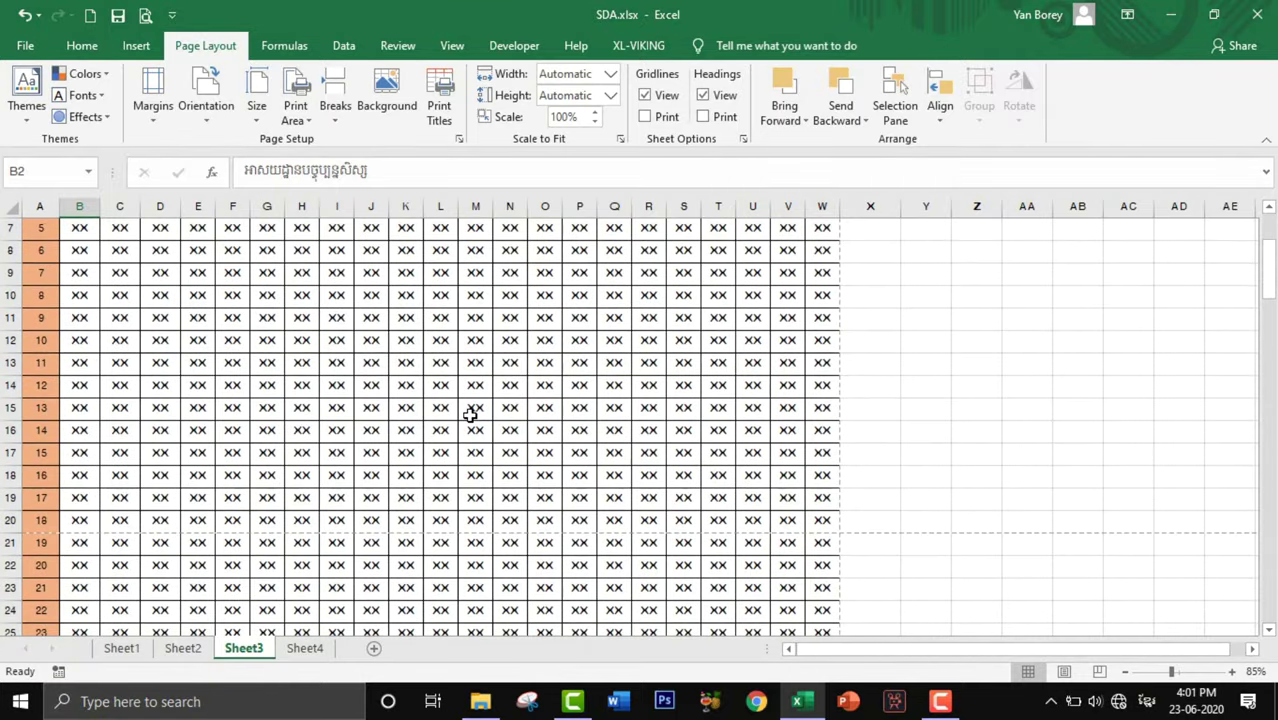
pyautogui.click(461, 143)
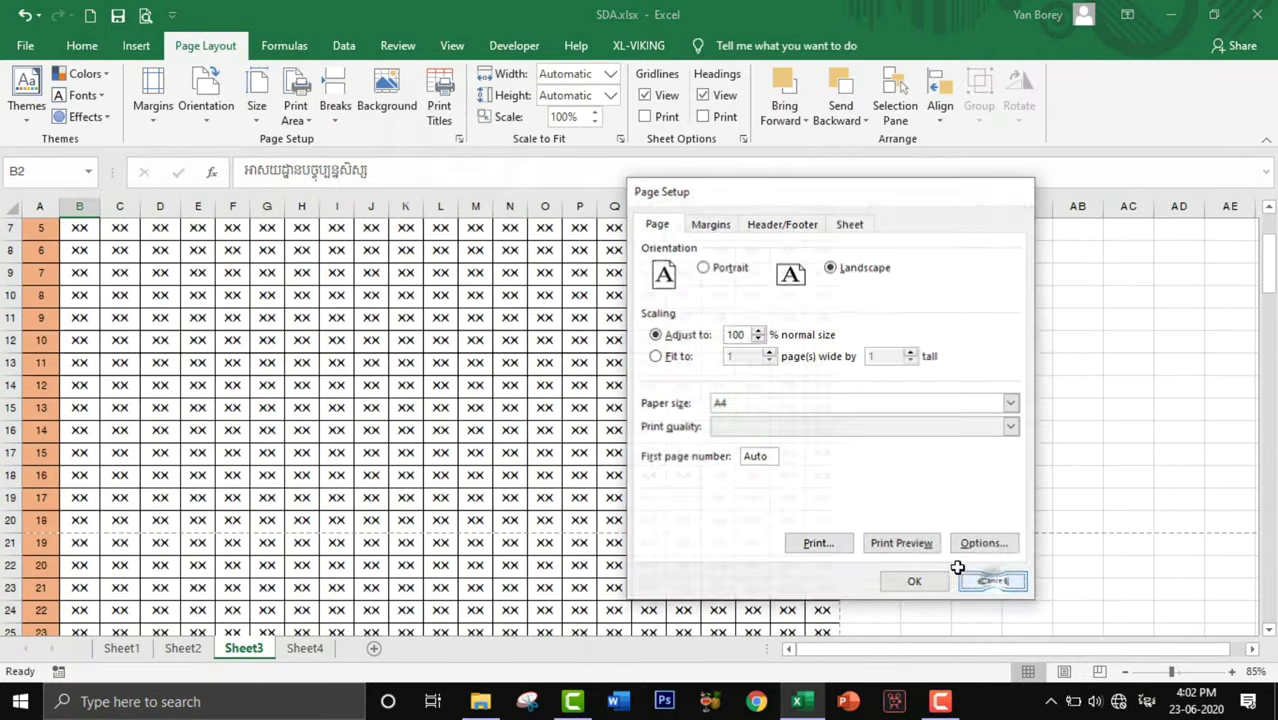
pyautogui.click(990, 578)
pyautogui.click(508, 456)
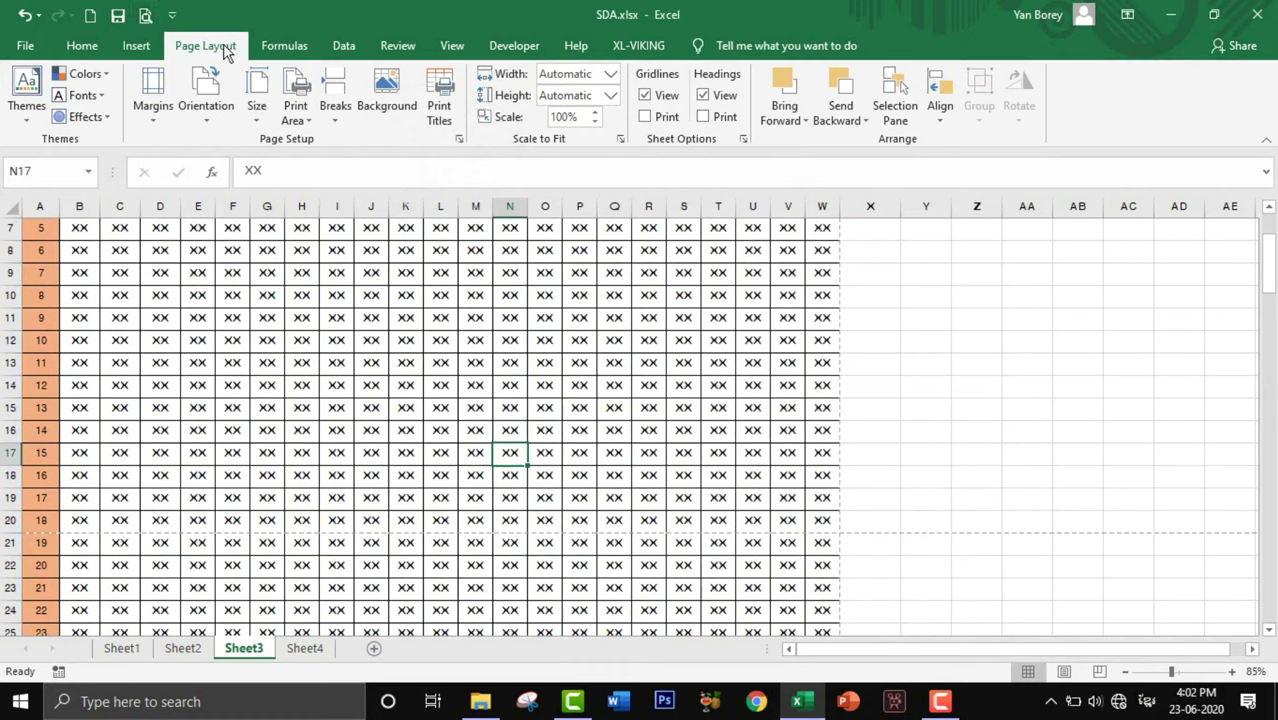
pyautogui.click(459, 140)
pyautogui.moveTo(770, 196); pyautogui.dragTo(514, 207)
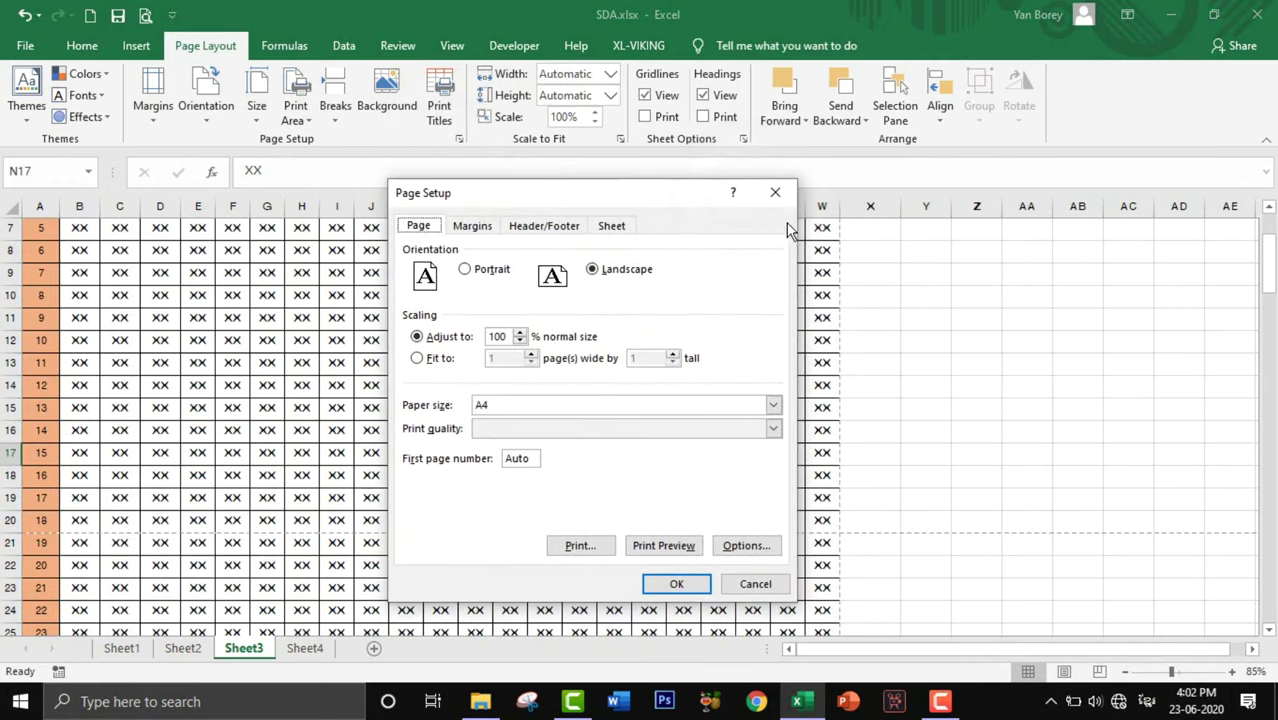
pyautogui.click(783, 196)
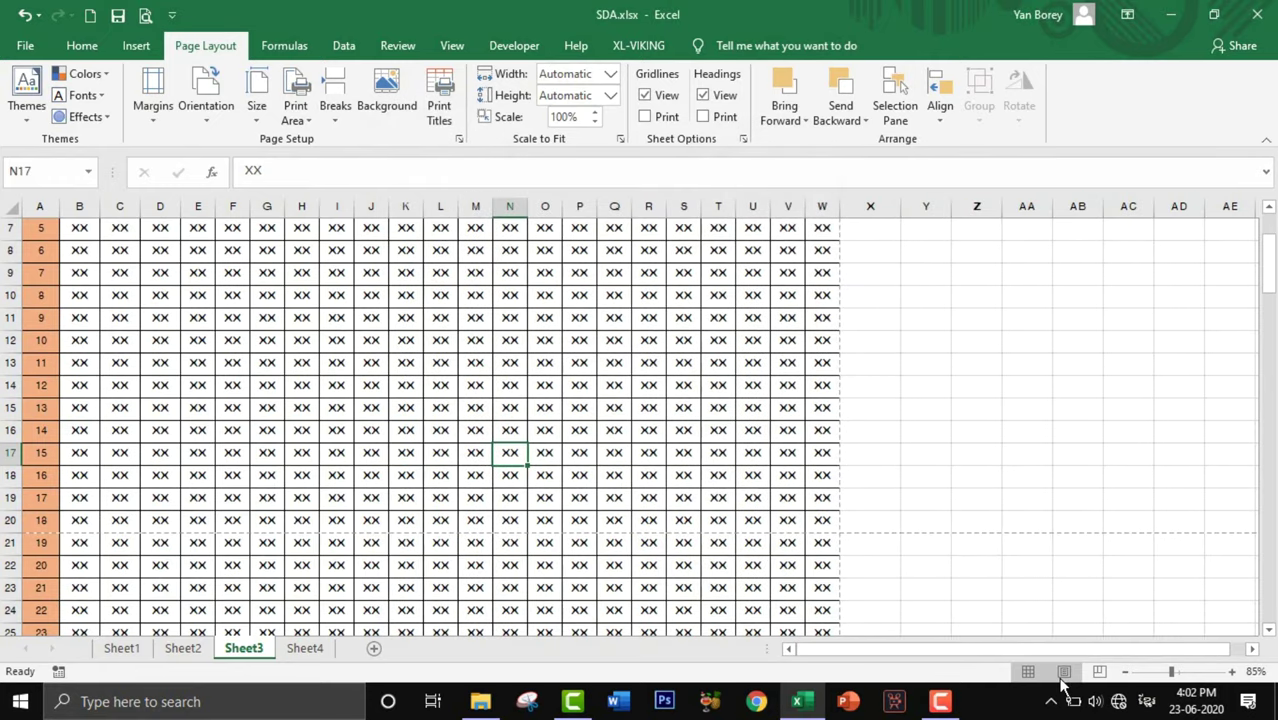
pyautogui.click(1064, 672)
pyautogui.keyDown('ctrl'); pyautogui.scroll(-3, 770, 470); pyautogui.keyUp('ctrl')
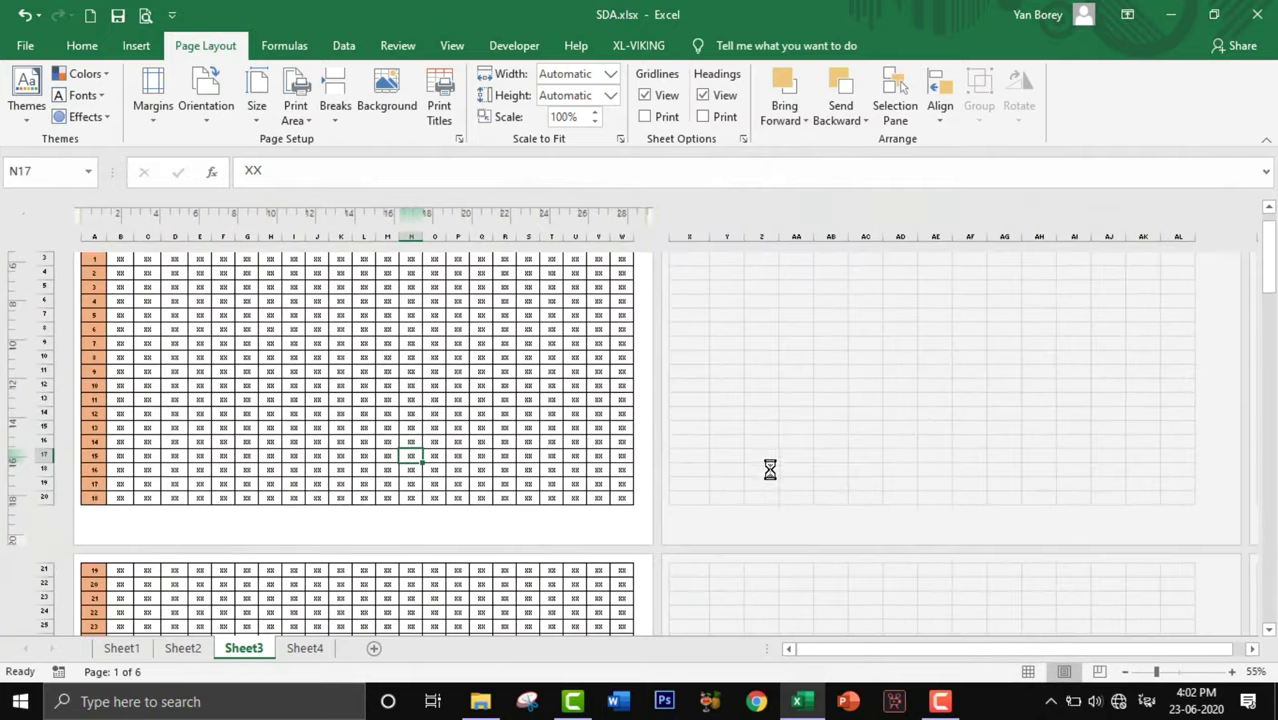
pyautogui.scroll(-3, 530, 450)
pyautogui.scroll(-2, 530, 450)
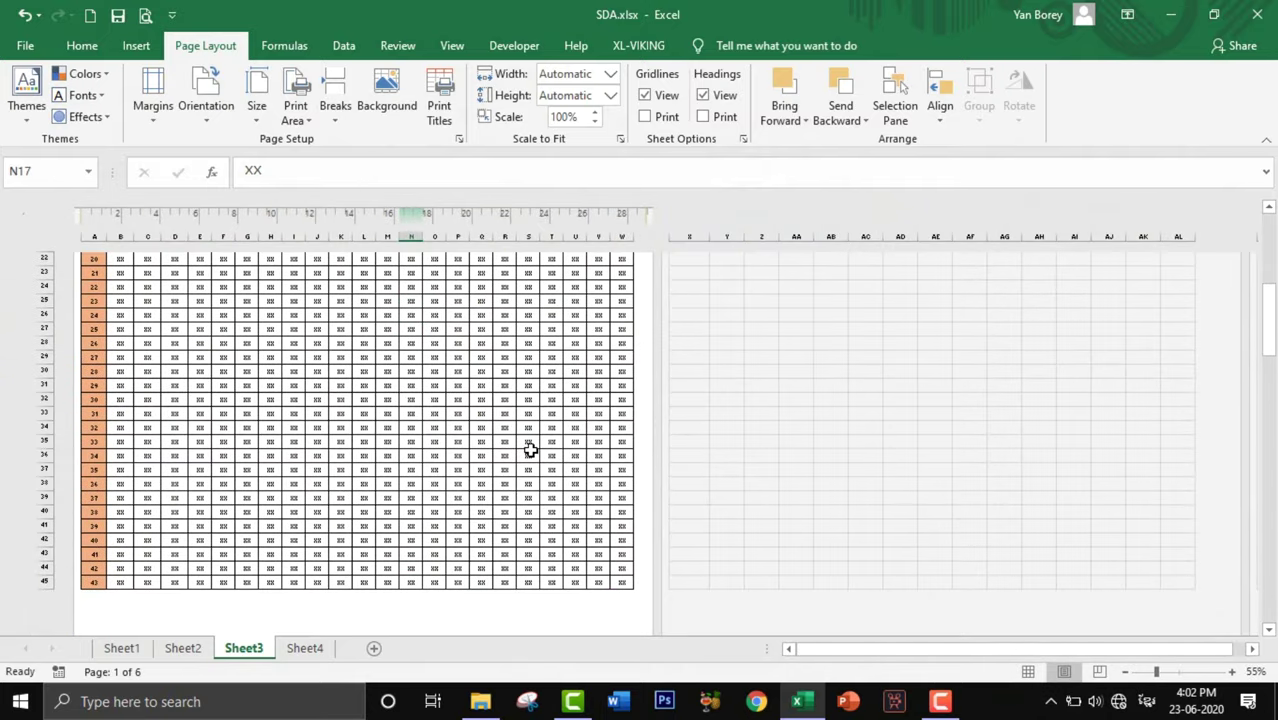
pyautogui.scroll(-3, 288, 440)
pyautogui.scroll(10, 288, 440)
pyautogui.scroll(-10, 320, 438)
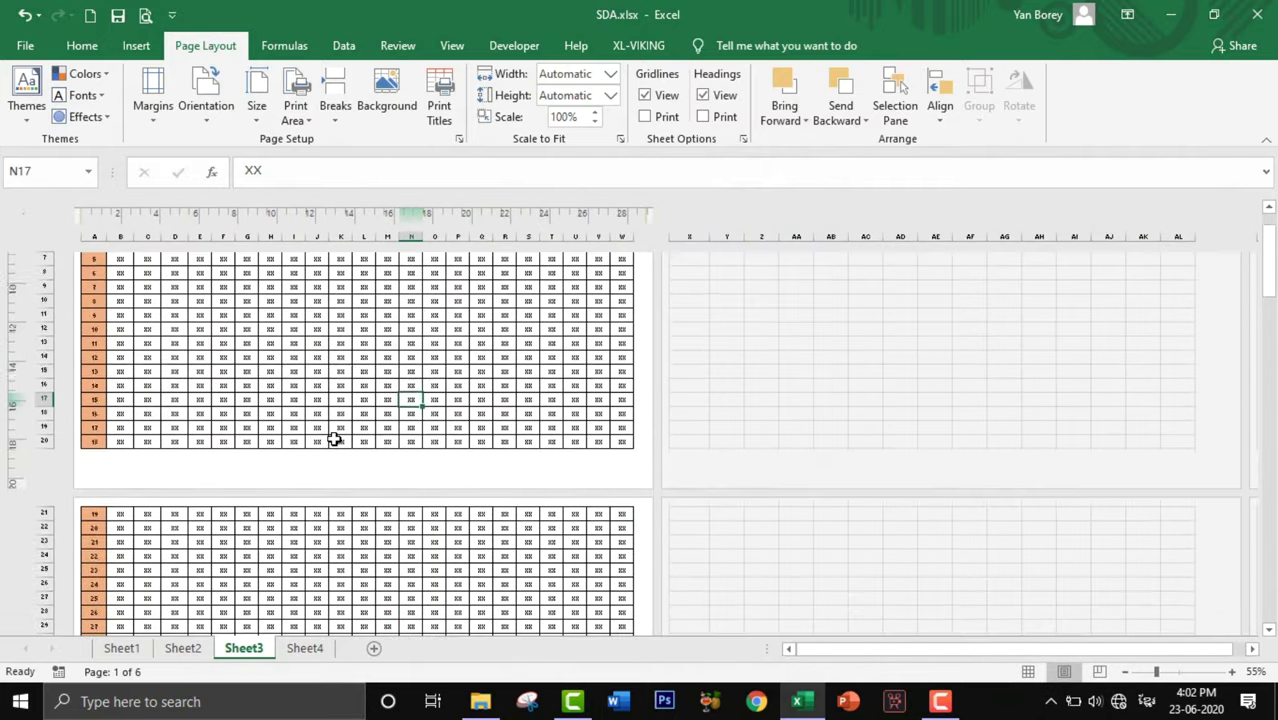
pyautogui.scroll(2, 334, 440)
pyautogui.scroll(-3, 334, 438)
pyautogui.scroll(3, 334, 436)
pyautogui.scroll(-6, 334, 436)
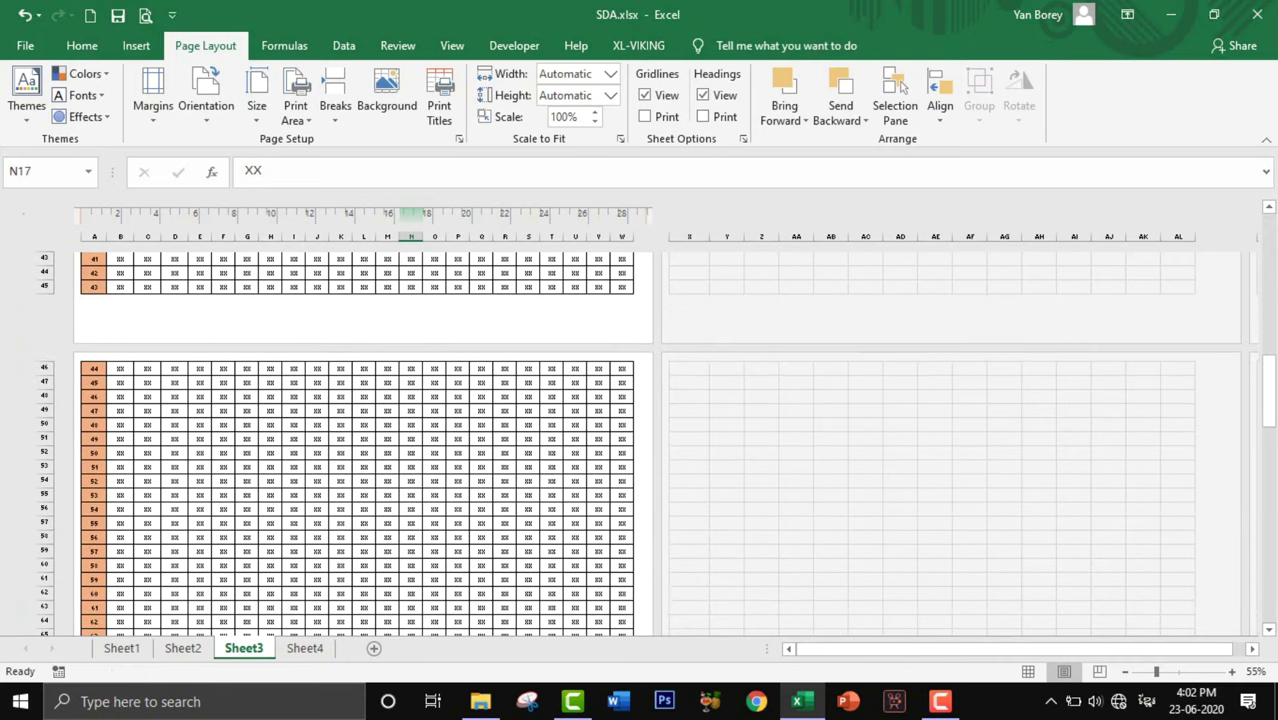
pyautogui.click(1097, 671)
pyautogui.scroll(10, 422, 430)
pyautogui.scroll(-6, 422, 430)
pyautogui.scroll(-4, 422, 430)
pyautogui.scroll(-8, 422, 430)
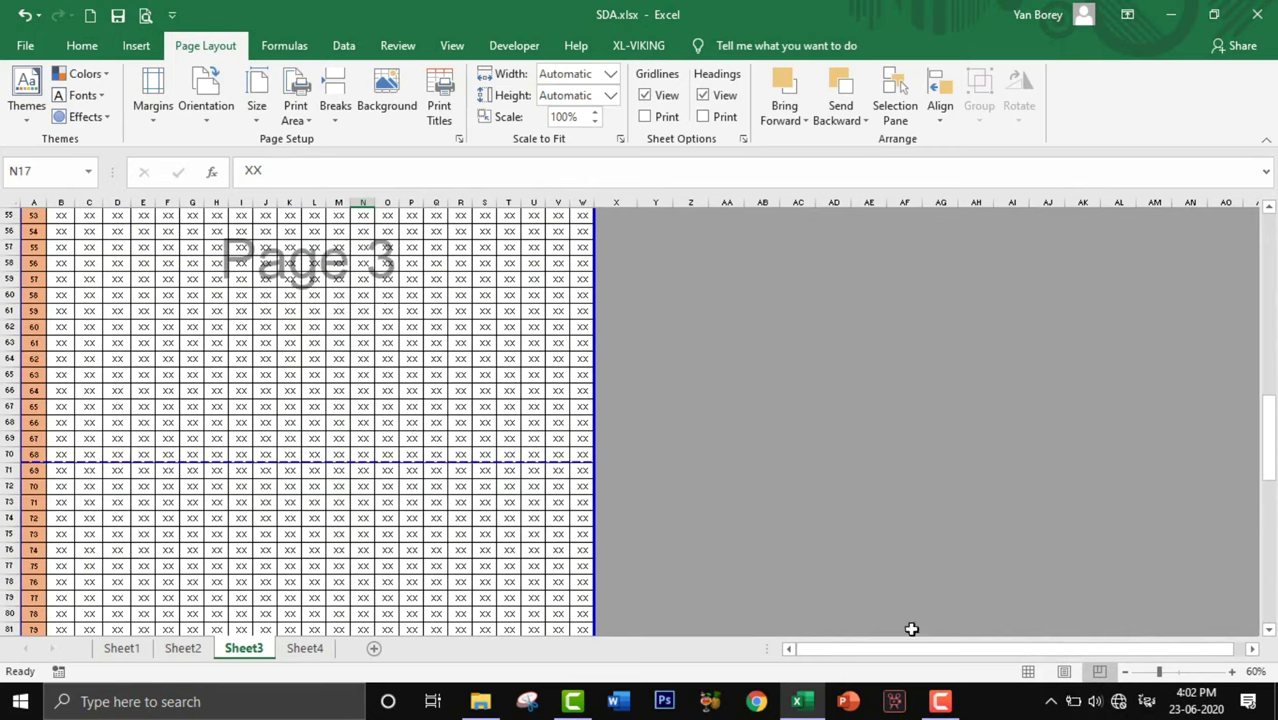
pyautogui.click(1060, 671)
pyautogui.click(1028, 671)
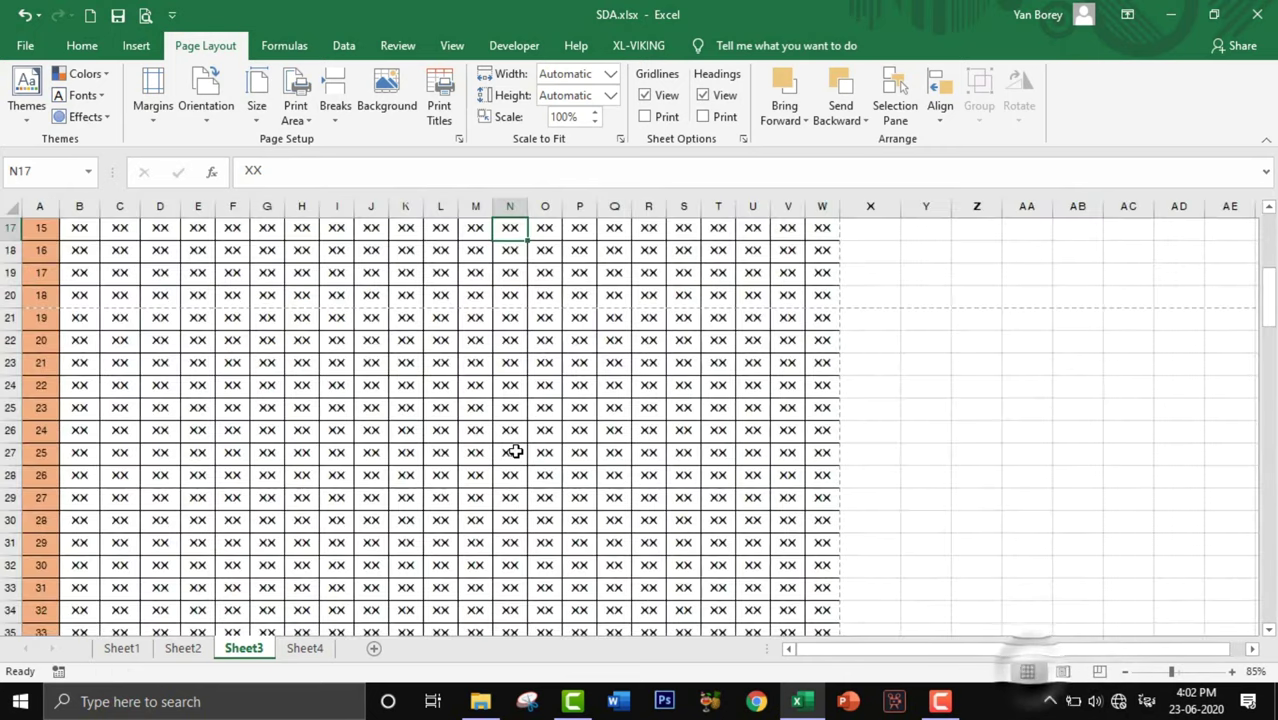